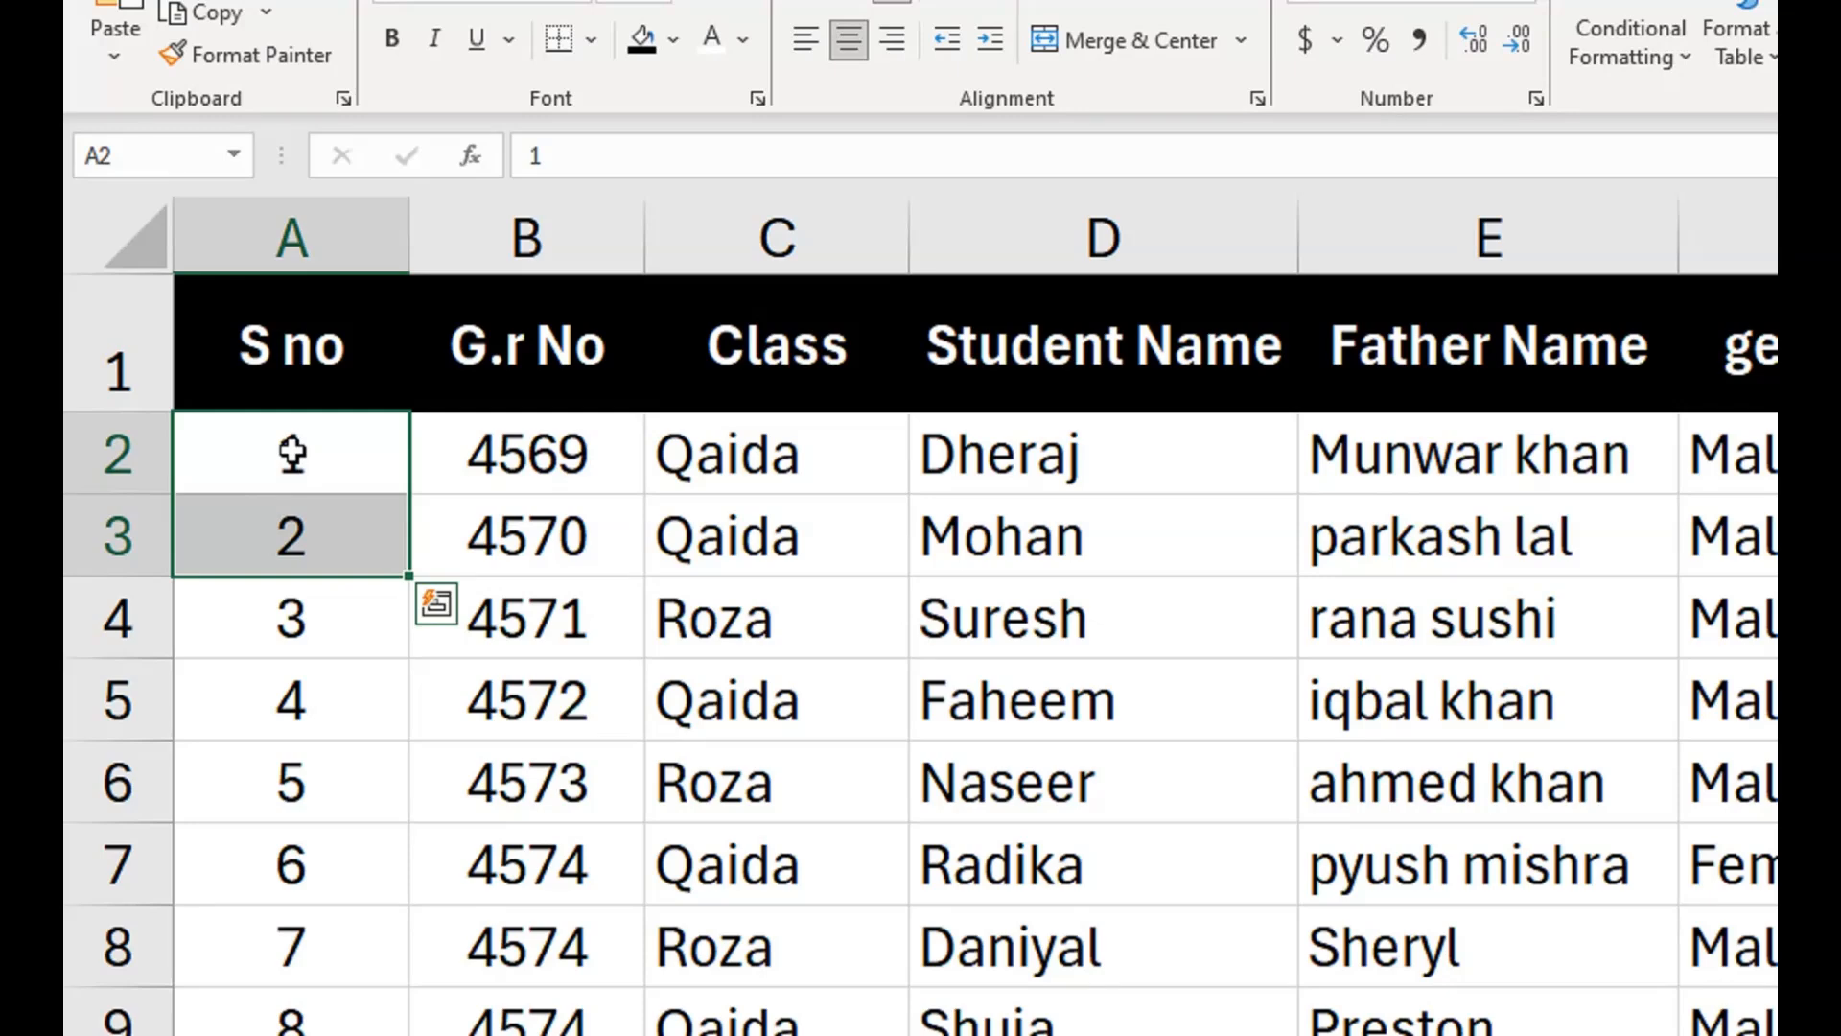
Clear all the serial numbers under the S no header, from A2 down to A18.
key("ctrl+shift+Down")
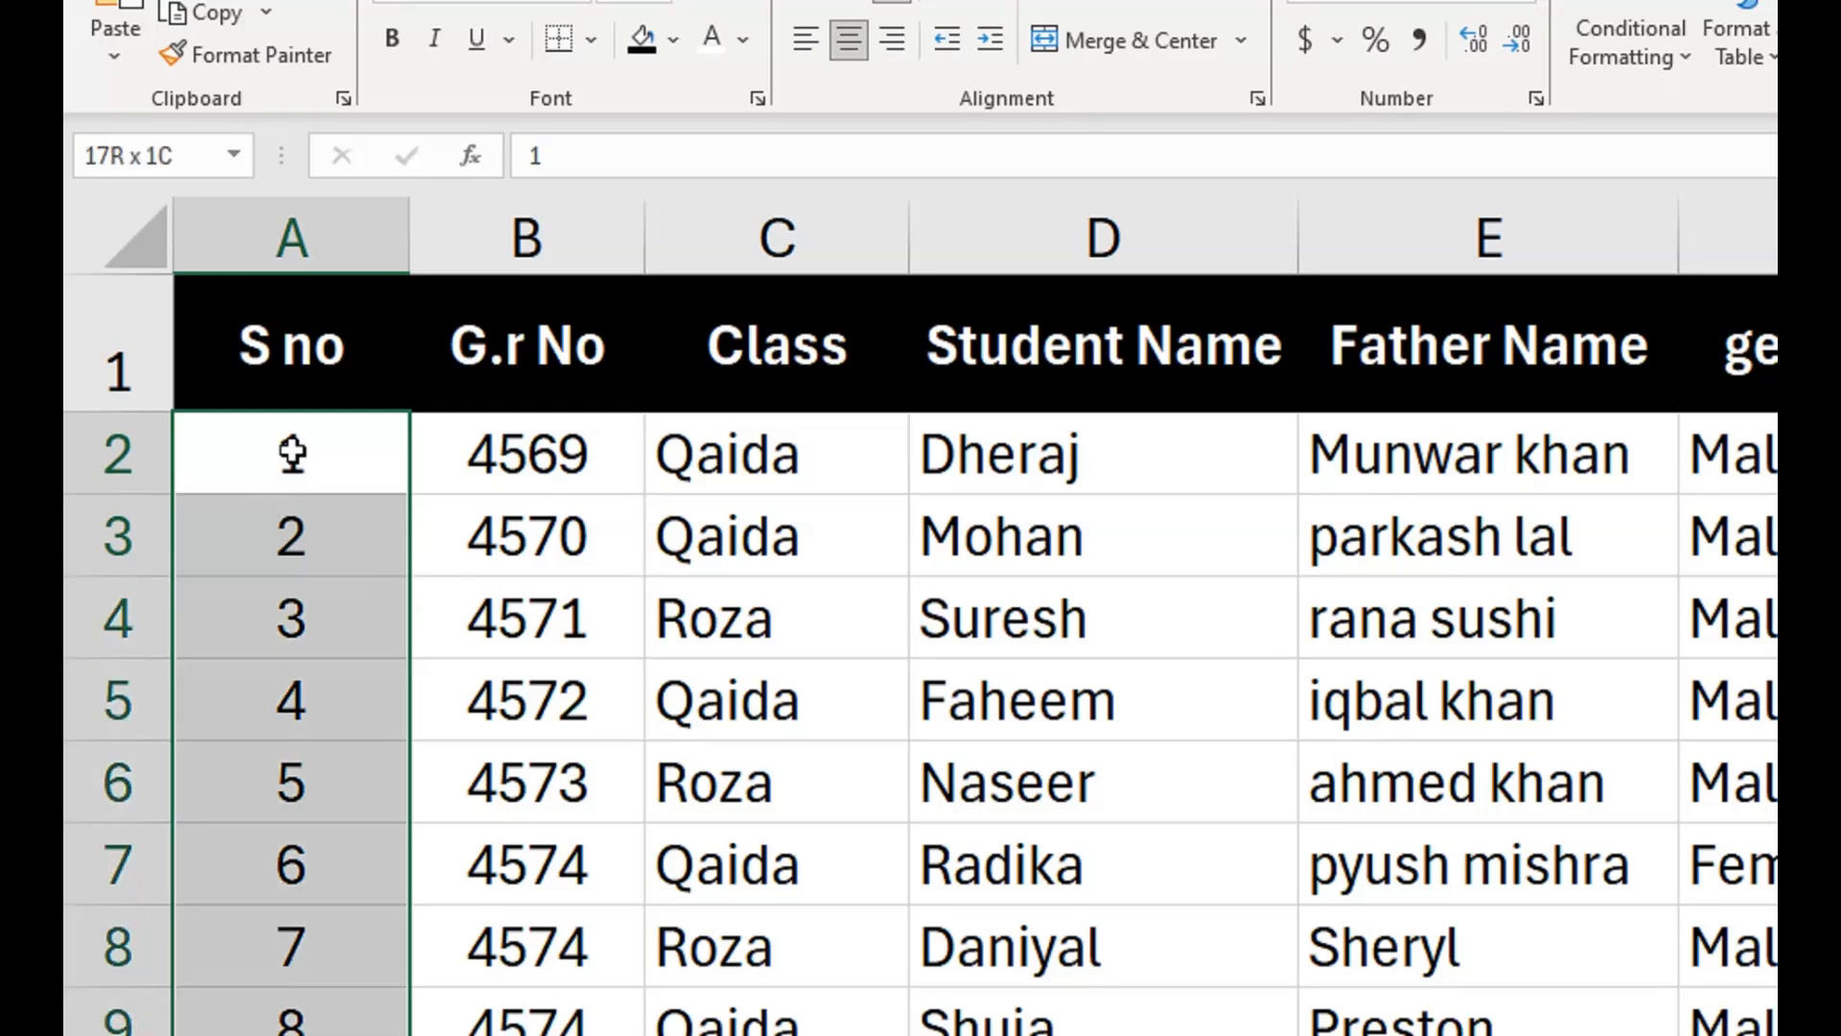
key("Delete")
key("Up")
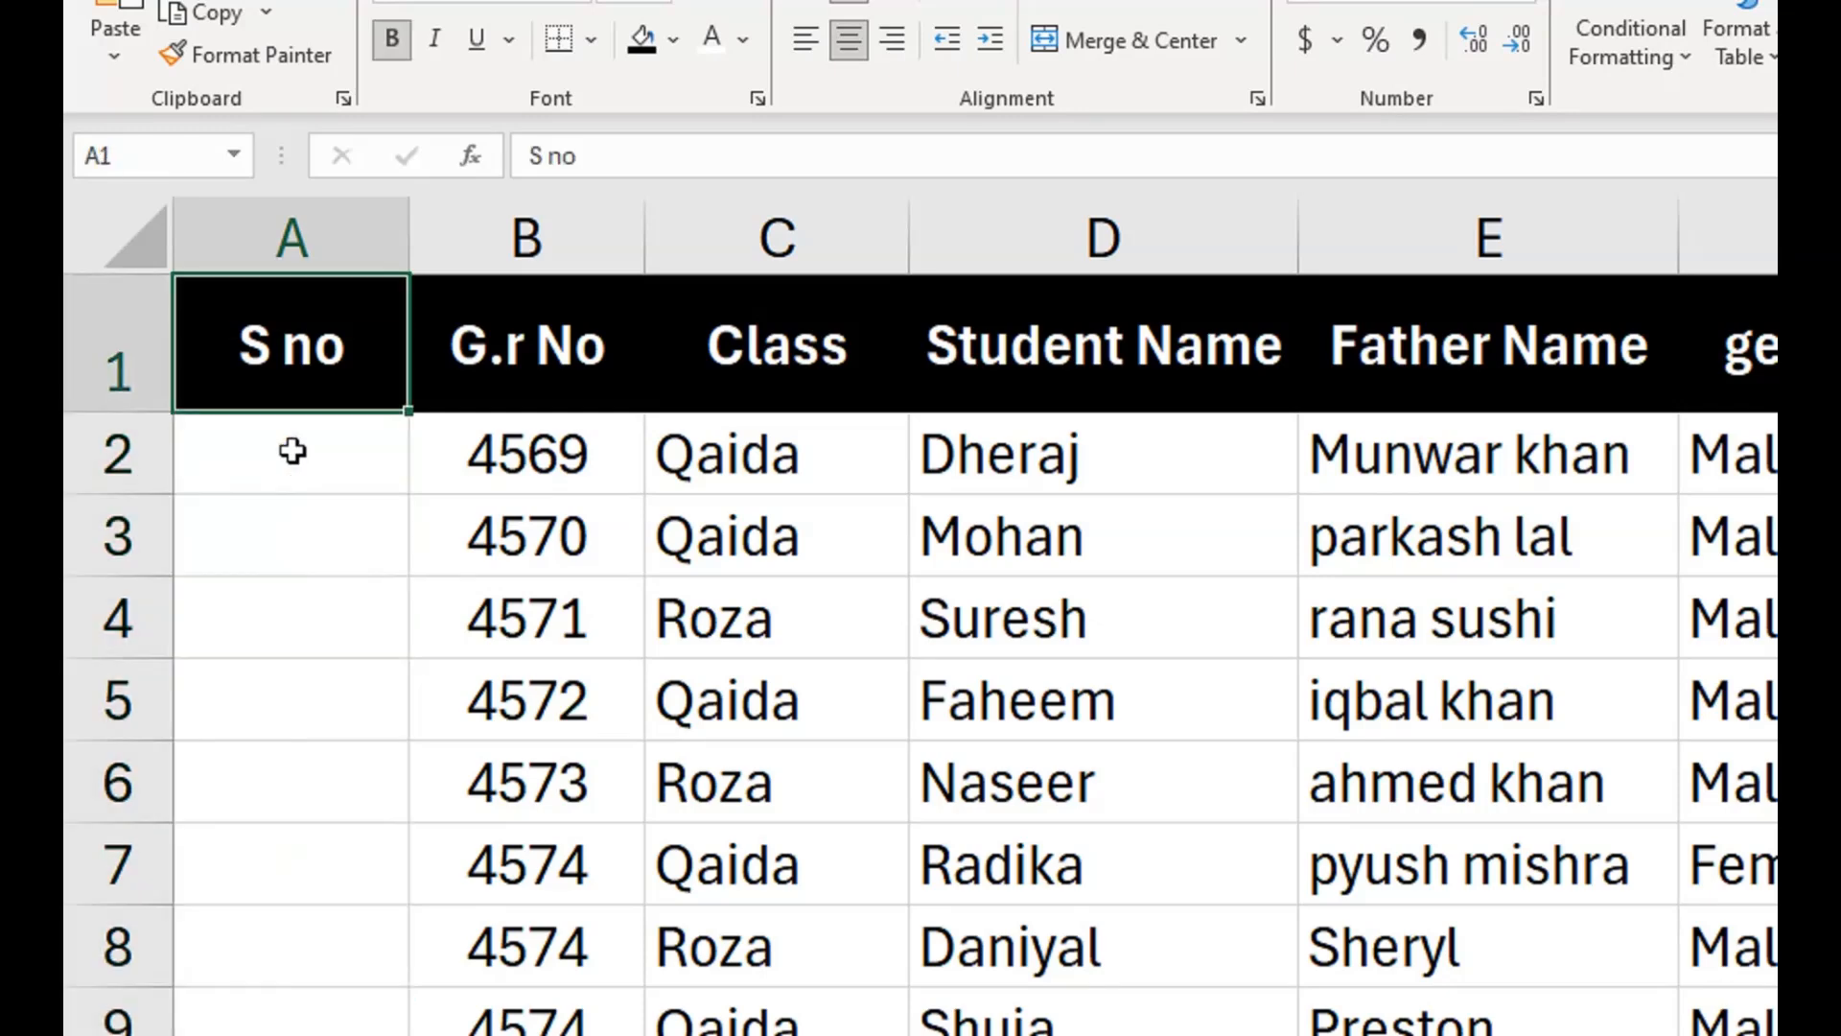
key("Right")
Enter 1 in A2 and fill the S no column down to the last record as a consecutive number series.
left_click(322, 454)
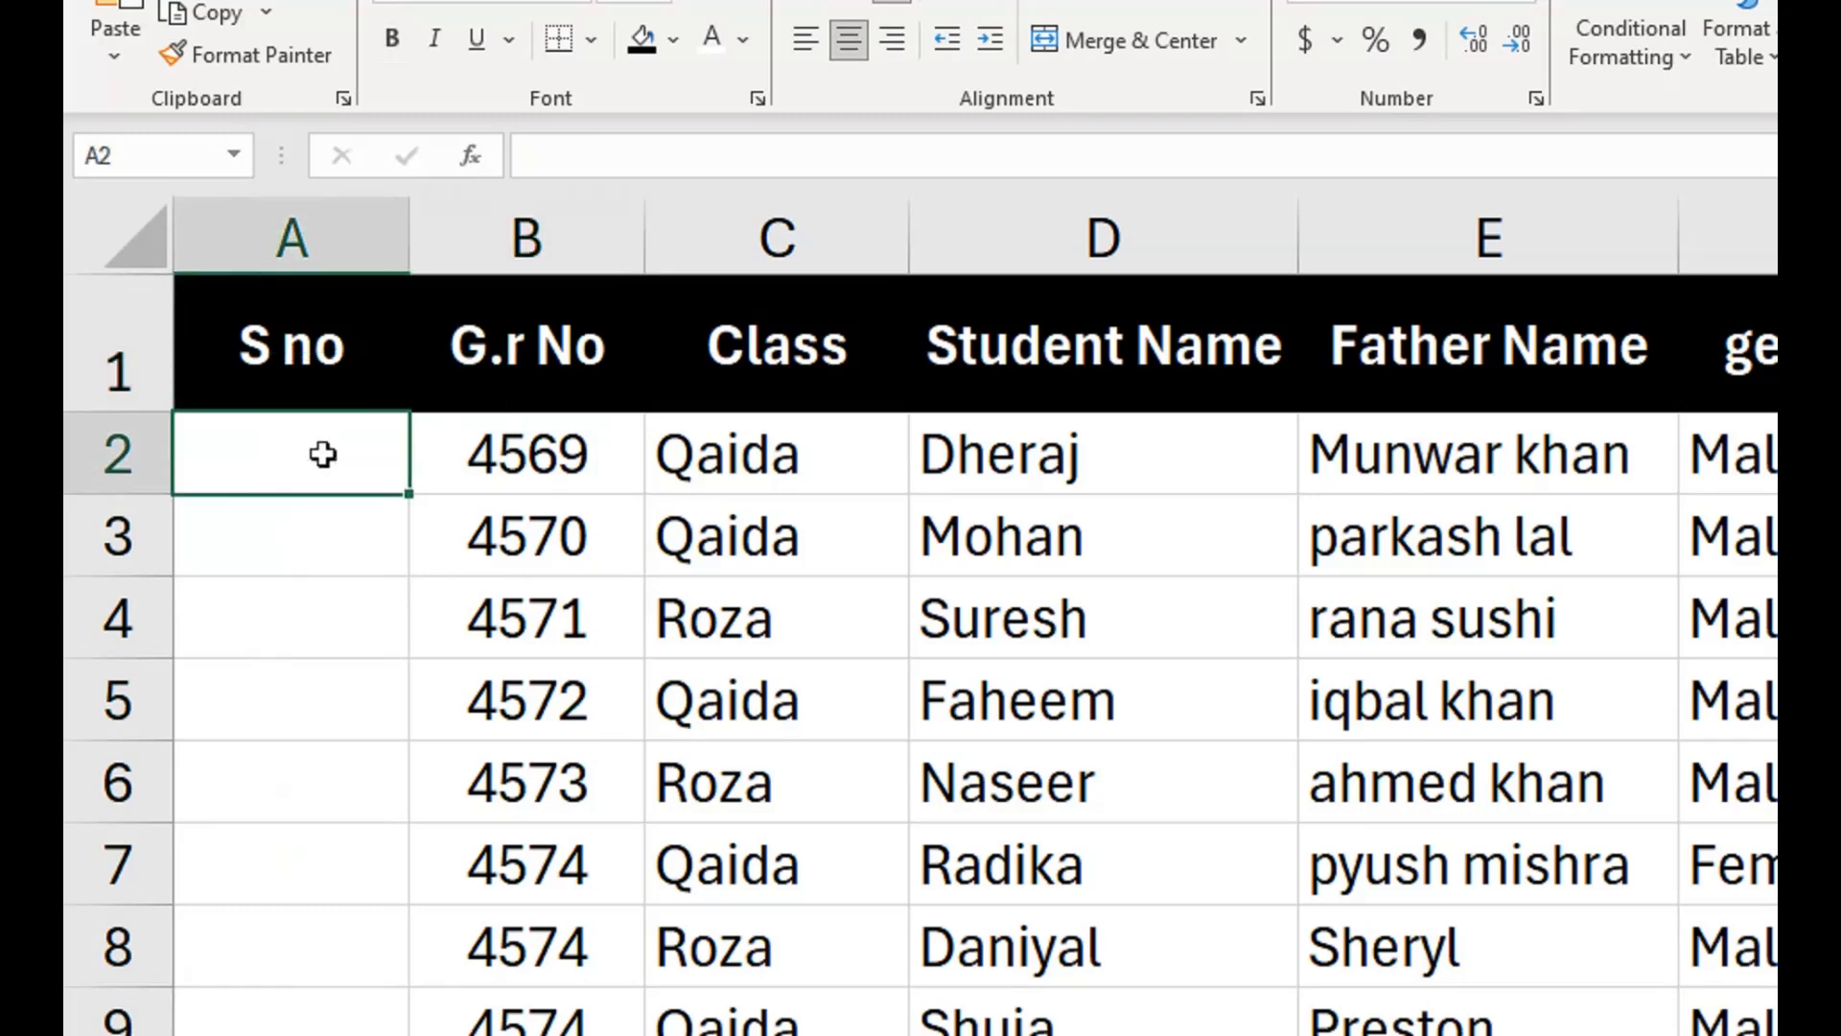
type("1")
key("Return")
left_click(322, 454)
left_click_drag(410, 494, 419, 823)
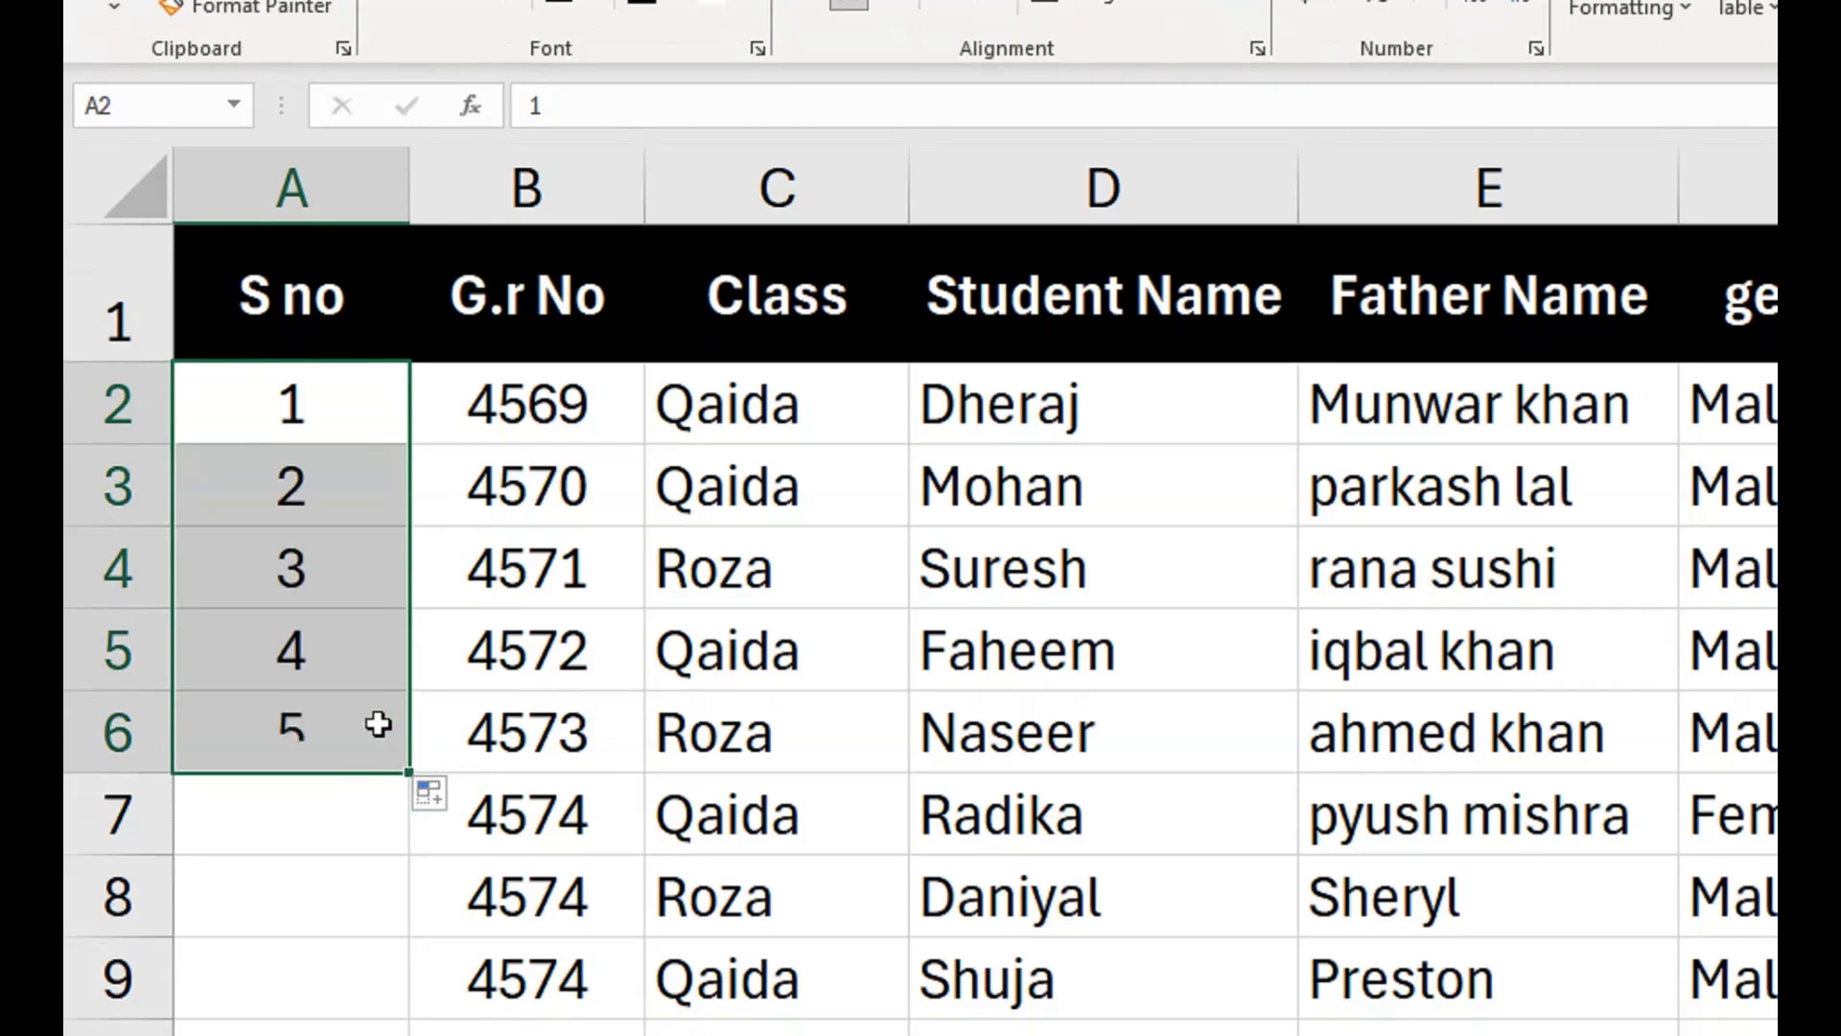
left_click(349, 475, "shift")
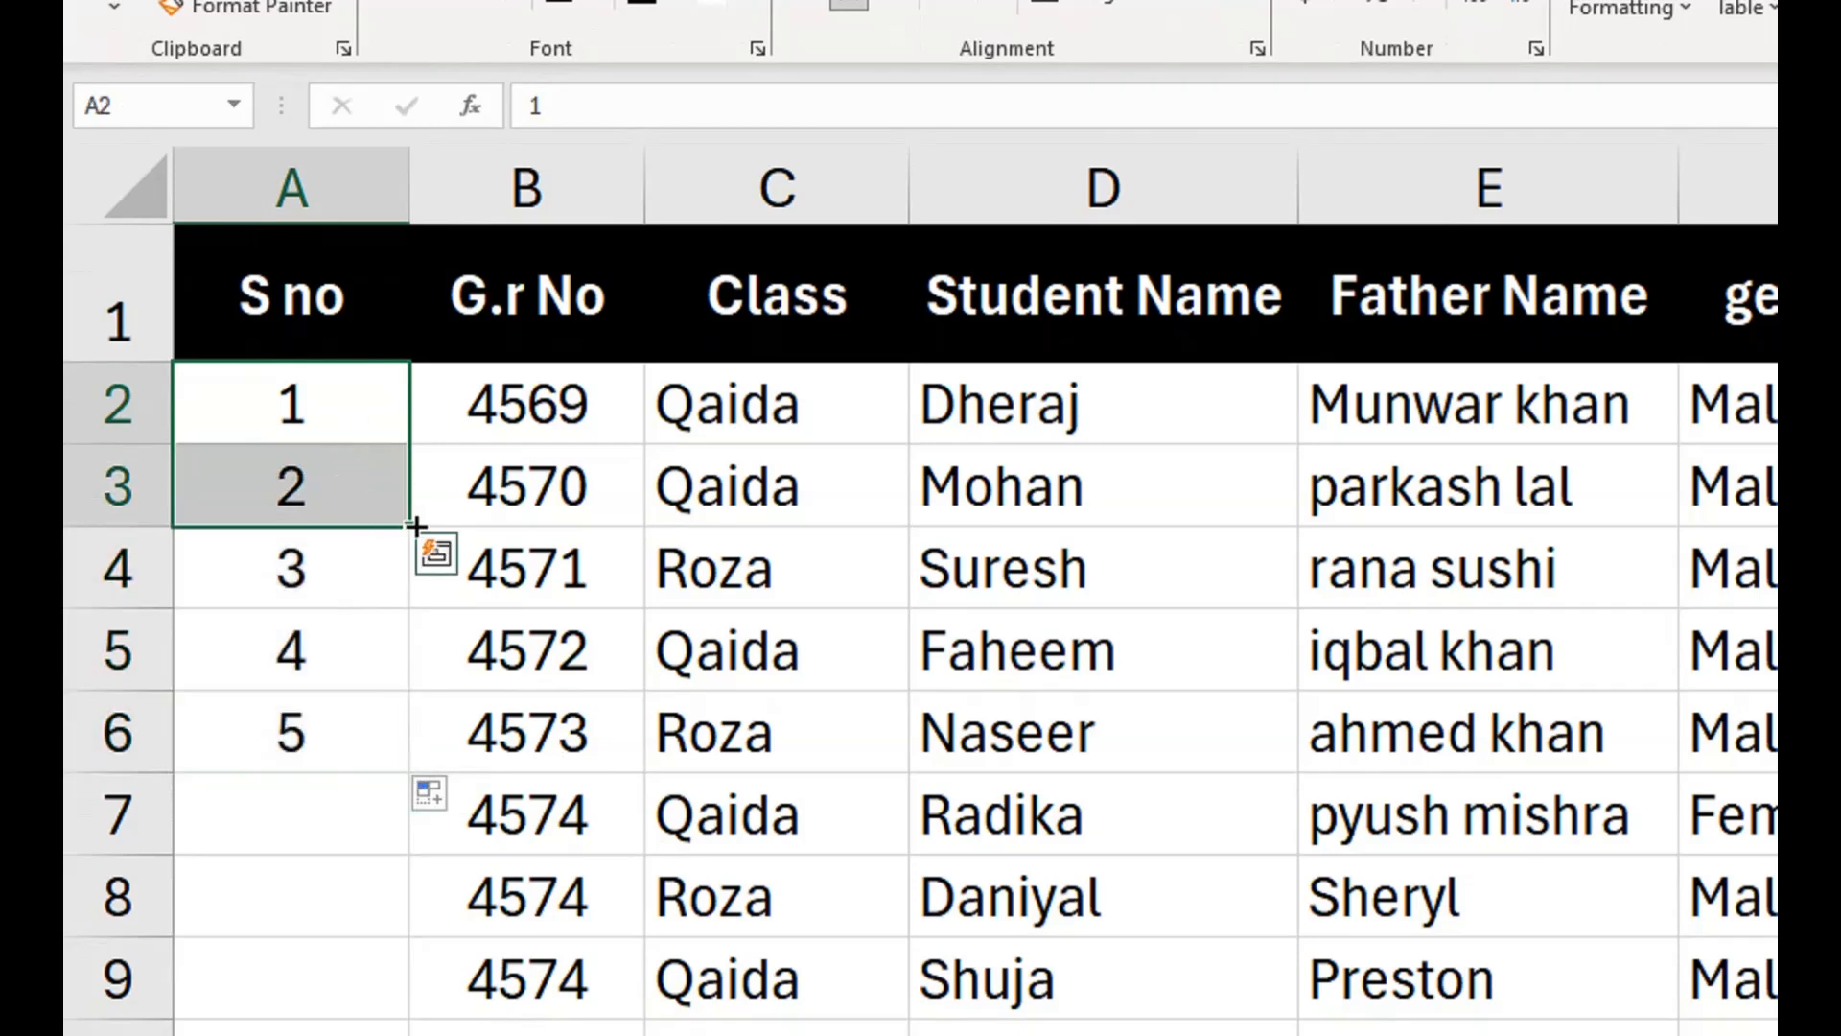
double_click(416, 527)
double_click(414, 767)
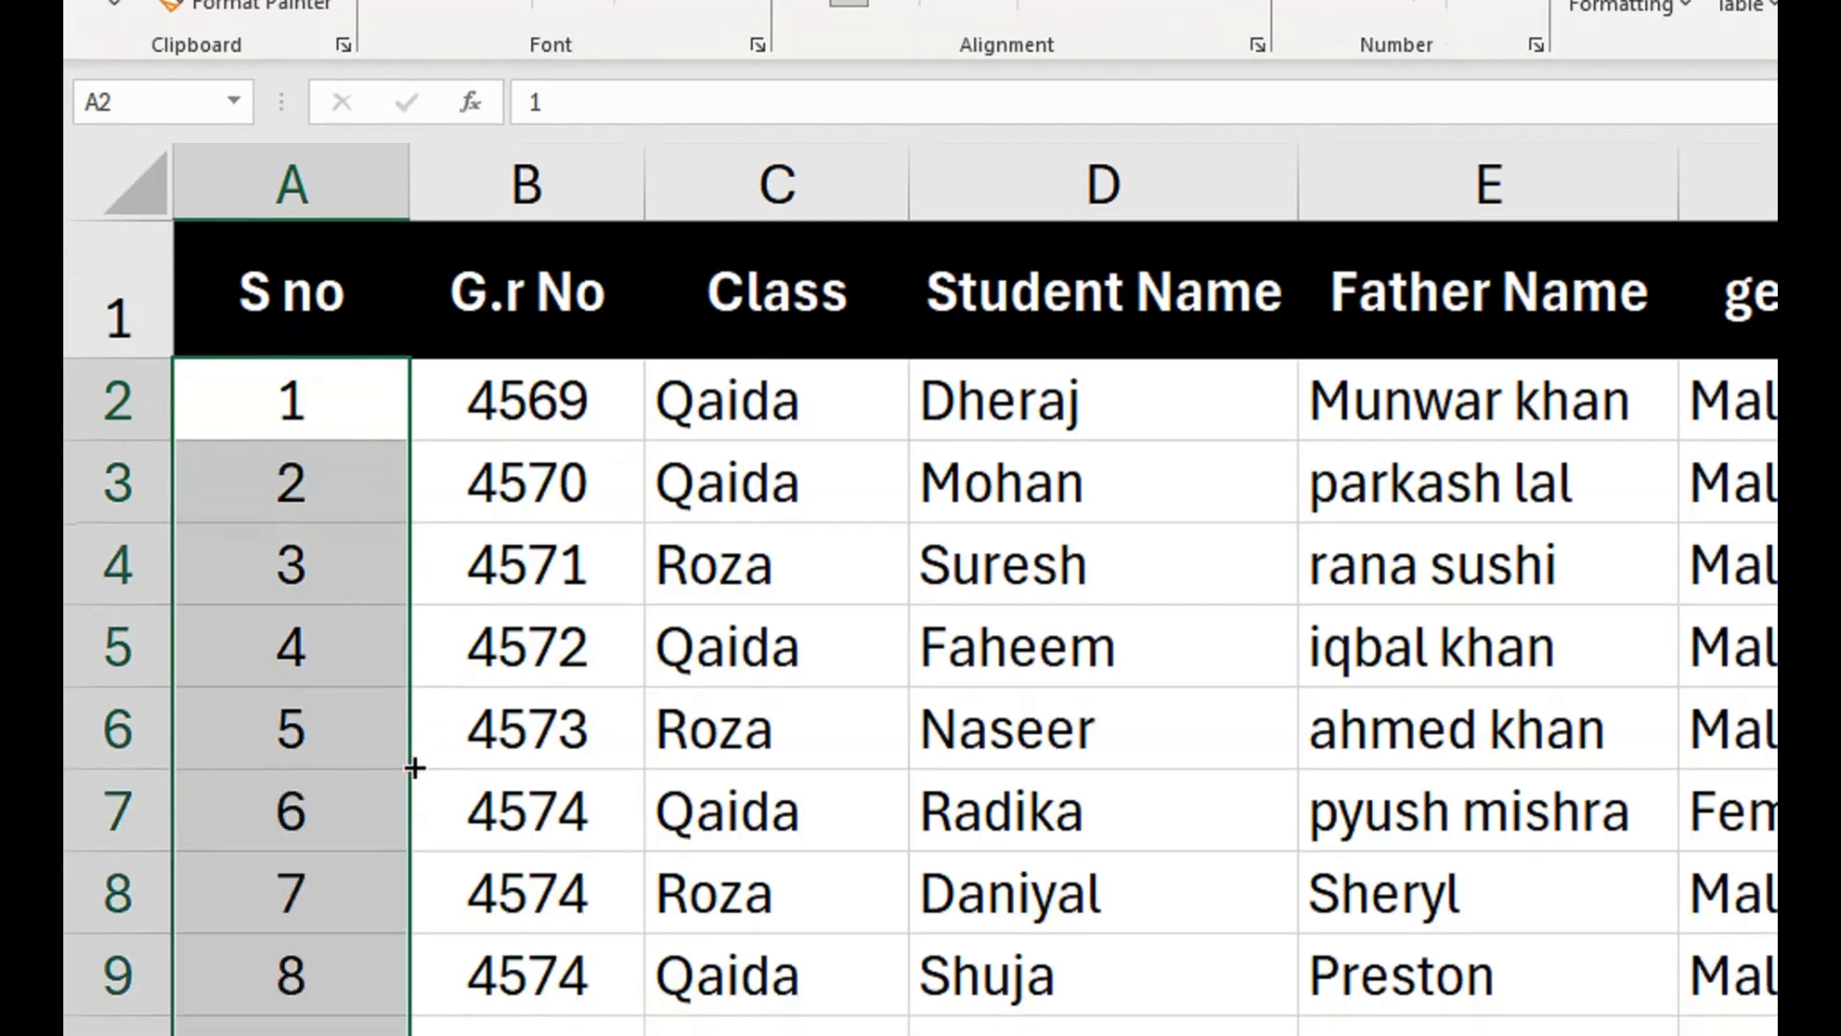
Turn on filtering for the header row of the student table.
left_click(300, 403)
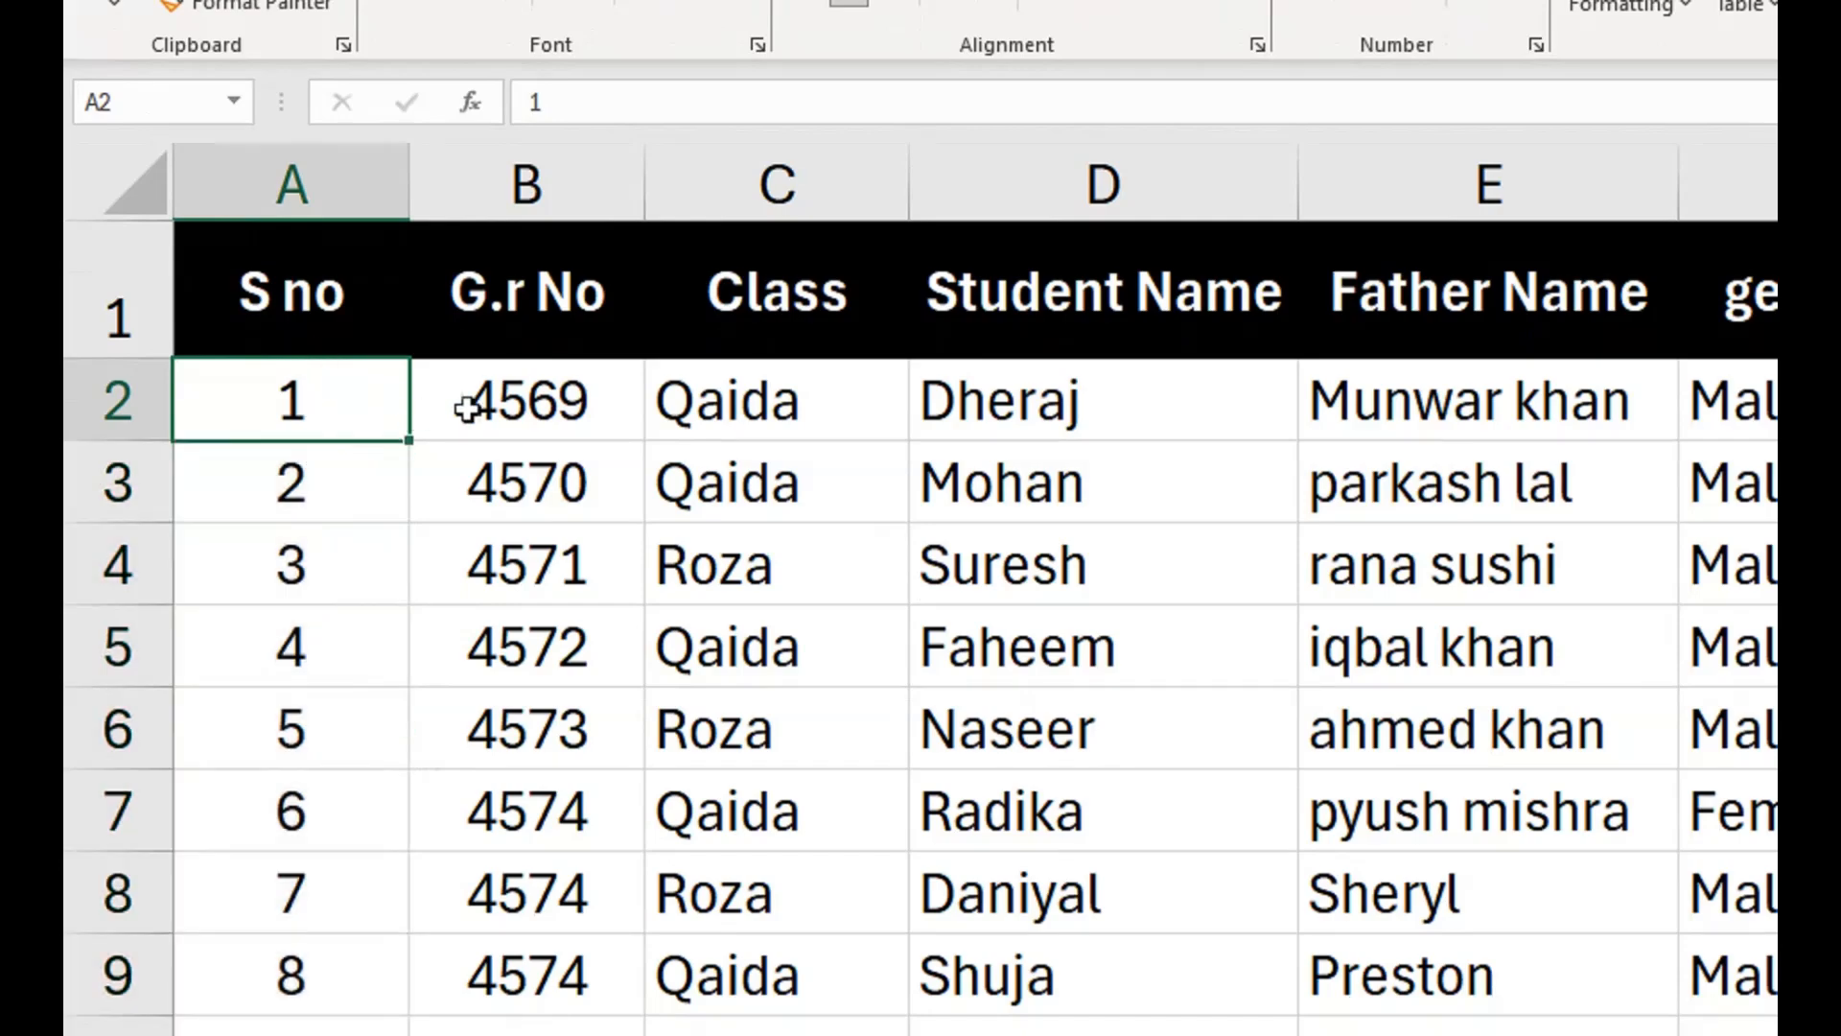
left_click(761, 290)
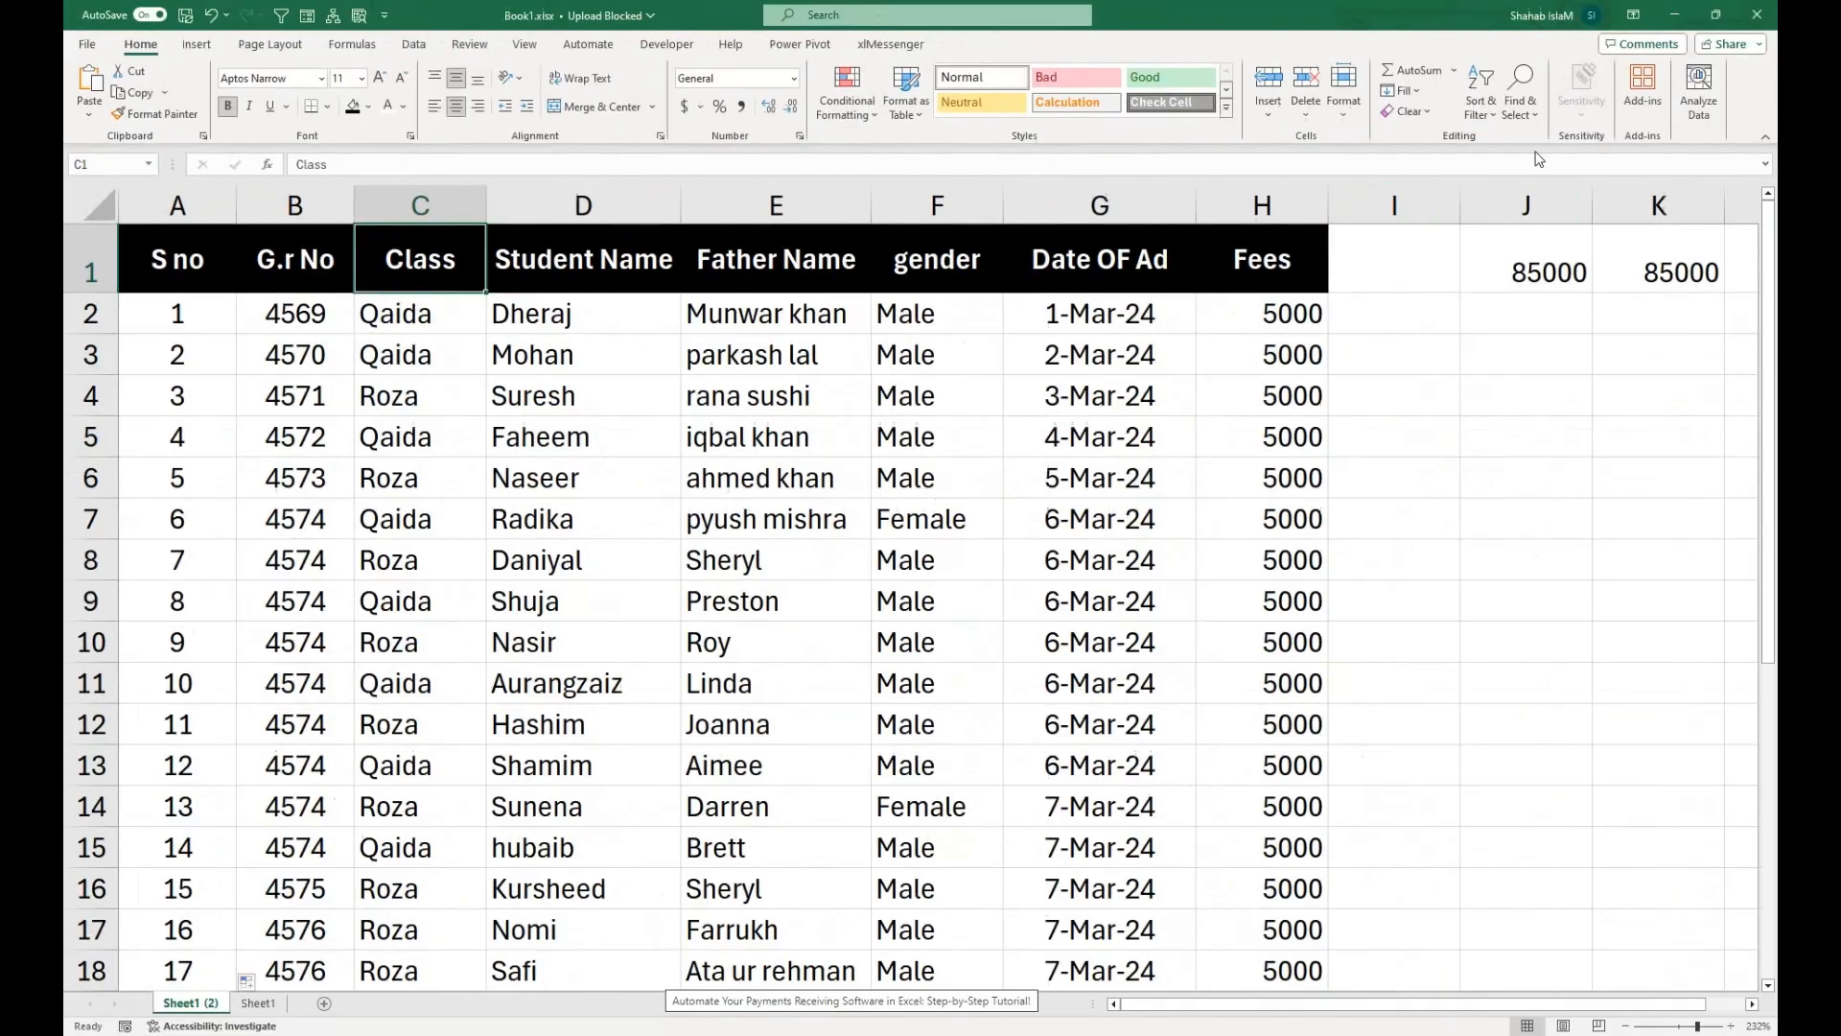
left_click(1520, 103)
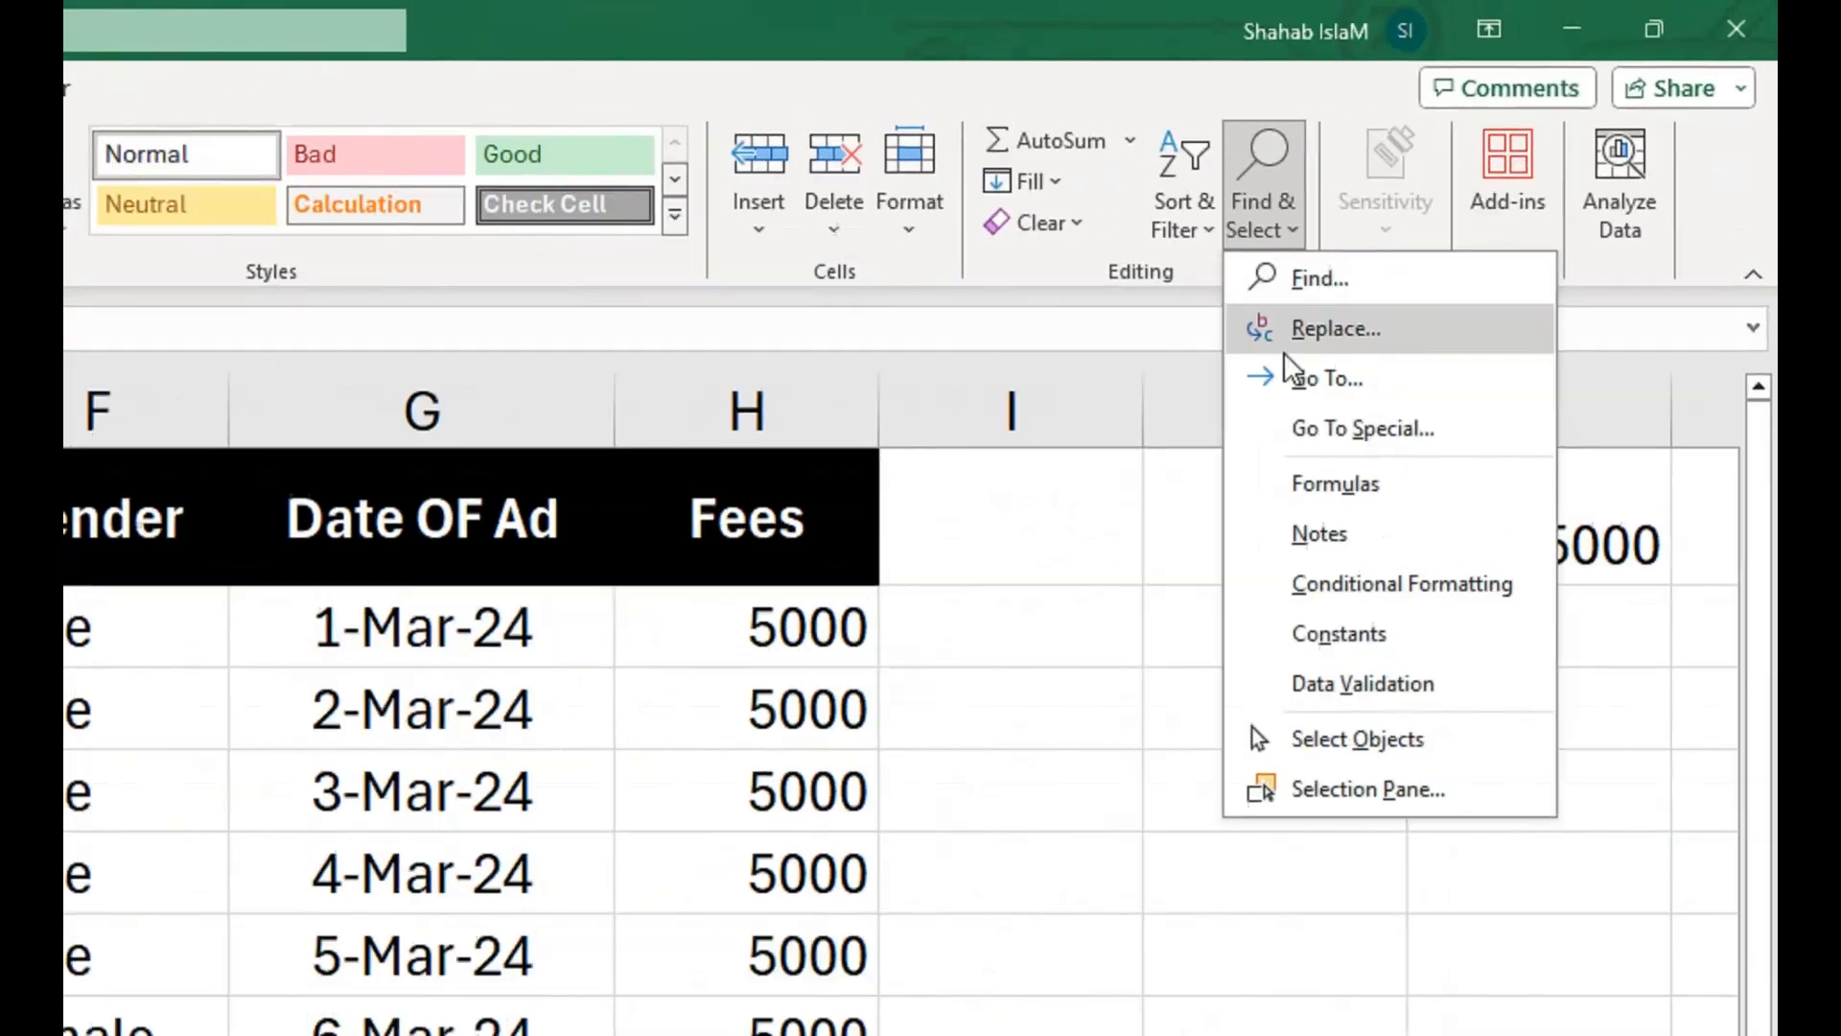
left_click(1479, 107)
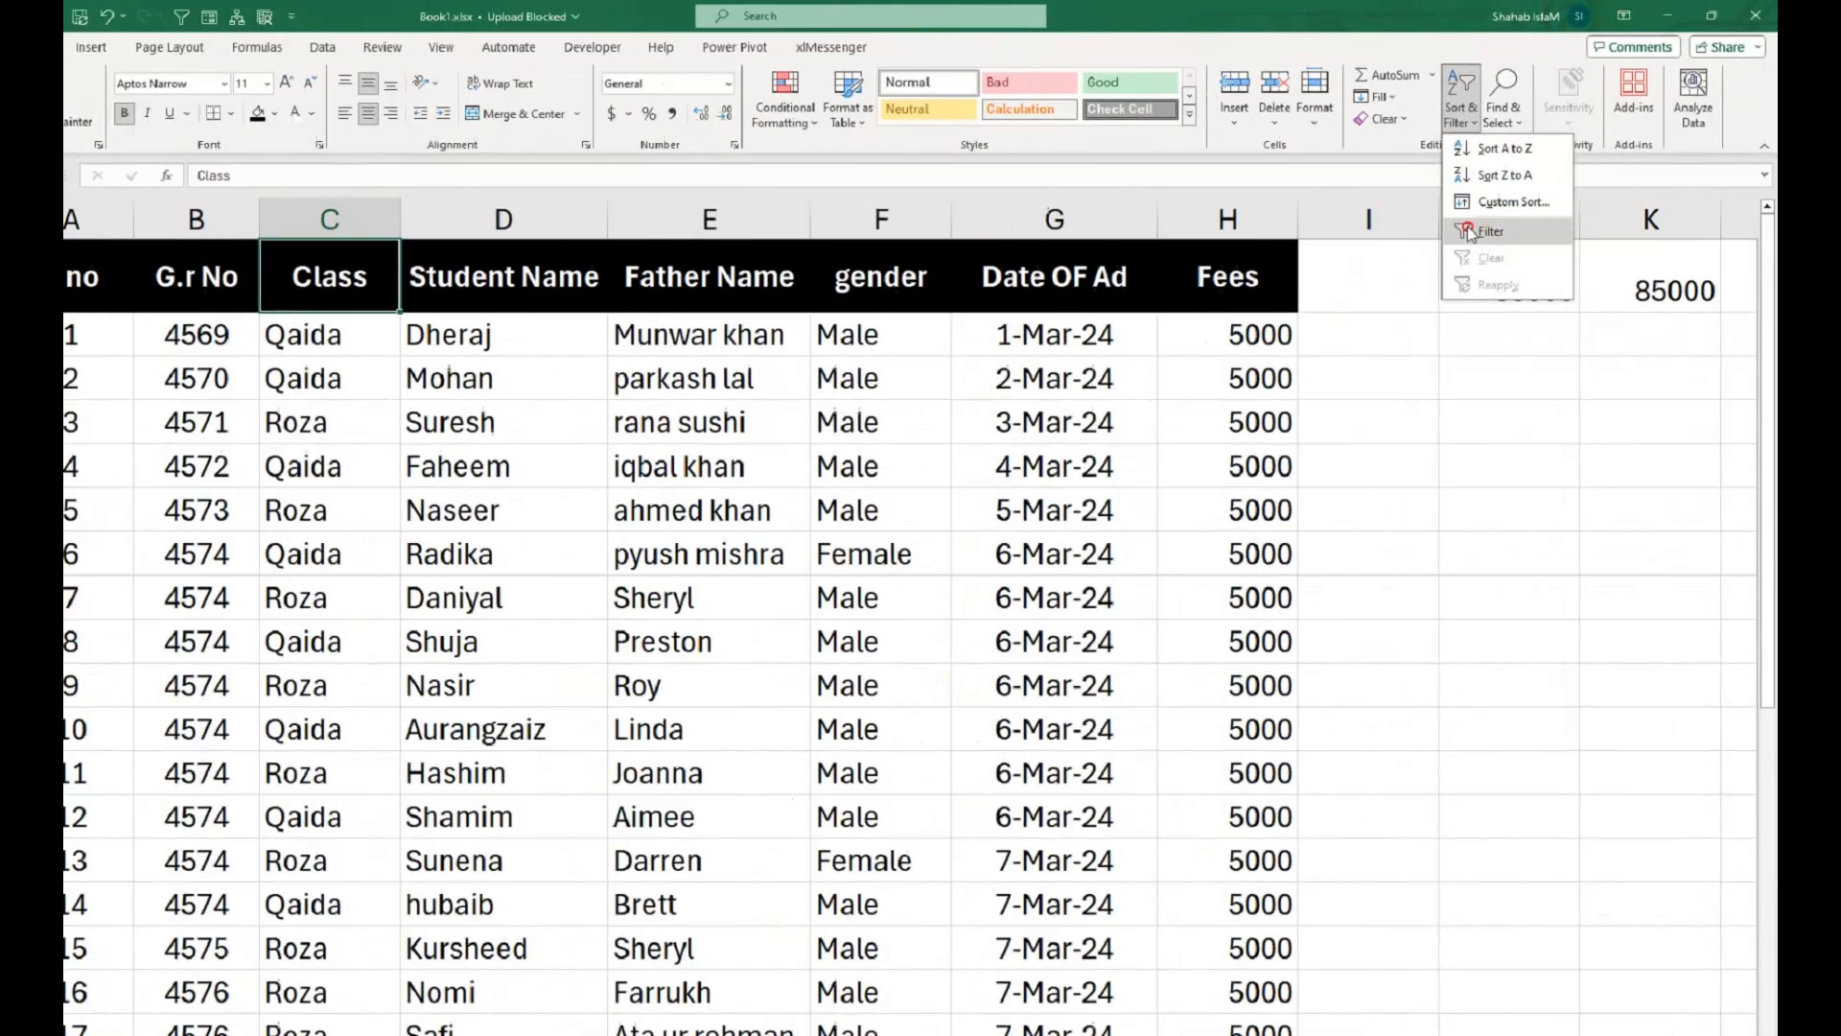
left_click(1195, 423)
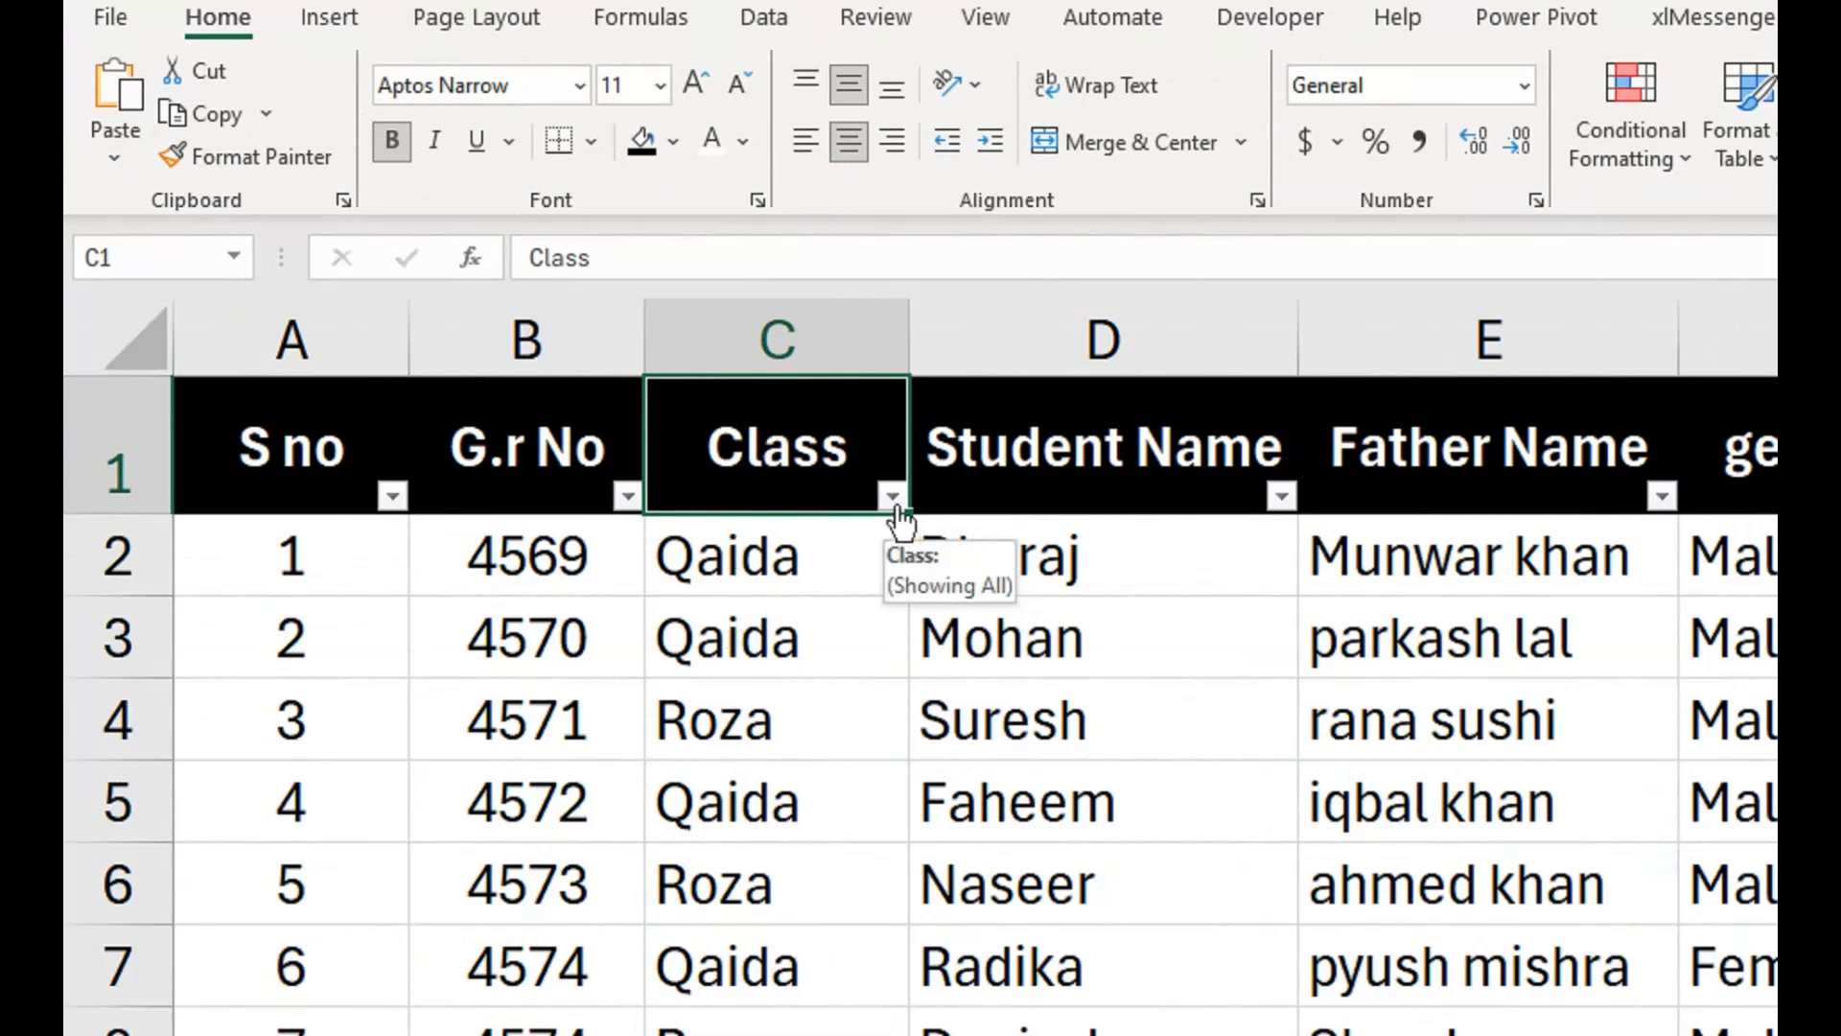
Filter the Class column to show only the Qaida records.
left_click(893, 498)
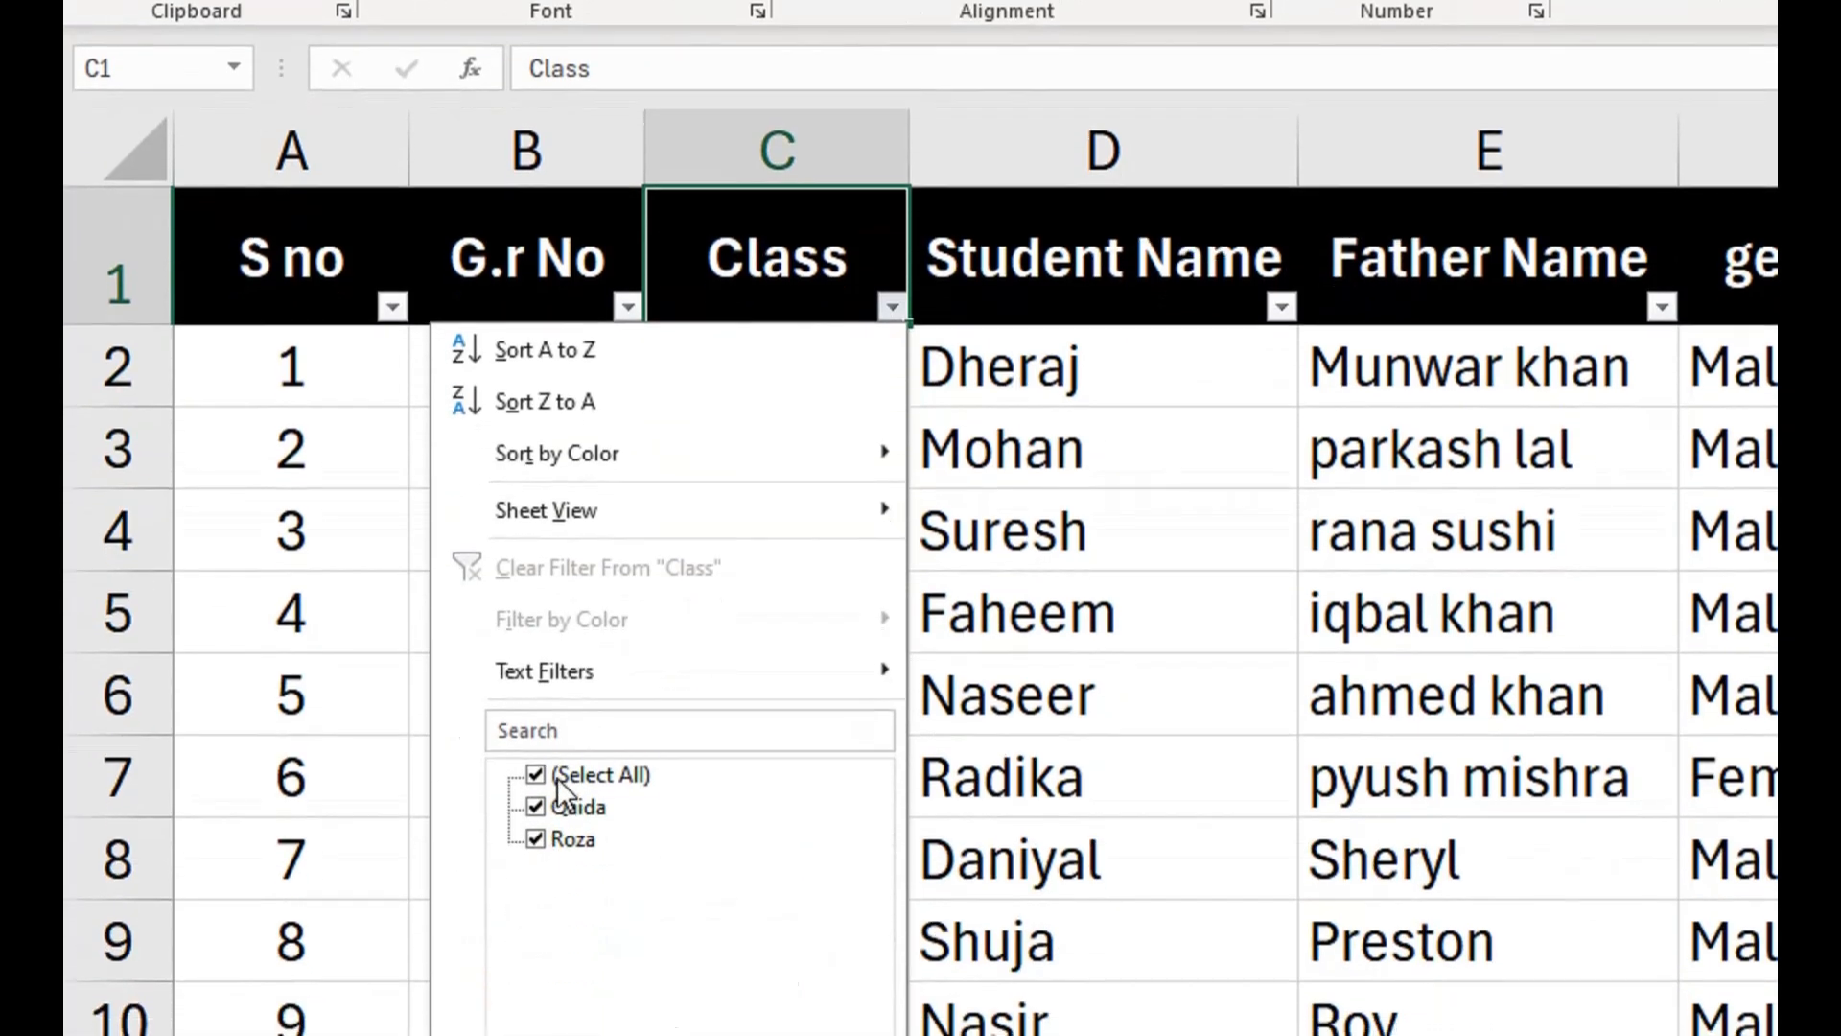
left_click(559, 777)
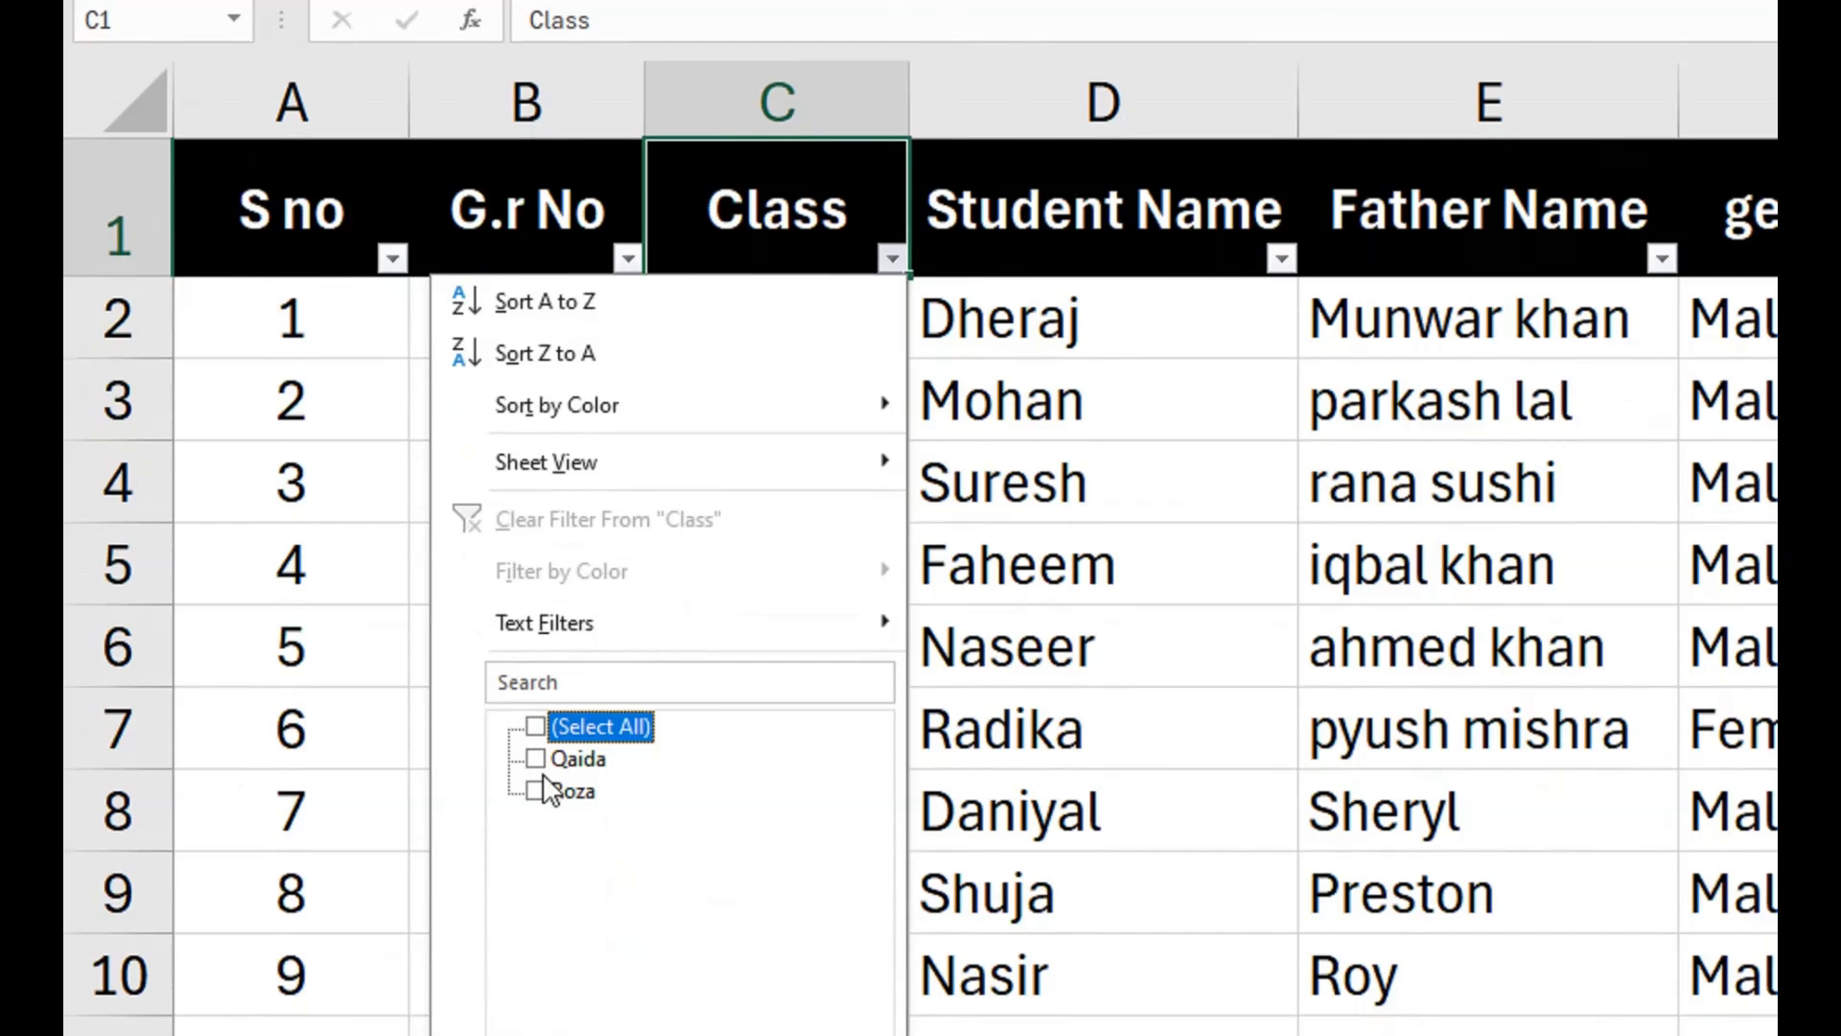
left_click(537, 806)
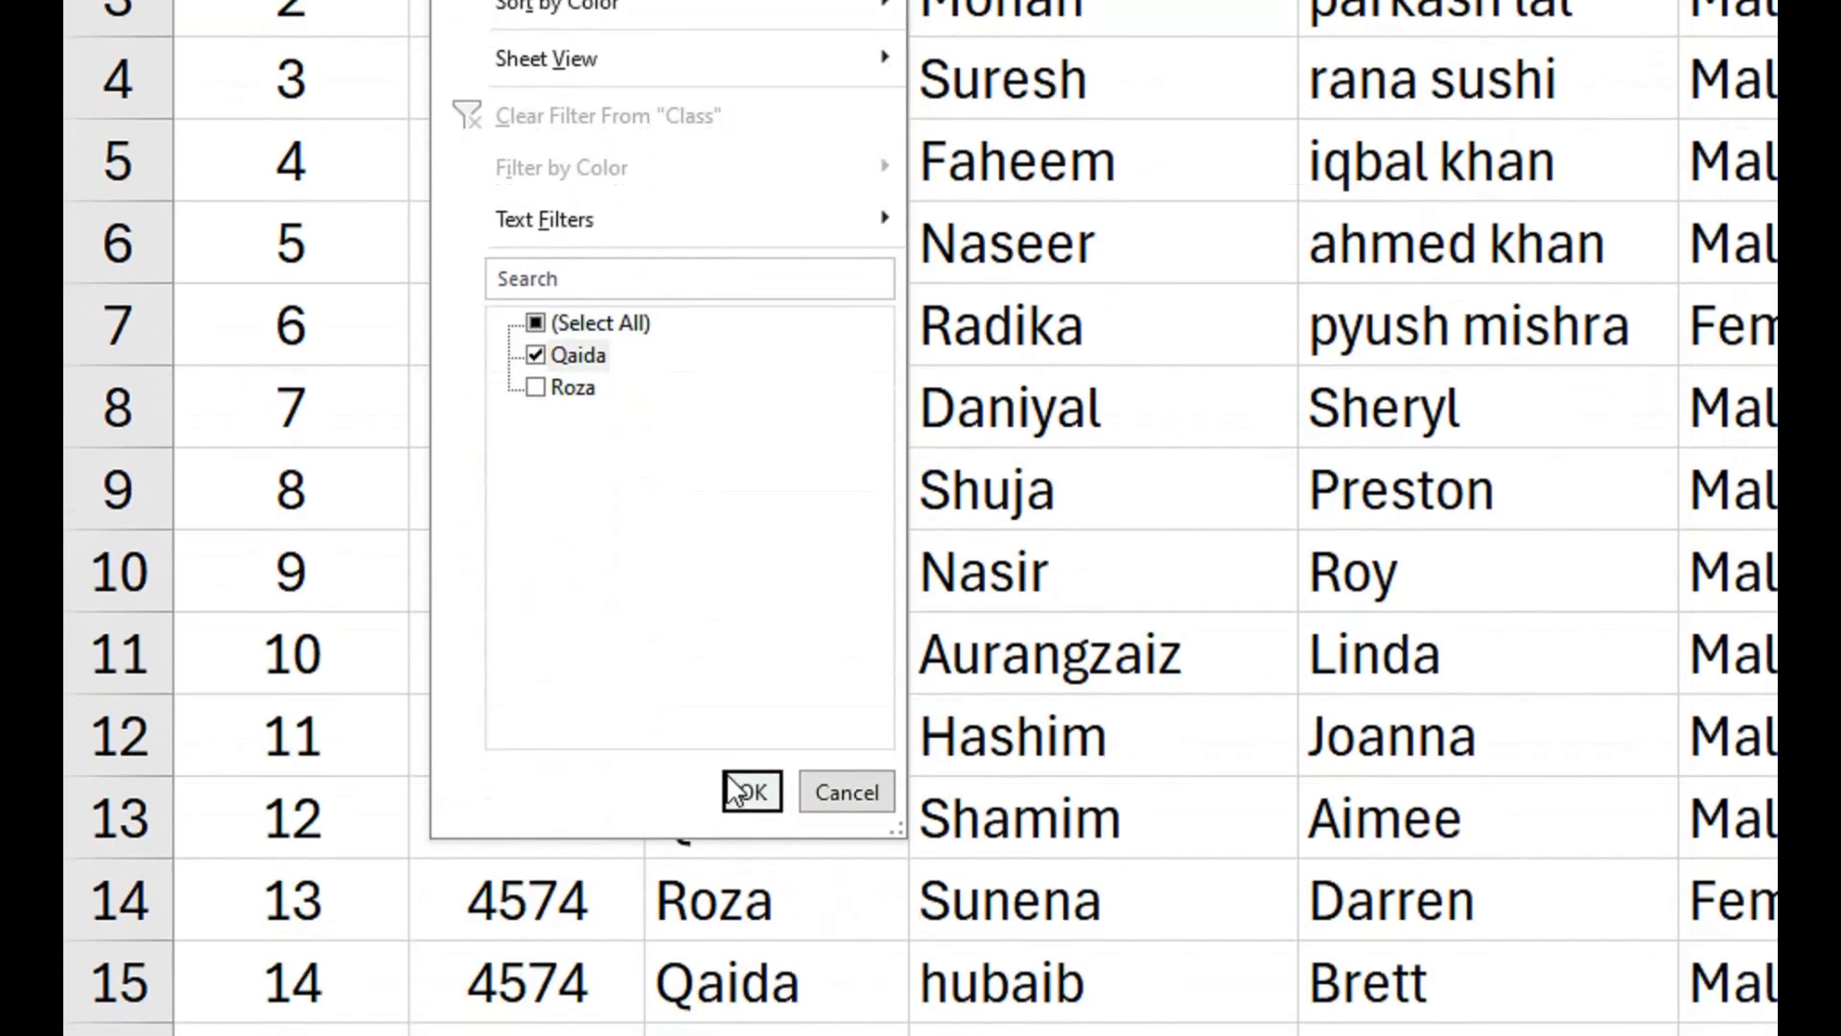
left_click(734, 792)
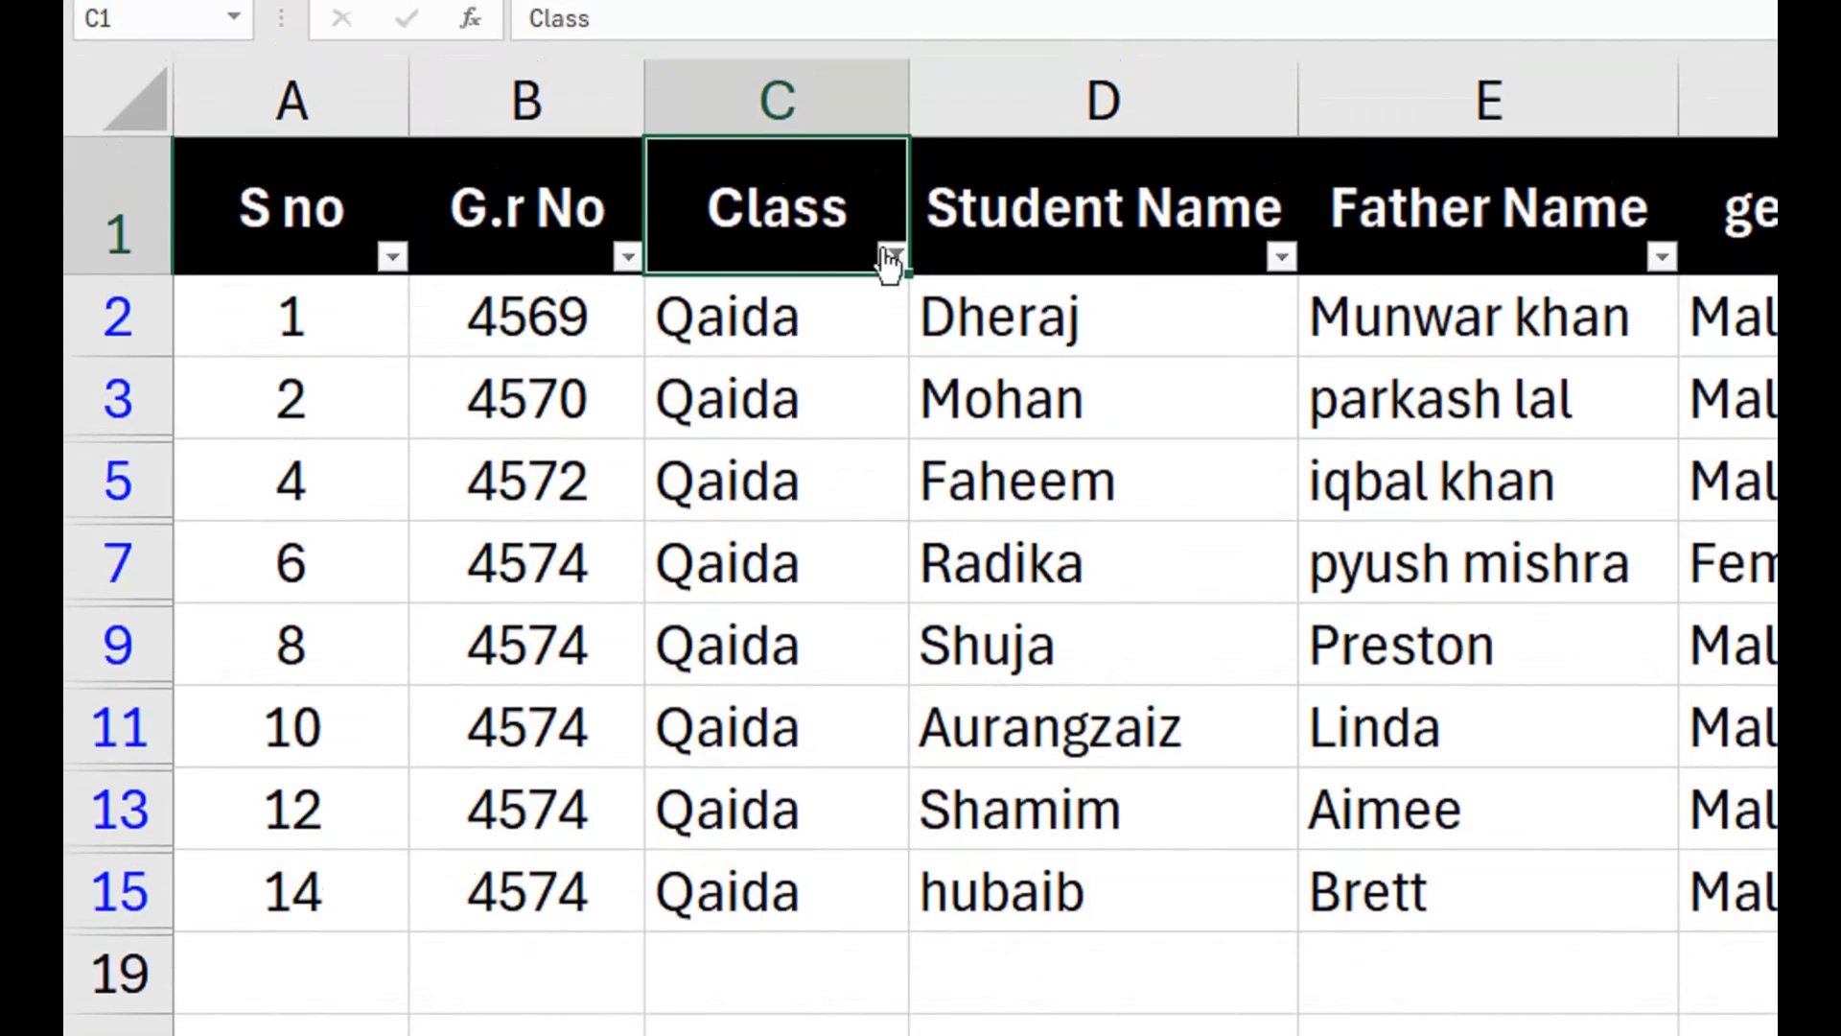
Select all classes in the Class filter so every record is shown again.
left_click(890, 257)
left_click(535, 723)
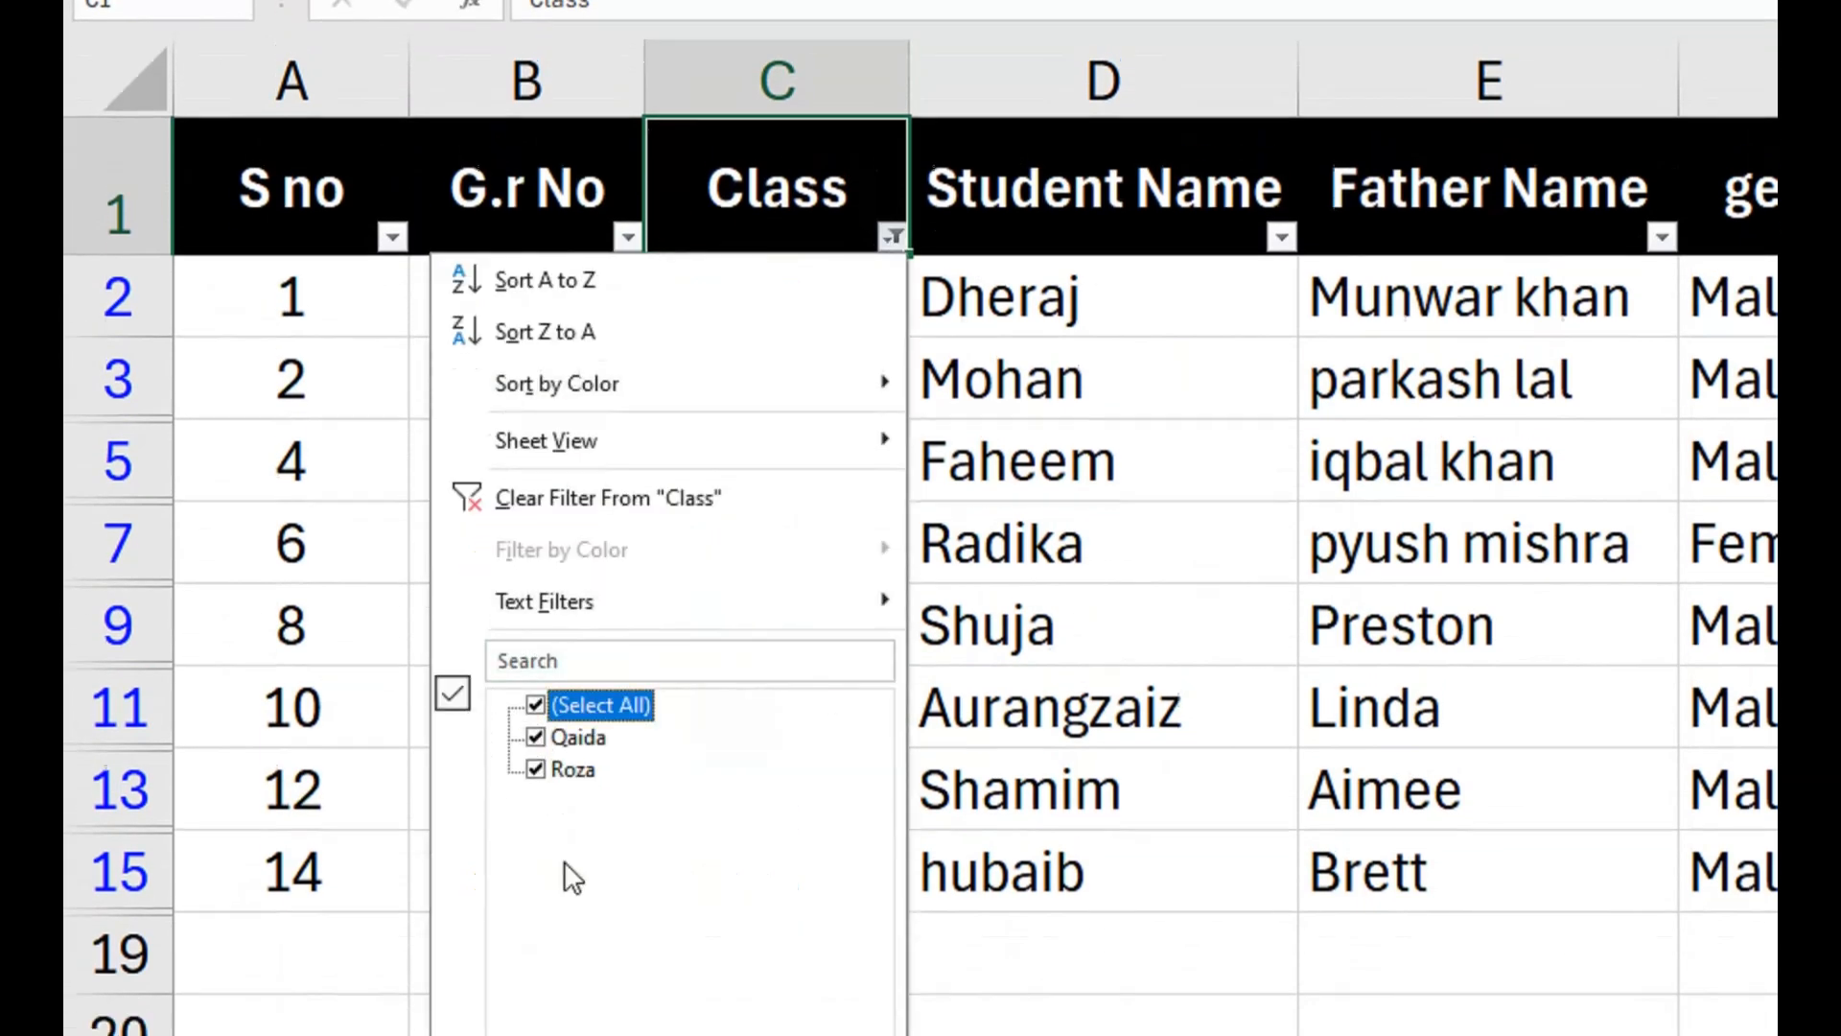
left_click(749, 820)
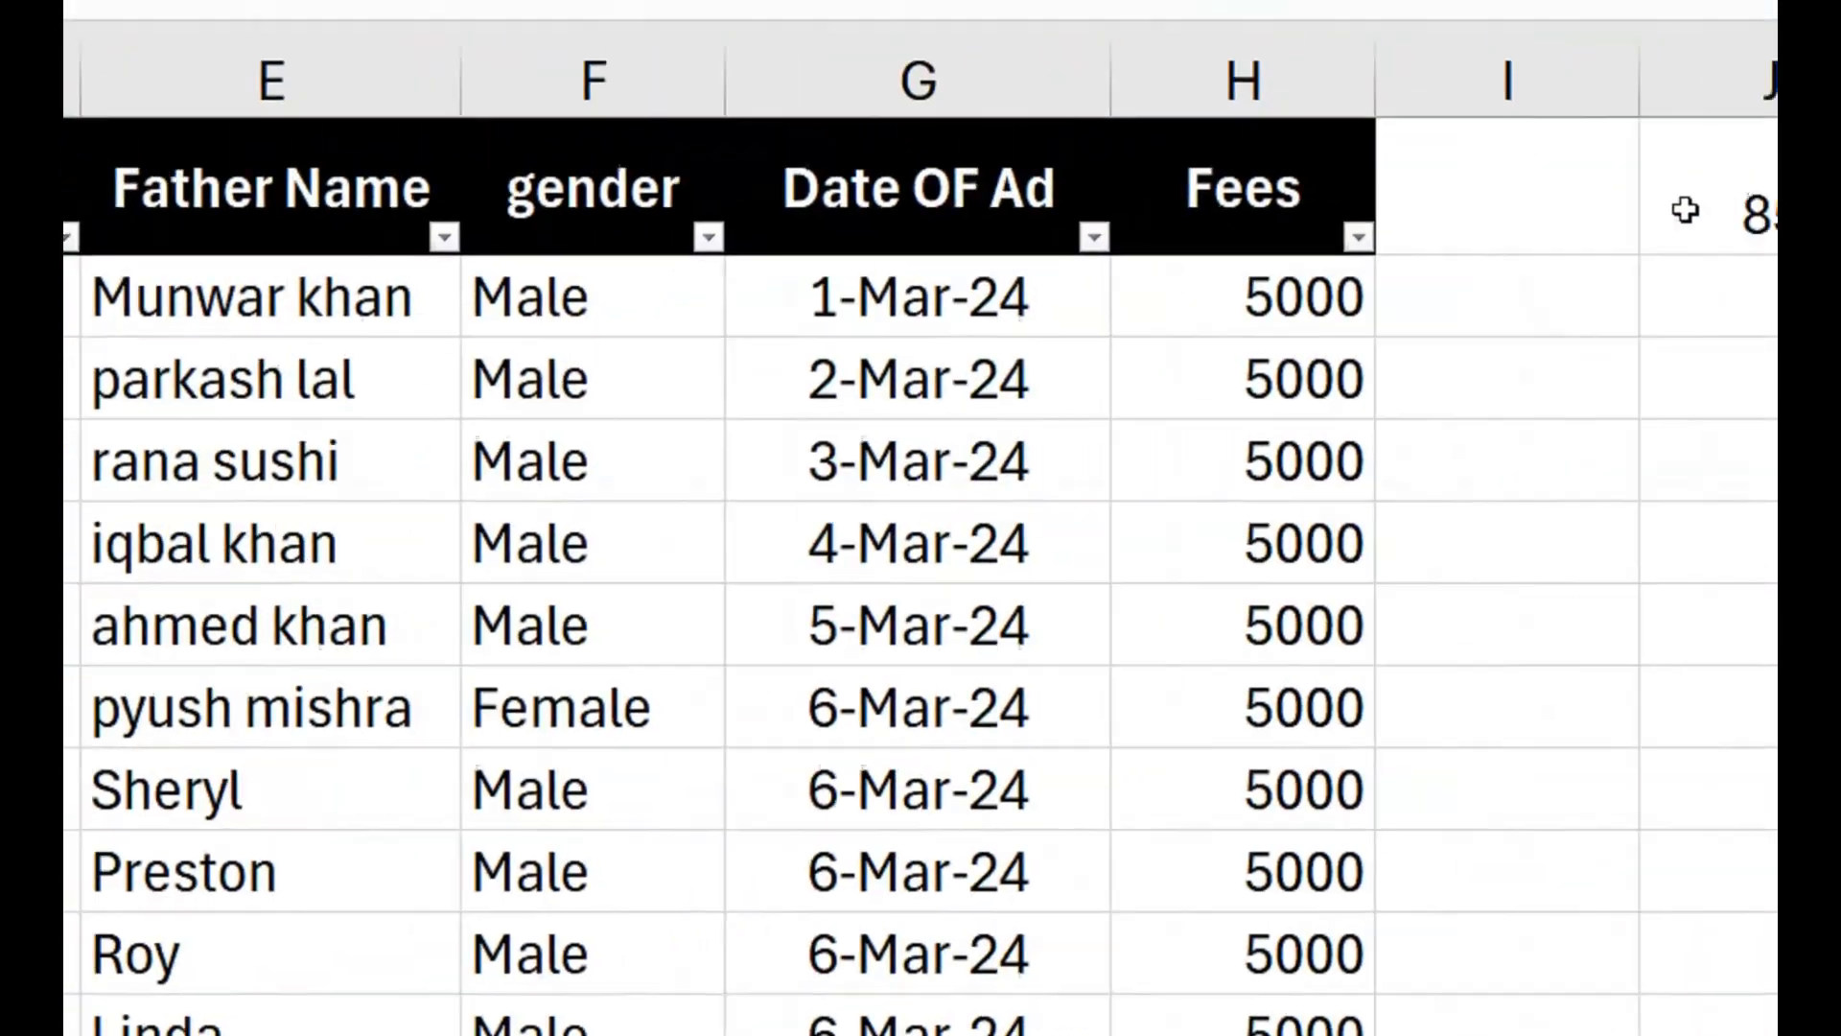
Inspect the formula in cell J1 that totals the Fees column.
left_click(1769, 211)
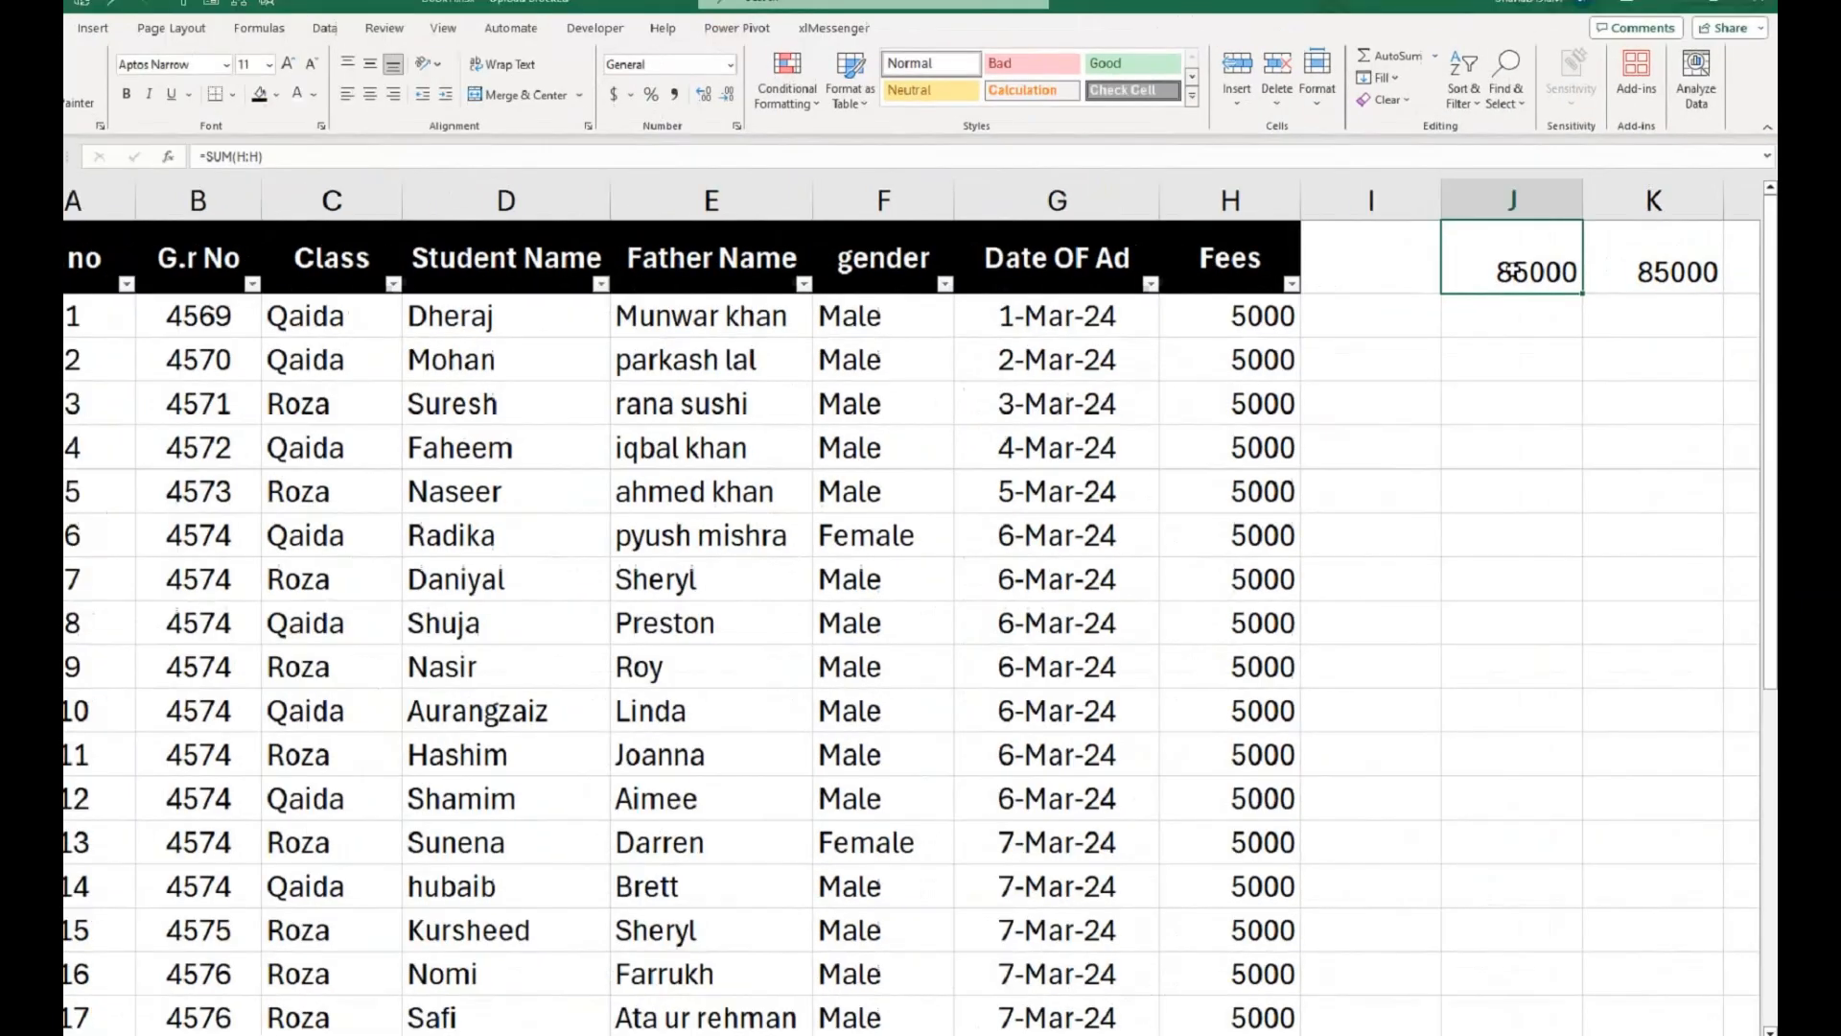
double_click(1299, 268)
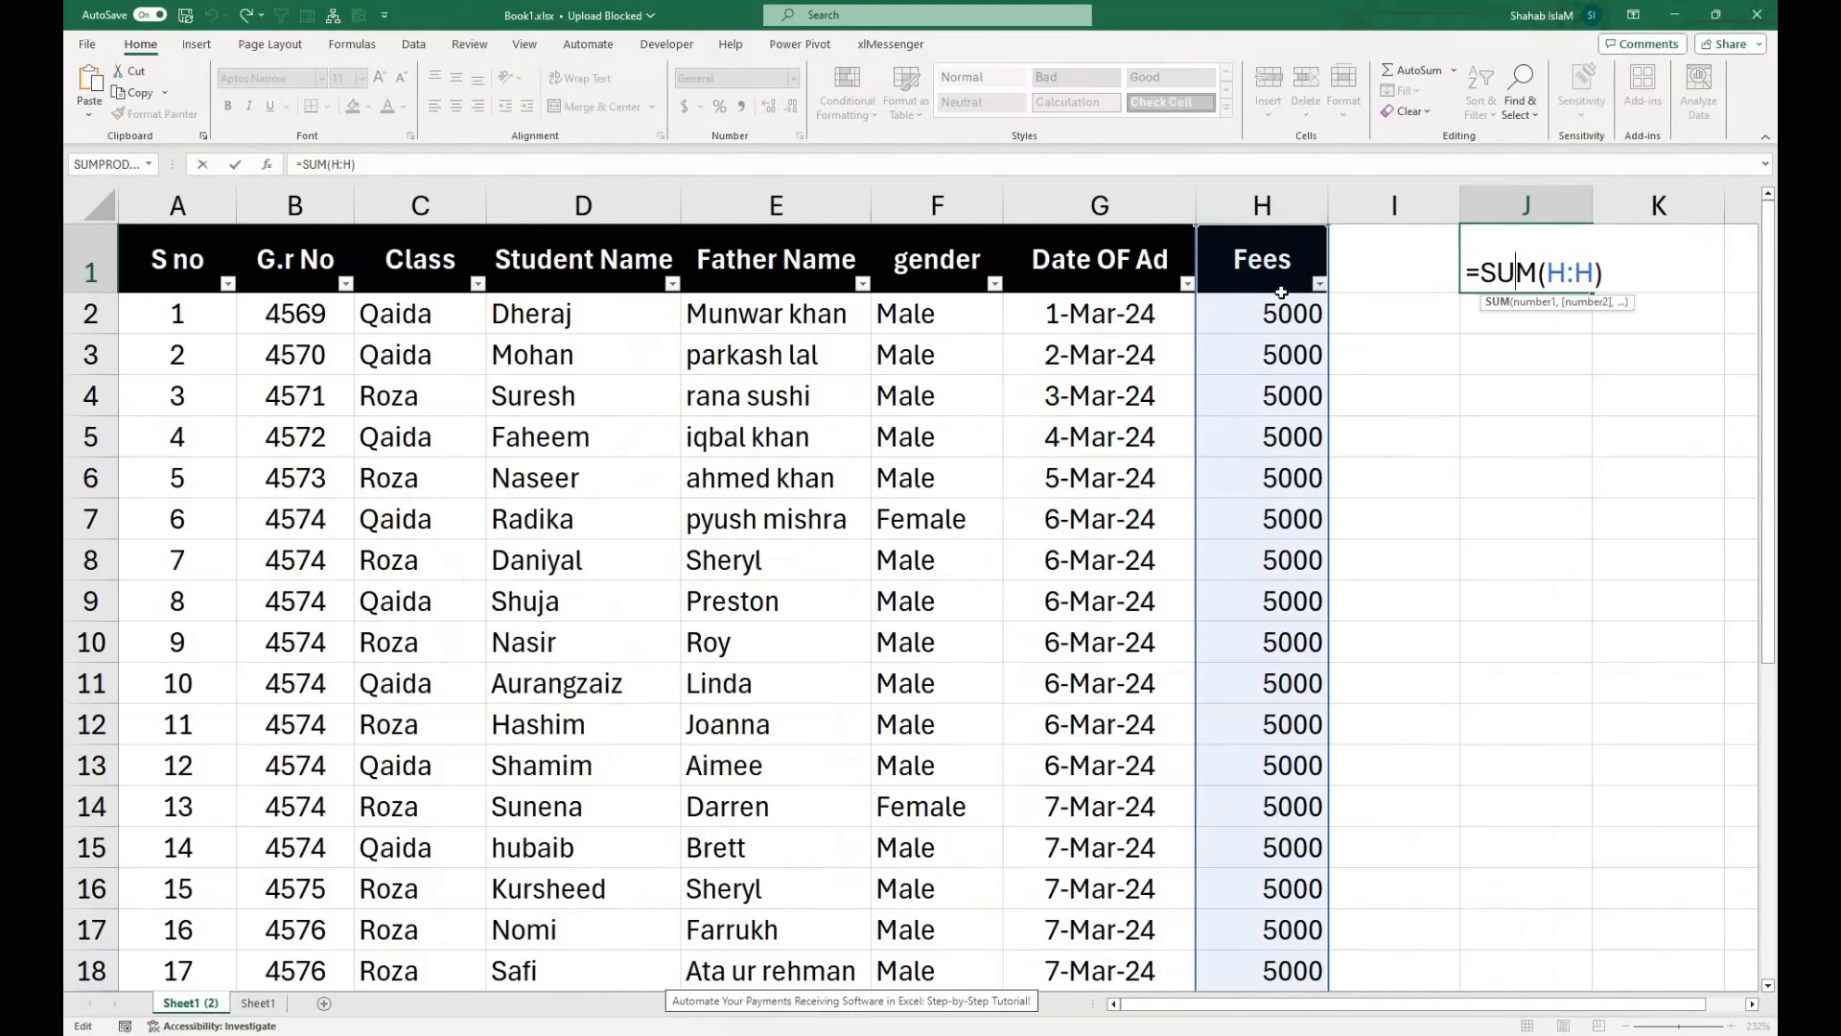
key("Return")
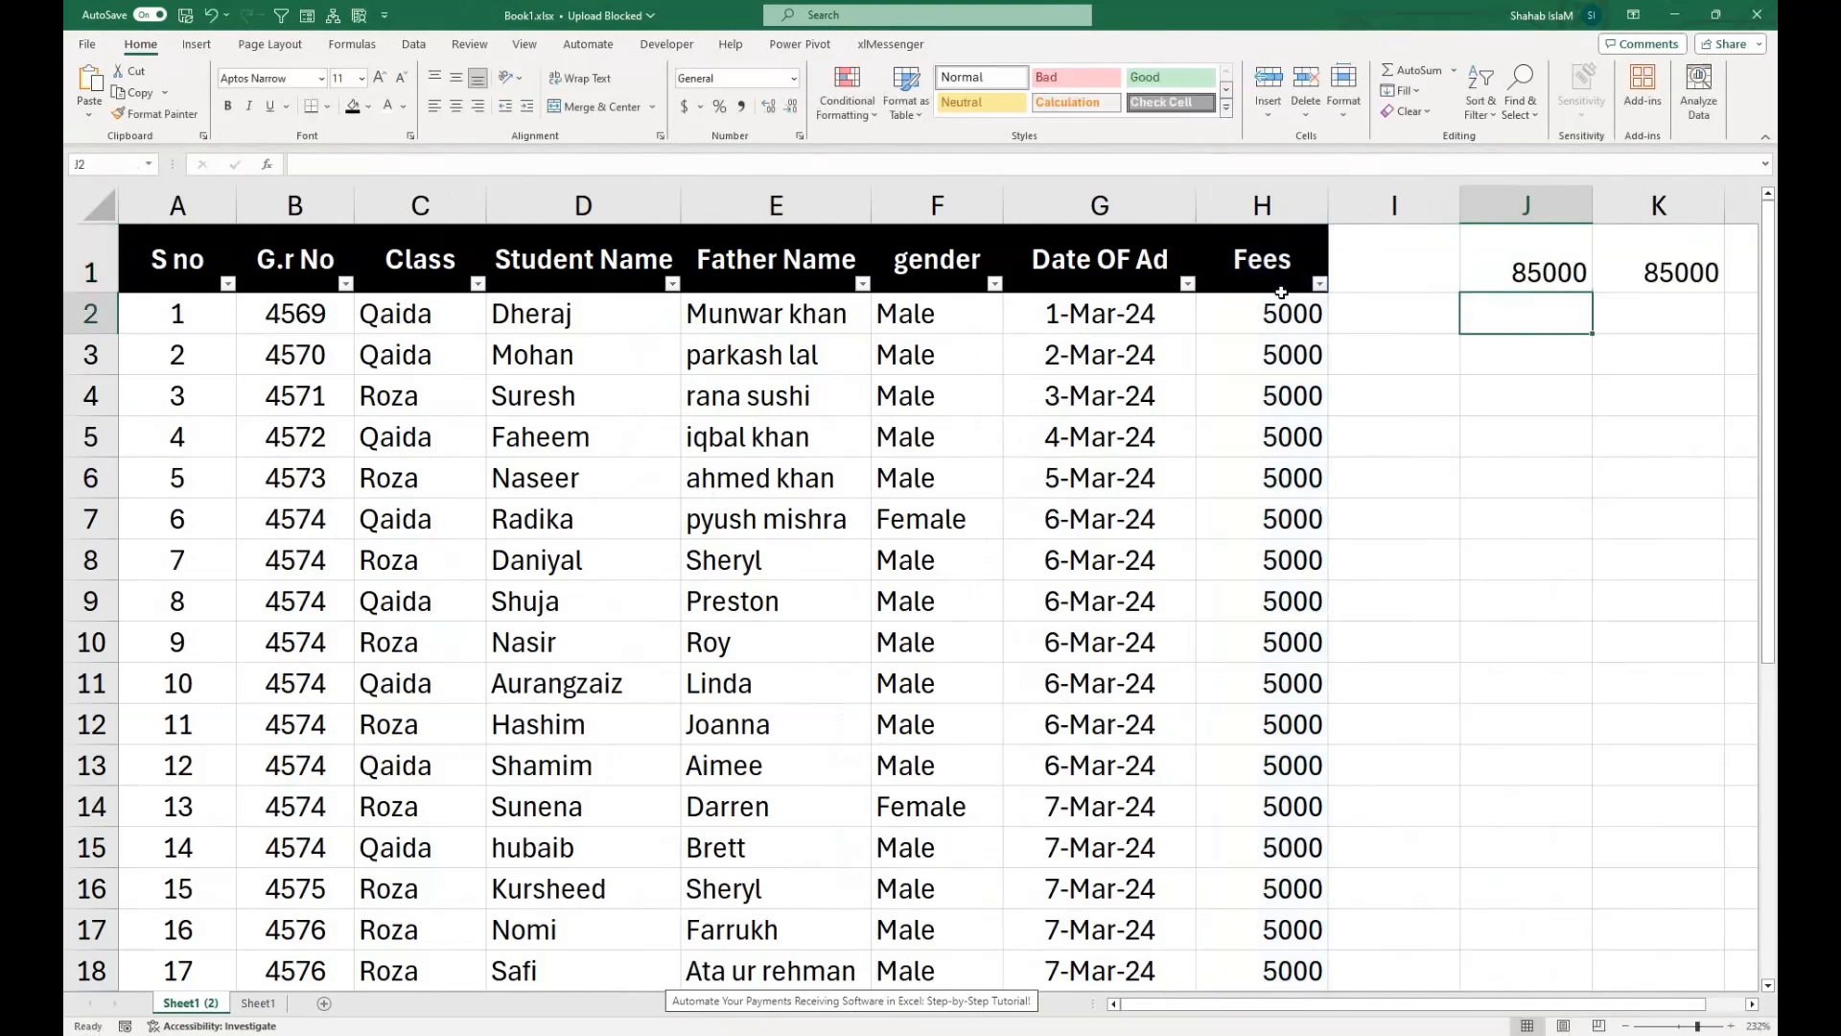
Filter the Class column to show only the Roza records.
left_click(477, 283)
left_click(320, 530)
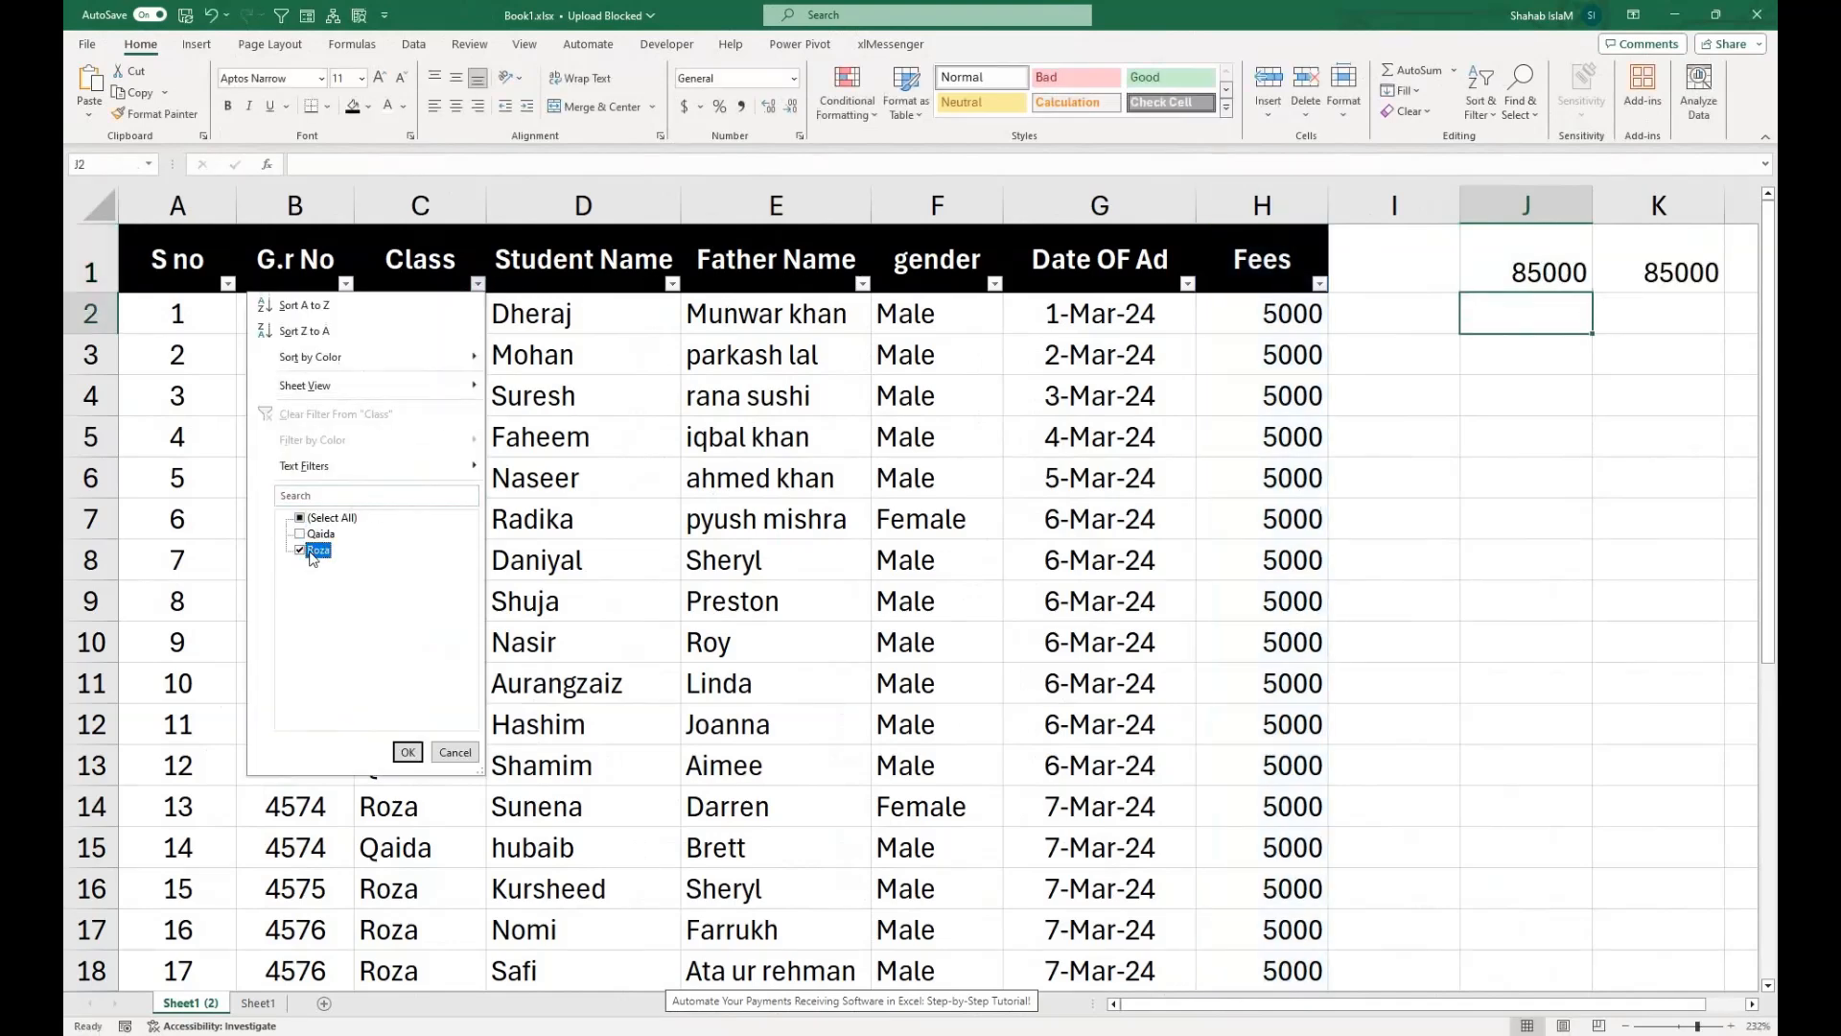
left_click(404, 752)
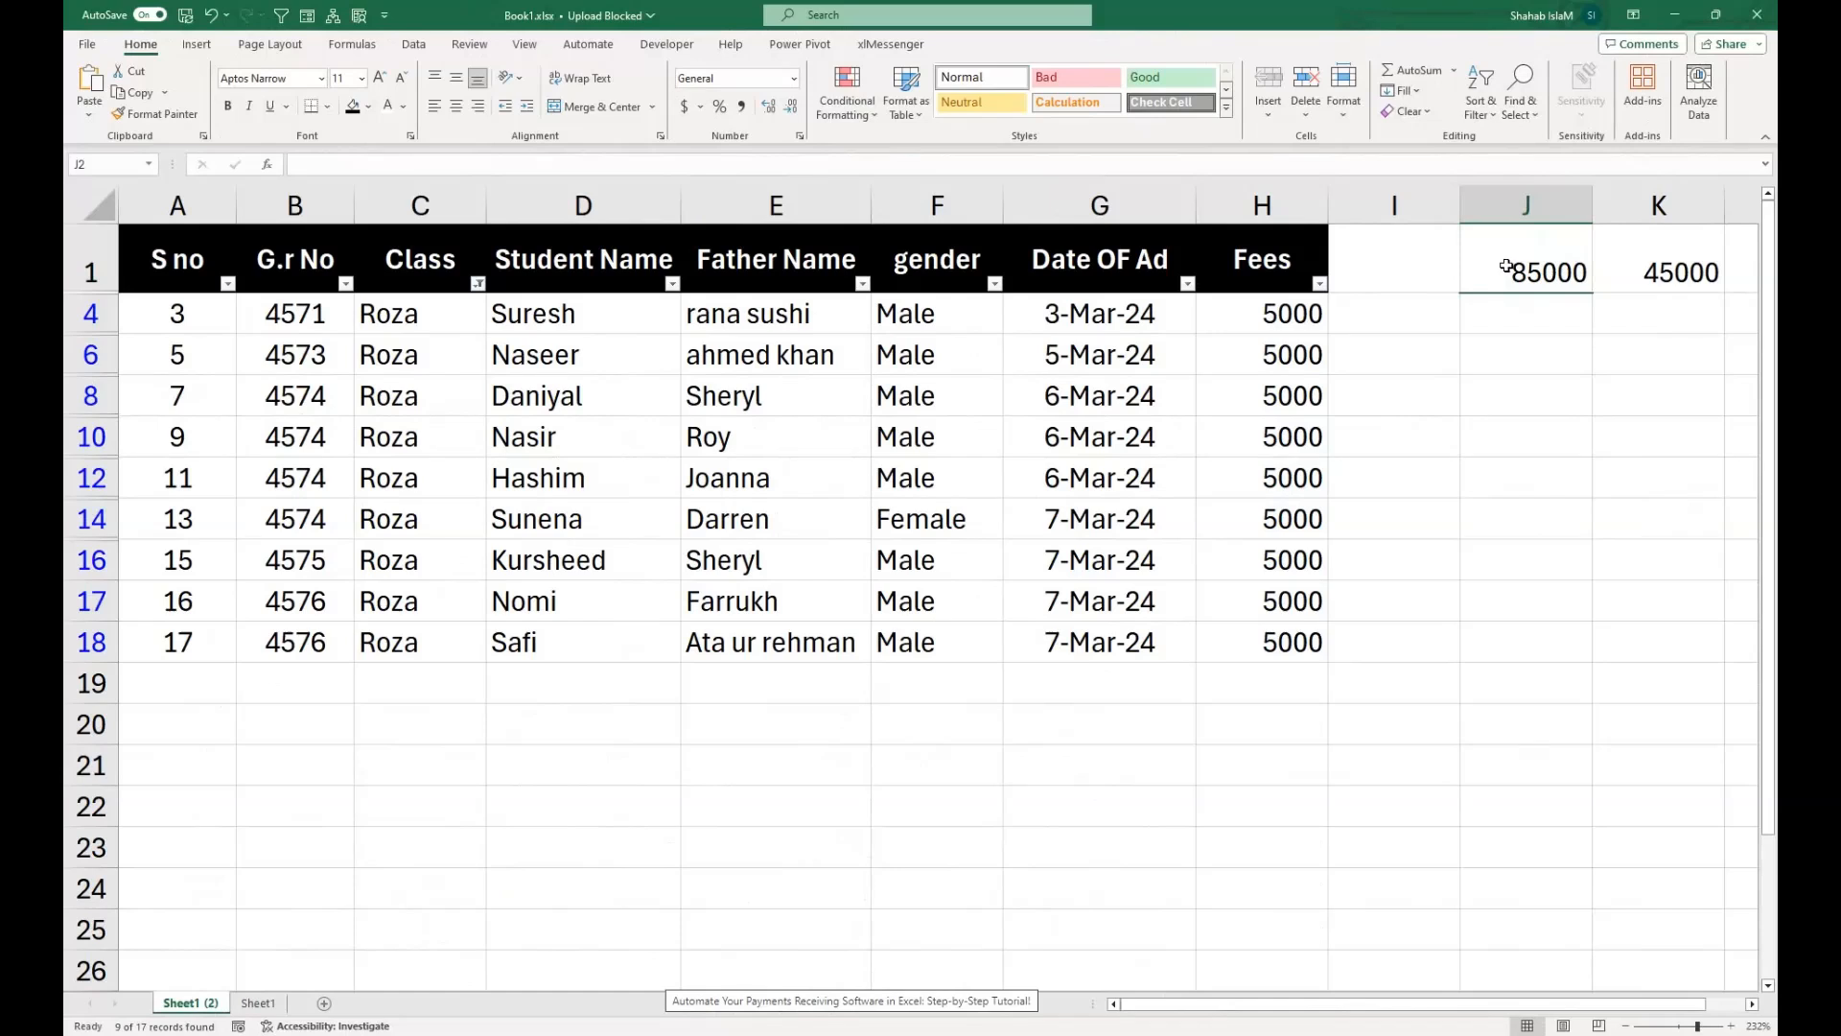
Delete the contents of cell K1 and reset the Class filter to include all classes.
left_click(1659, 255)
key("Delete")
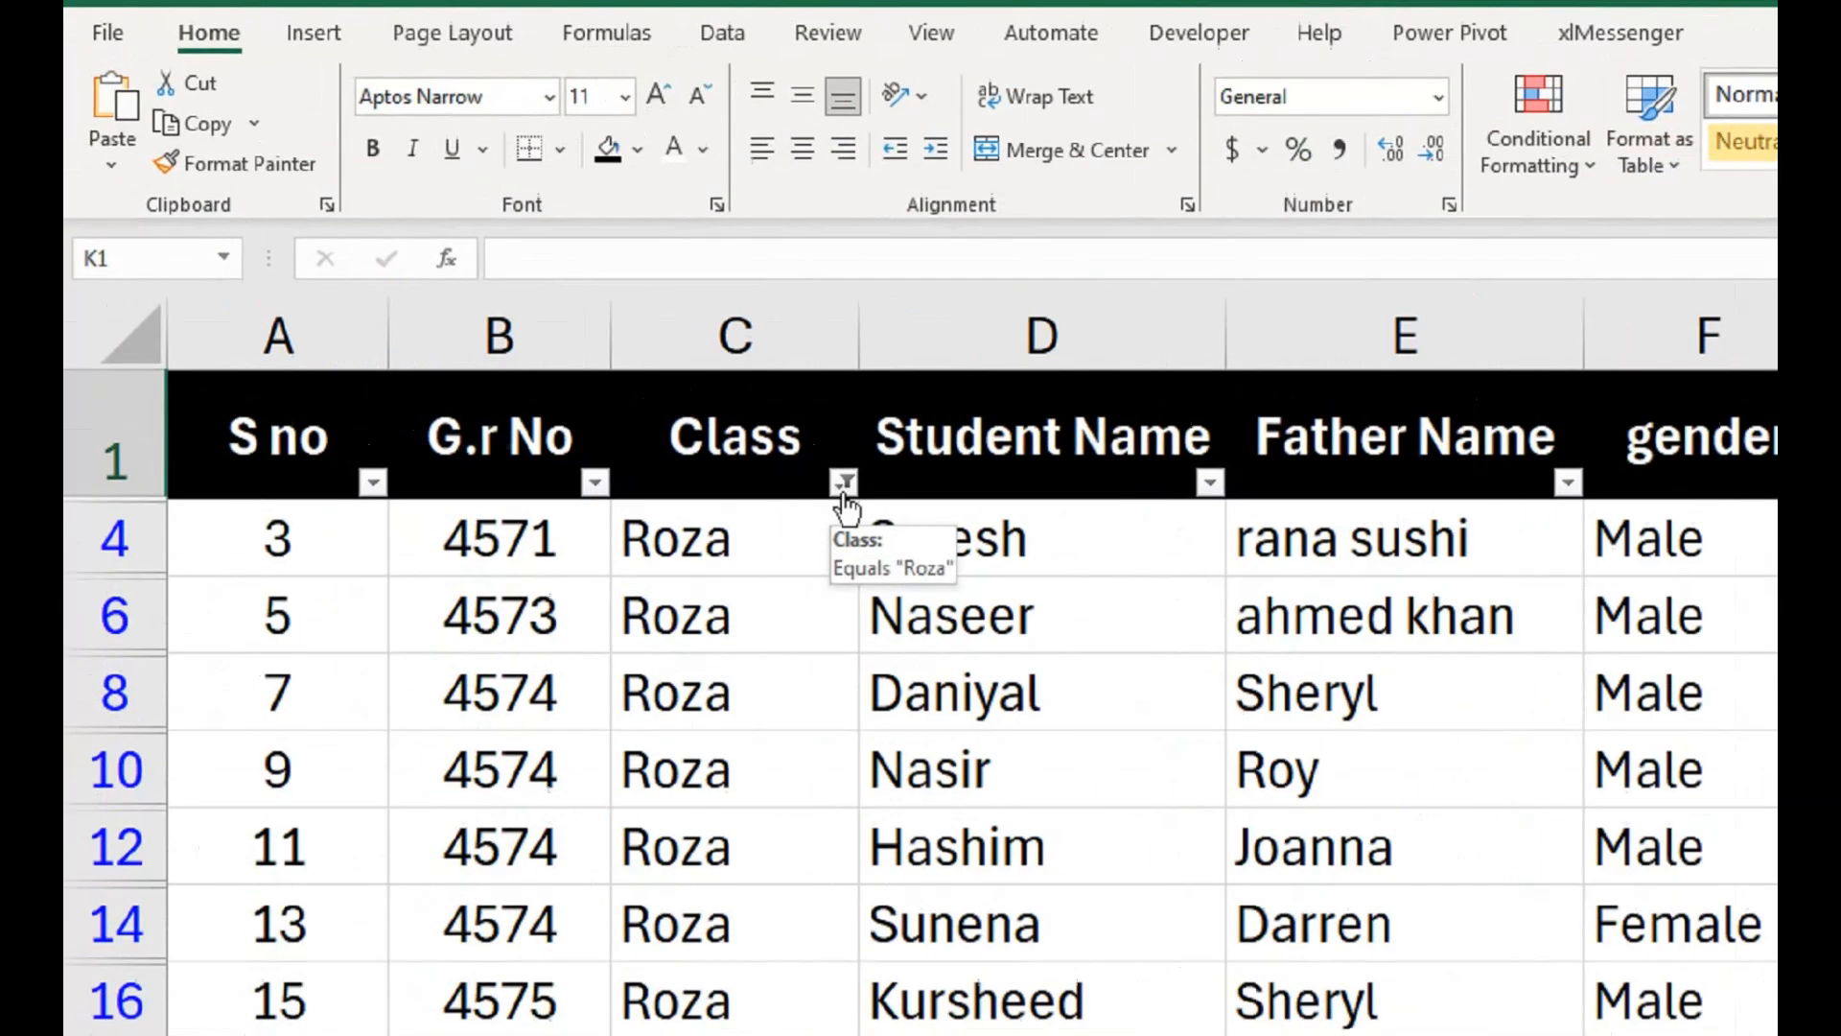
left_click(478, 285)
left_click(298, 517)
left_click(534, 769)
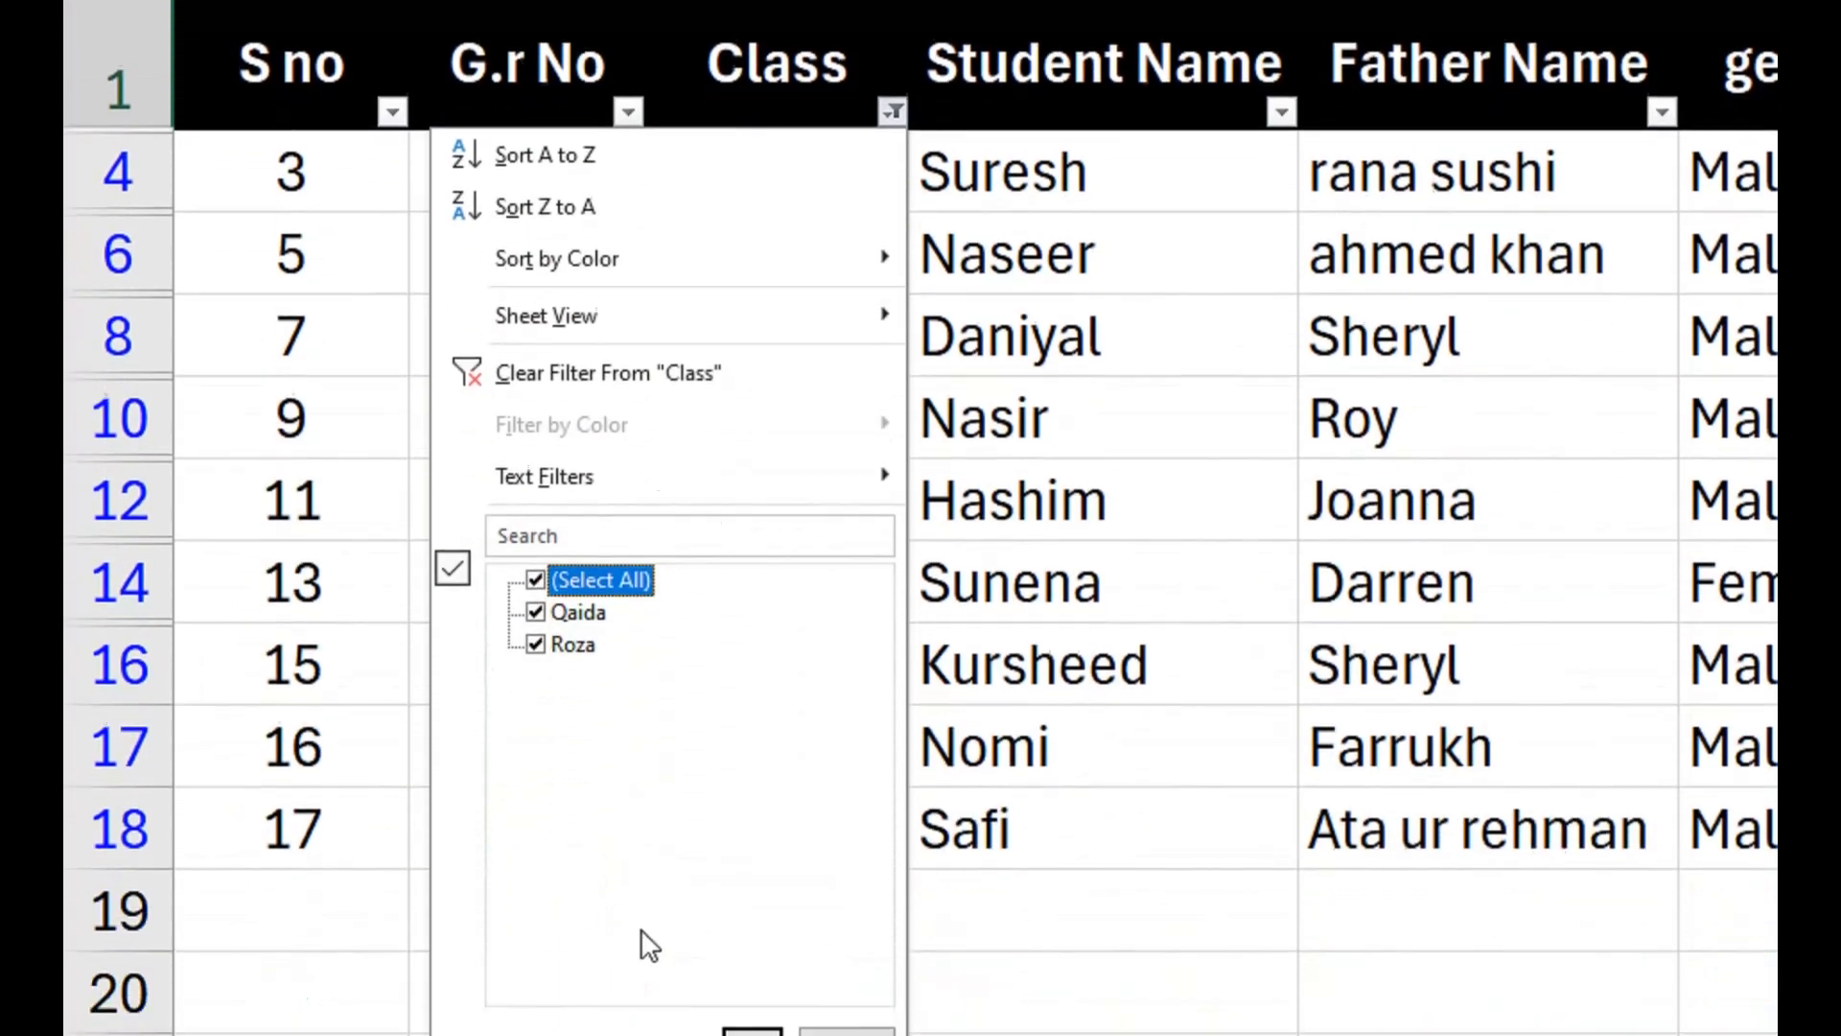
left_click(732, 827)
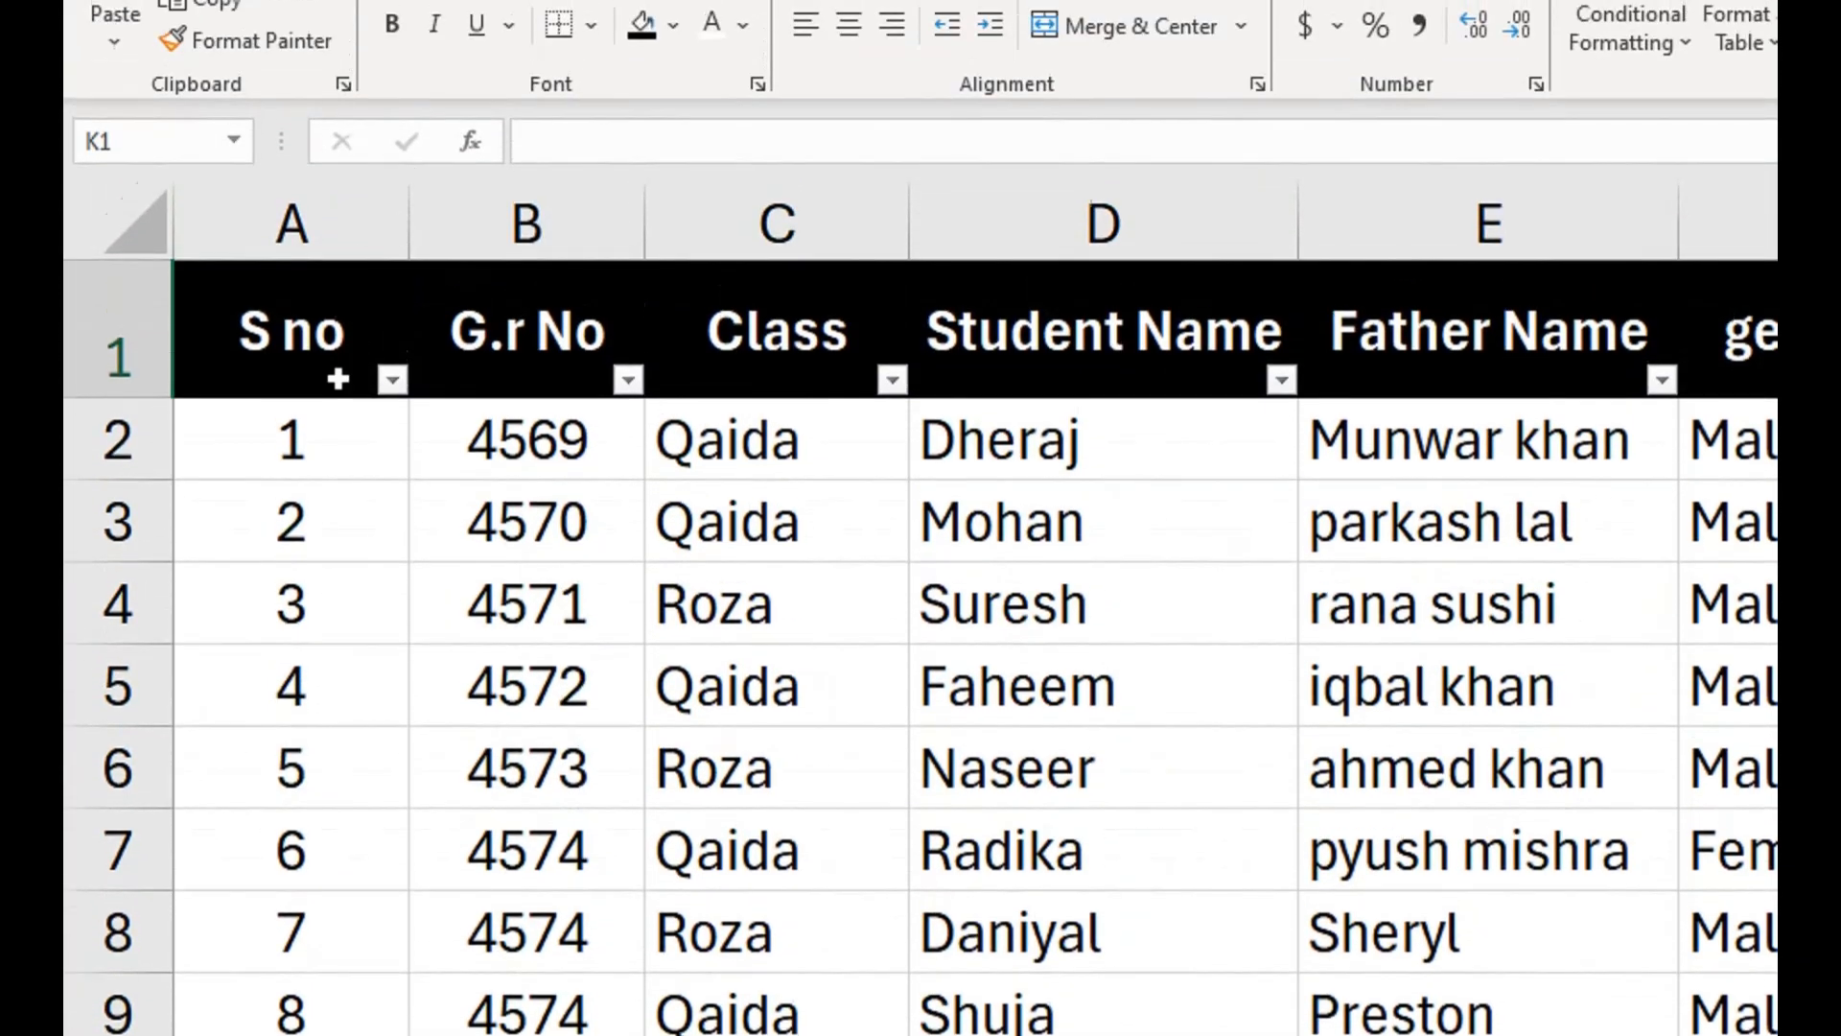
Delete the typed serial numbers in the S no column from A2 down to the last record.
left_click(335, 459)
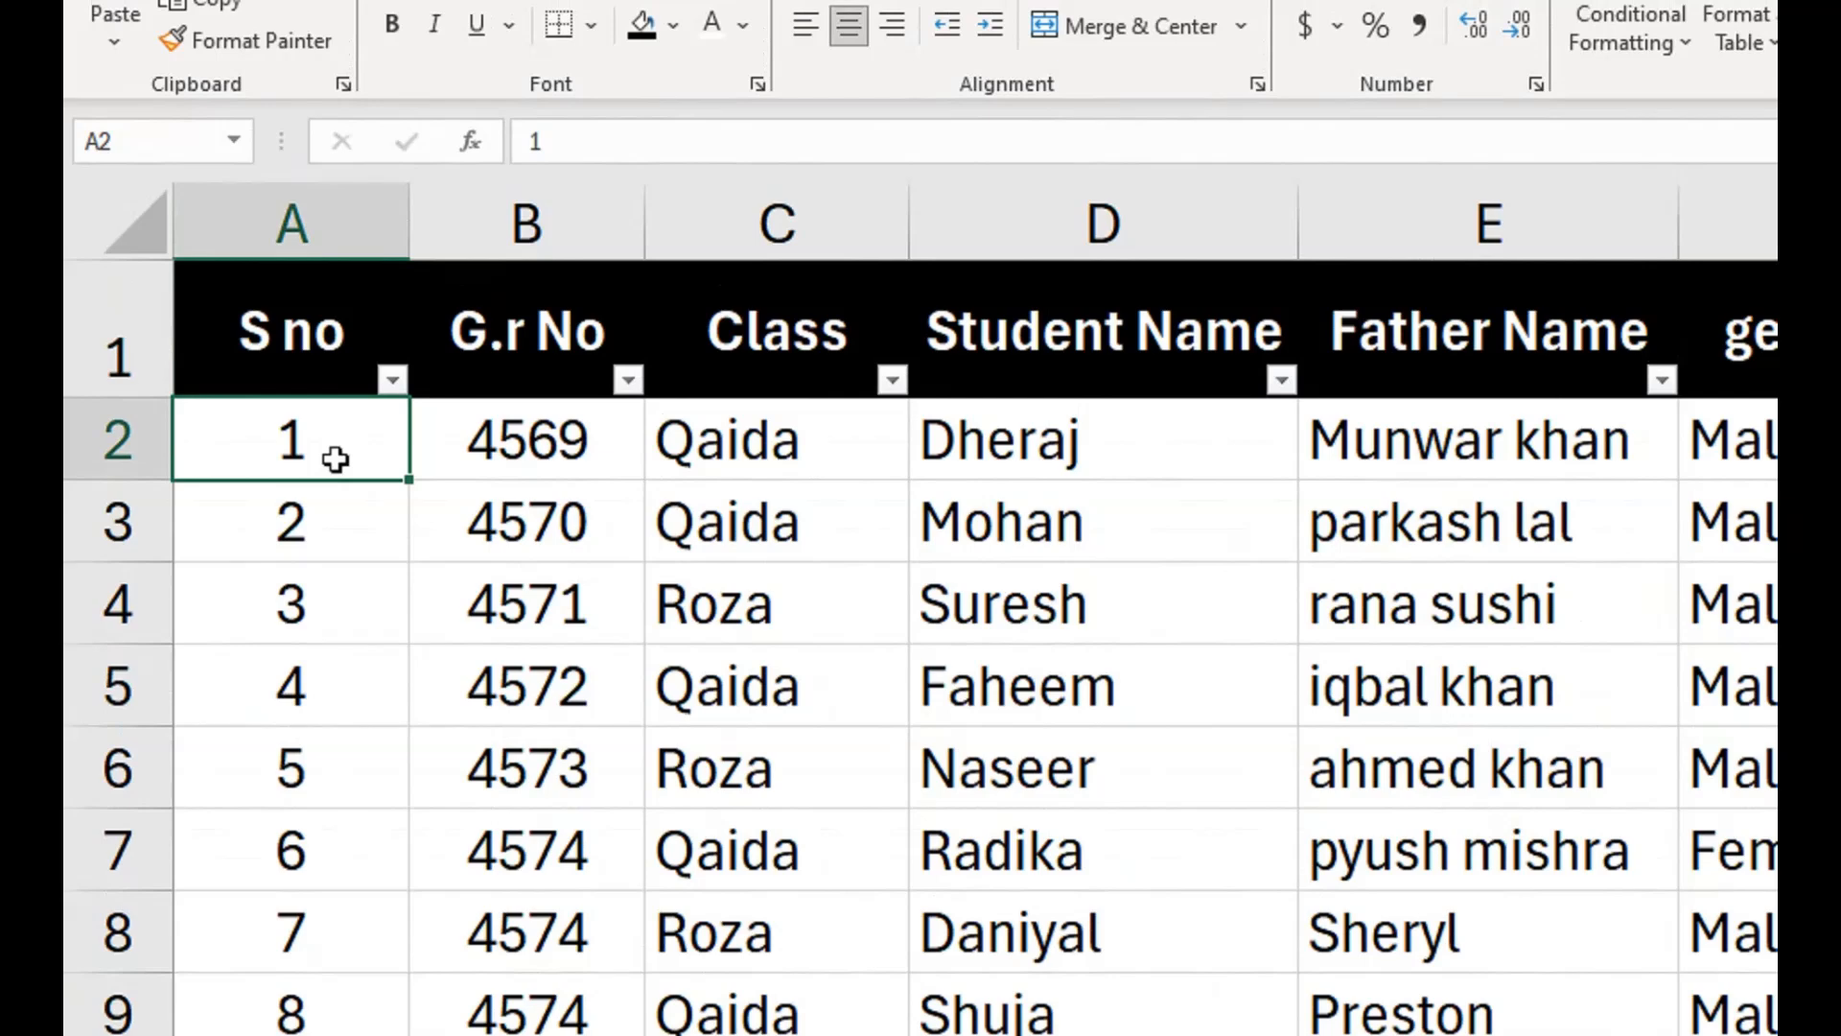
key("ctrl+shift+Down")
key("Delete")
key("Up")
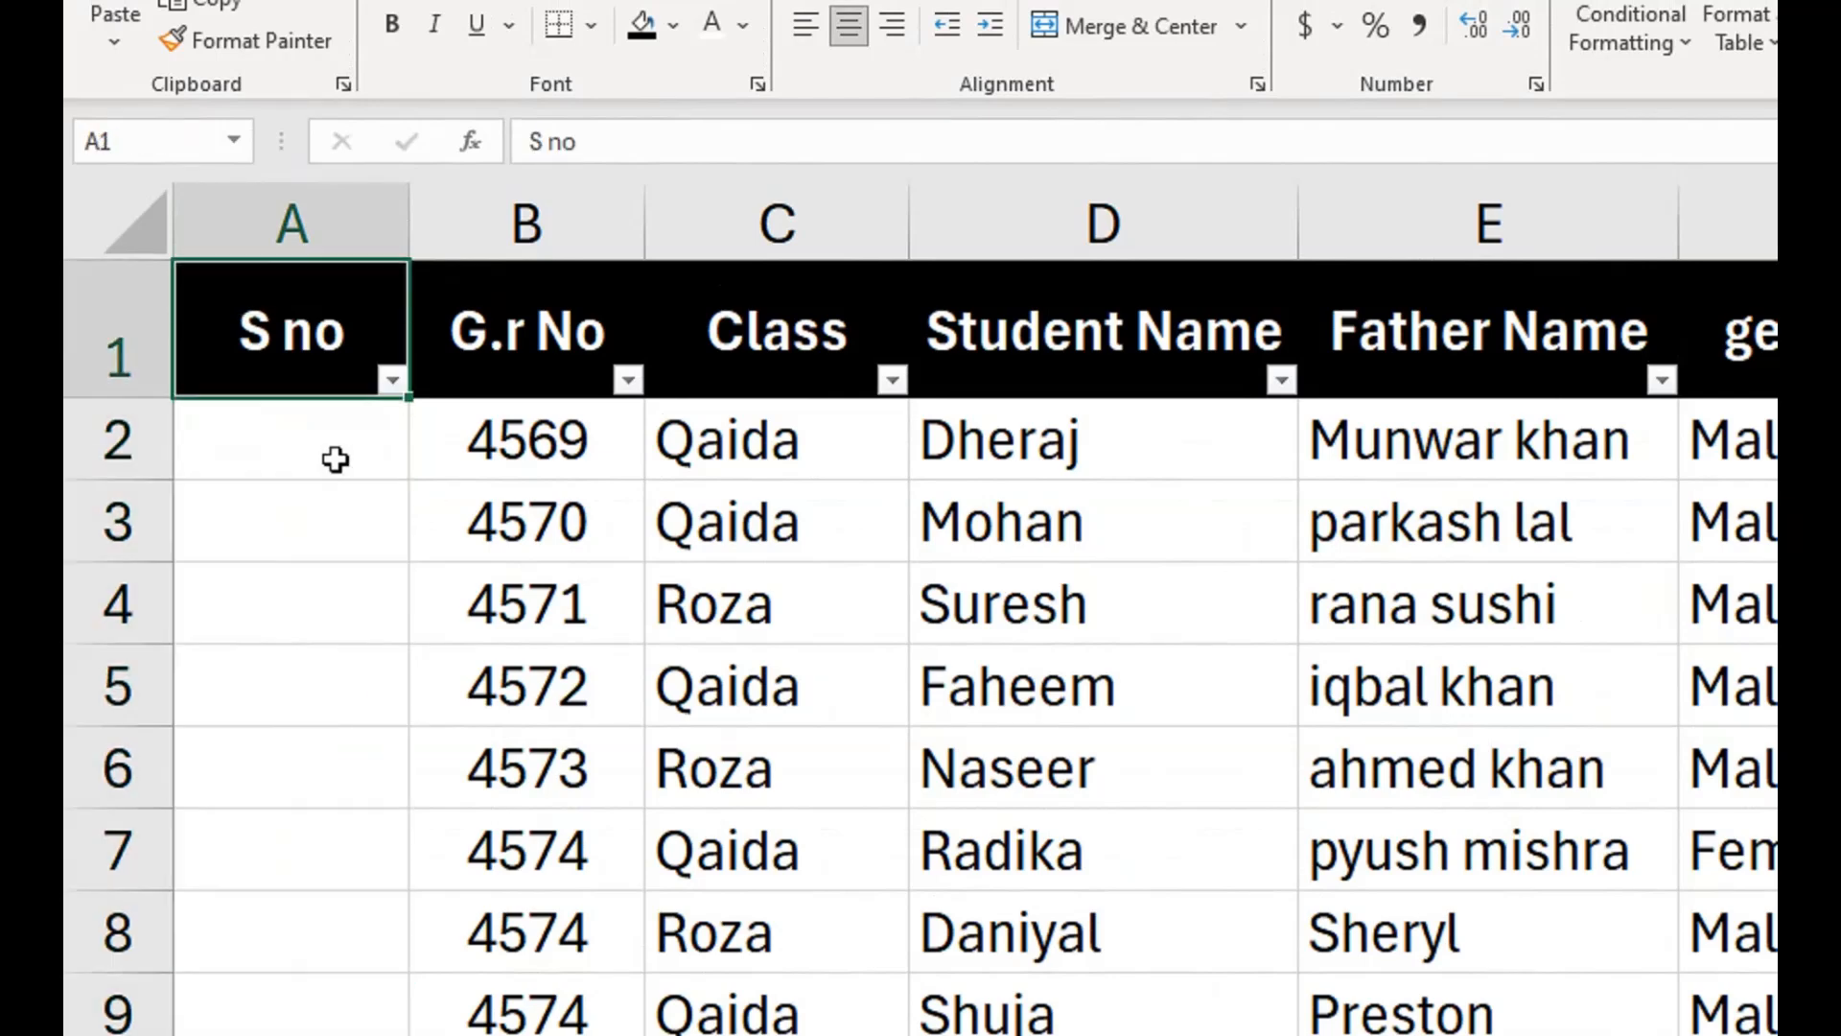
Enter =IF(C2="","",ROW()-1) in A2 and fill the formula down the S no column to the last record.
key("Down")
type("=i")
key("Tab")
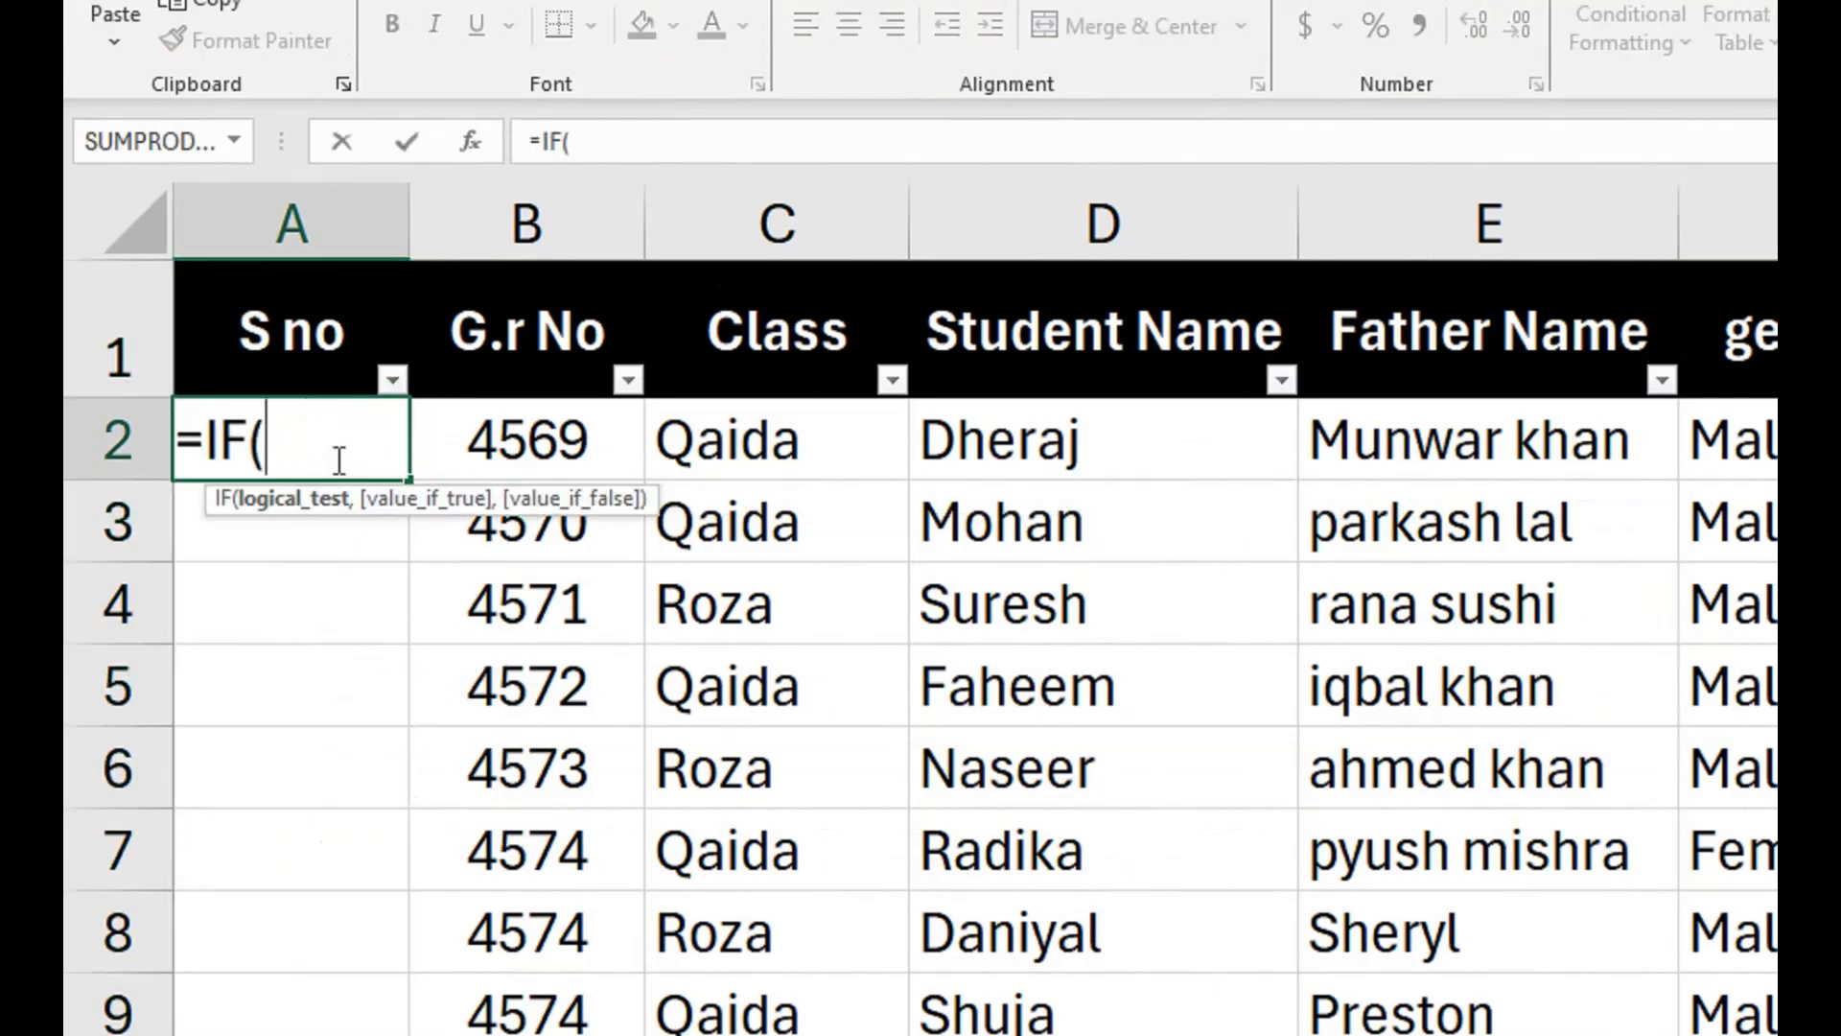
key("Right")
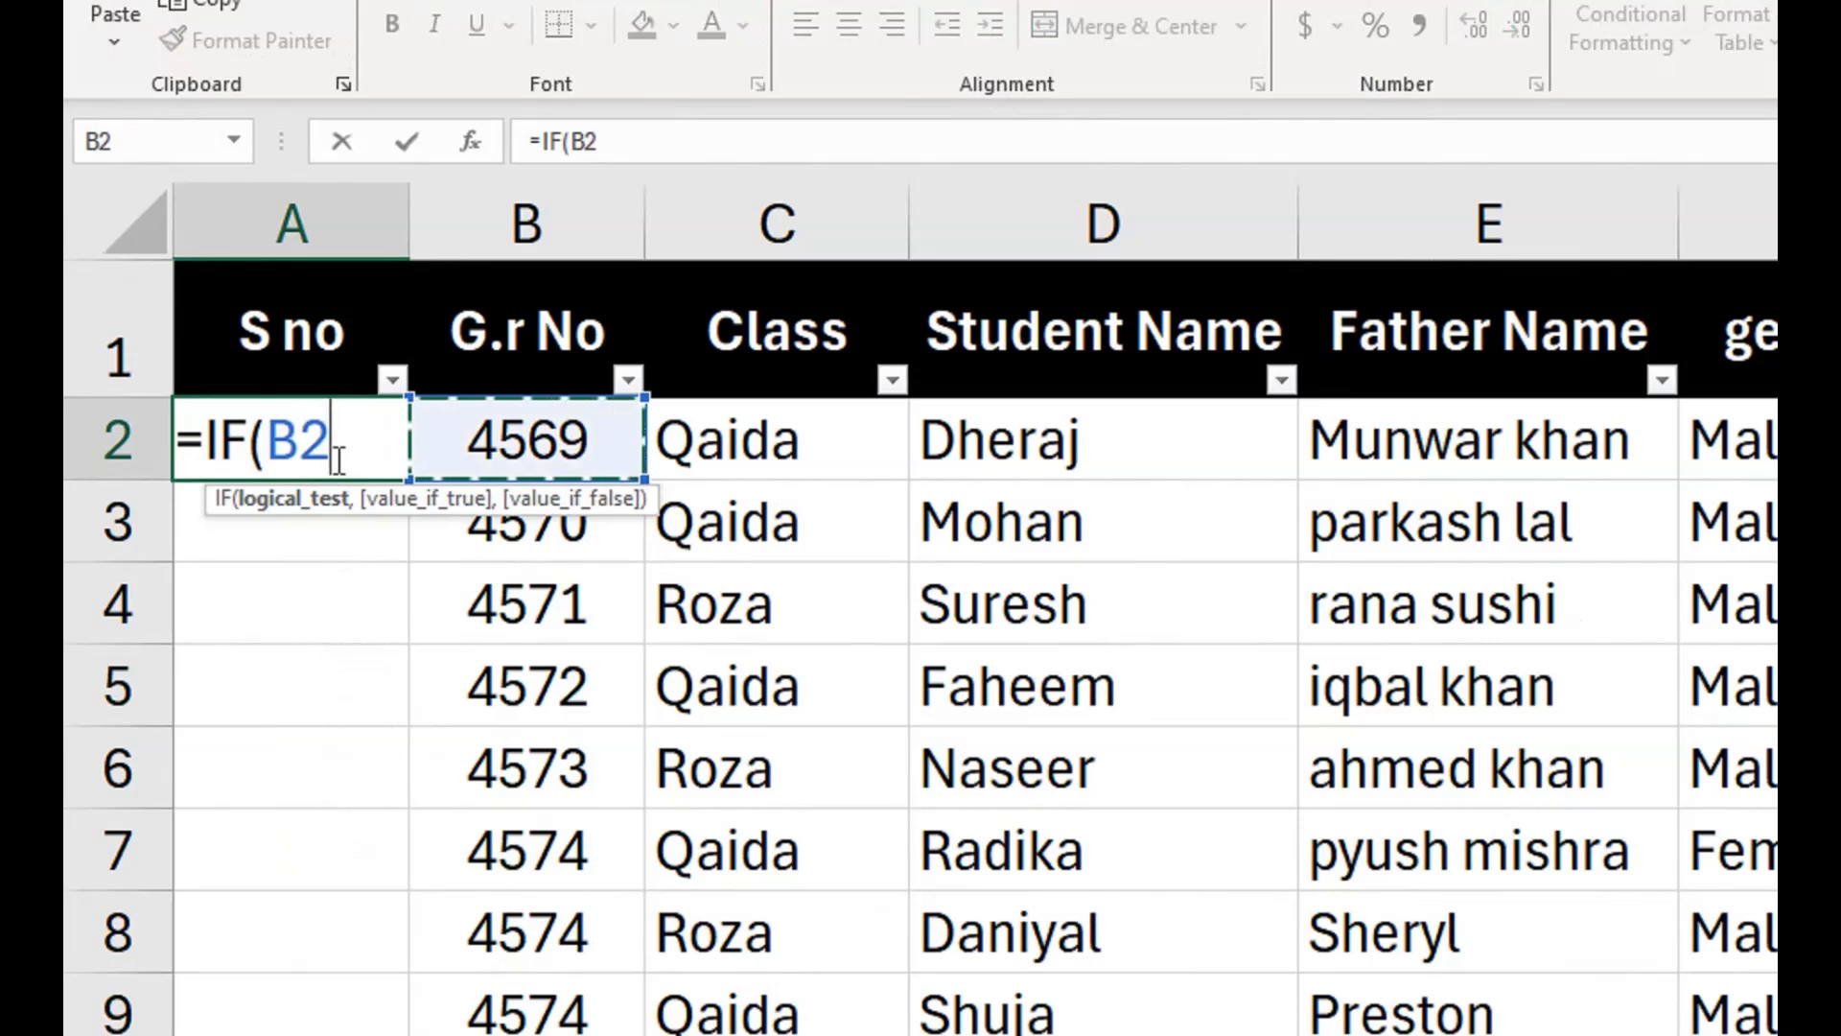
key("Right")
type("=")
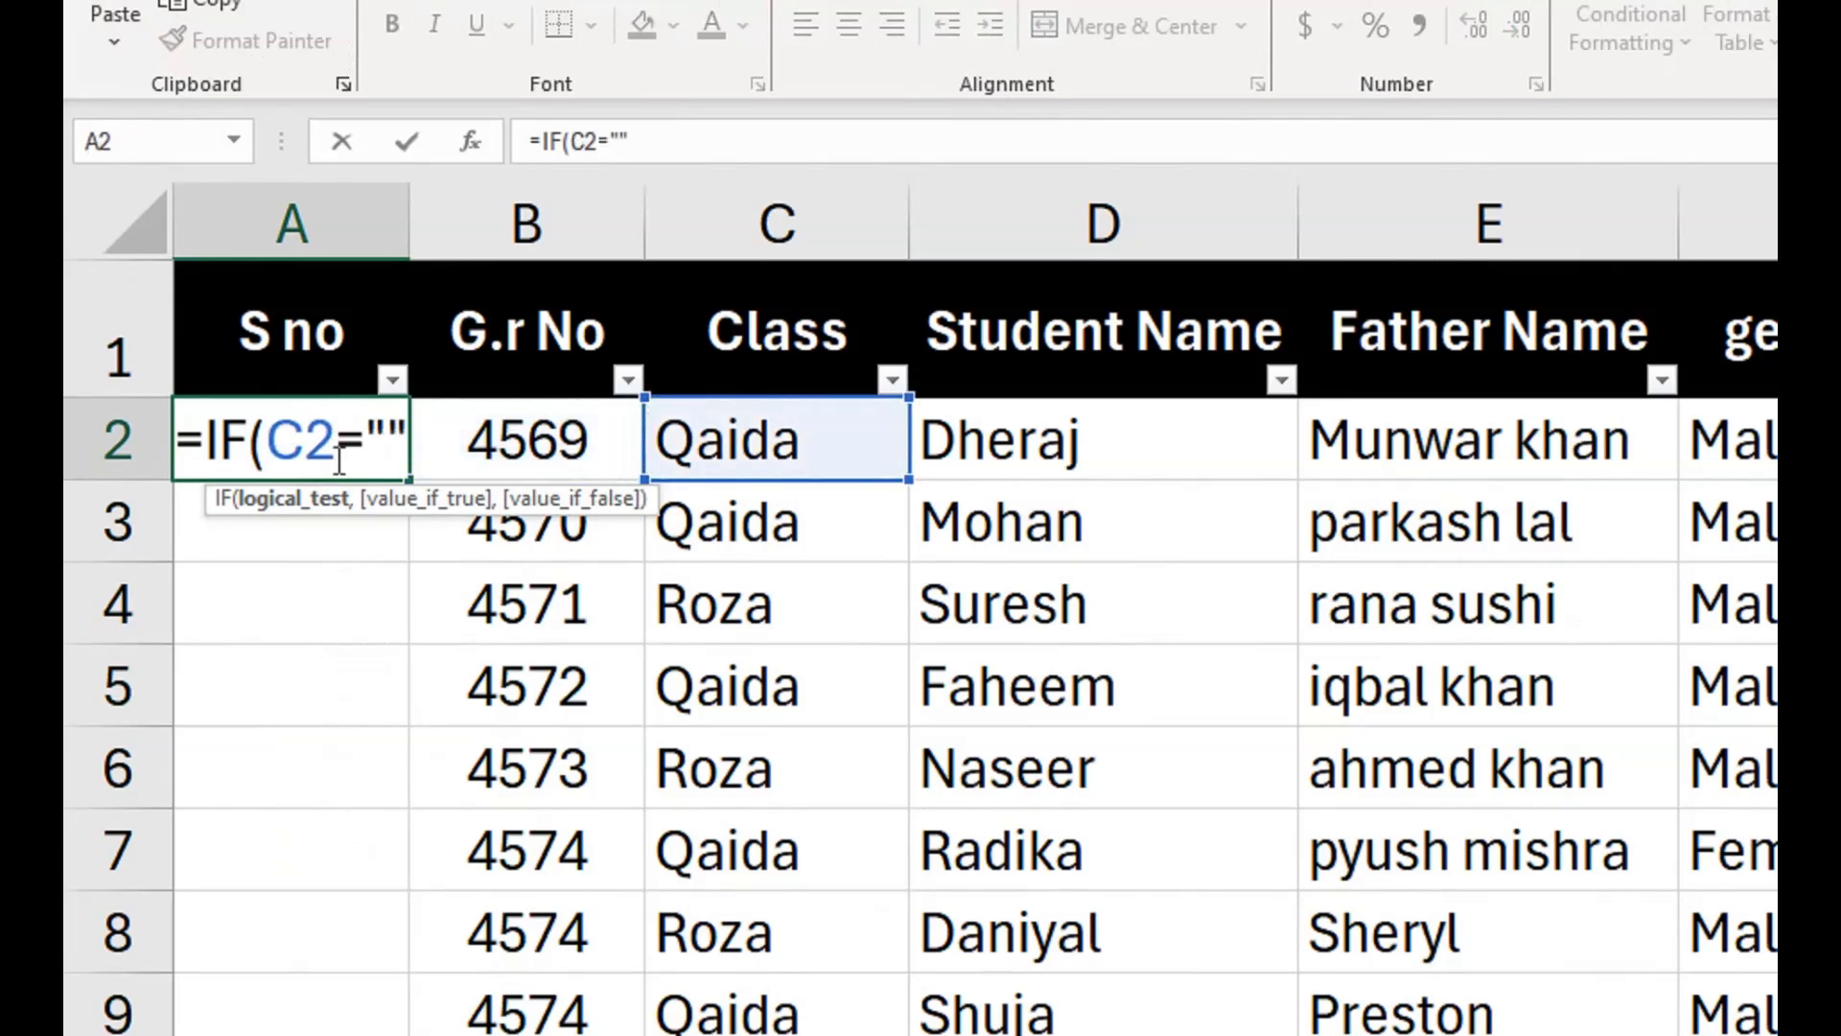
type("\"\",\"\"")
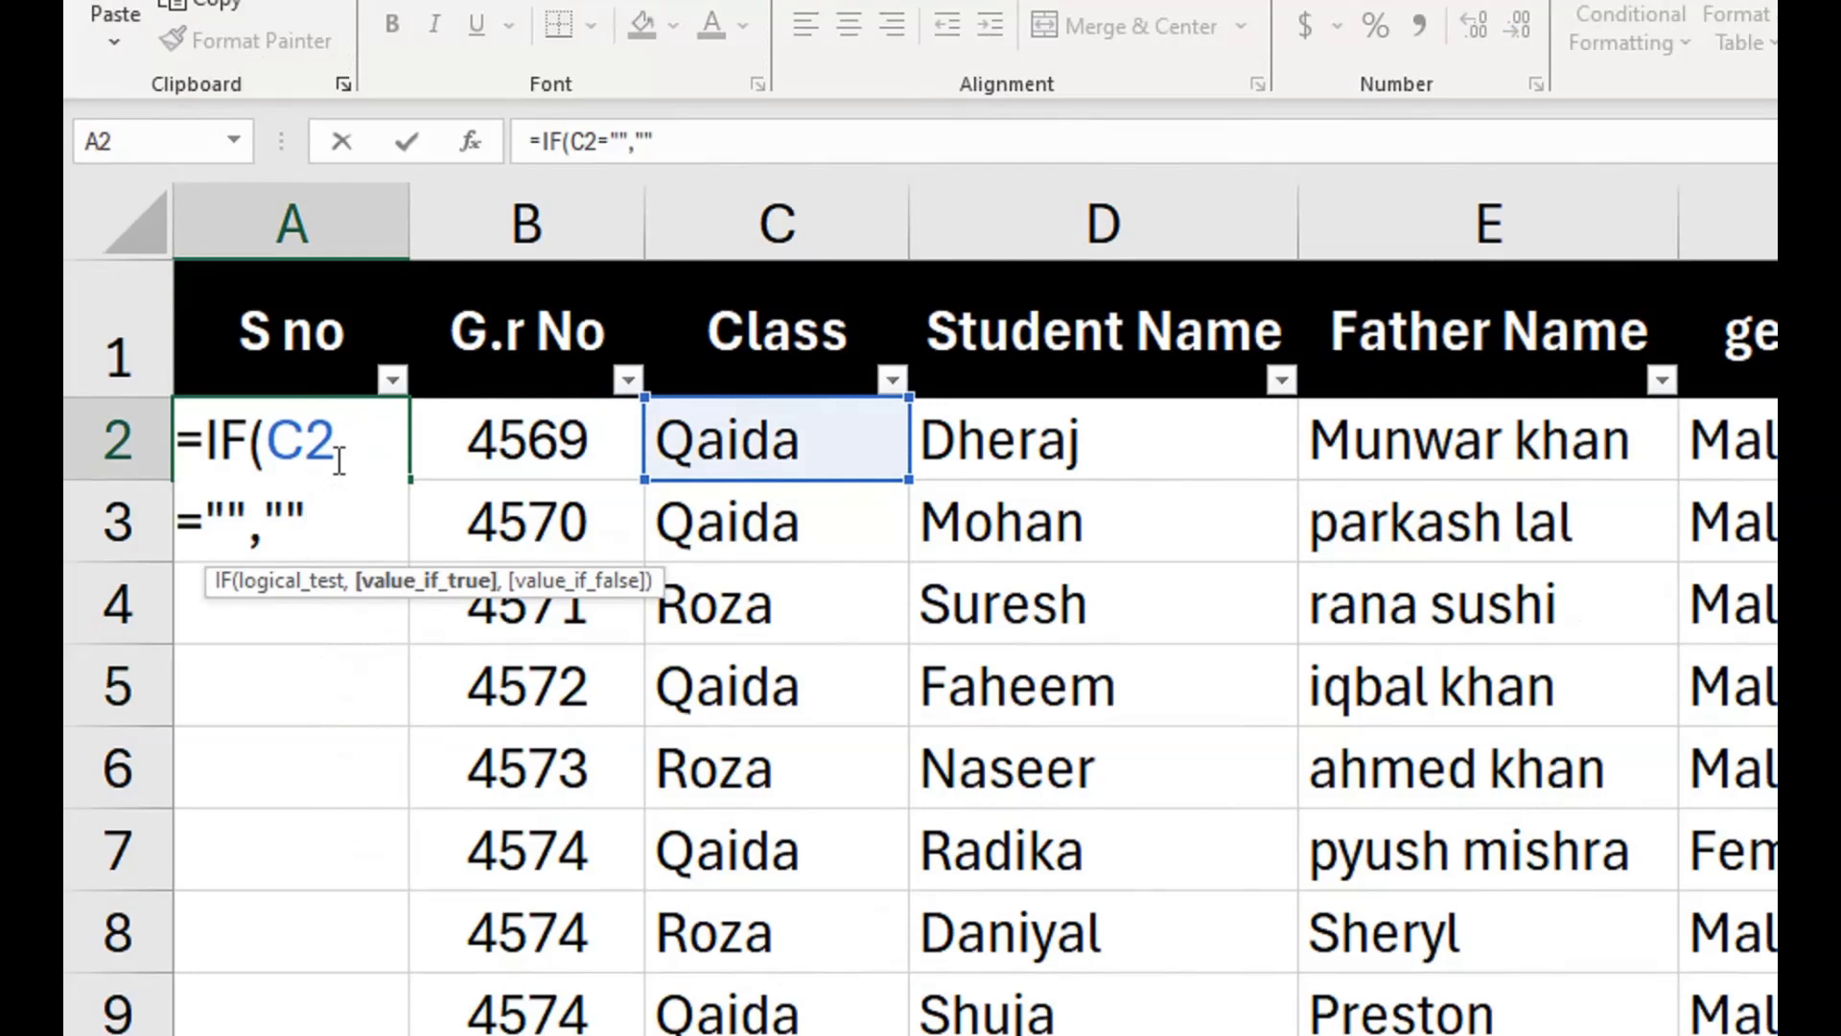
type(",row()")
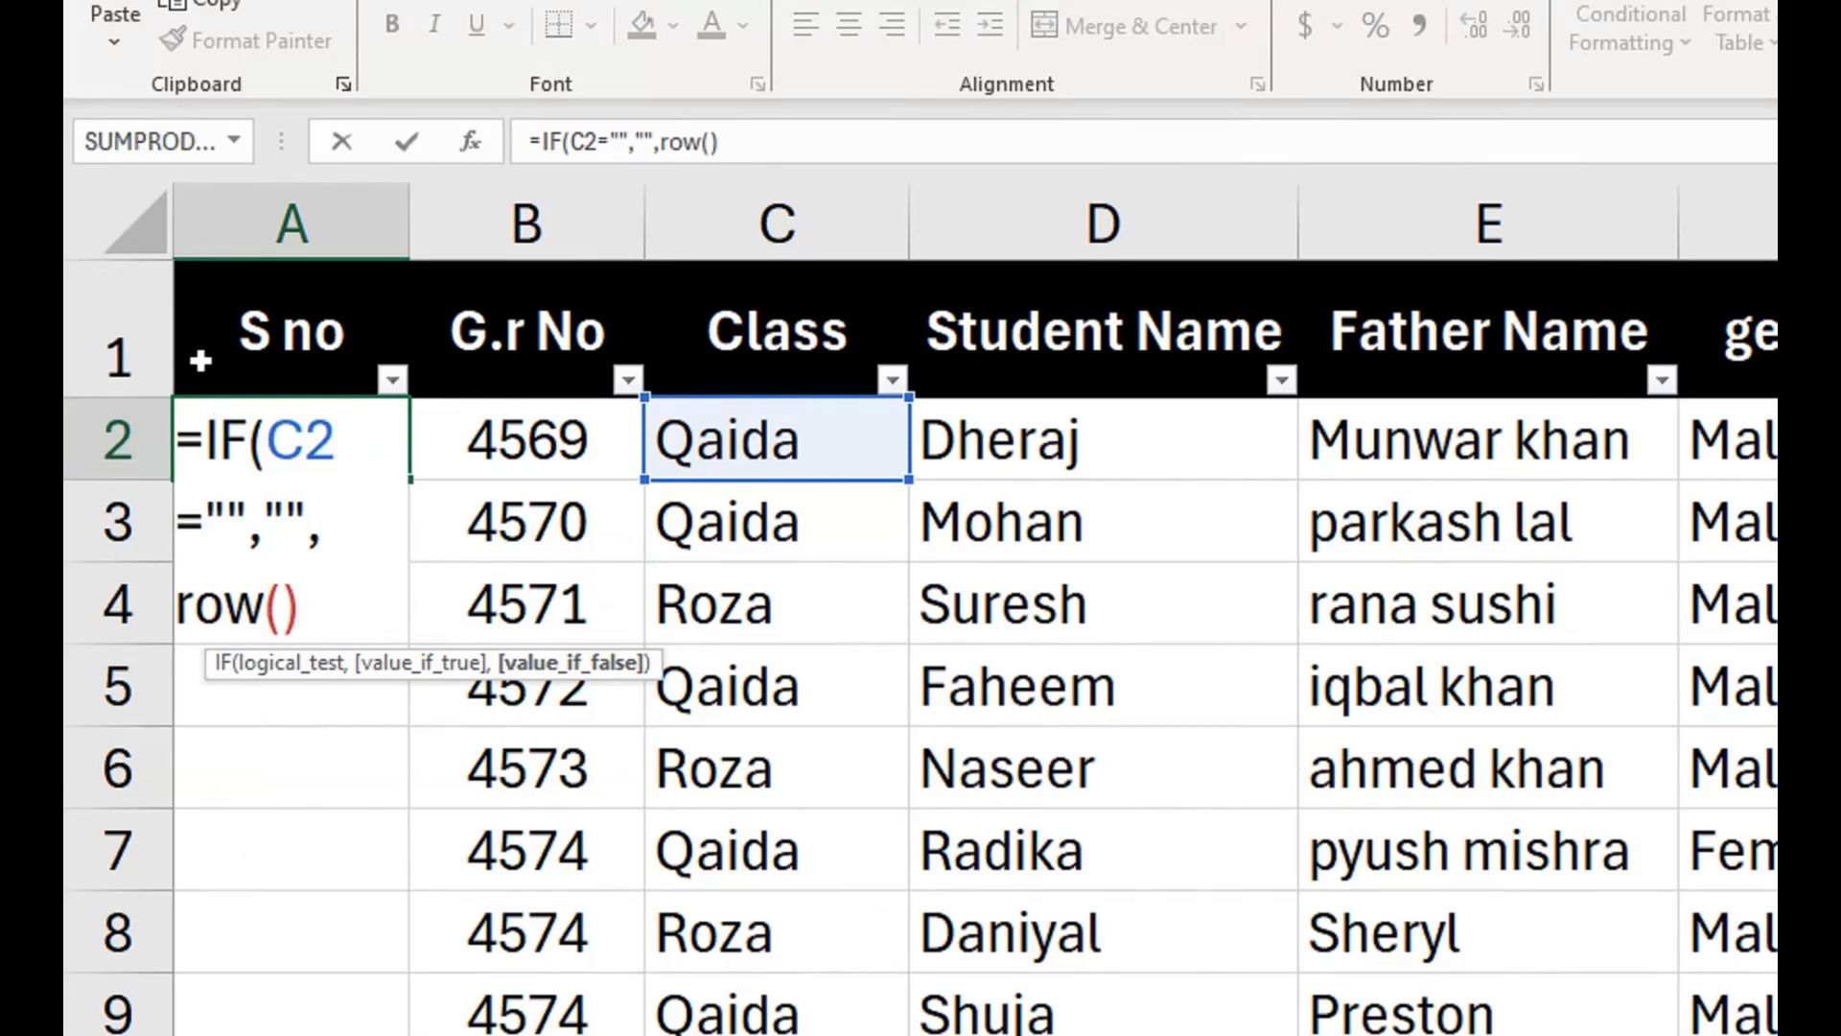
type("-1)")
key("Return")
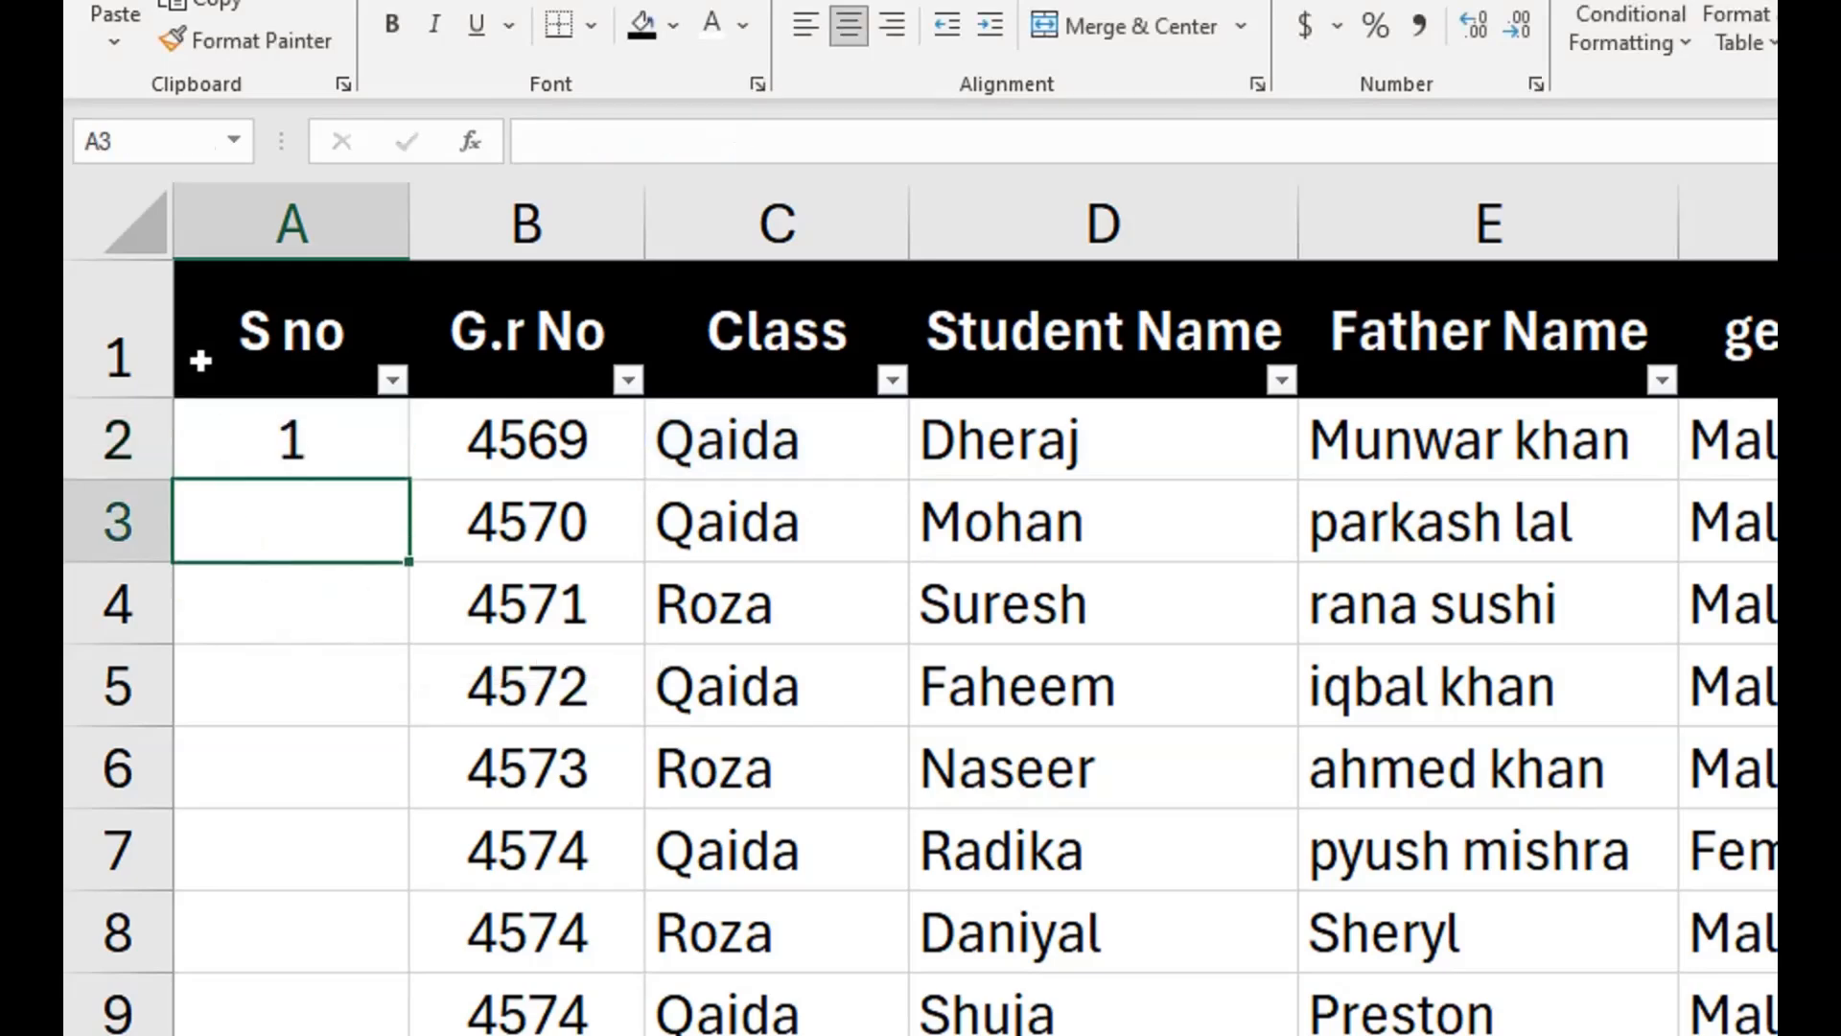
left_click(193, 412)
double_click(410, 483)
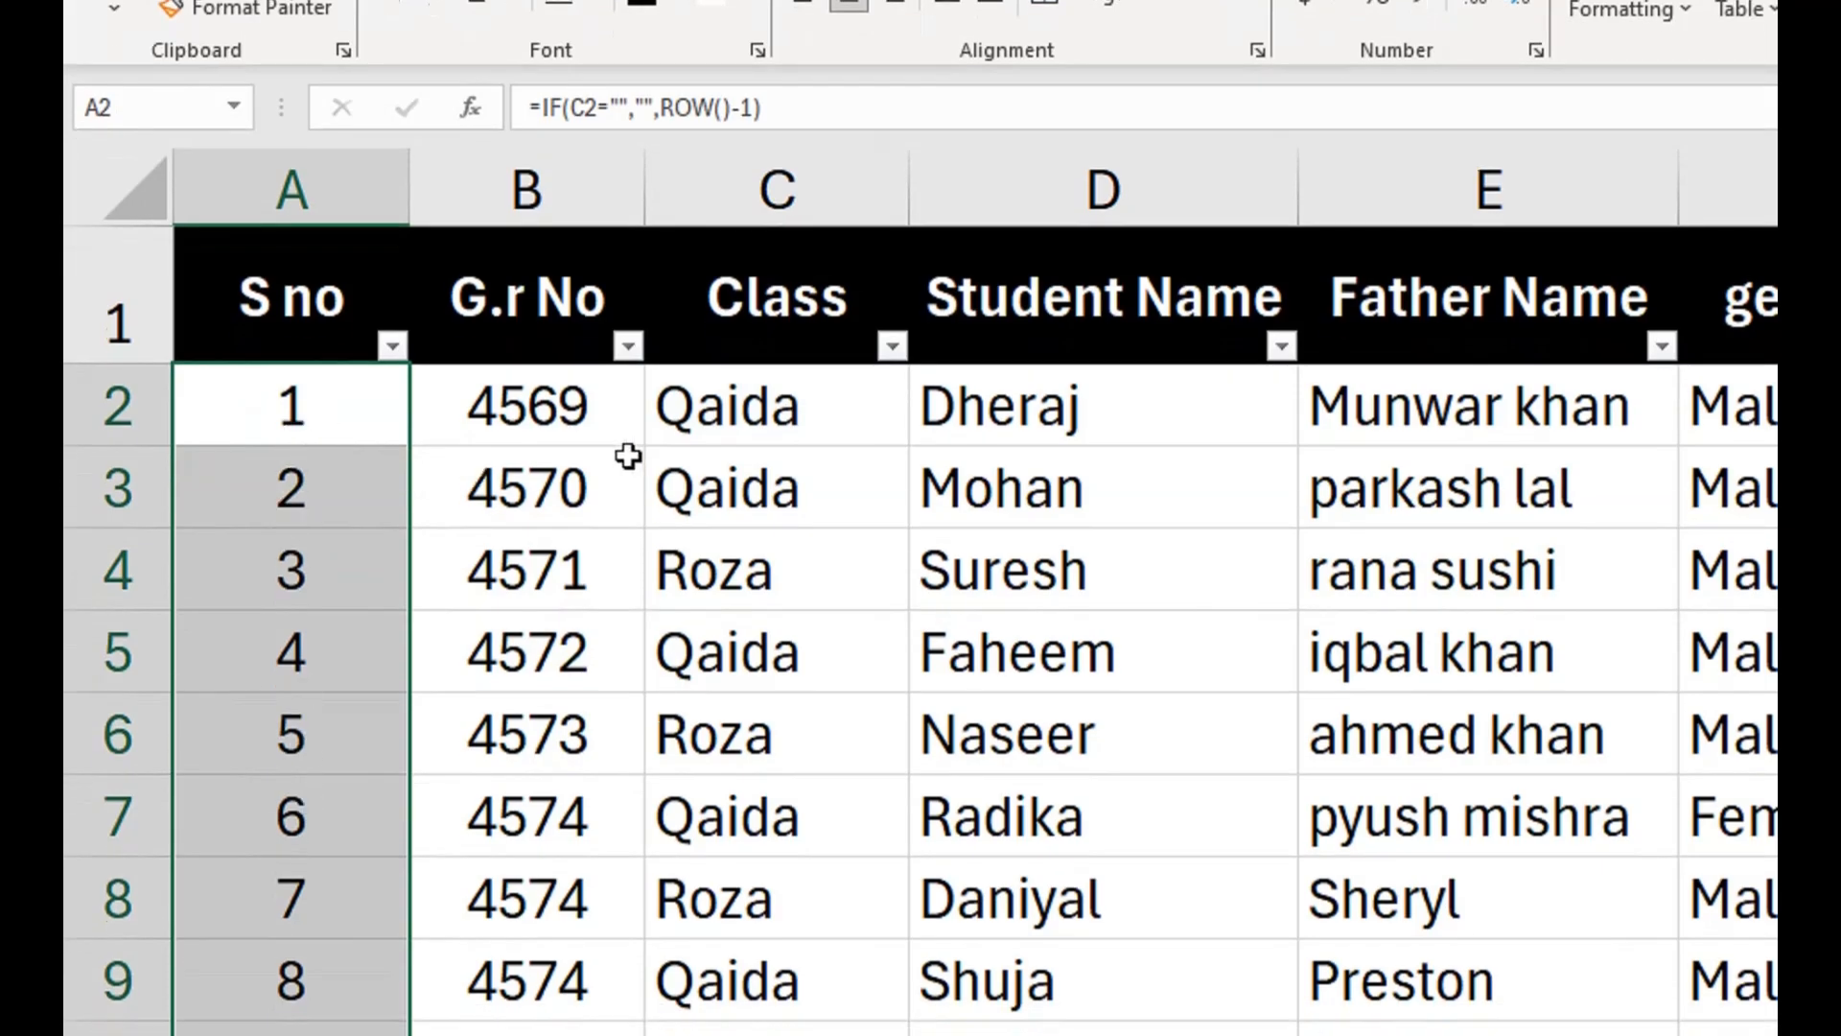
Filter the formula-numbered table by Class so that only Qaida rows are shown.
left_click(892, 347)
left_click(556, 804)
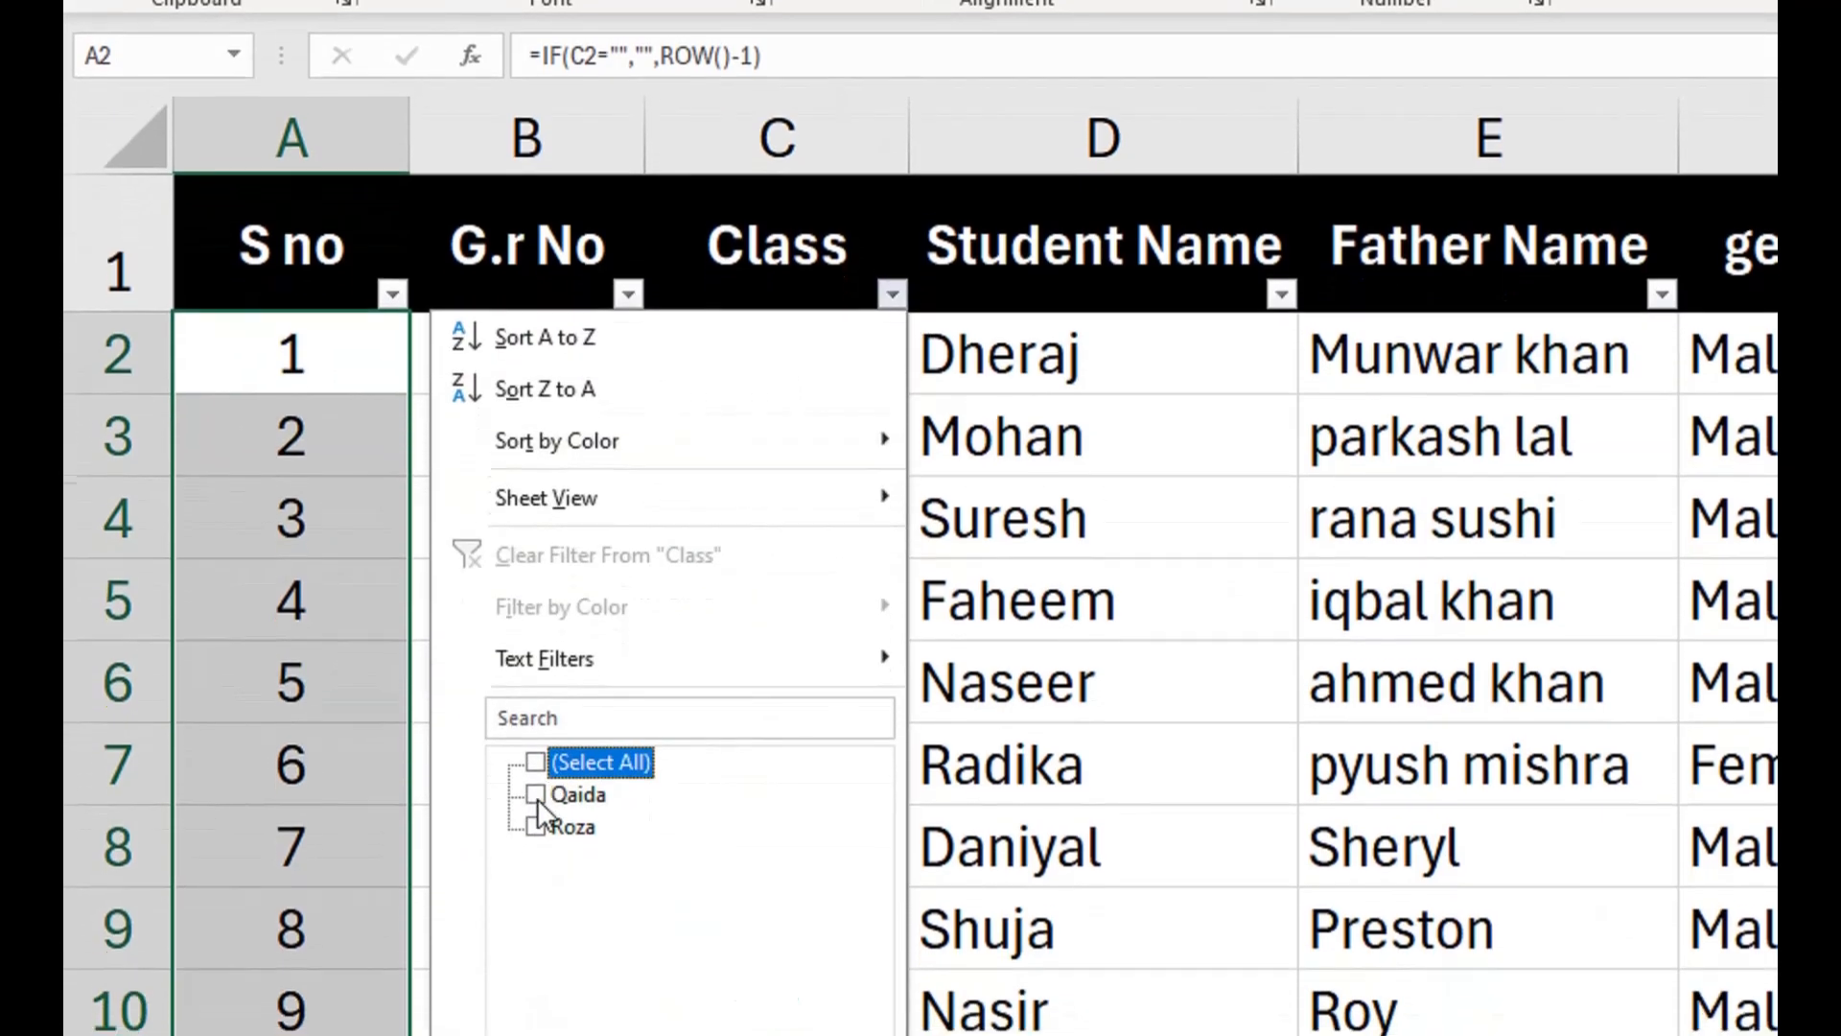
left_click(570, 830)
left_click(748, 1007)
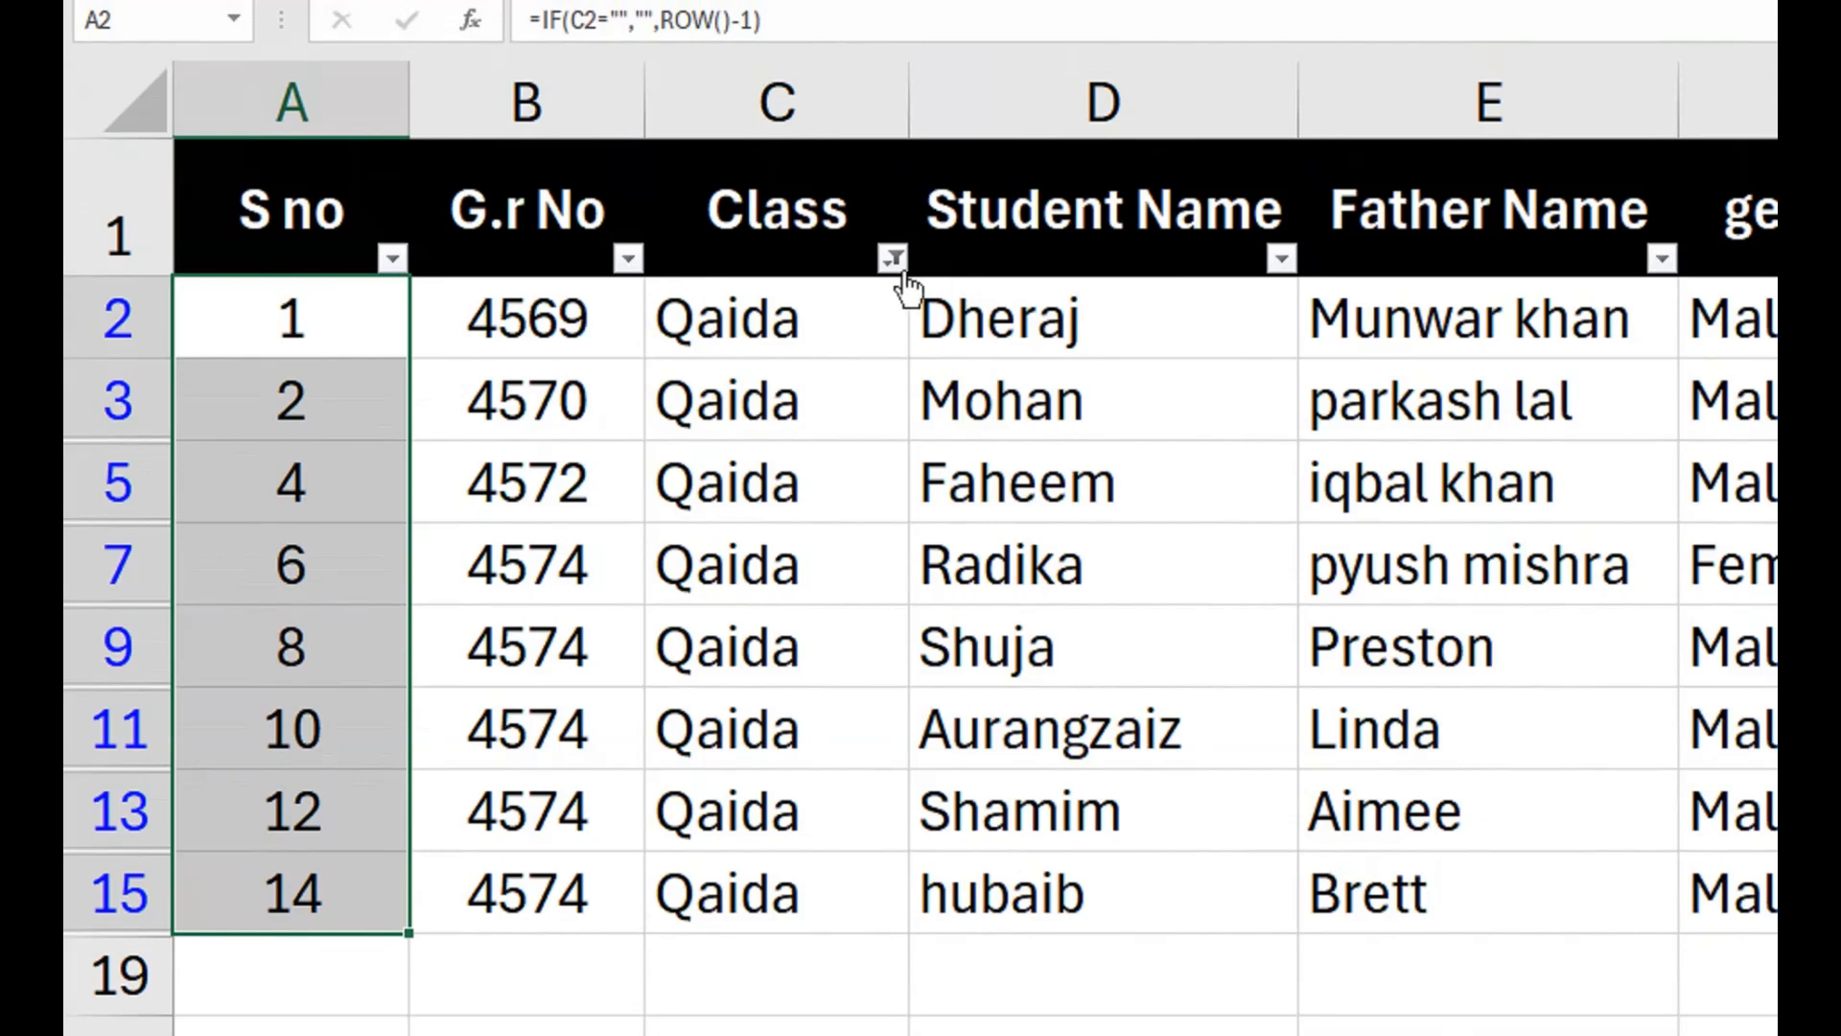
Reset the Class filter so that the rows of all classes are shown.
left_click(894, 204)
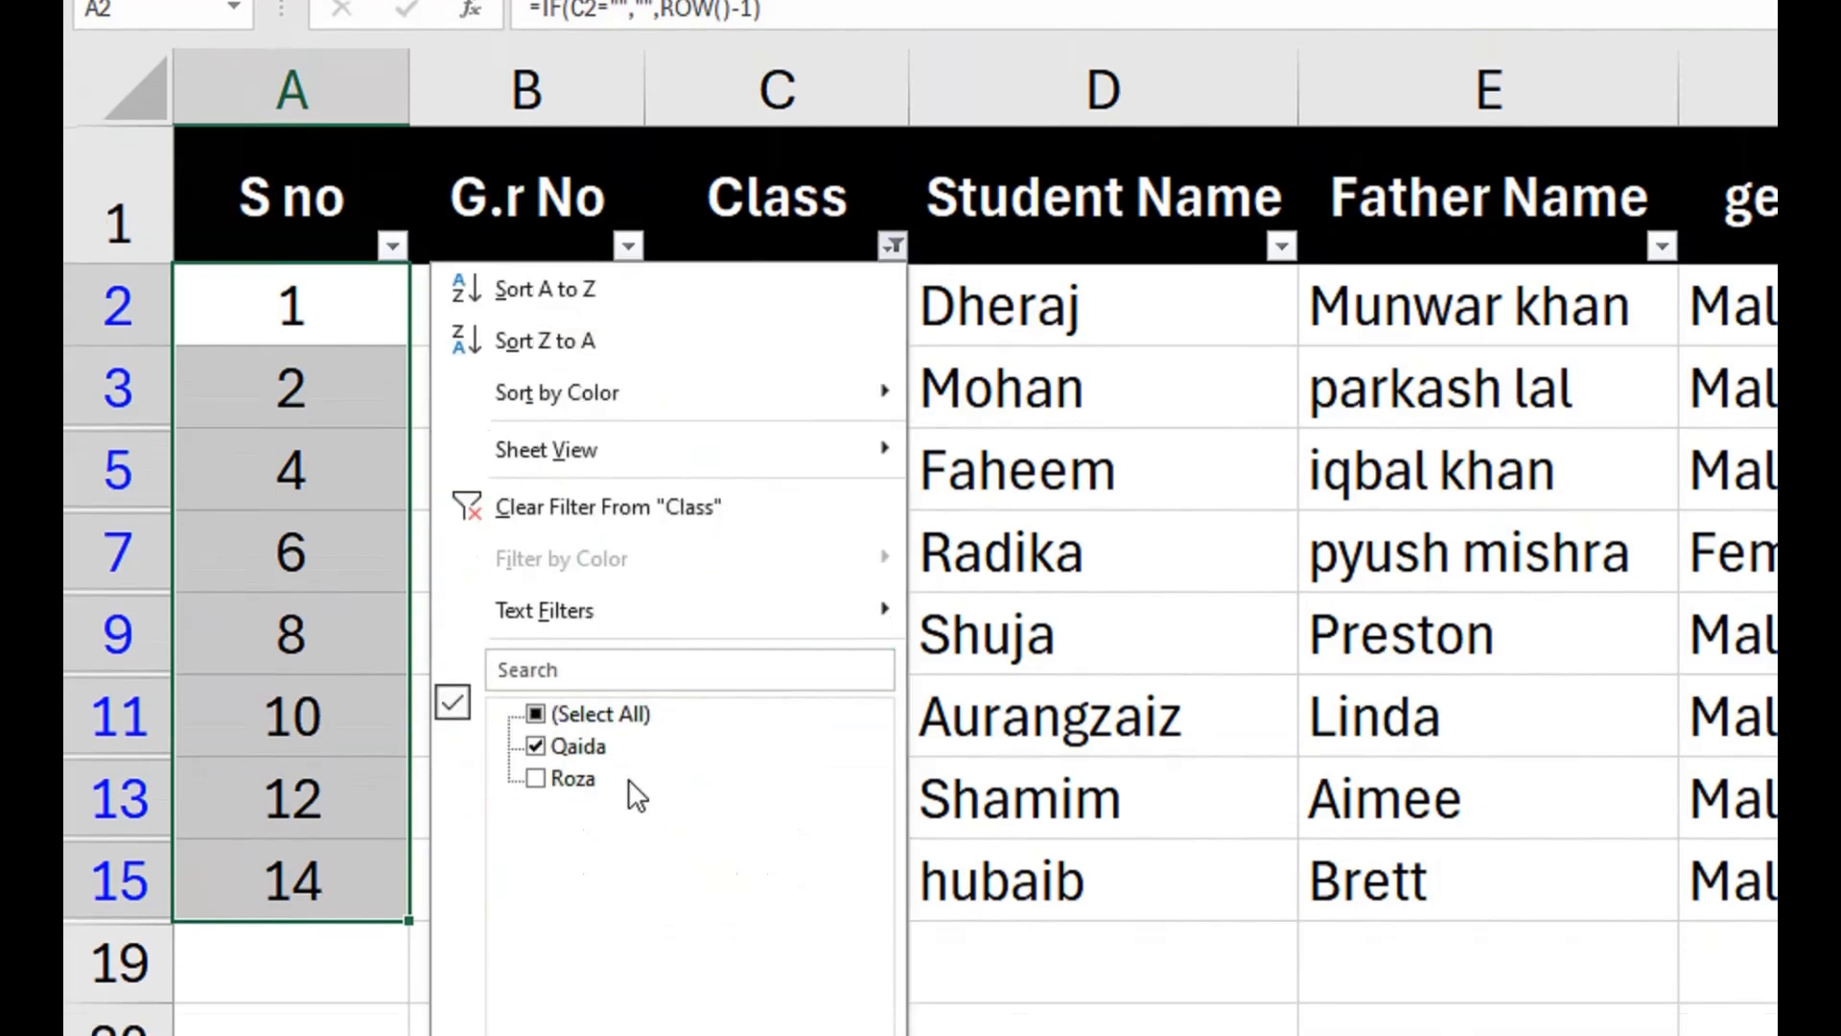
left_click(534, 726)
left_click(752, 815)
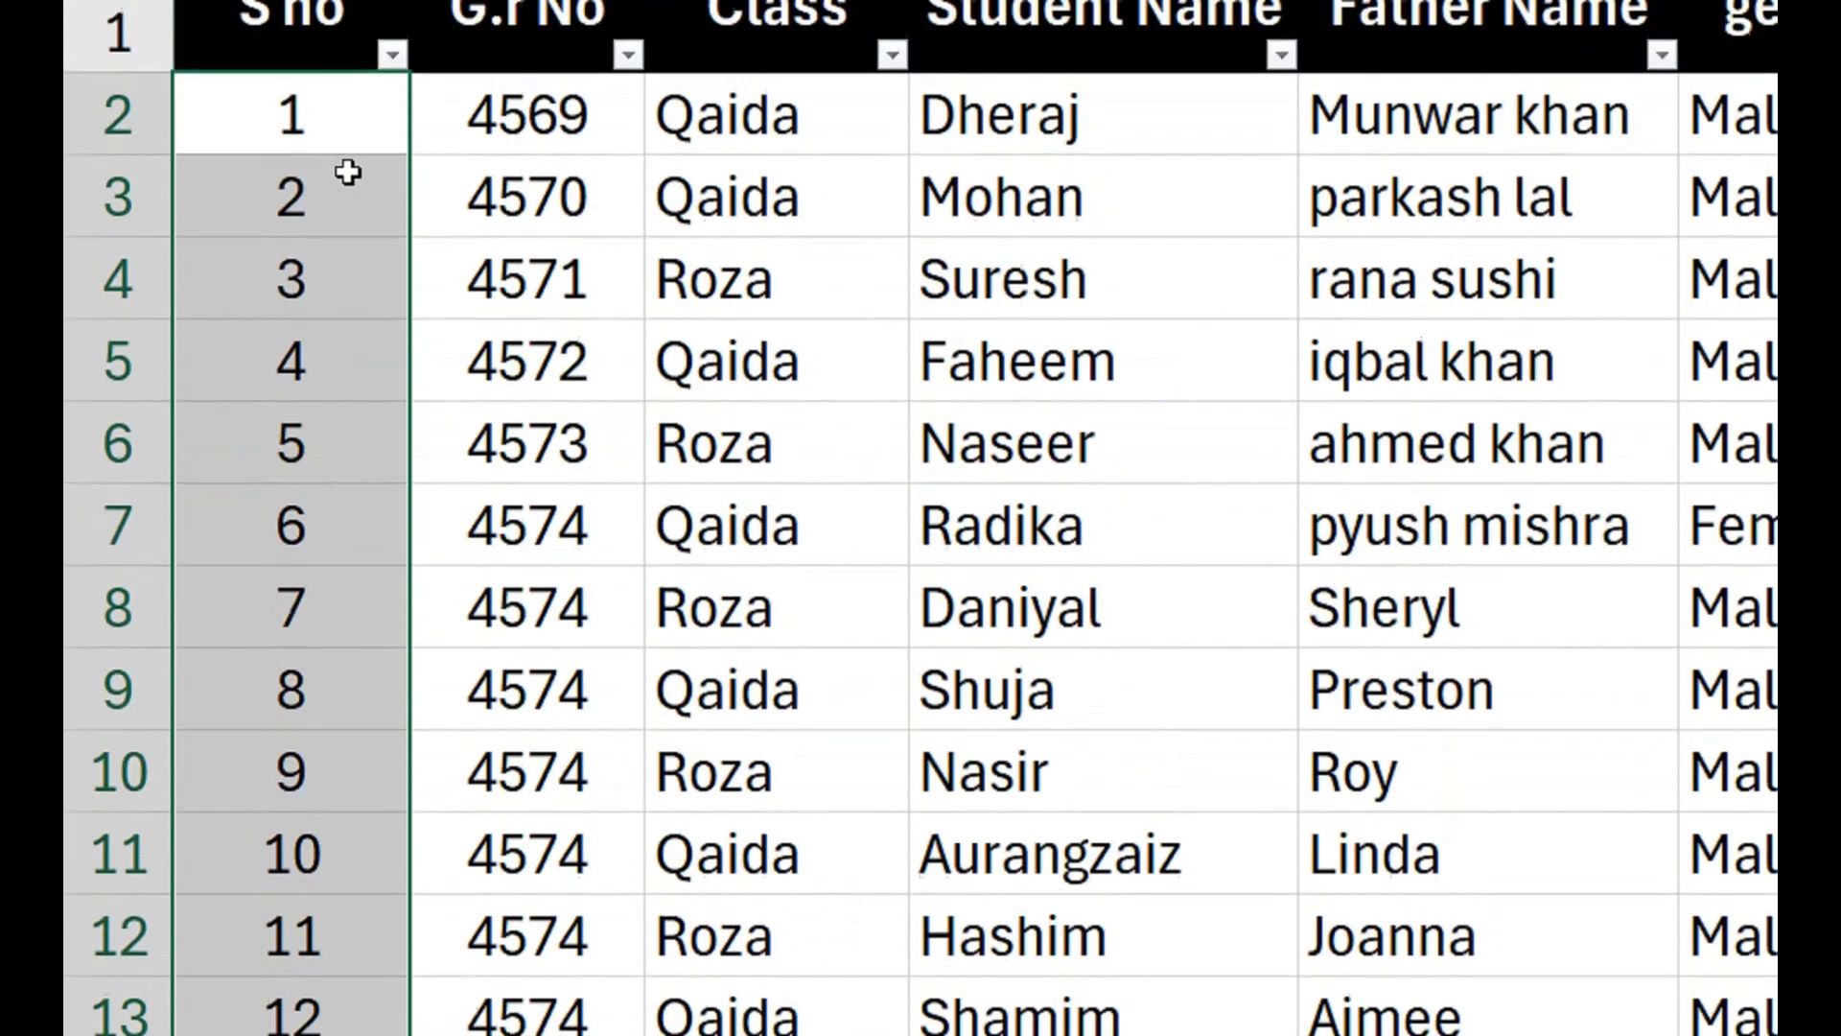
Delete the ROW-based serial number formulas in the S no column from A2 down to the last record.
left_click(329, 246)
key("ctrl+shift+Right")
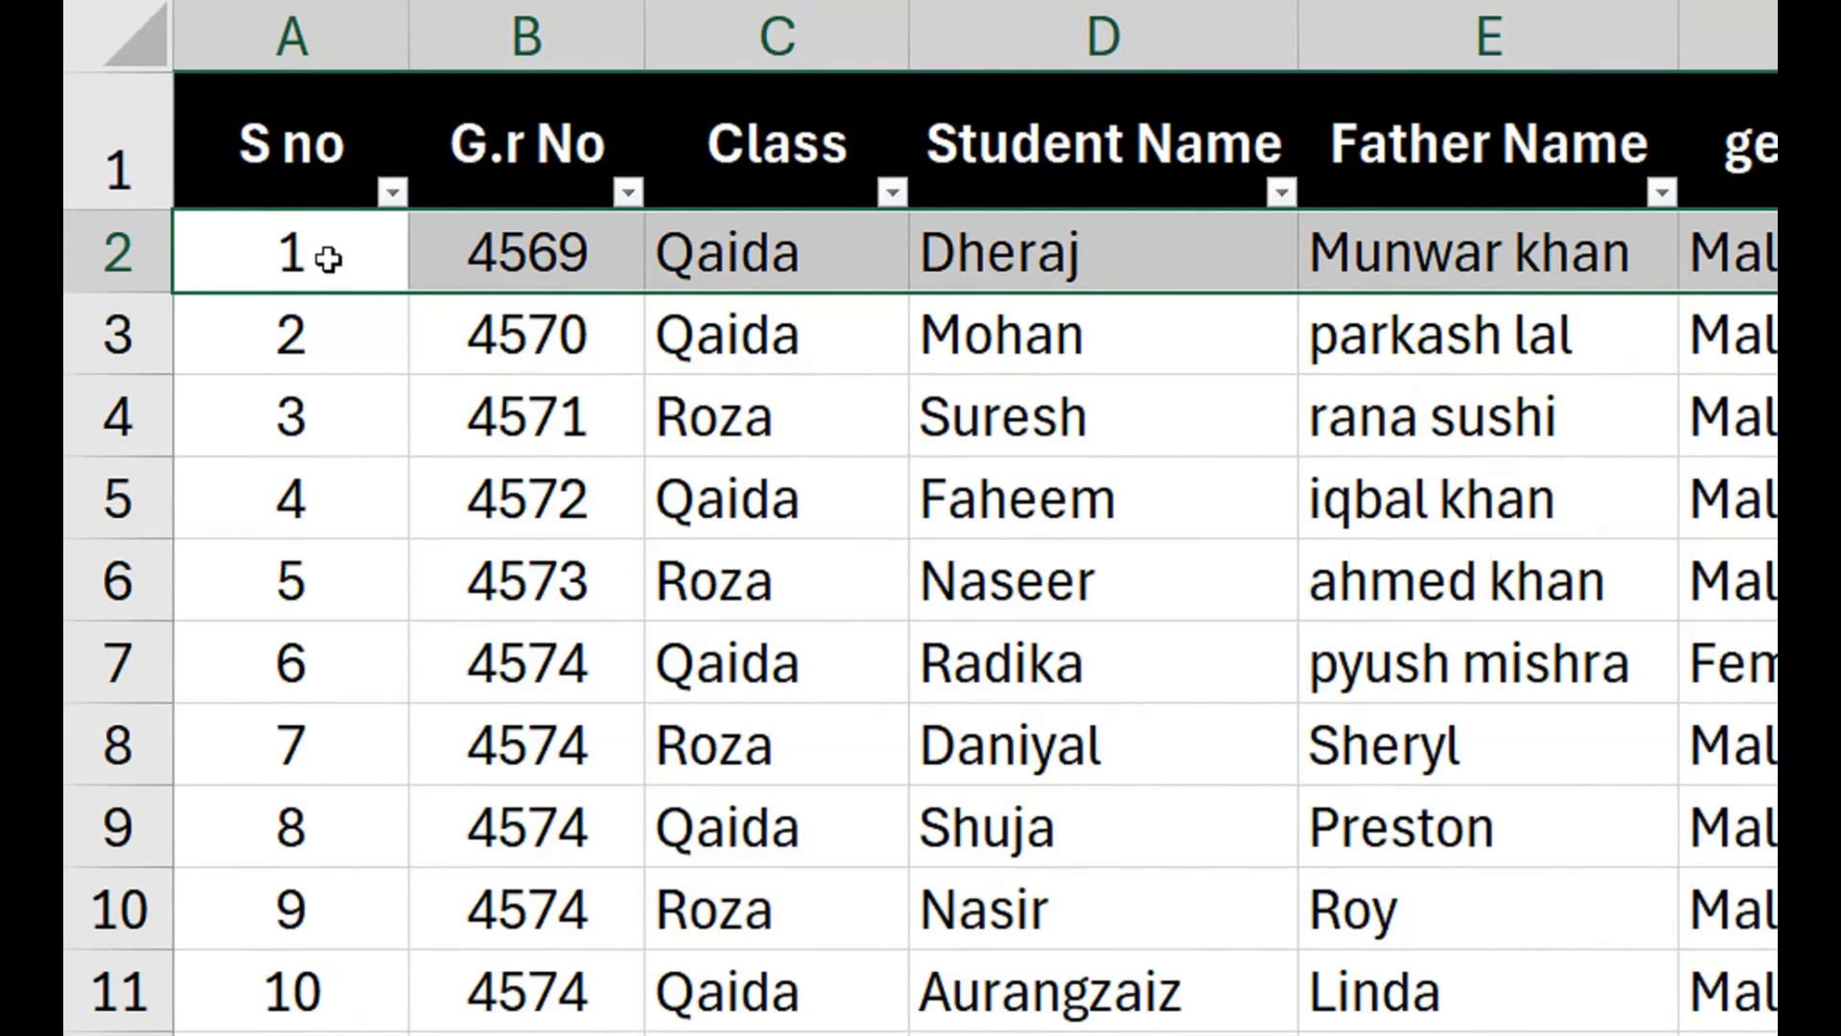
key("Down")
key("Up")
key("ctrl+shift+Right")
key("ctrl+shift+Left")
key("ctrl+shift+Down")
key("Delete")
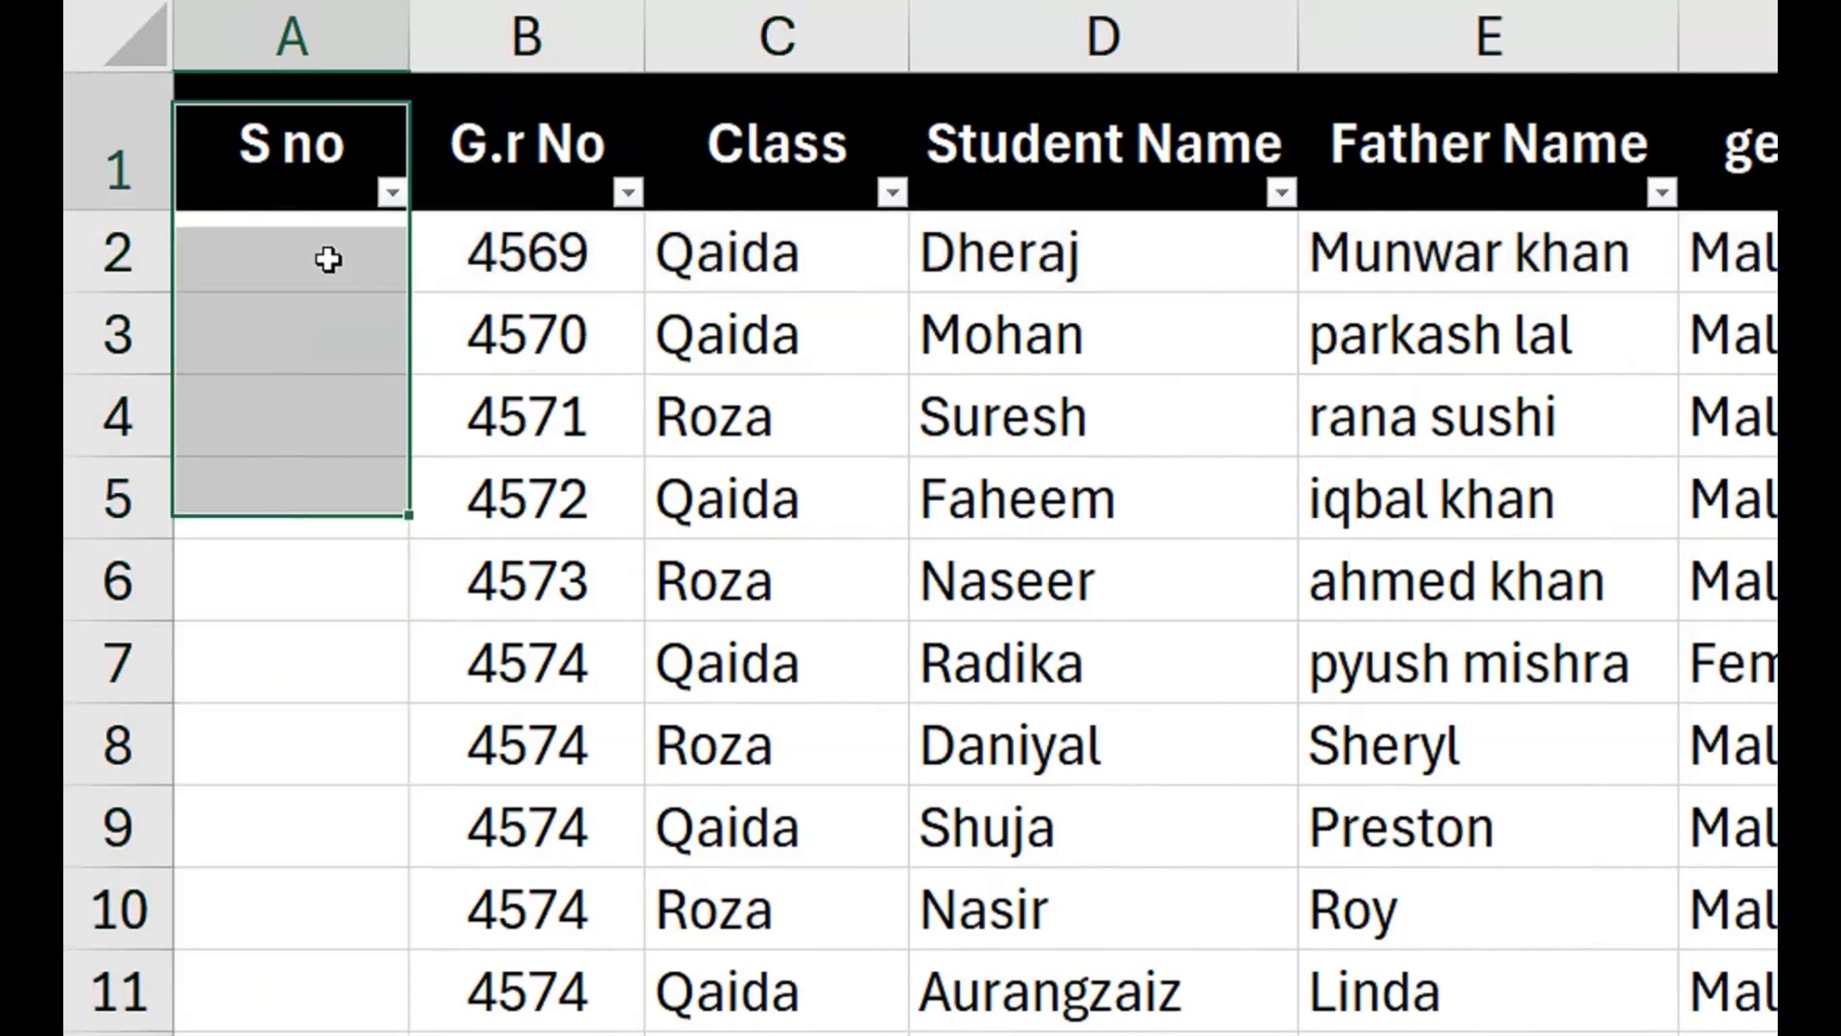
Begin a formula in A2 that returns a blank when the class cell is empty: =IF(C2="","".
left_click(326, 255)
double_click(329, 255)
type("=if")
key("Tab")
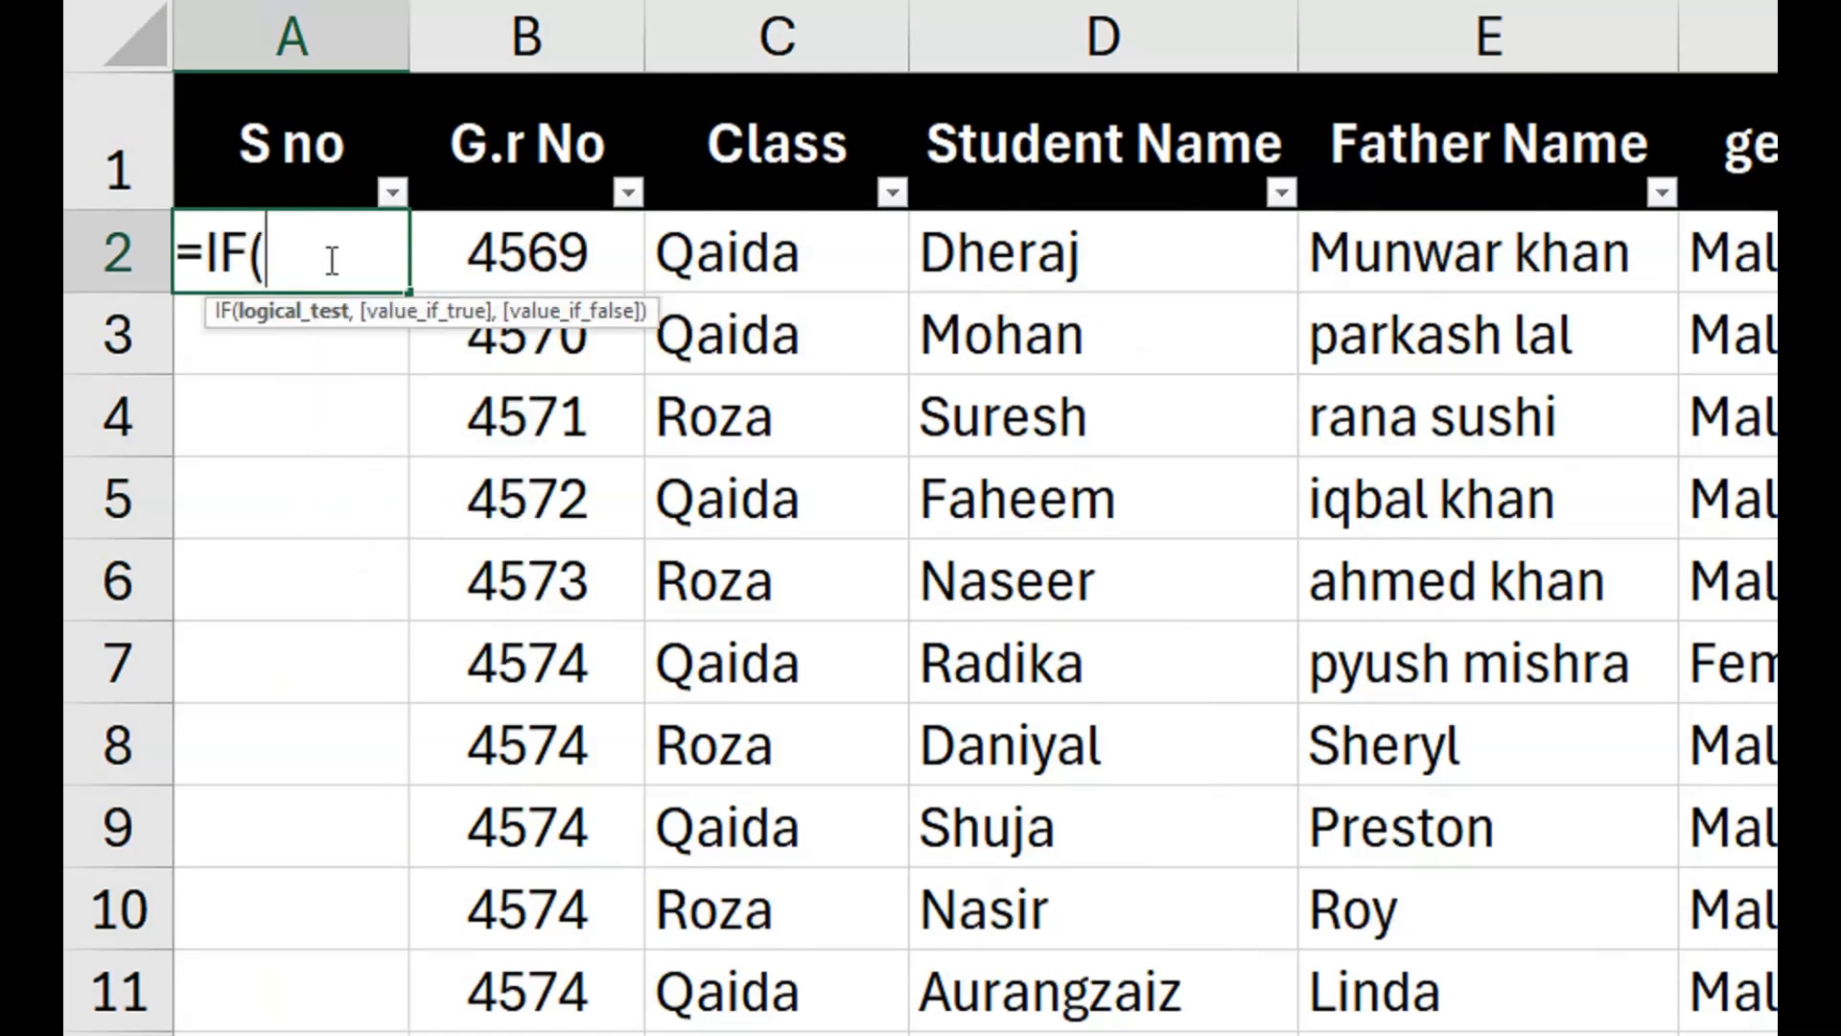
key("Right")
key("Right")
type("=")
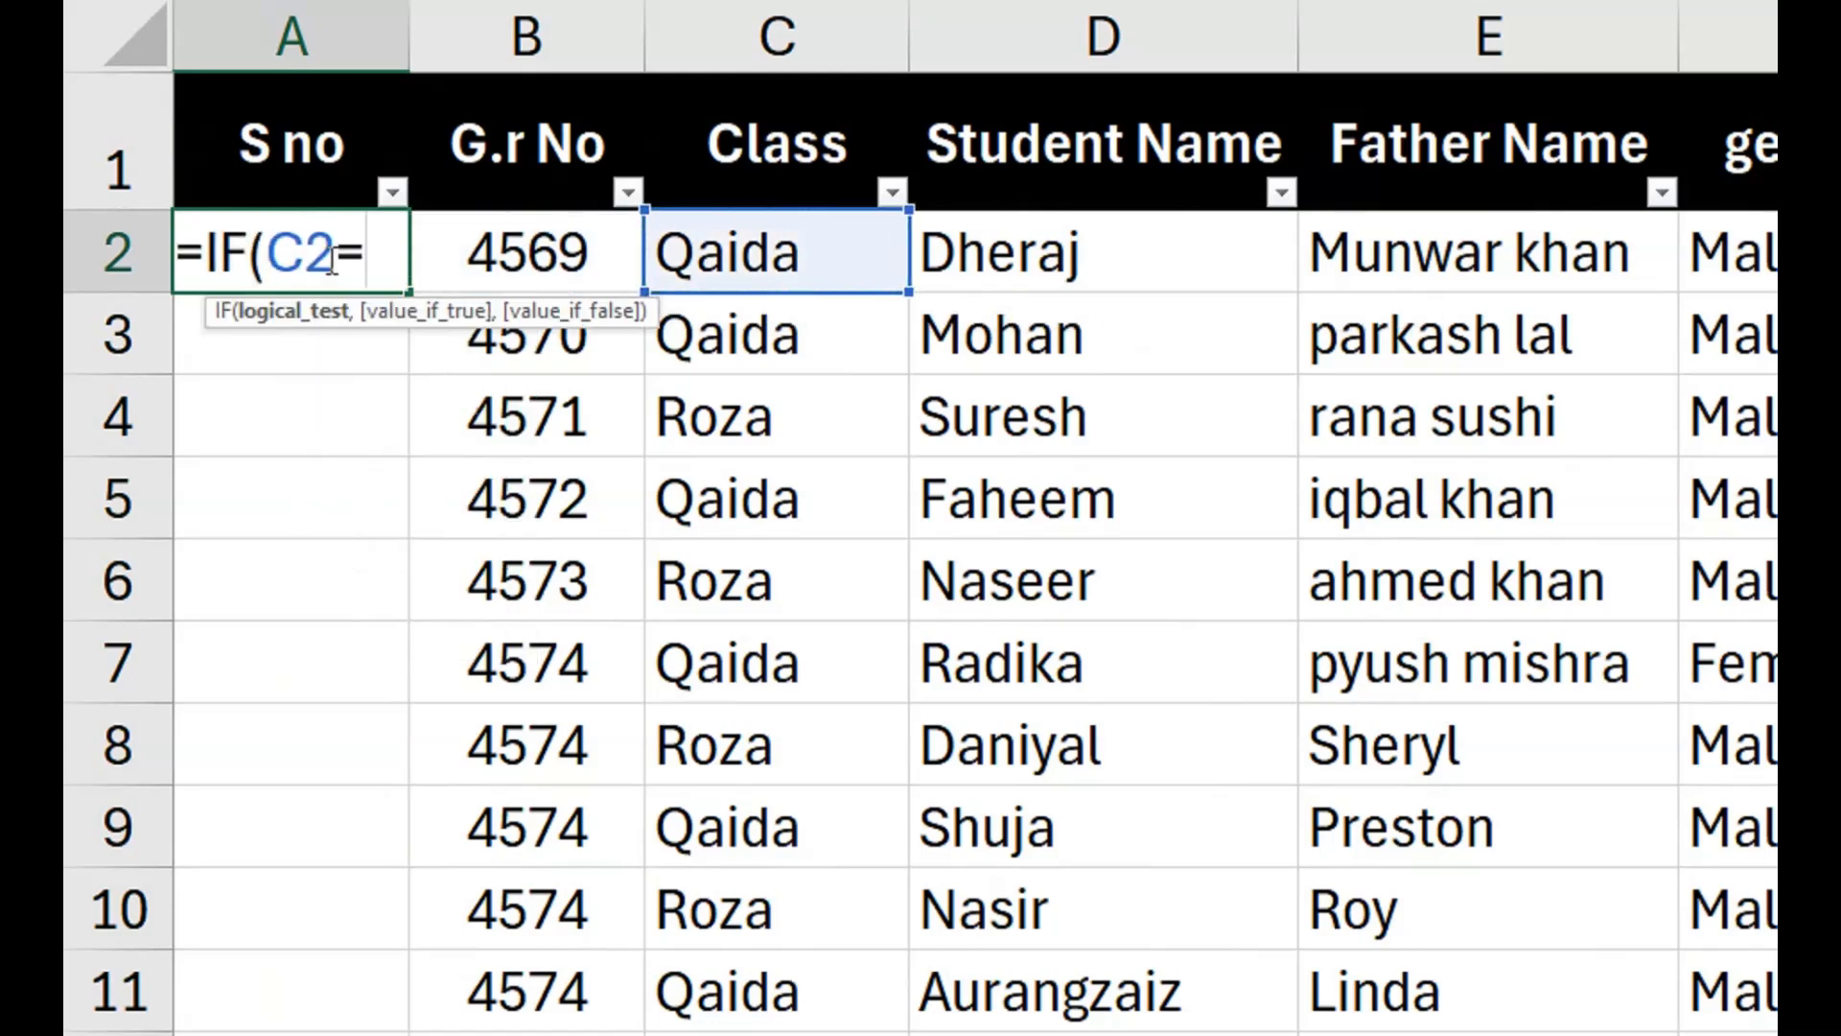
type("\"\",")
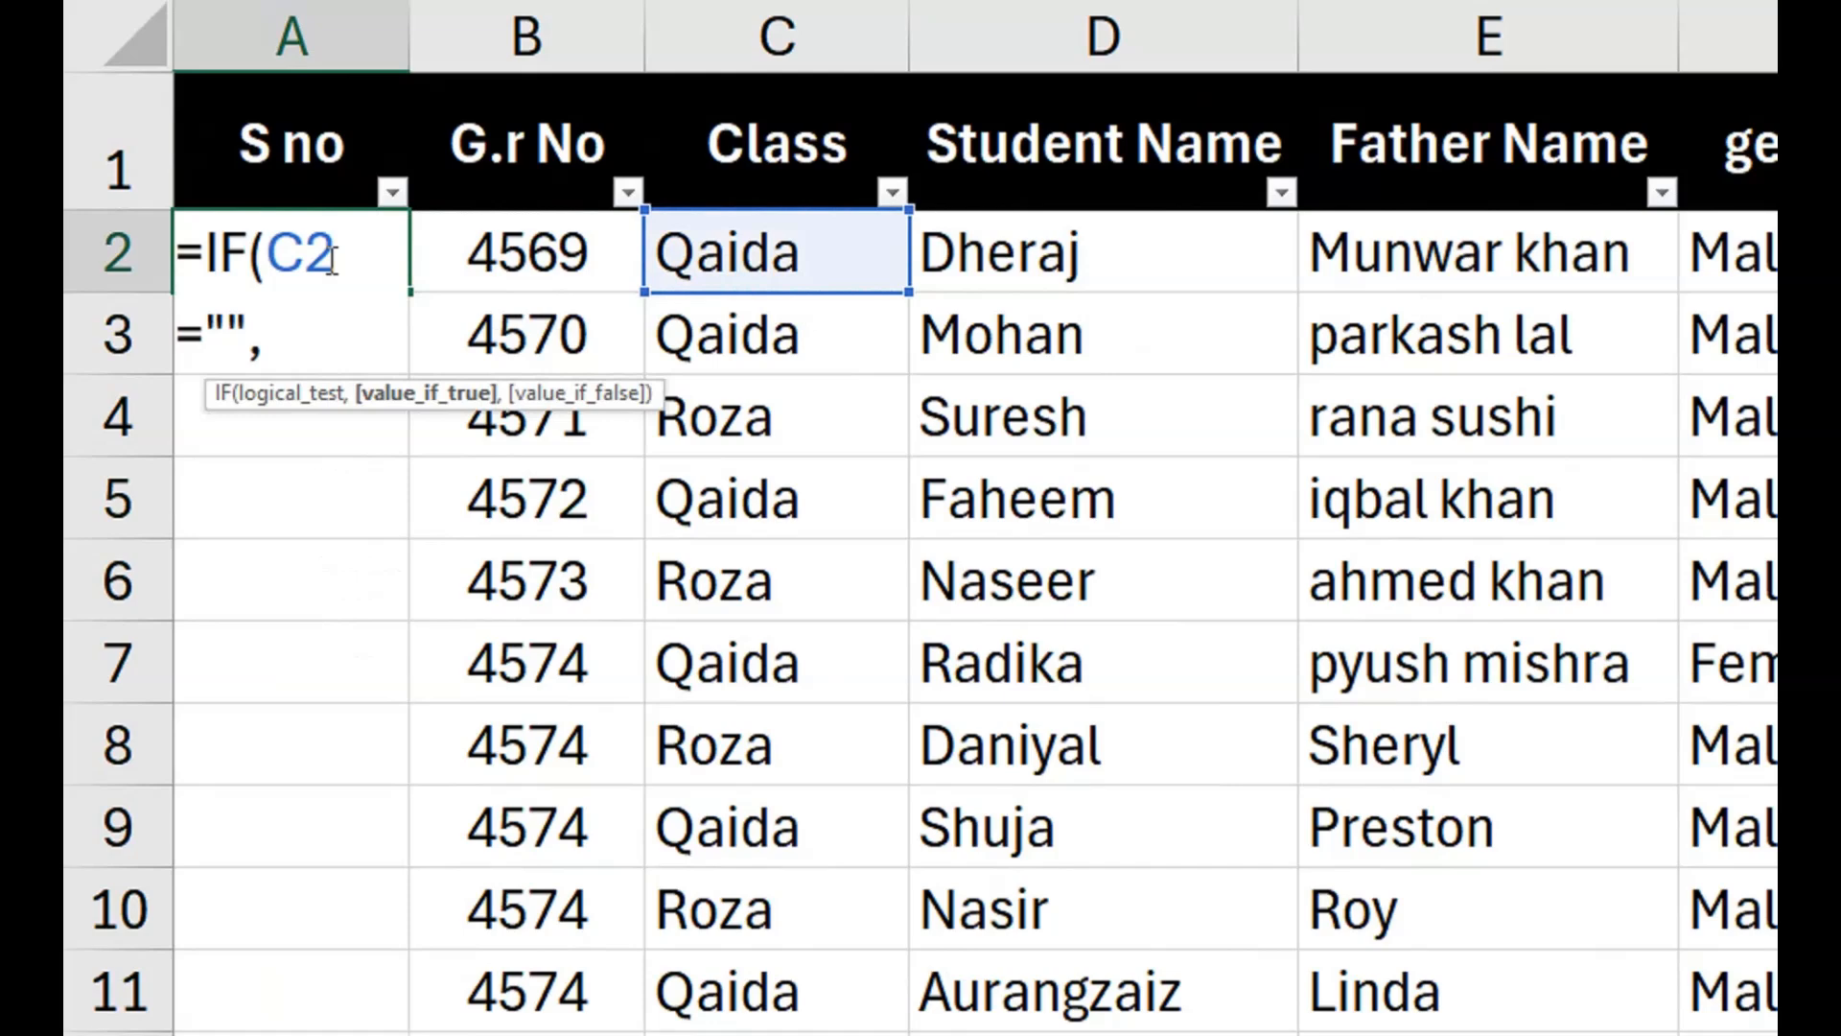
type("\"\",subt")
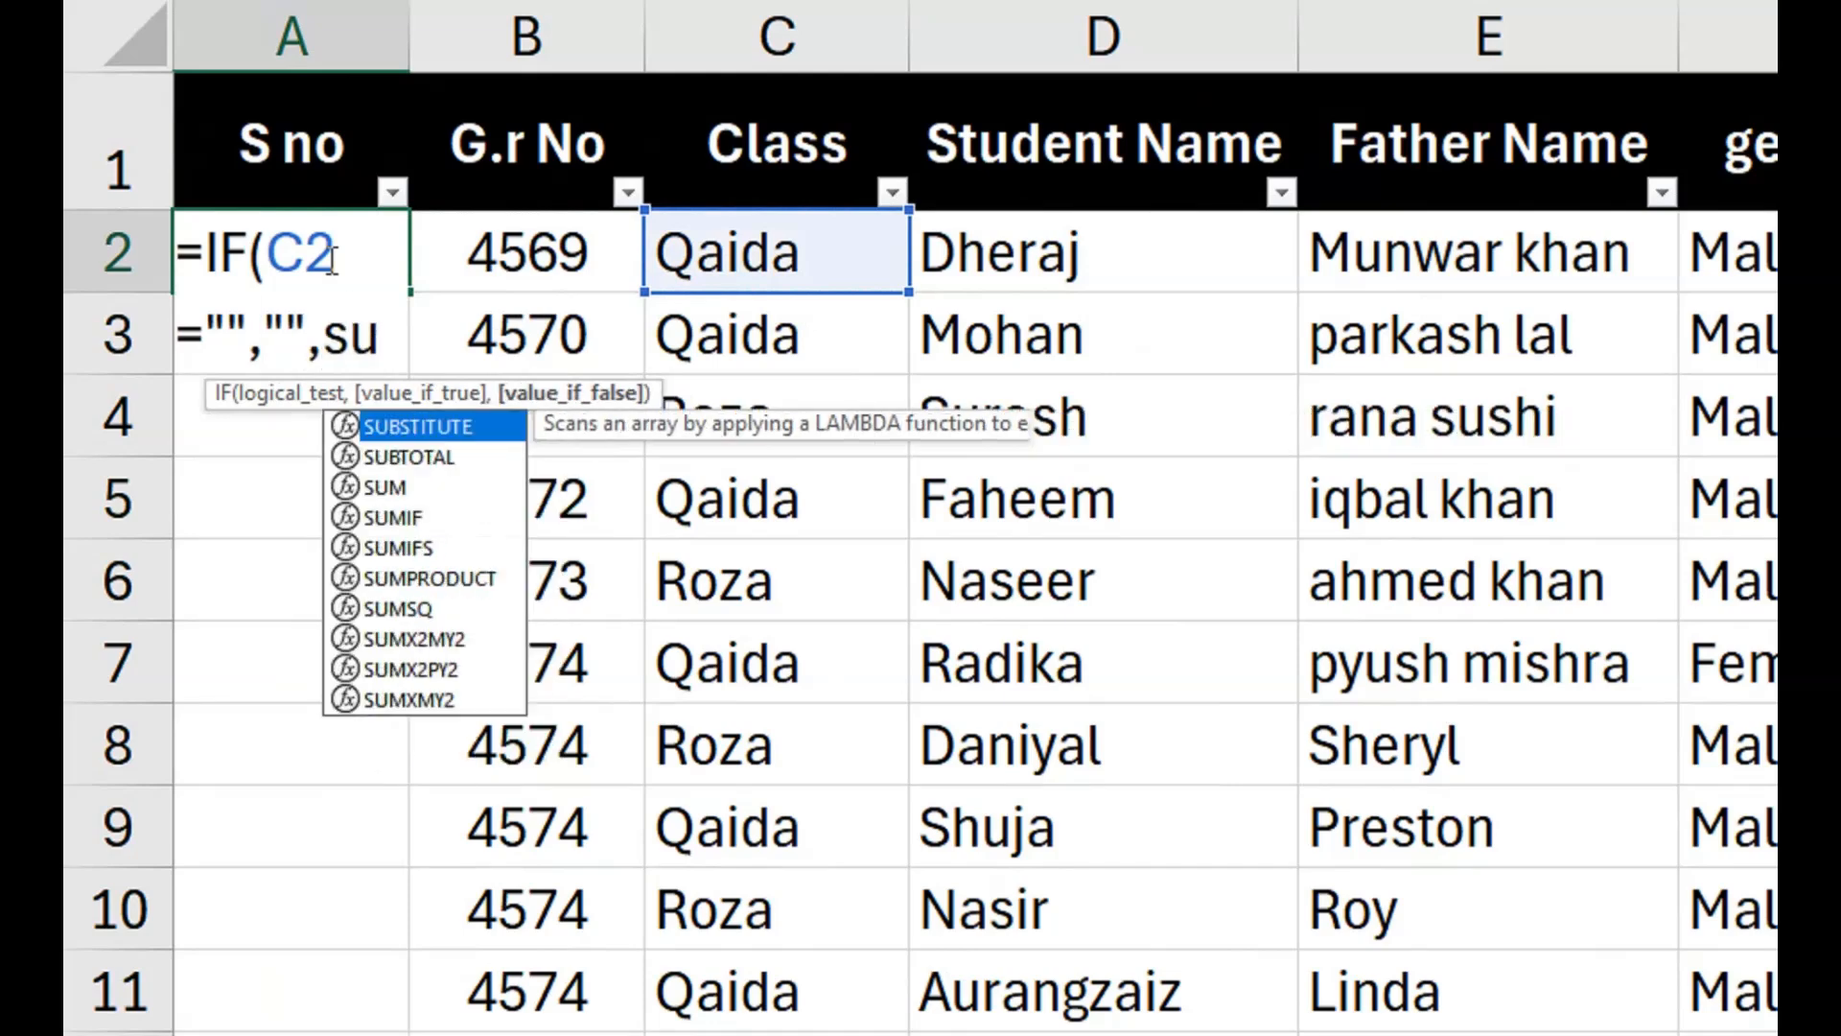
type("o")
Nest SUBTOTAL with function number 3 (COUNTA) as the value-if-false argument of the IF formula in A2.
key("Tab")
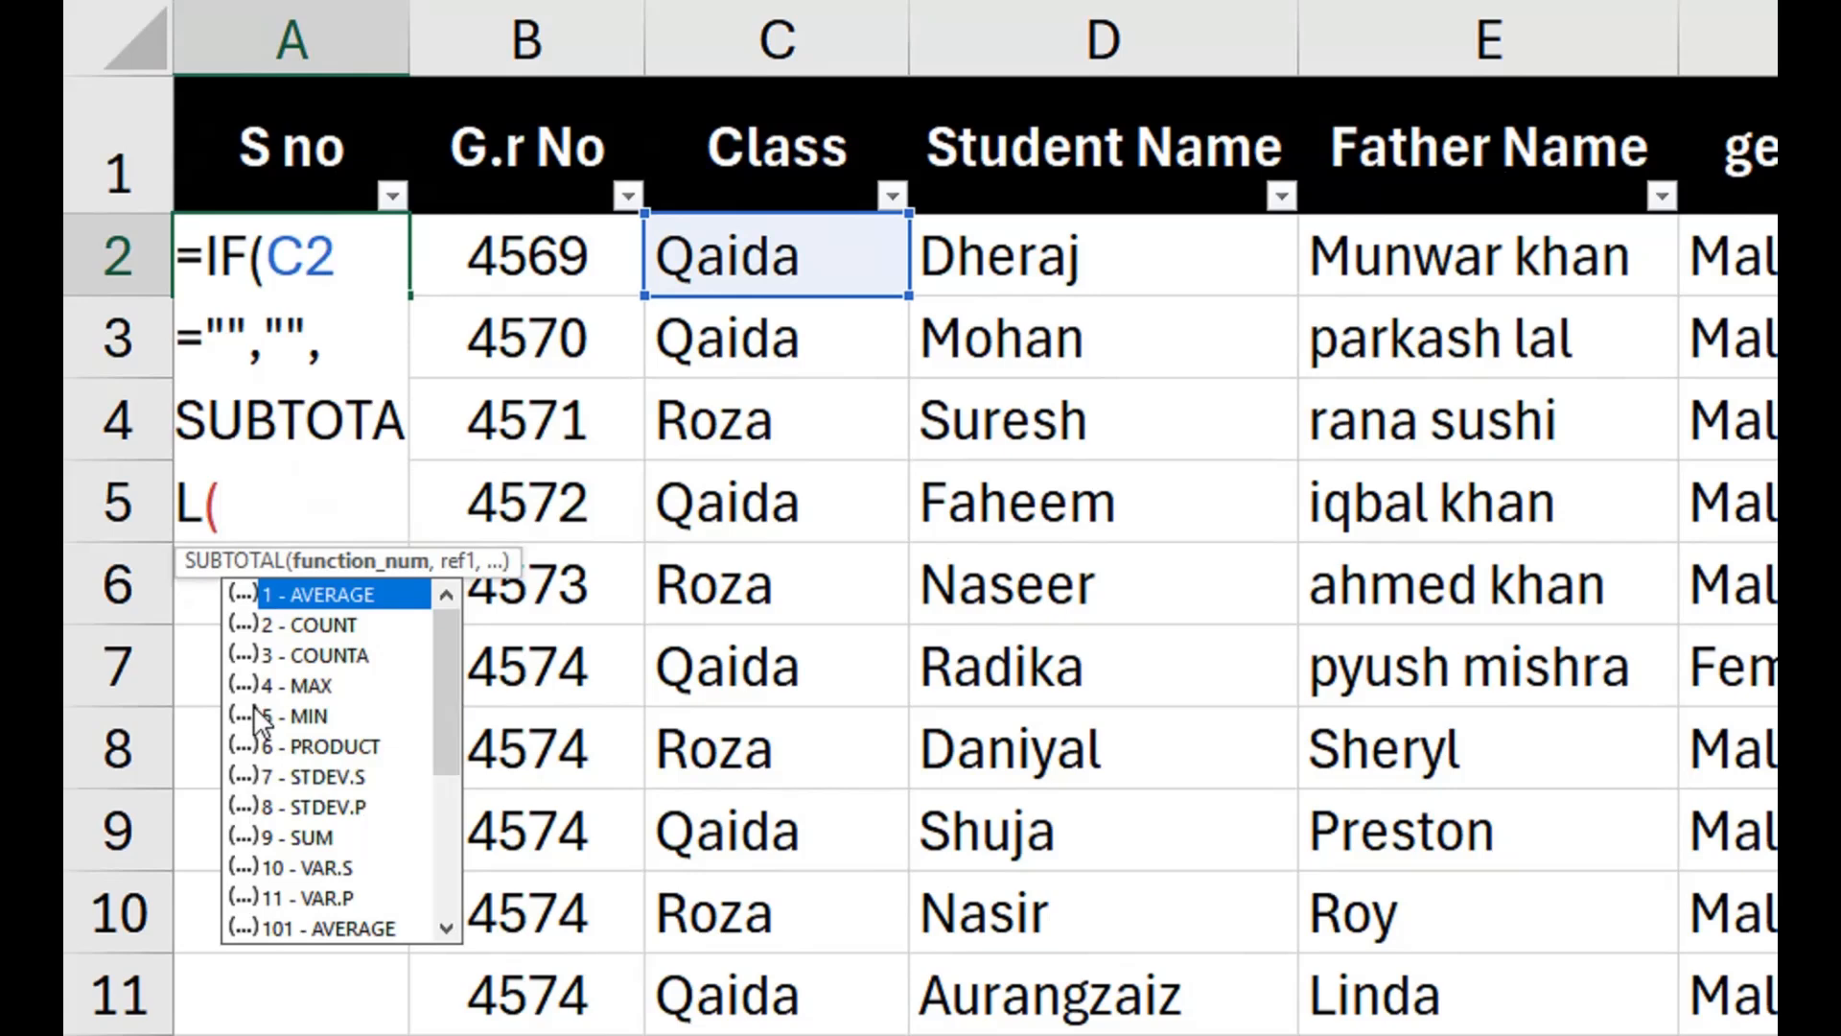
left_click(316, 660)
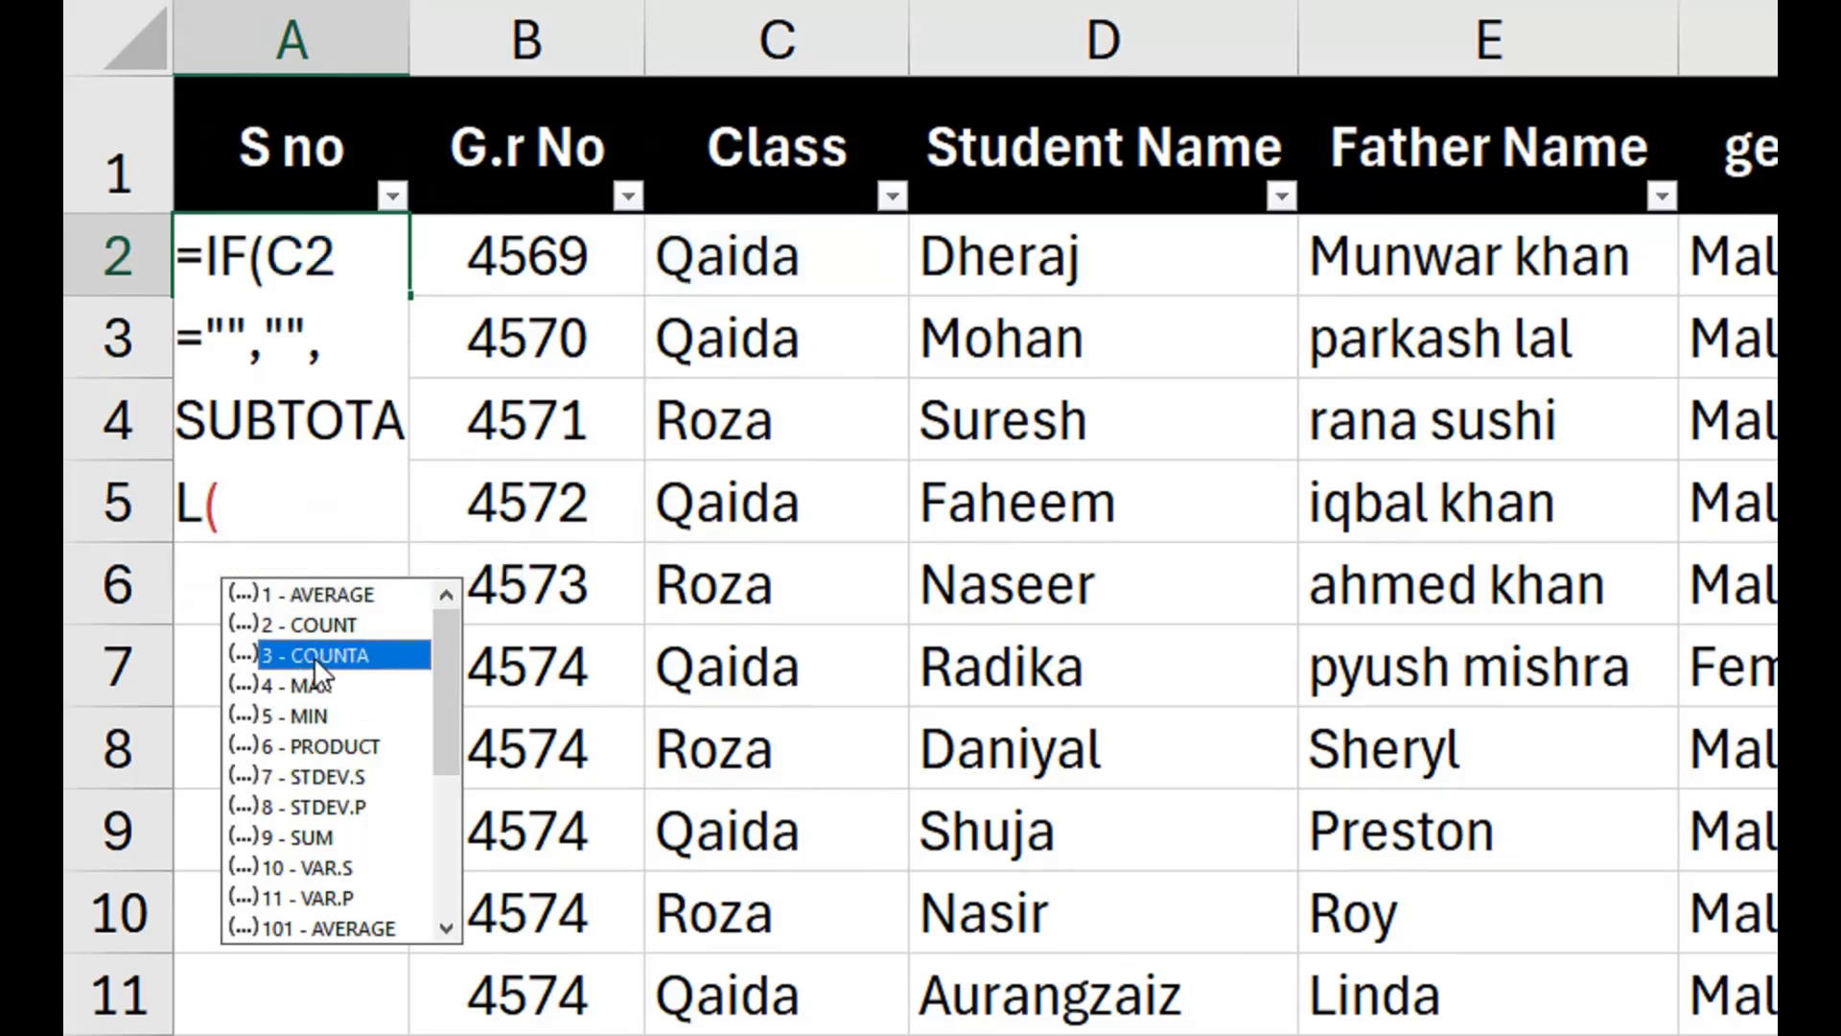
double_click(310, 658)
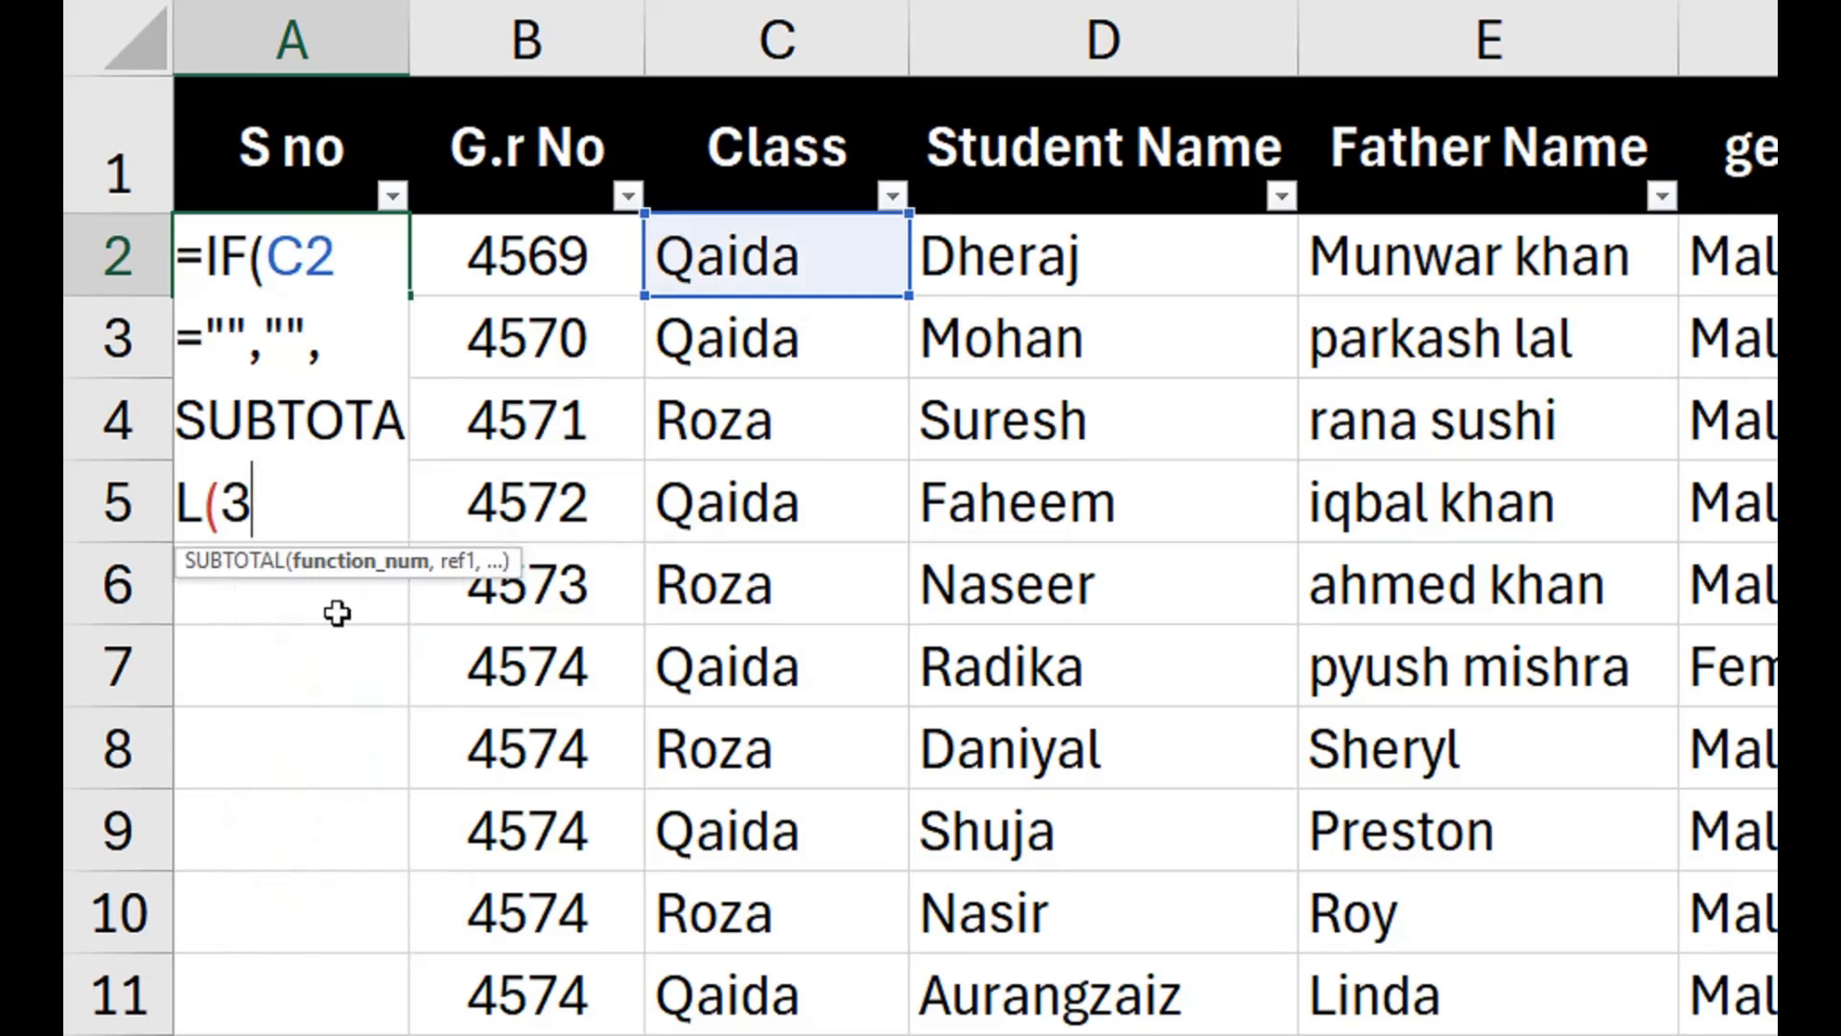
type(",")
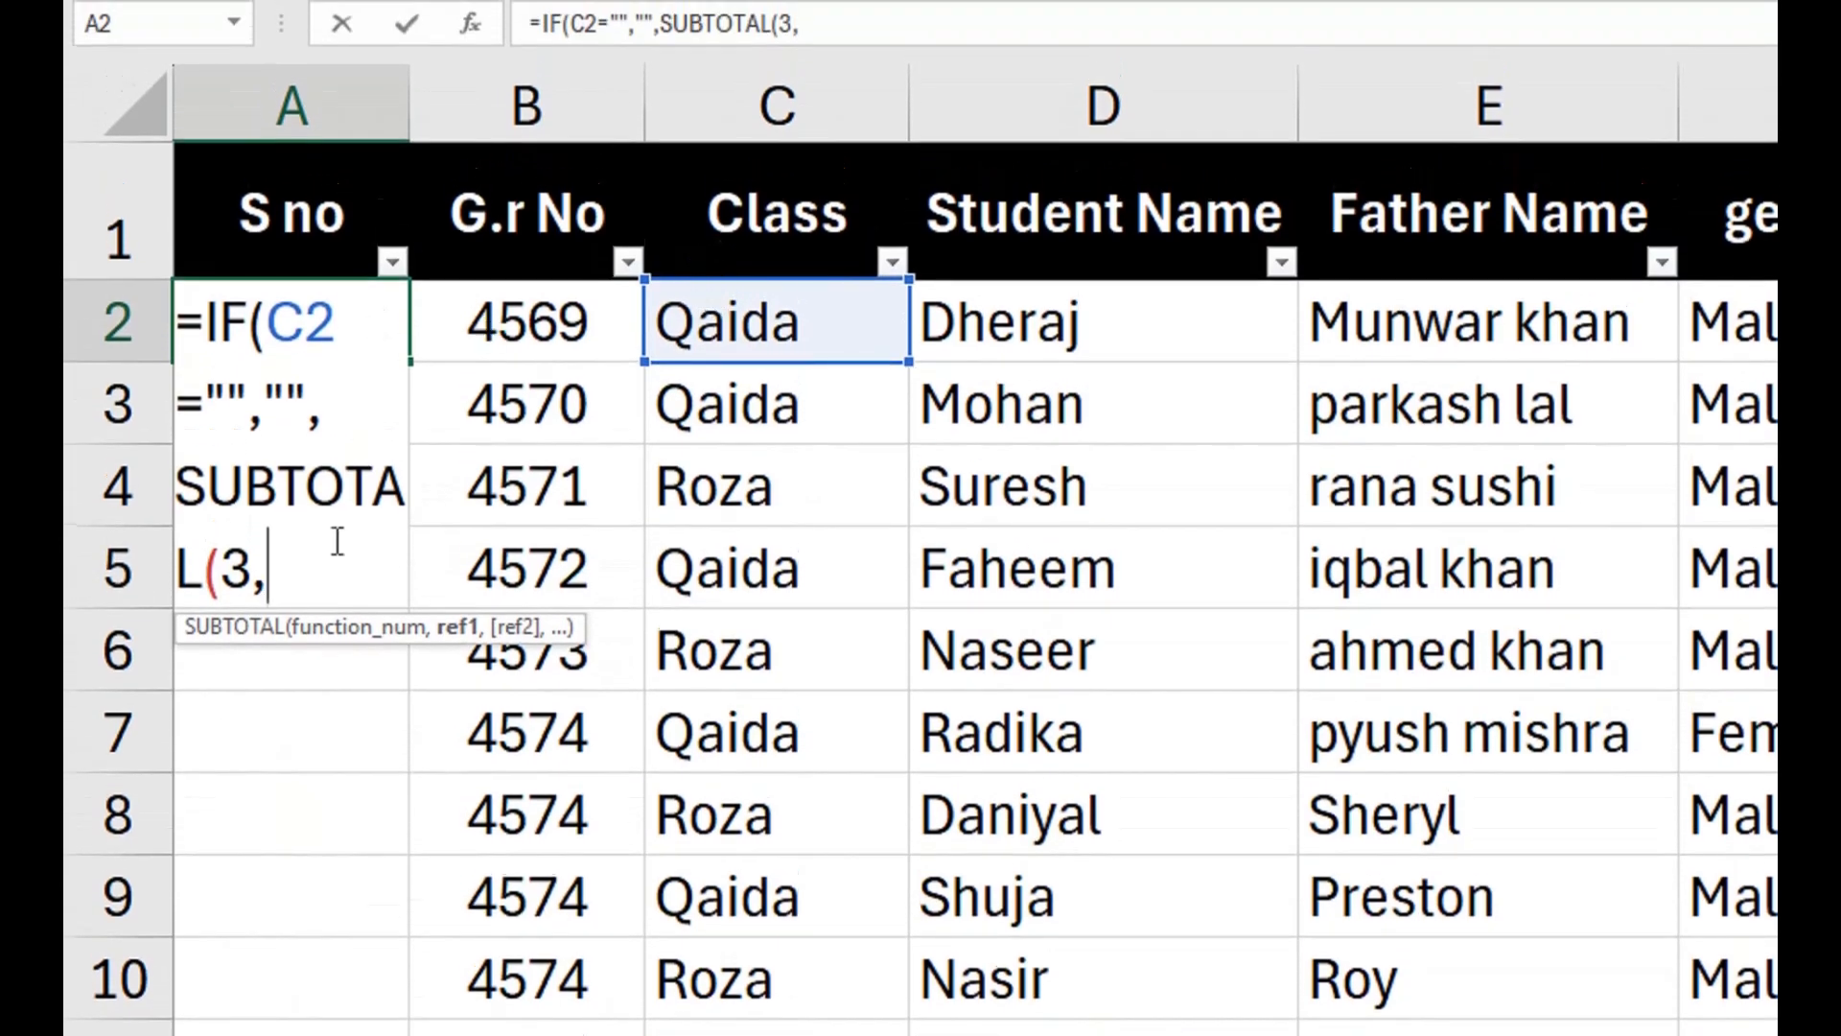
Set the SUBTOTAL range to $C$2:C2 and complete the A2 formula as =IF(C2="","",SUBTOTAL(3,$C$2:C2)).
left_click(709, 335)
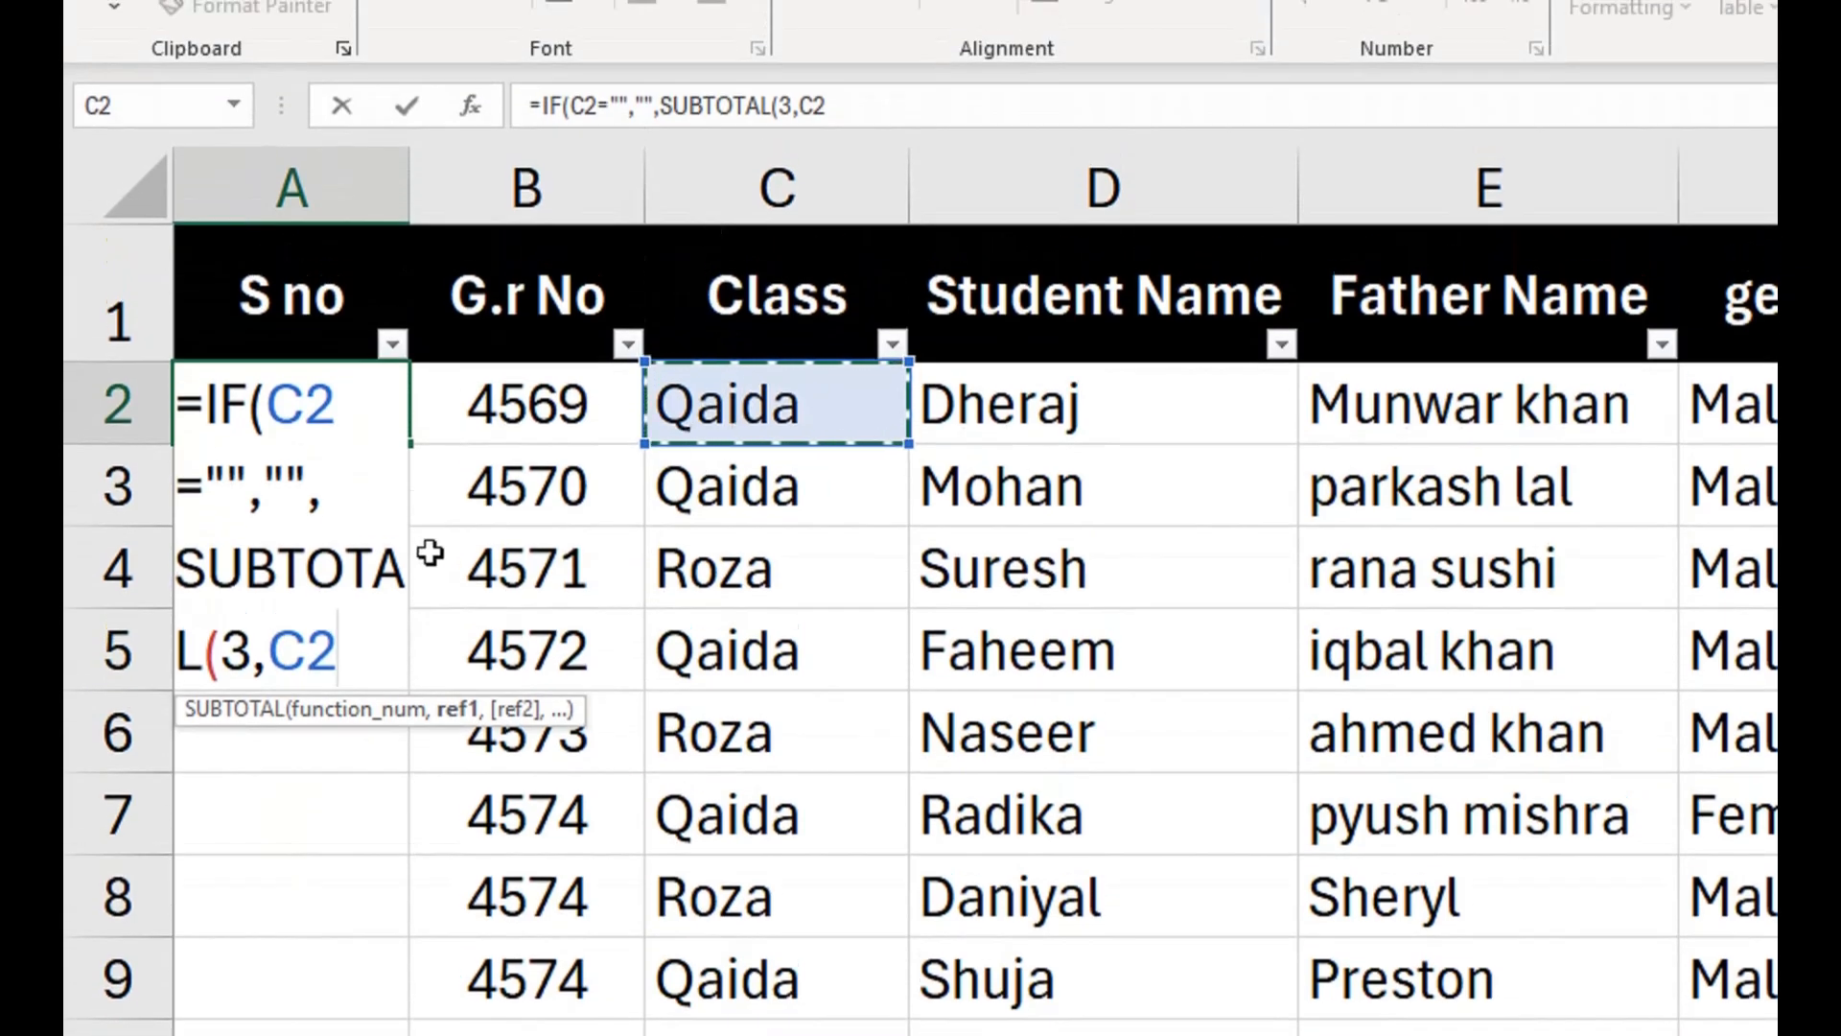
type(":C2")
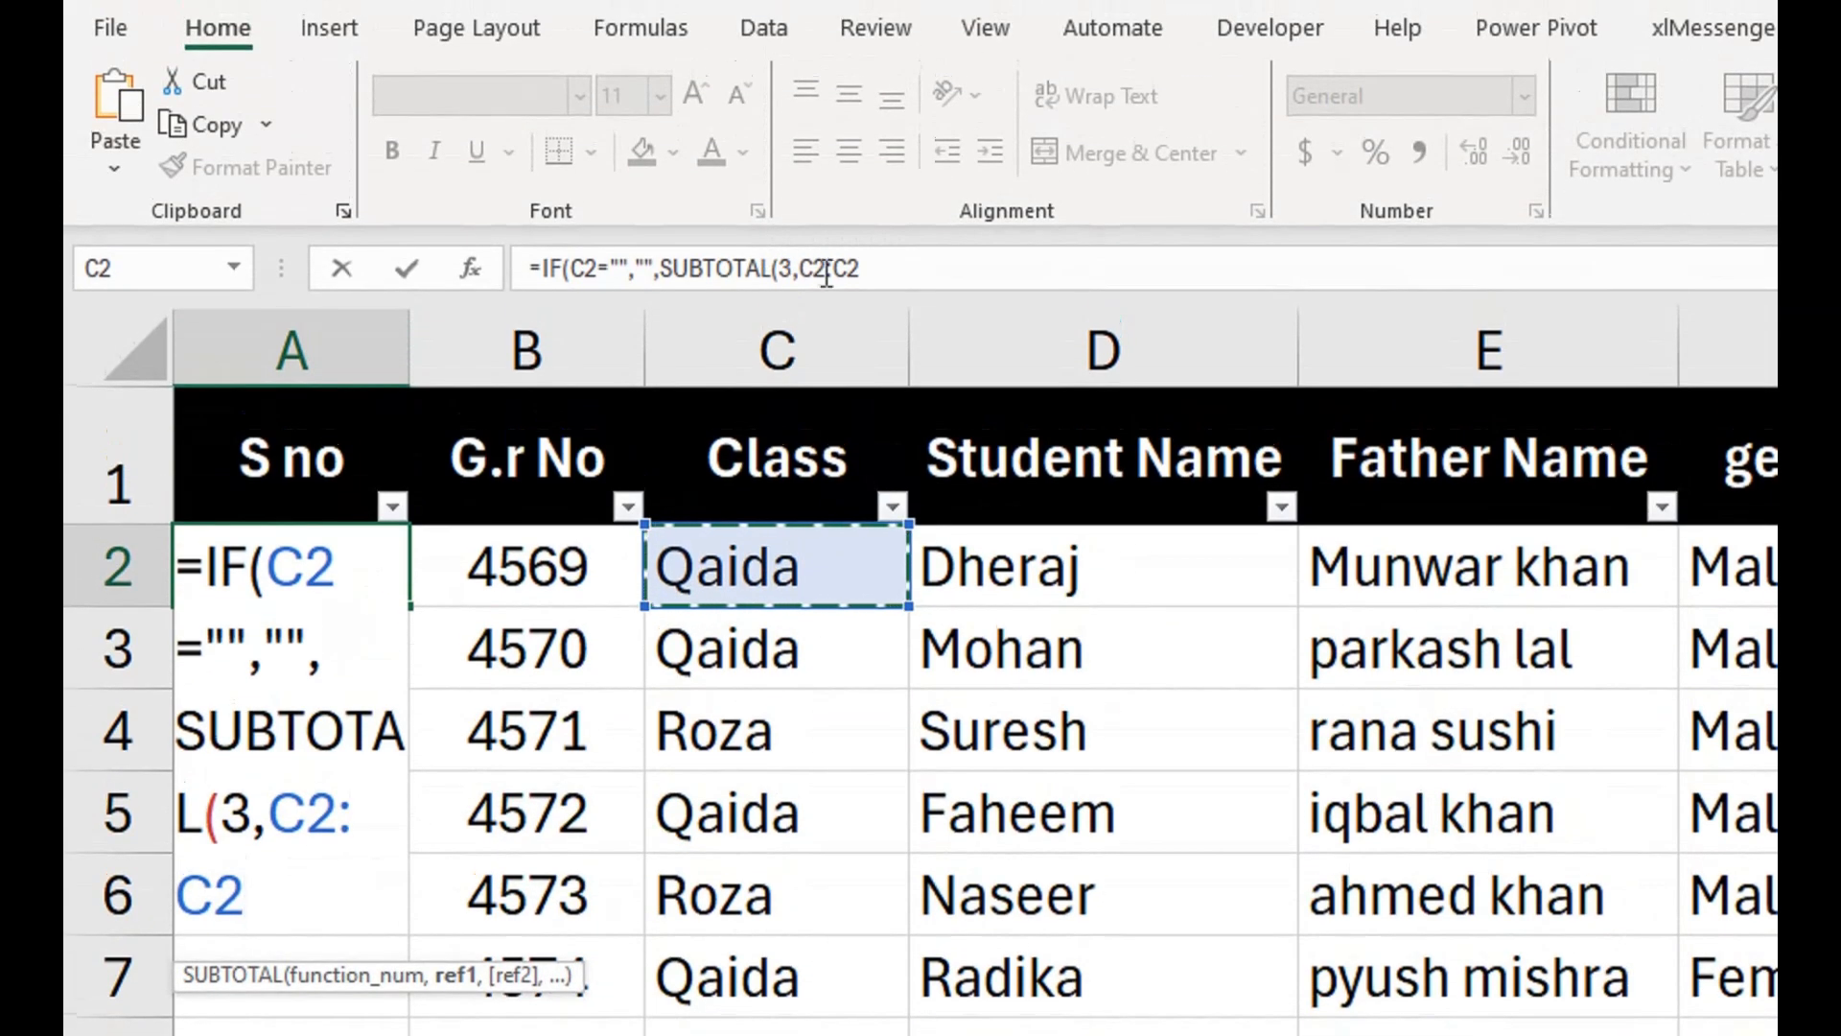
left_click(821, 269)
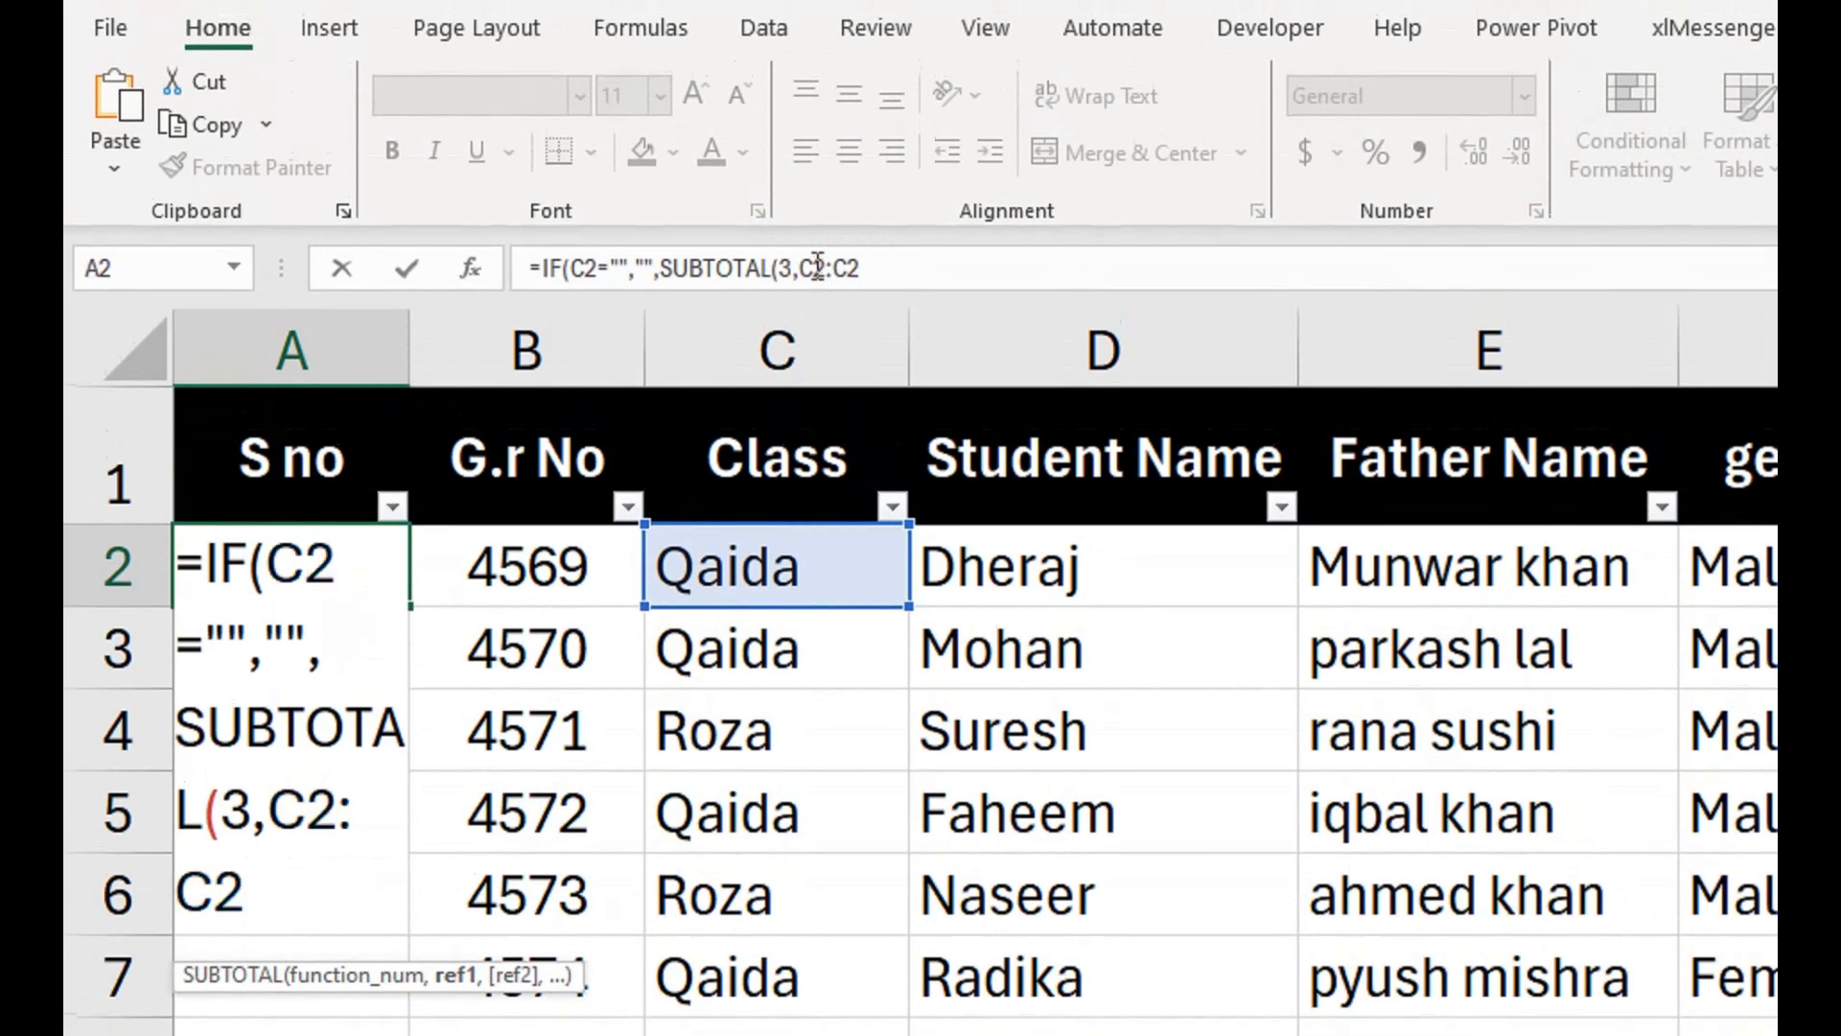
key("F4")
left_click(921, 266)
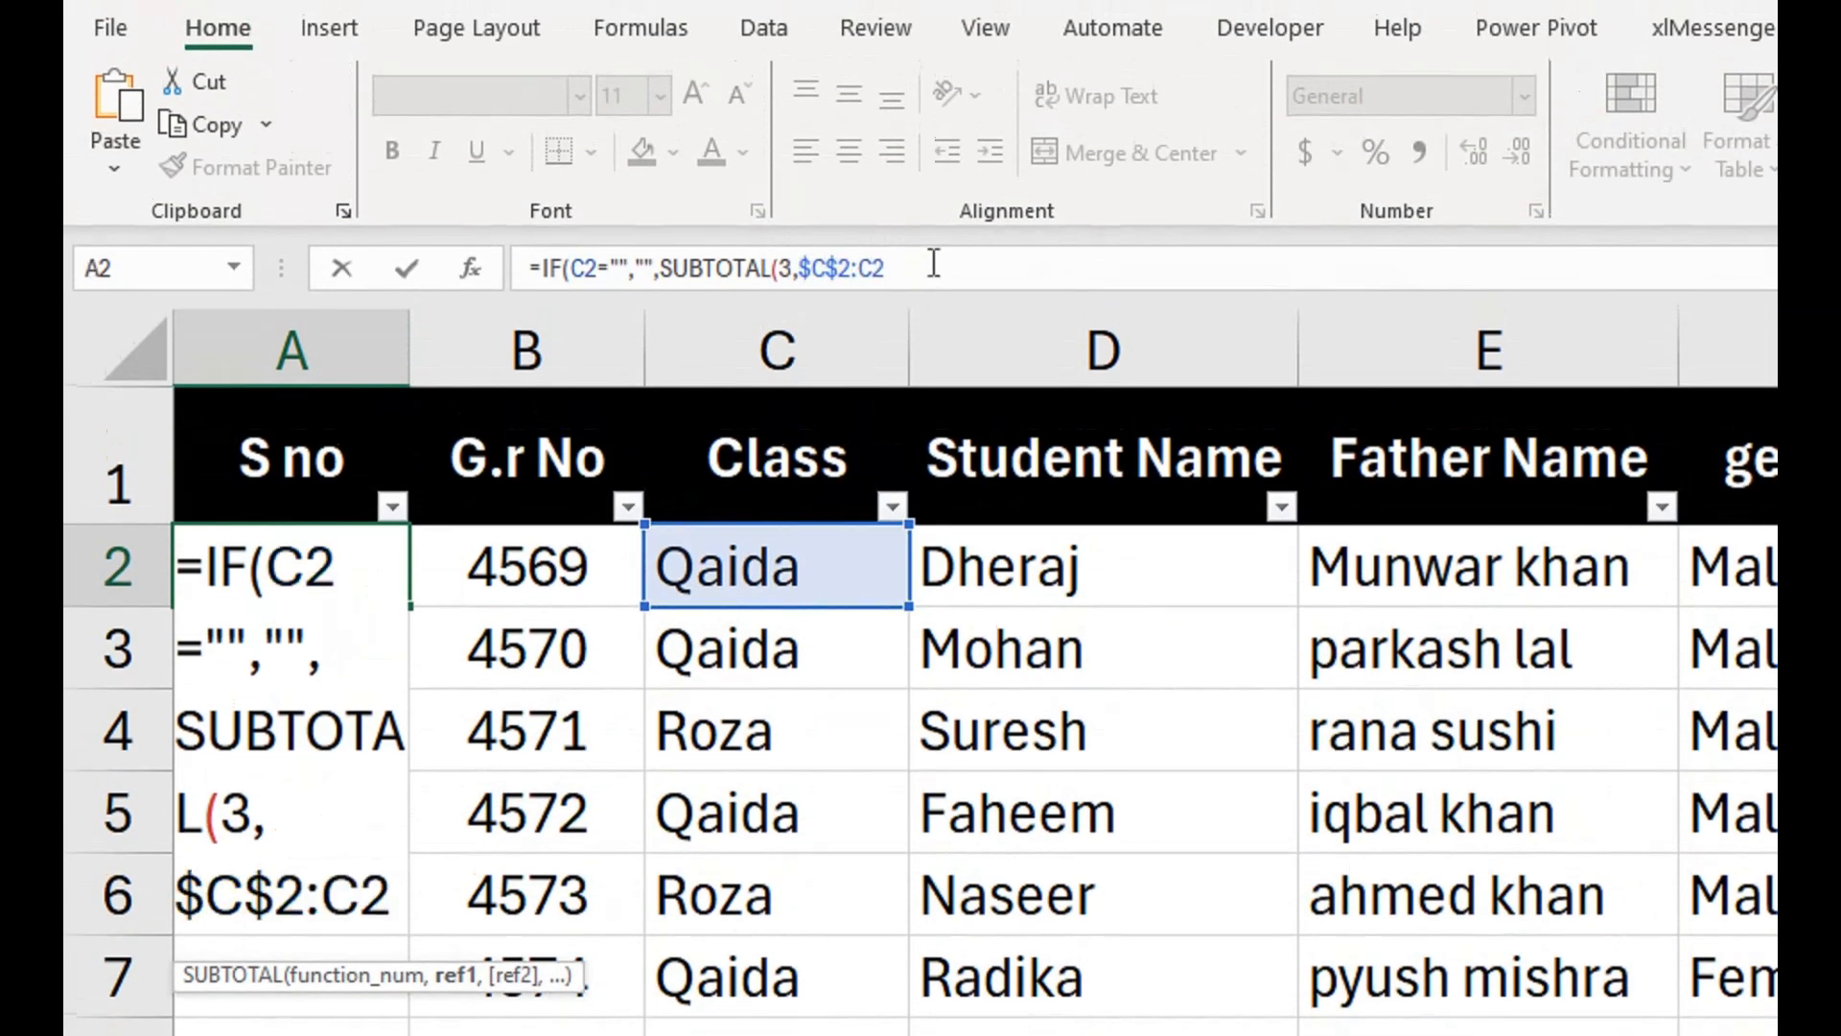
type("))")
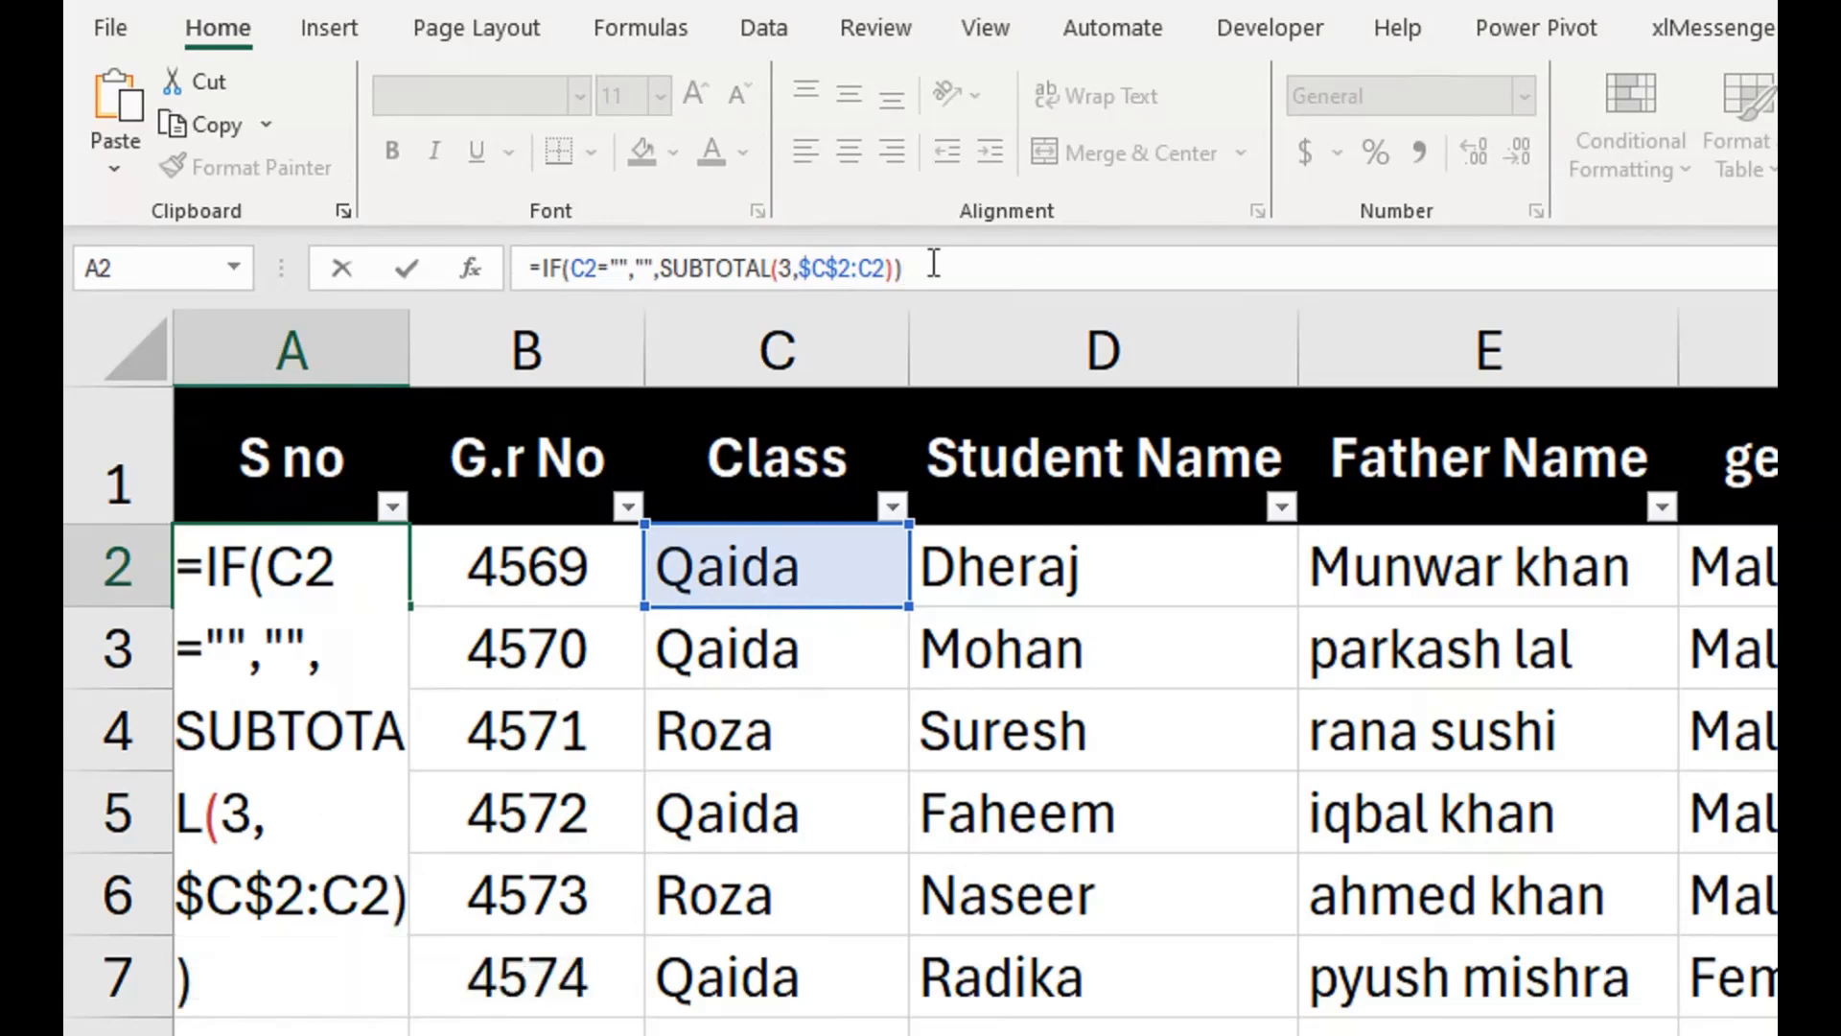
key("Return")
Fill the A2 formula down the S no column through the last record and on to row 25.
left_click(287, 566)
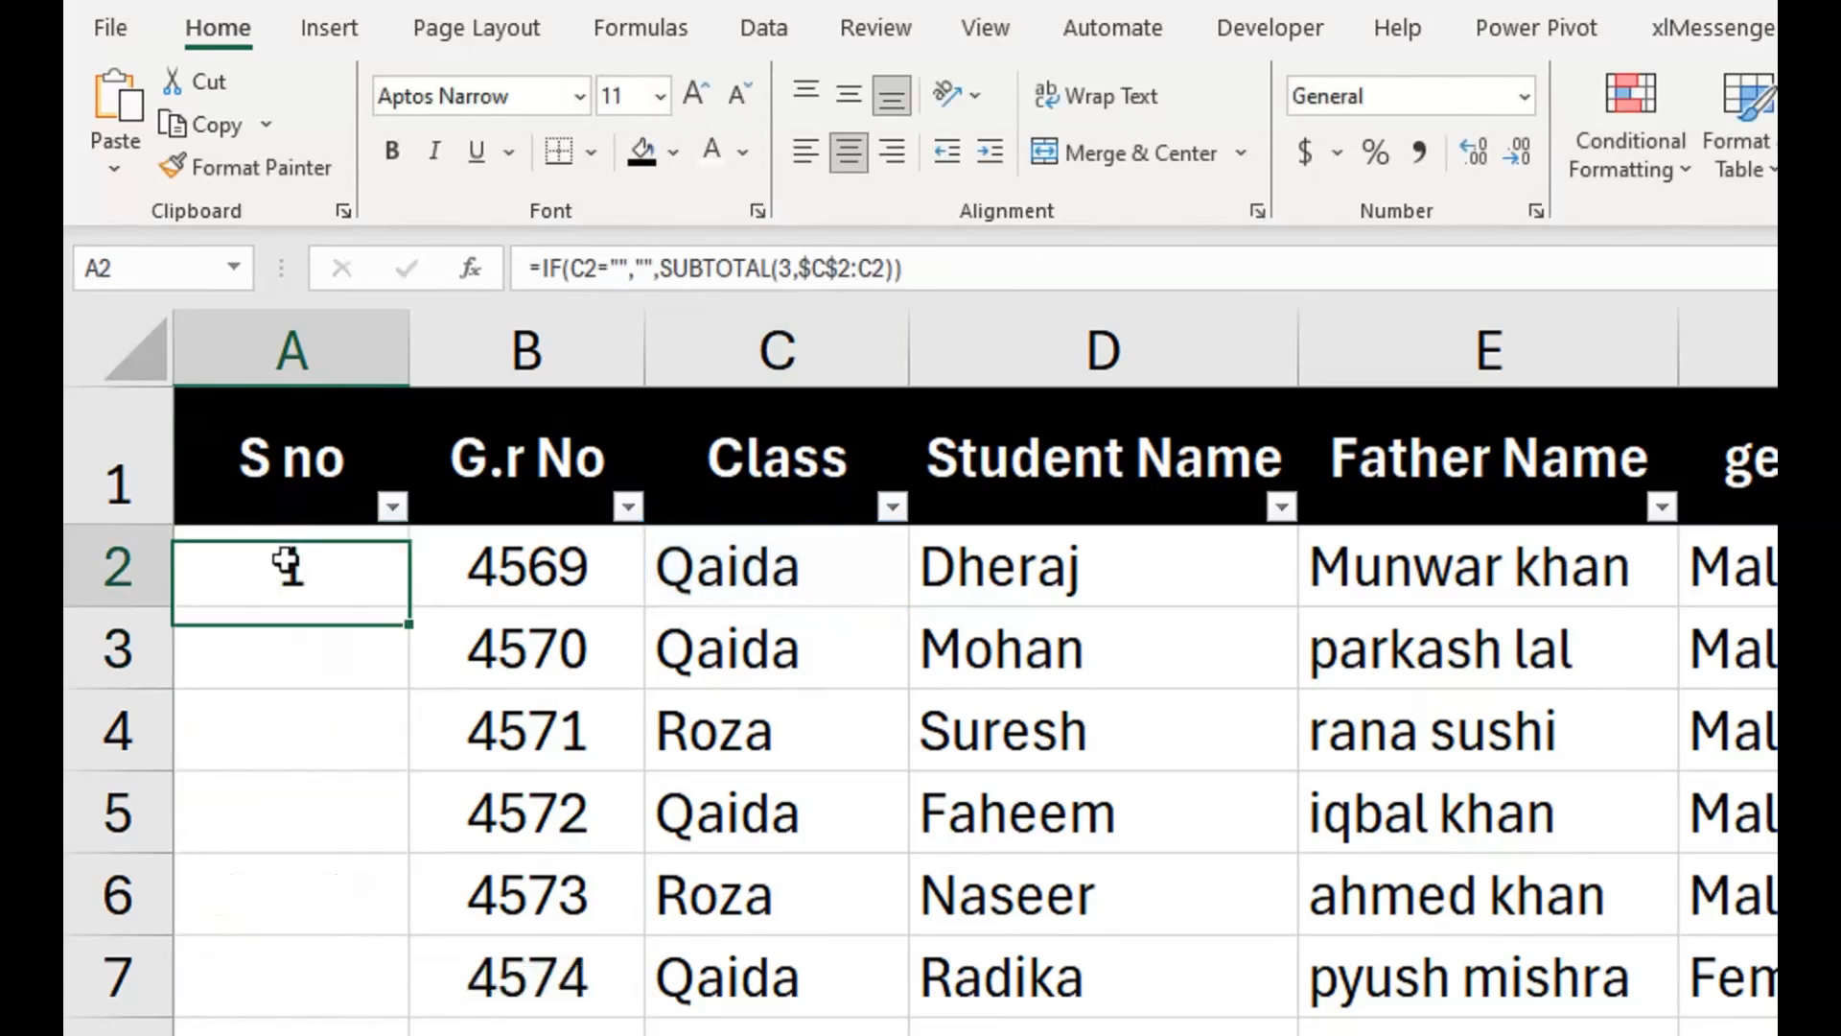
double_click(409, 605)
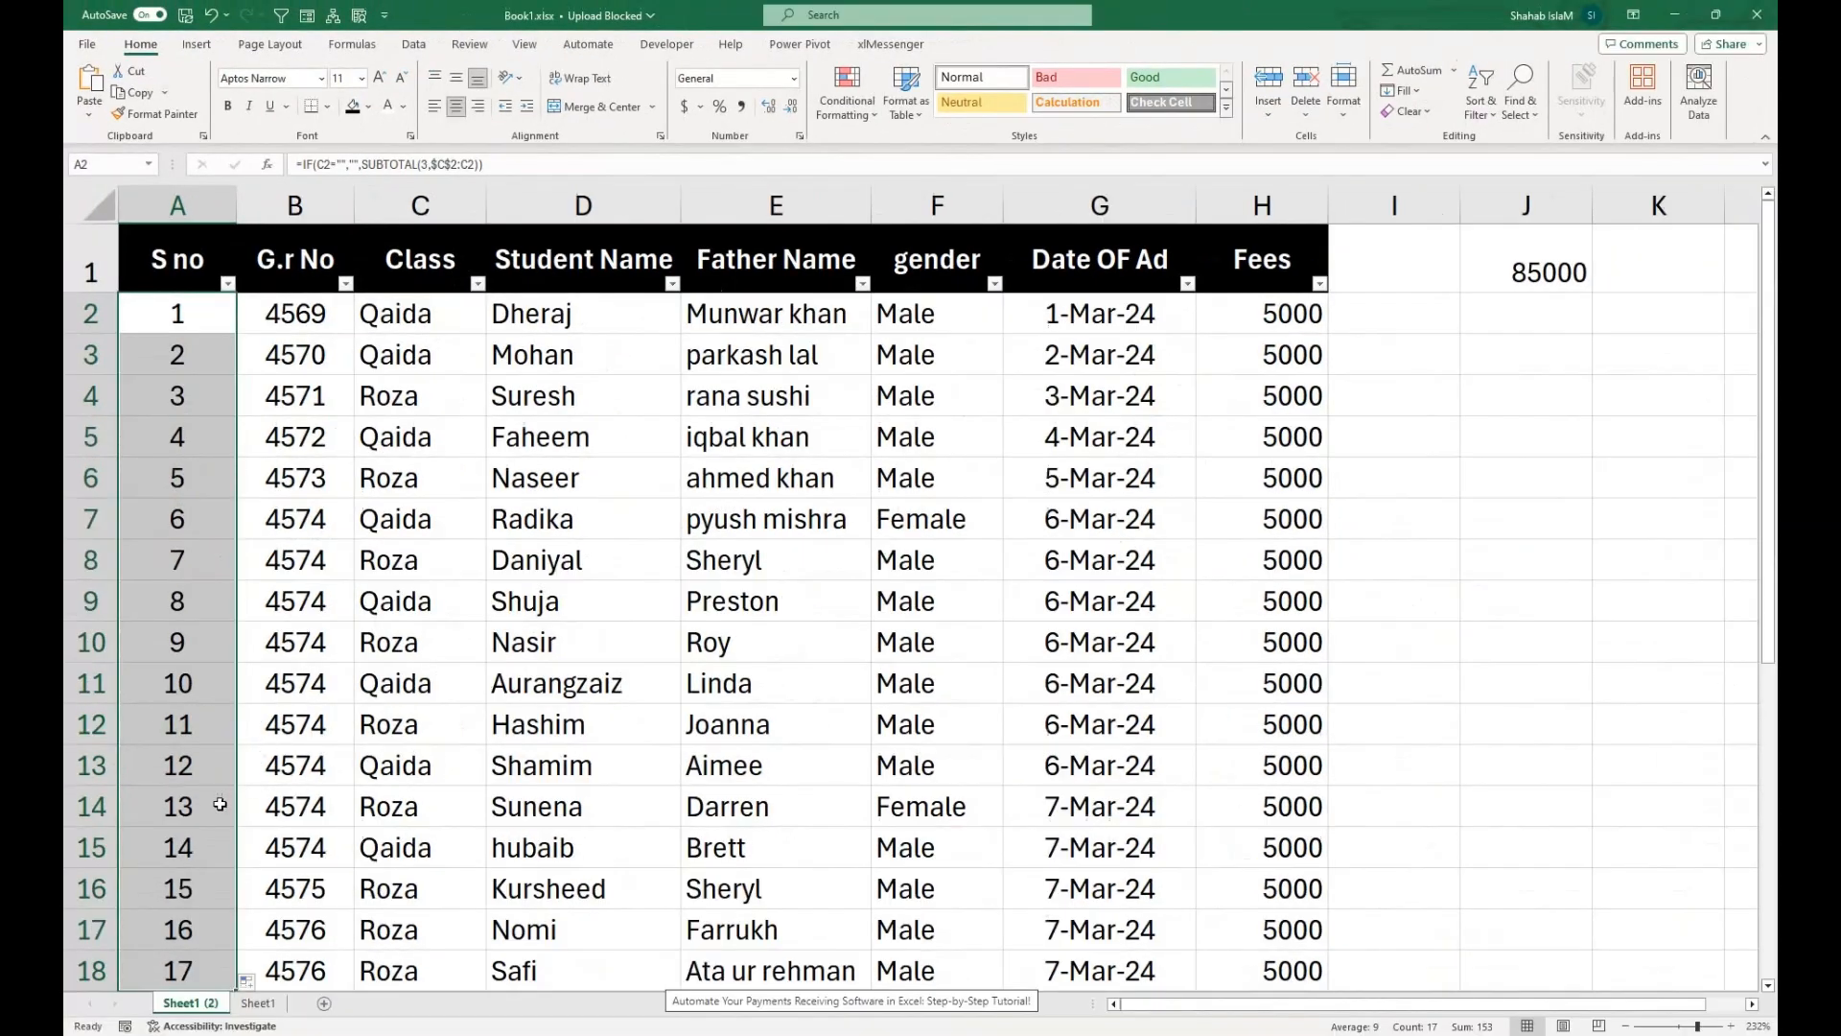
left_click_drag(219, 804, 233, 1004)
left_click(209, 874)
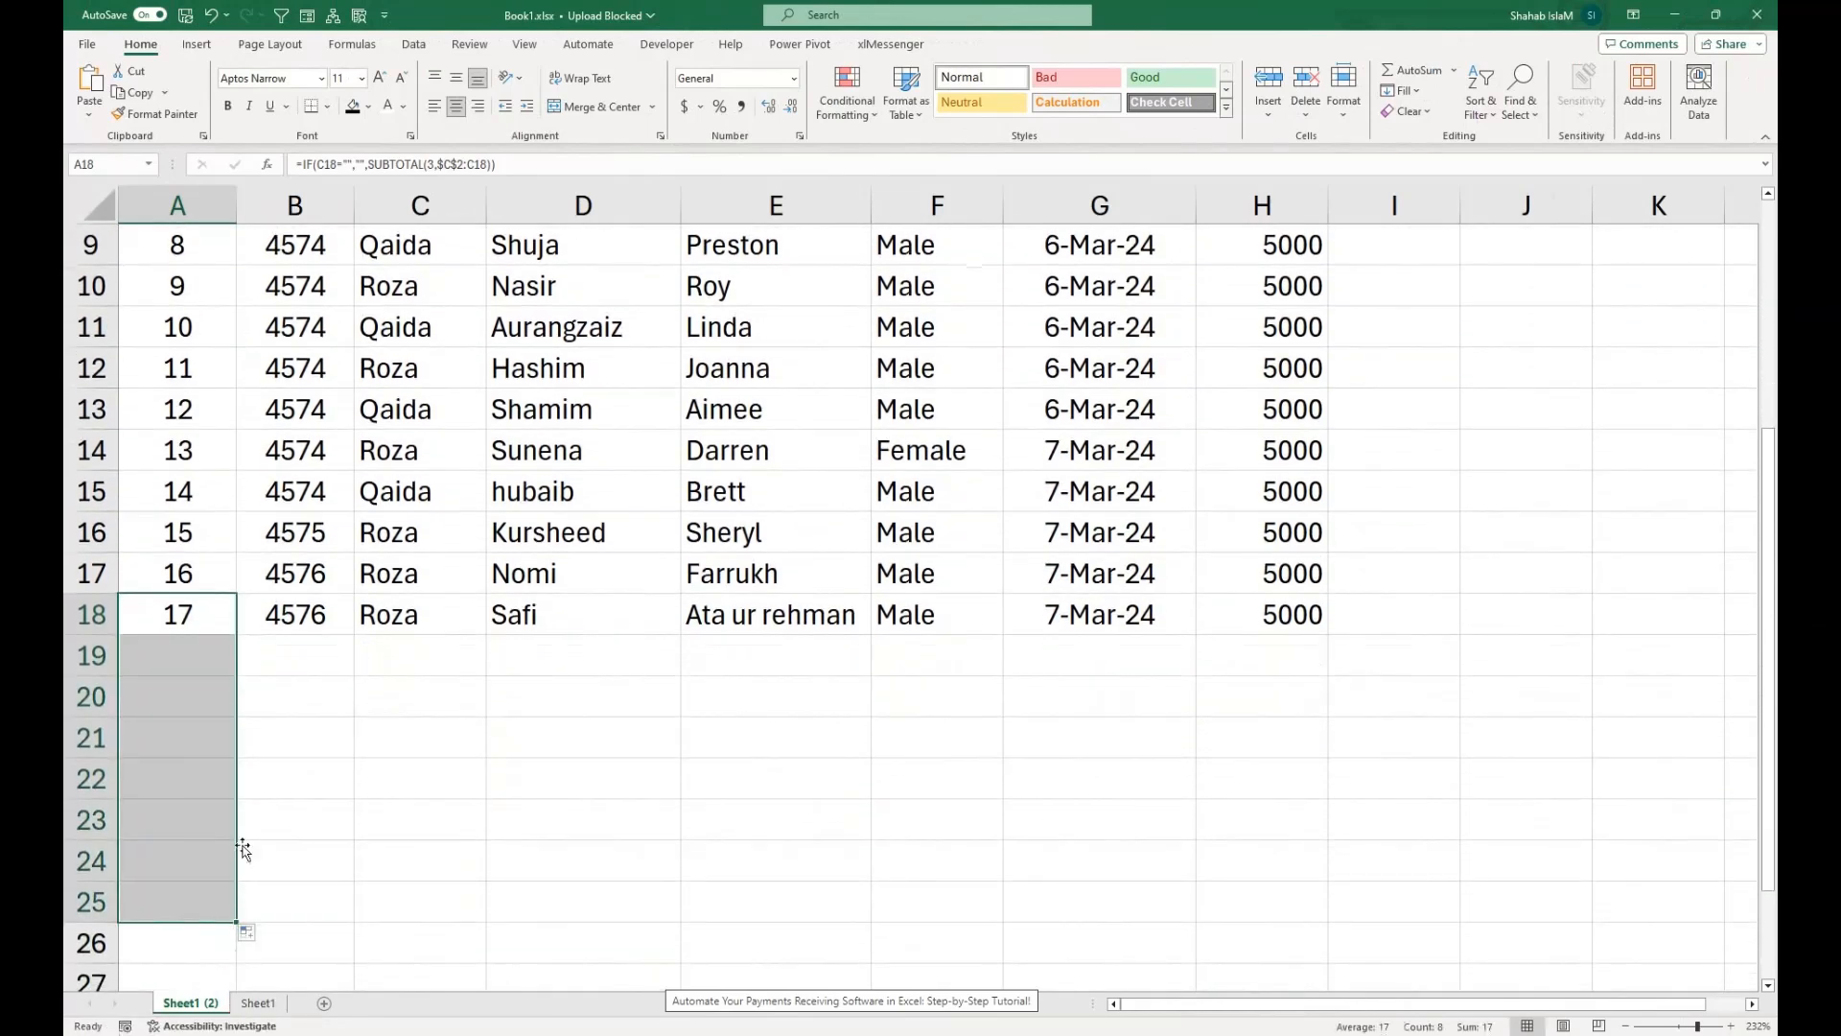
Fill the G.r No from B17 down to B19 as a series, giving 4577 and 4578.
left_click(285, 661)
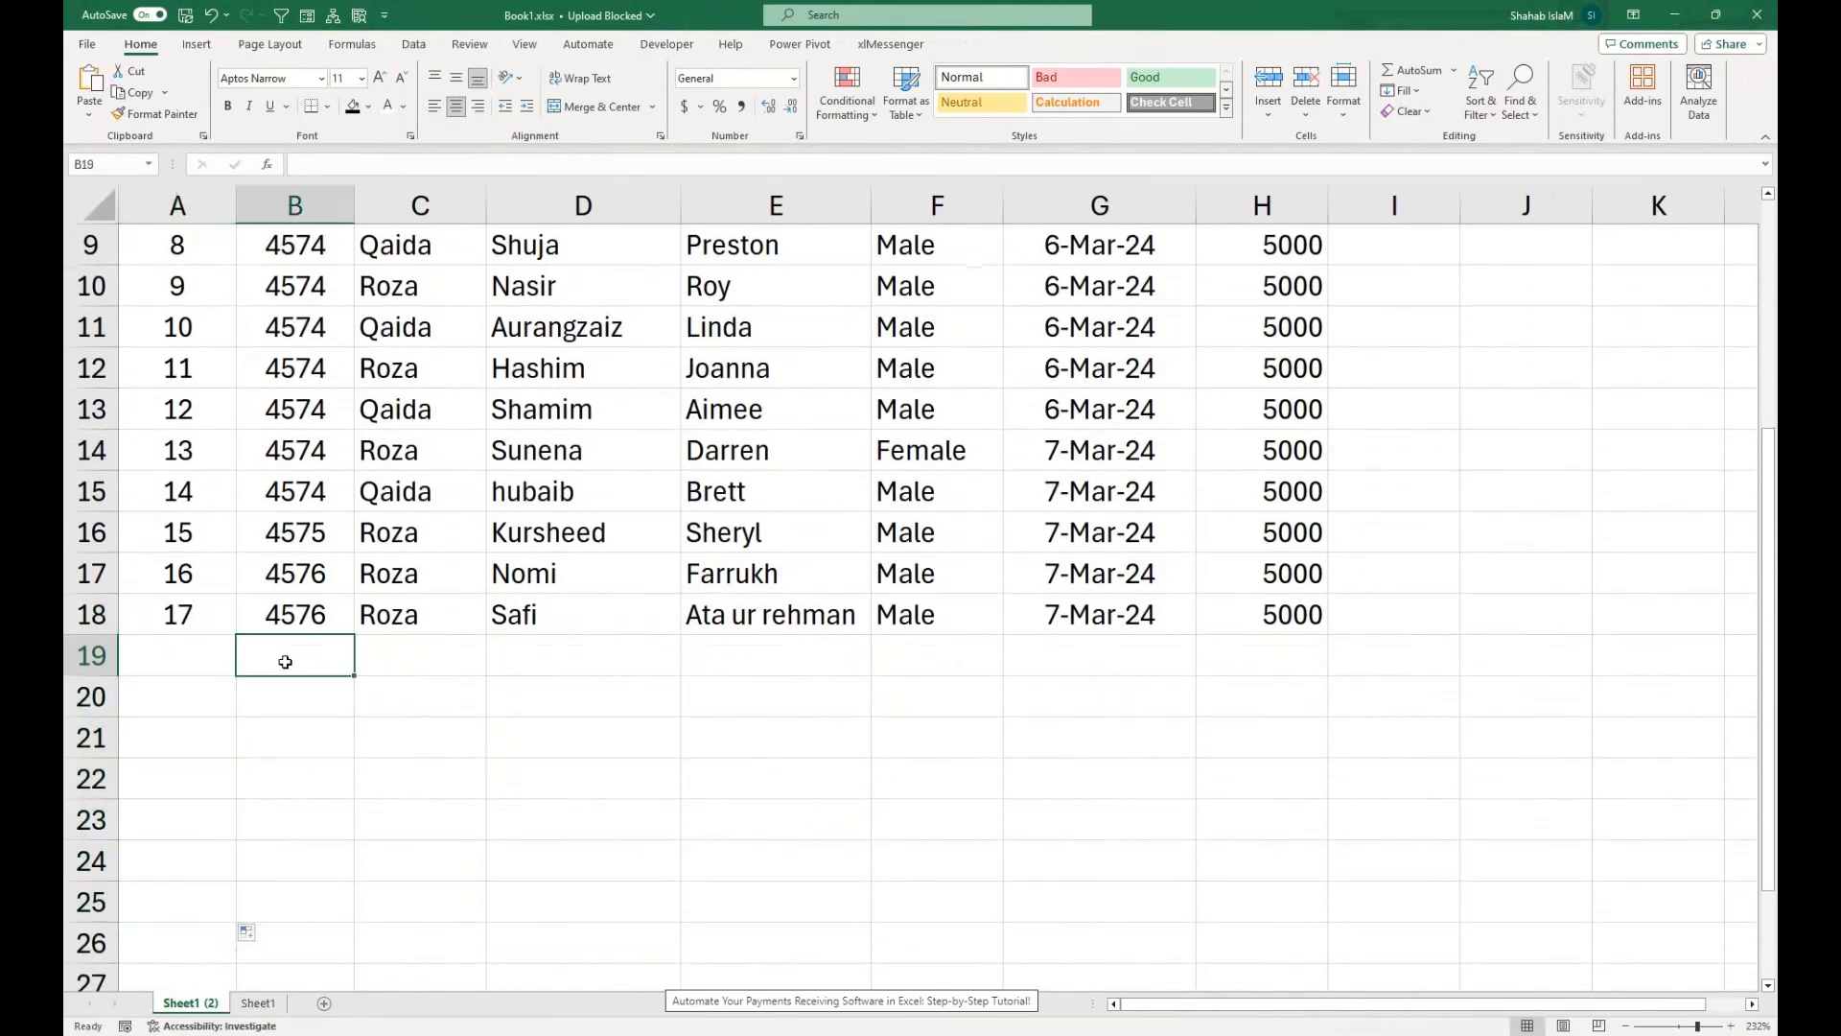
left_click(325, 624)
left_click(328, 590)
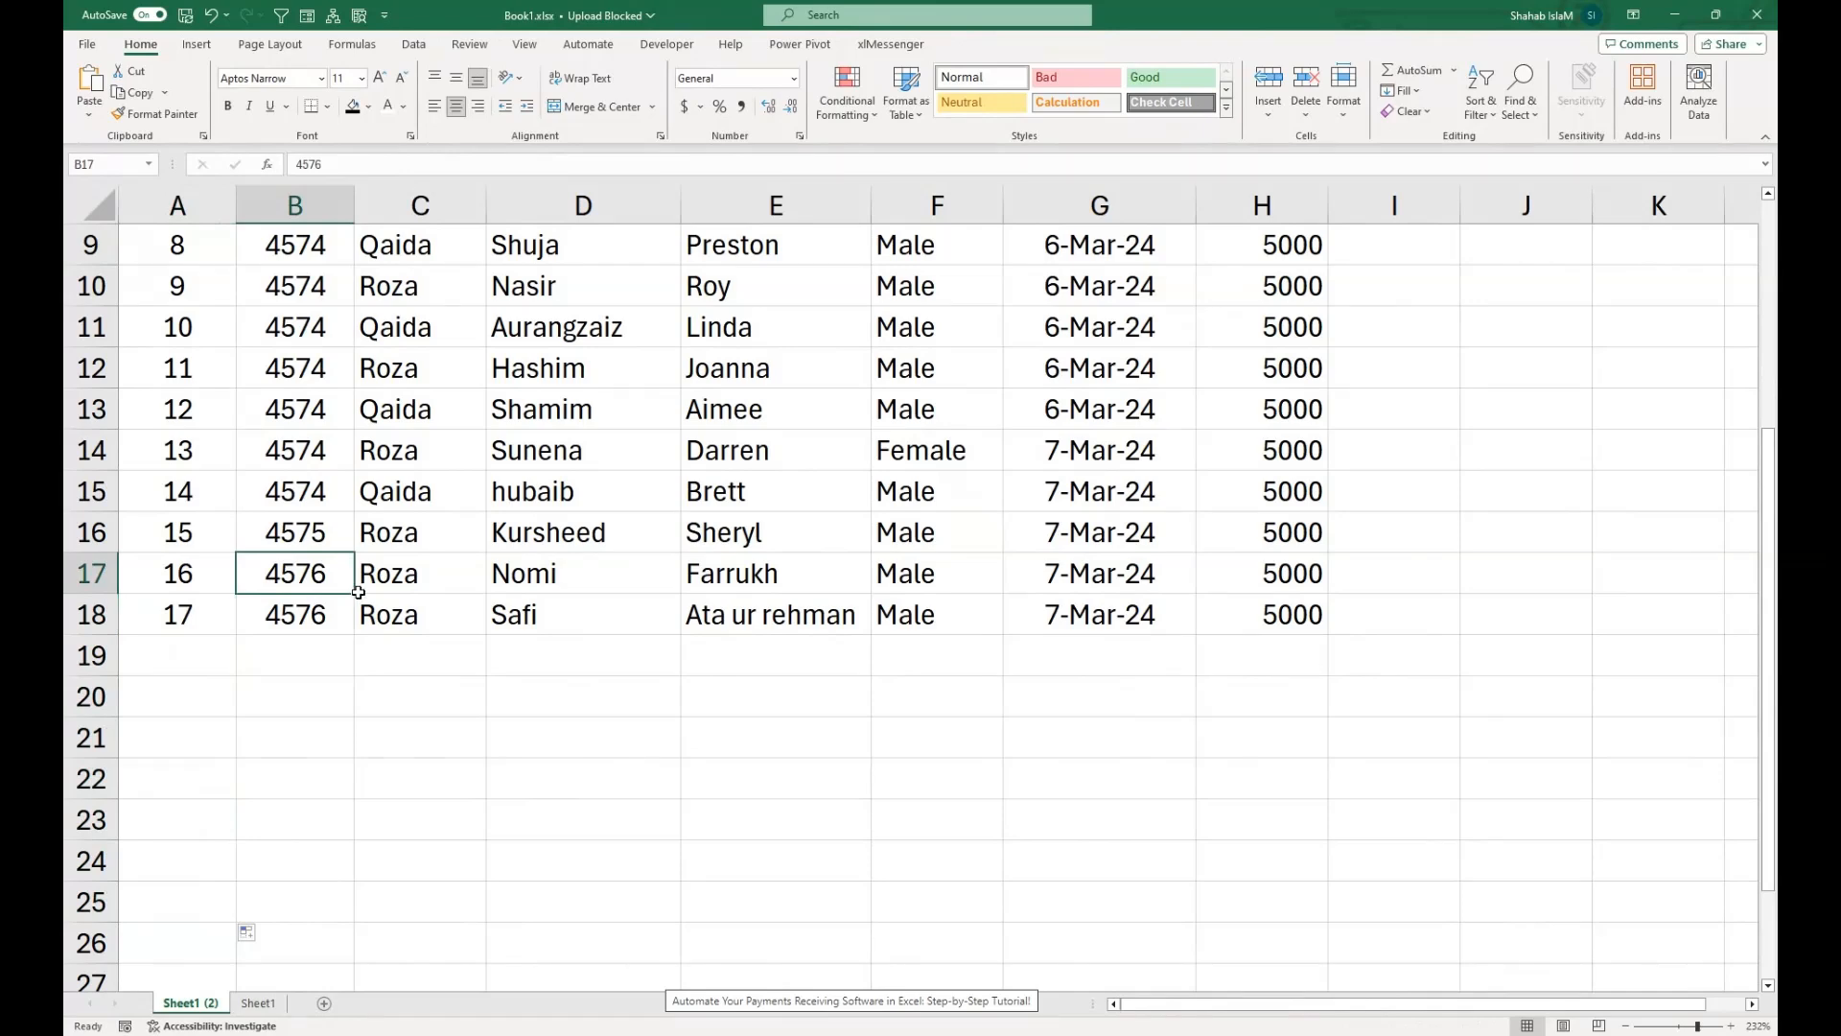
left_click_drag(358, 592, 356, 668)
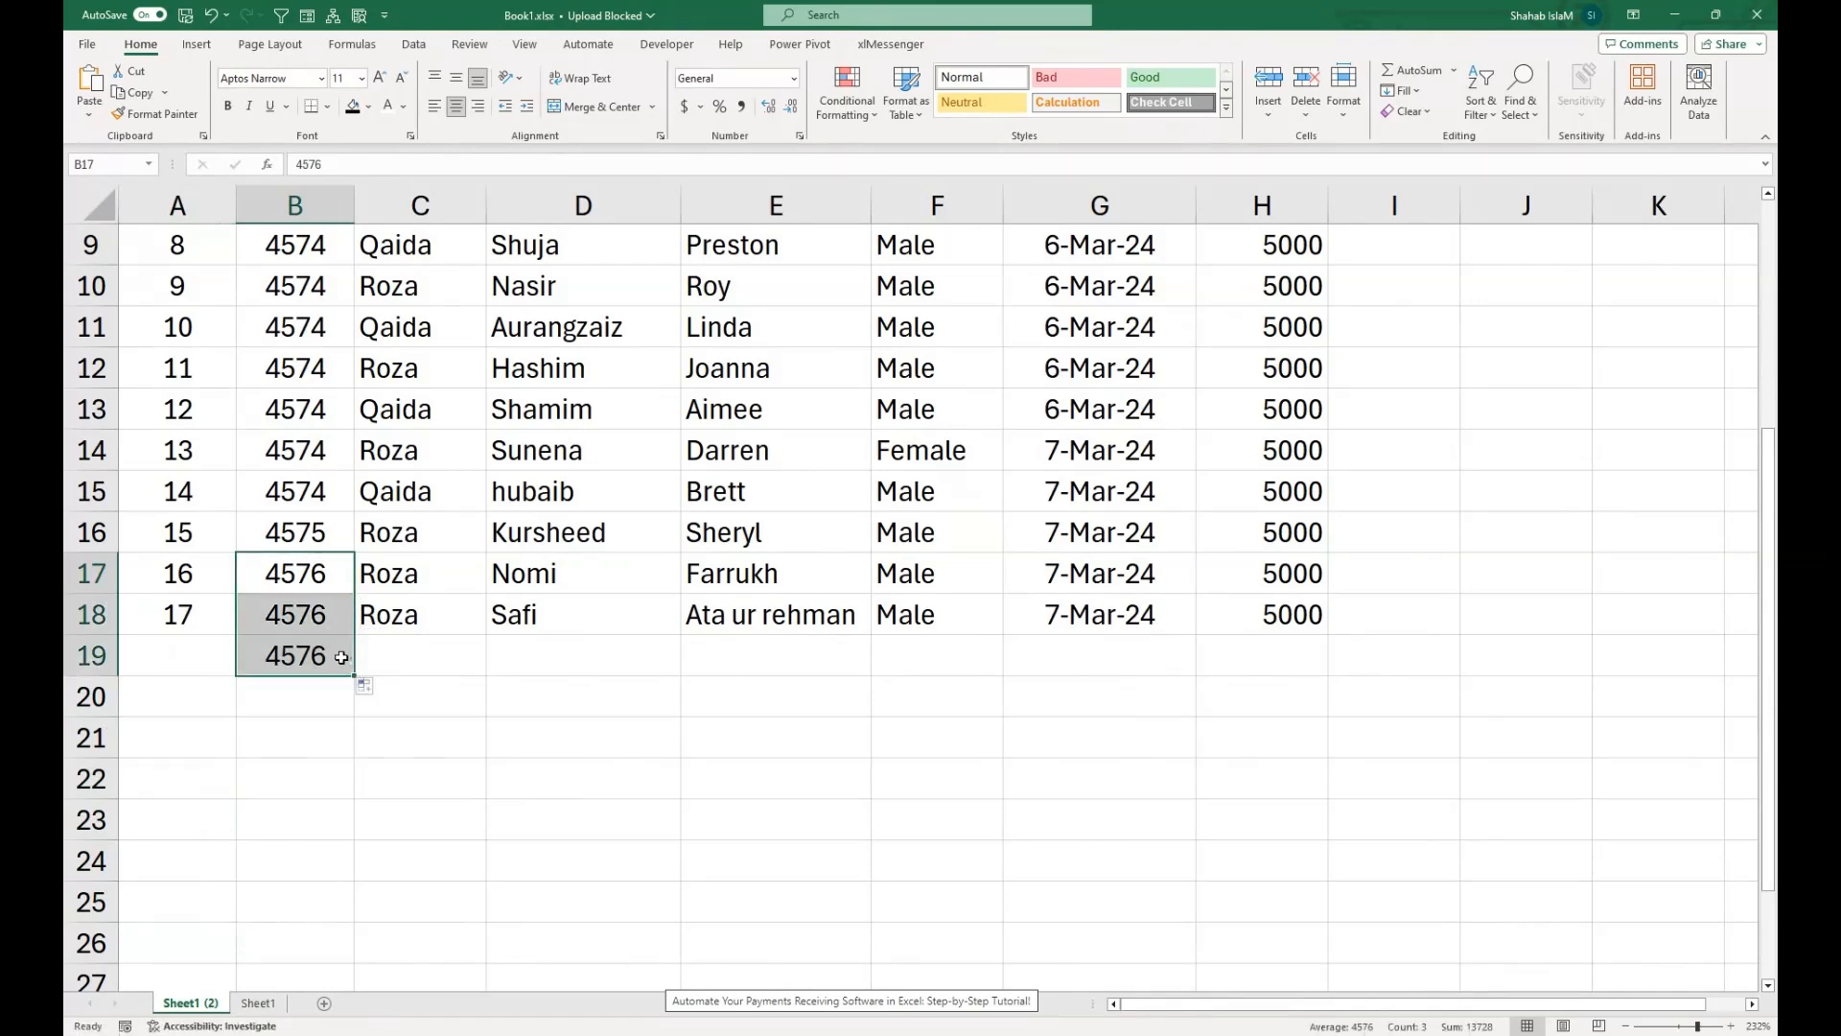
left_click(342, 658)
left_click(330, 623)
left_click(335, 656)
left_click(367, 686)
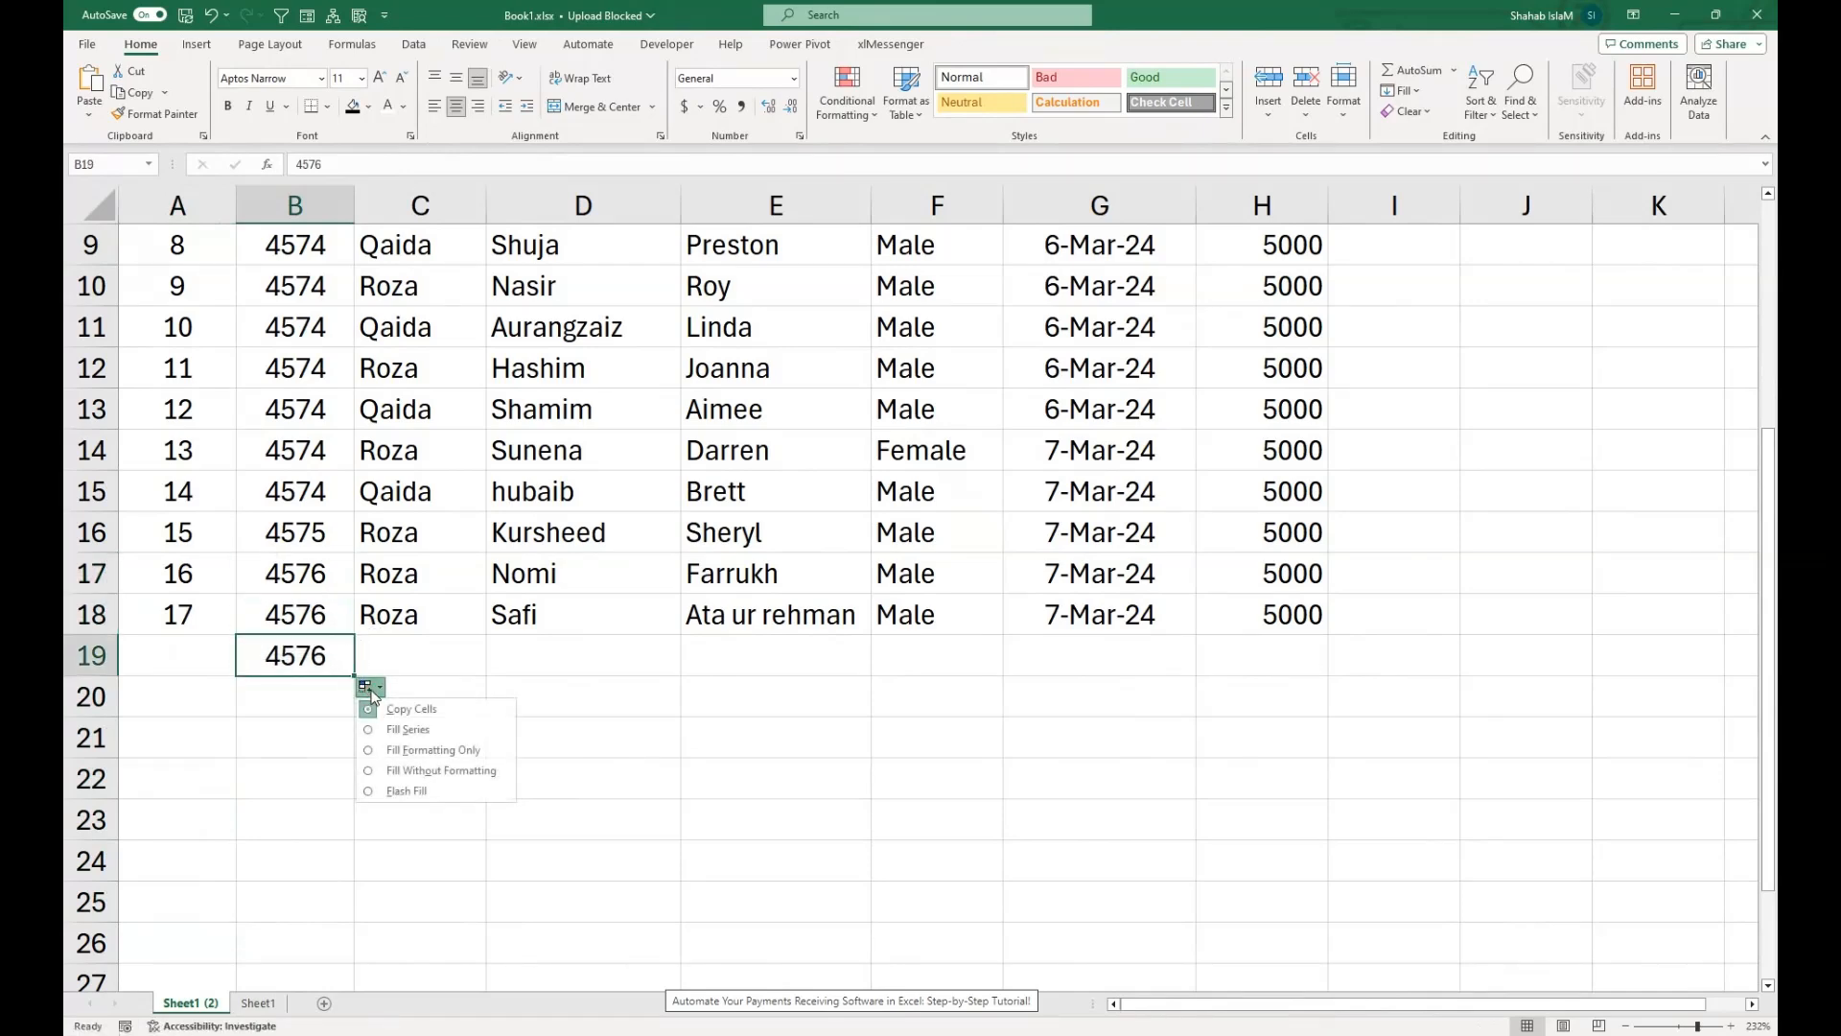
left_click(407, 729)
left_click(330, 658)
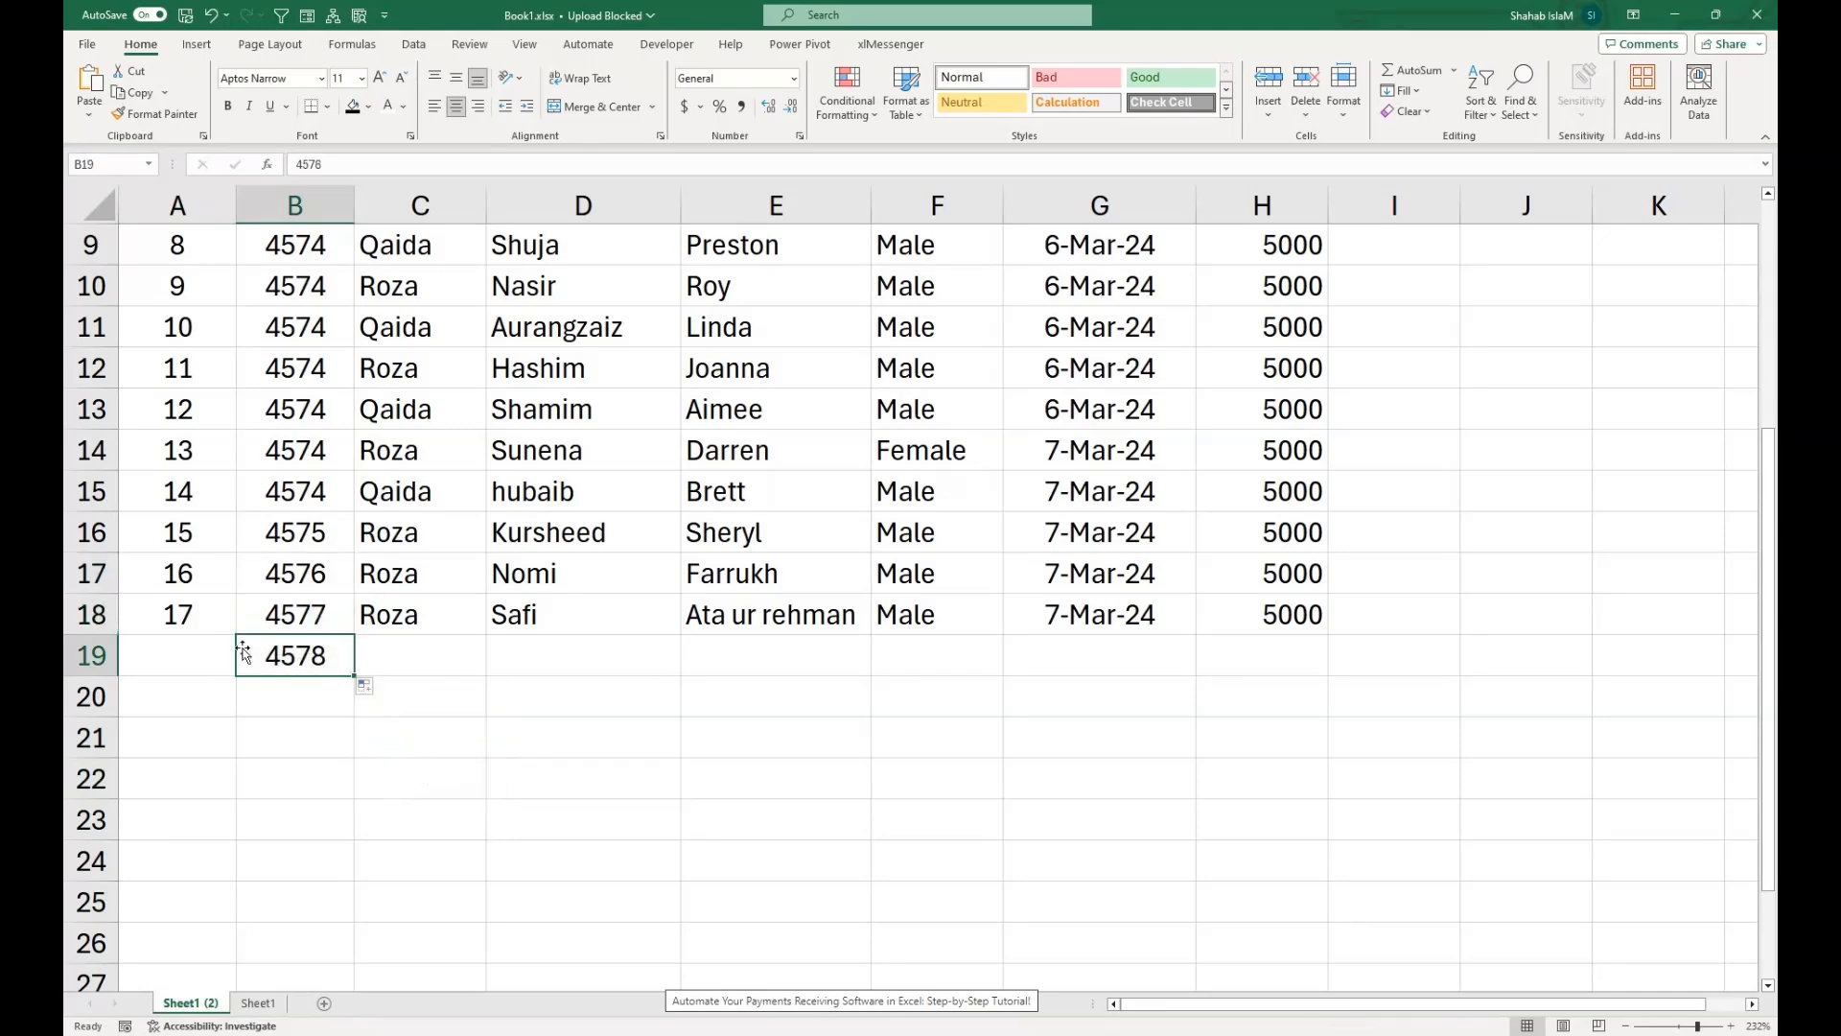
Inspect the serial number formula in A19, and copy the class Roza from C18 down into C19.
left_click(188, 651)
double_click(192, 650)
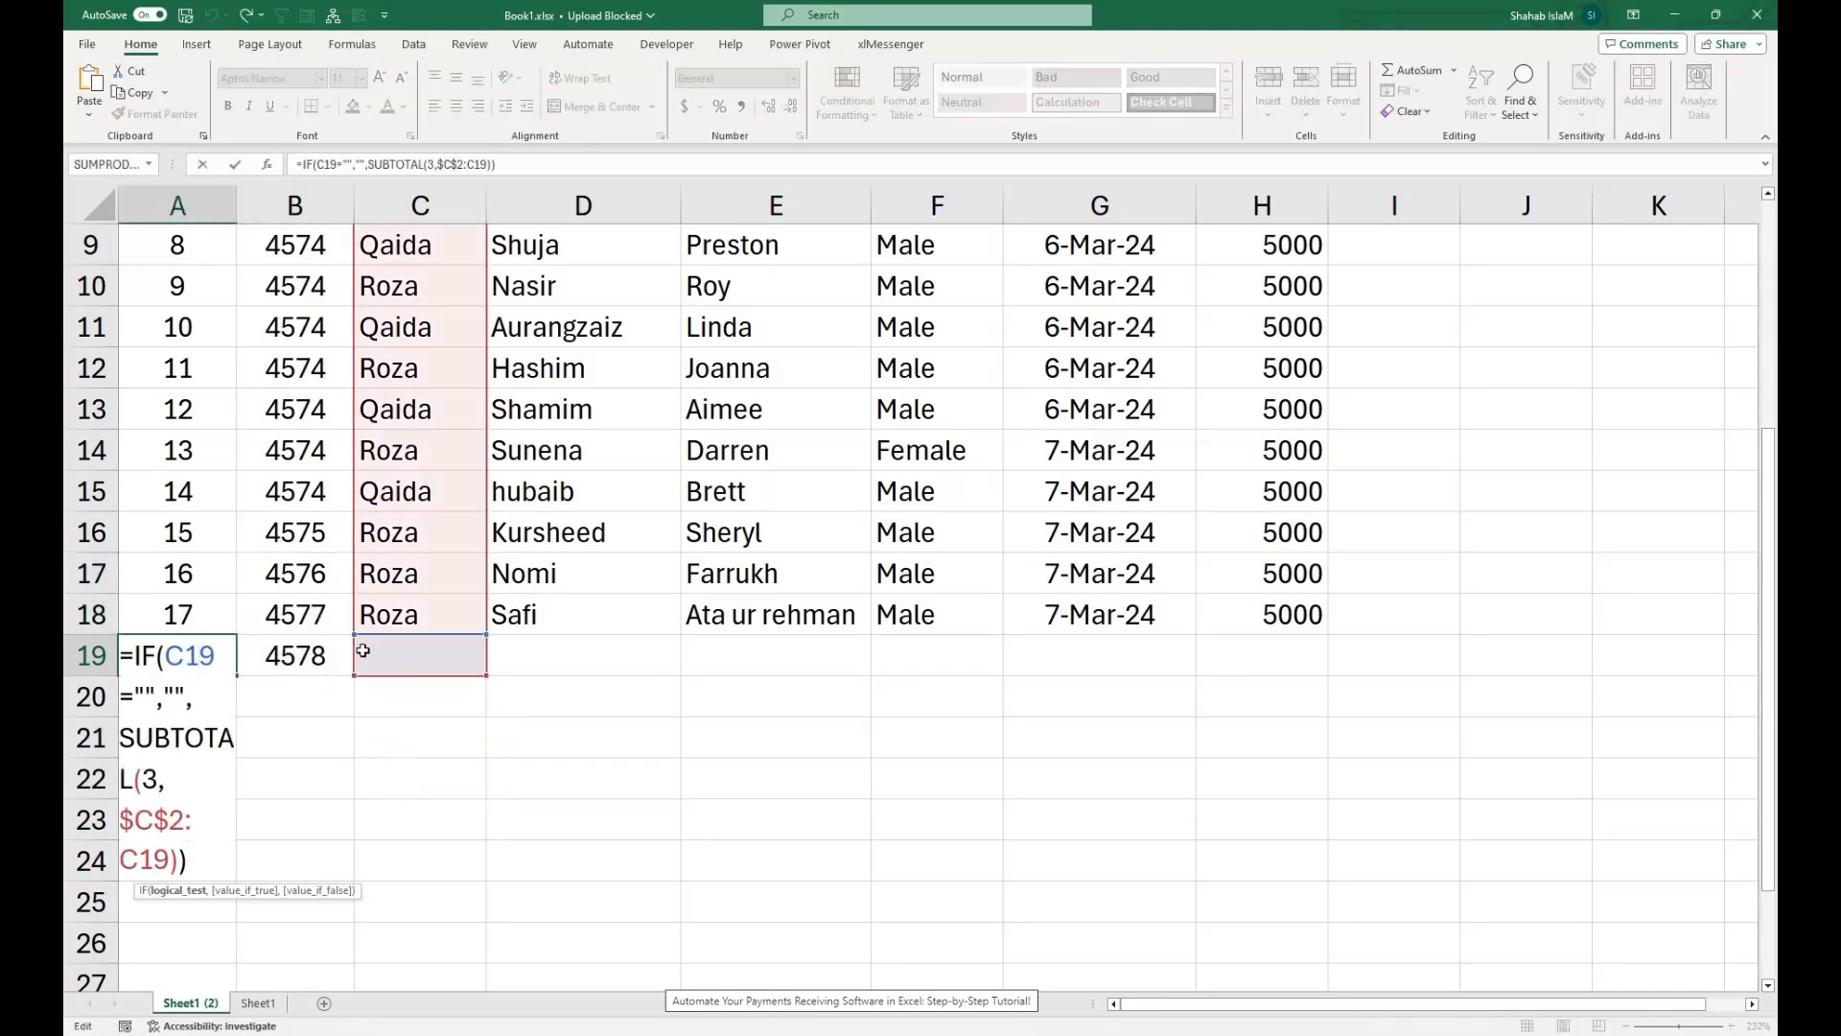
key("Return")
left_click(370, 618)
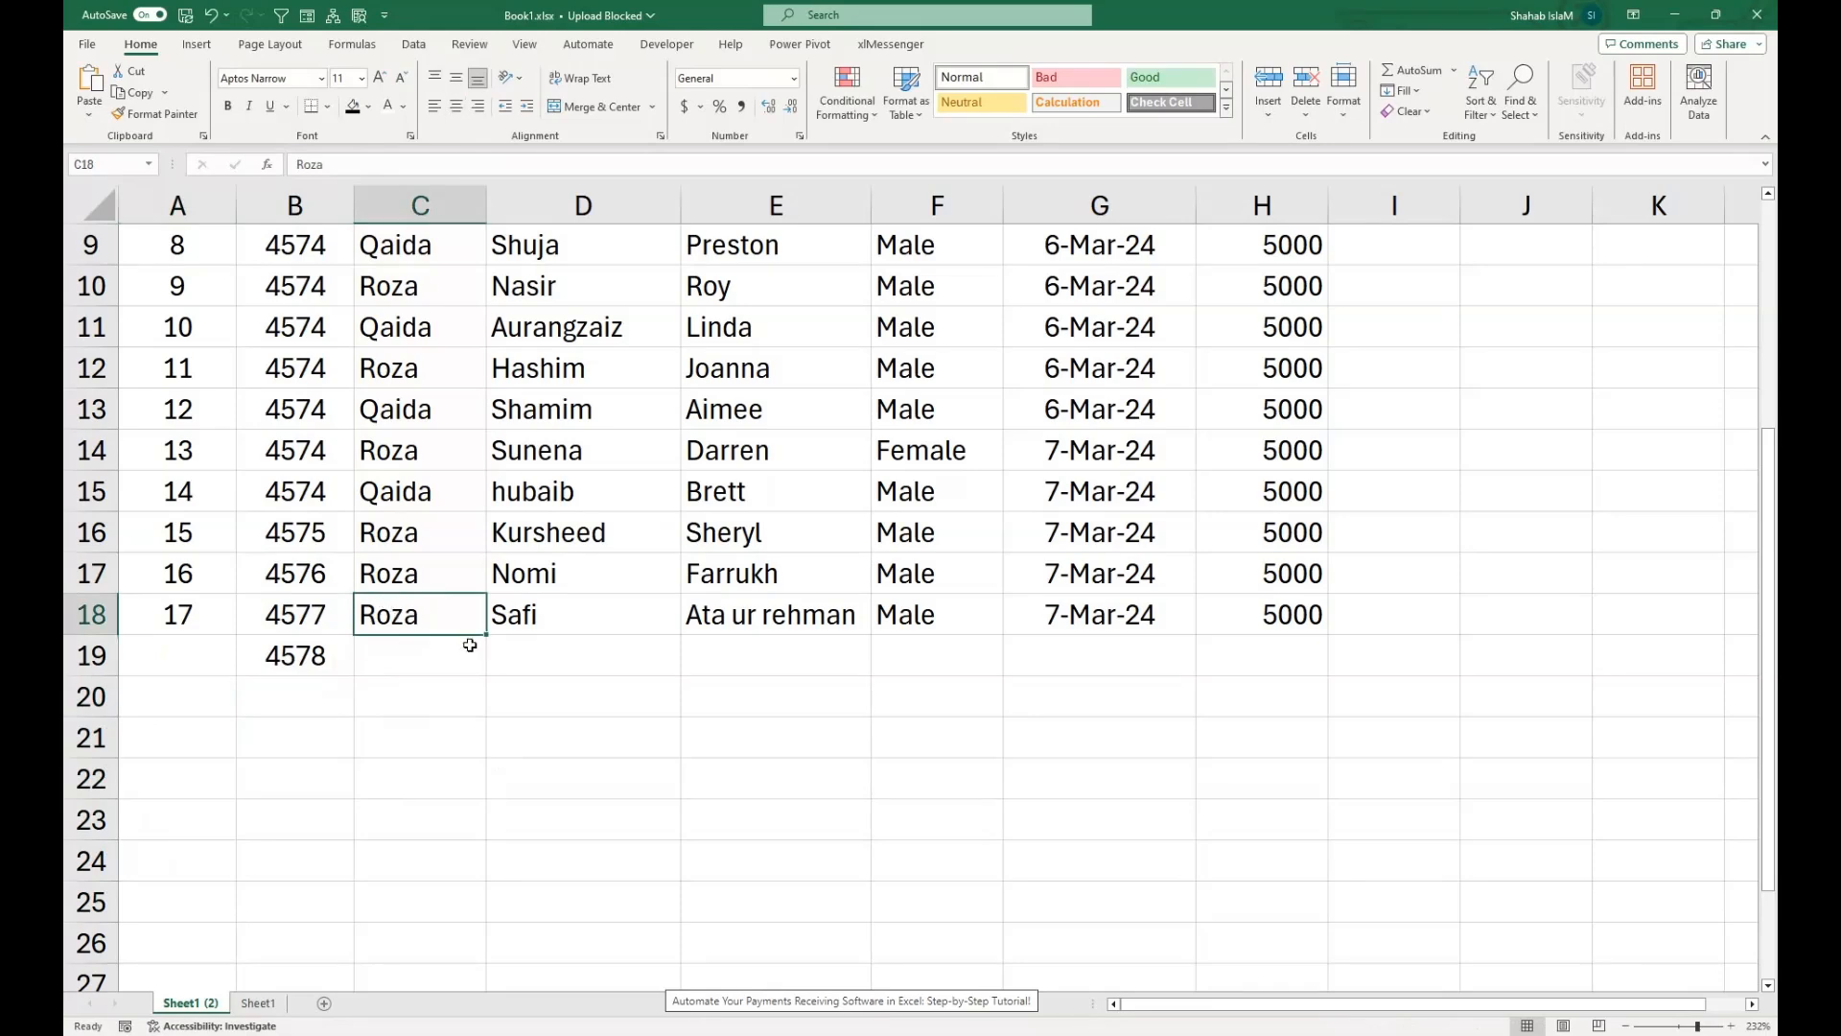
left_click_drag(436, 622, 436, 648)
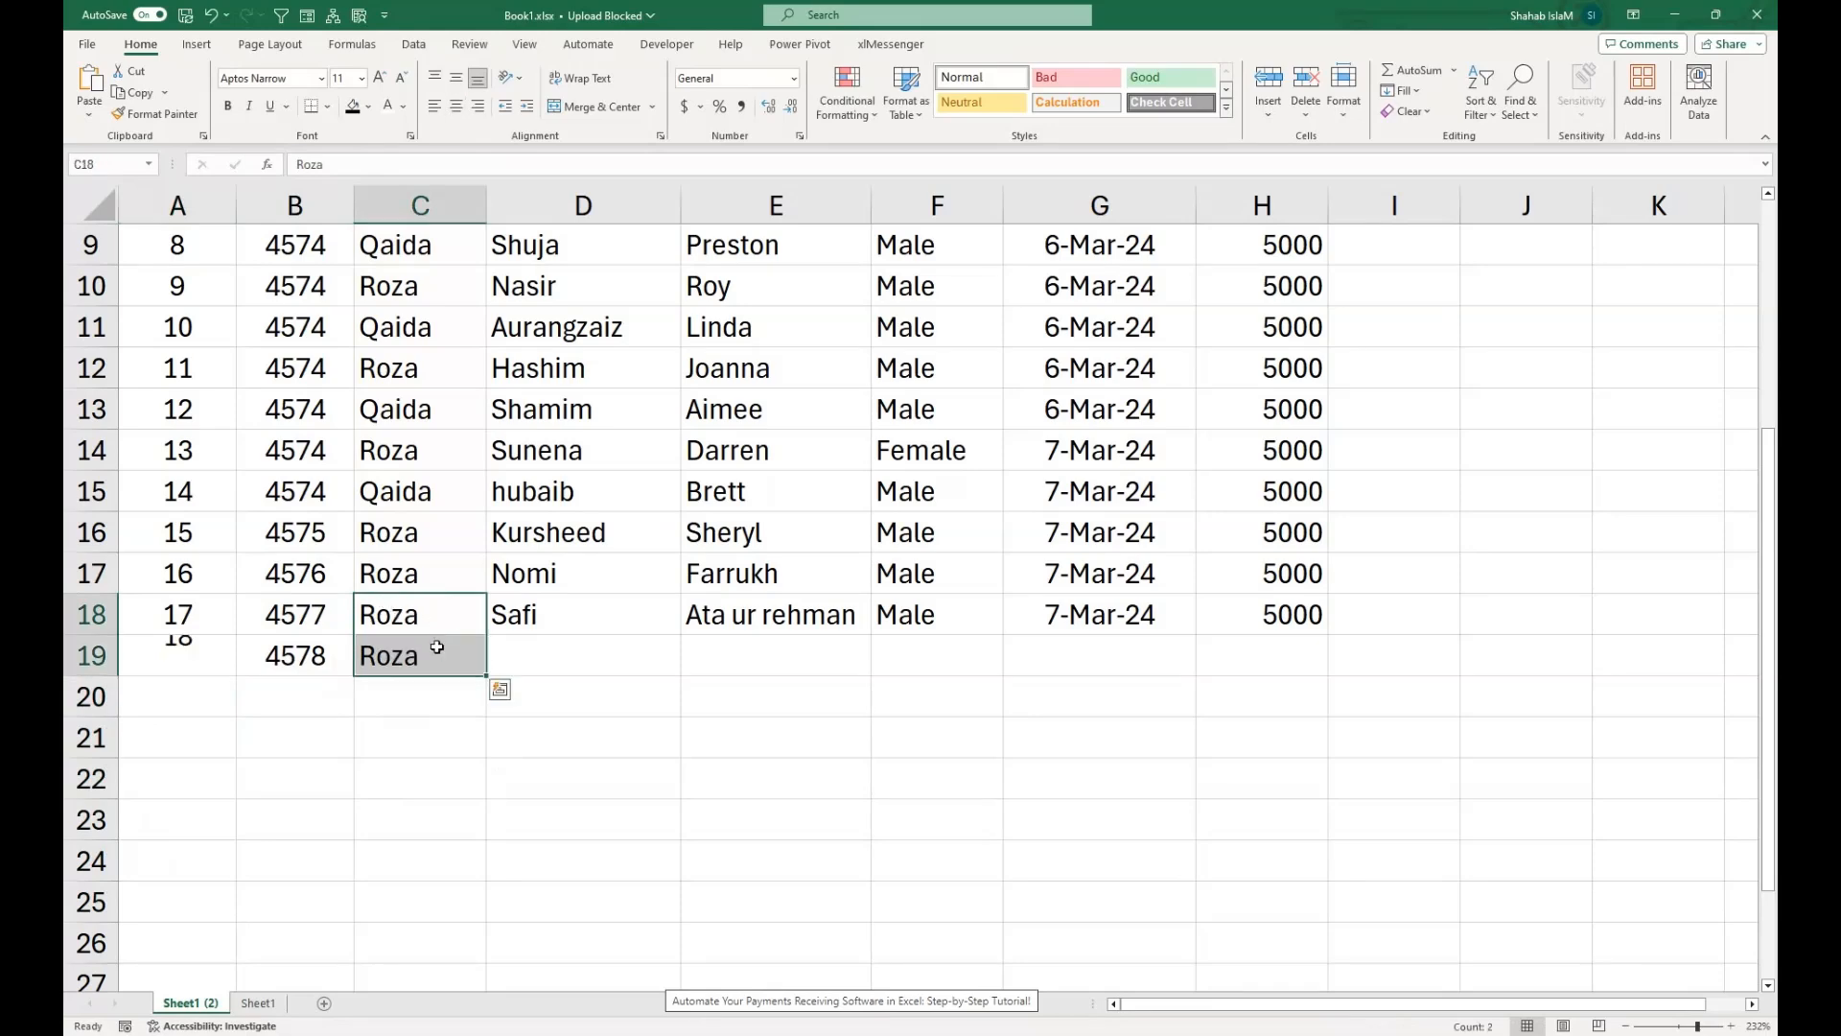
left_click(432, 650)
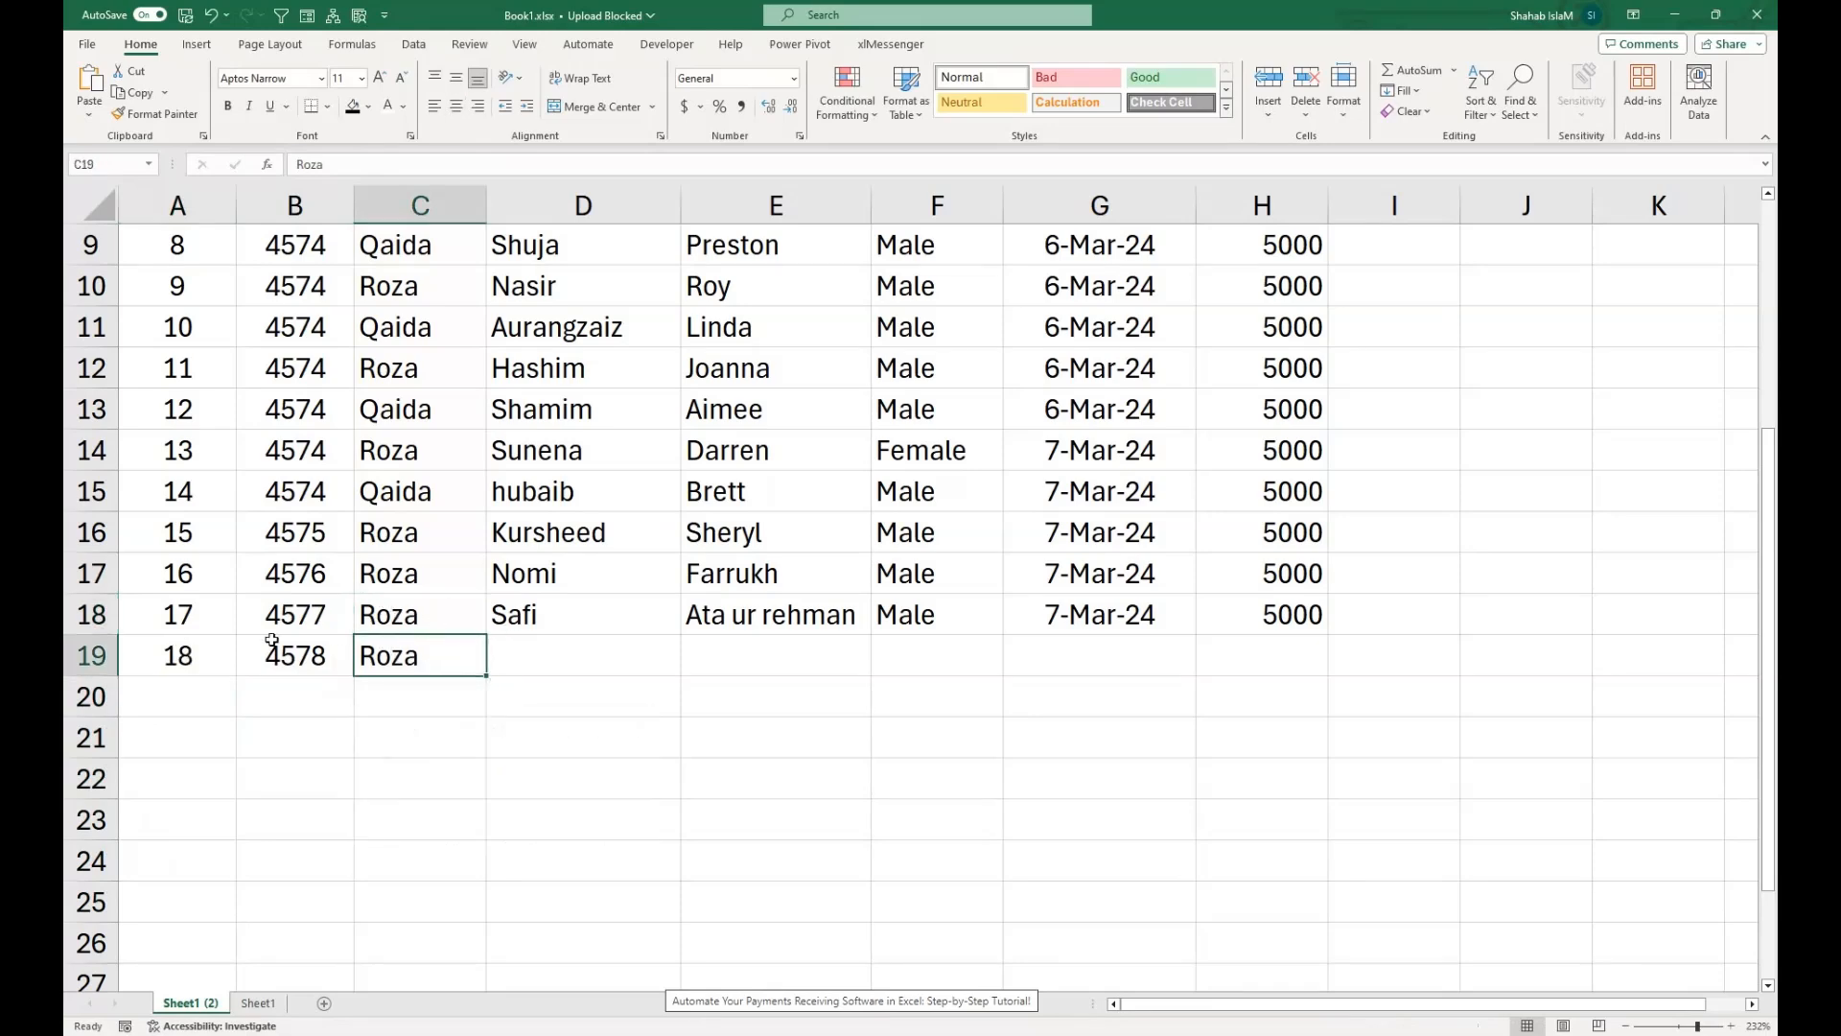
Enter the new student's name in D19 and the father's name in E19.
left_click(516, 656)
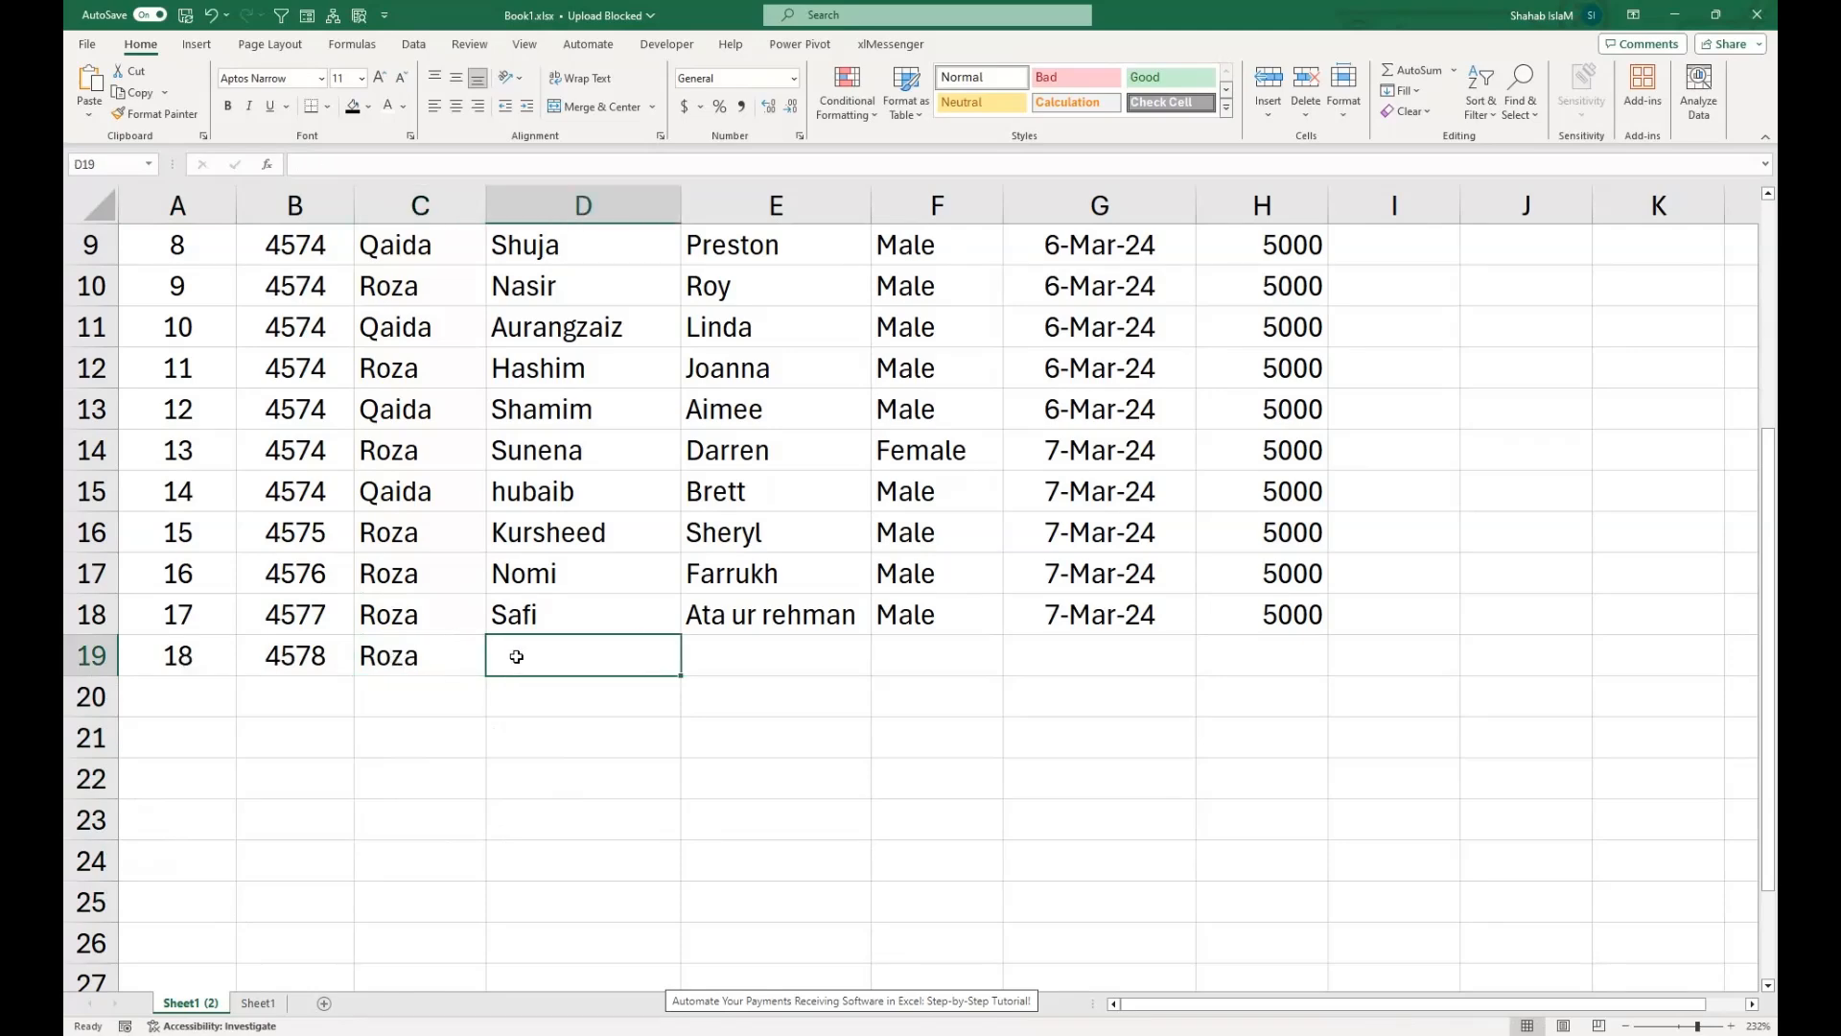
type("Faheem")
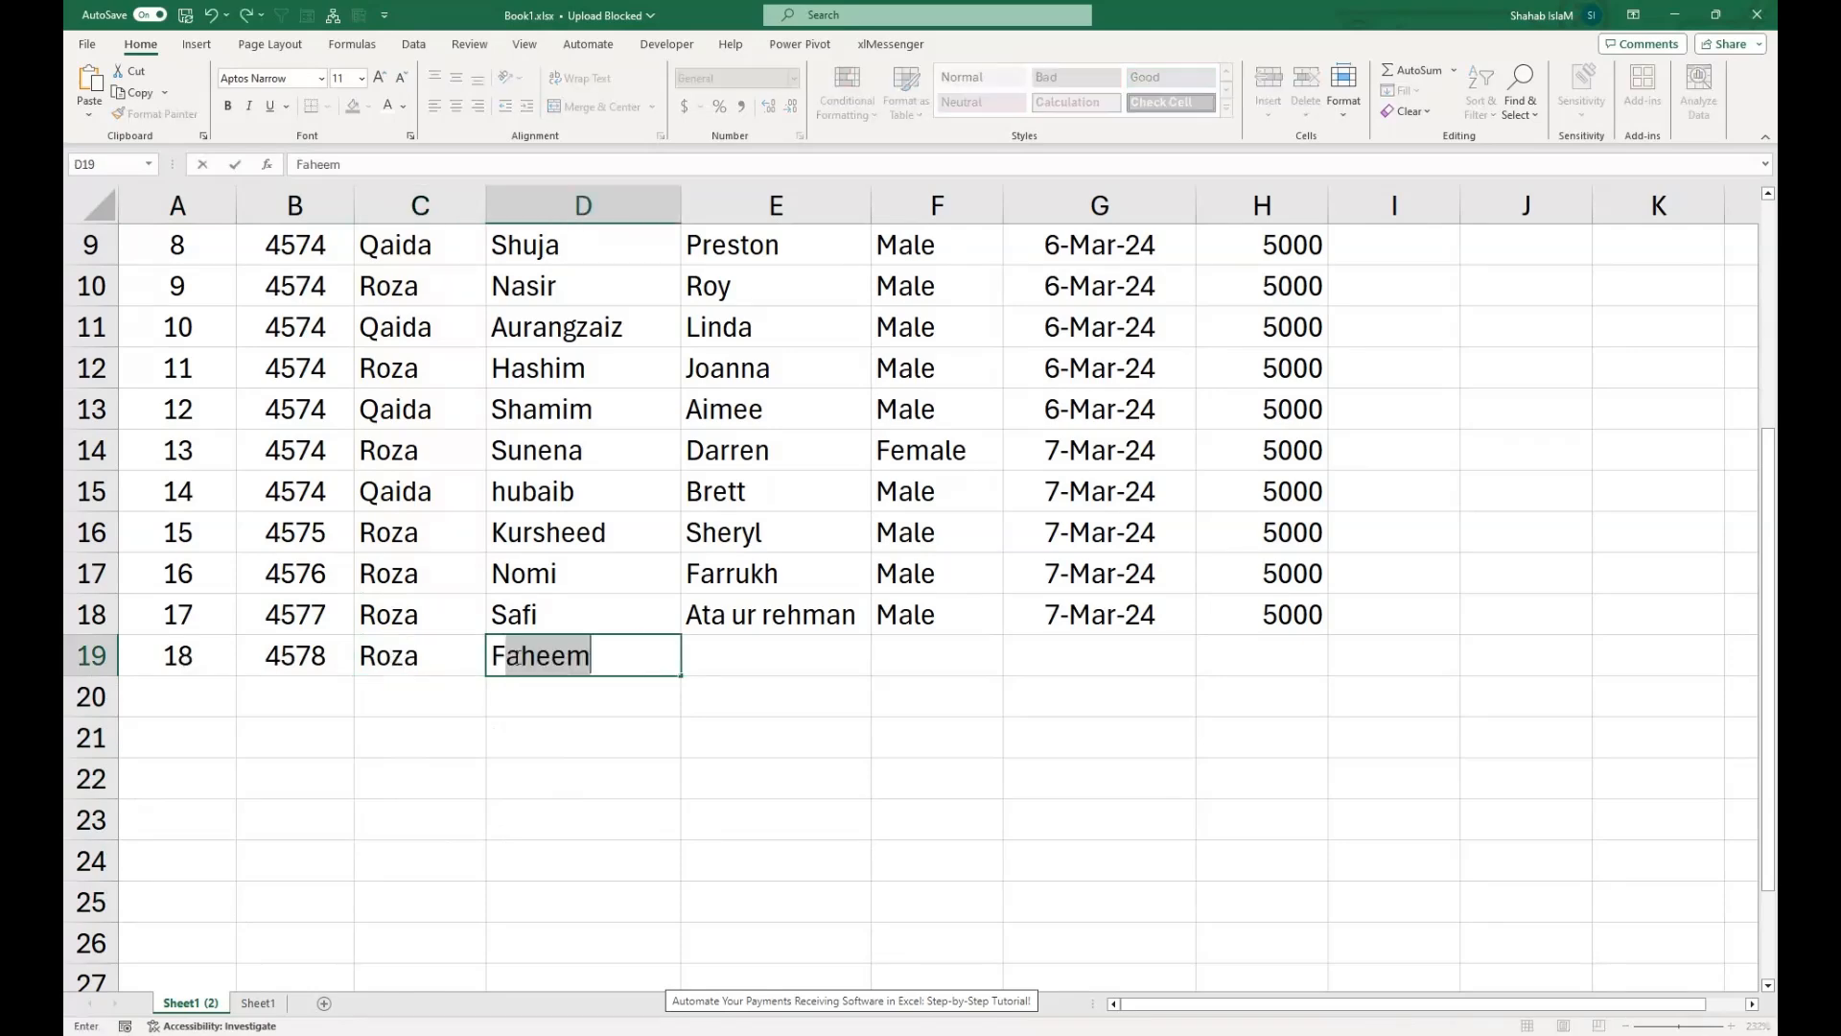
key("Tab")
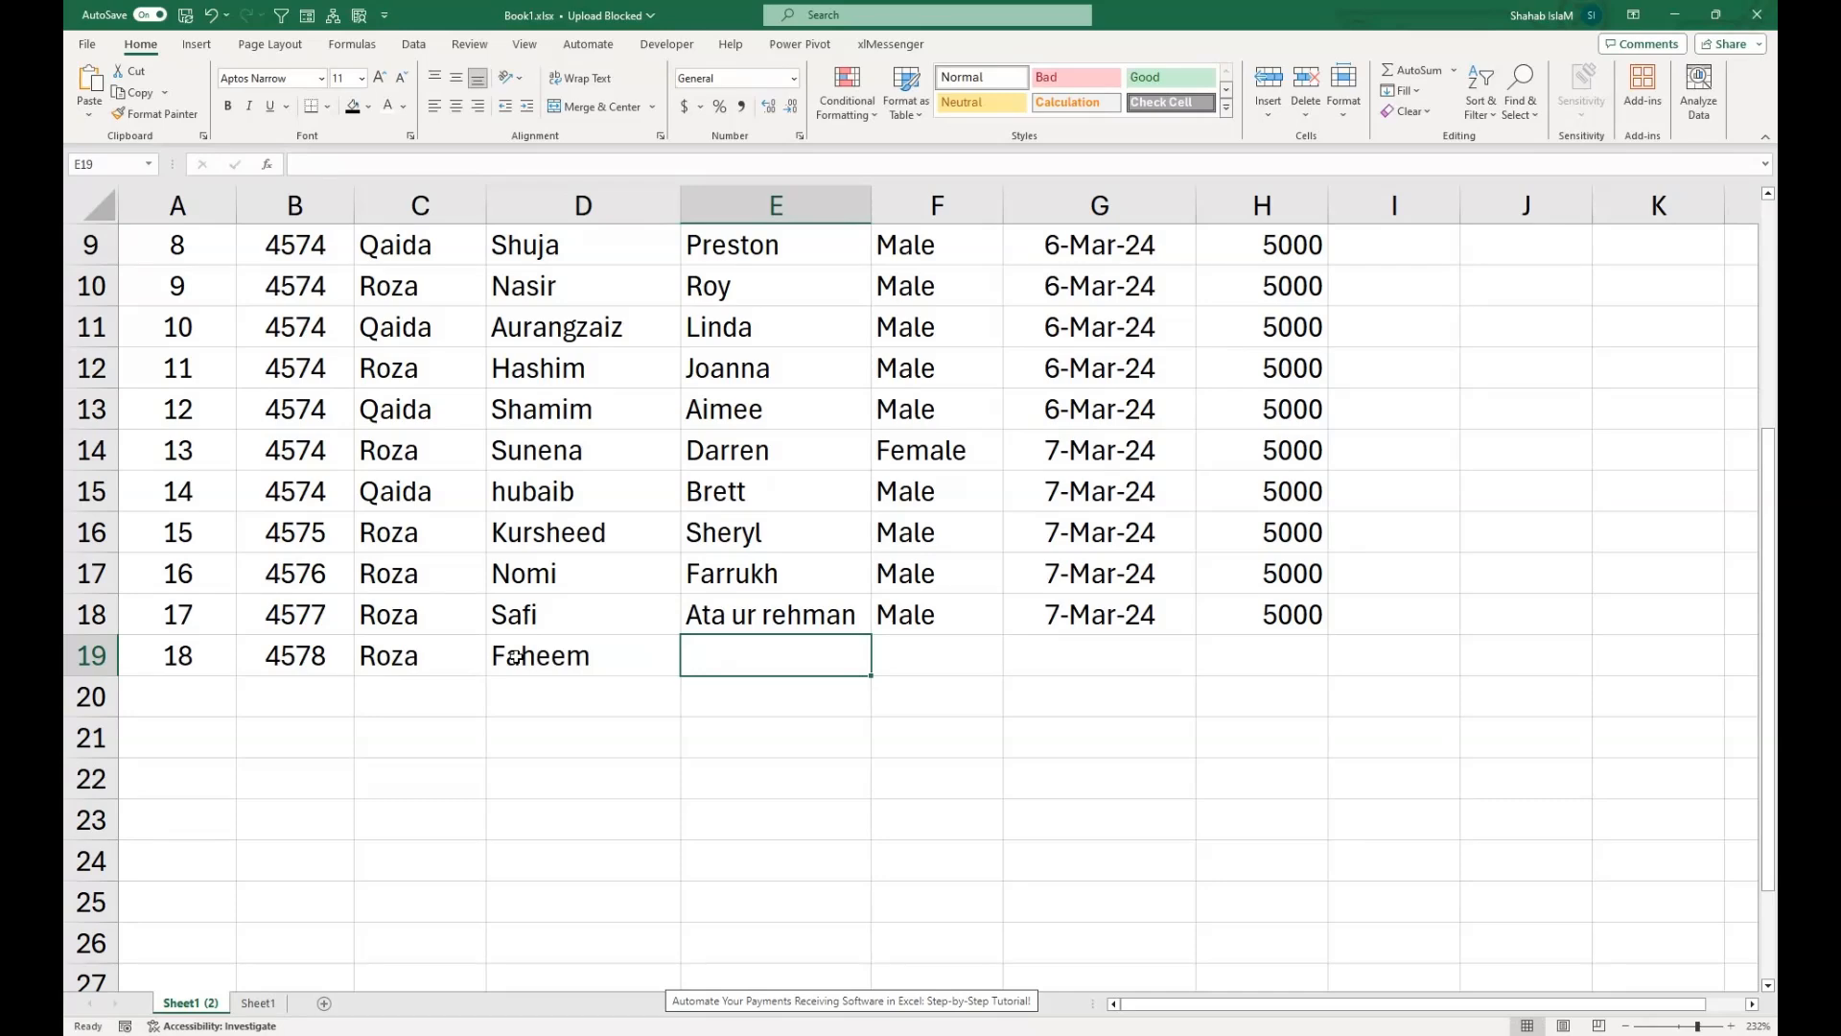
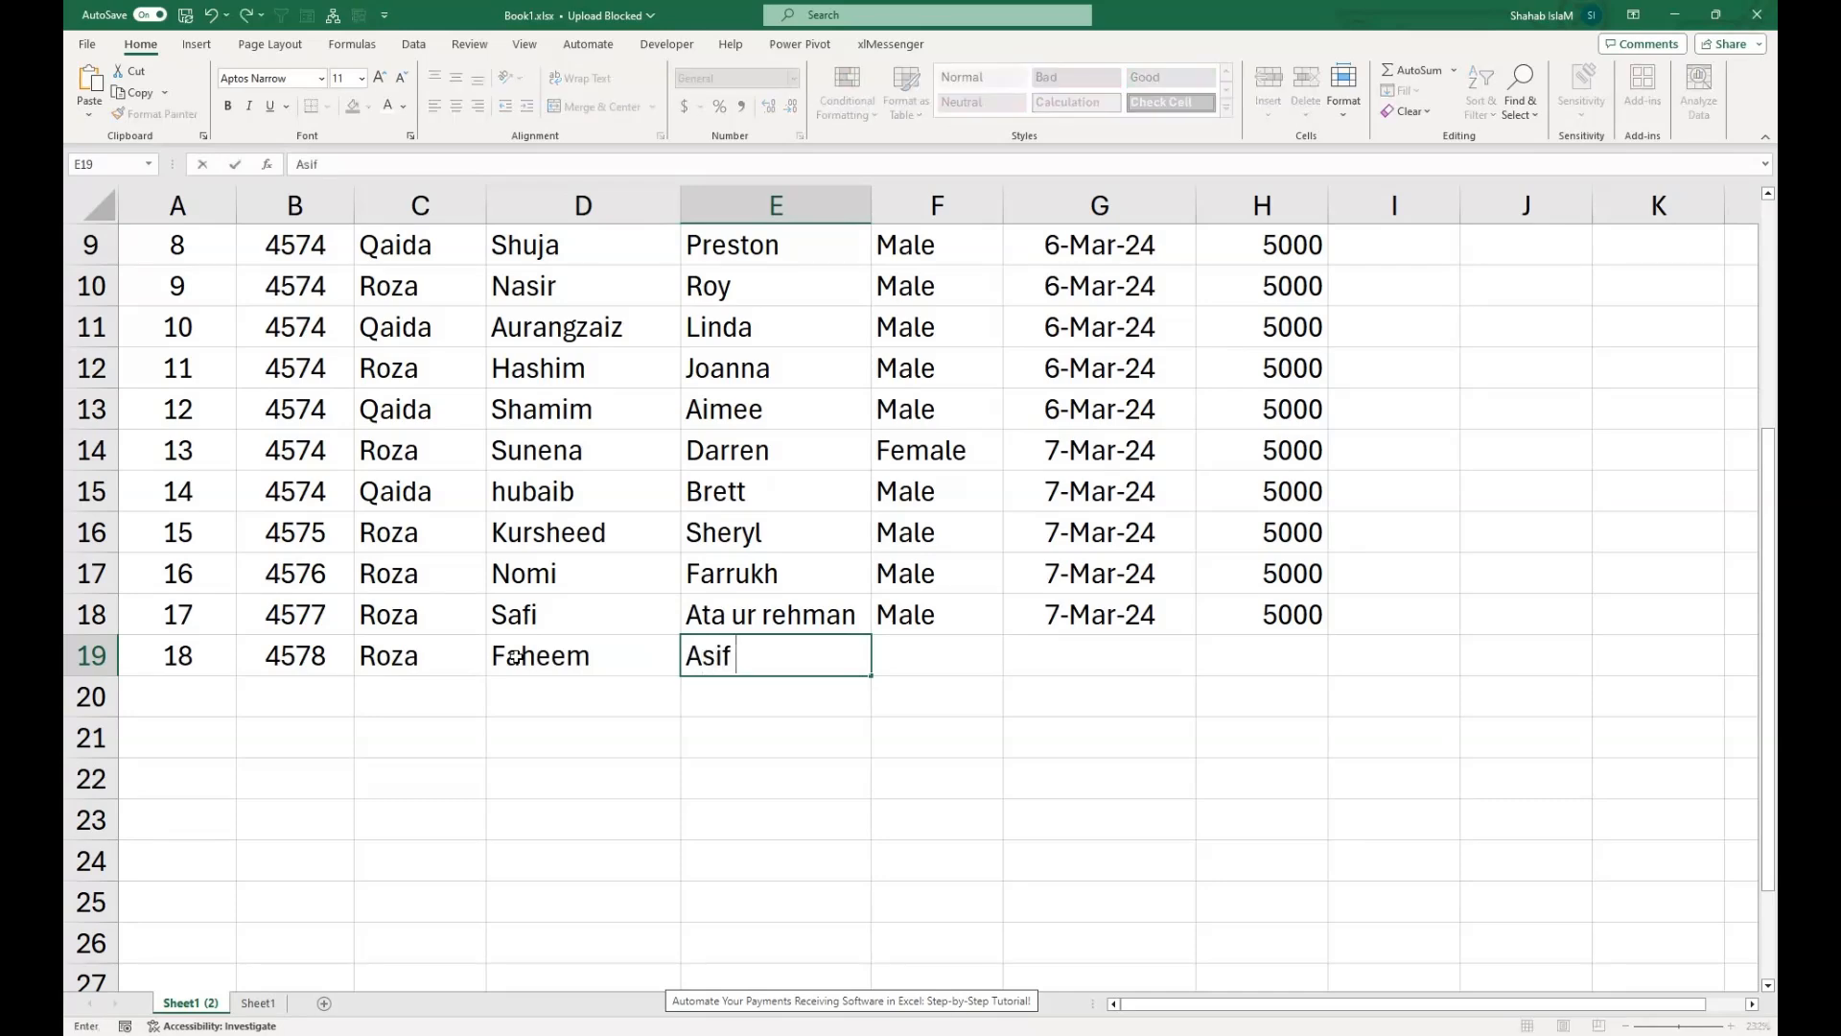
key("Tab")
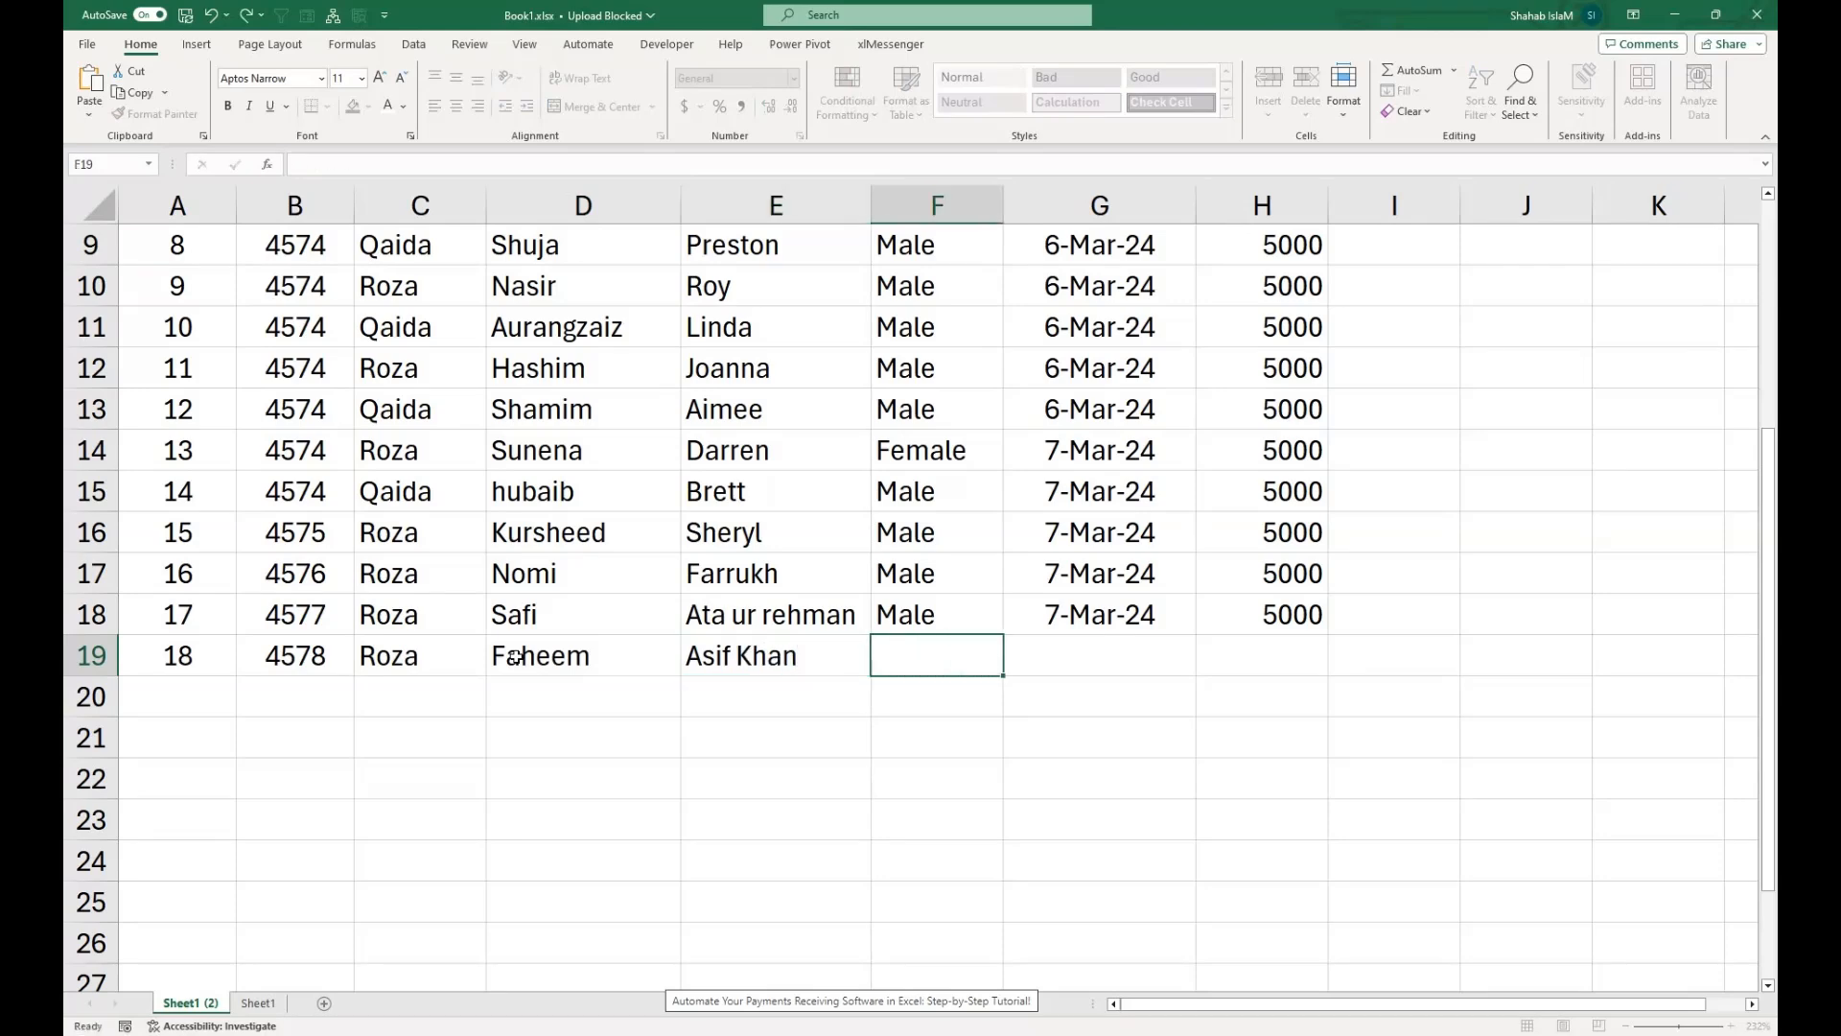
Copy the gender Male, the date 7-Mar-24 and the fee 5000 from row 18 down into F19:H19.
key("Up")
key("shift+Down")
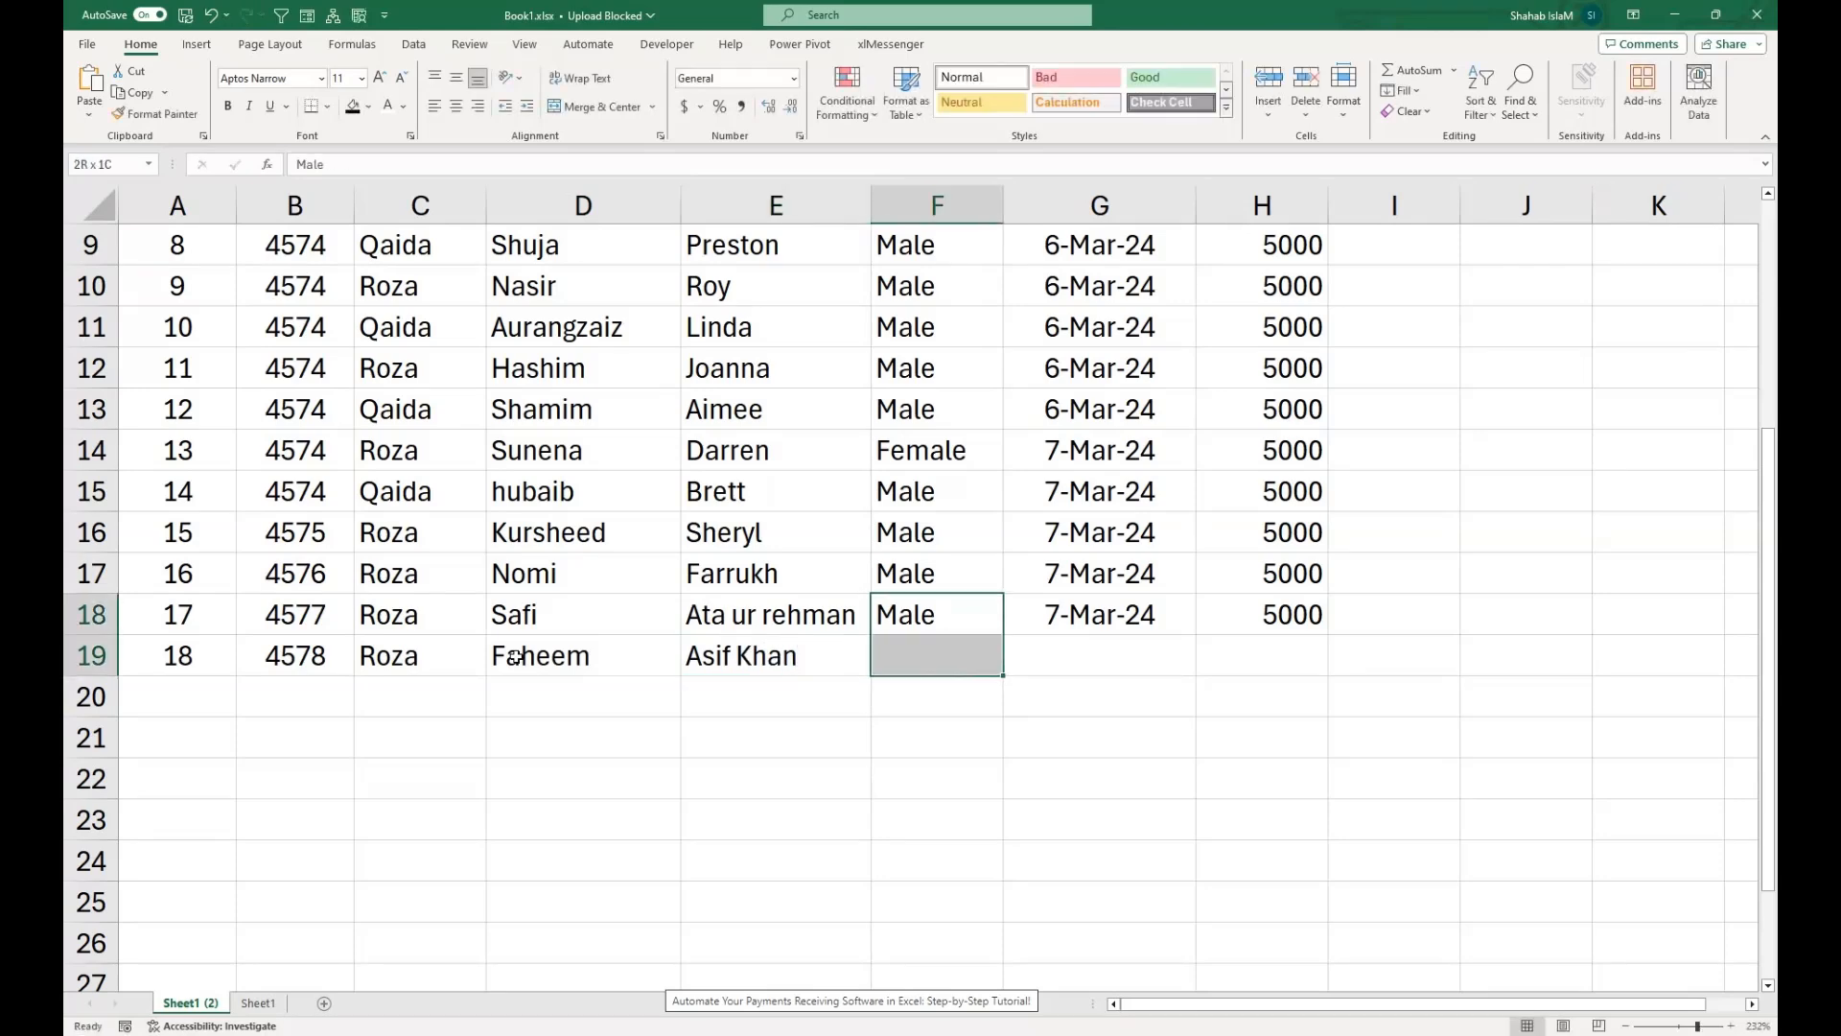
key("ctrl+d")
key("Right")
key("shift+Right")
key("shift+Down")
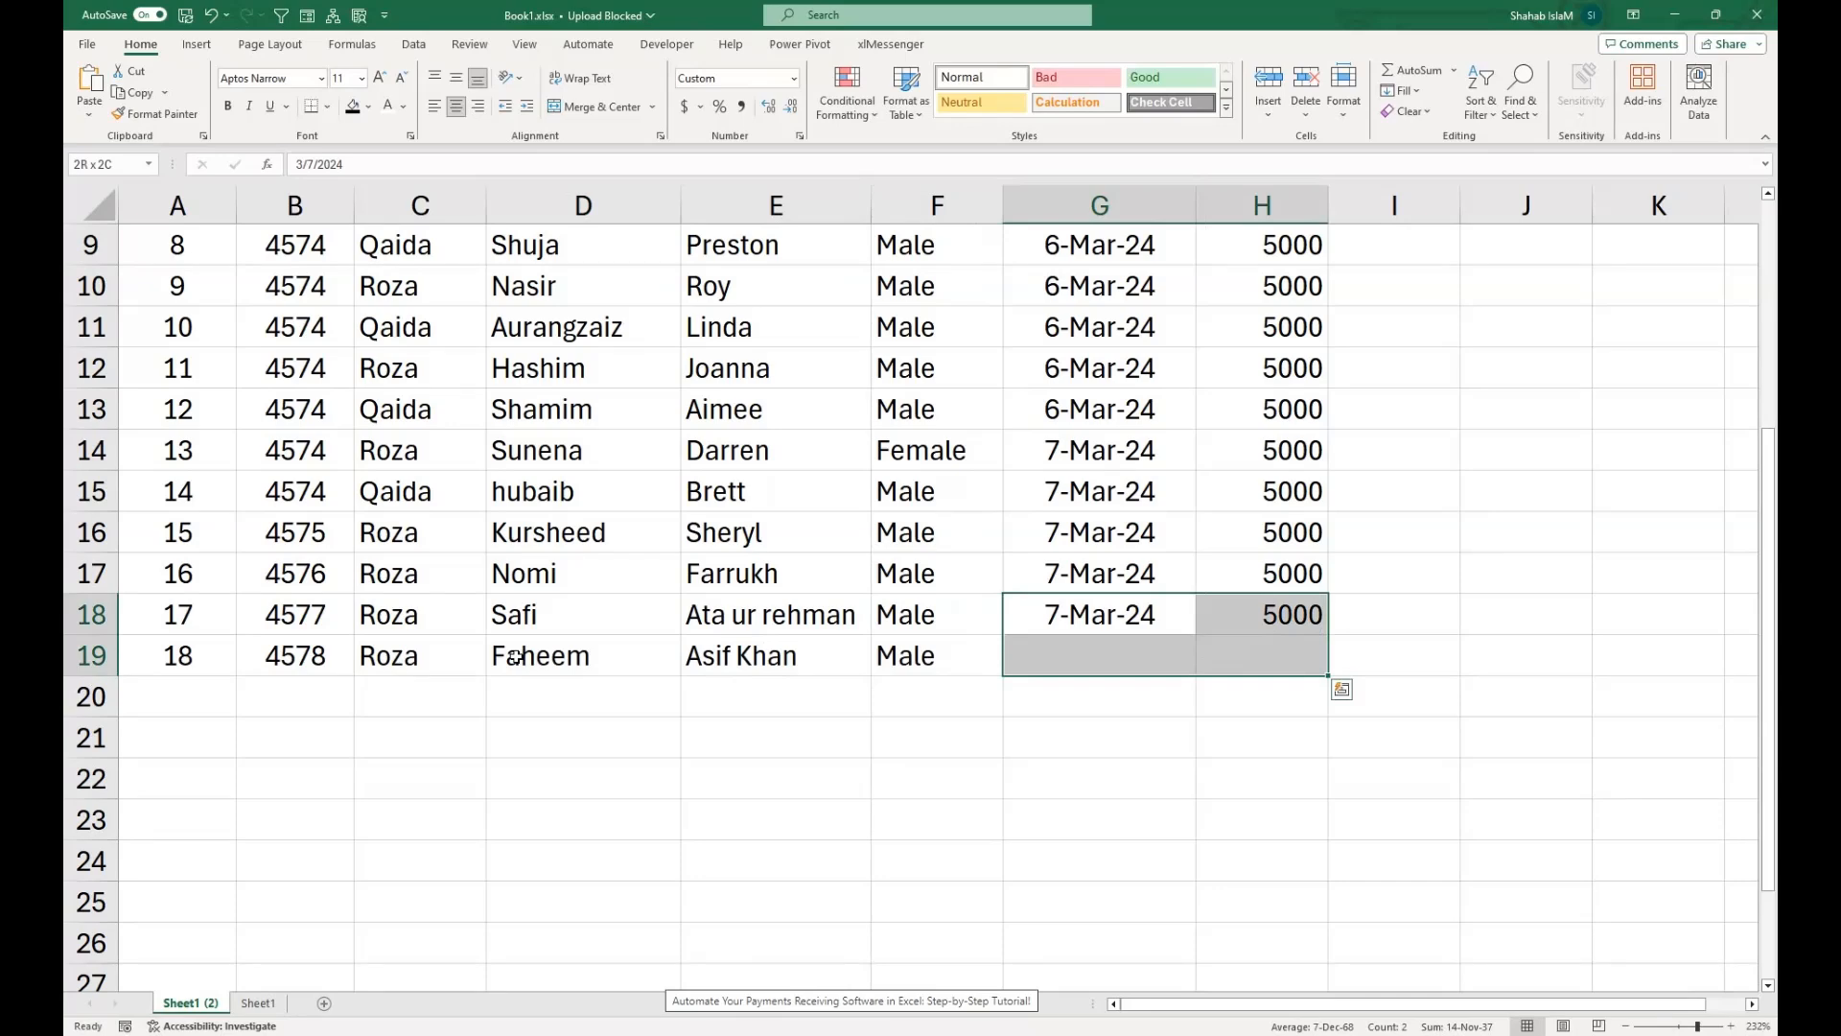
key("ctrl+d")
left_click(196, 661)
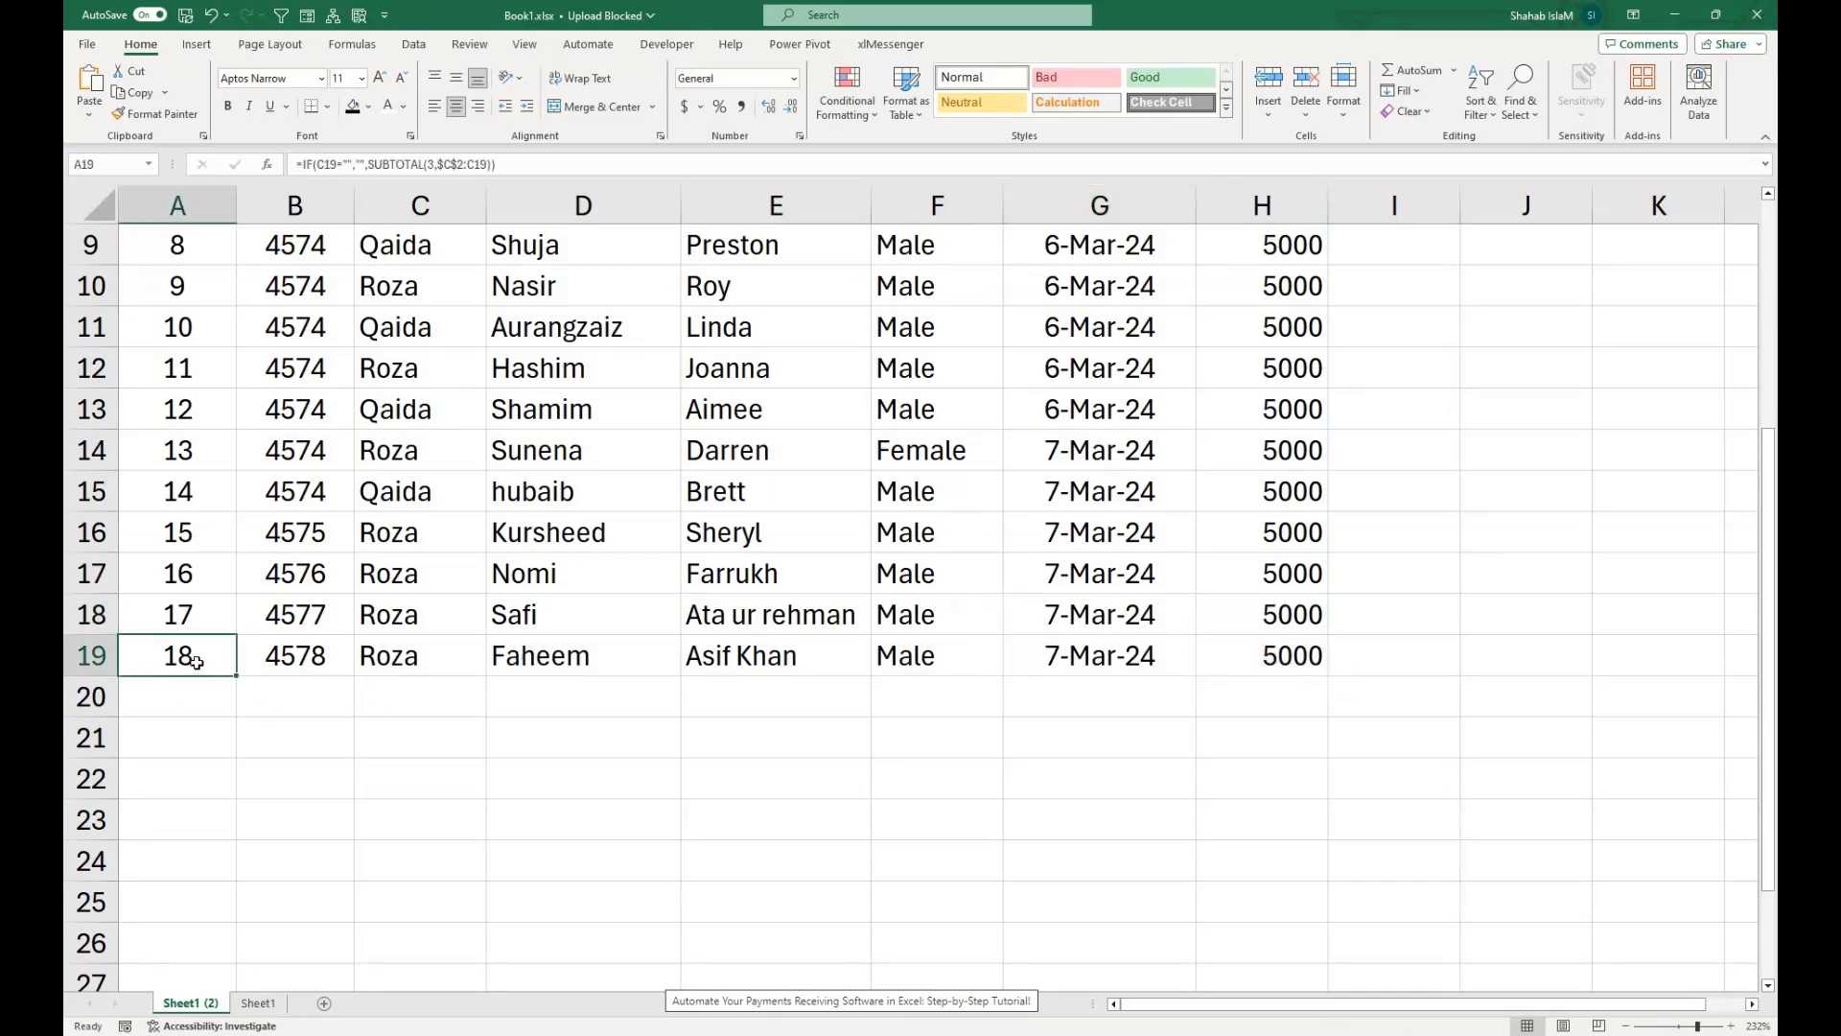
Filter the Class column to show only Qaida to check how the serial numbers adapt.
left_click_drag(371, 506, 370, 103)
left_click(477, 284)
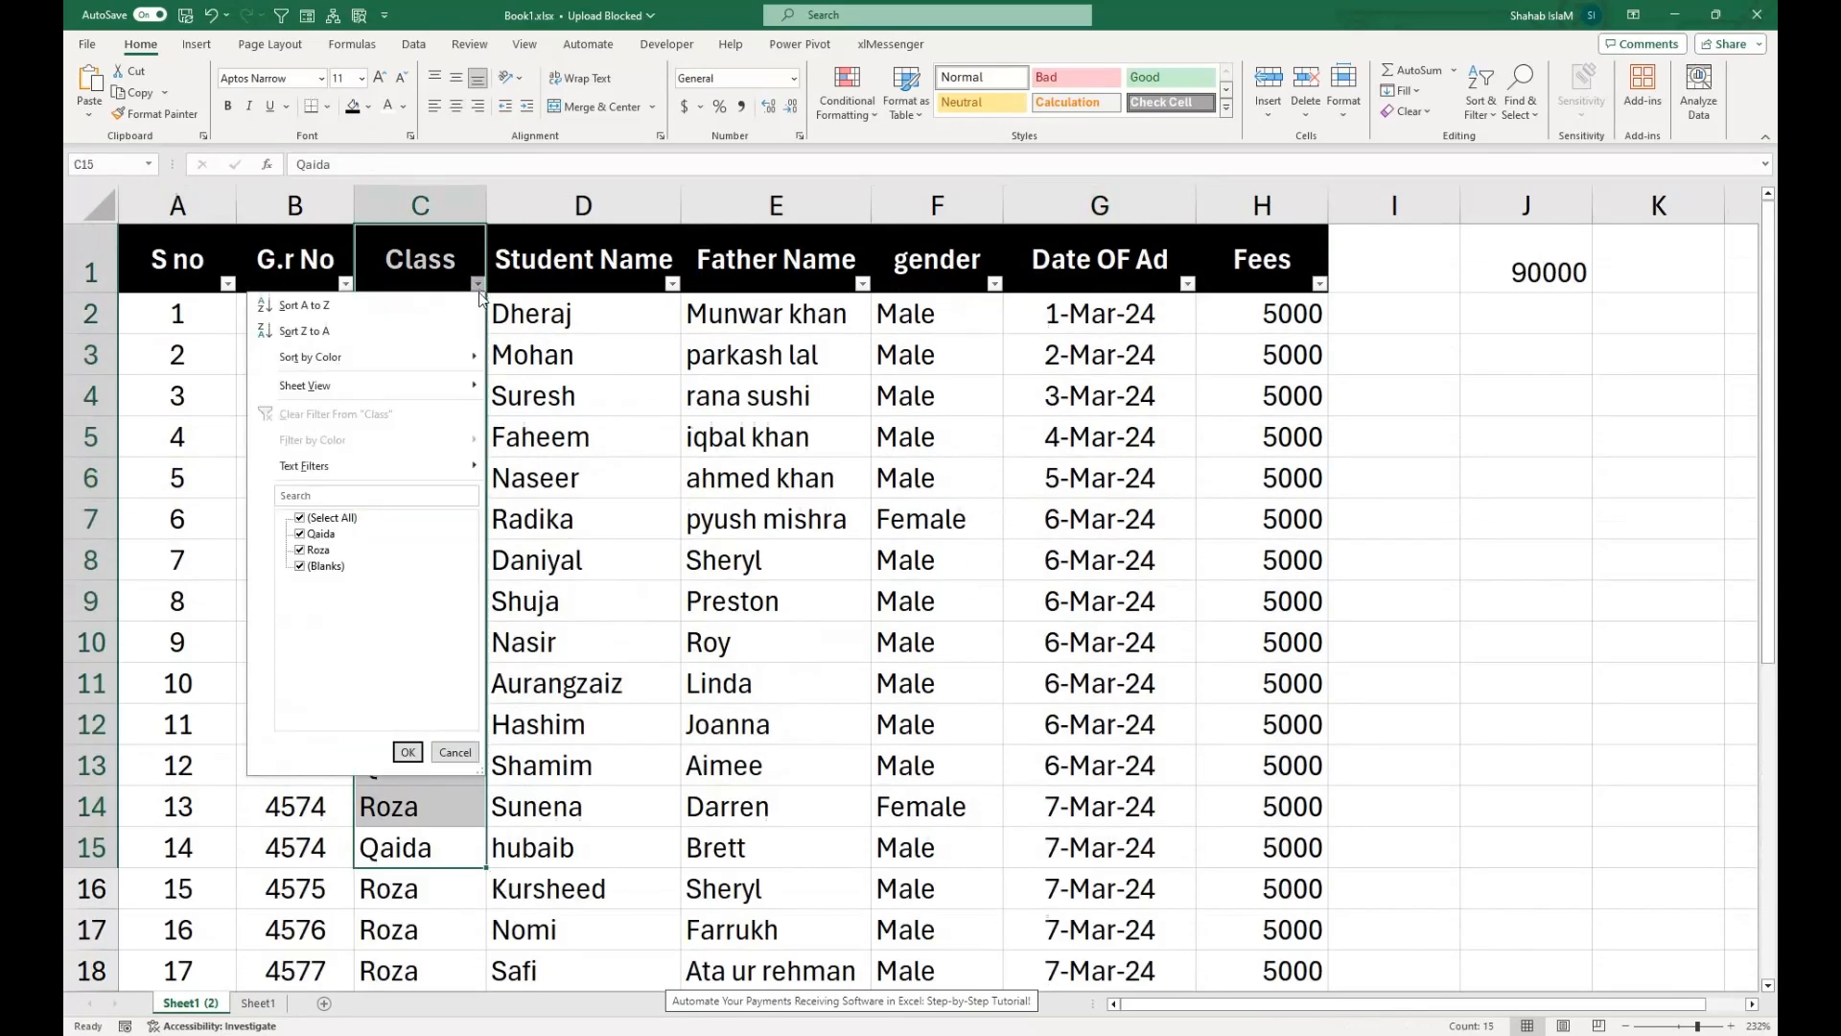
left_click(301, 518)
left_click(300, 534)
left_click(408, 752)
left_click(402, 479)
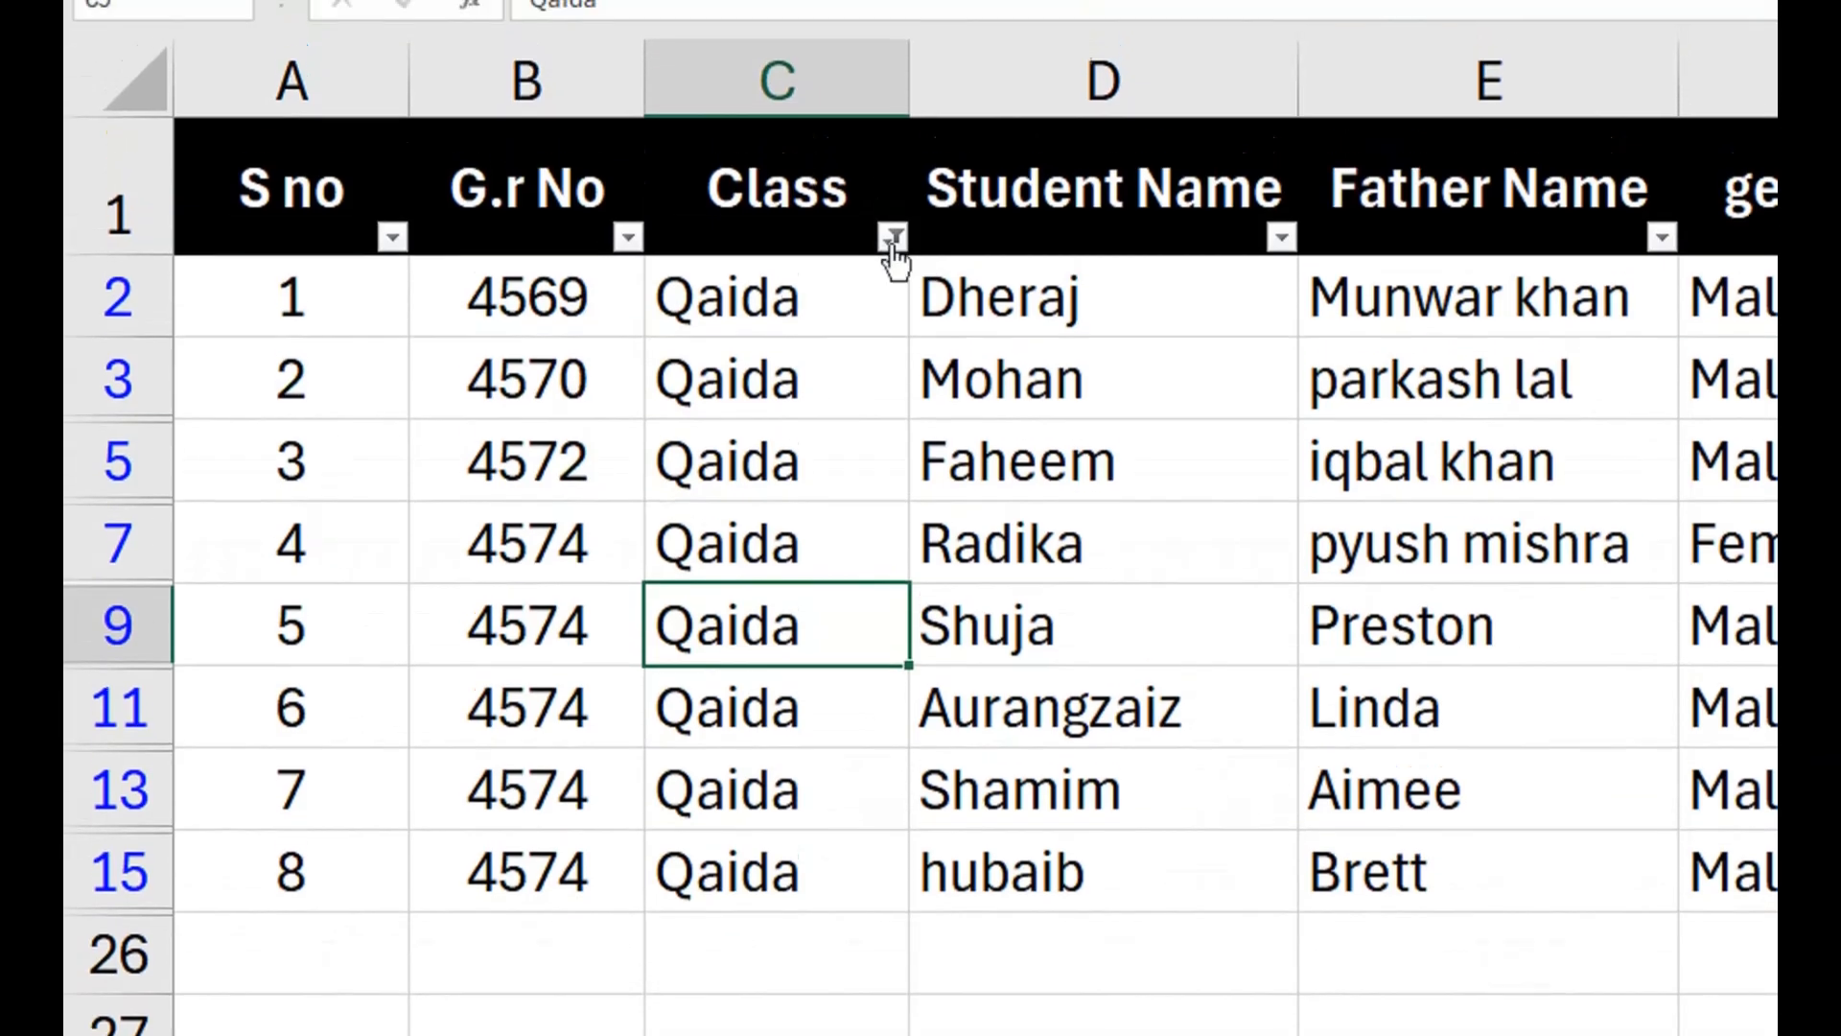
Change the Class filter to show only Roza instead of Qaida.
left_click(892, 158)
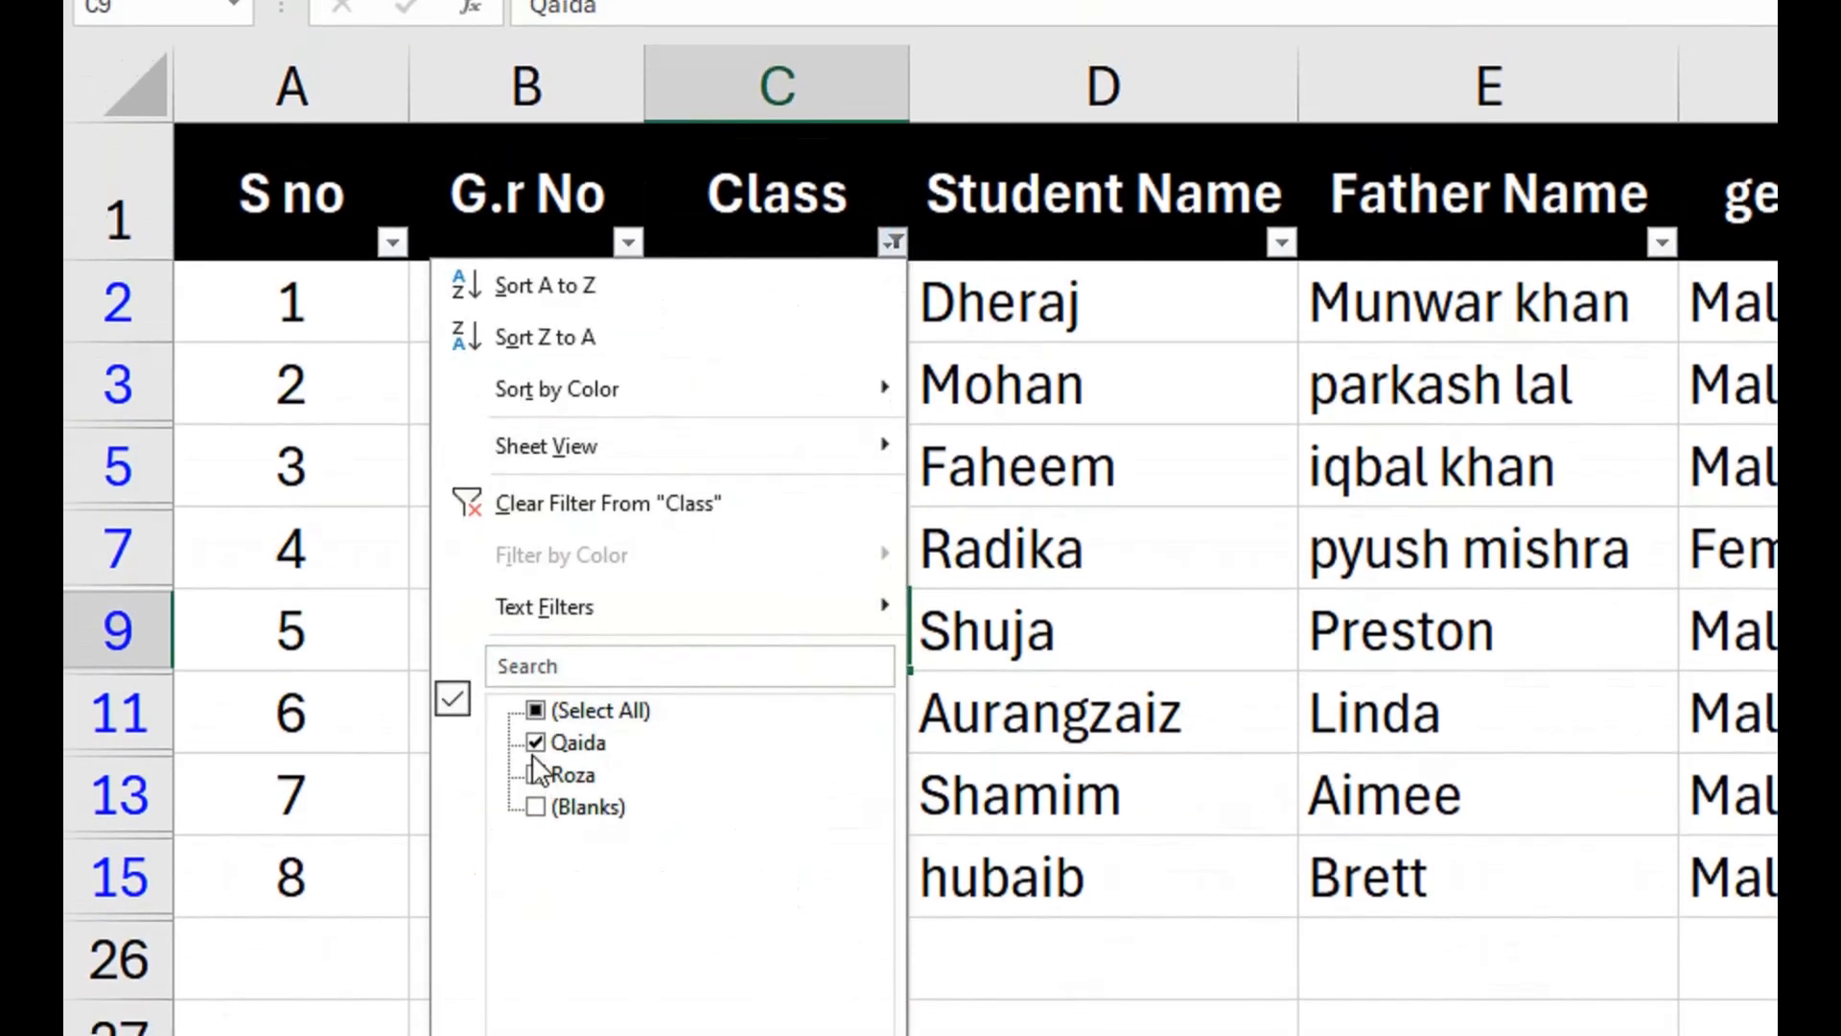
left_click(535, 724)
left_click(535, 788)
left_click(535, 709)
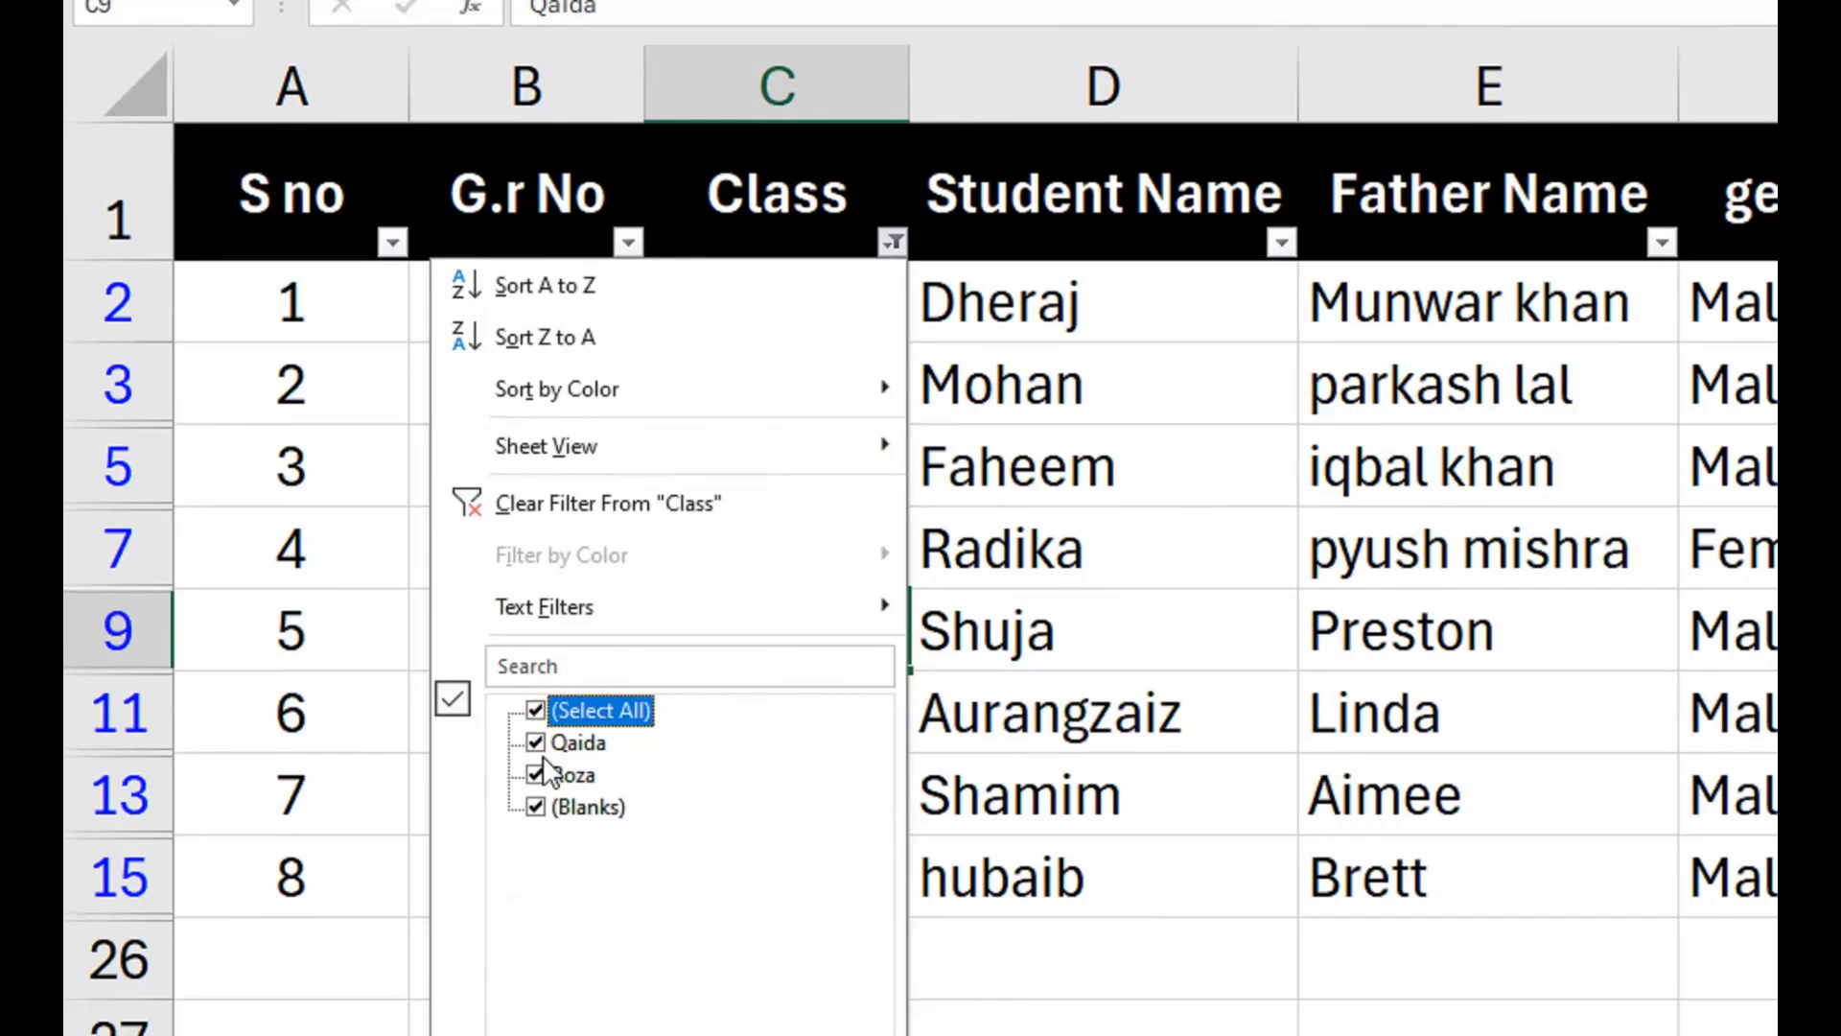
left_click(535, 709)
left_click(535, 775)
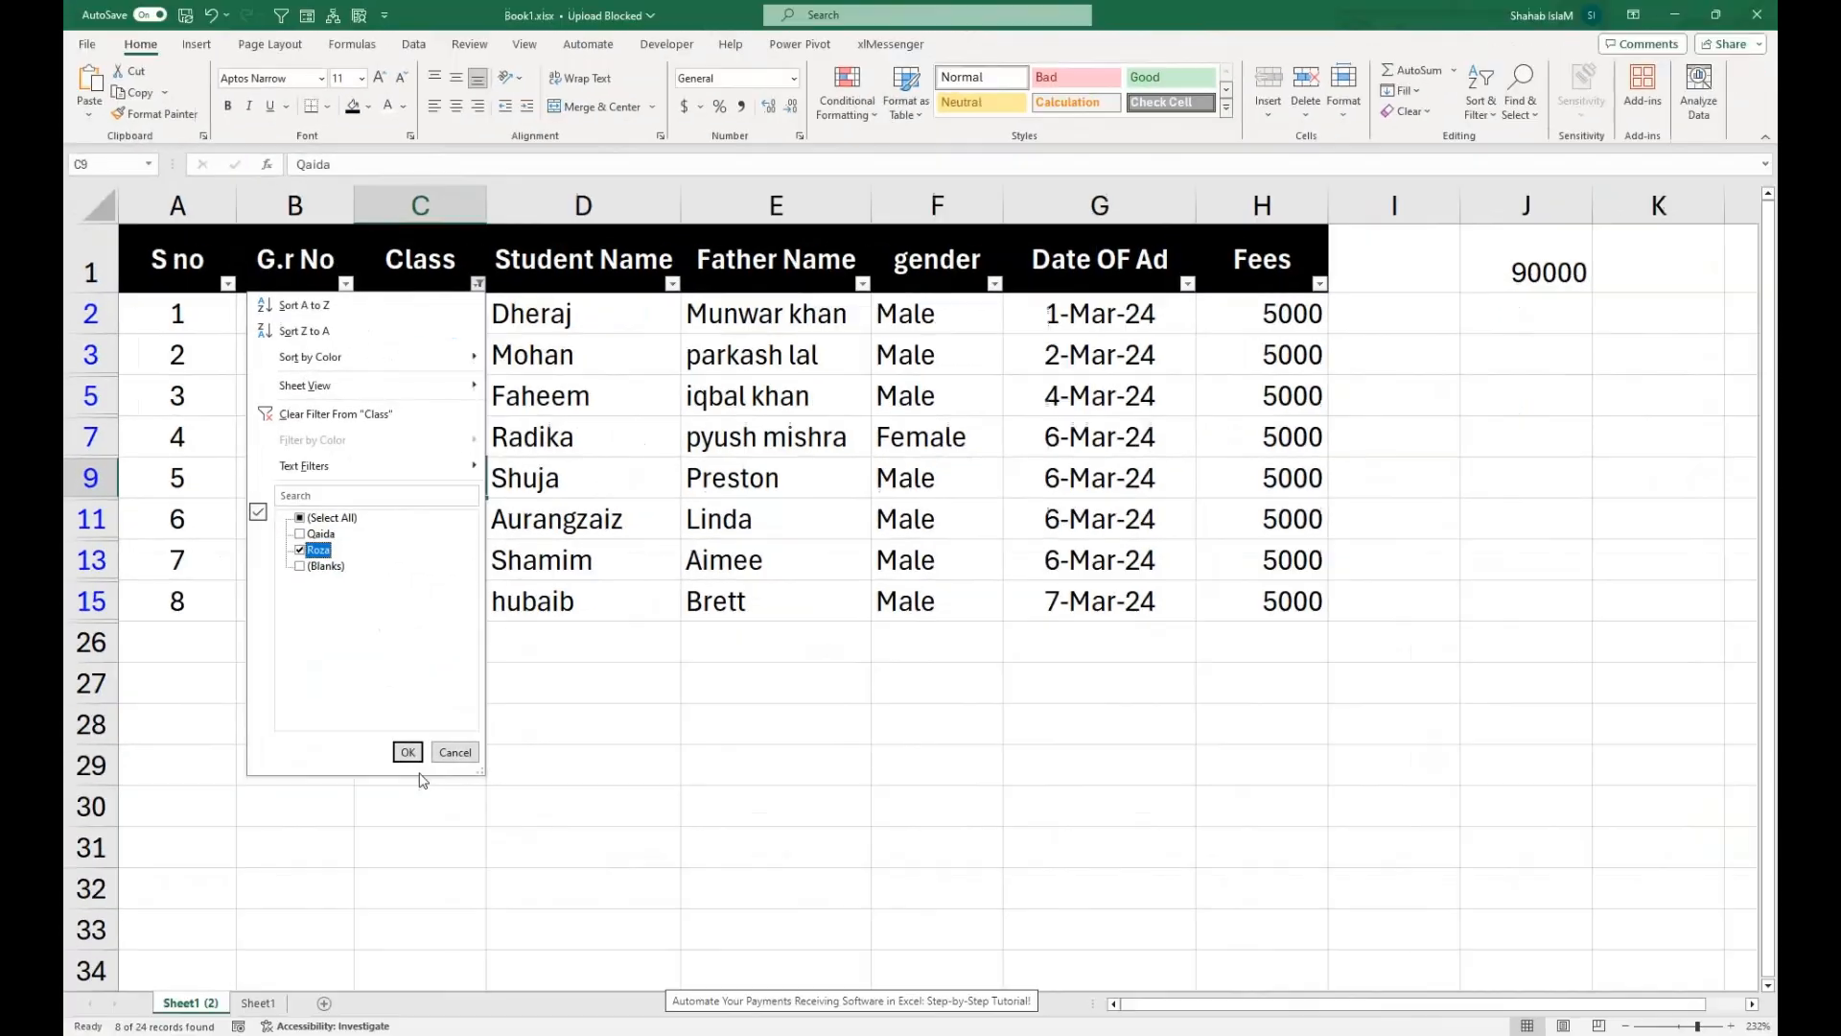
left_click(398, 748)
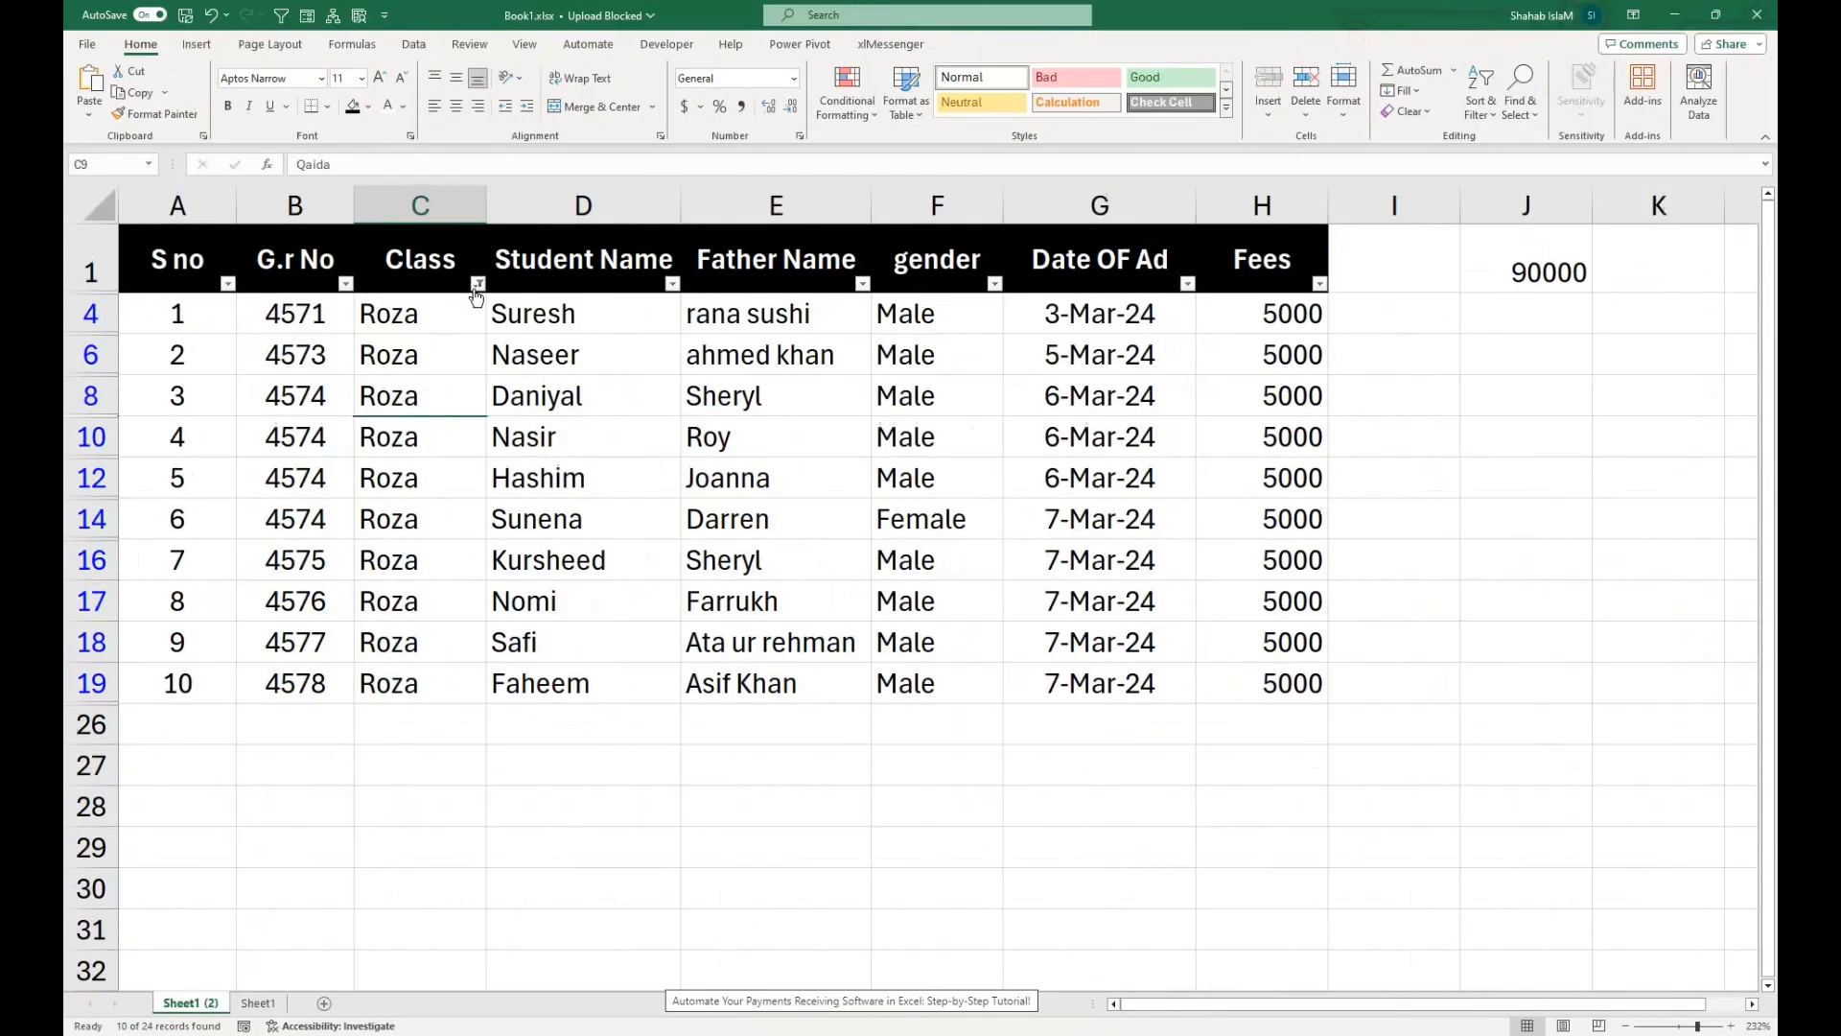
Show the records of all classes again by reselecting every value in the Class filter.
left_click(478, 283)
left_click(300, 535)
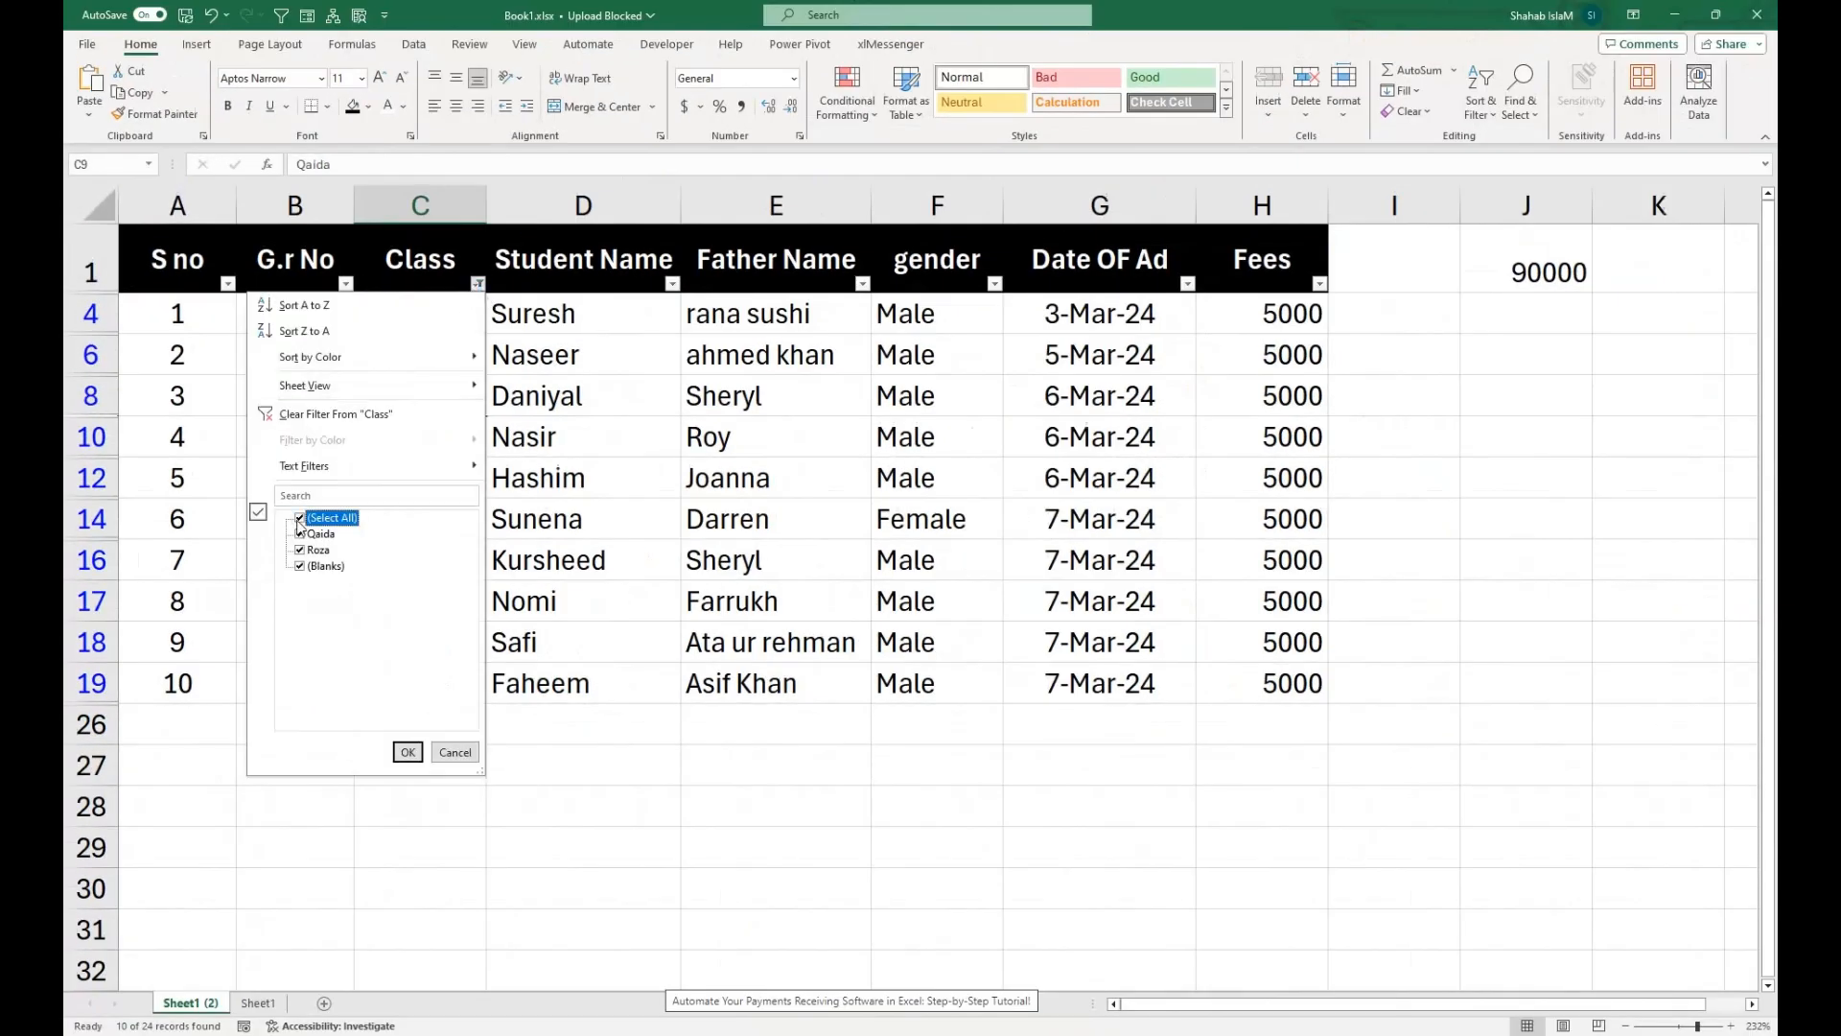
left_click(408, 752)
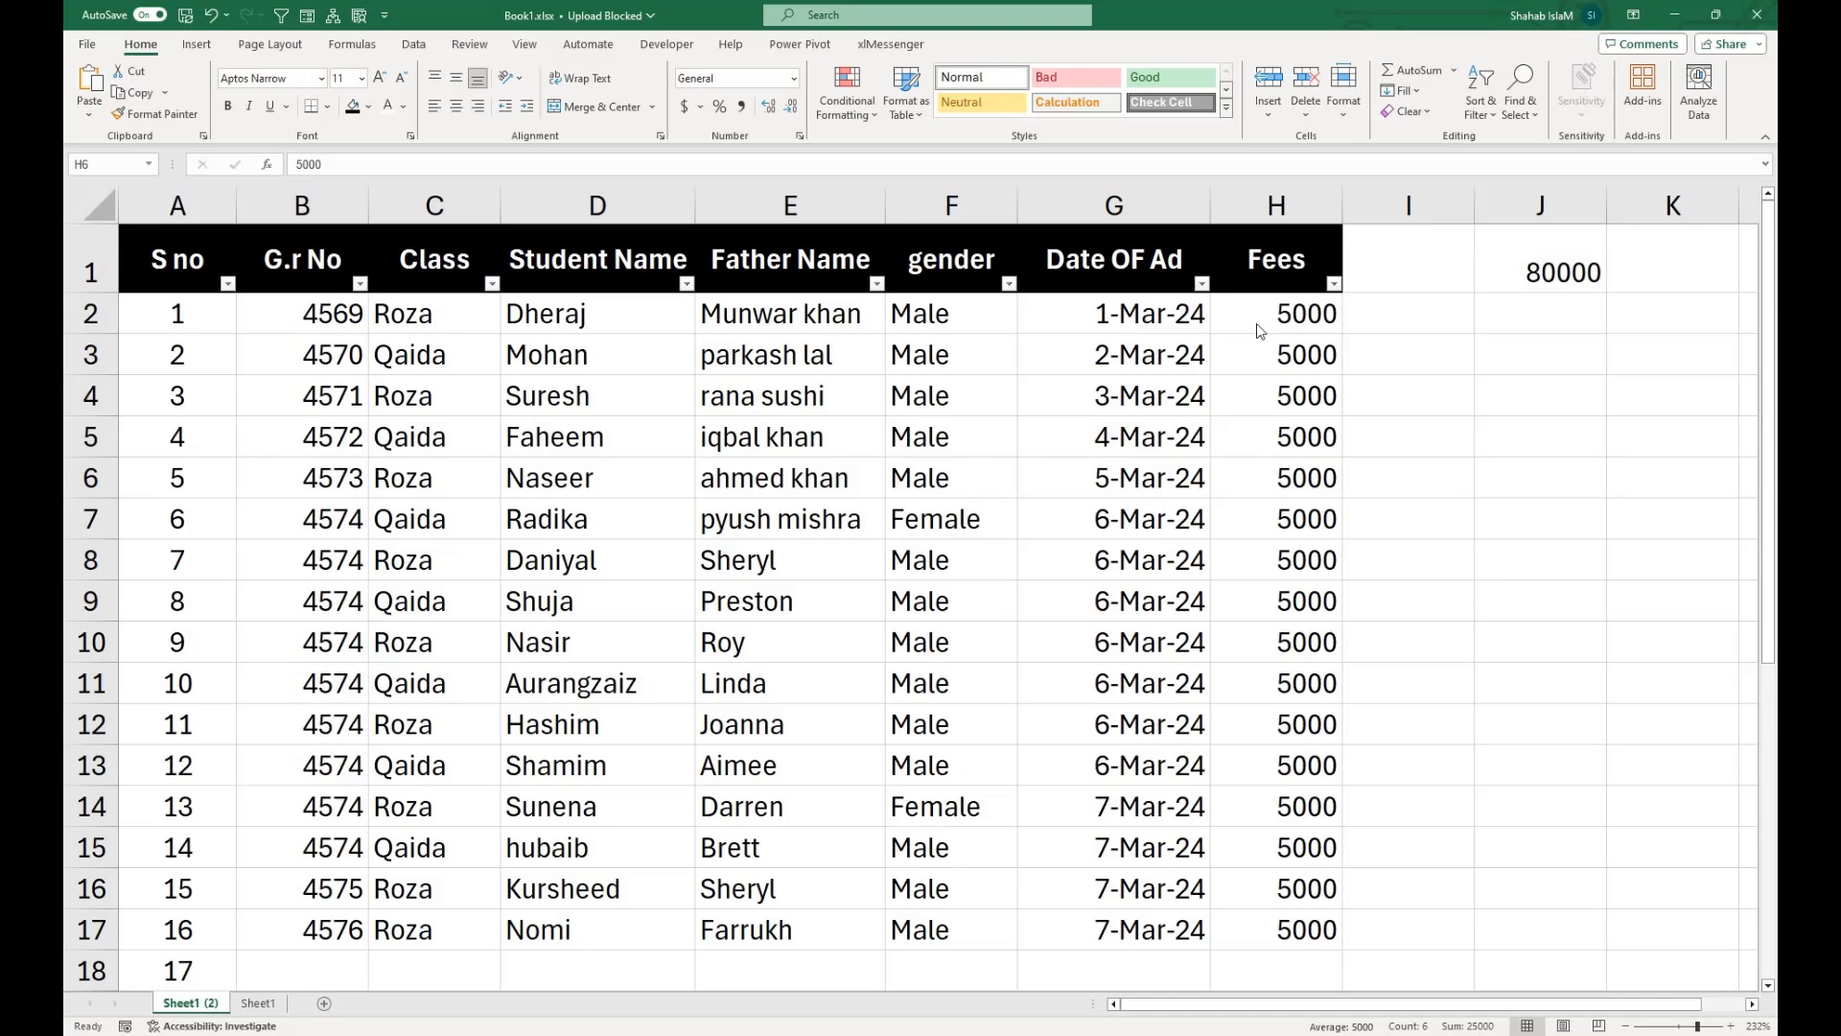
Examine the fees total formula in J1 without changing it.
left_click(1535, 273)
double_click(1531, 273)
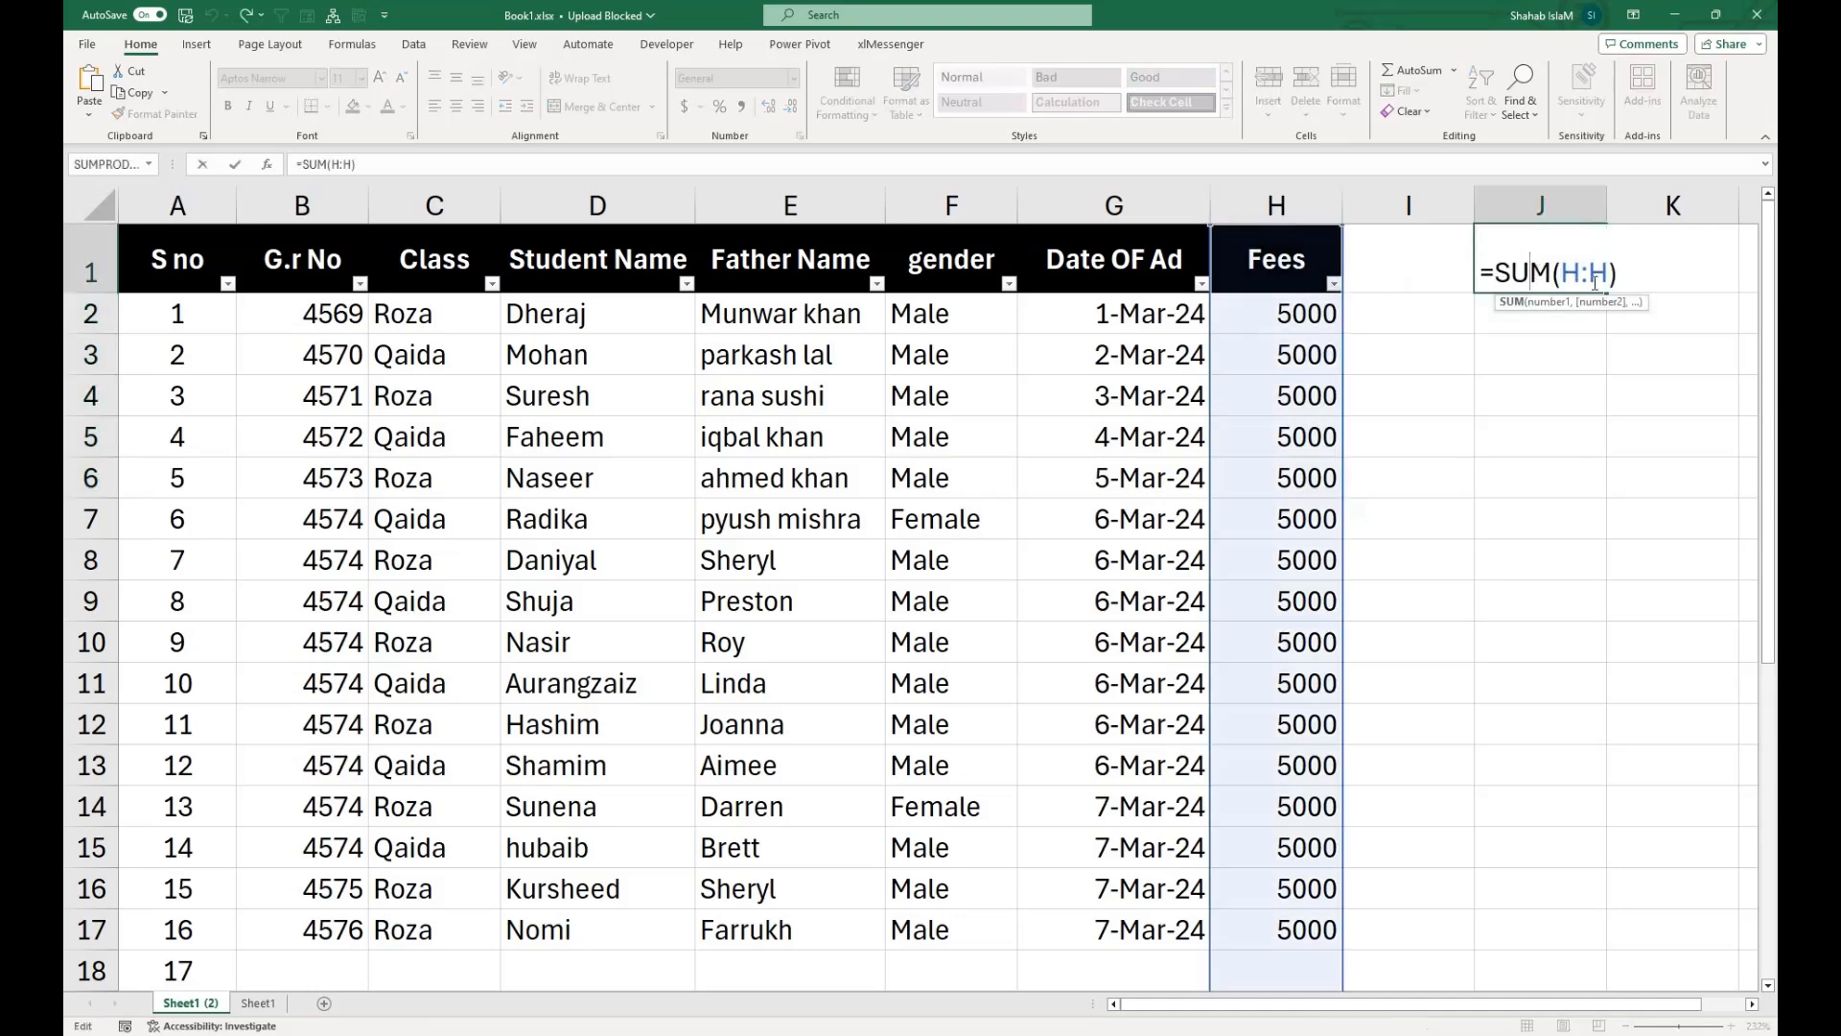
key("Return")
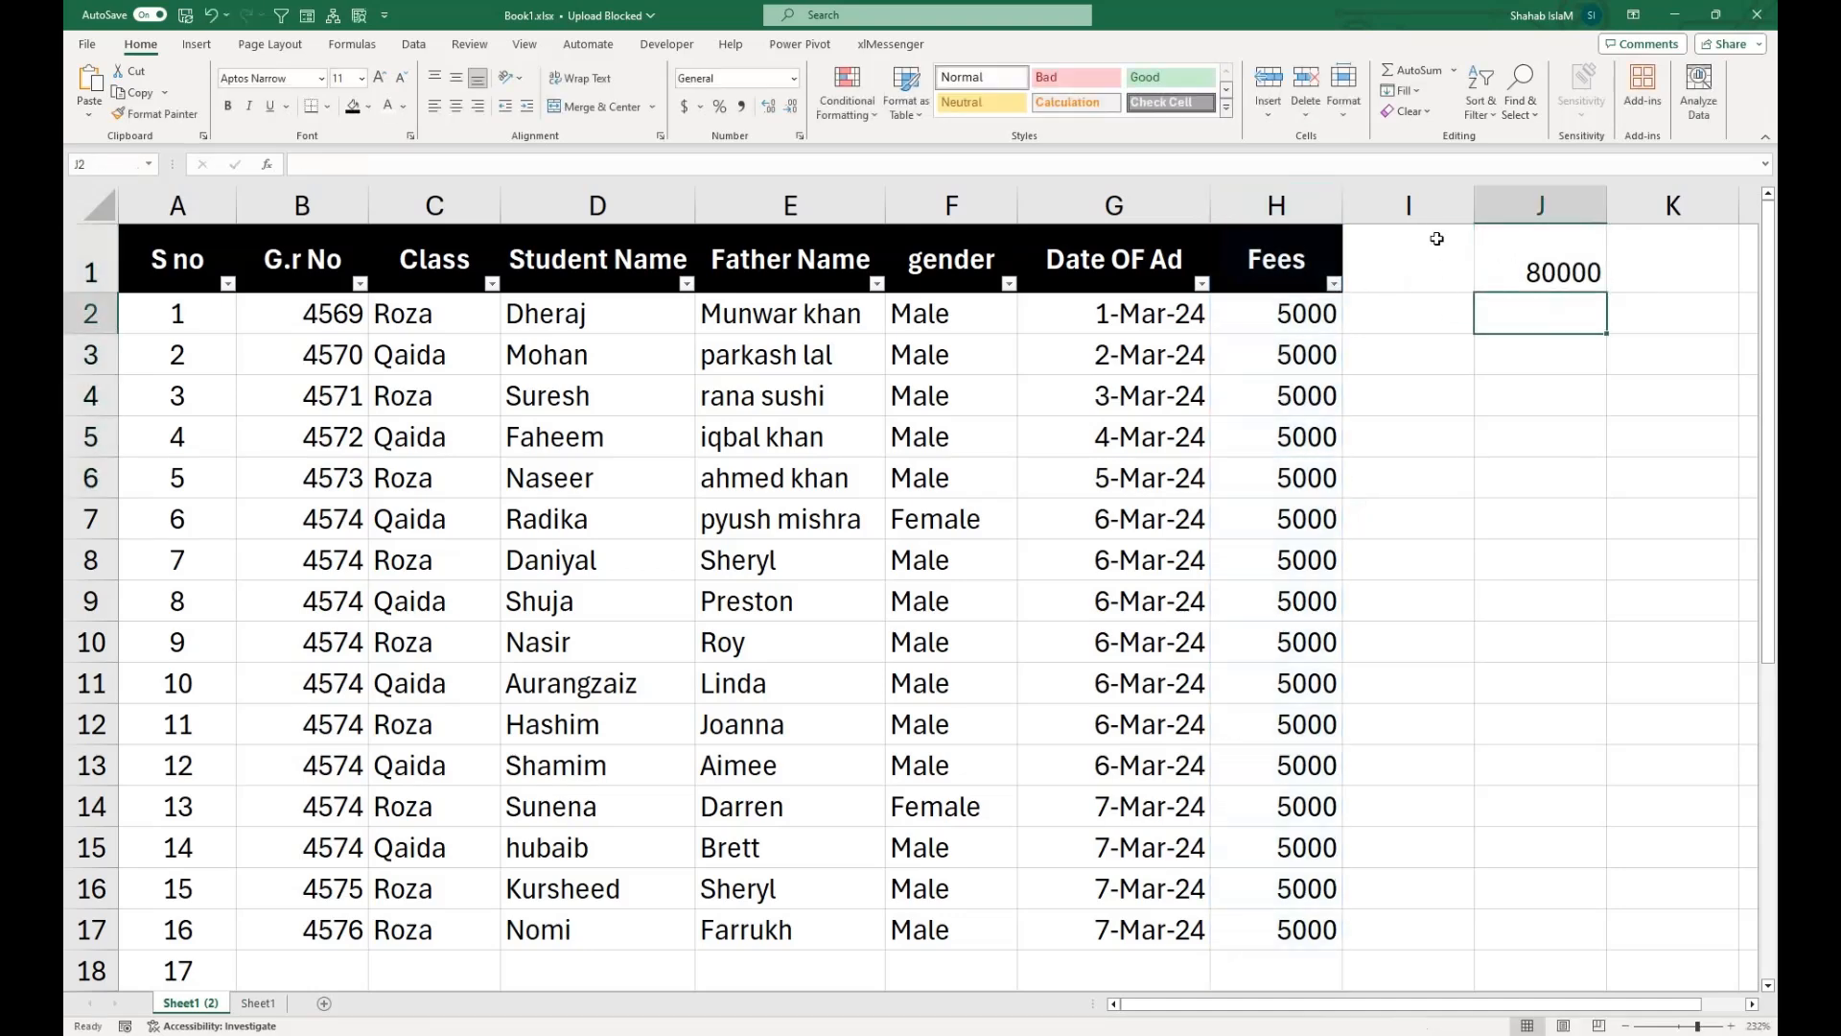
left_click(1515, 256)
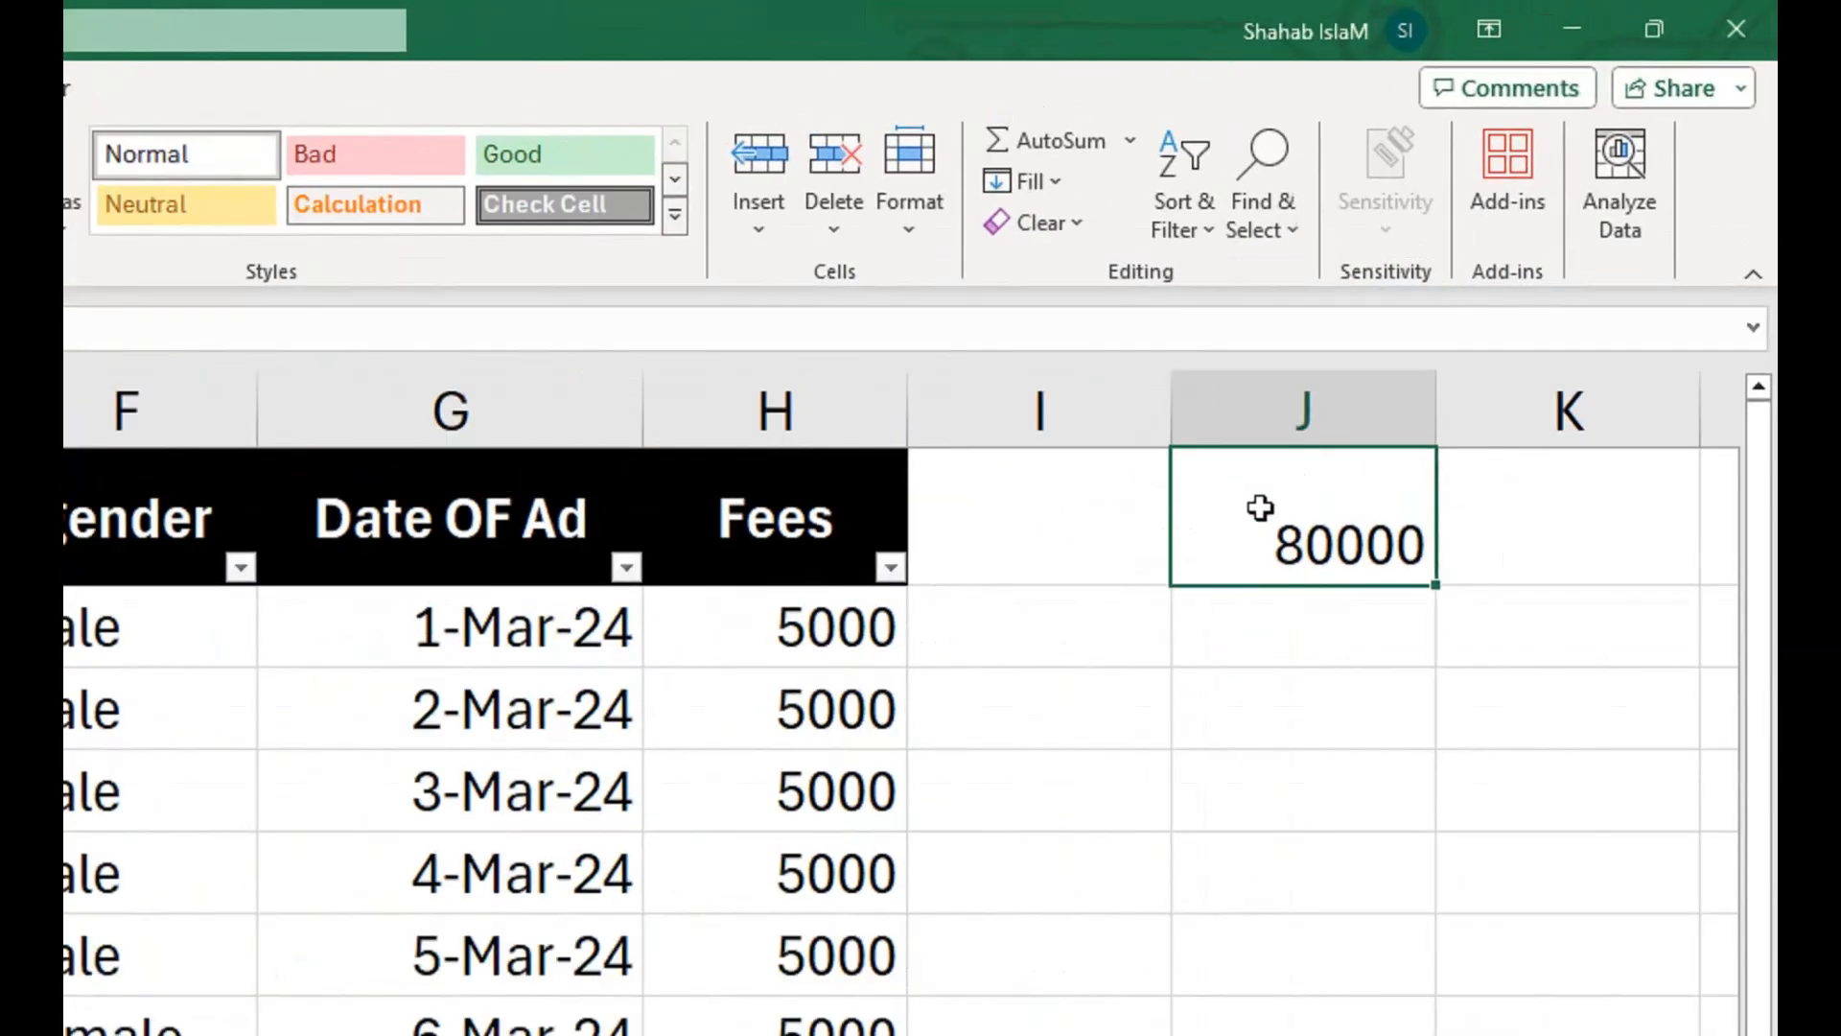
double_click(1519, 254)
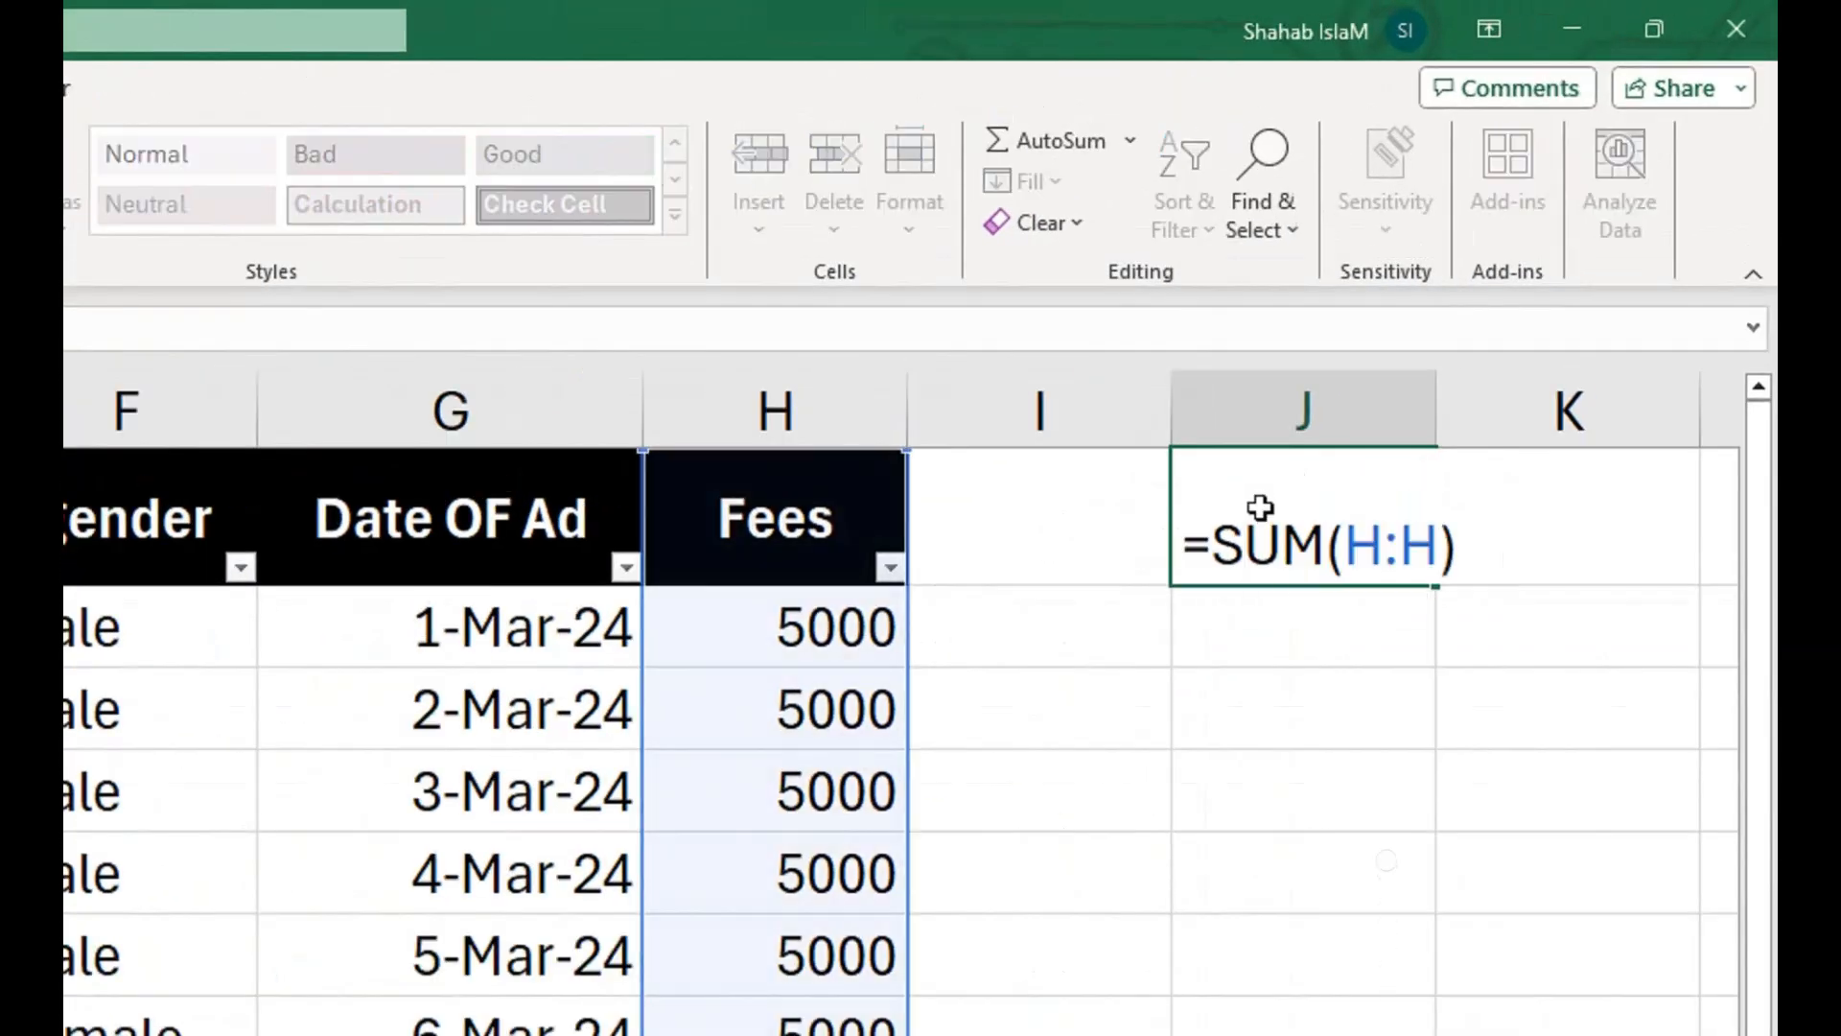
key("Return")
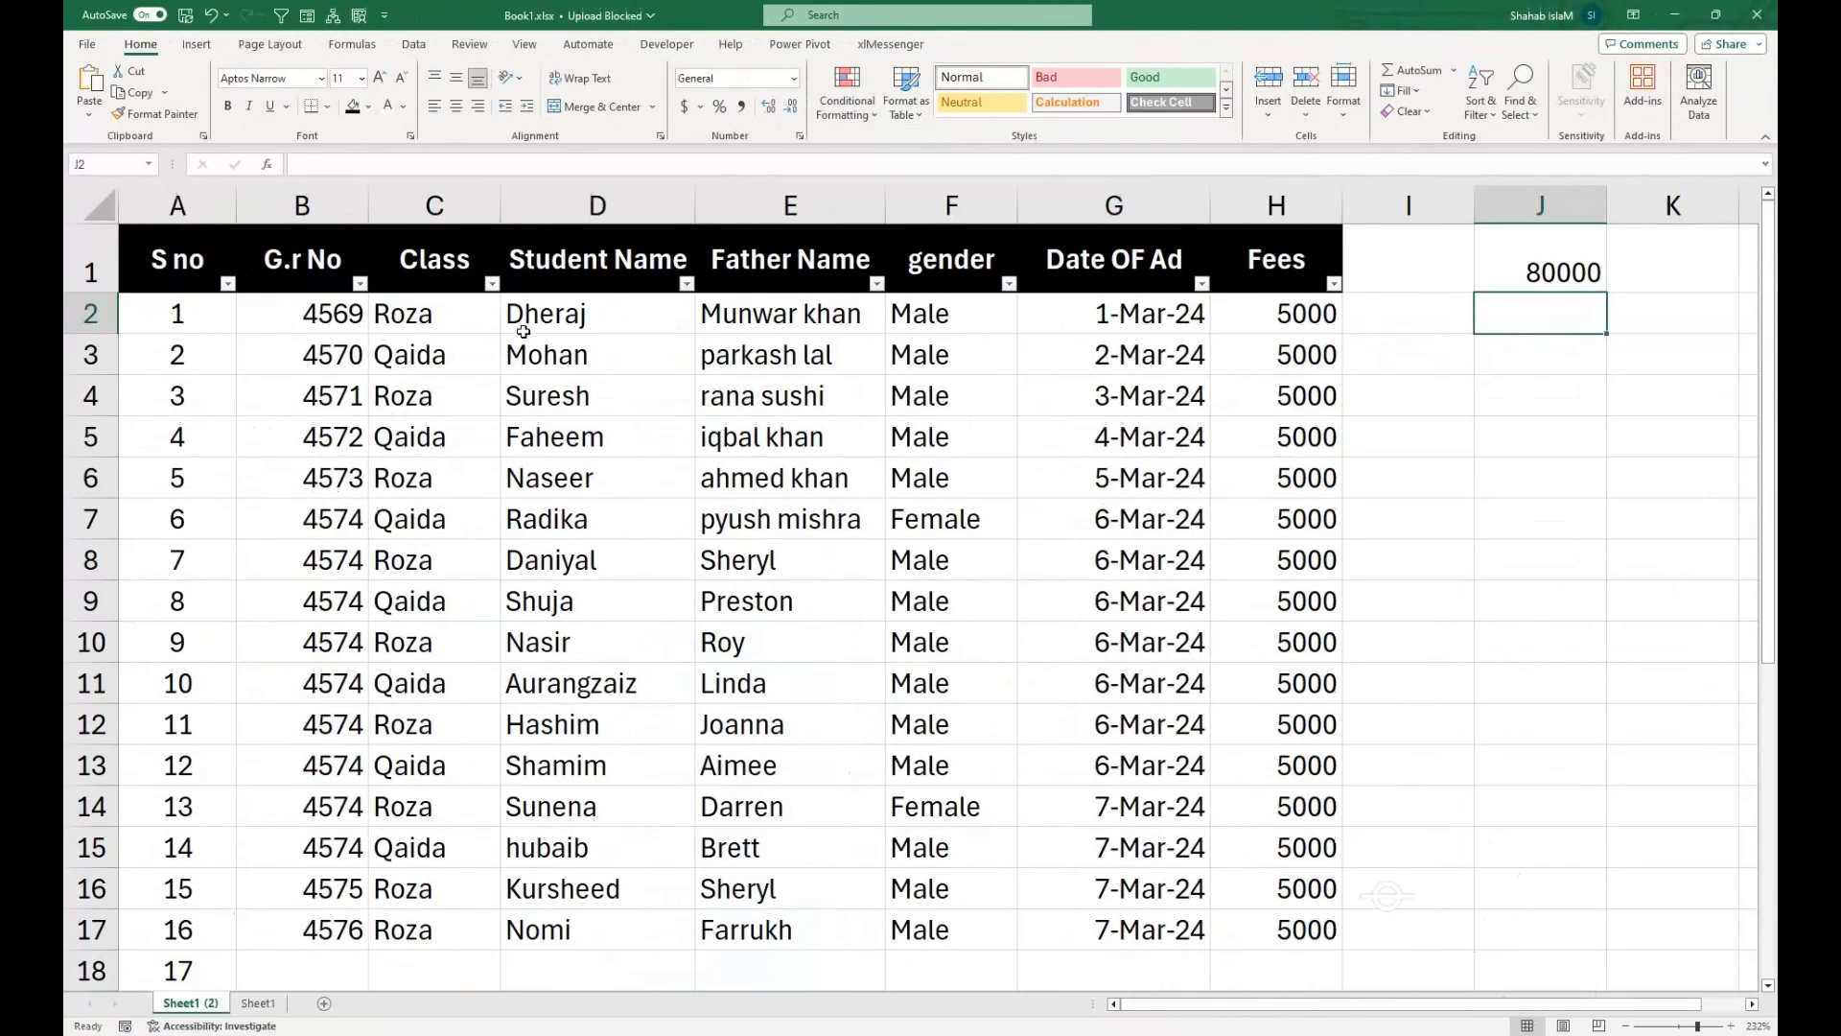
Filter the Class column to Qaida only and select the visible fees in H3:H15 to check their sum.
left_click(491, 284)
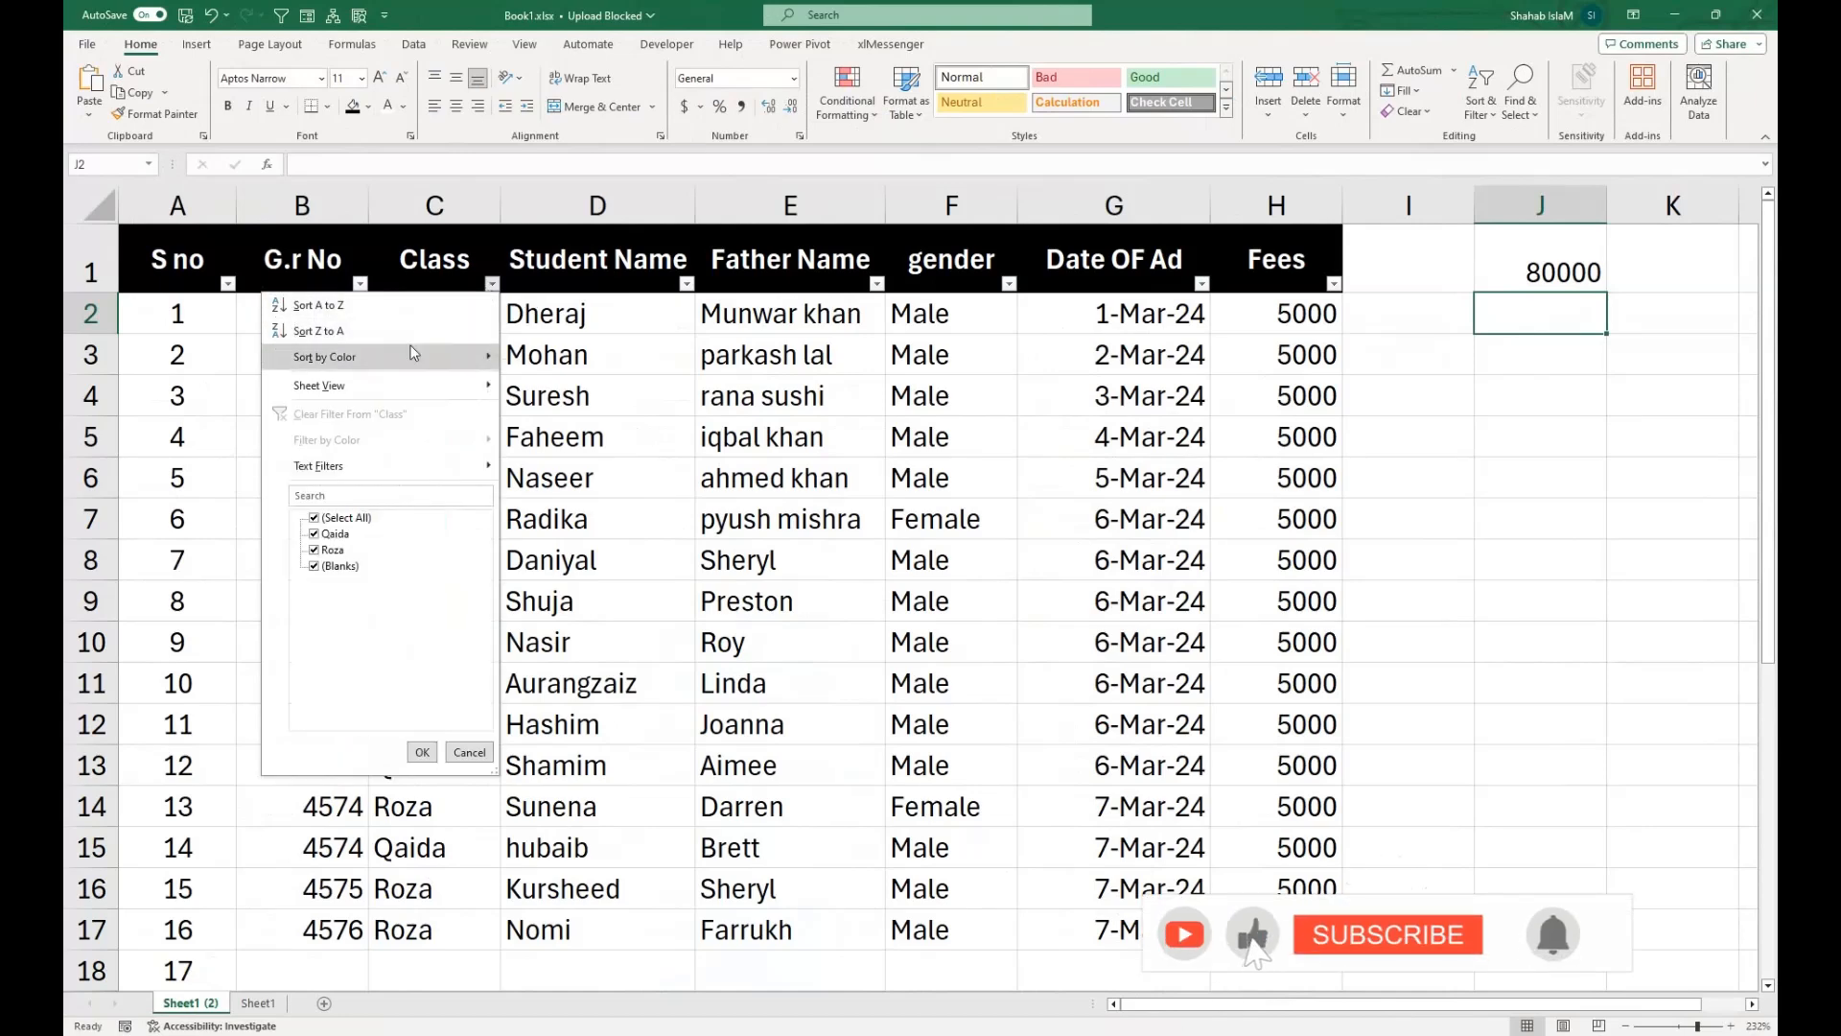
left_click(315, 518)
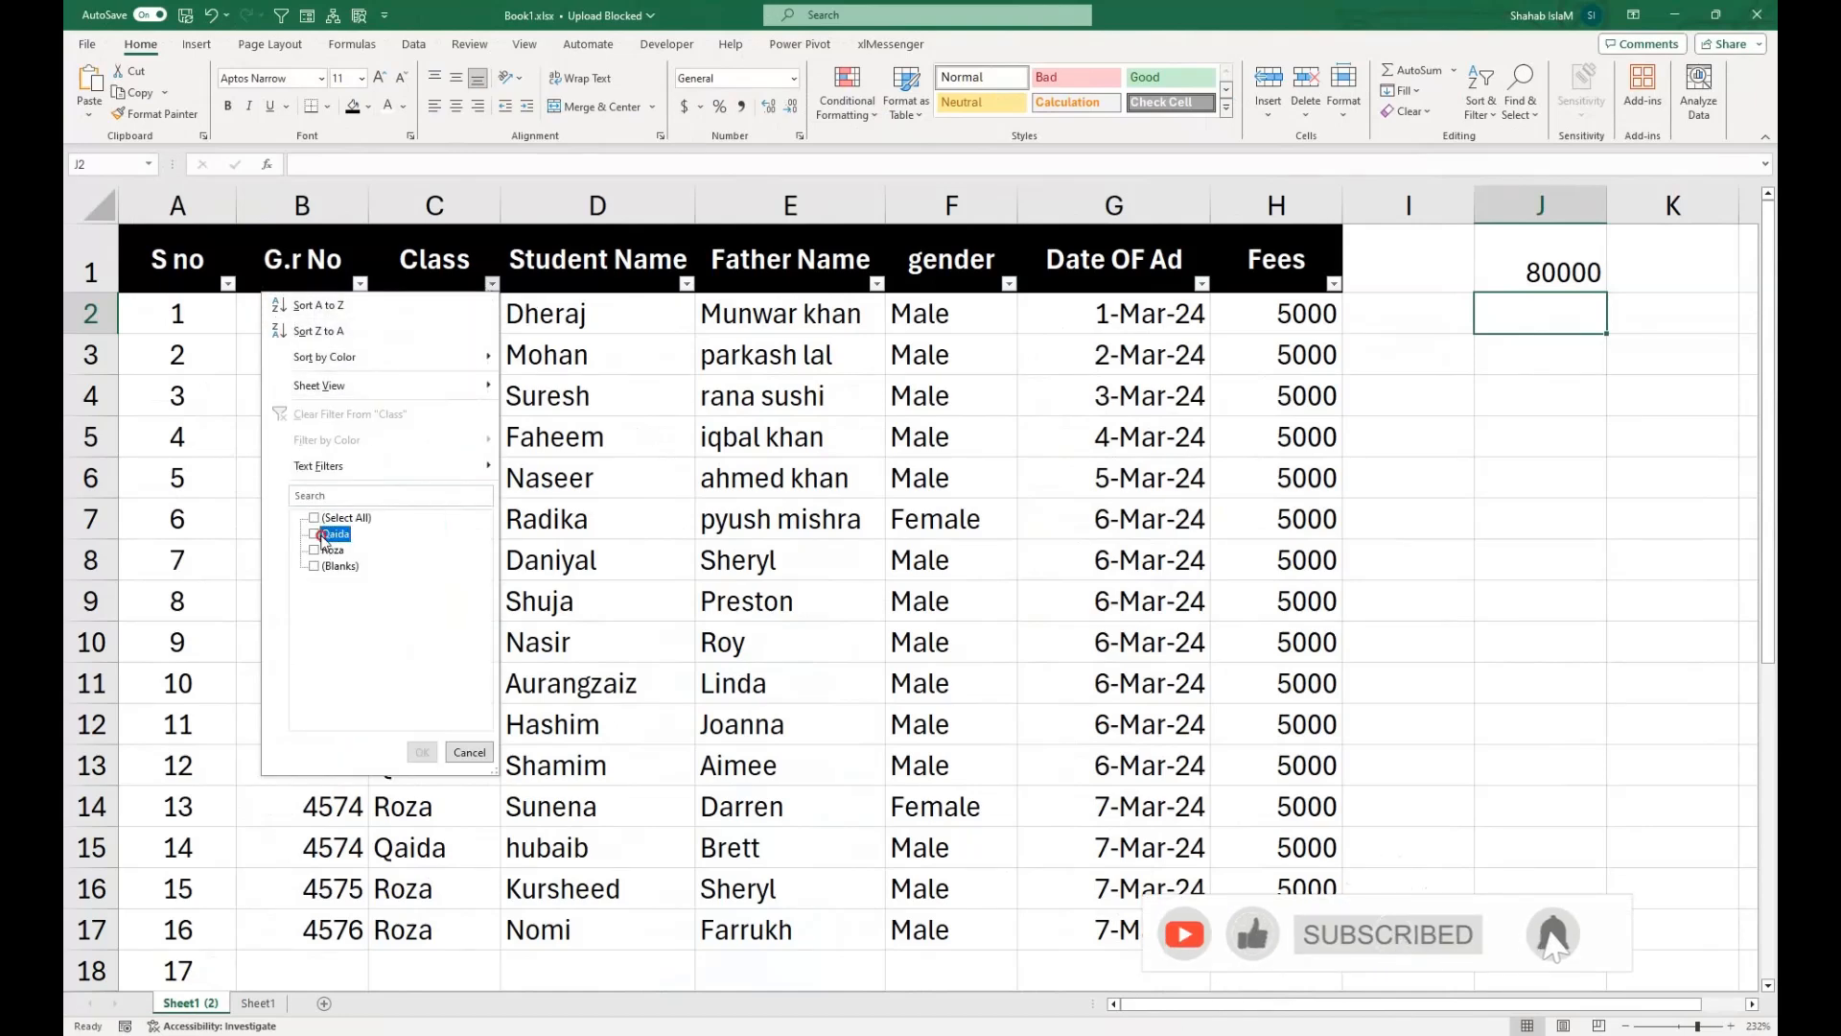
left_click(315, 534)
left_click(422, 752)
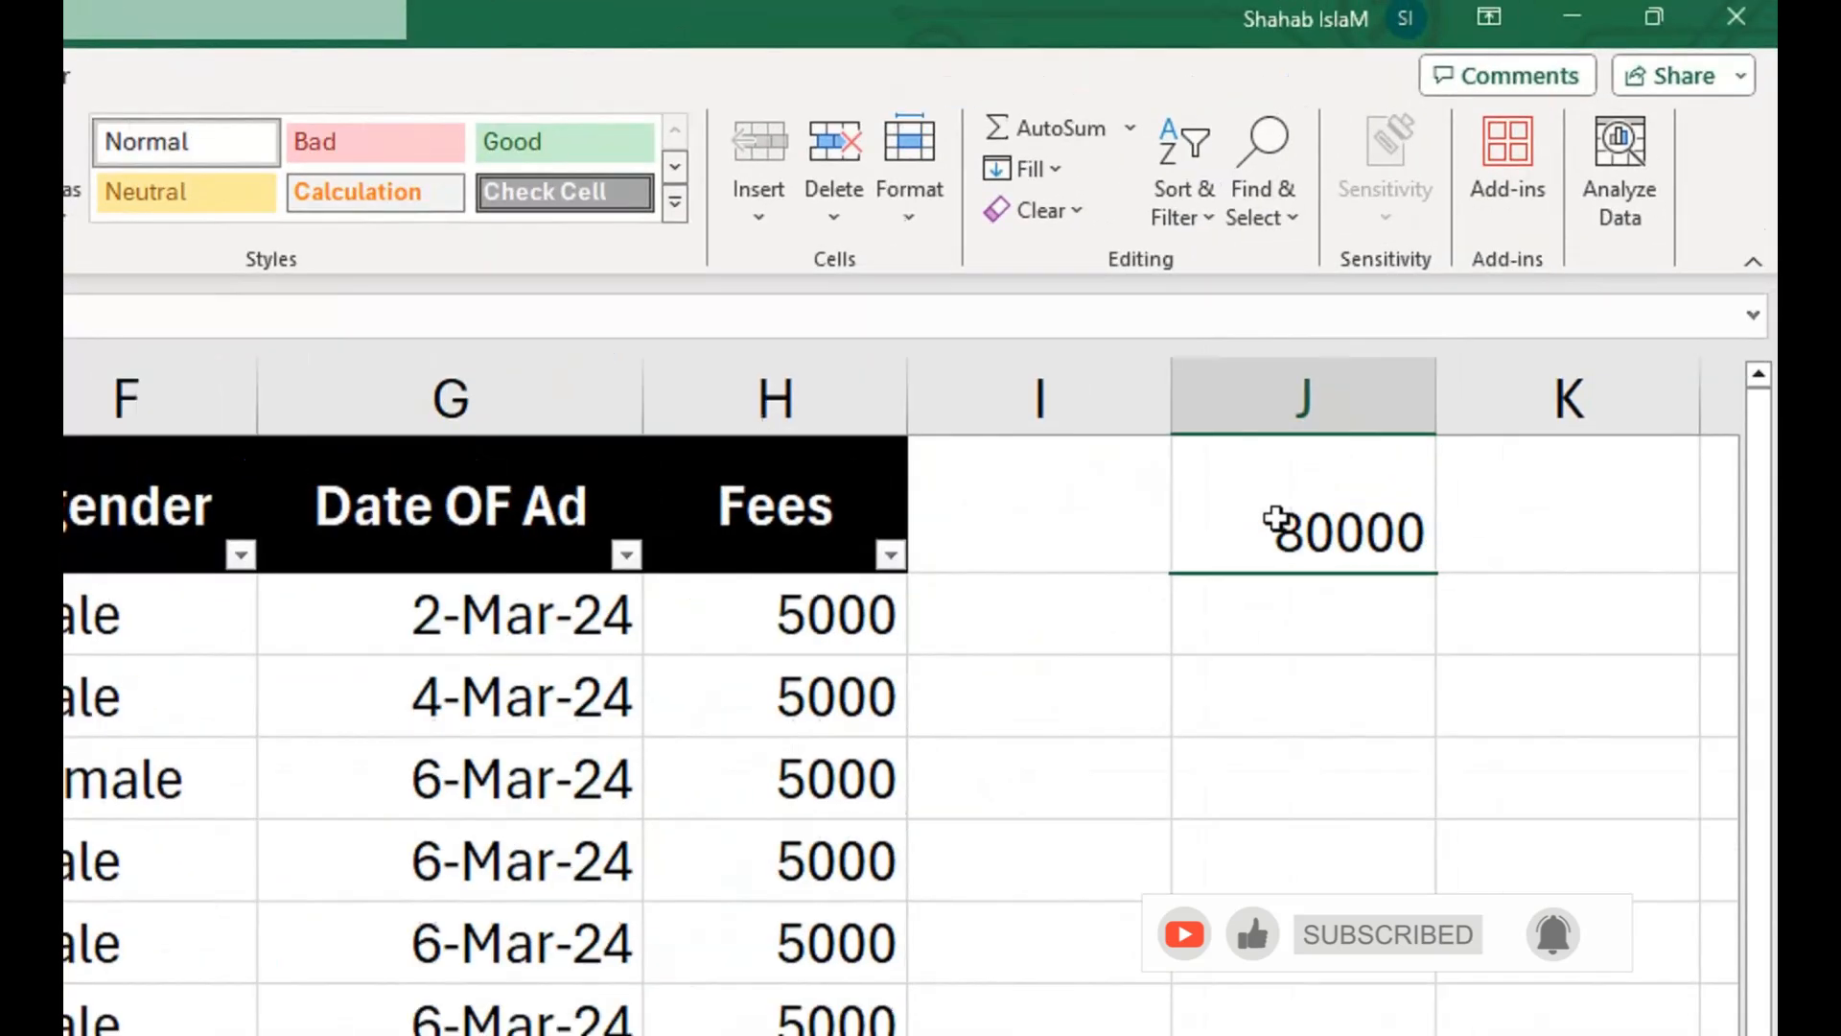
left_click_drag(847, 616, 757, 1035)
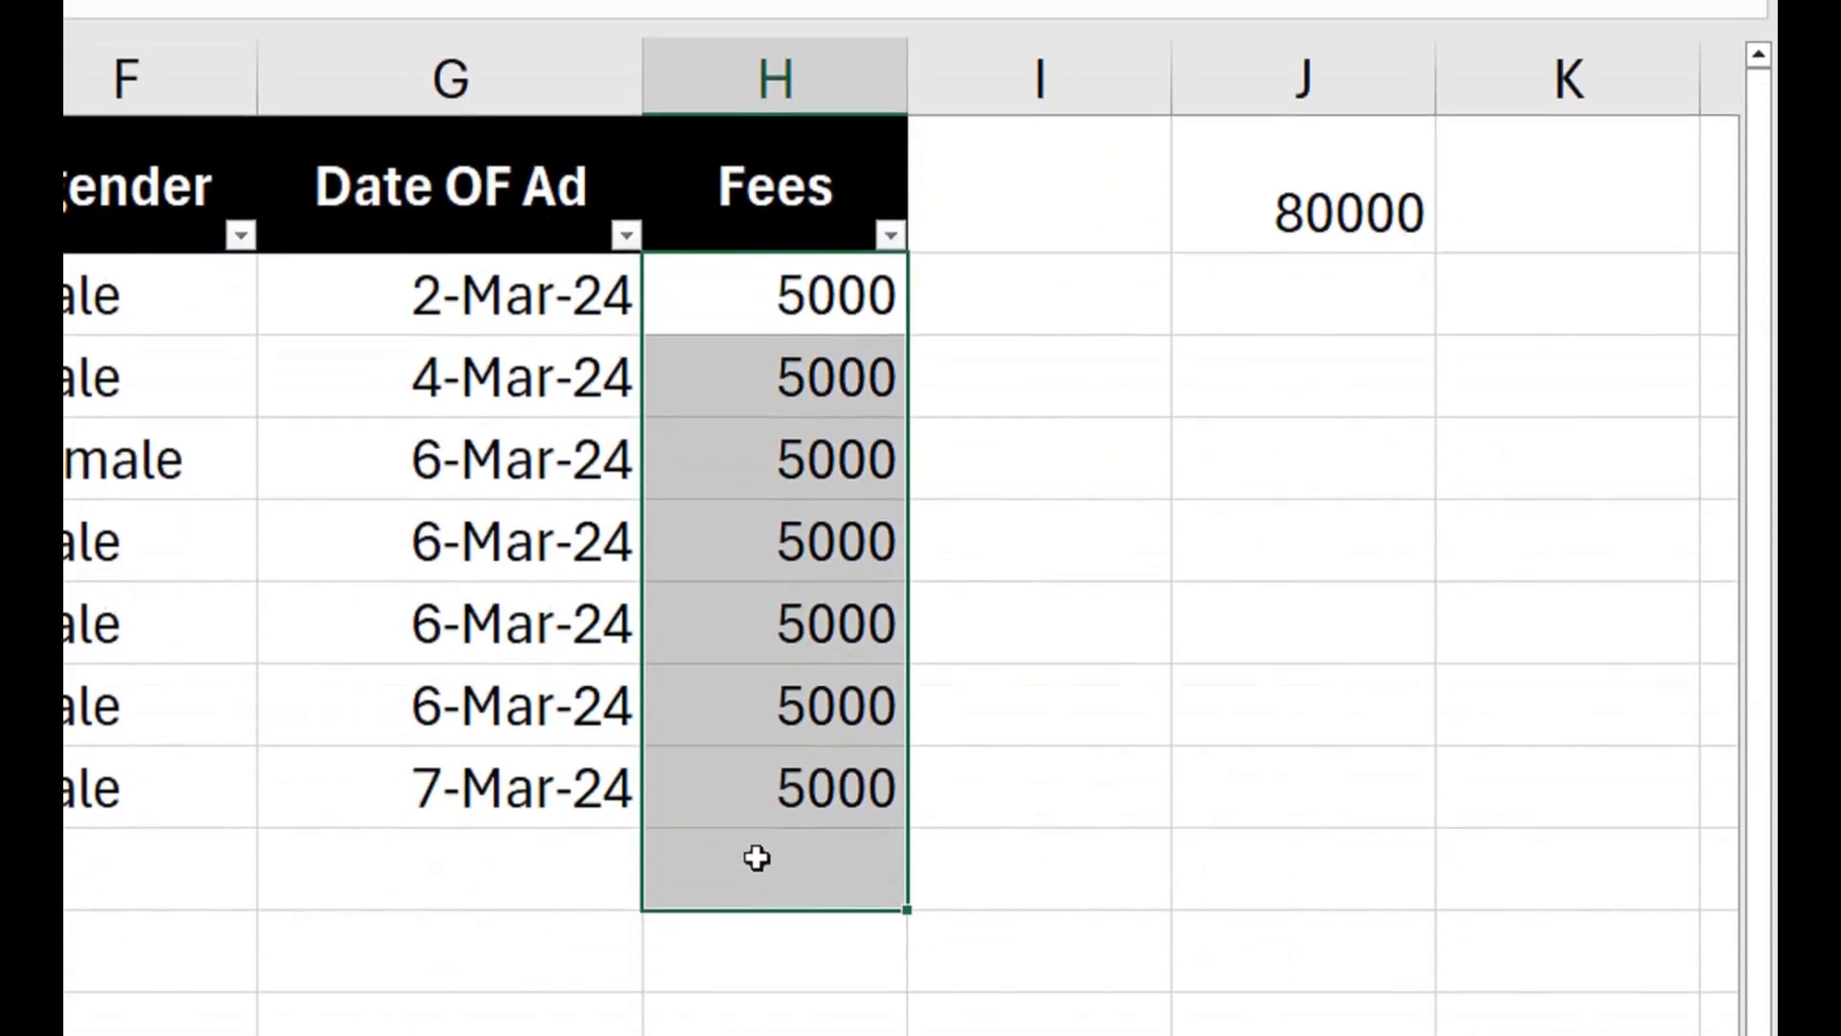
left_click_drag(756, 857, 757, 798)
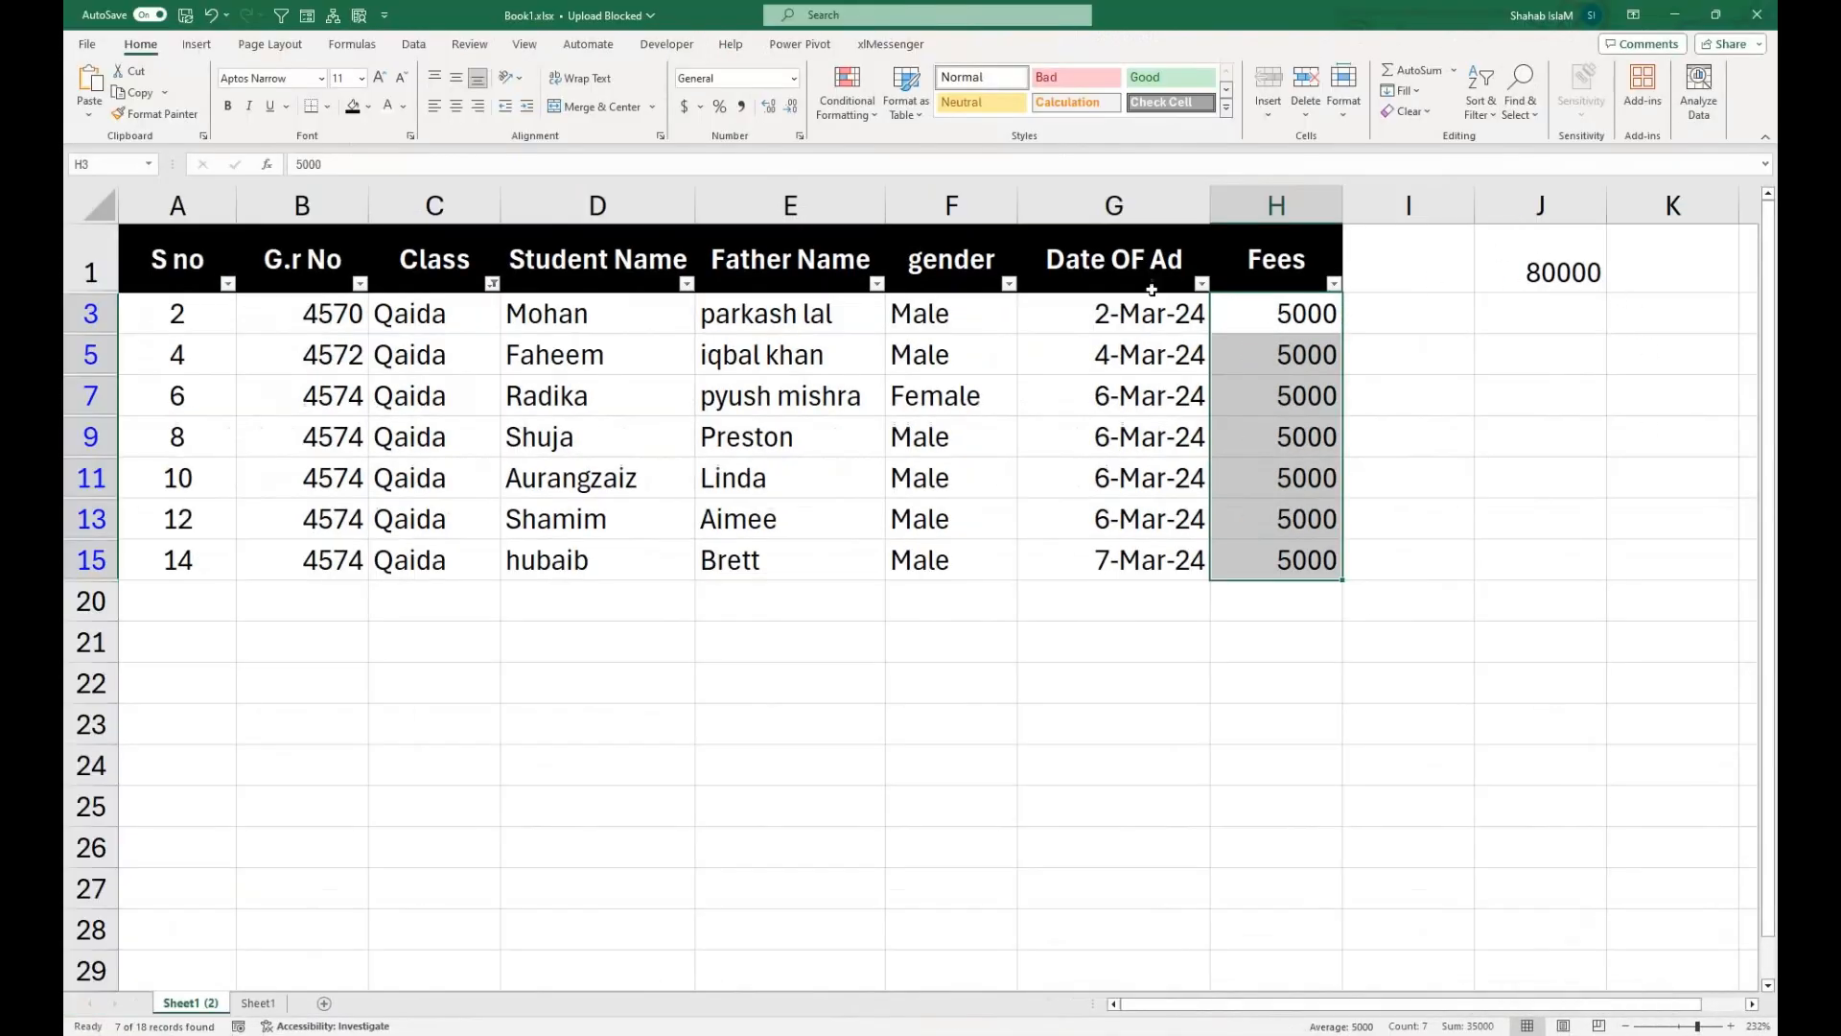
Reset the Class filter to include all values.
left_click(492, 283)
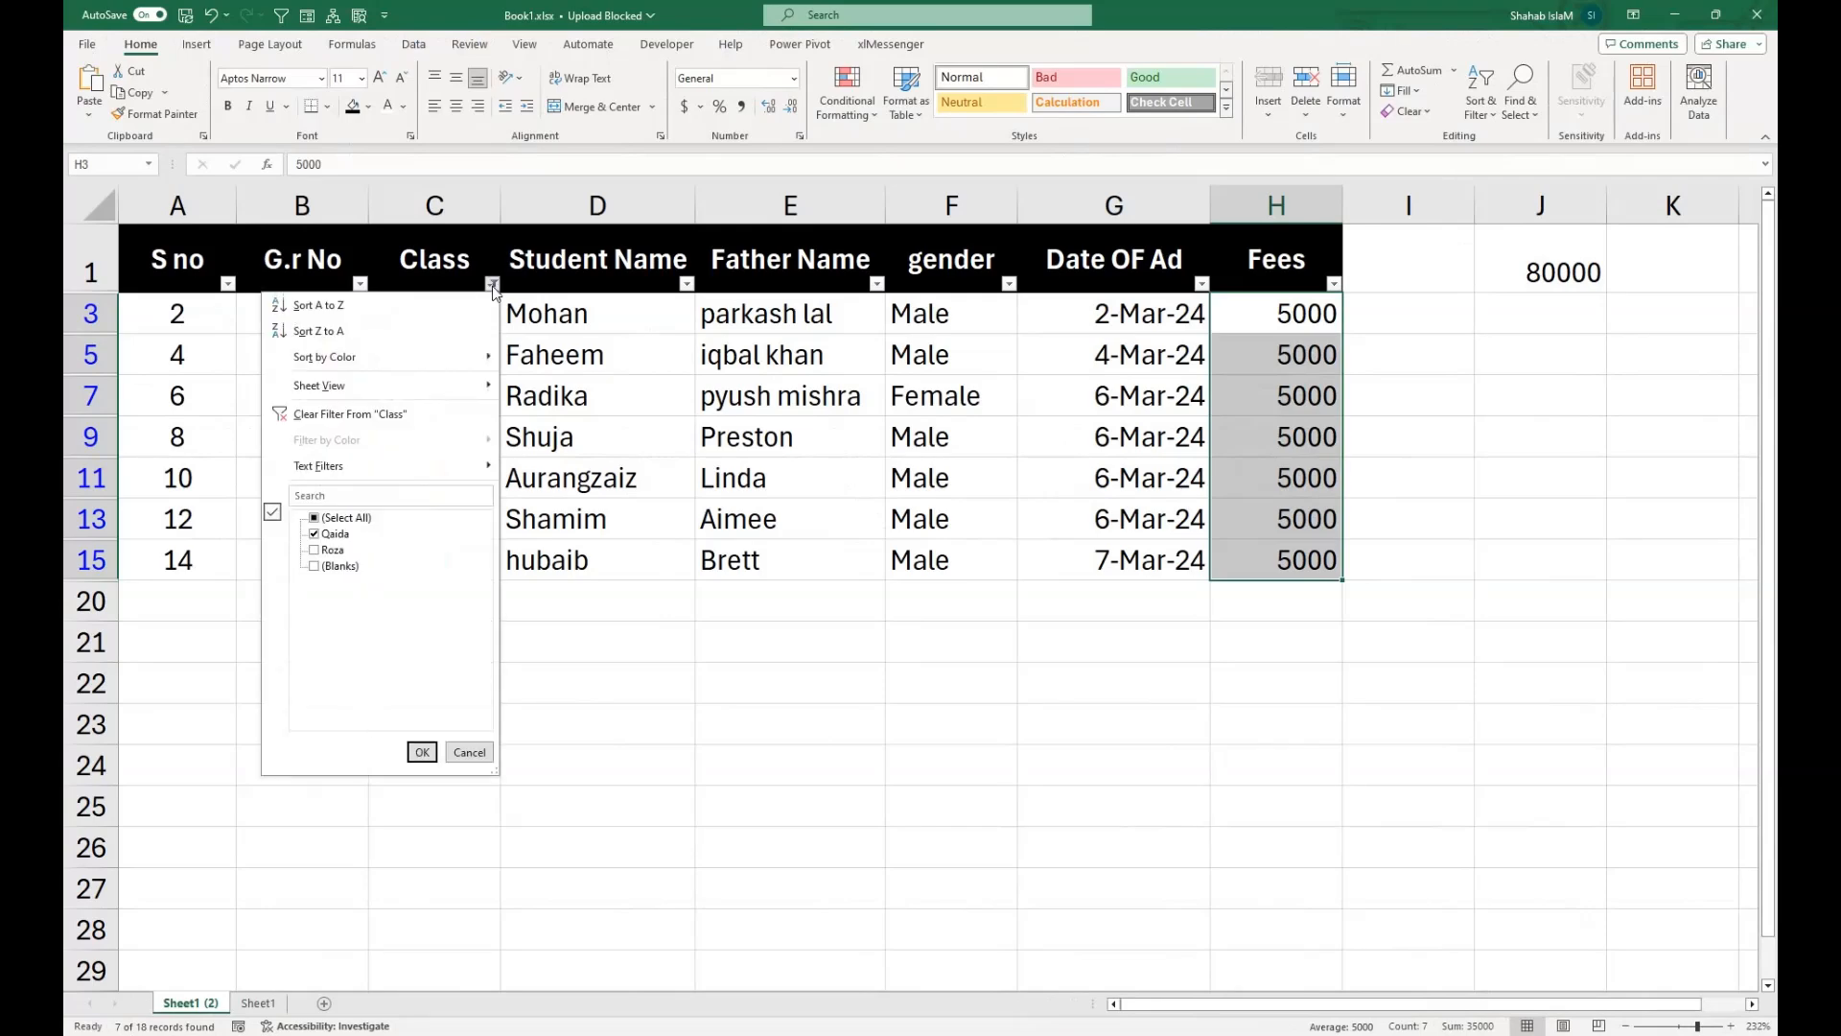
left_click(316, 520)
left_click(422, 752)
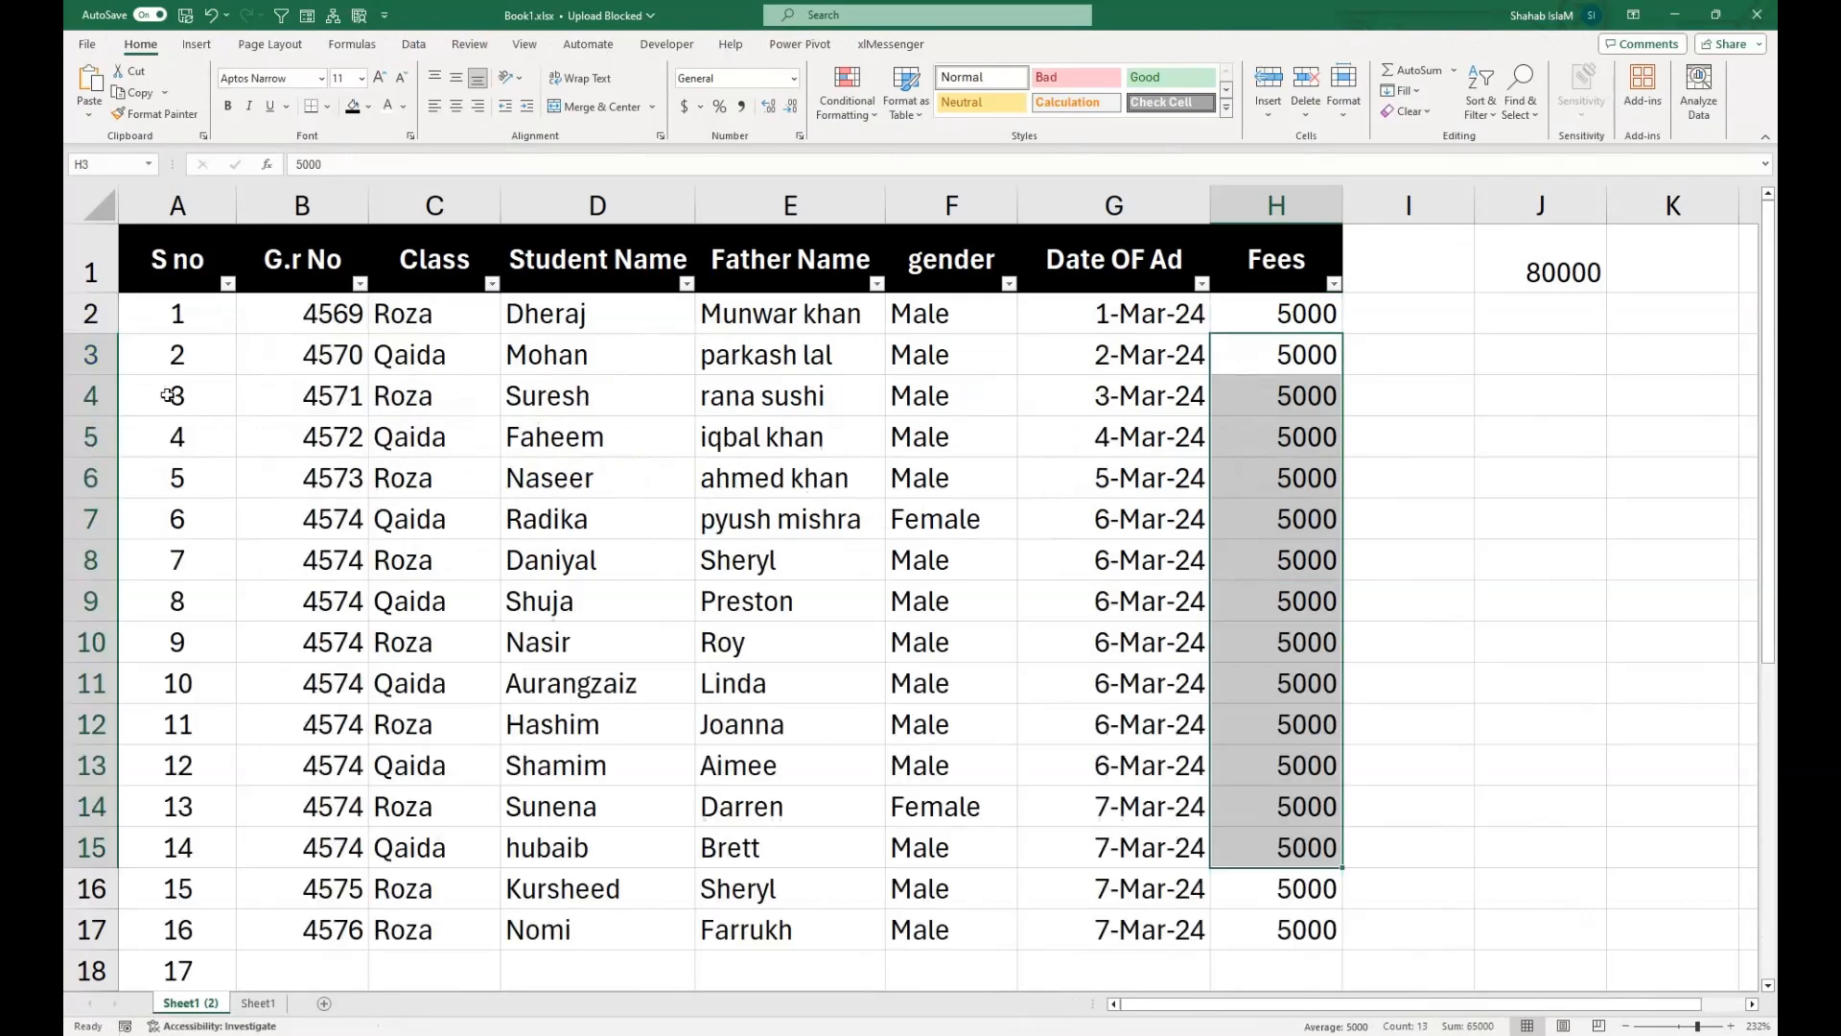
Delete all the manually entered serial numbers in the S no column from A2 downward.
left_click(156, 317)
key("ctrl+shift+Down")
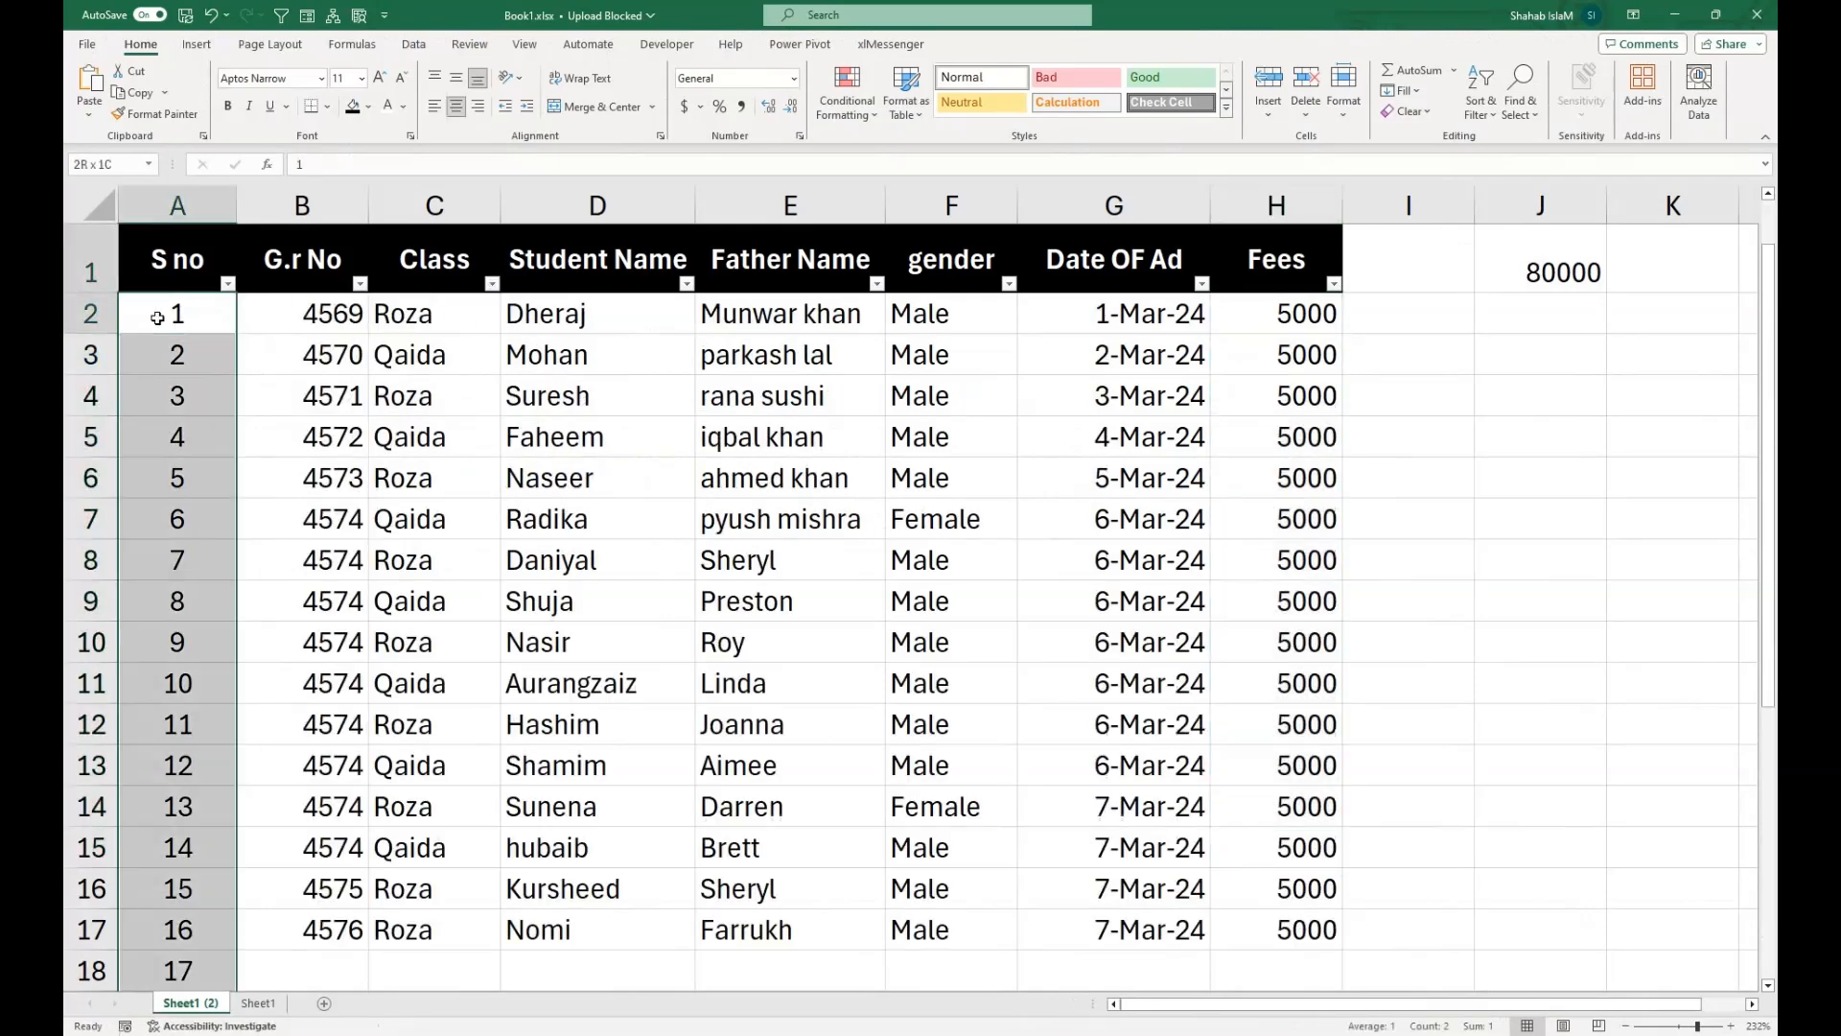
key("ctrl+shift+Up")
left_click(156, 317)
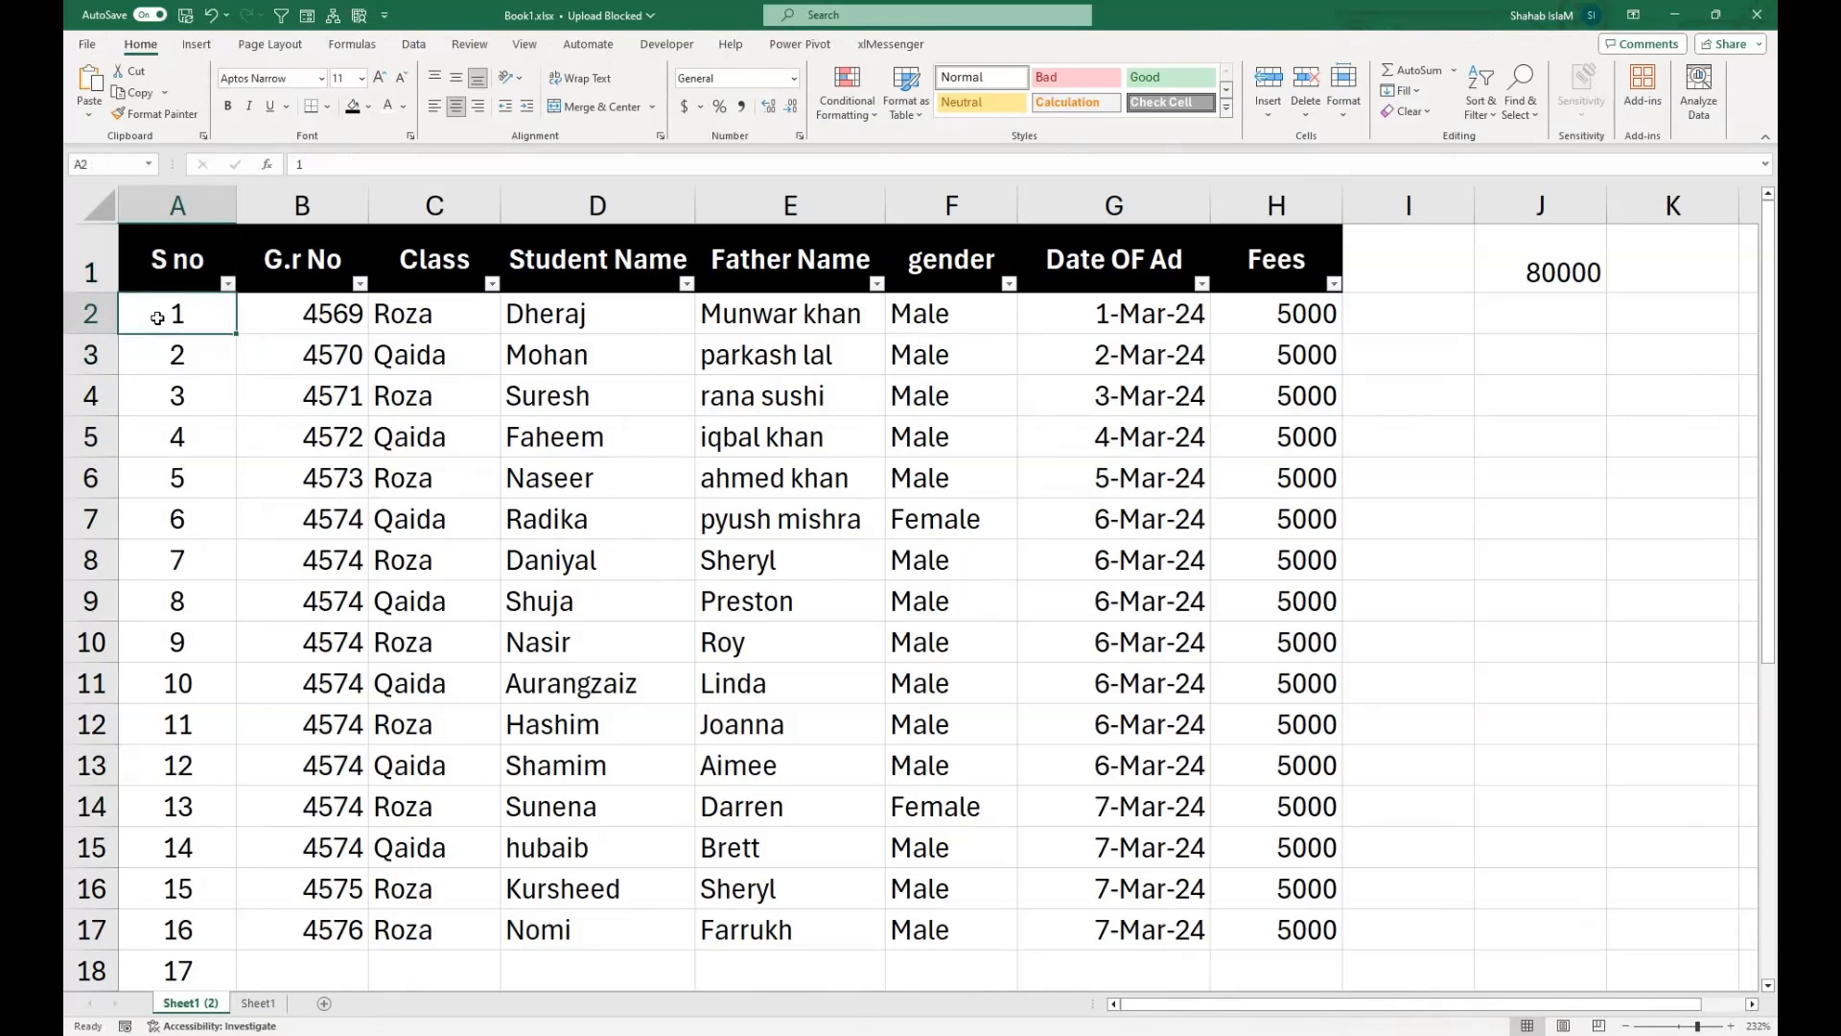
key("ctrl+shift+Down")
key("Delete")
scroll(156, 317, "up", 1)
Start an IF formula in A2 that returns an empty text when C2 is blank: =IF(C2="","".
left_click(157, 318)
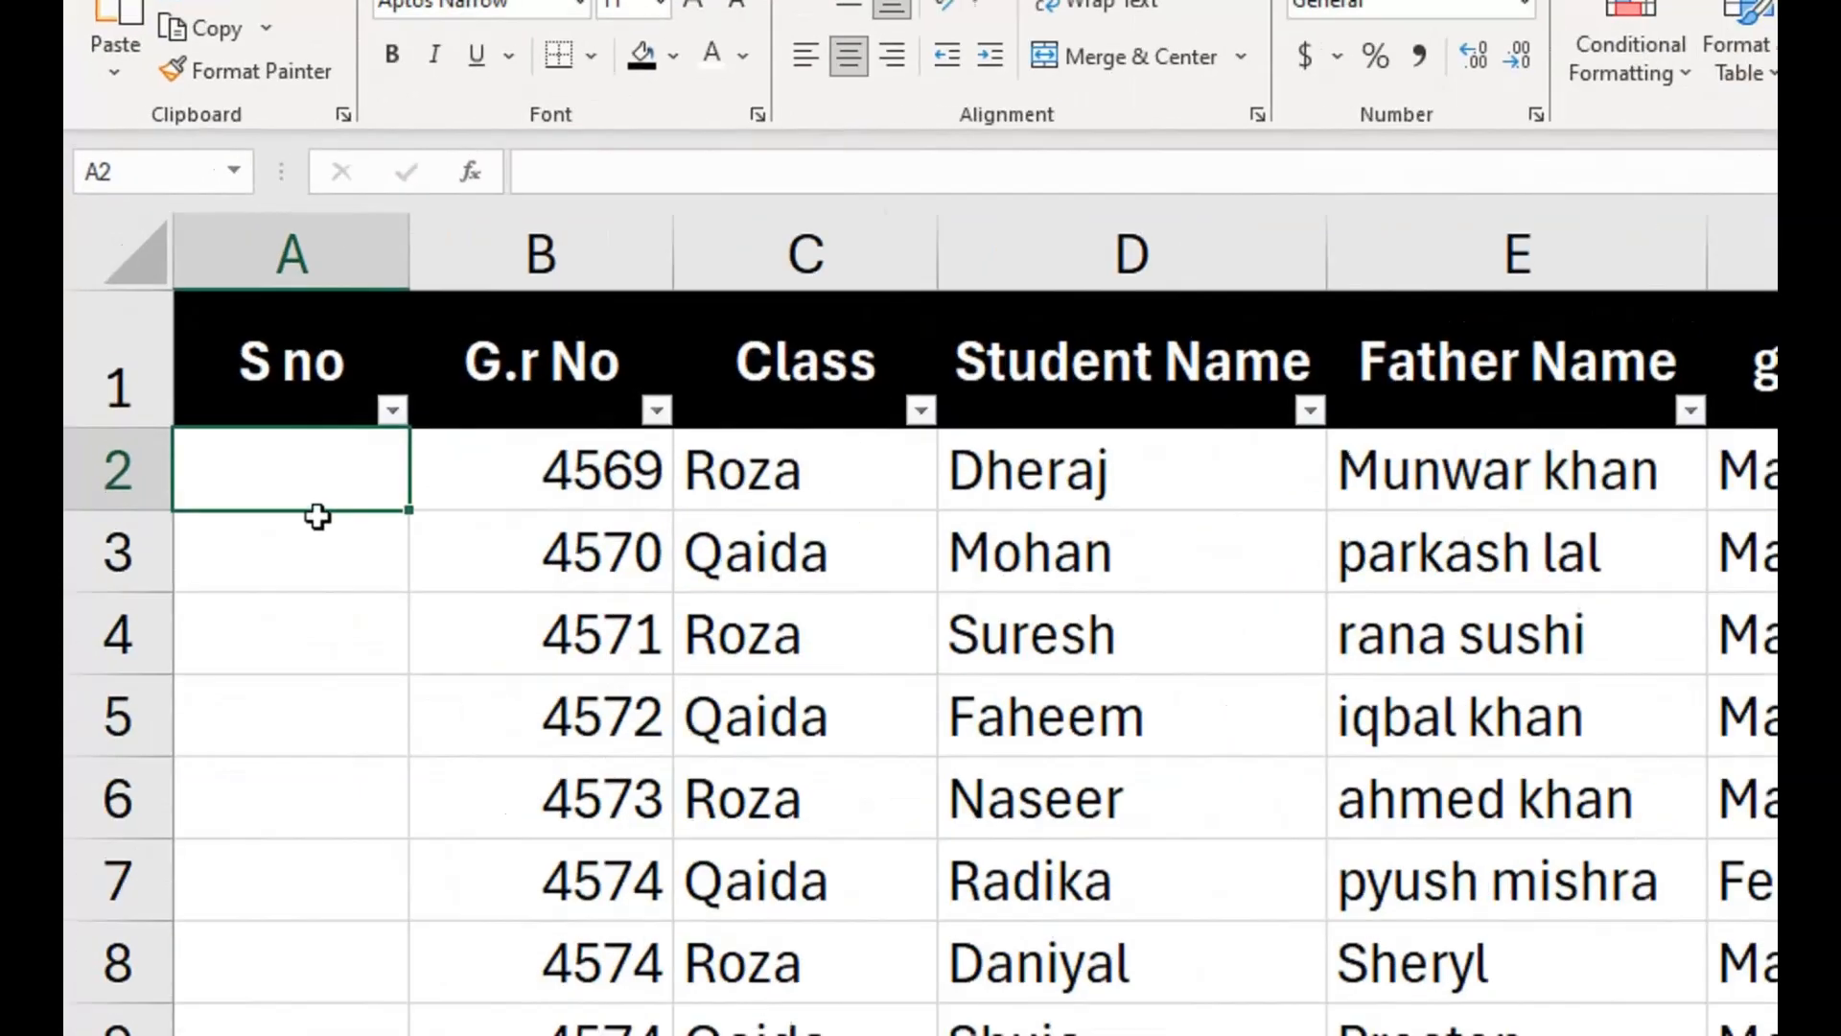
type("=i")
double_click(324, 530)
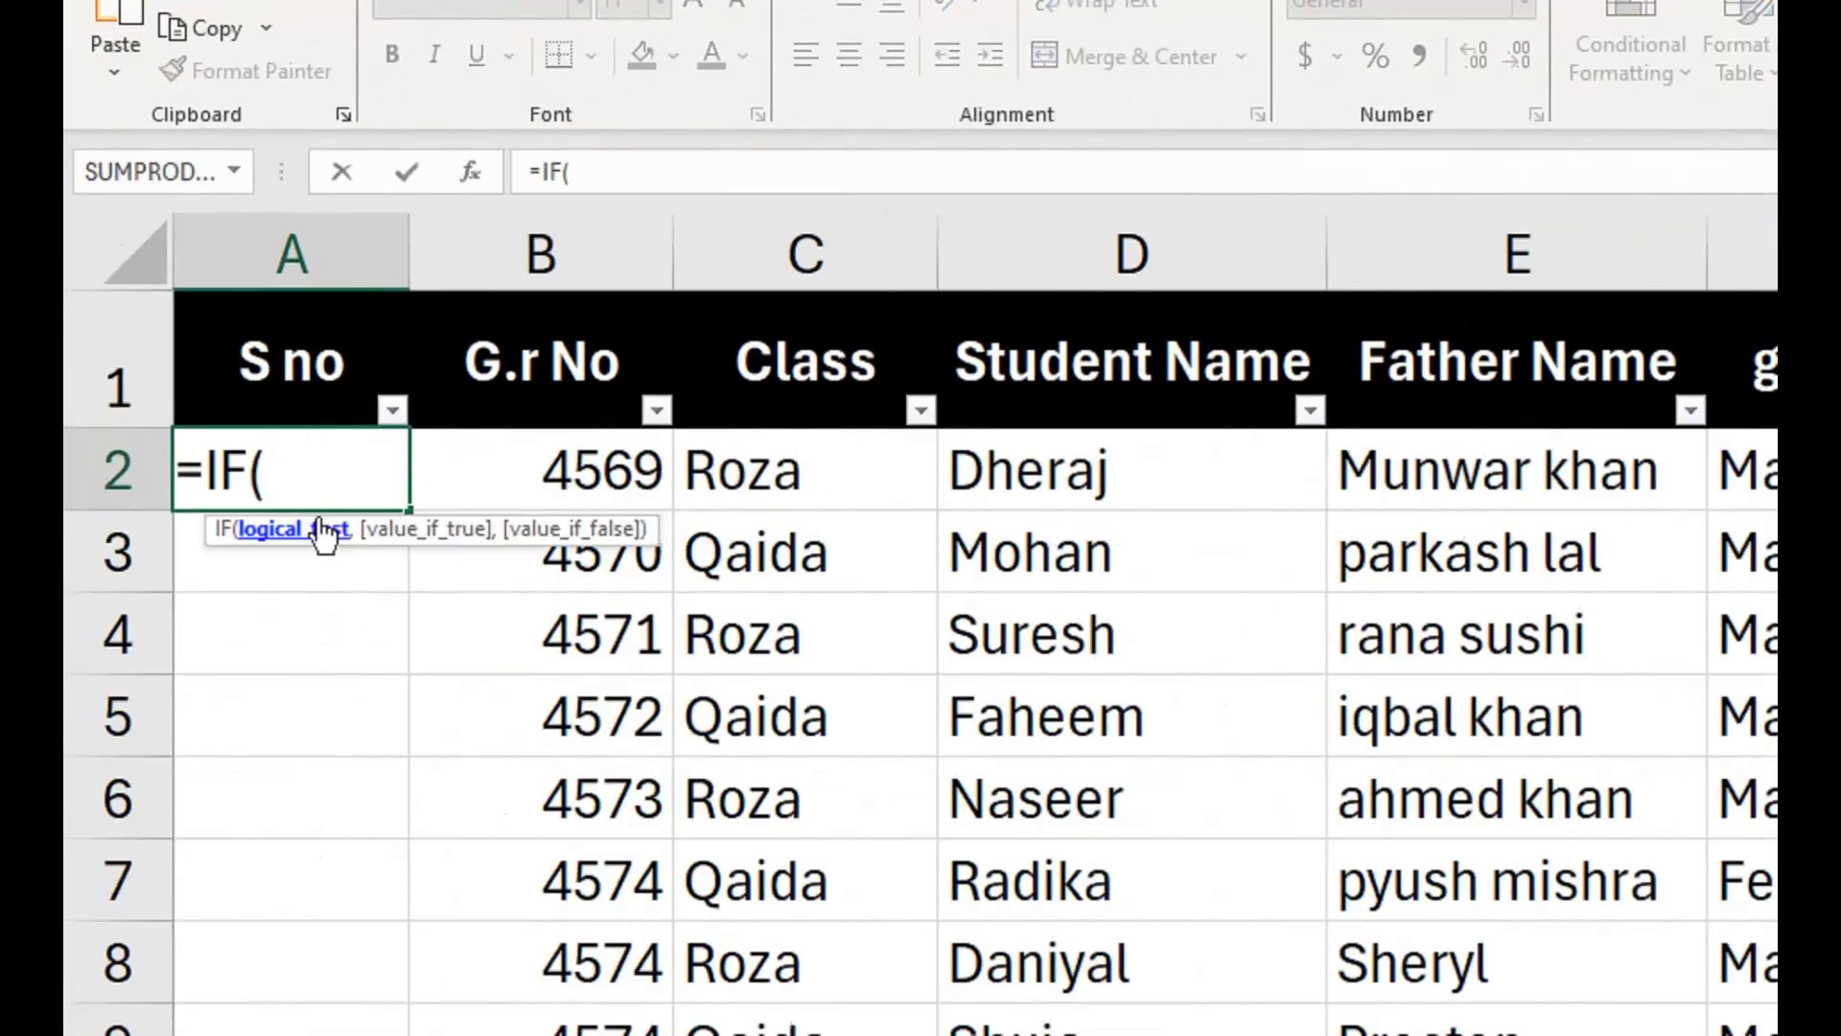
left_click(901, 479)
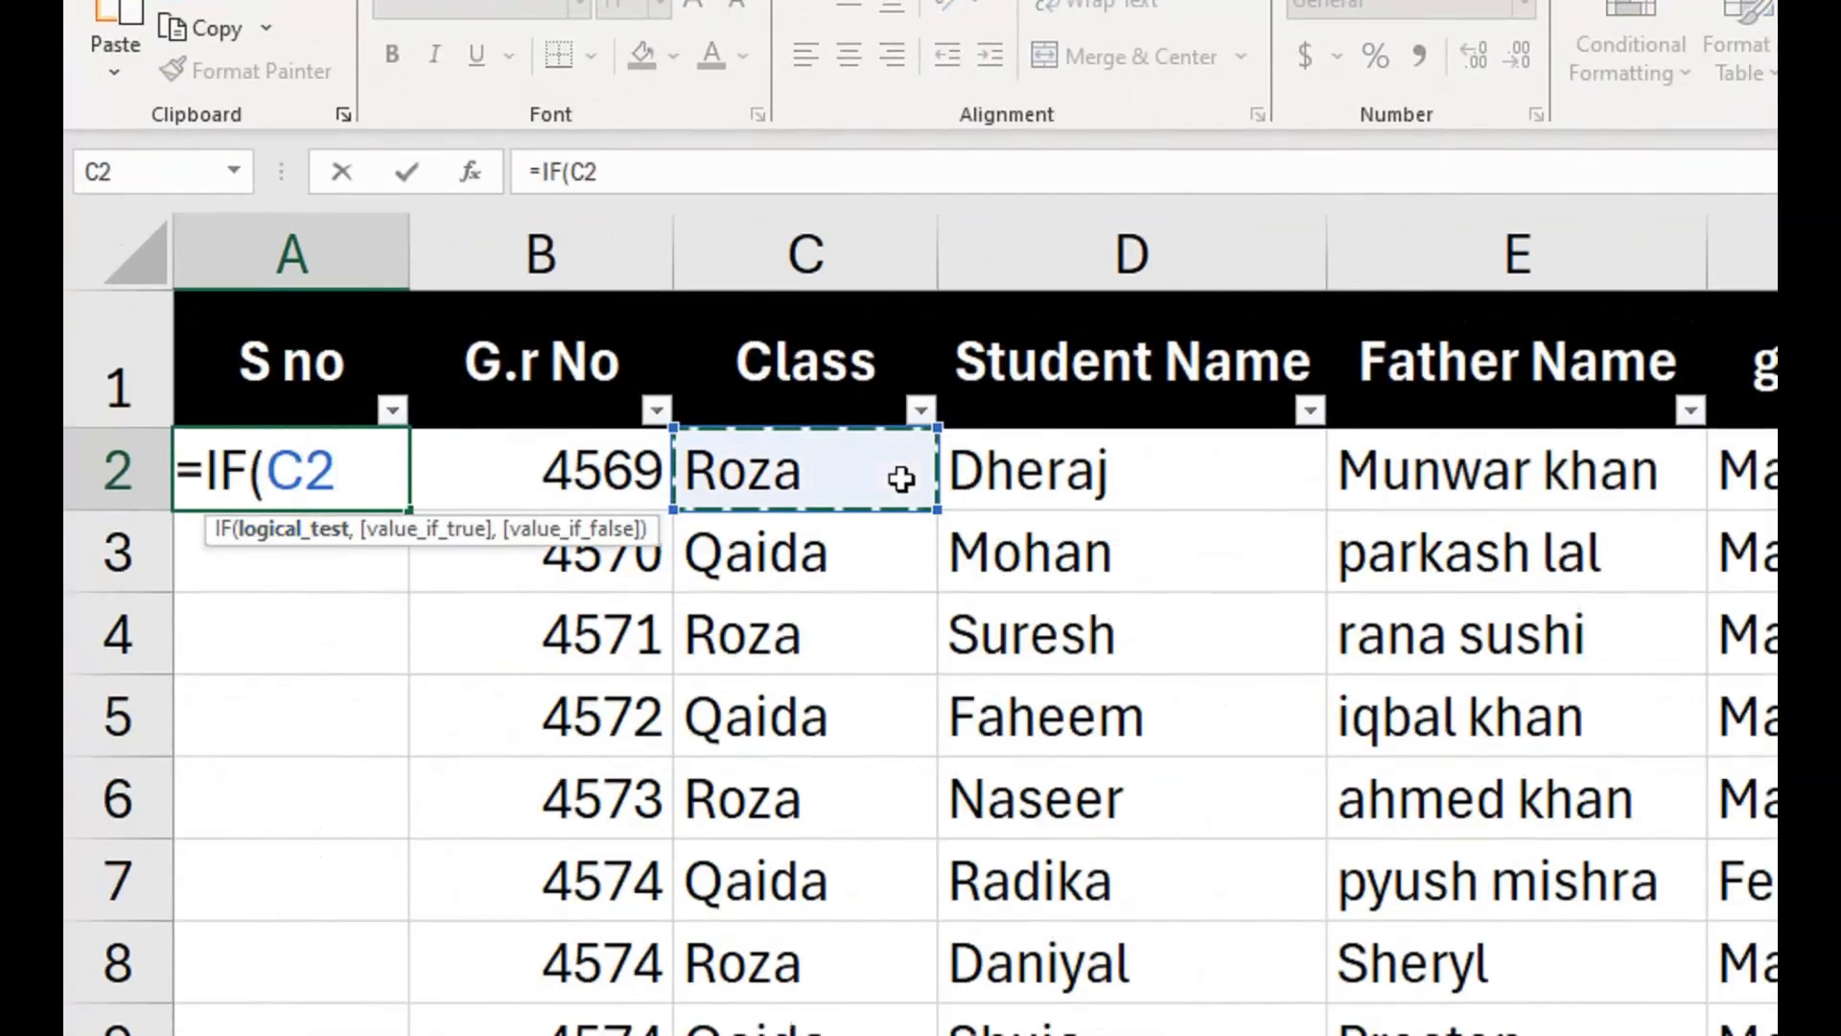
type("=\"\",\"\"")
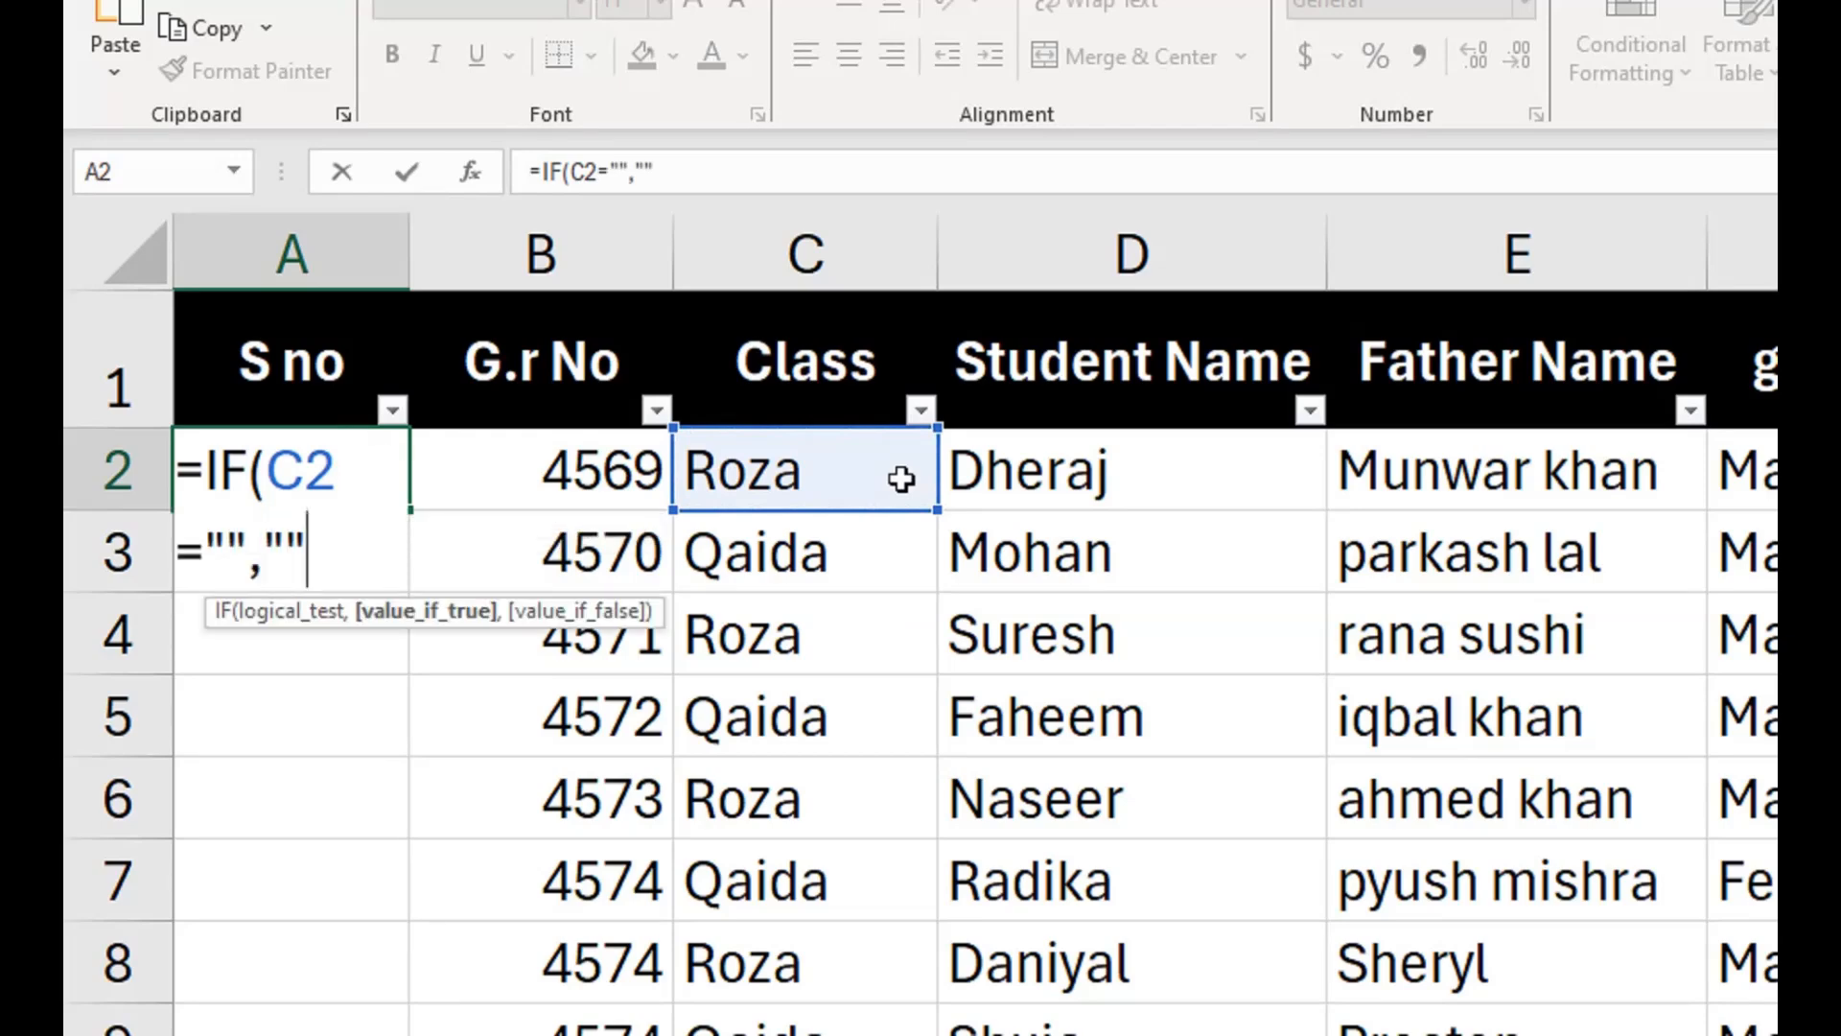
type(",subt")
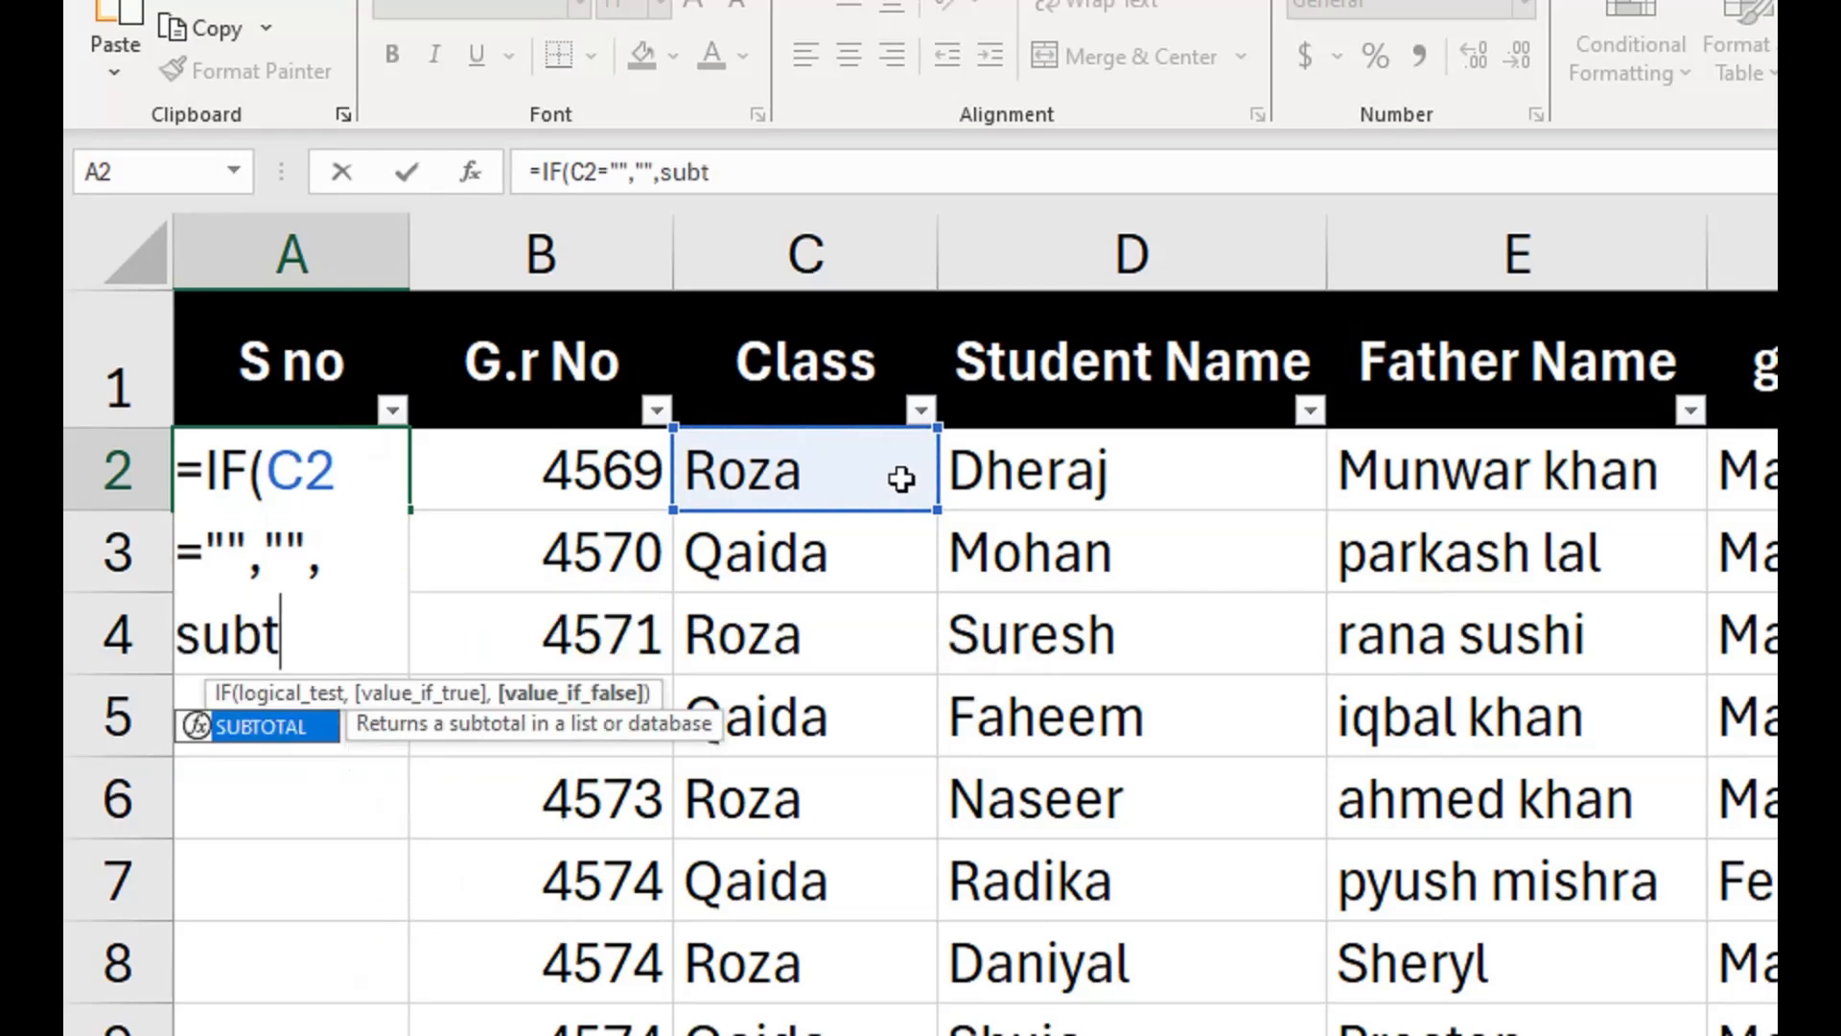
Add SUBTOTAL with function number 3 (COUNTA) and the range C2:C2 as the IF formula's value-if-false argument.
key("Tab")
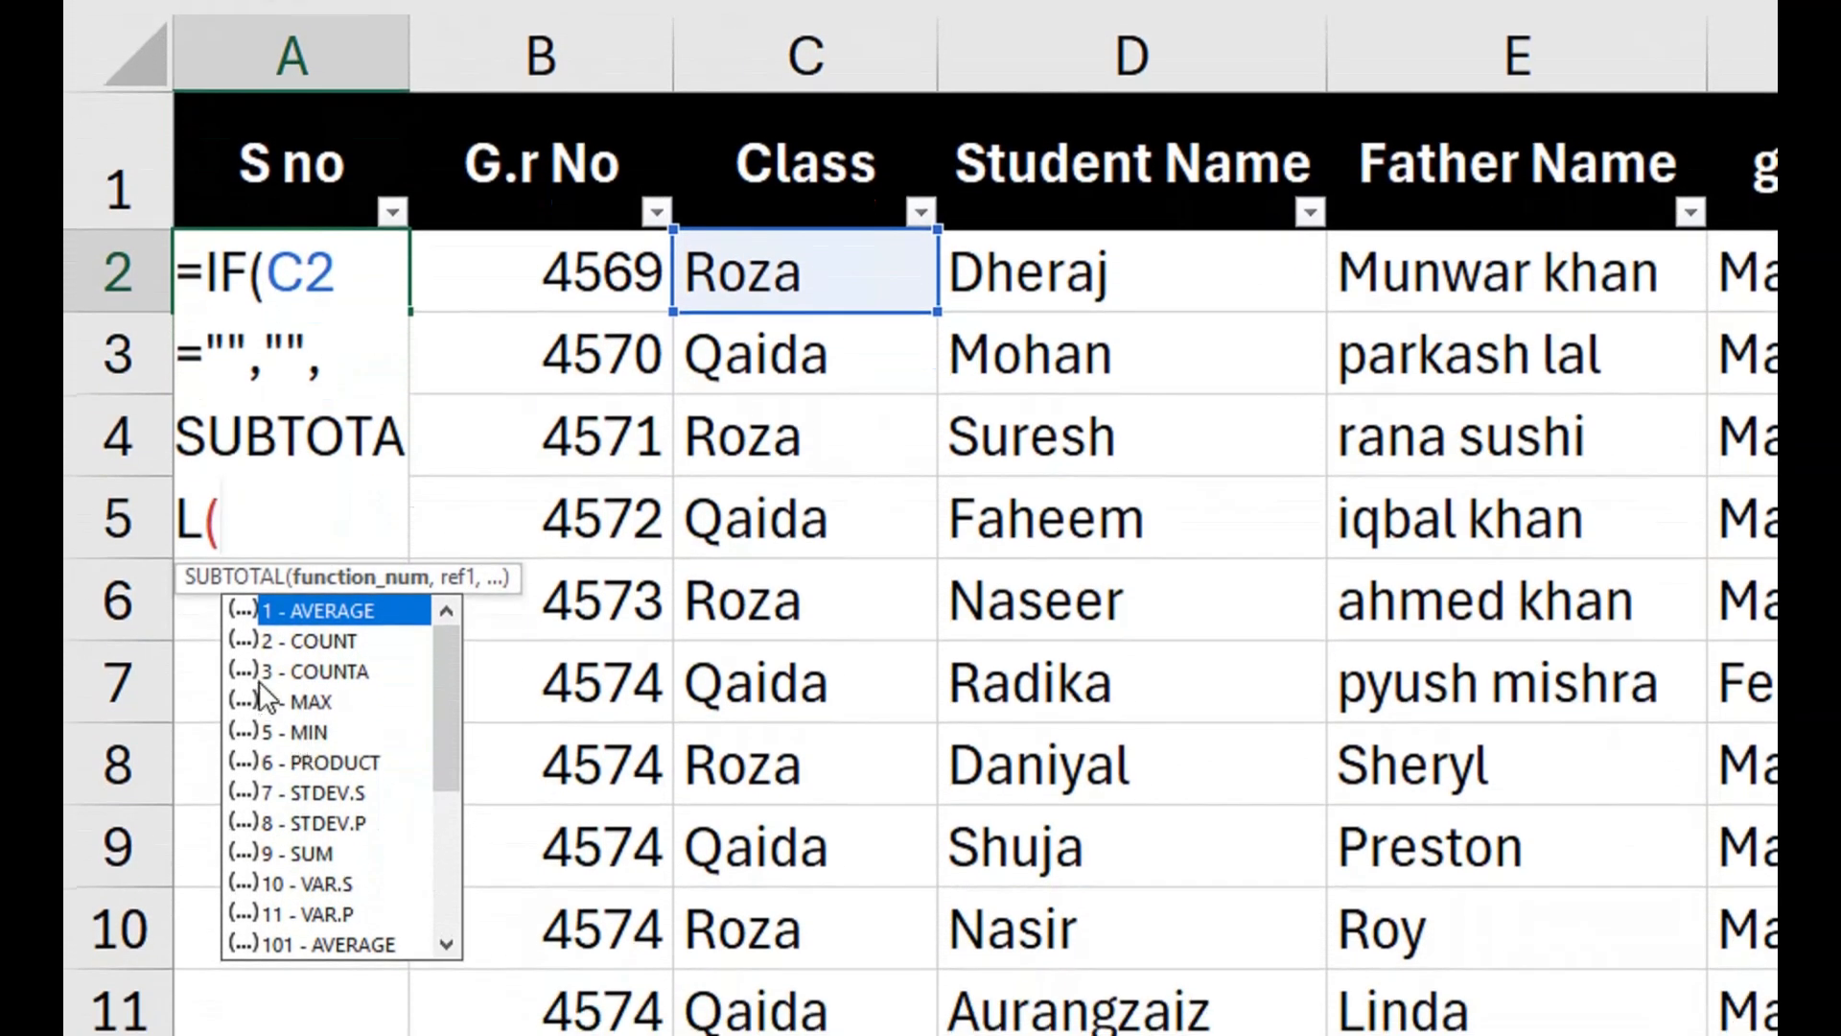
left_click(259, 674)
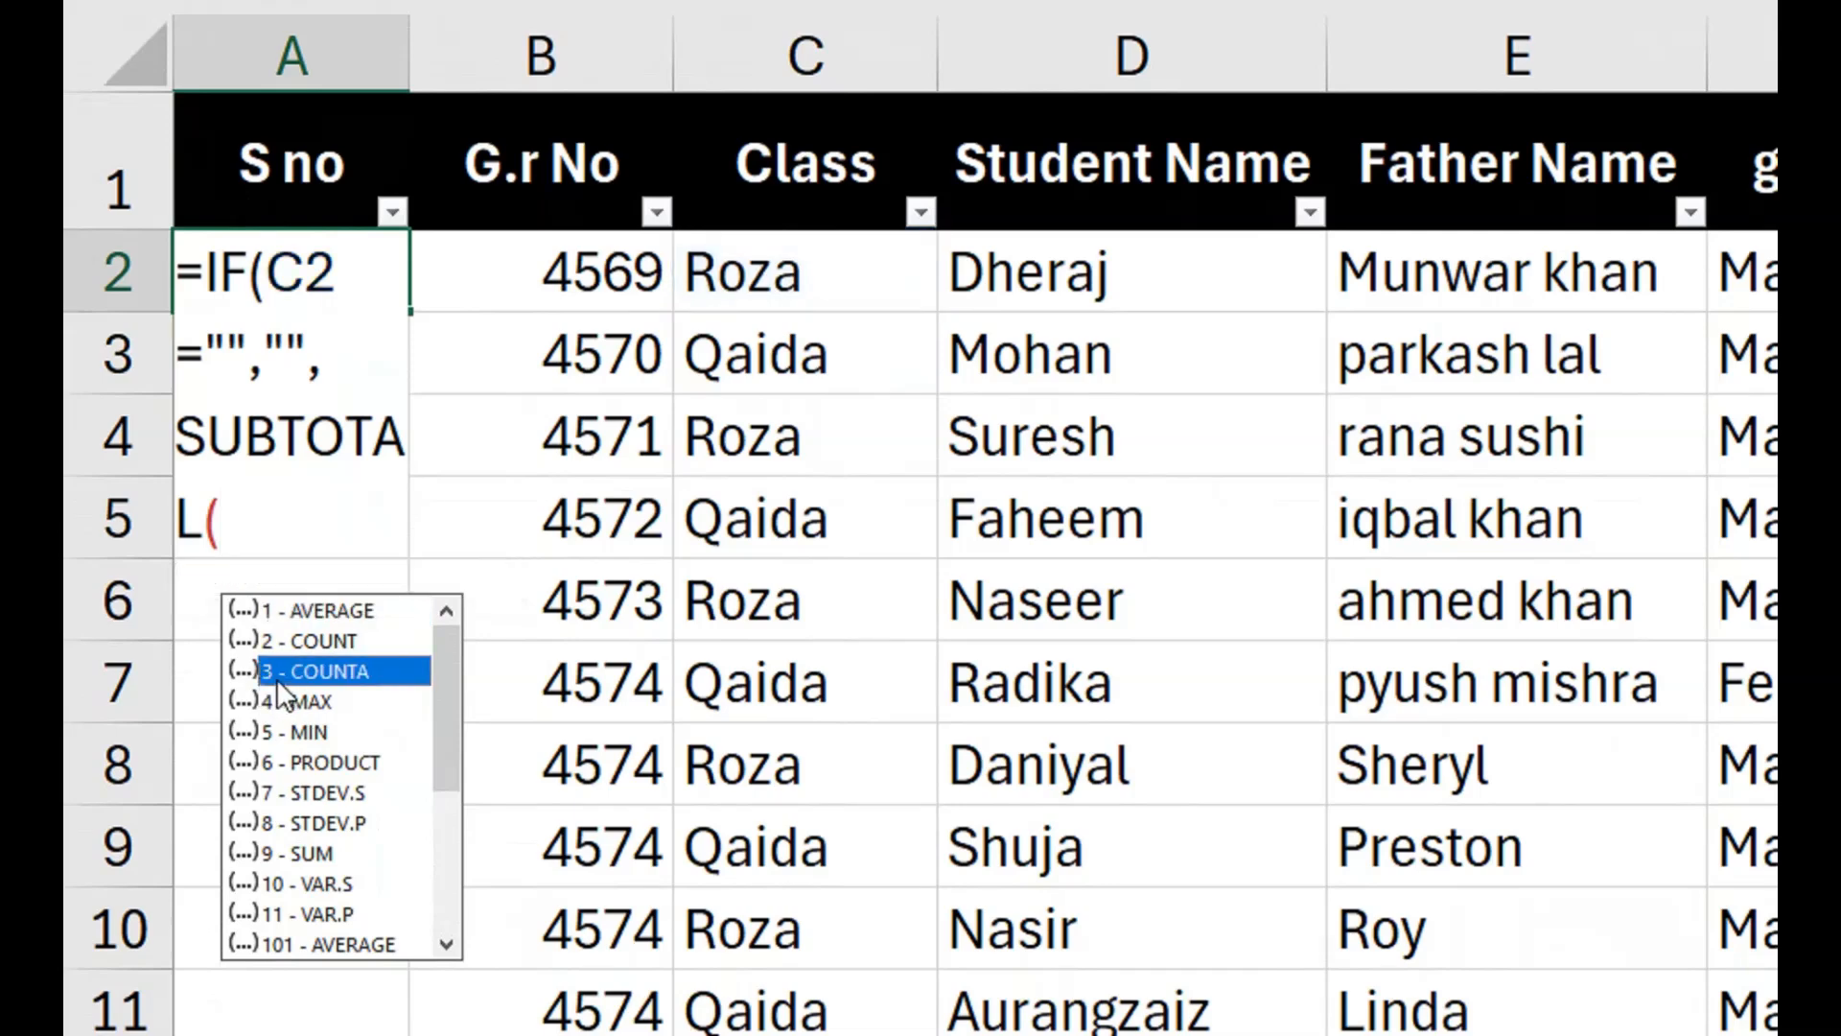
double_click(277, 677)
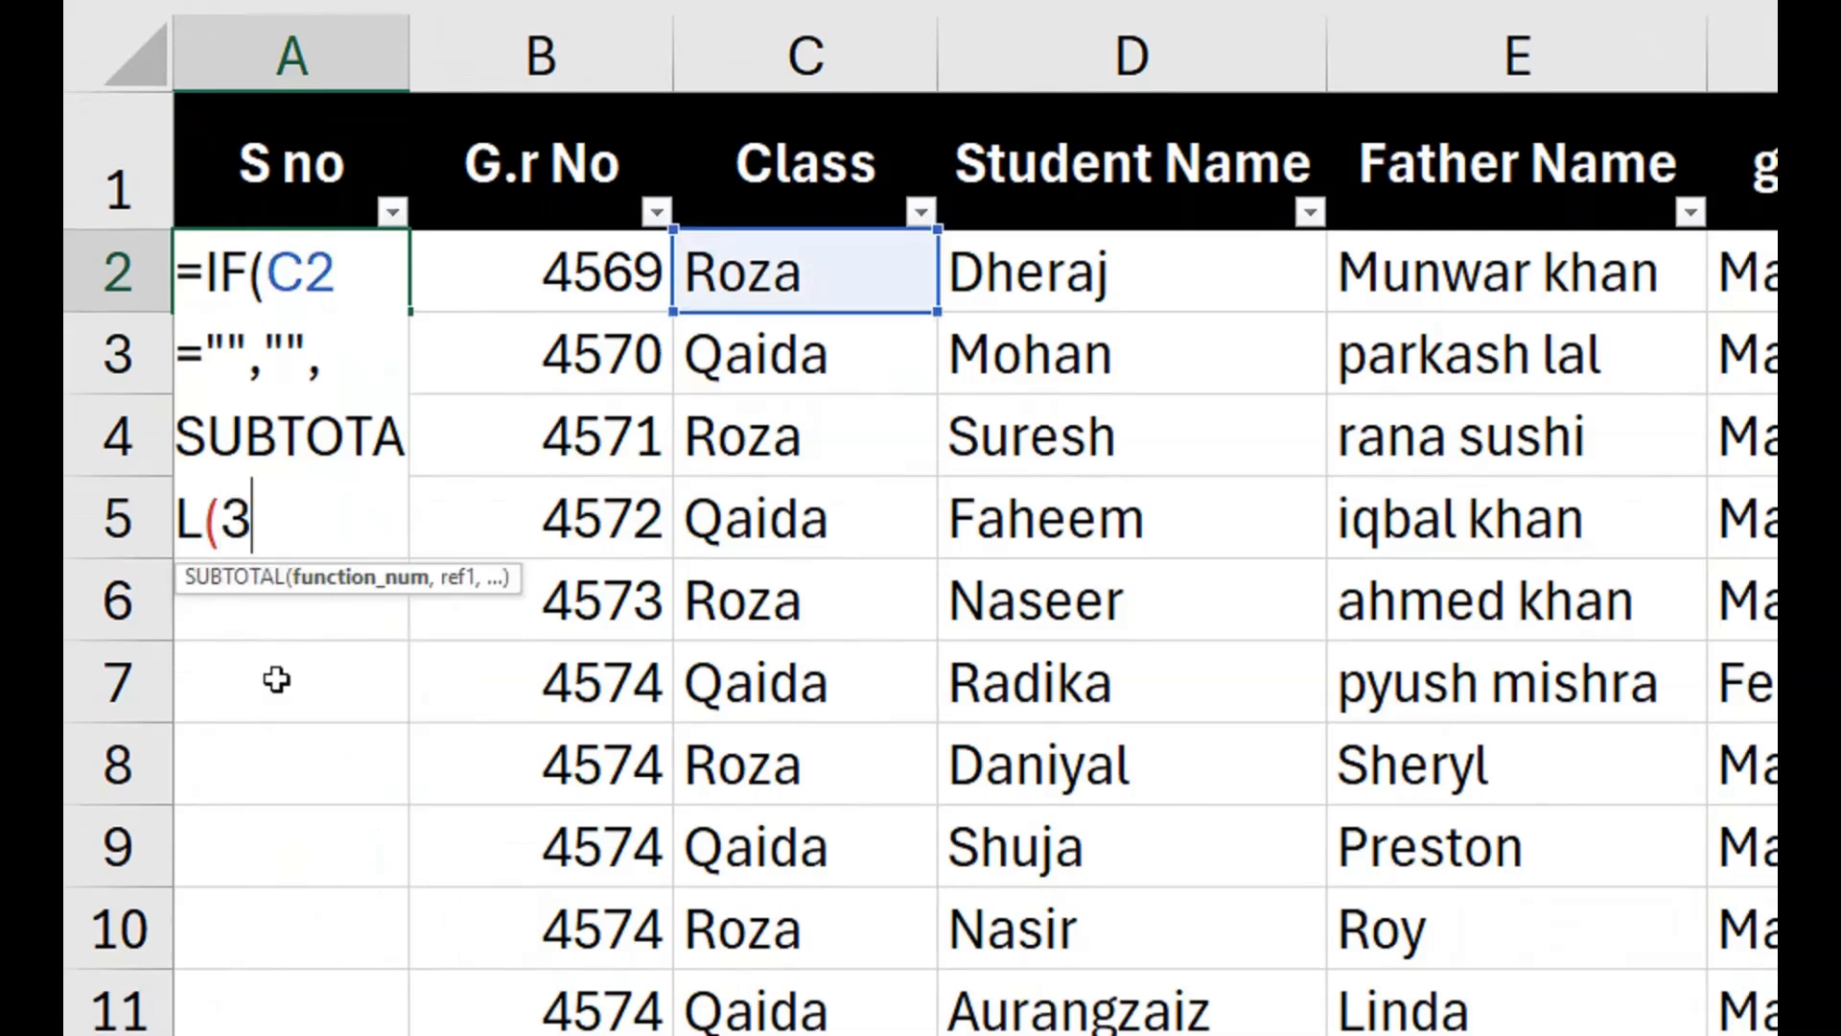
type(",")
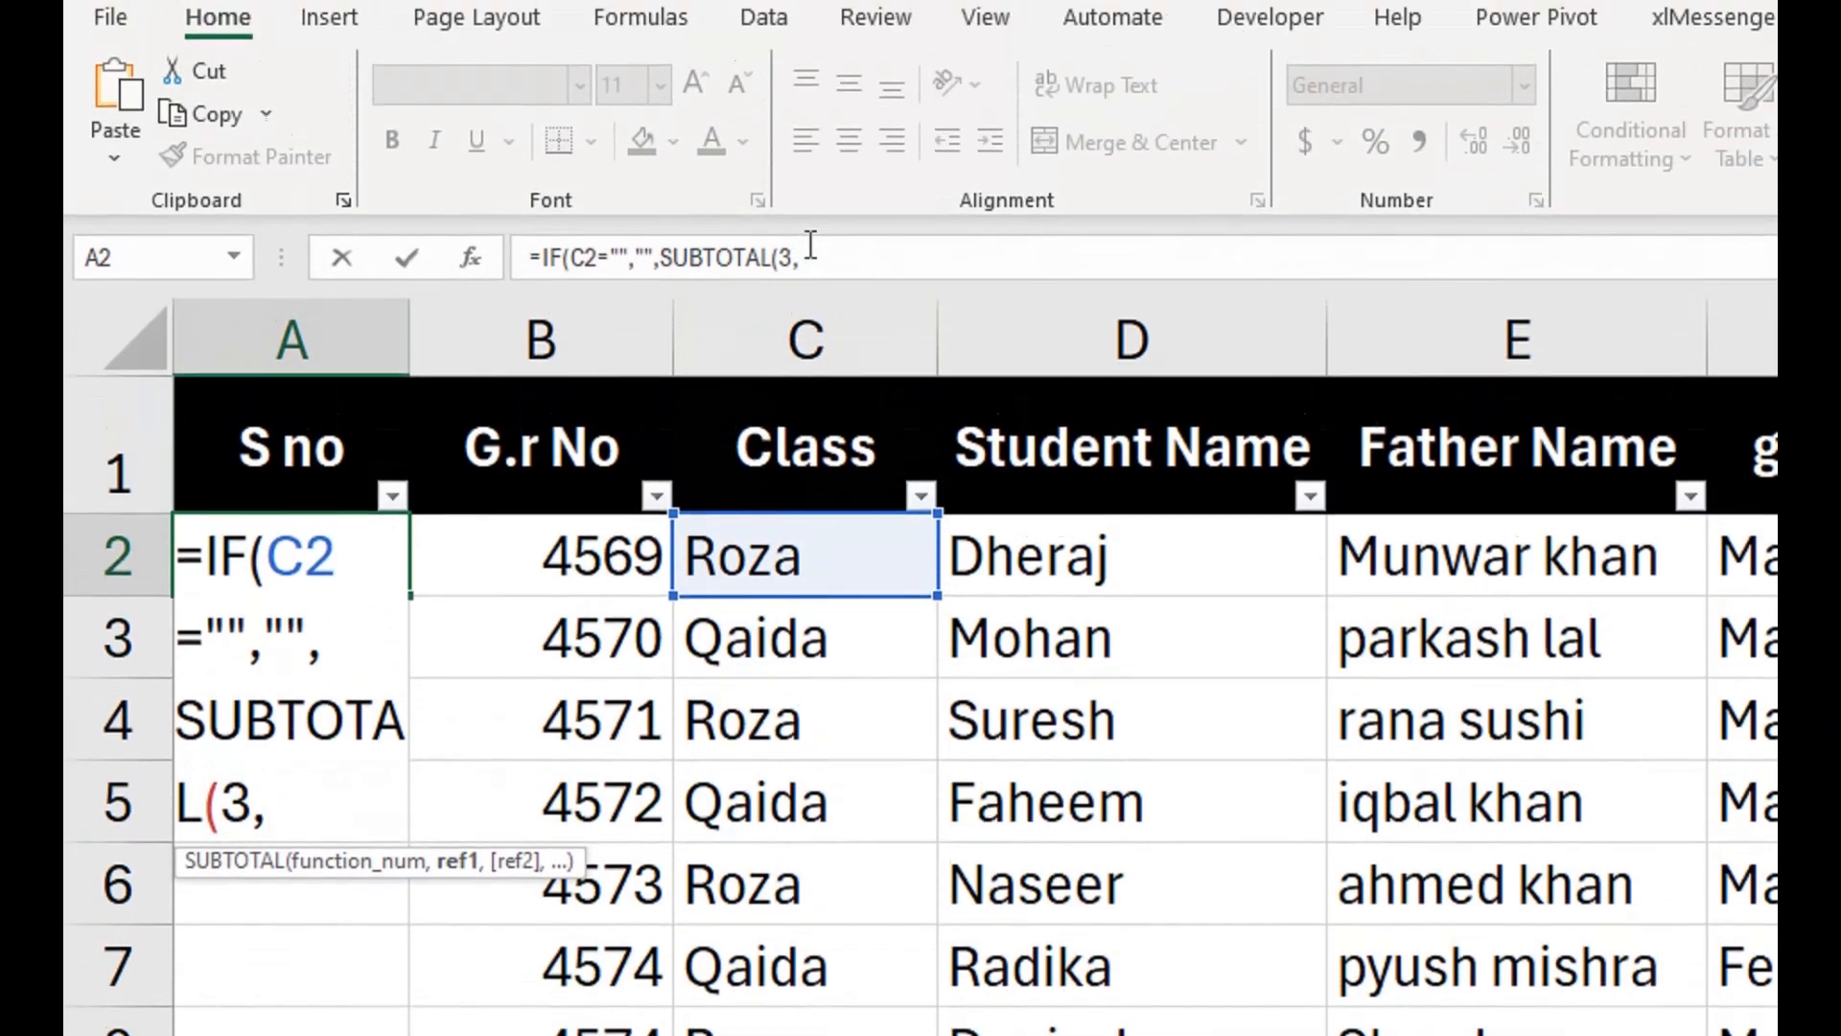
left_click(810, 252)
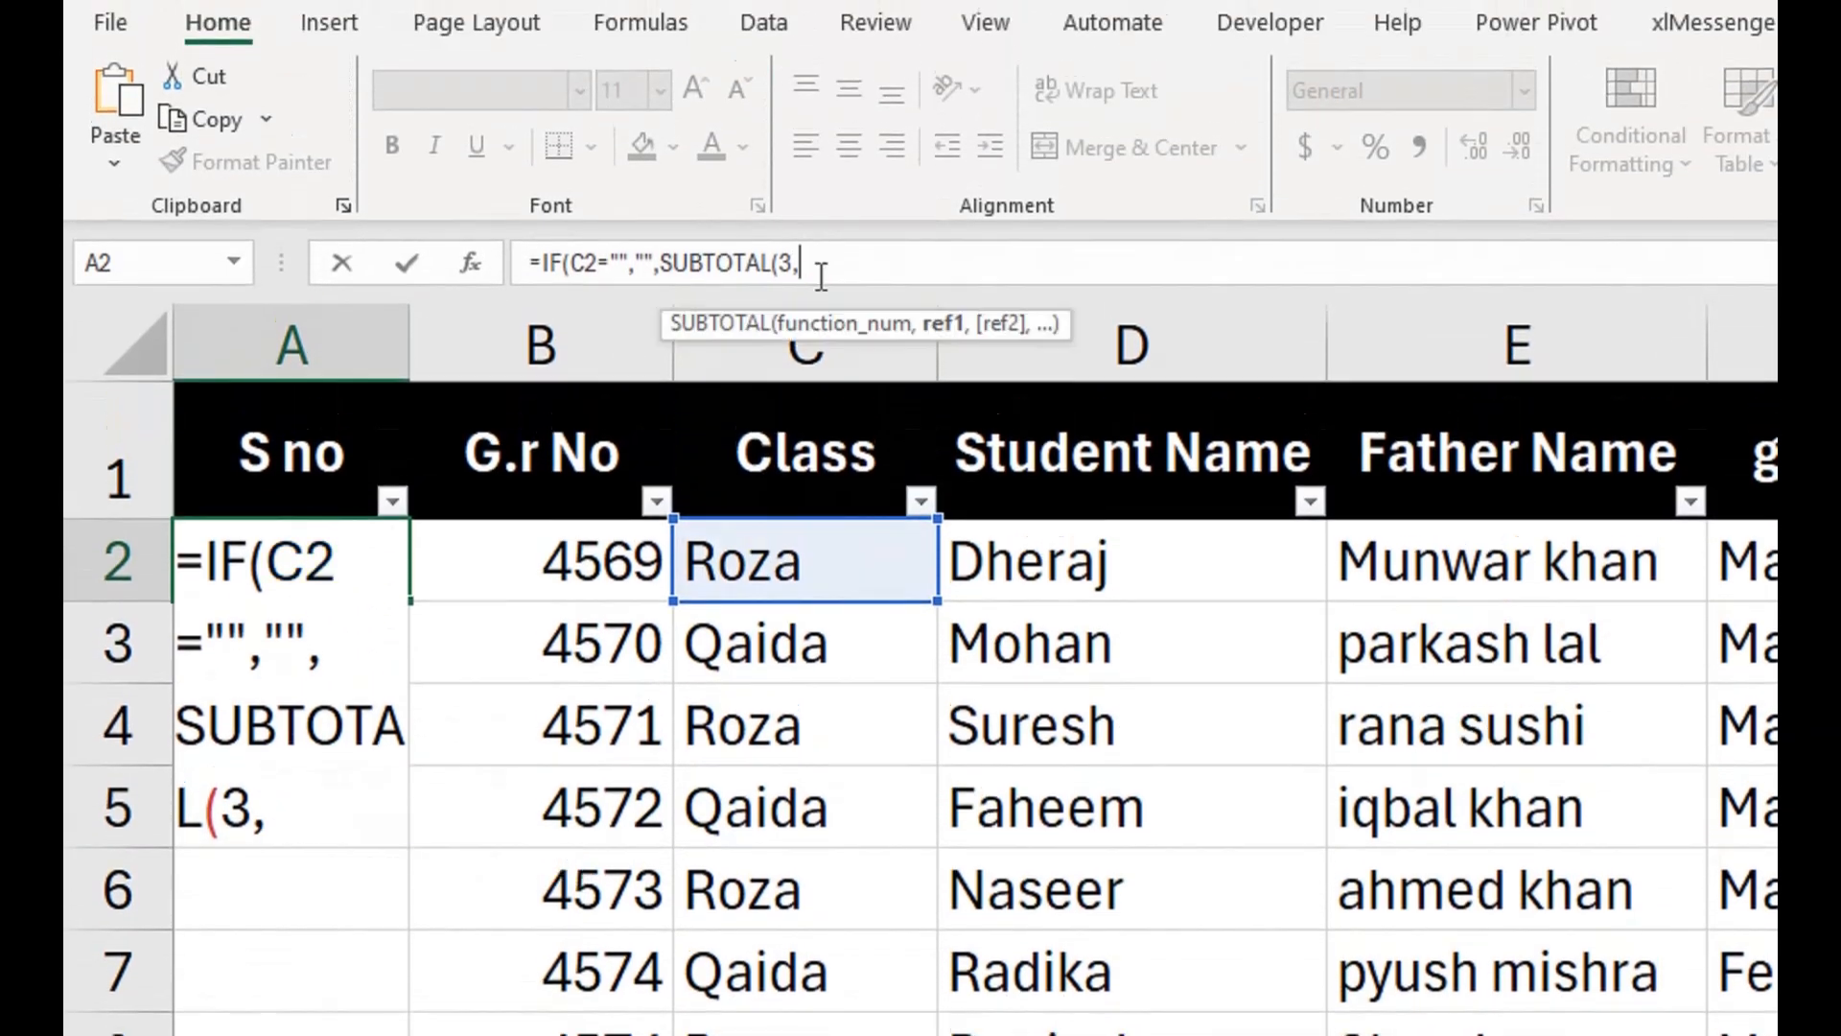
left_click(849, 591)
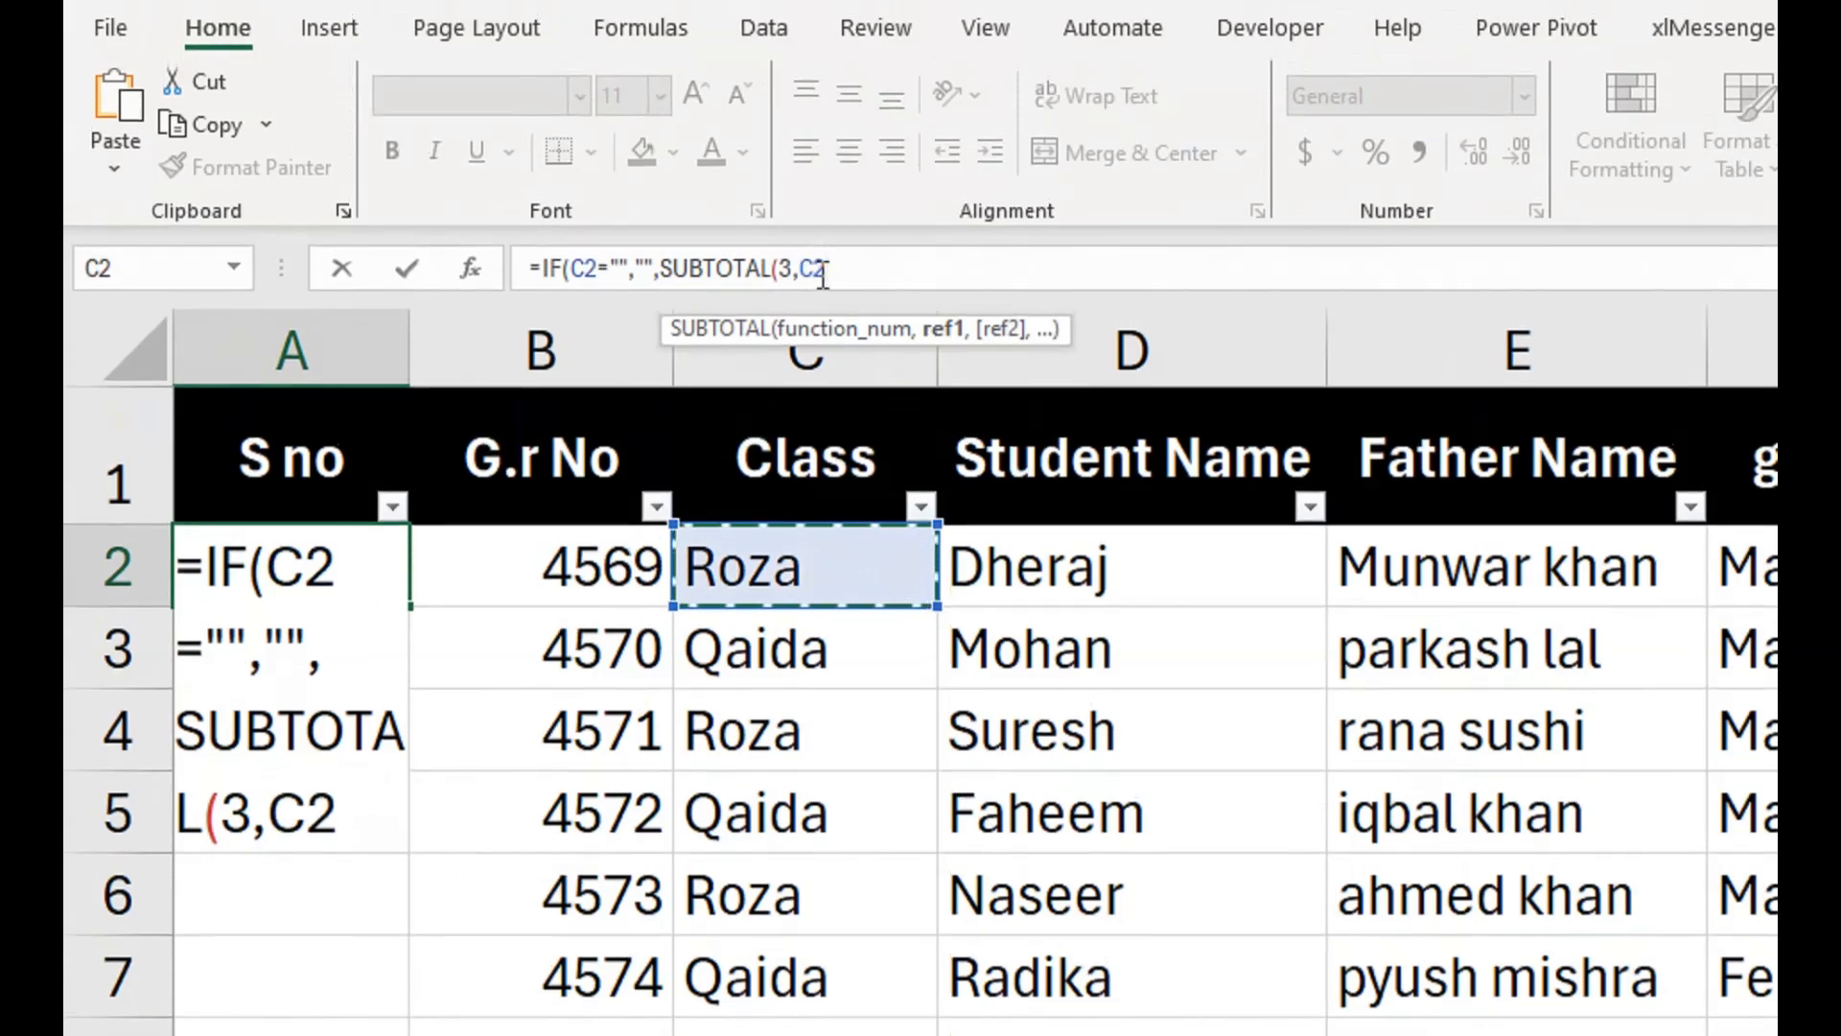
type(":C2")
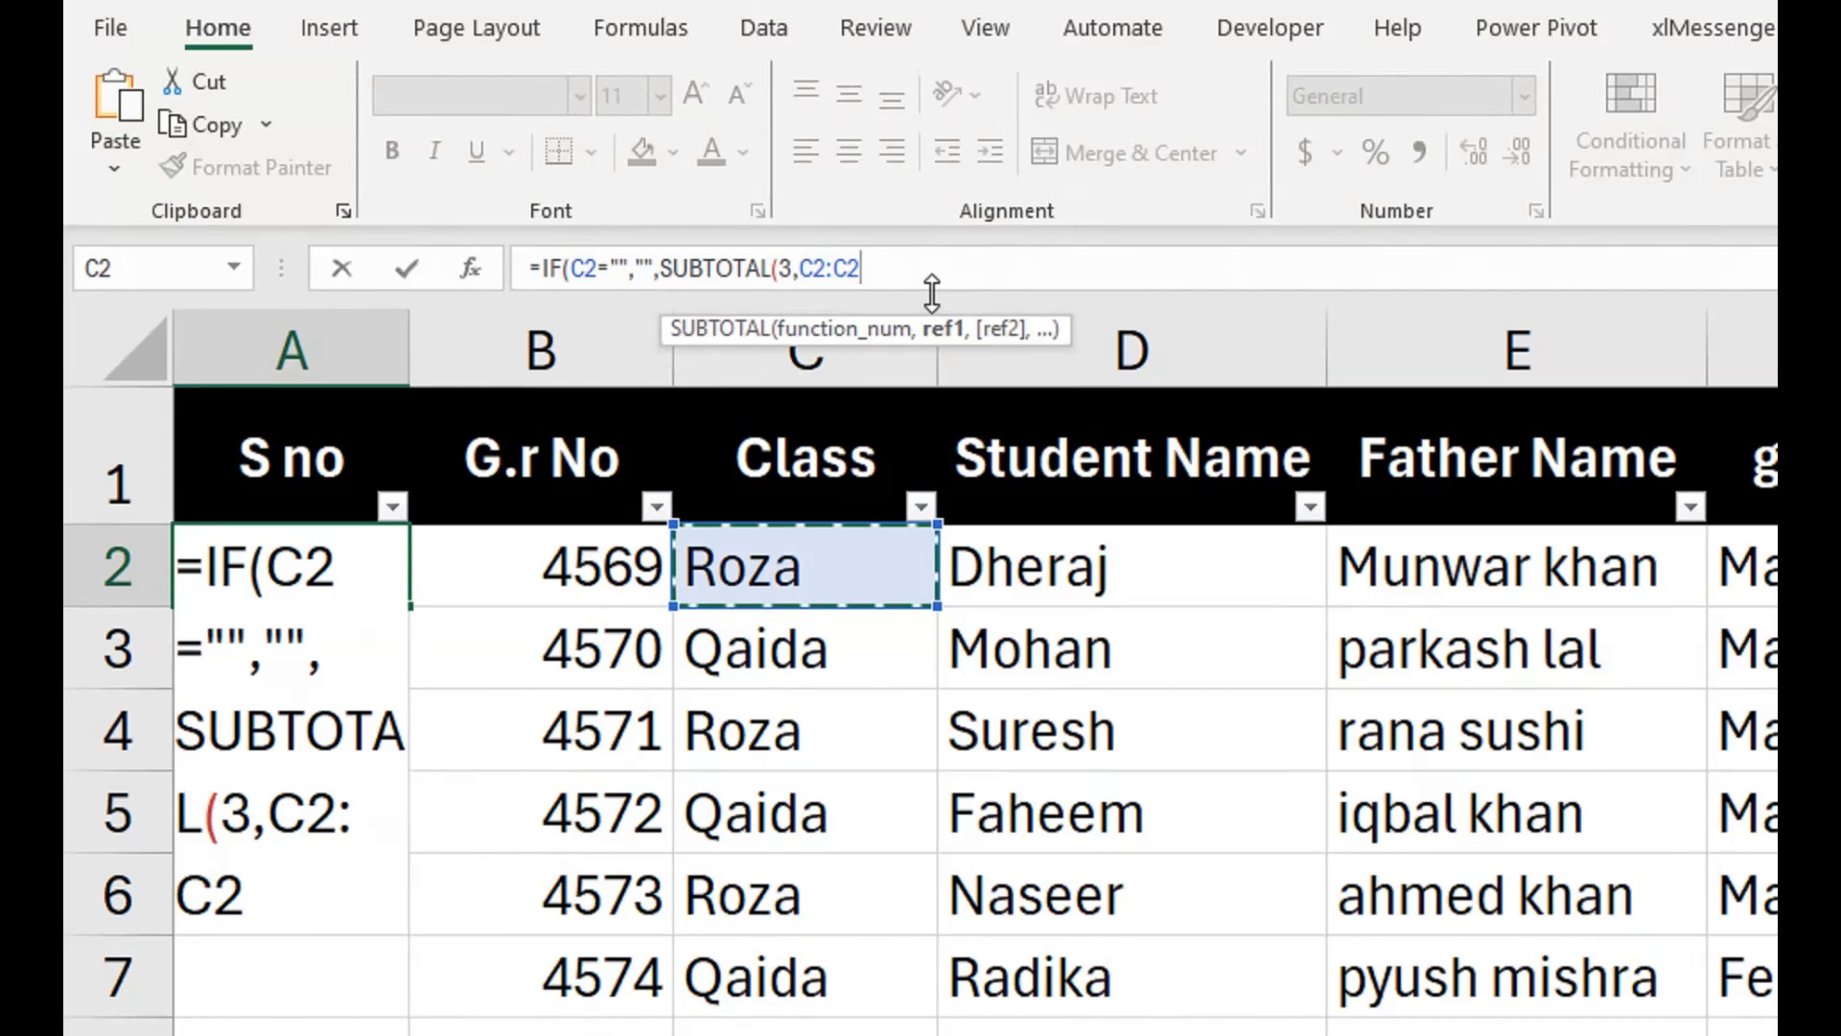
Make the range's first reference absolute and complete the A2 formula as =IF(C2="","",SUBTOTAL(3,$C$2:C2)).
left_click(815, 257)
left_click(815, 259)
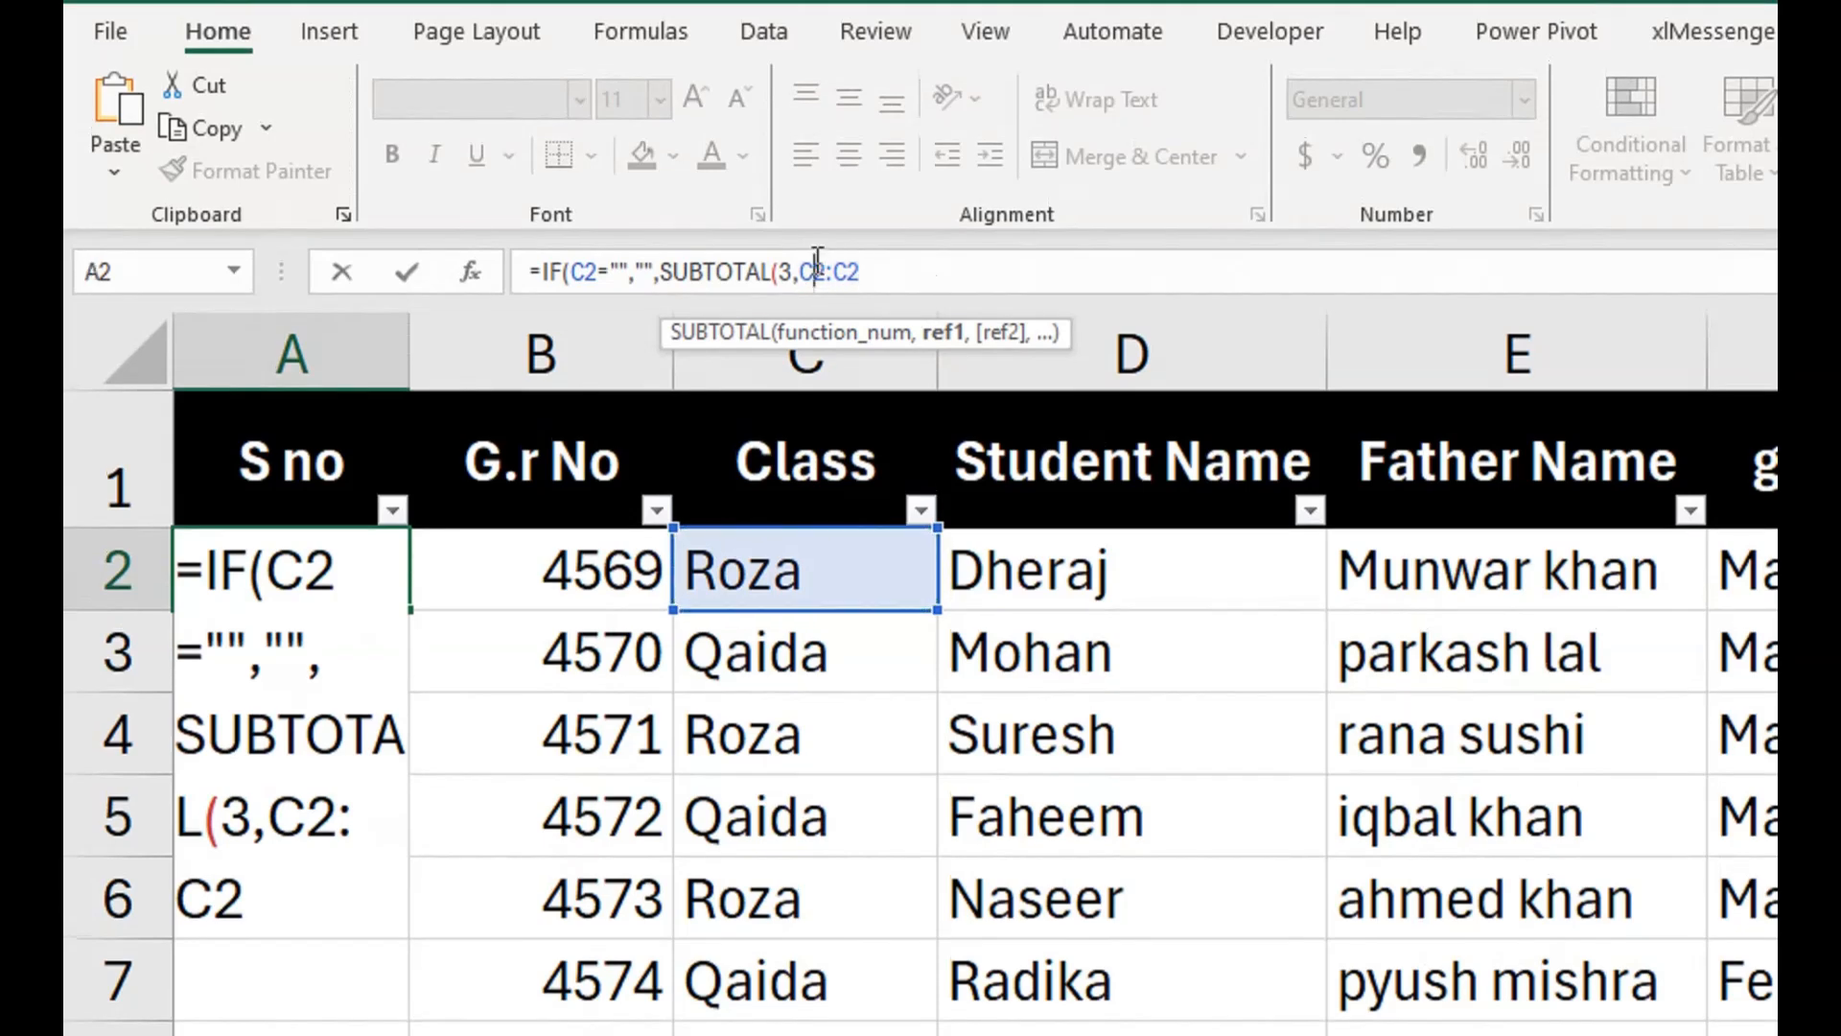
key("F4")
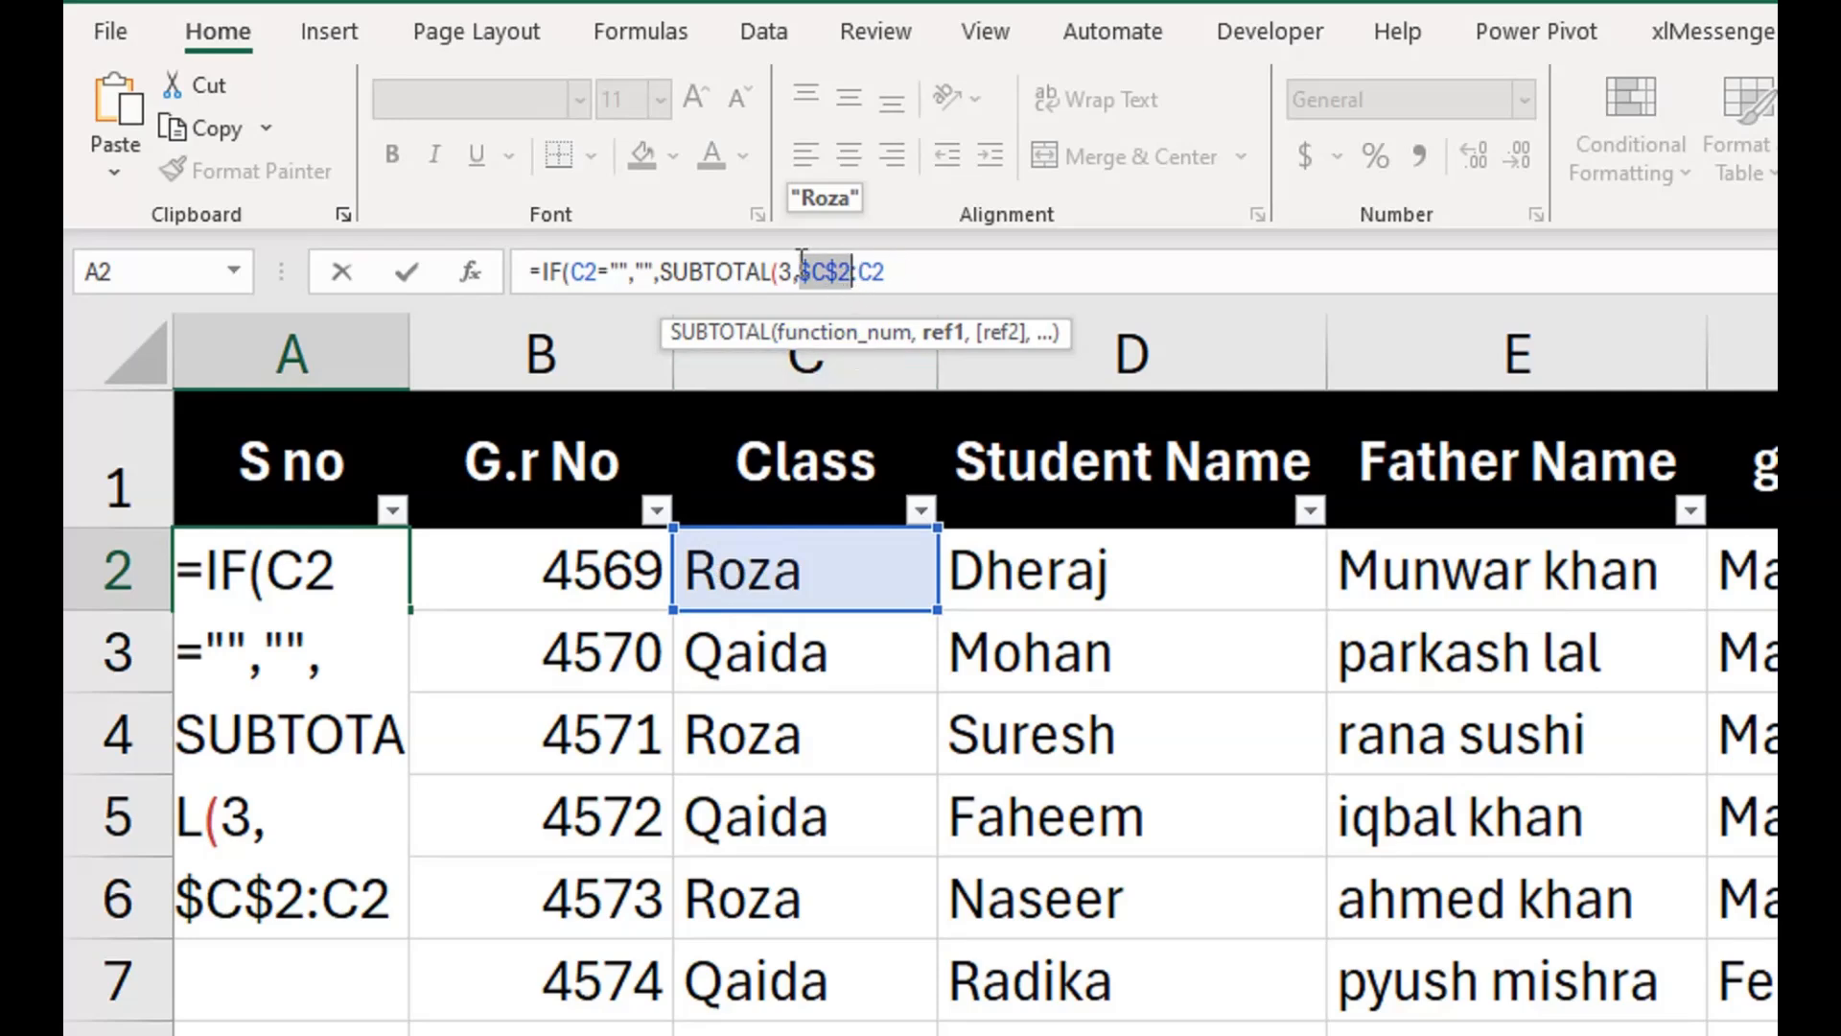
left_click(828, 270)
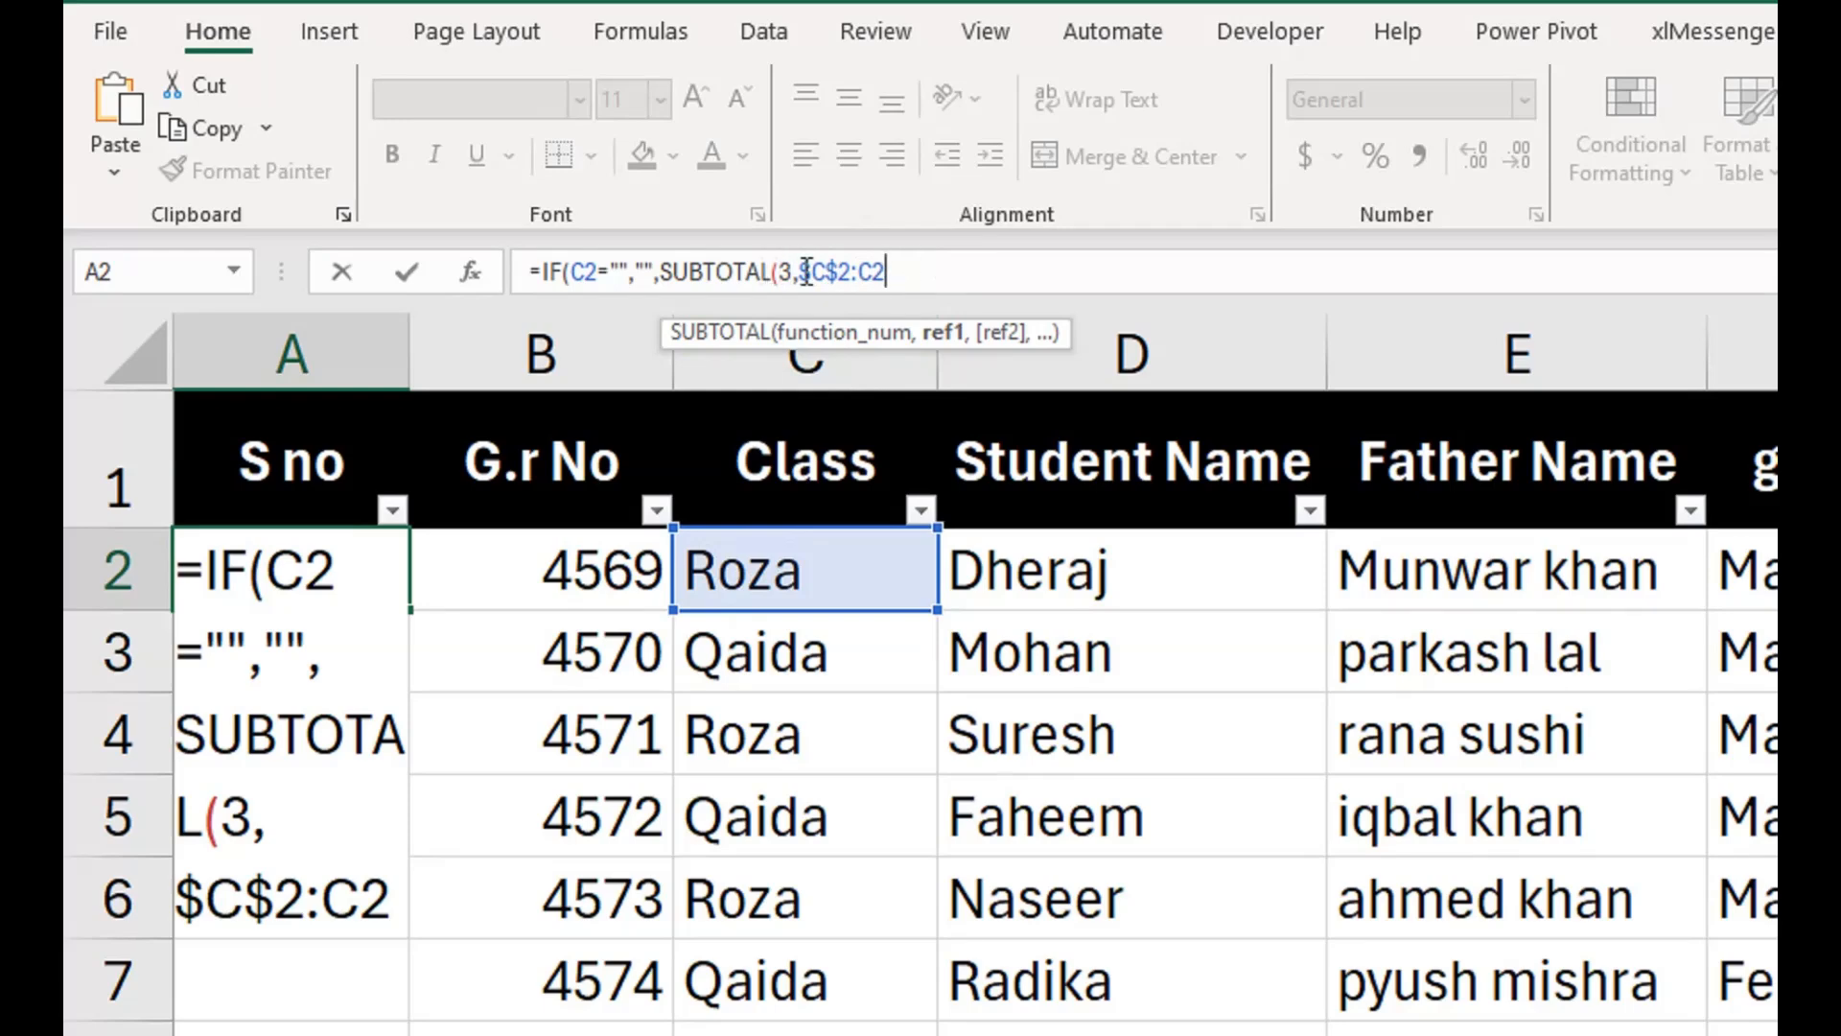
type(")")
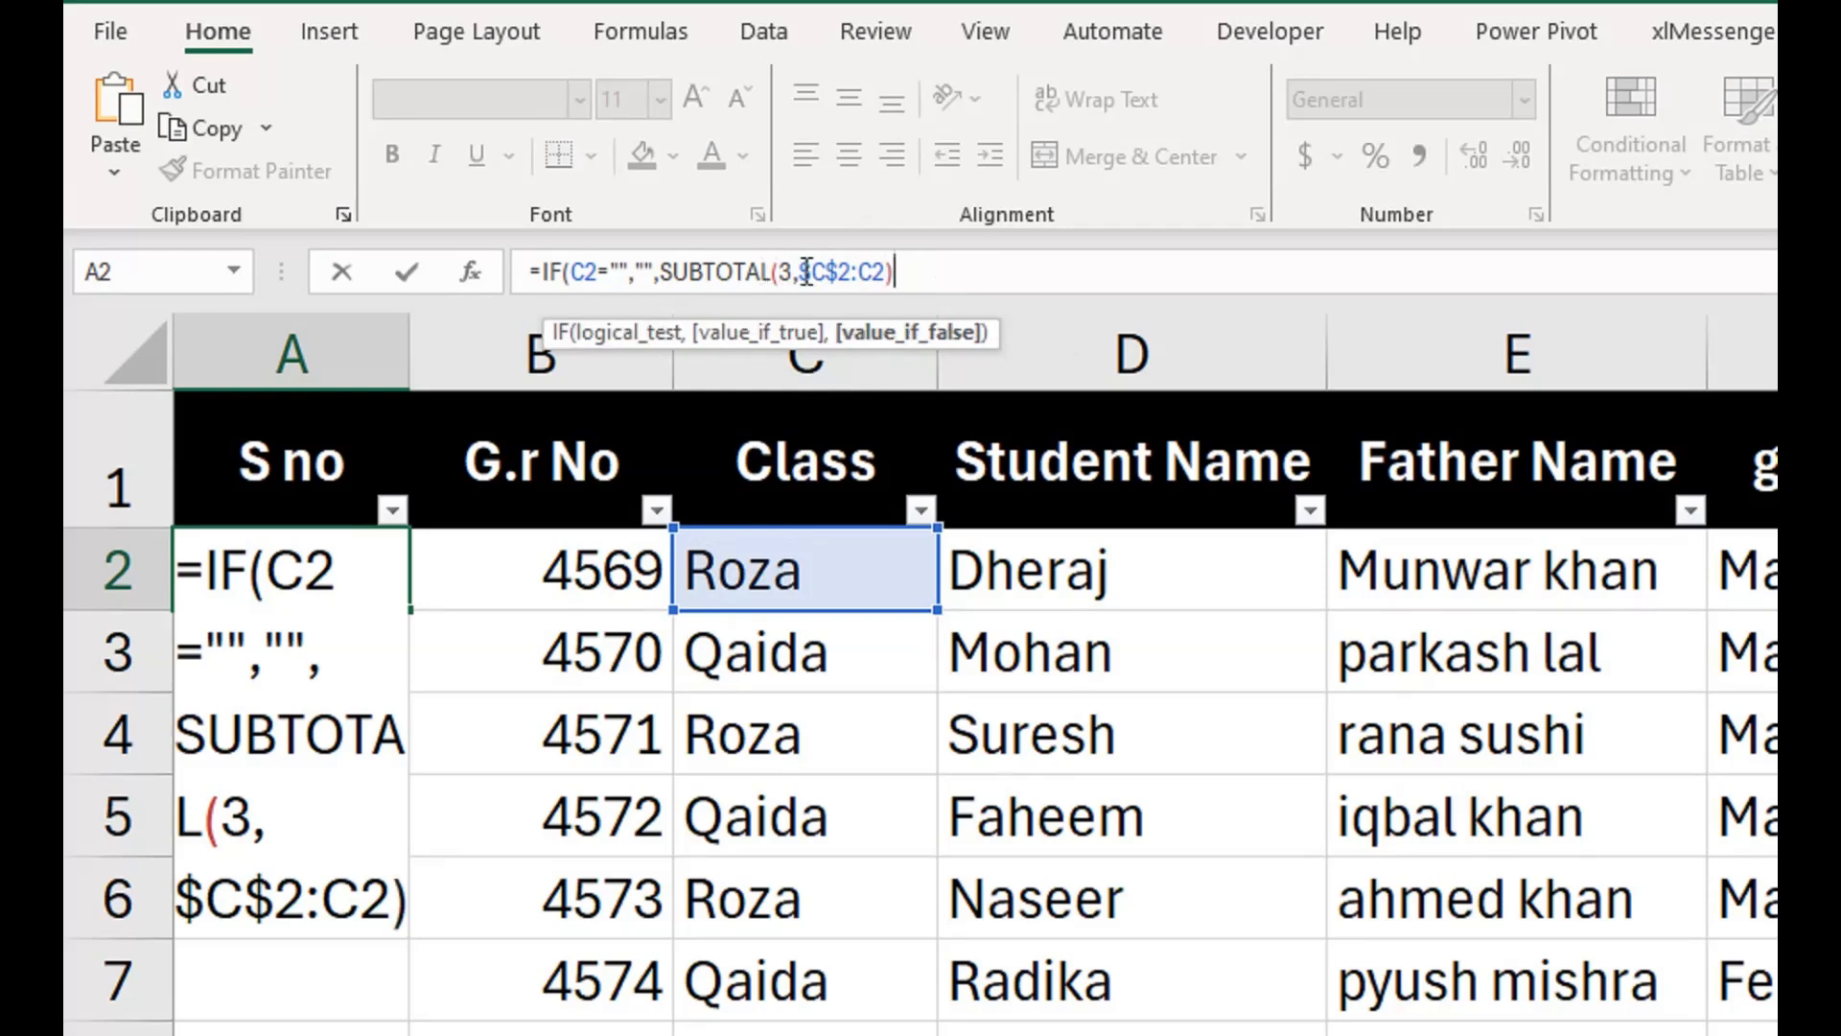
type(")")
key("Return")
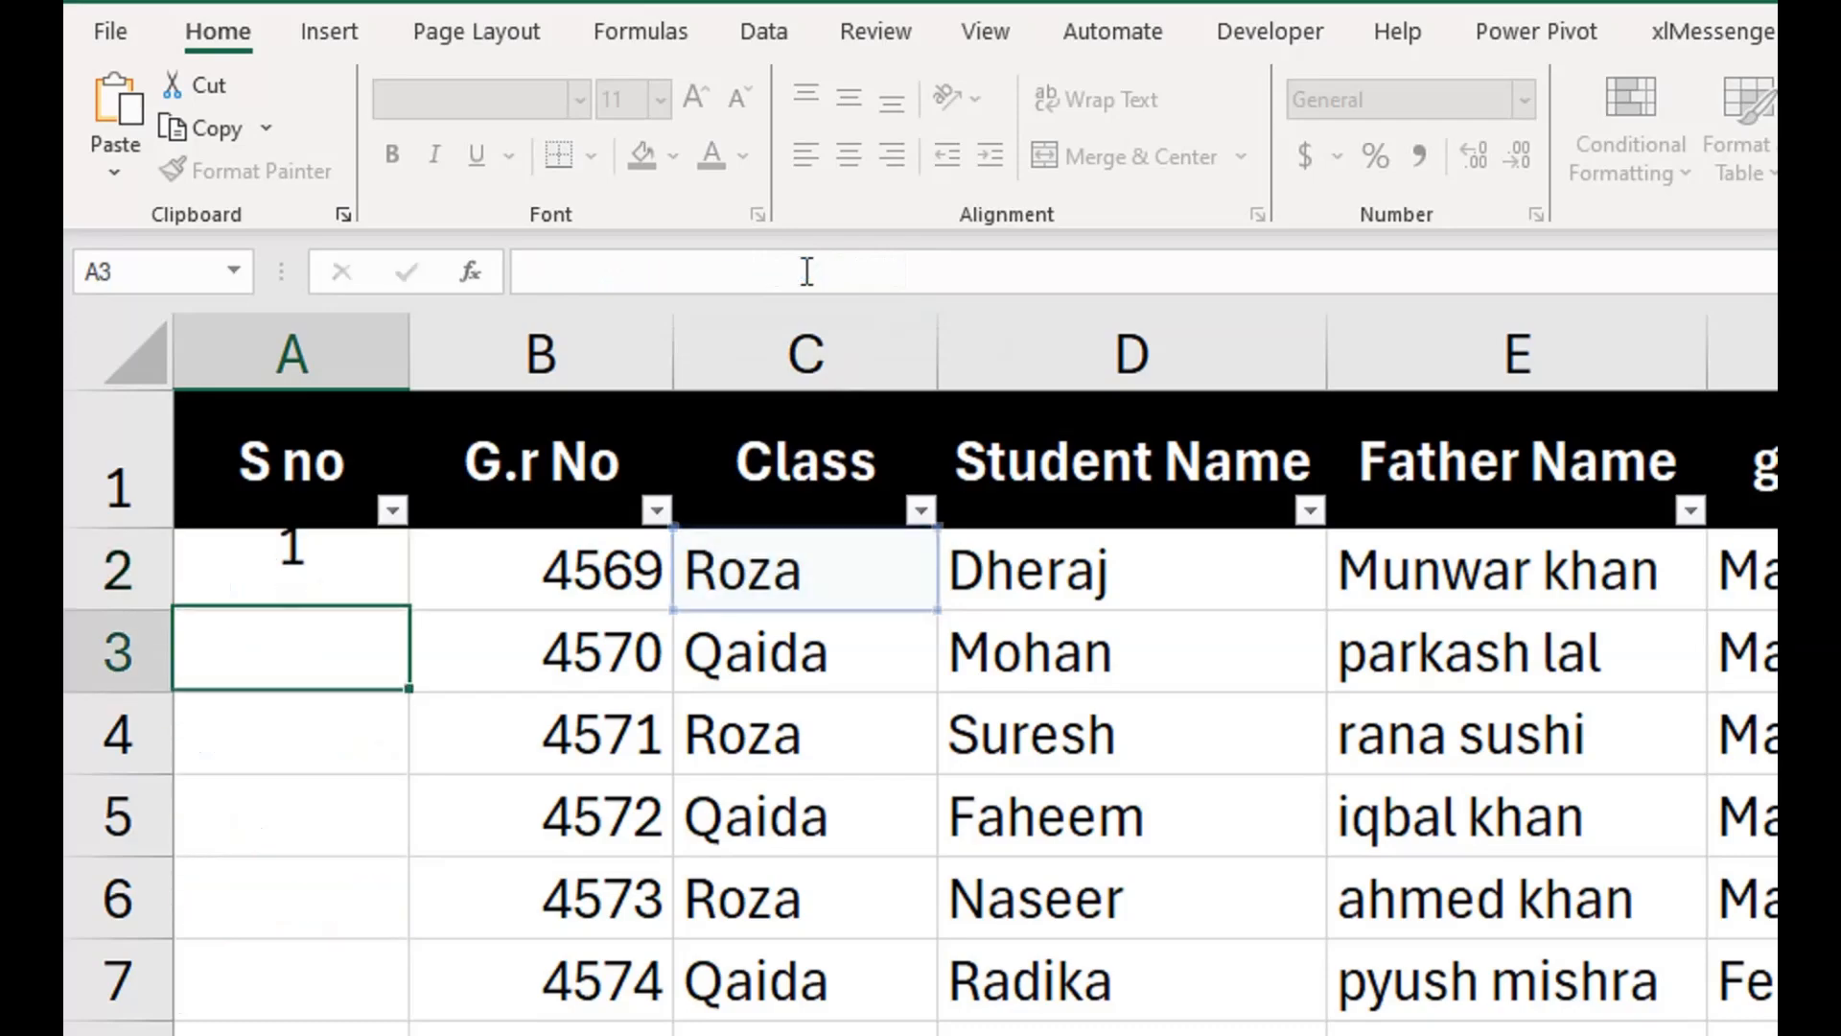
Fill the A2 formula down the S no column through the last student record in row 17.
left_click(397, 602)
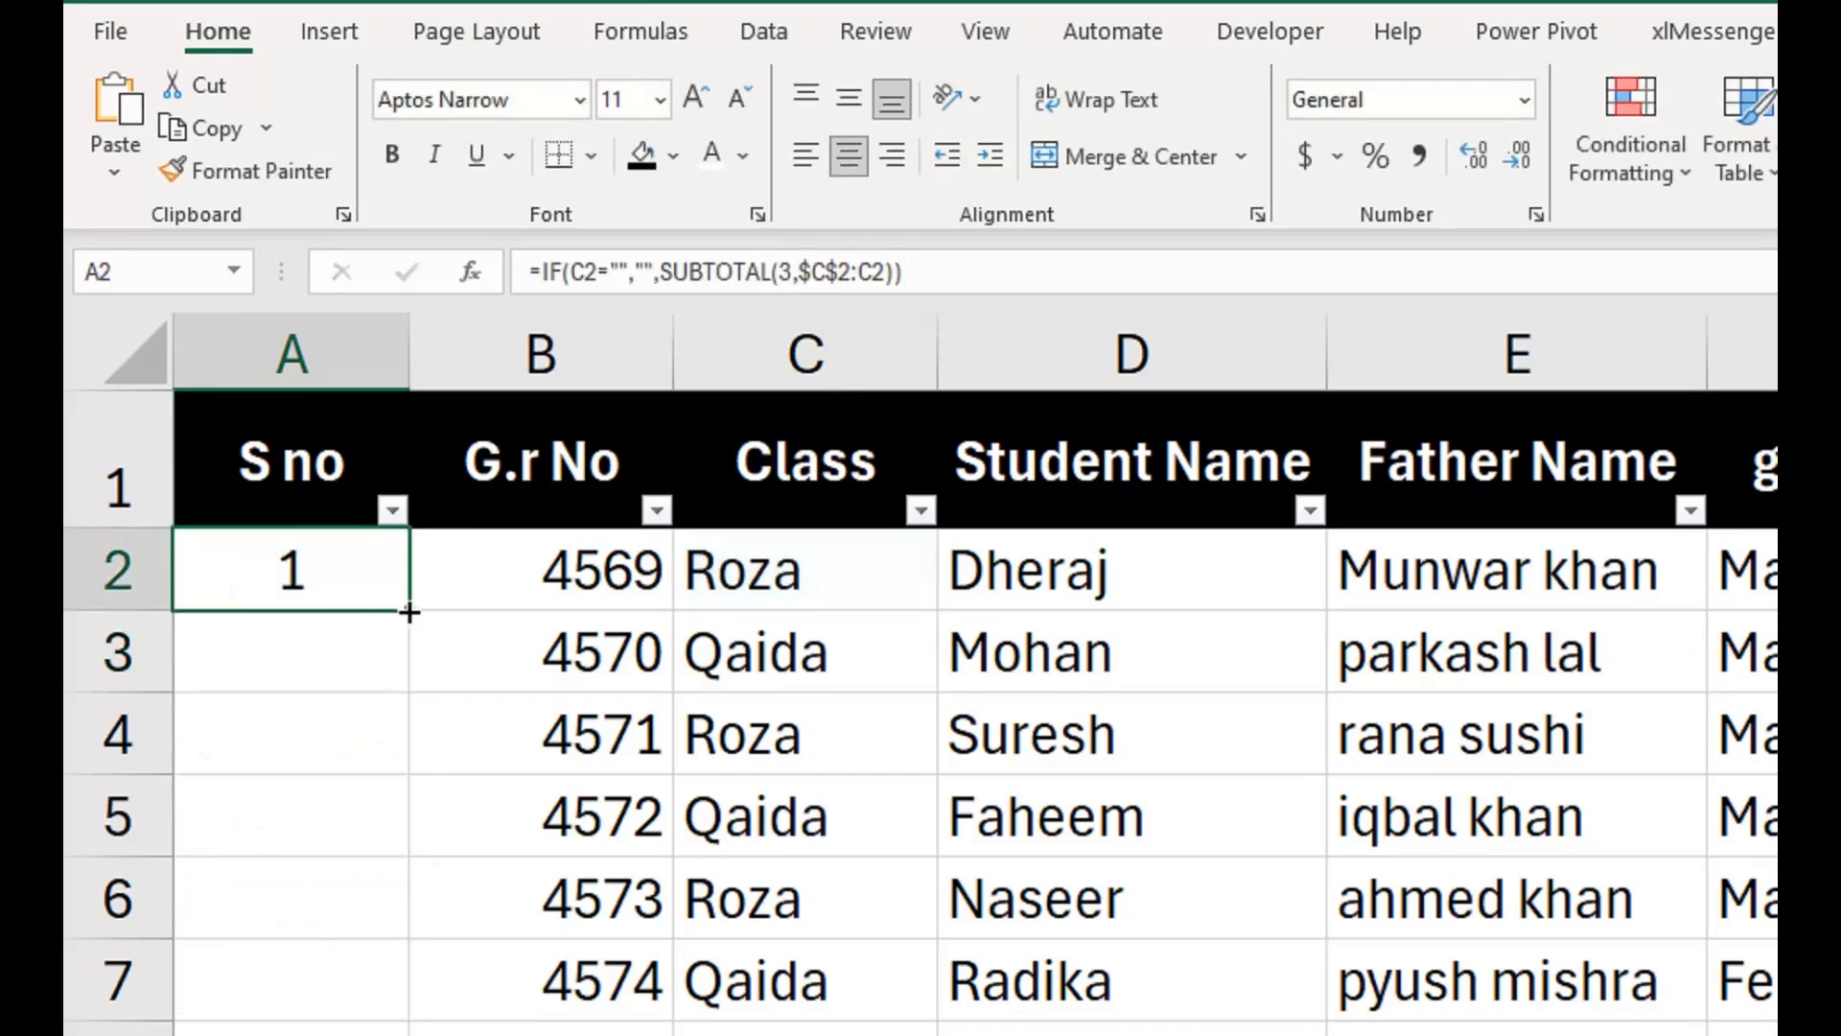
double_click(399, 606)
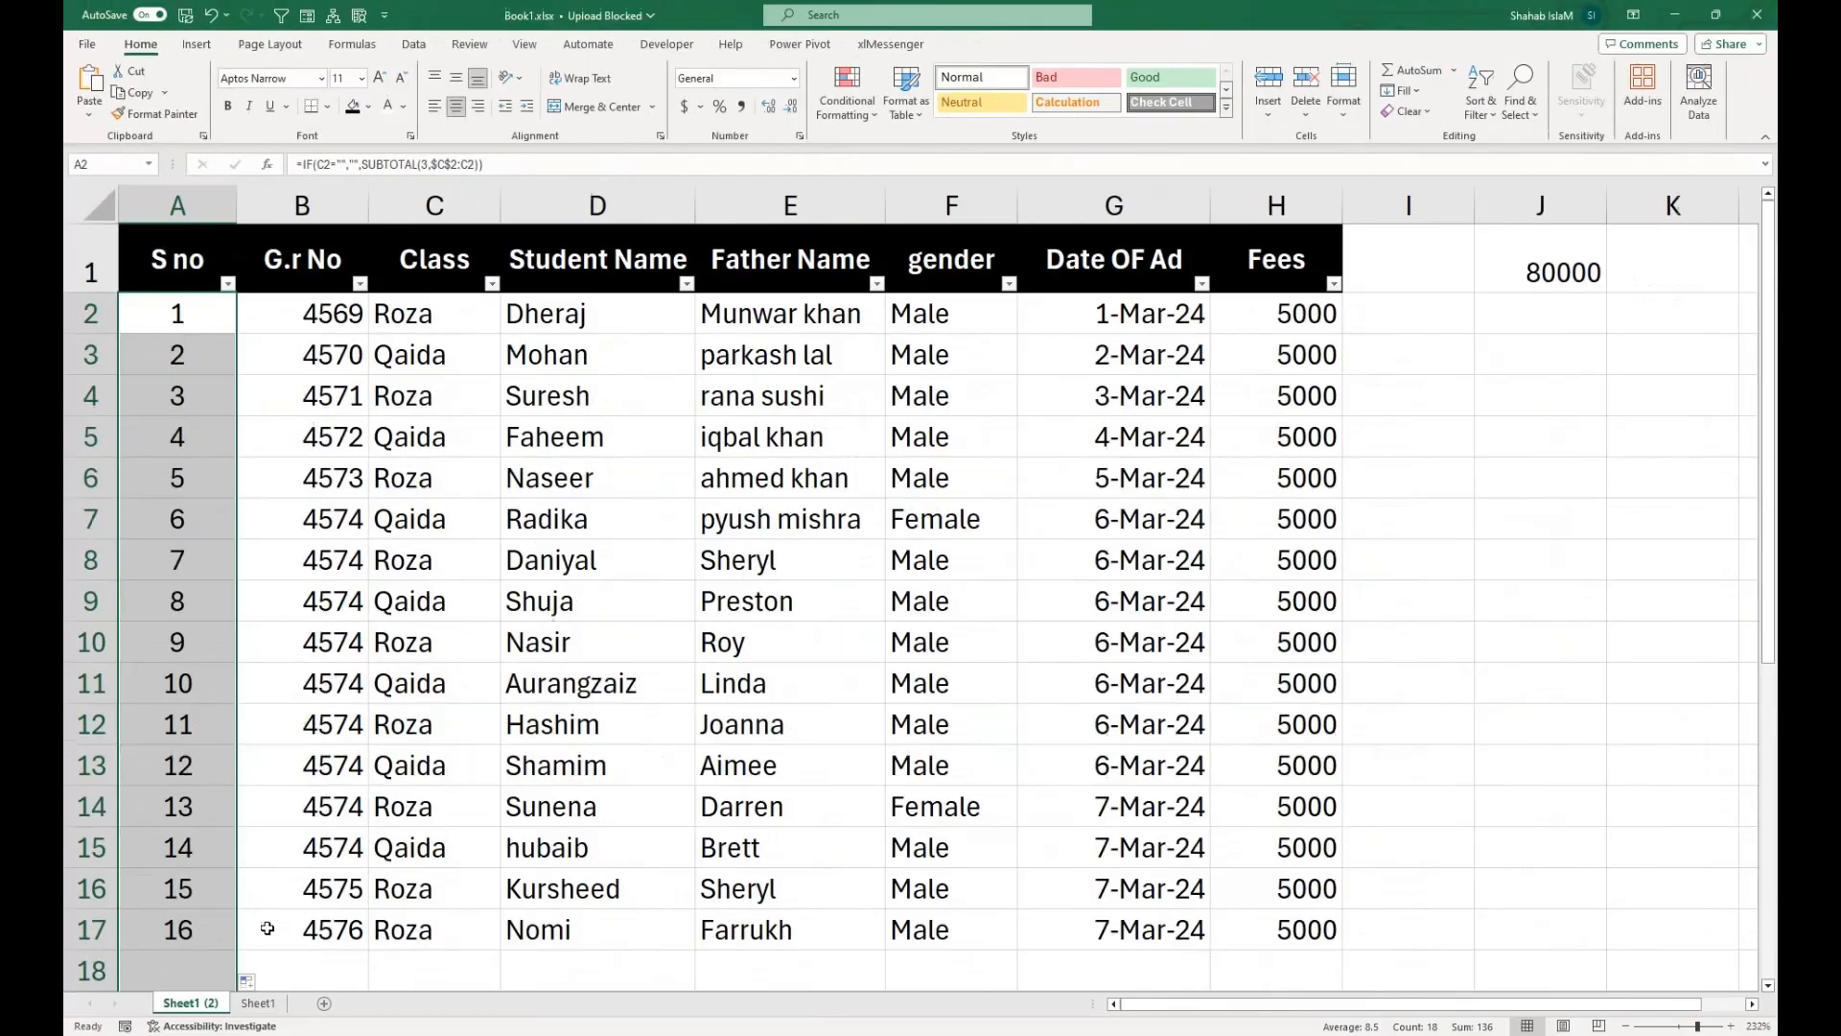
left_click(267, 928)
left_click(275, 959)
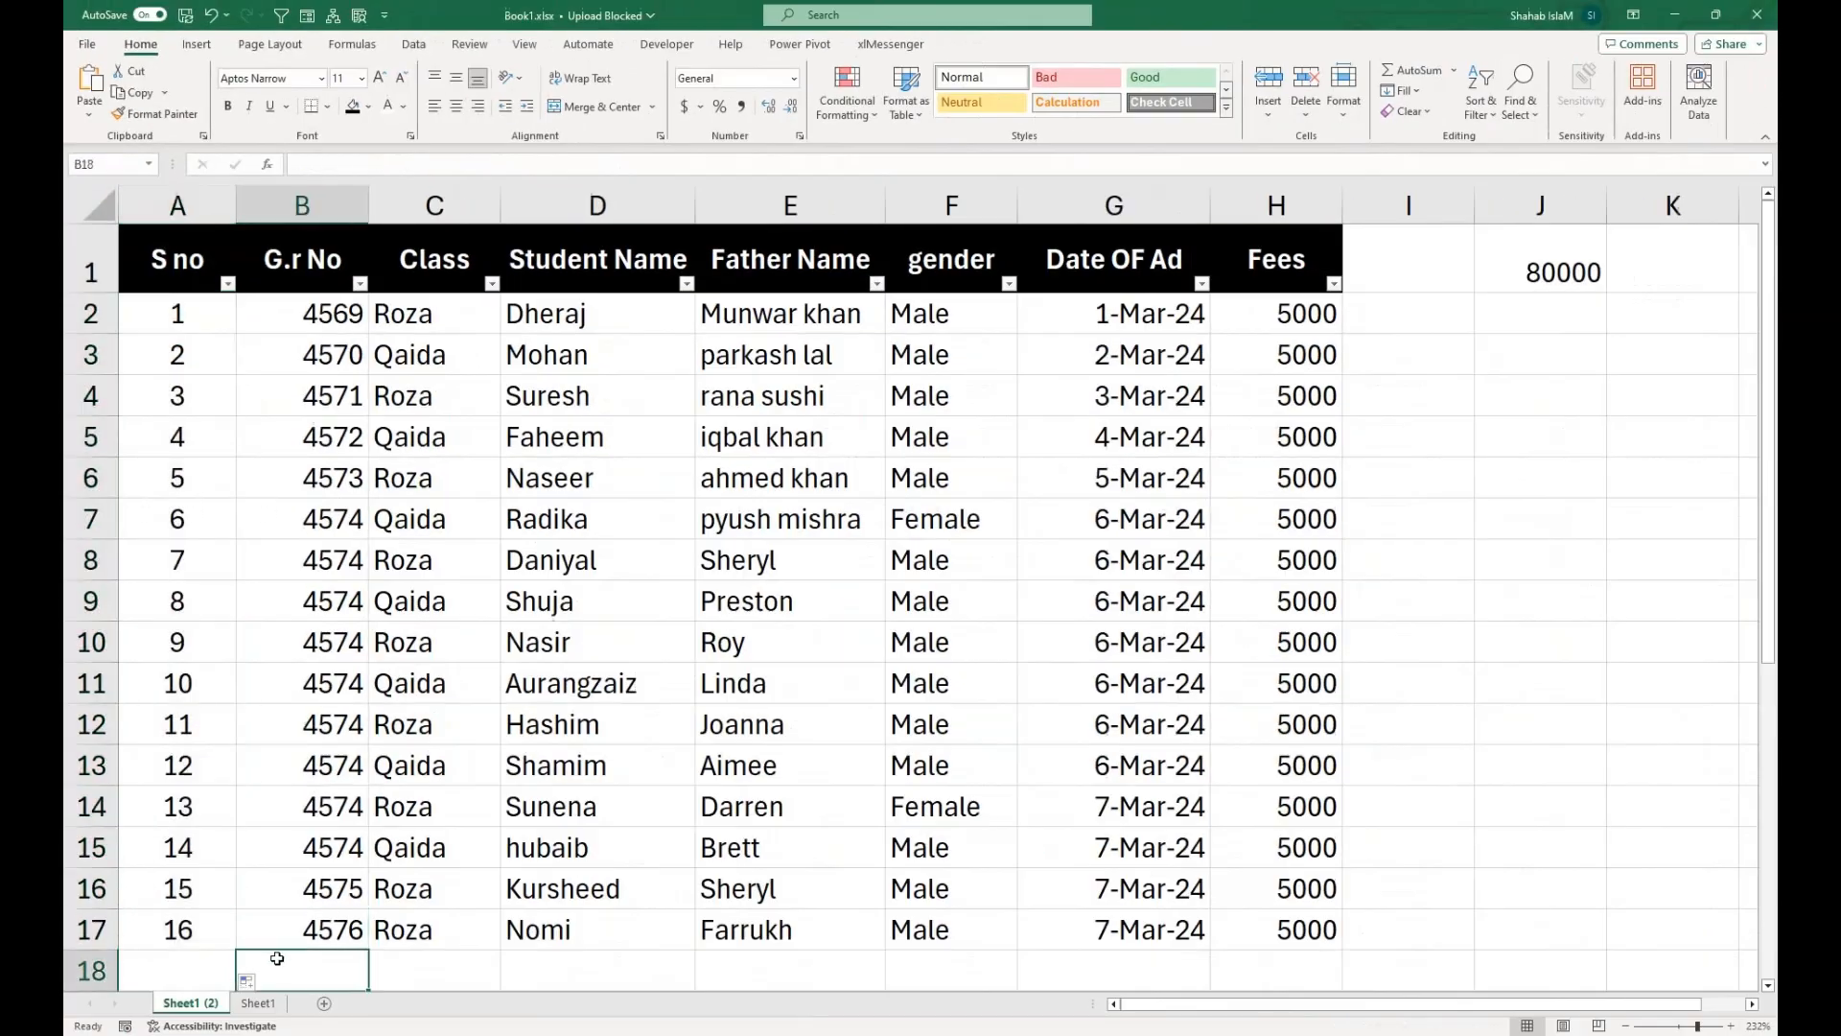
Start a new record in row 18 by copying down the G.r No and Class values from row 17.
left_click(323, 930)
left_click_drag(365, 952, 373, 973)
left_click_drag(422, 932, 418, 970)
key("ctrl+d")
left_click_drag(285, 891, 222, 894)
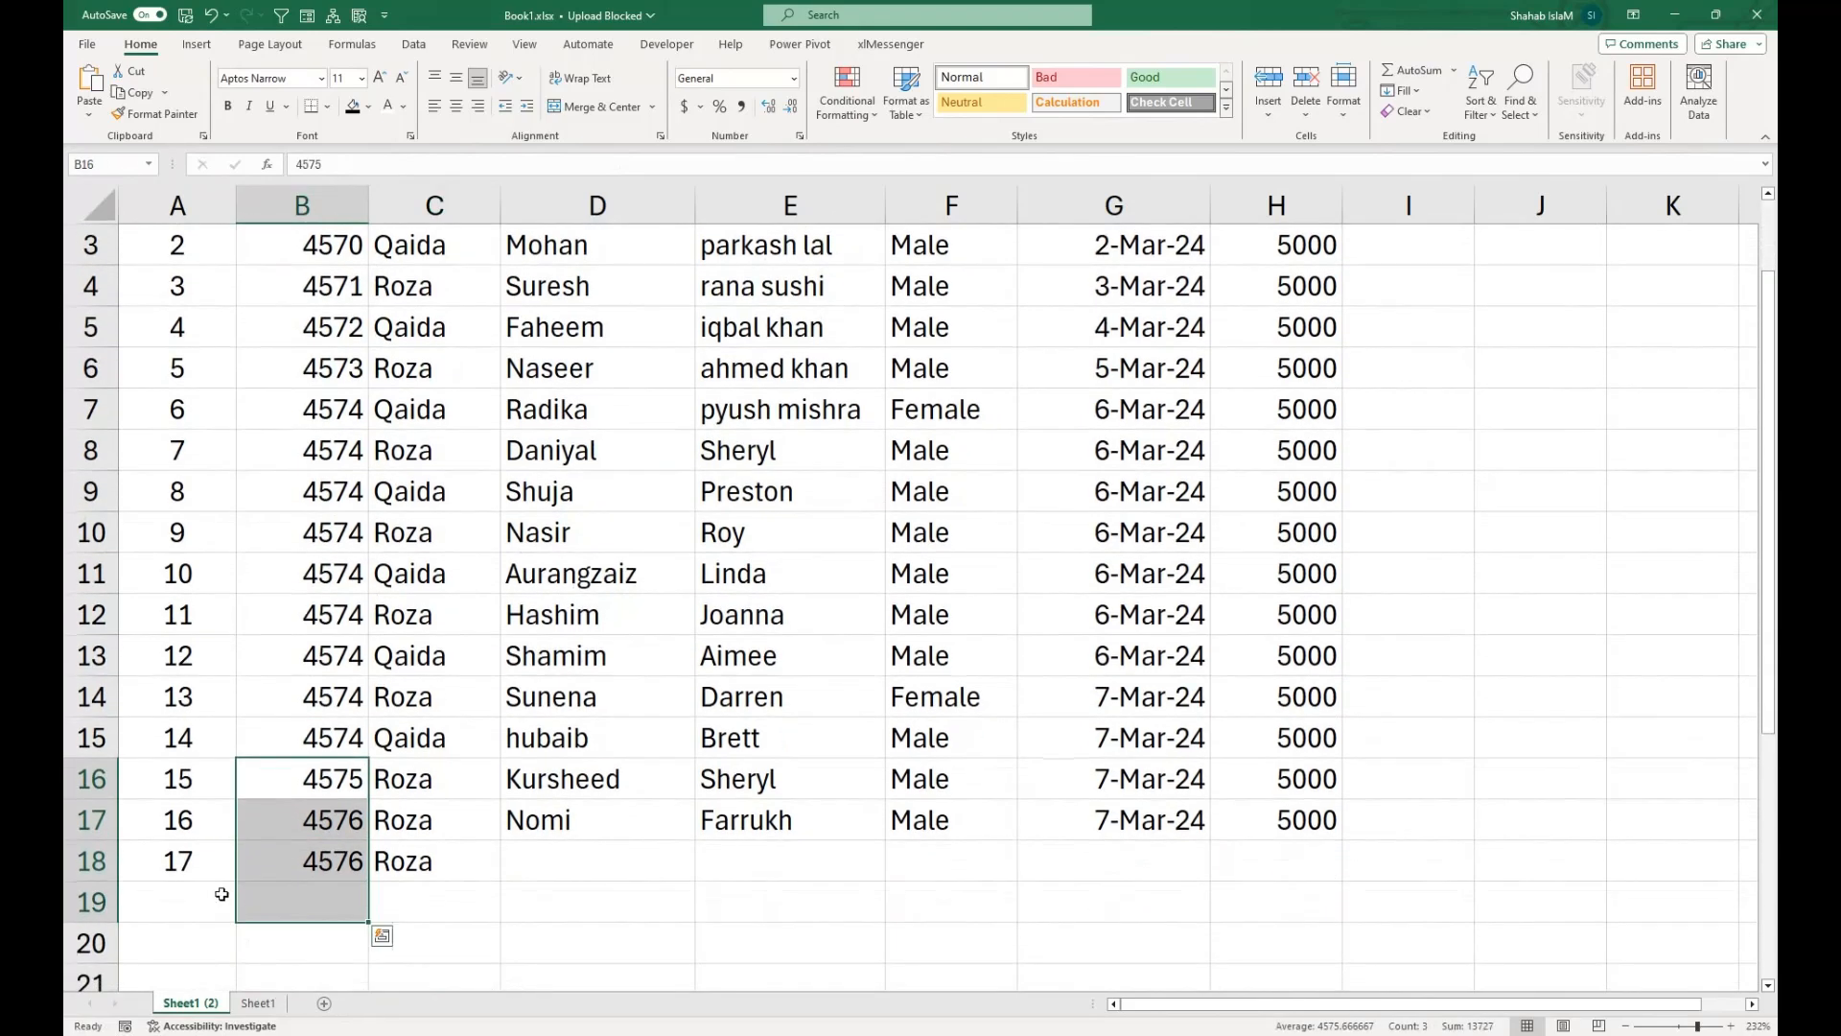
Enter the new student's name in D18 and the father's name in E18.
left_click(542, 859)
type("Safi")
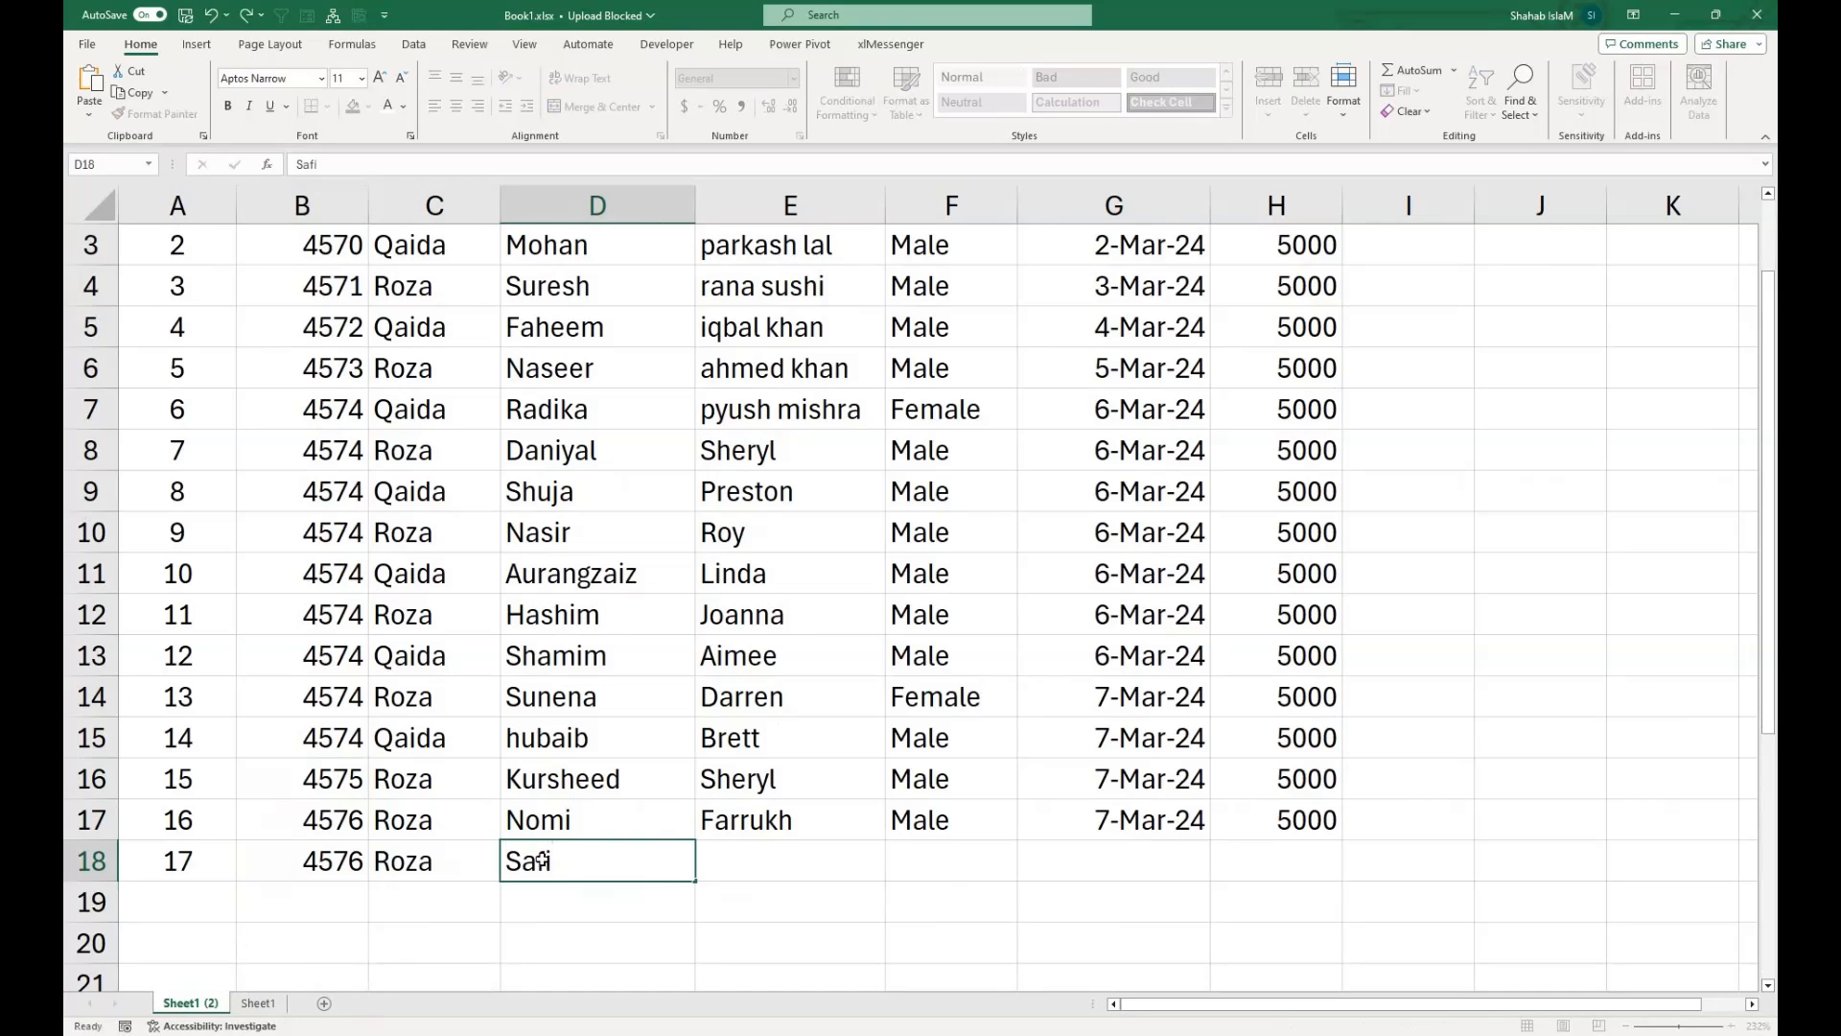
key("Tab")
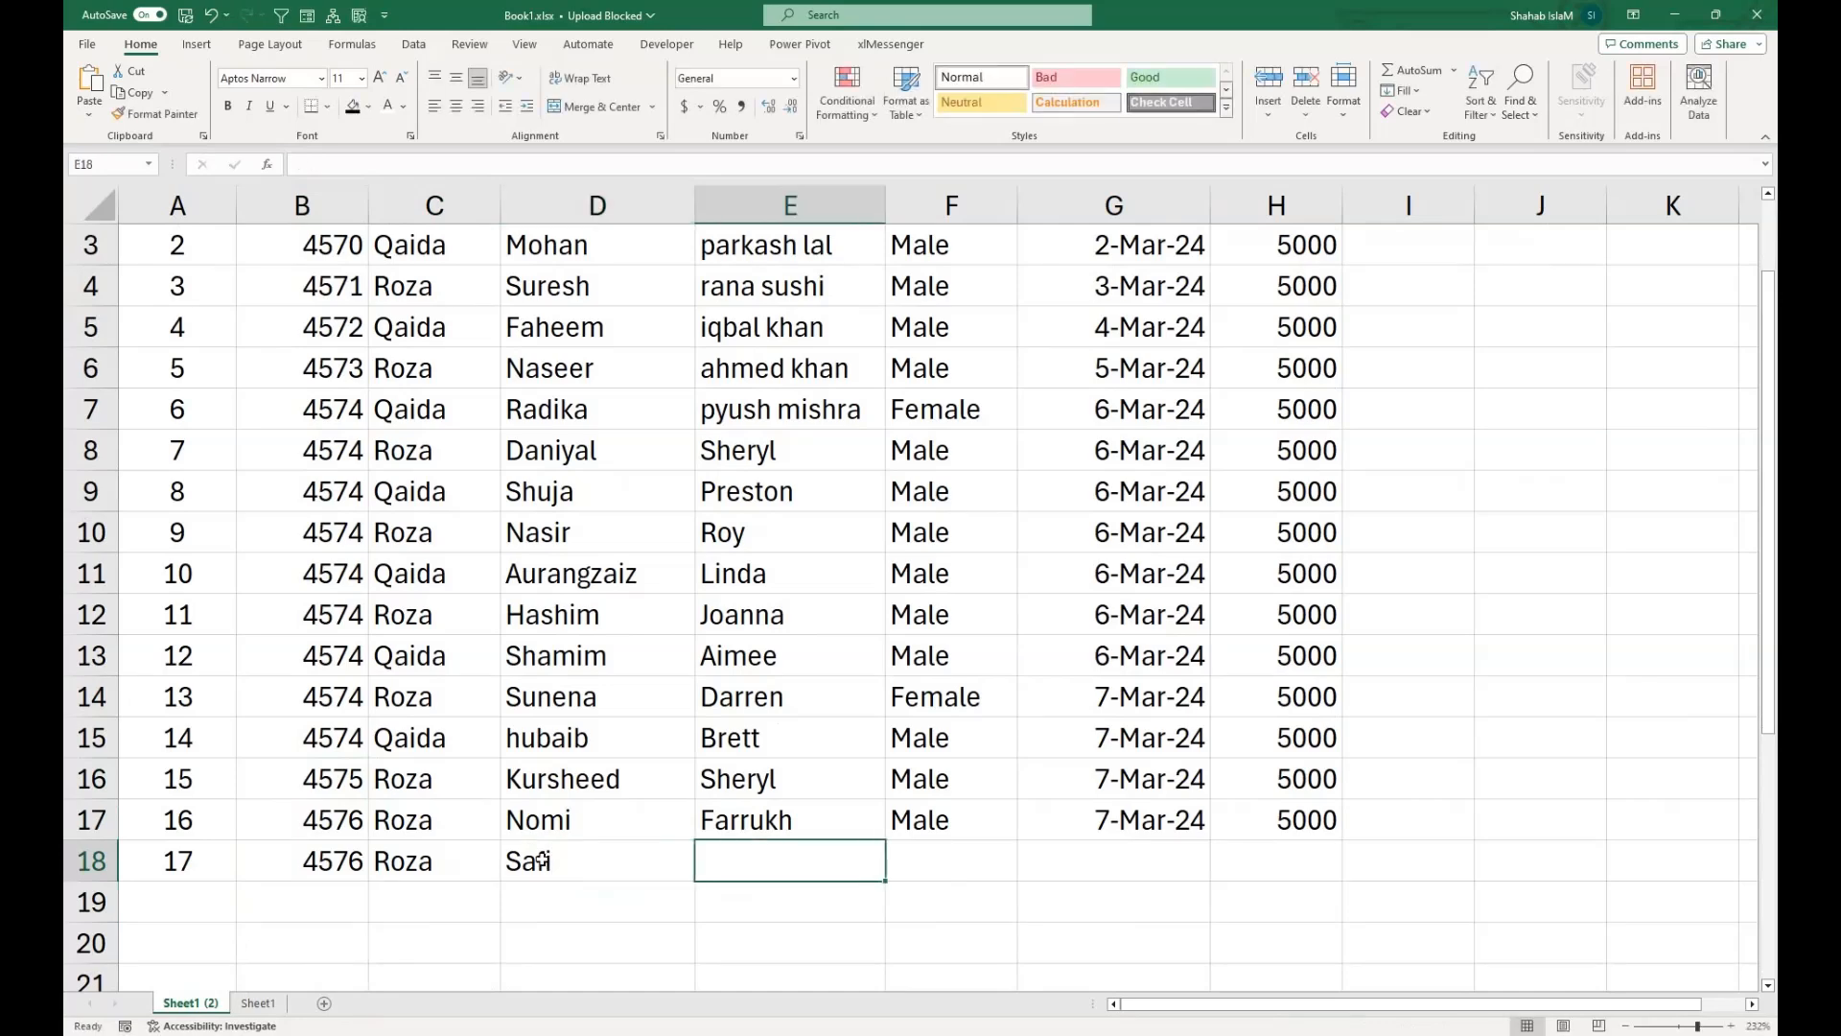
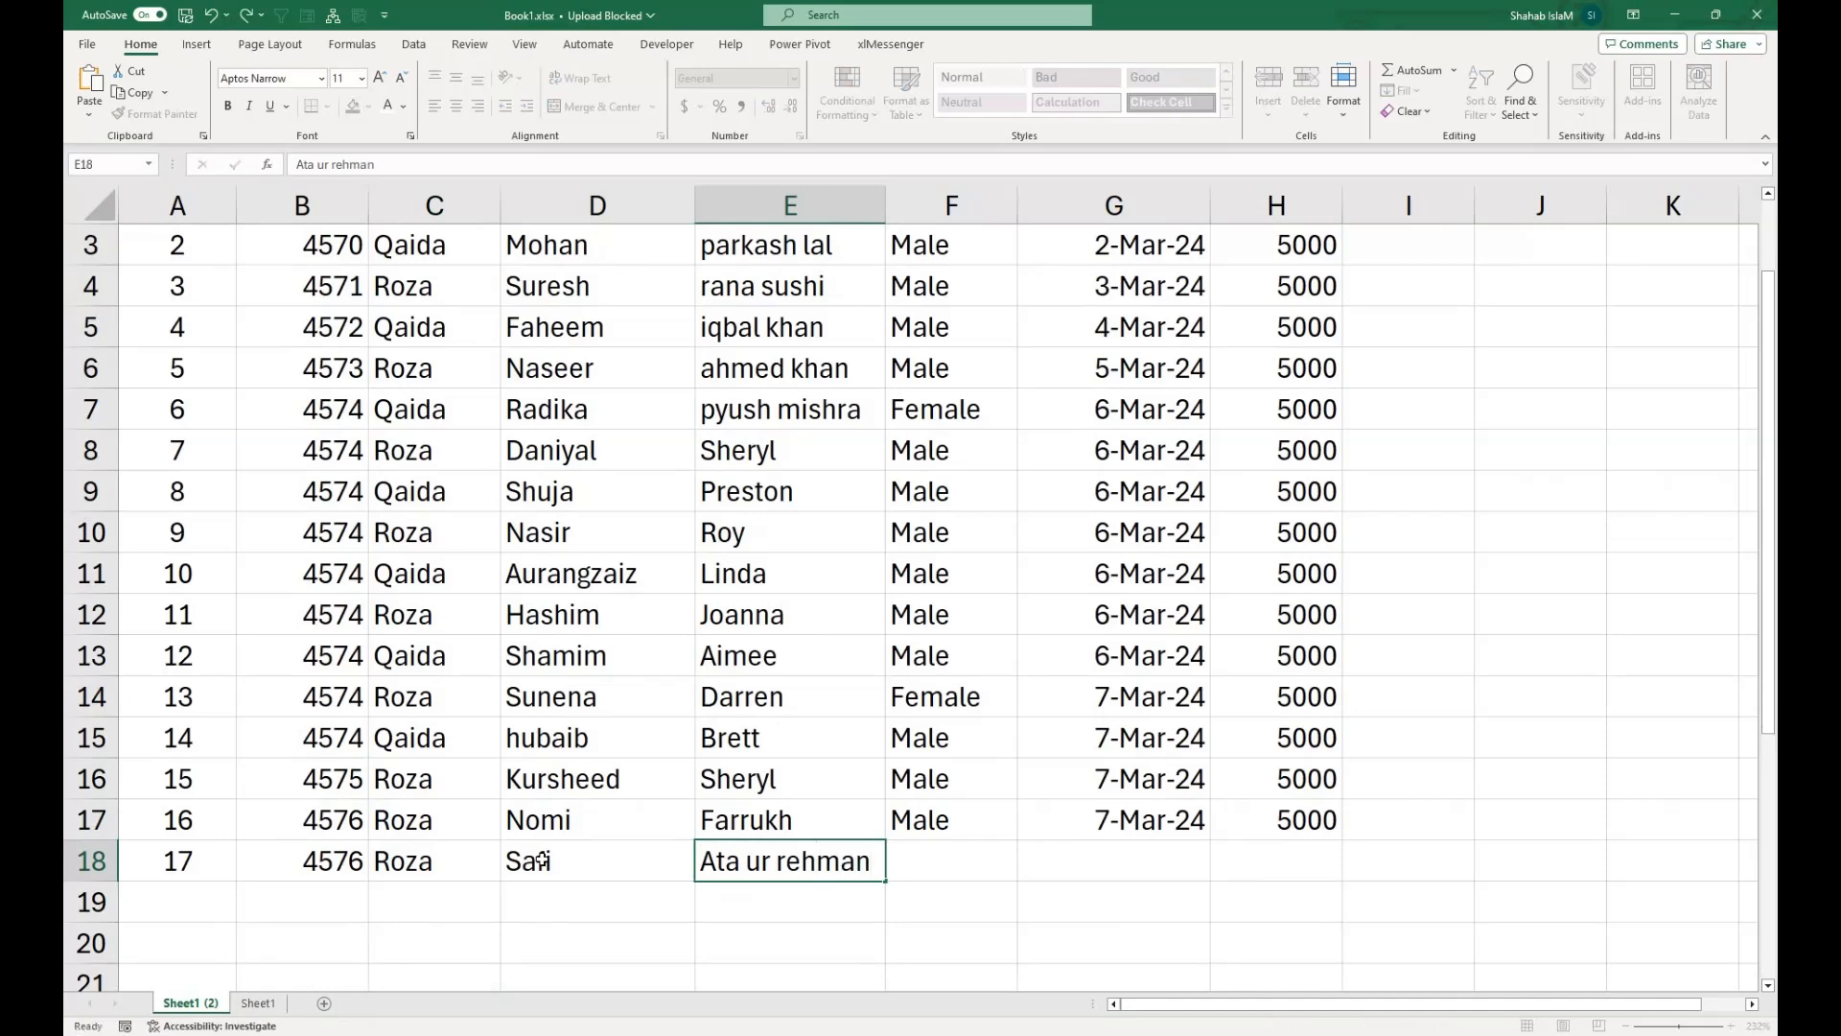
Set the gender in F18 to Male, with only the first letter capitalized.
key("Tab")
type("mALE")
key("Tab")
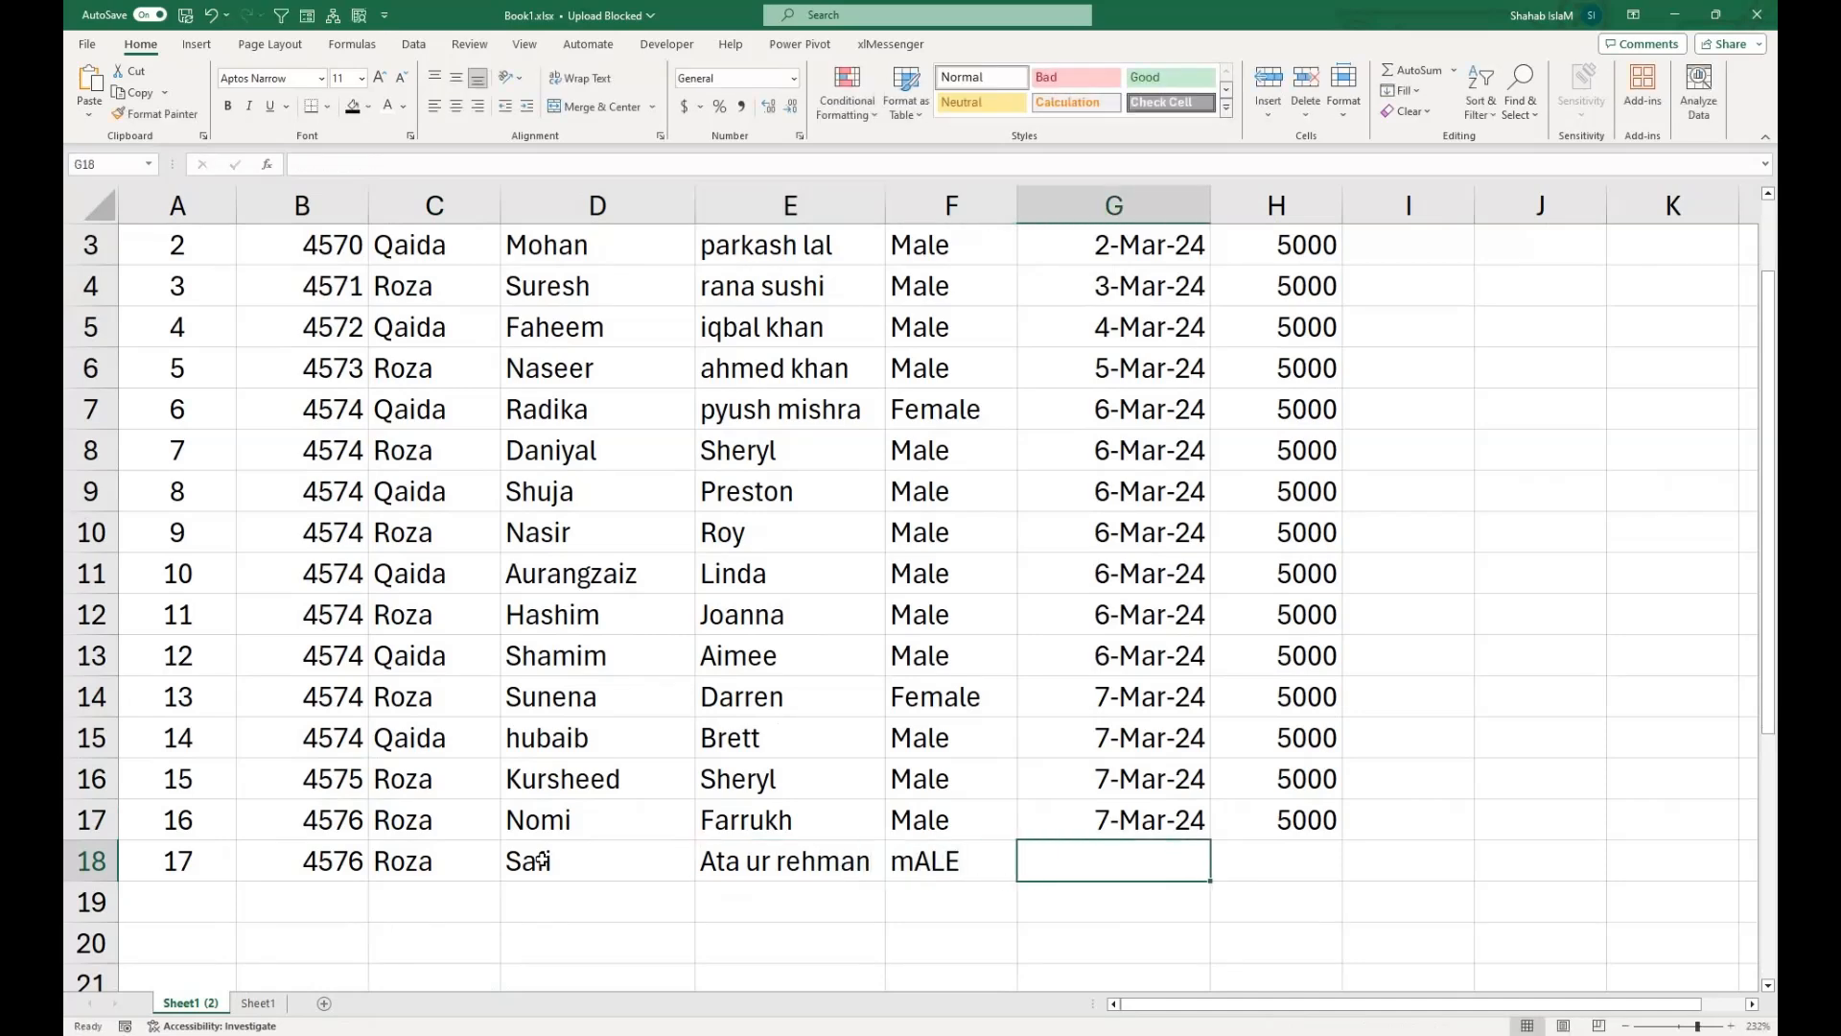
key("Left")
type("mAL")
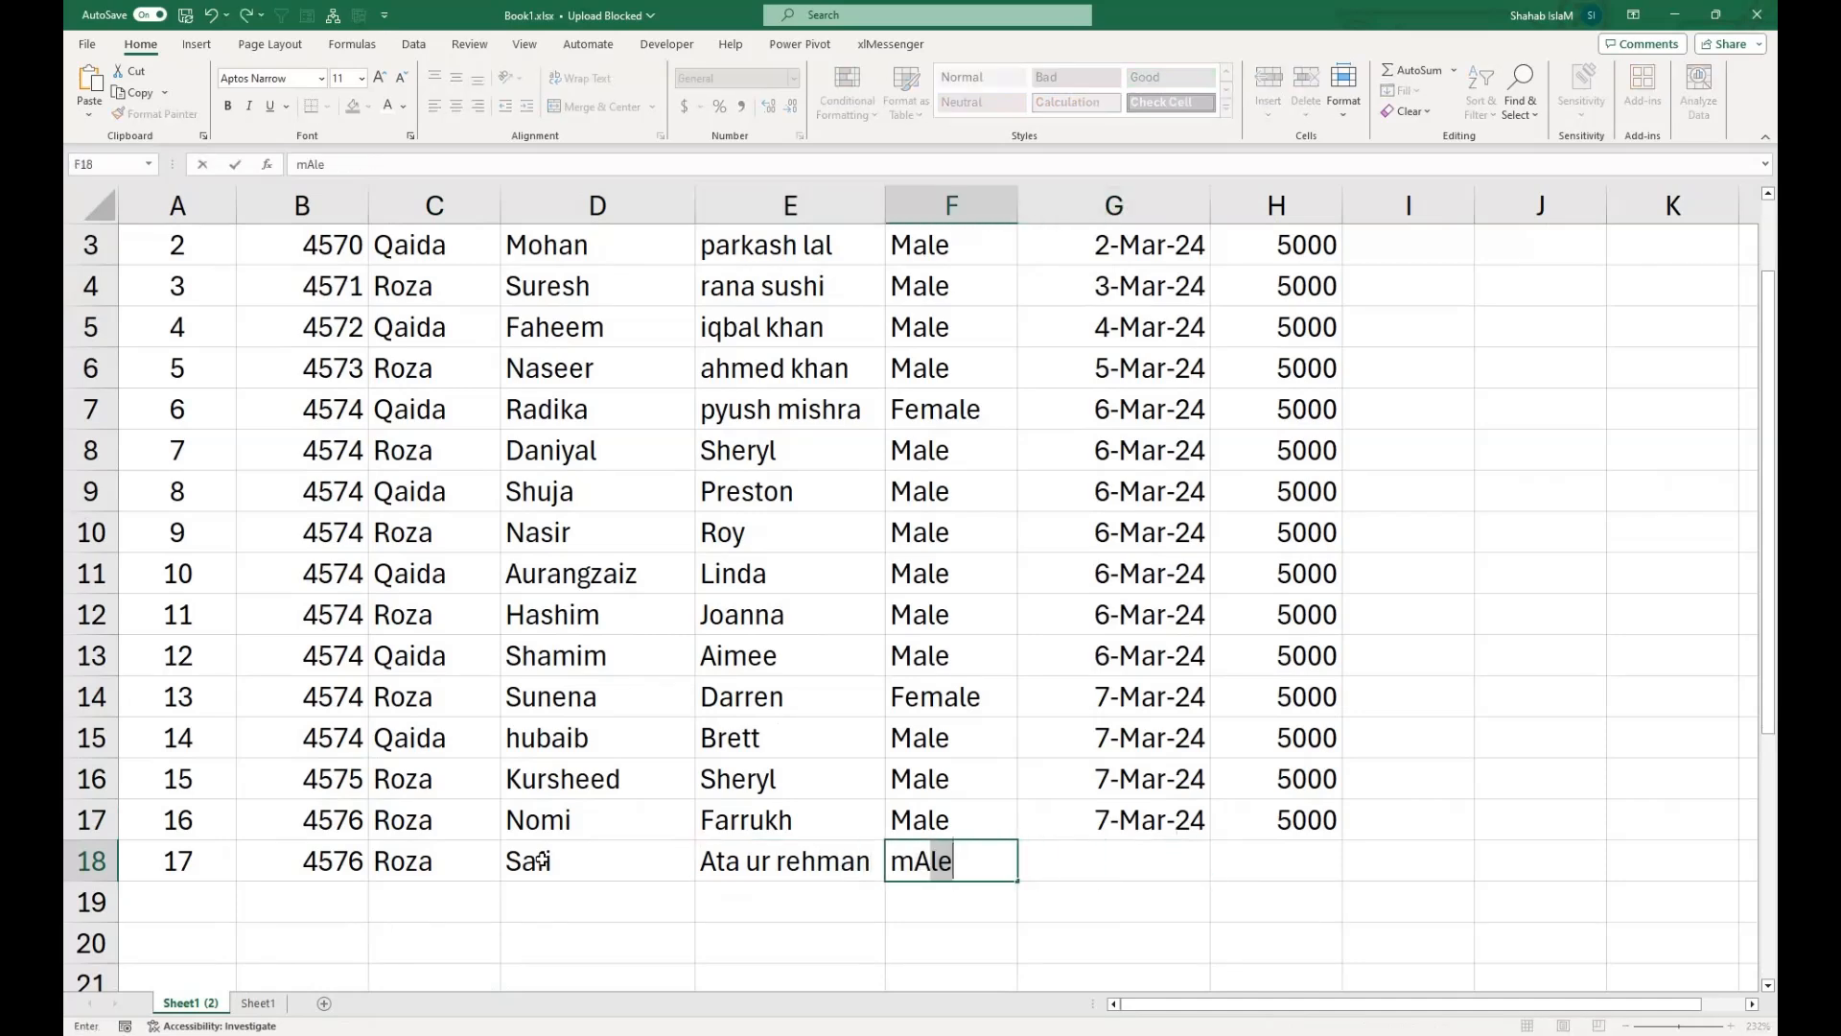
key("BackSpace")
key("BackSpace")
key("BackSpace")
key("BackSpace")
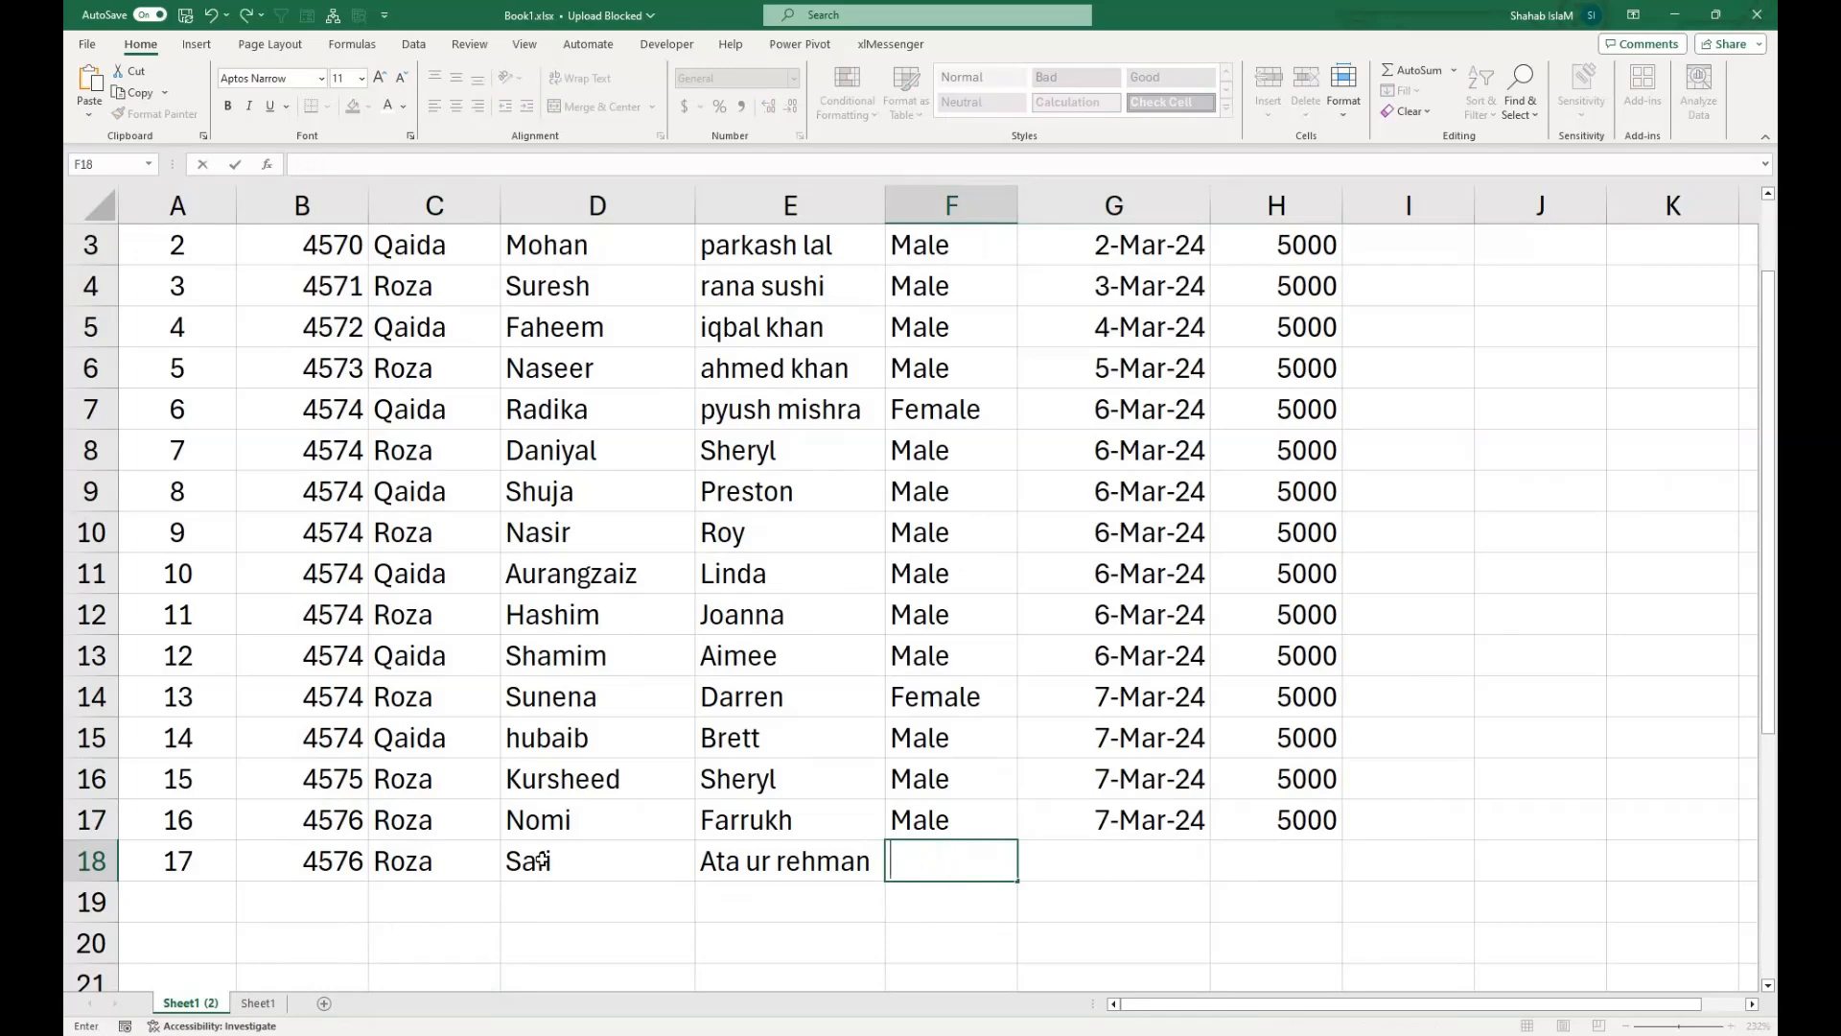
type("Male")
key("Tab")
Copy the admission date and fee from G17:H17 down into row 18.
key("Up")
key("shift+Right")
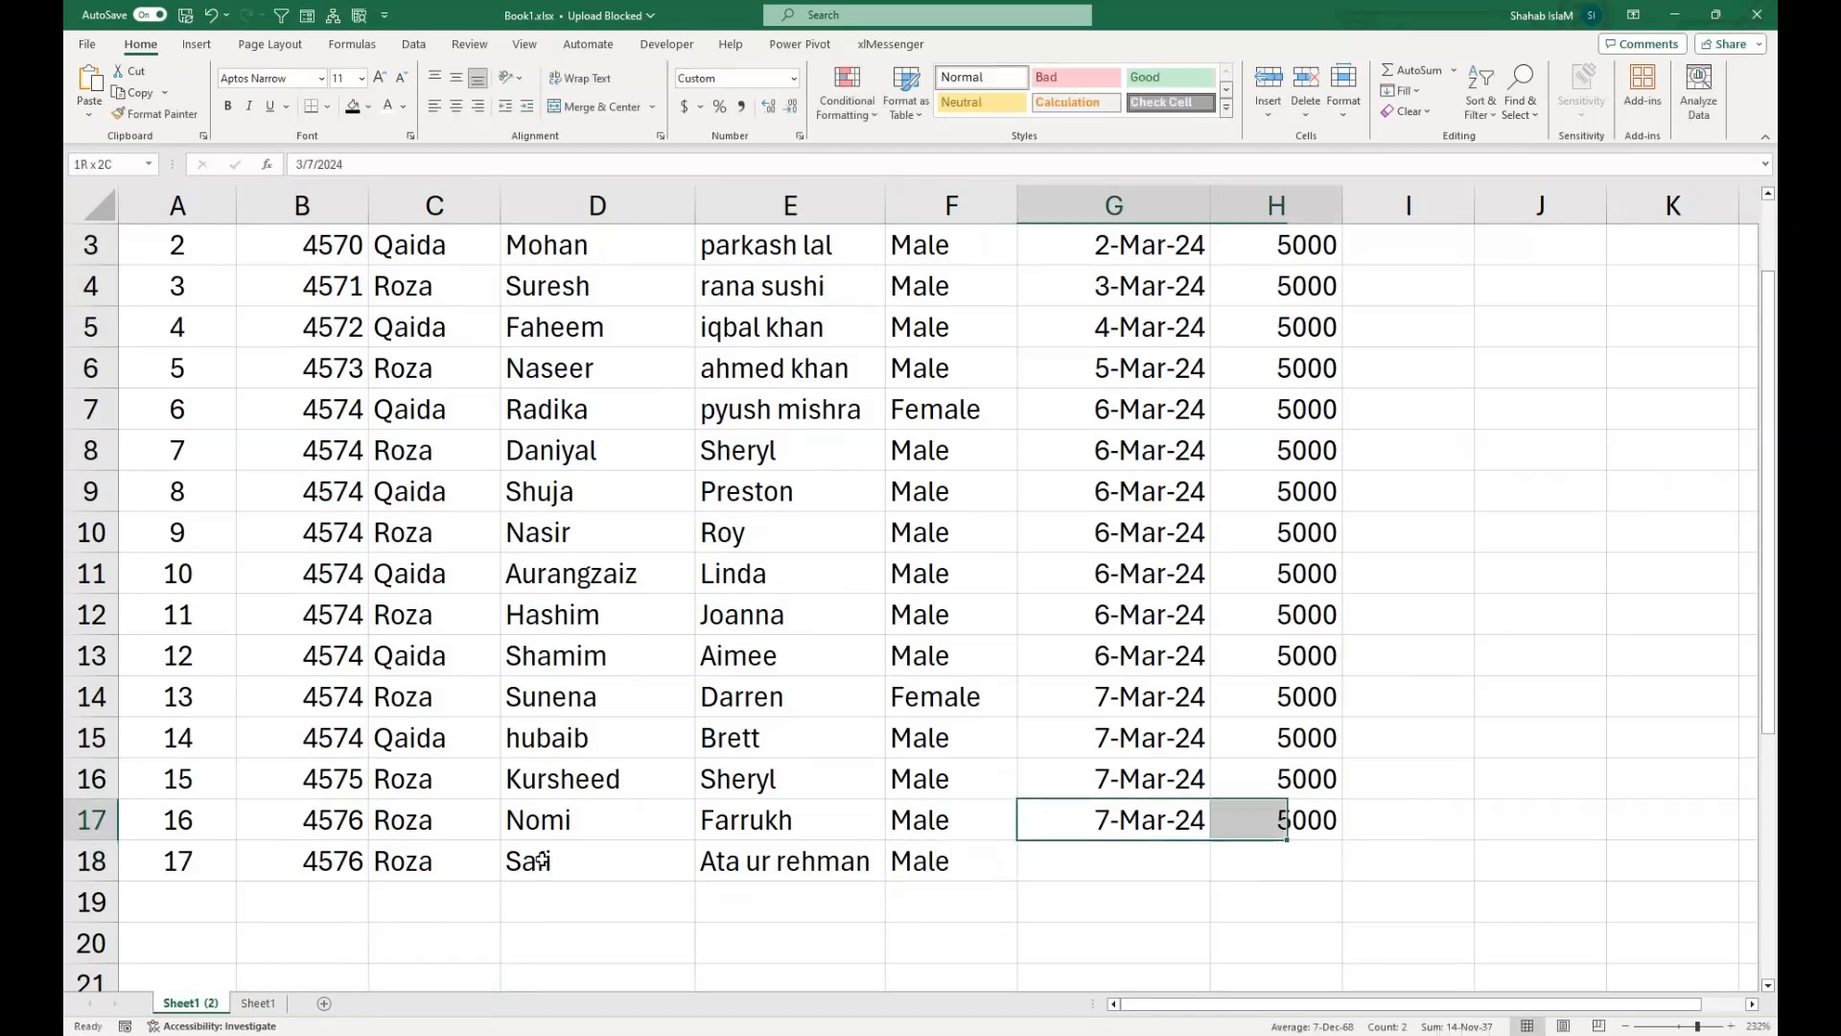
key("shift+Down")
key("ctrl+d")
left_click_drag(347, 779, 491, 262)
left_click(576, 261)
left_click(686, 284)
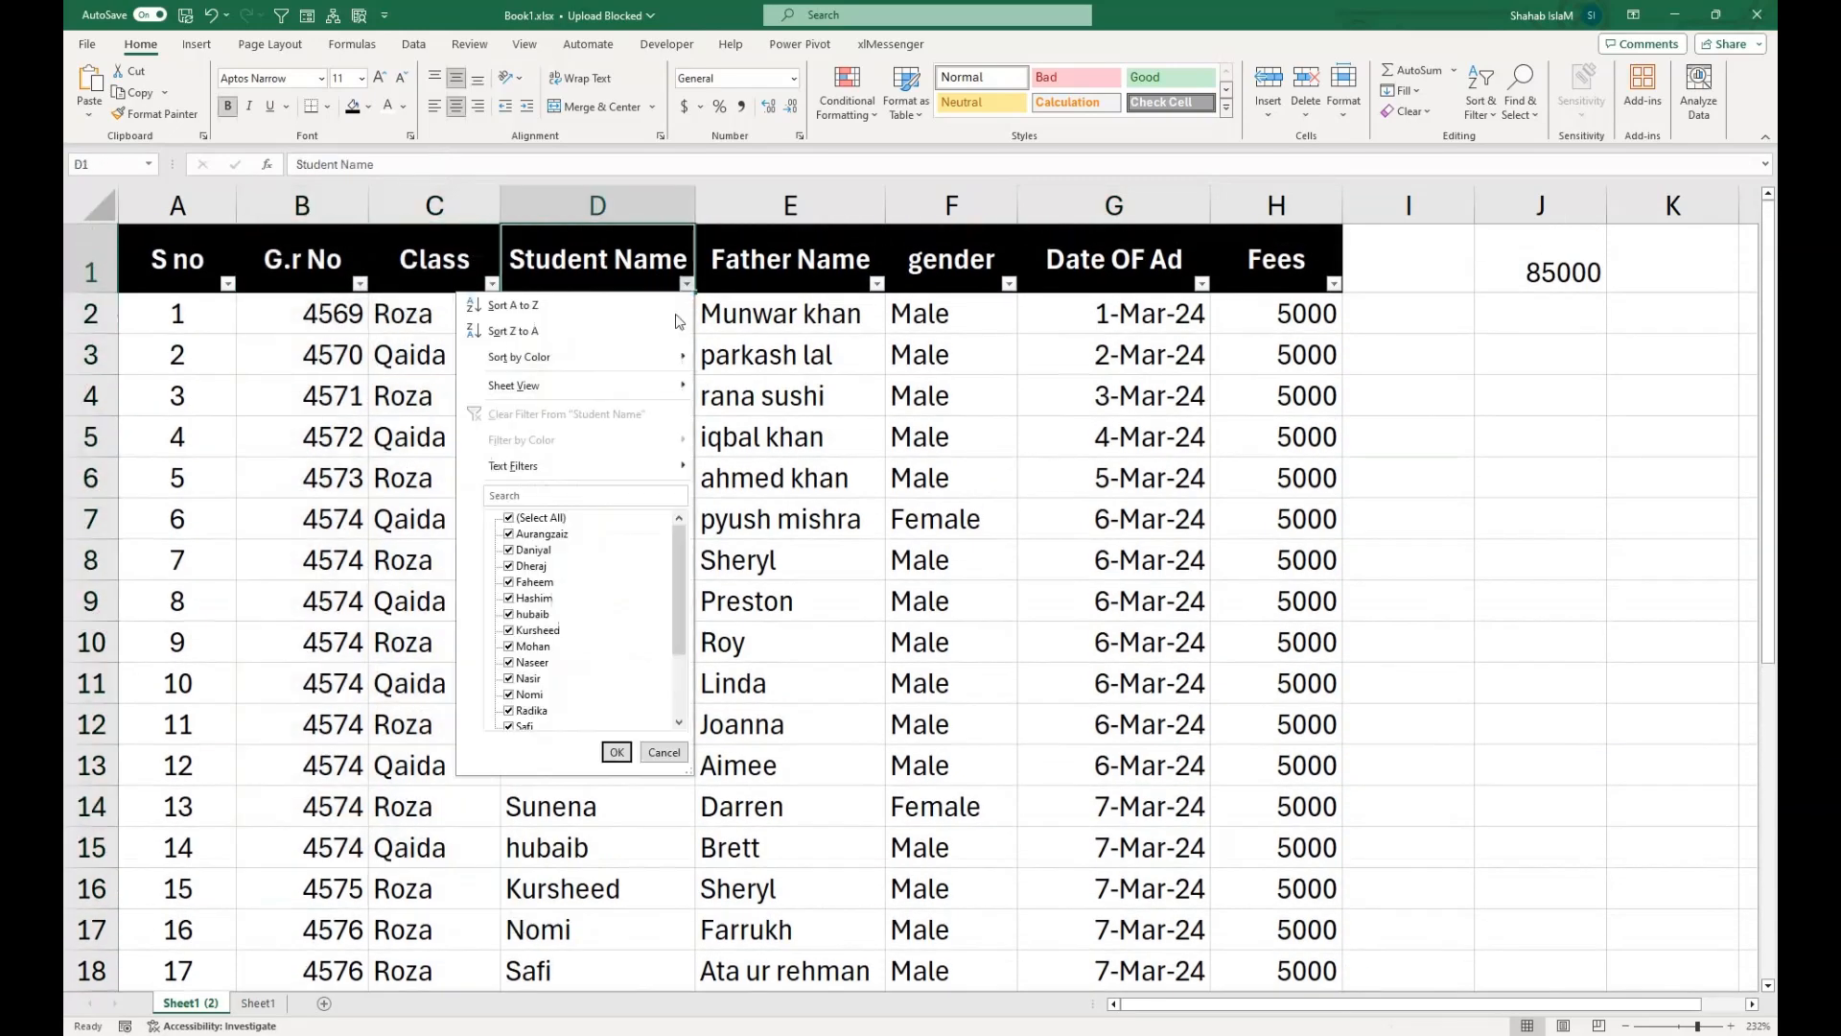
left_click(664, 752)
Filter the Class column to Qaida only to check the serial numbering.
left_click(474, 274)
left_click(491, 283)
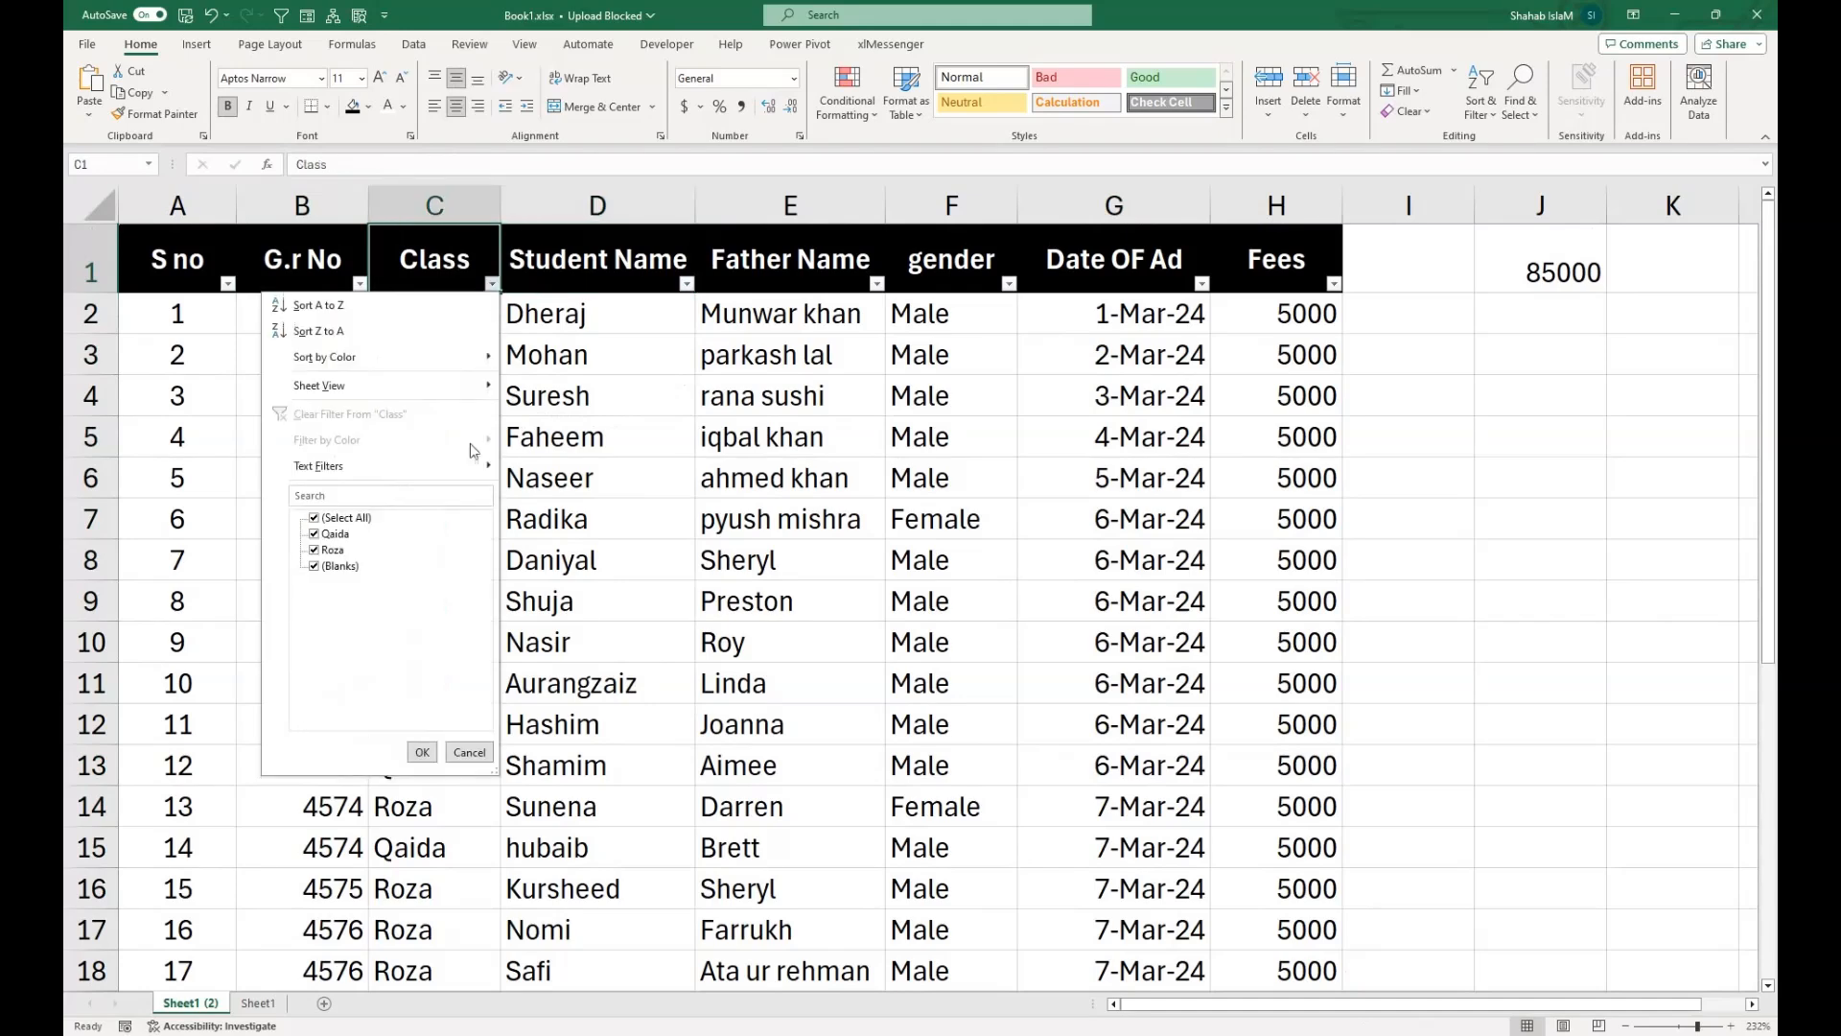
left_click(341, 518)
left_click(331, 533)
left_click(422, 752)
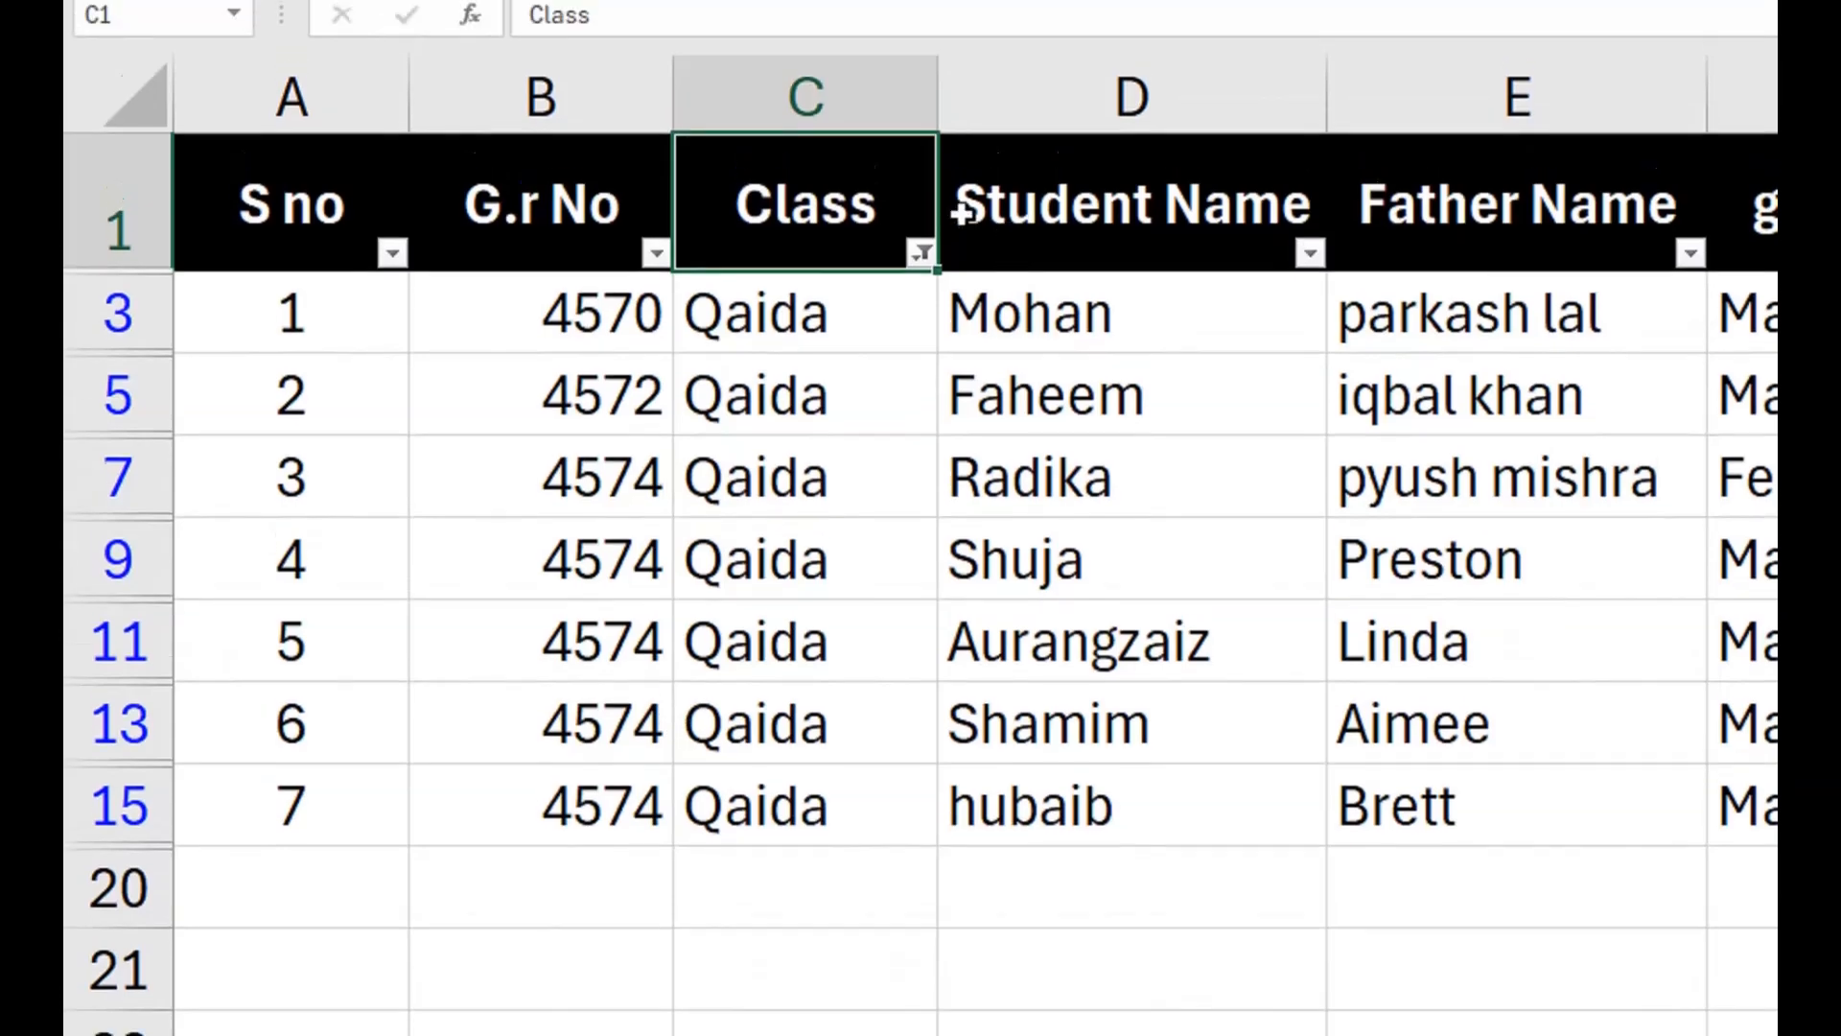
Switch the Class filter to Roza only to check the serial numbering for that class.
left_click(920, 215)
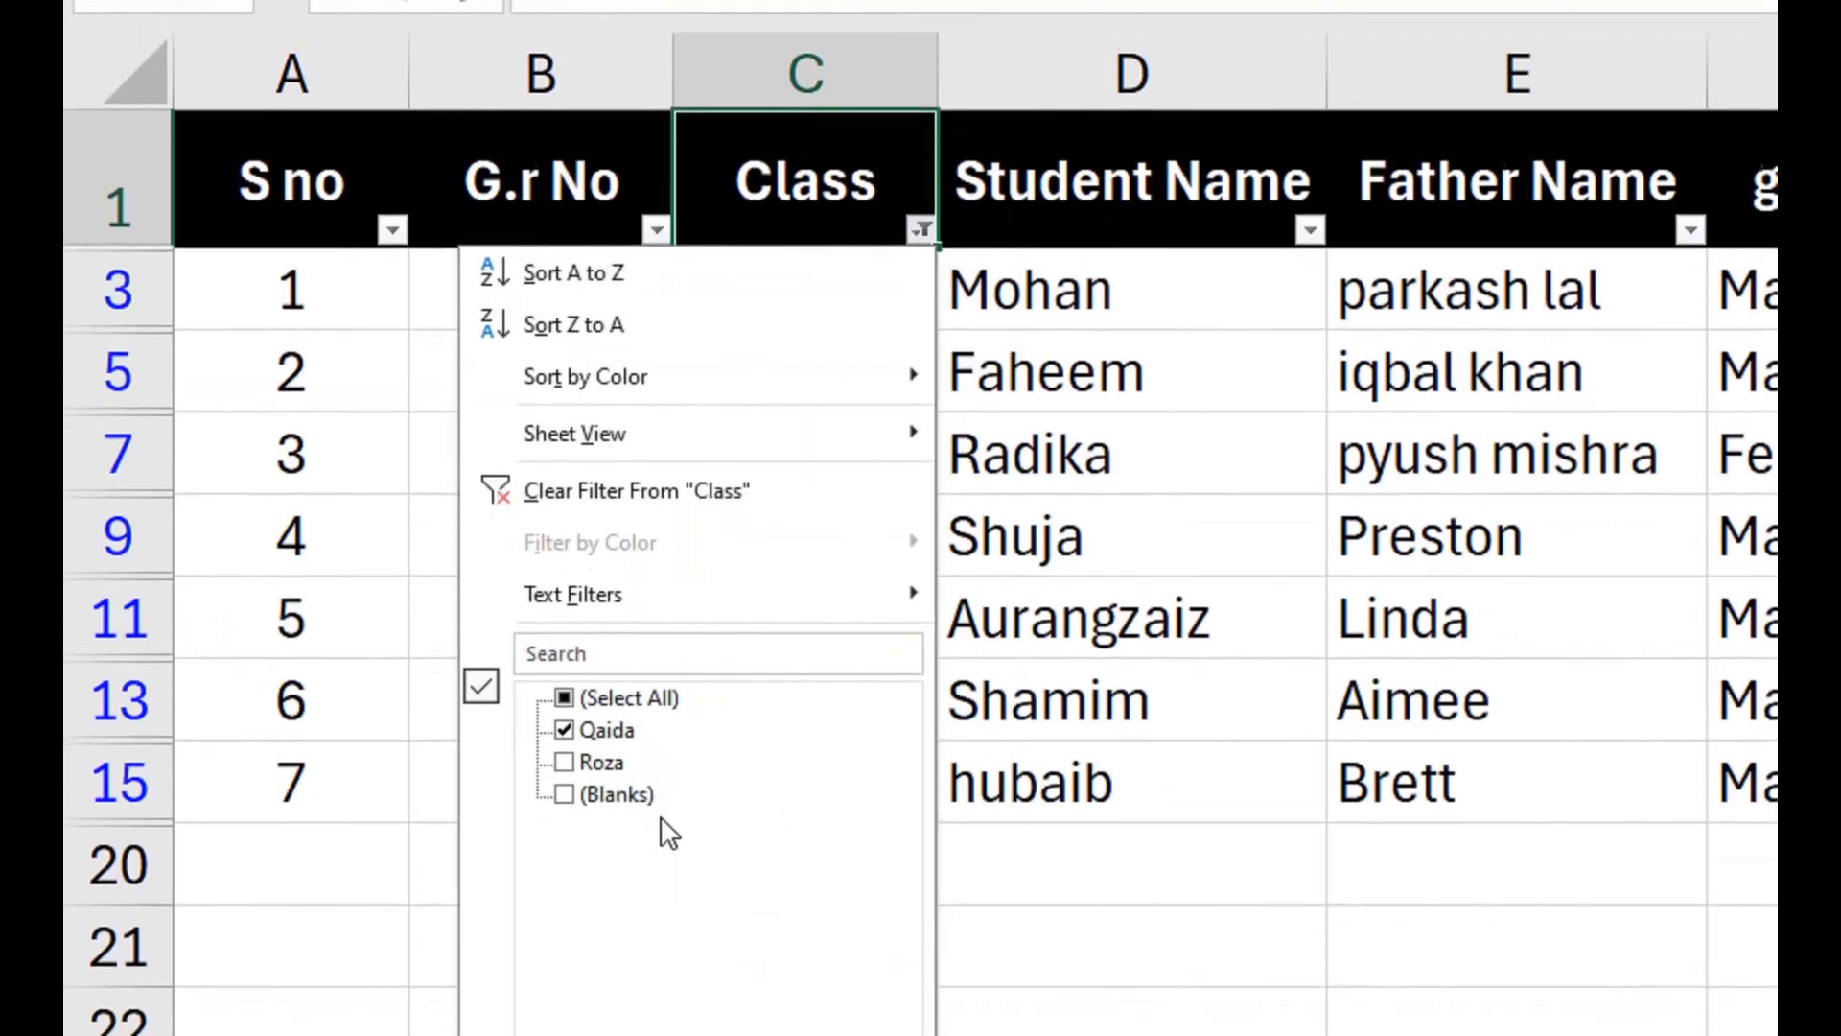
left_click(579, 797)
left_click(581, 717)
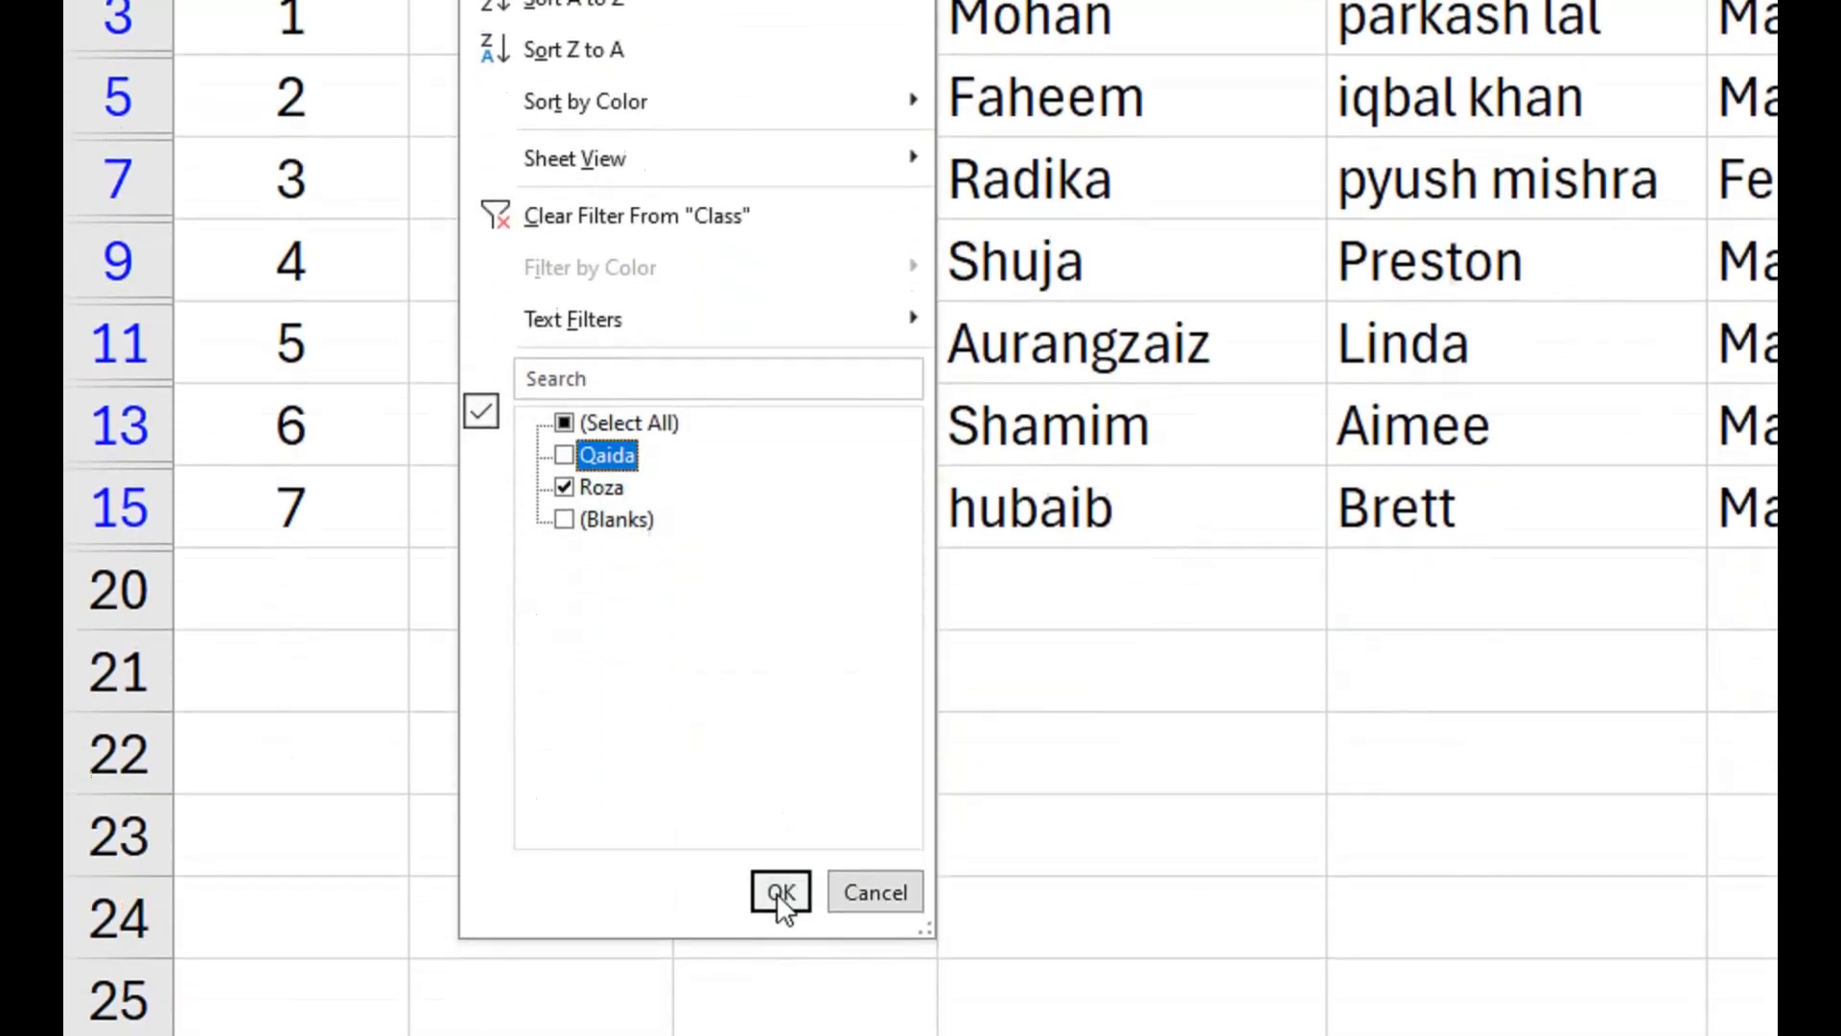
left_click(777, 888)
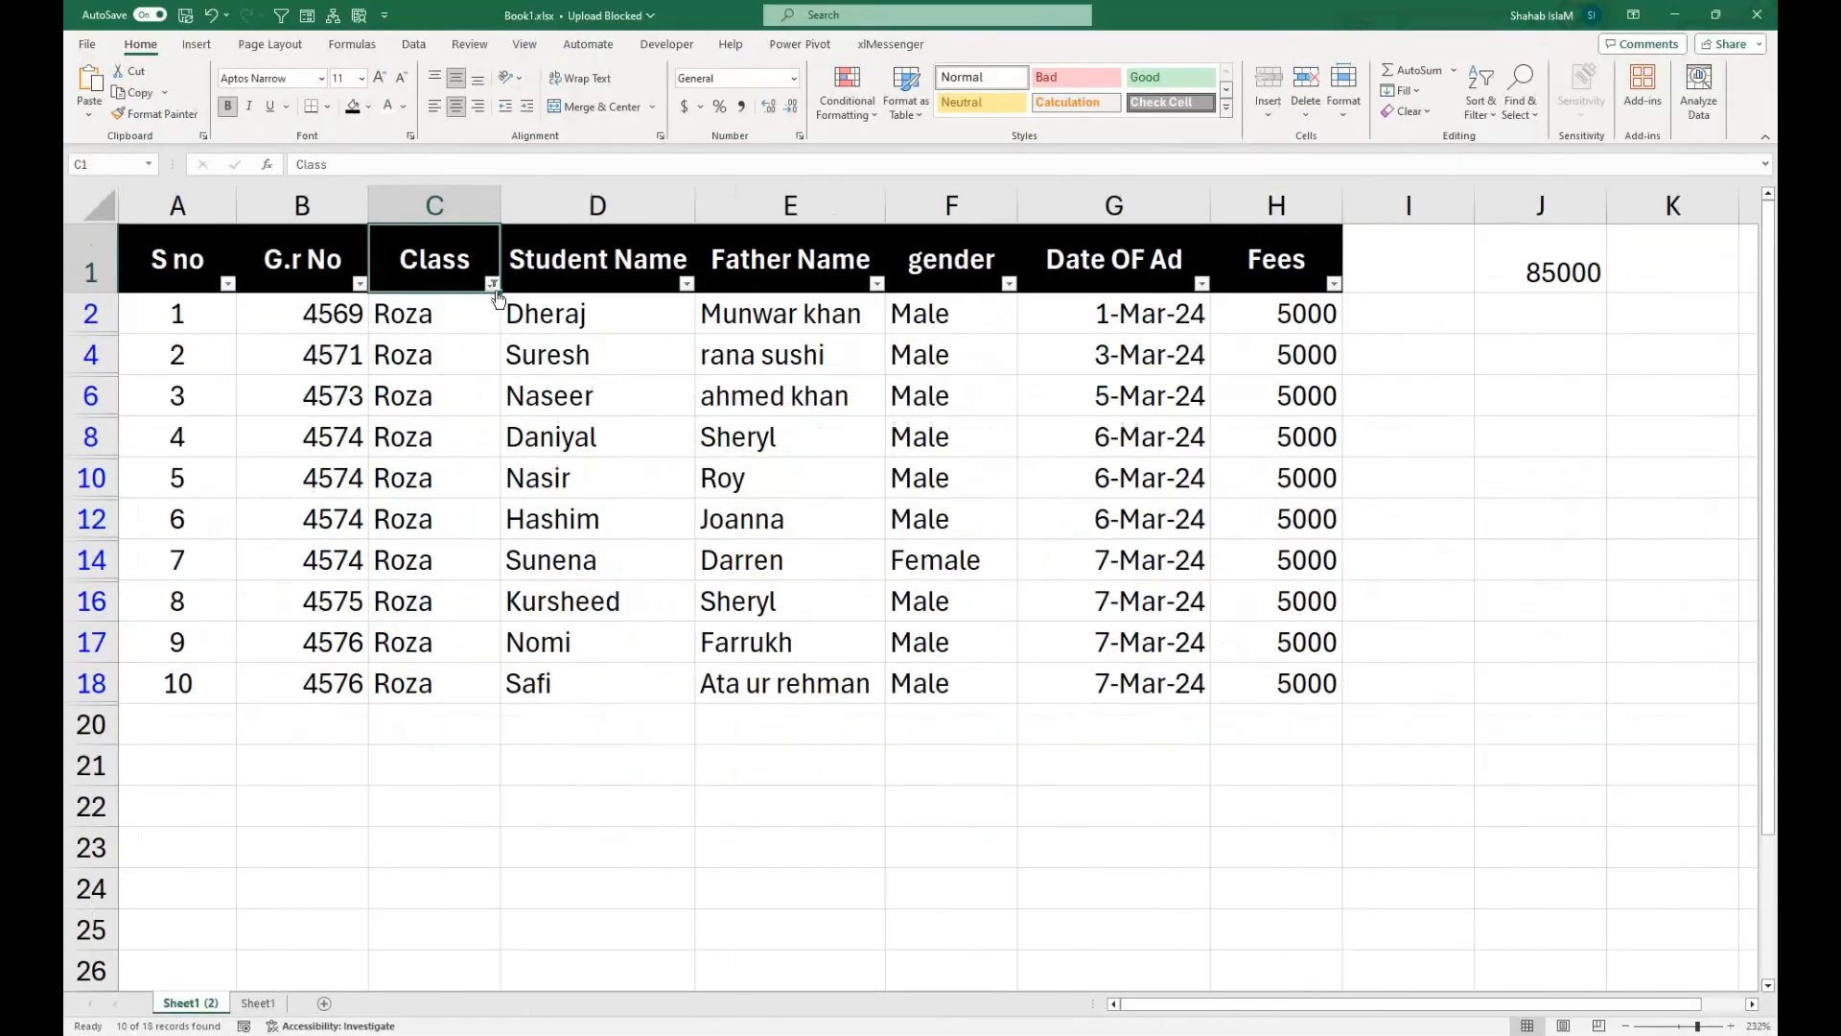
Restore all values in the Class filter so that every student record is shown.
left_click(921, 32)
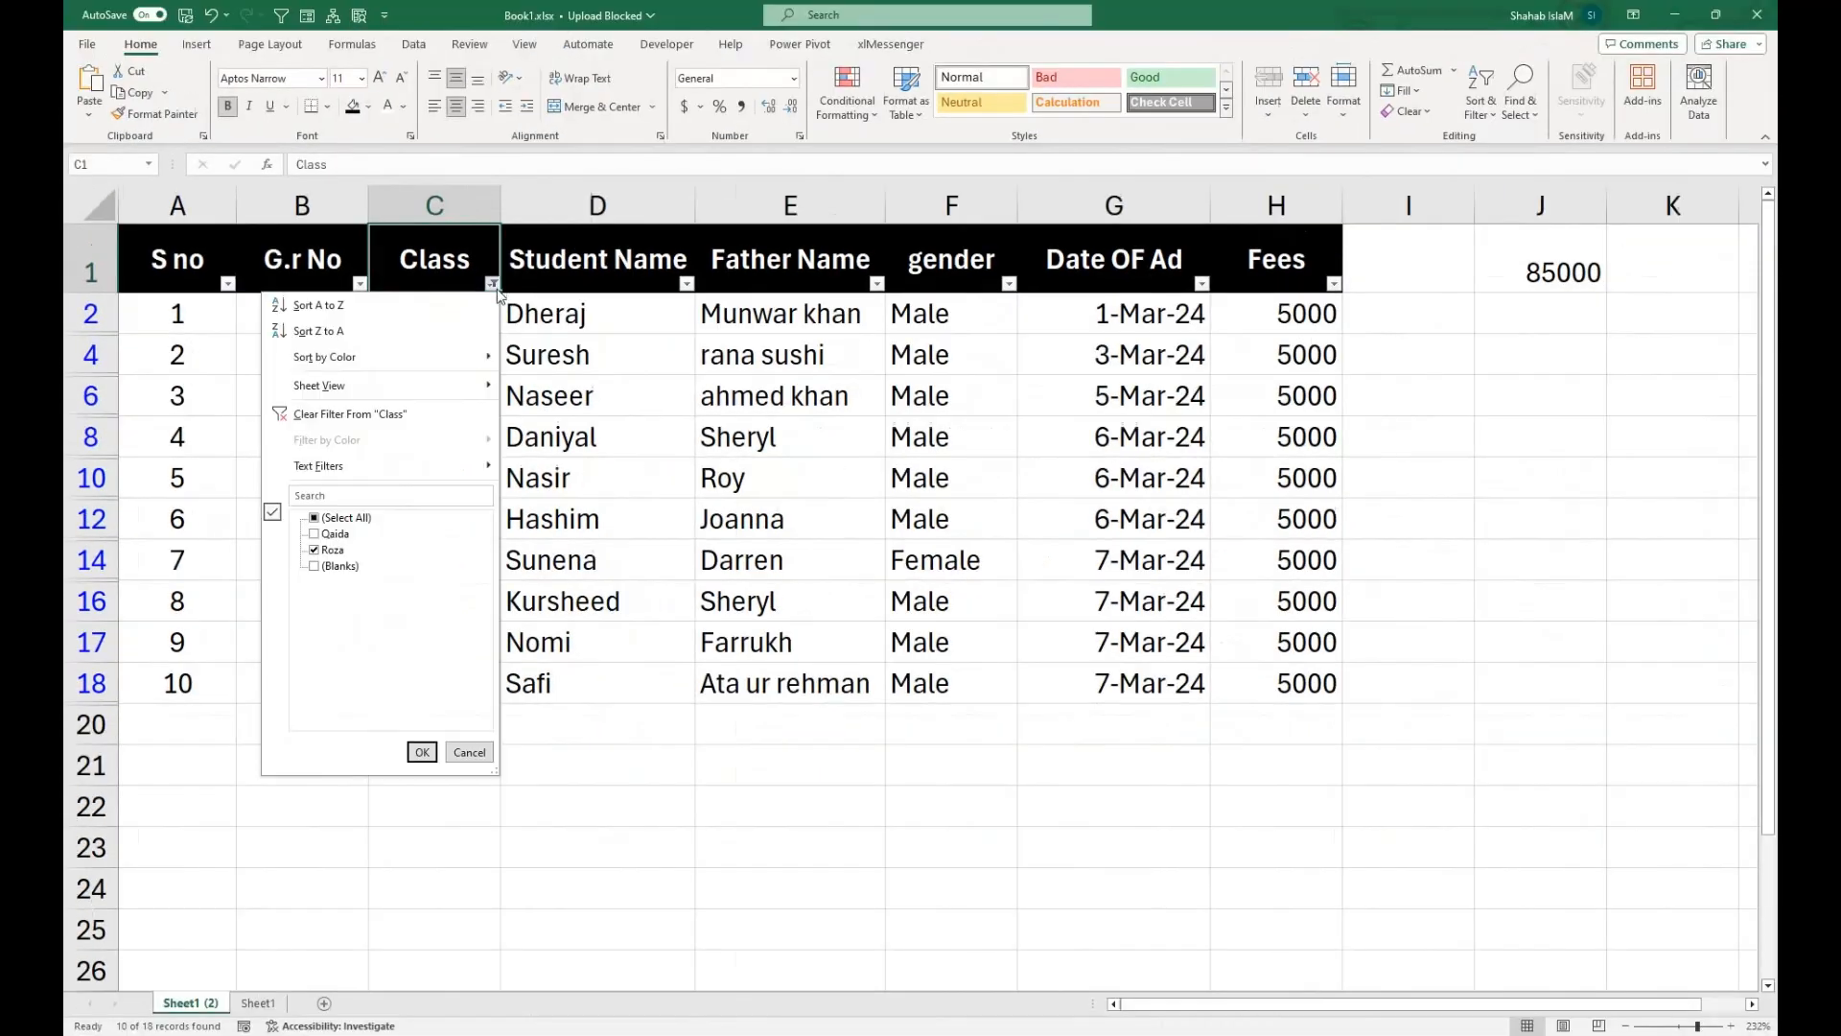
left_click(313, 518)
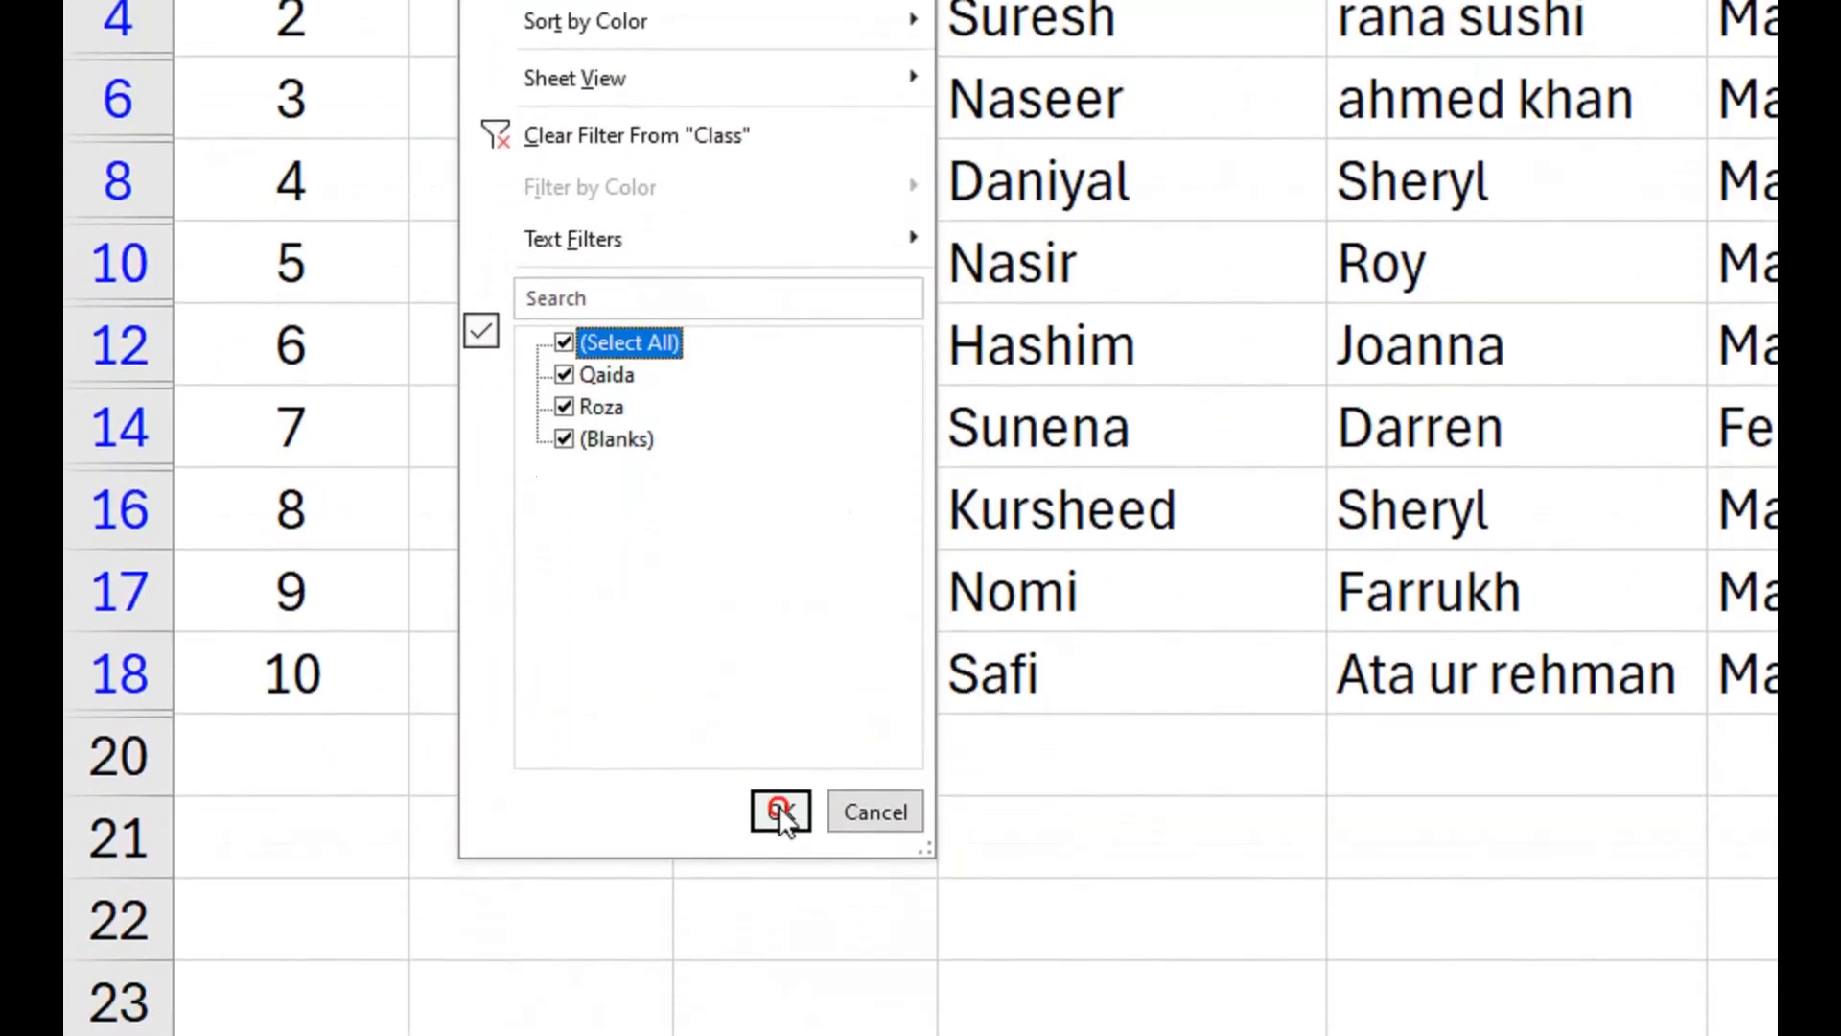
left_click(422, 752)
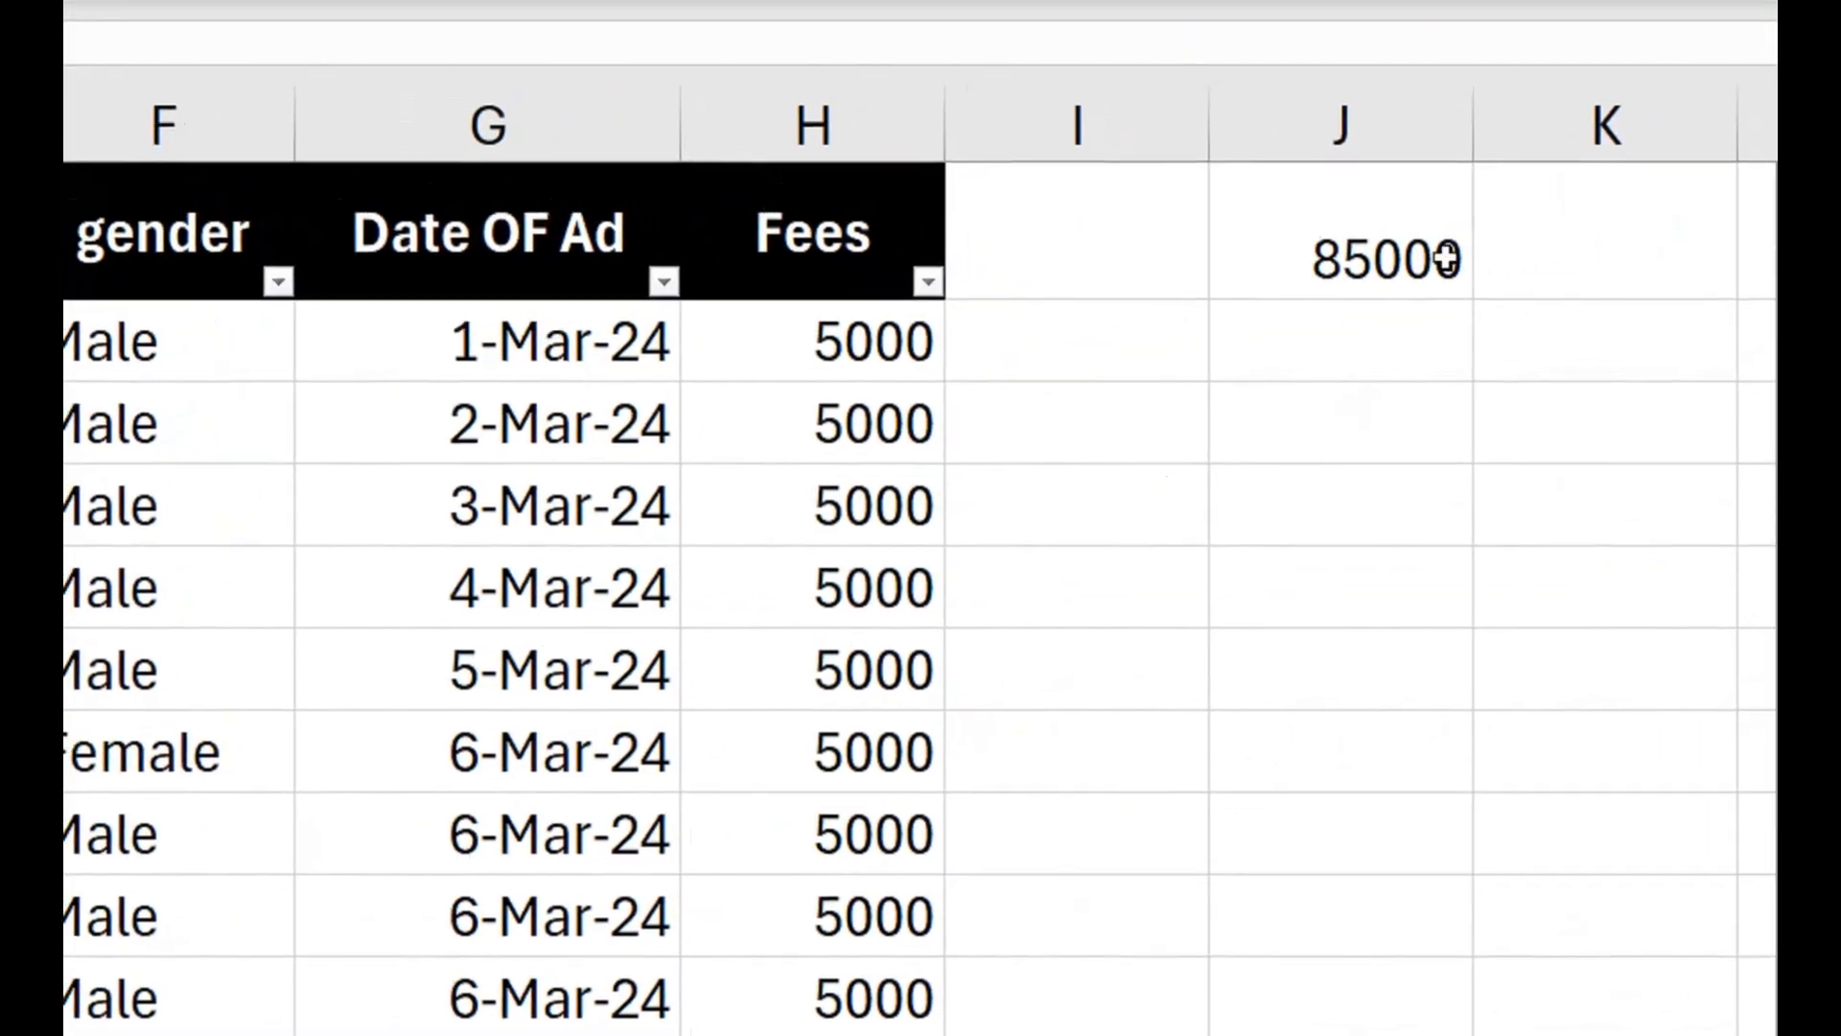
Enter =SUBTOTAL(9,H:H) in K1 beside the plain SUM total to add up only the visible fees.
left_click(1307, 275)
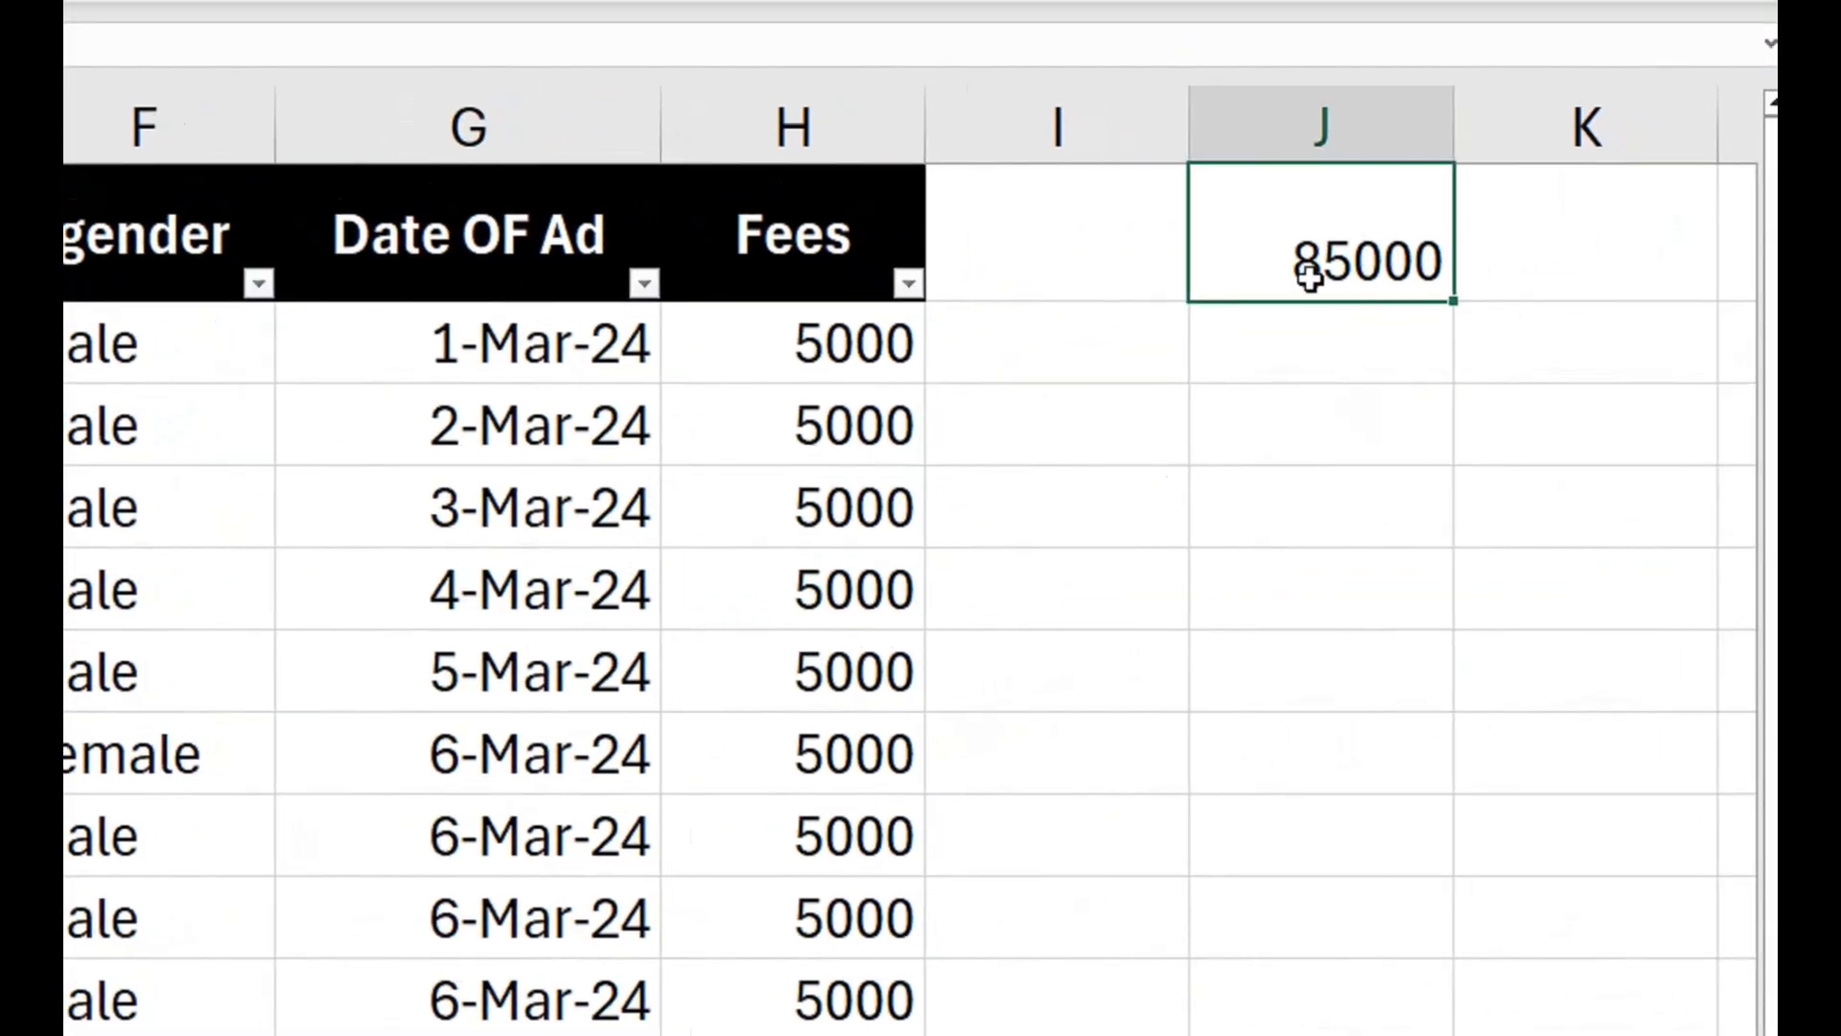
double_click(1304, 278)
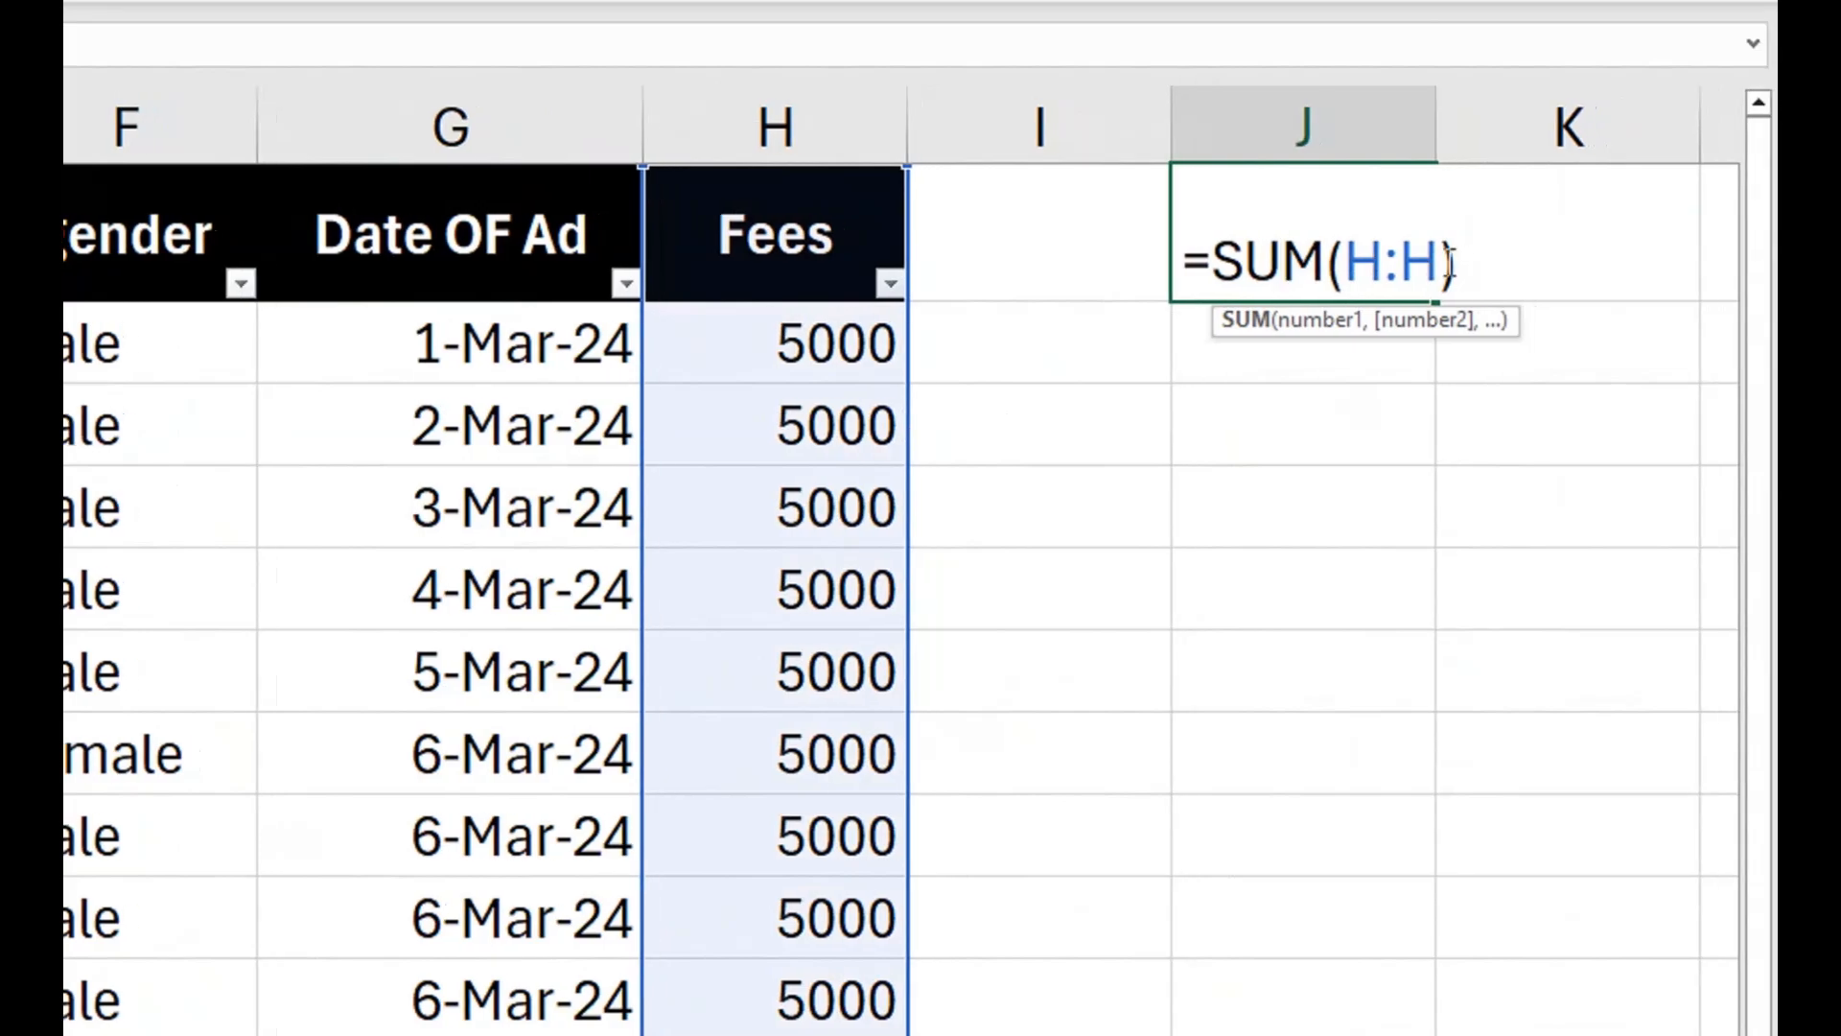
key("Return")
left_click(1506, 272)
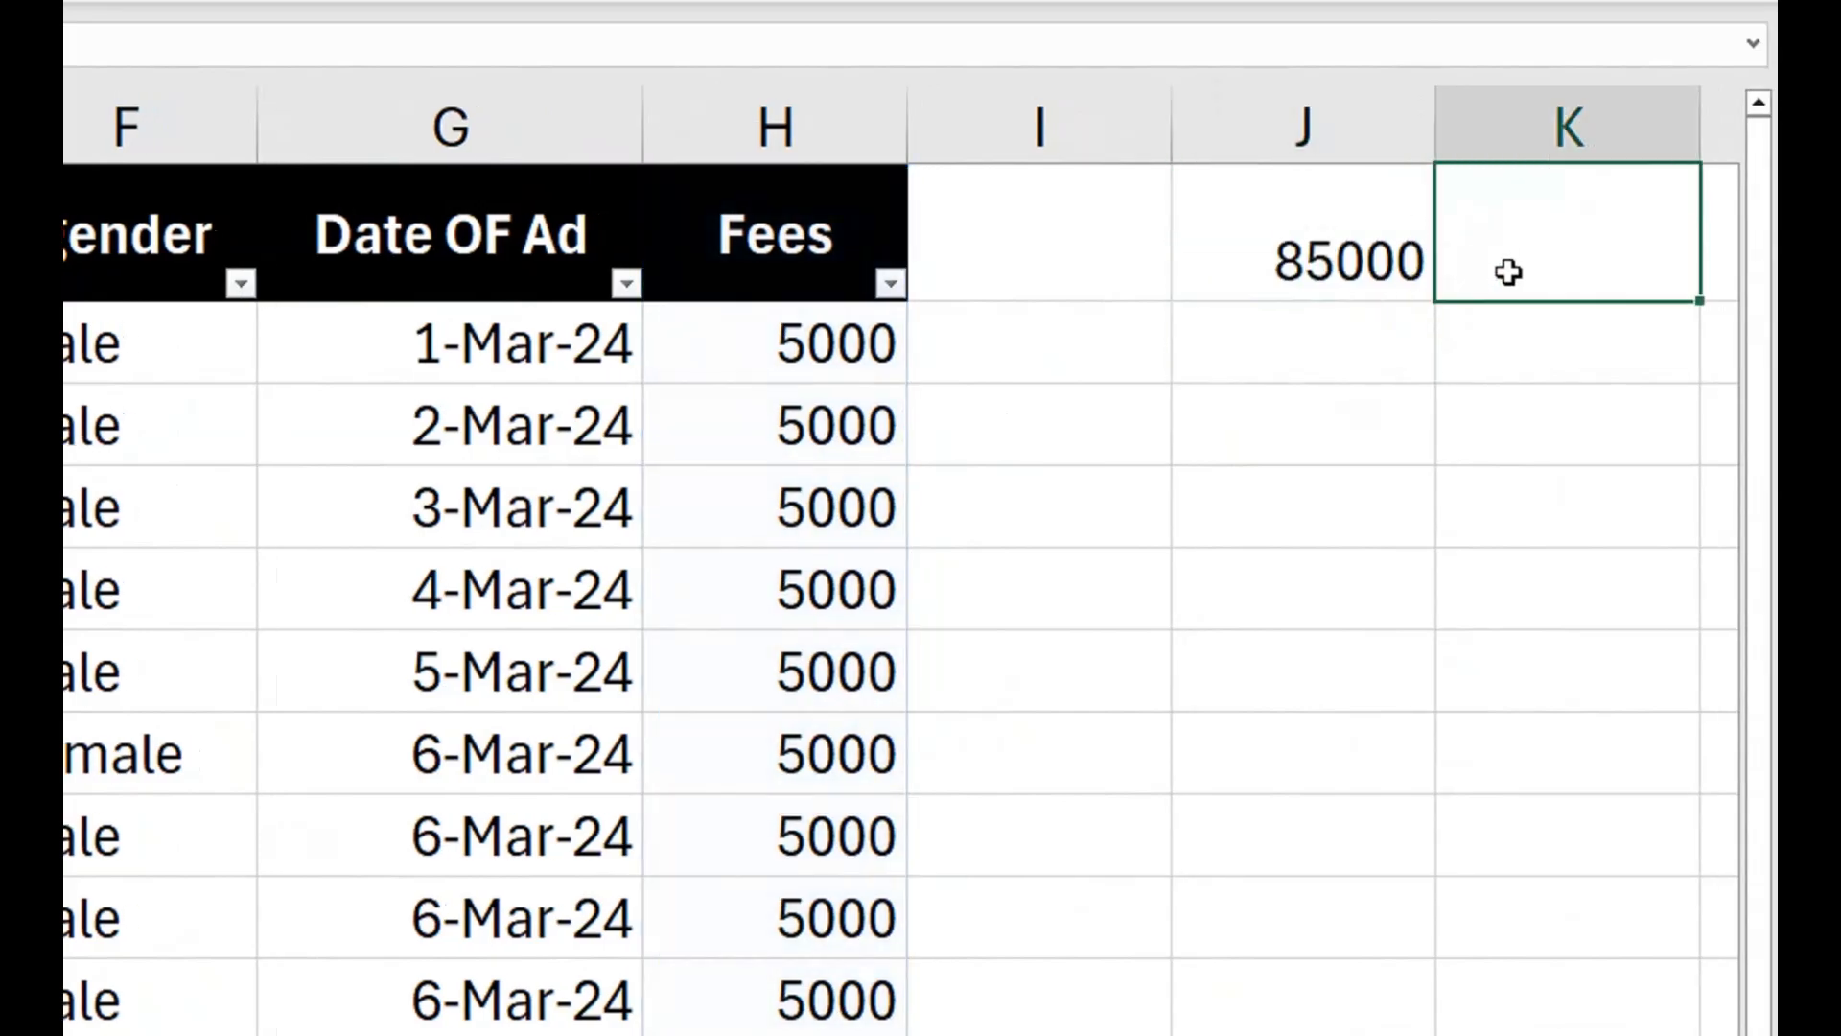
type("=")
type("subt")
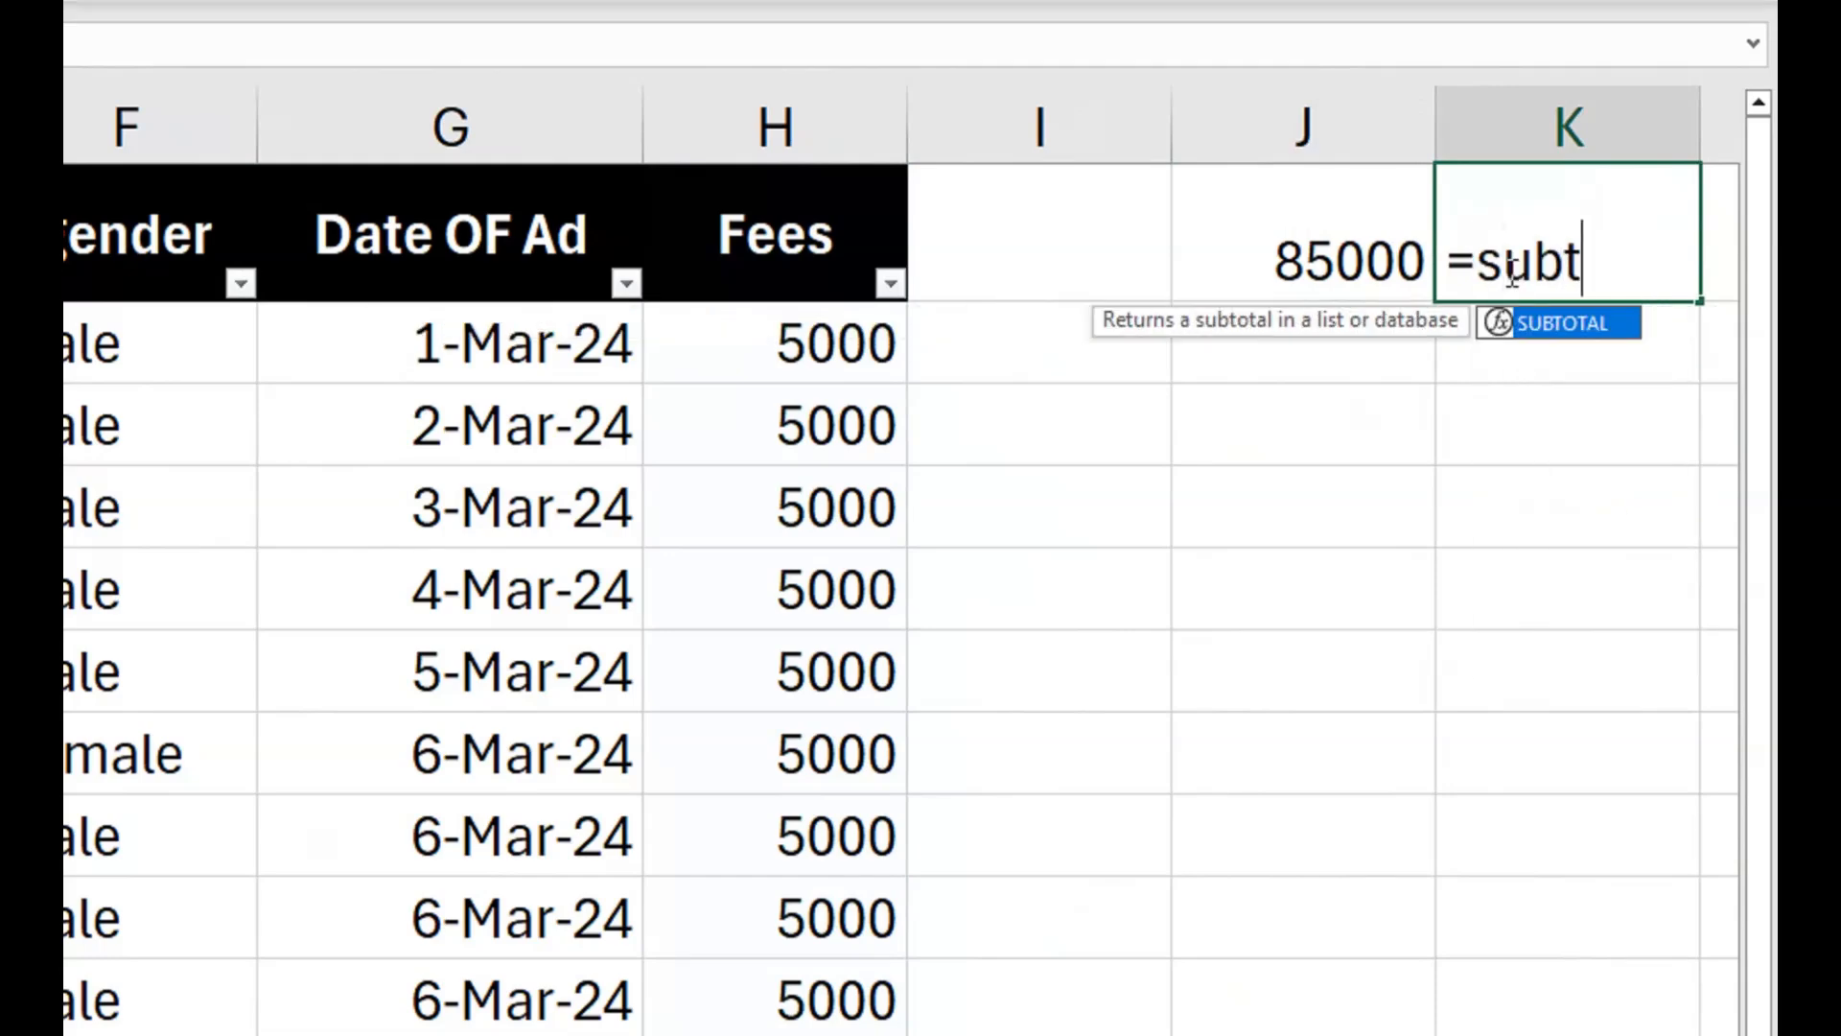
key("Tab")
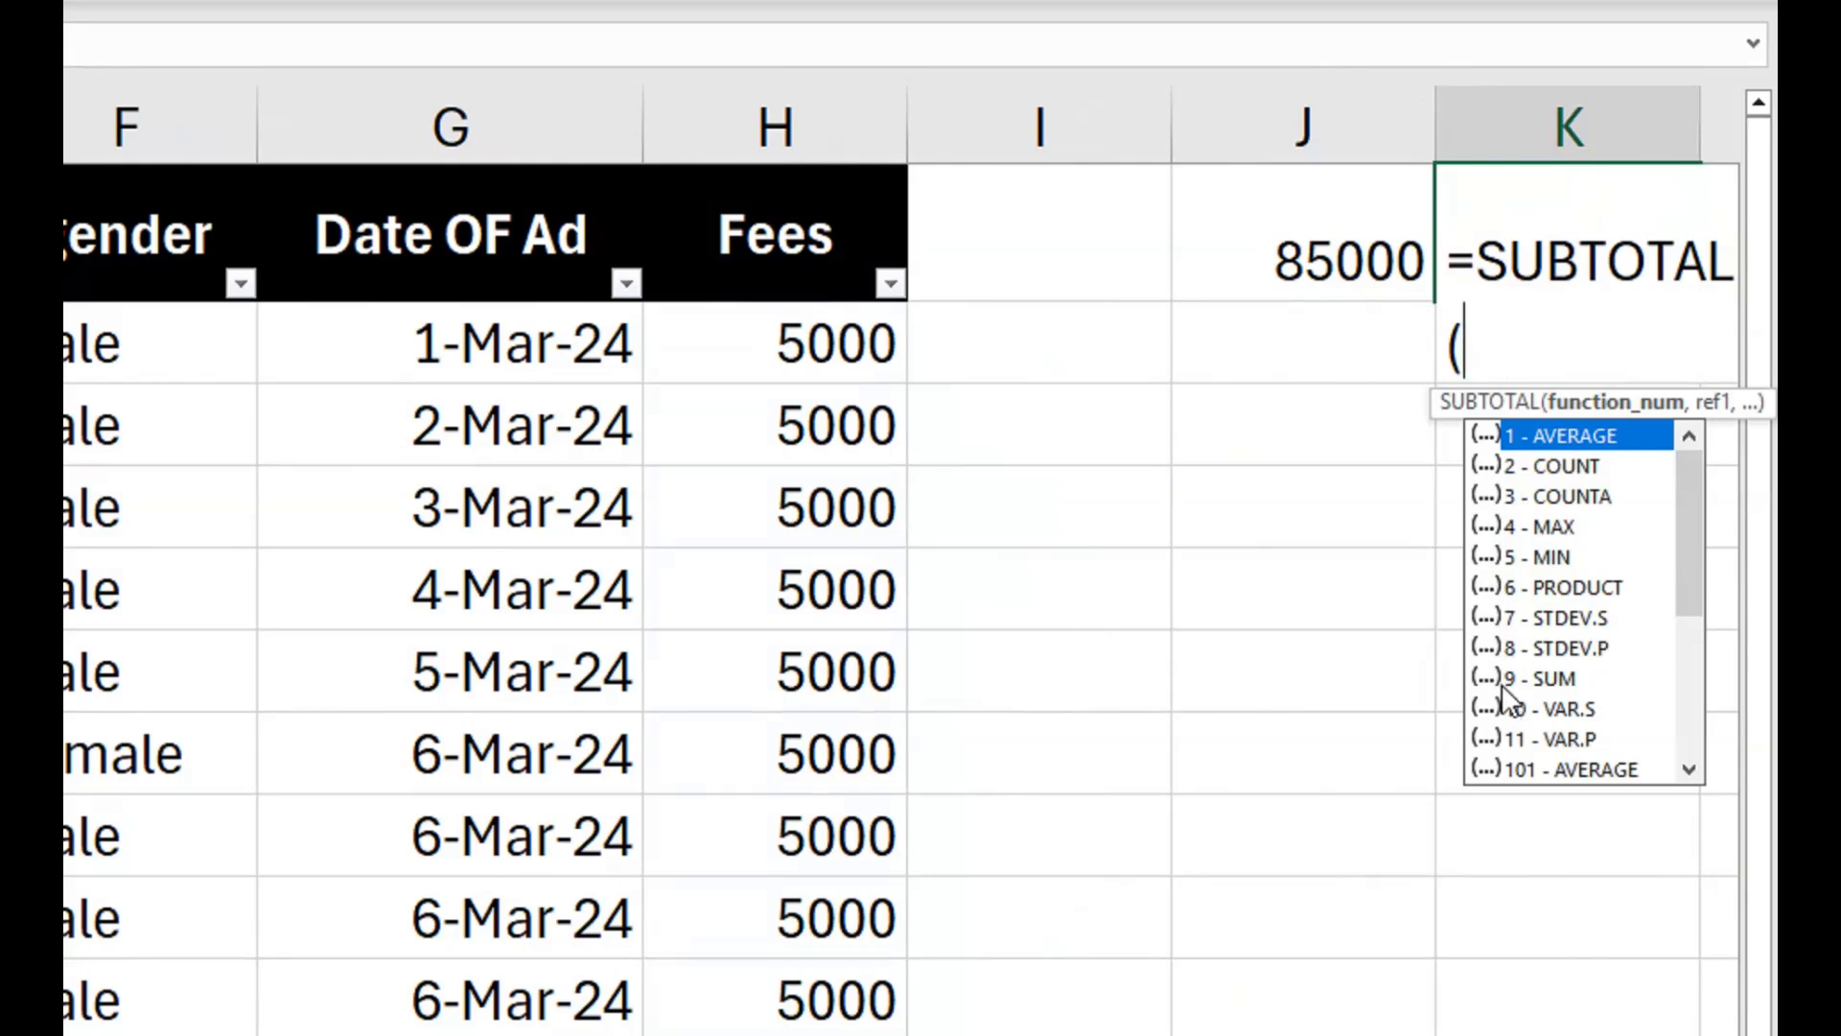
key("Down")
key("Down")
key("Down")
key("Down")
key("Down")
key("Down")
key("Down")
key("Down")
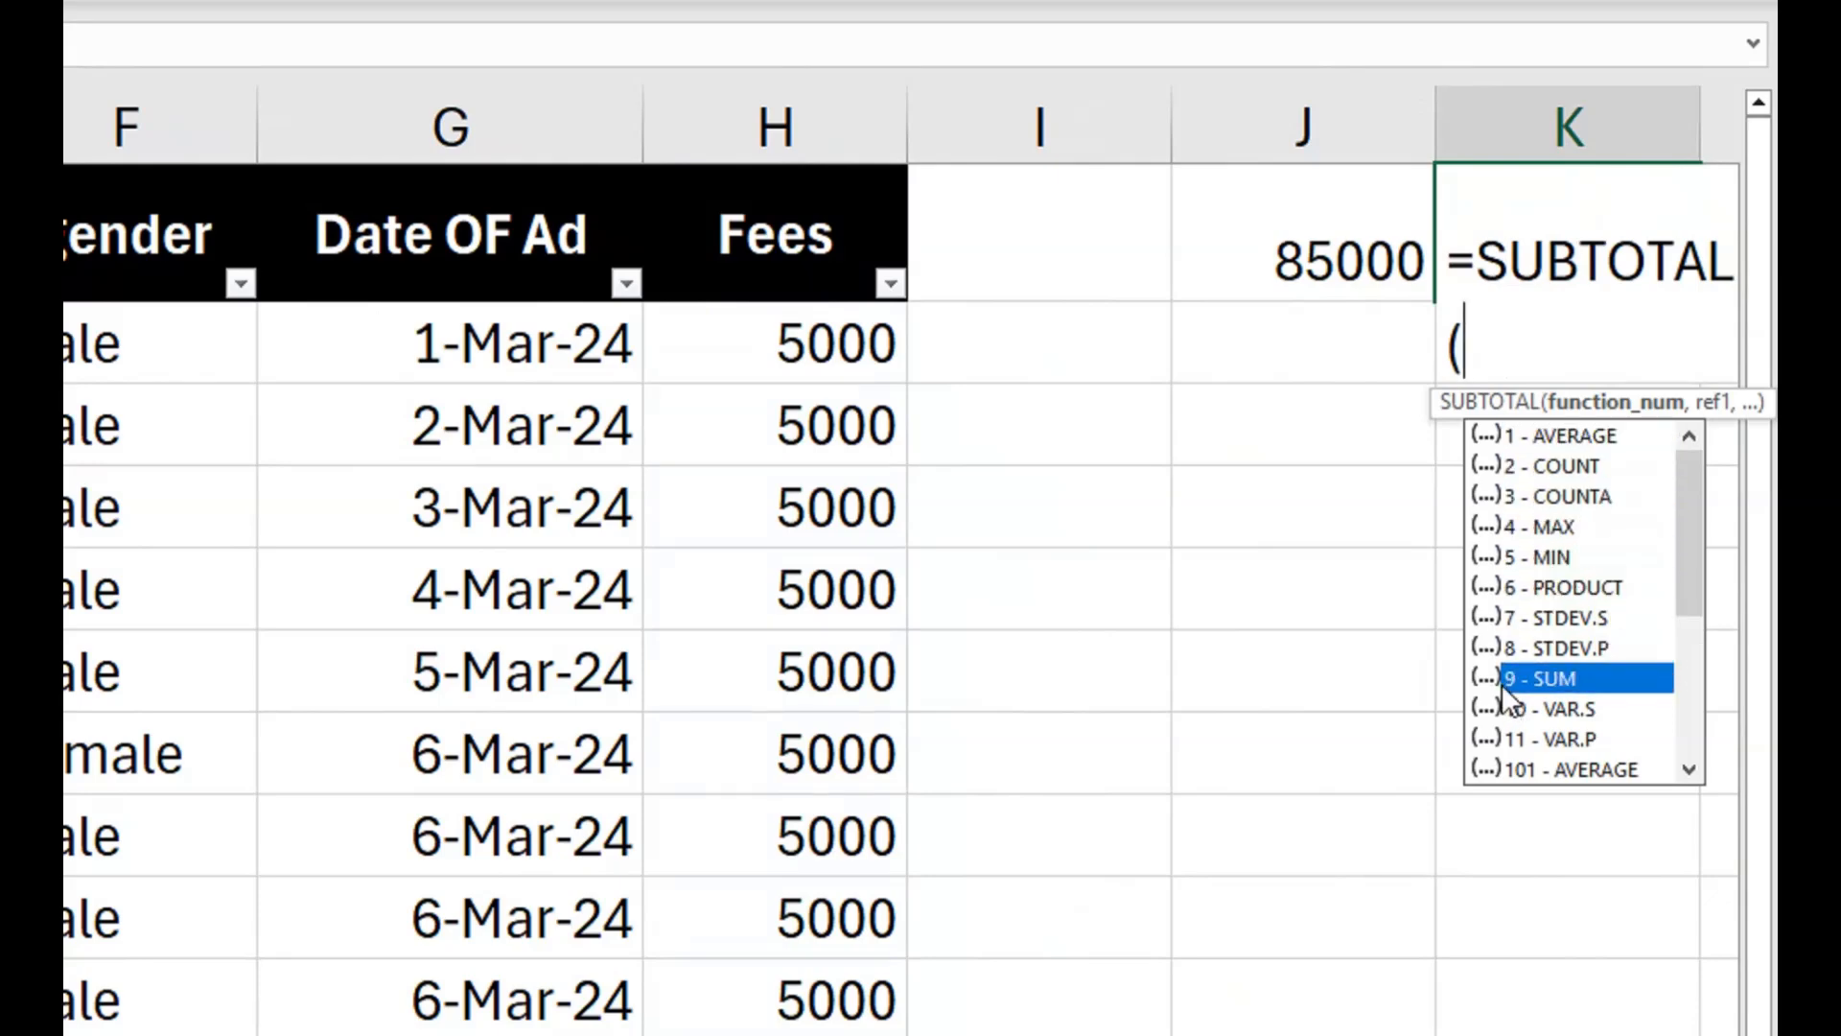
key("Tab")
type(",")
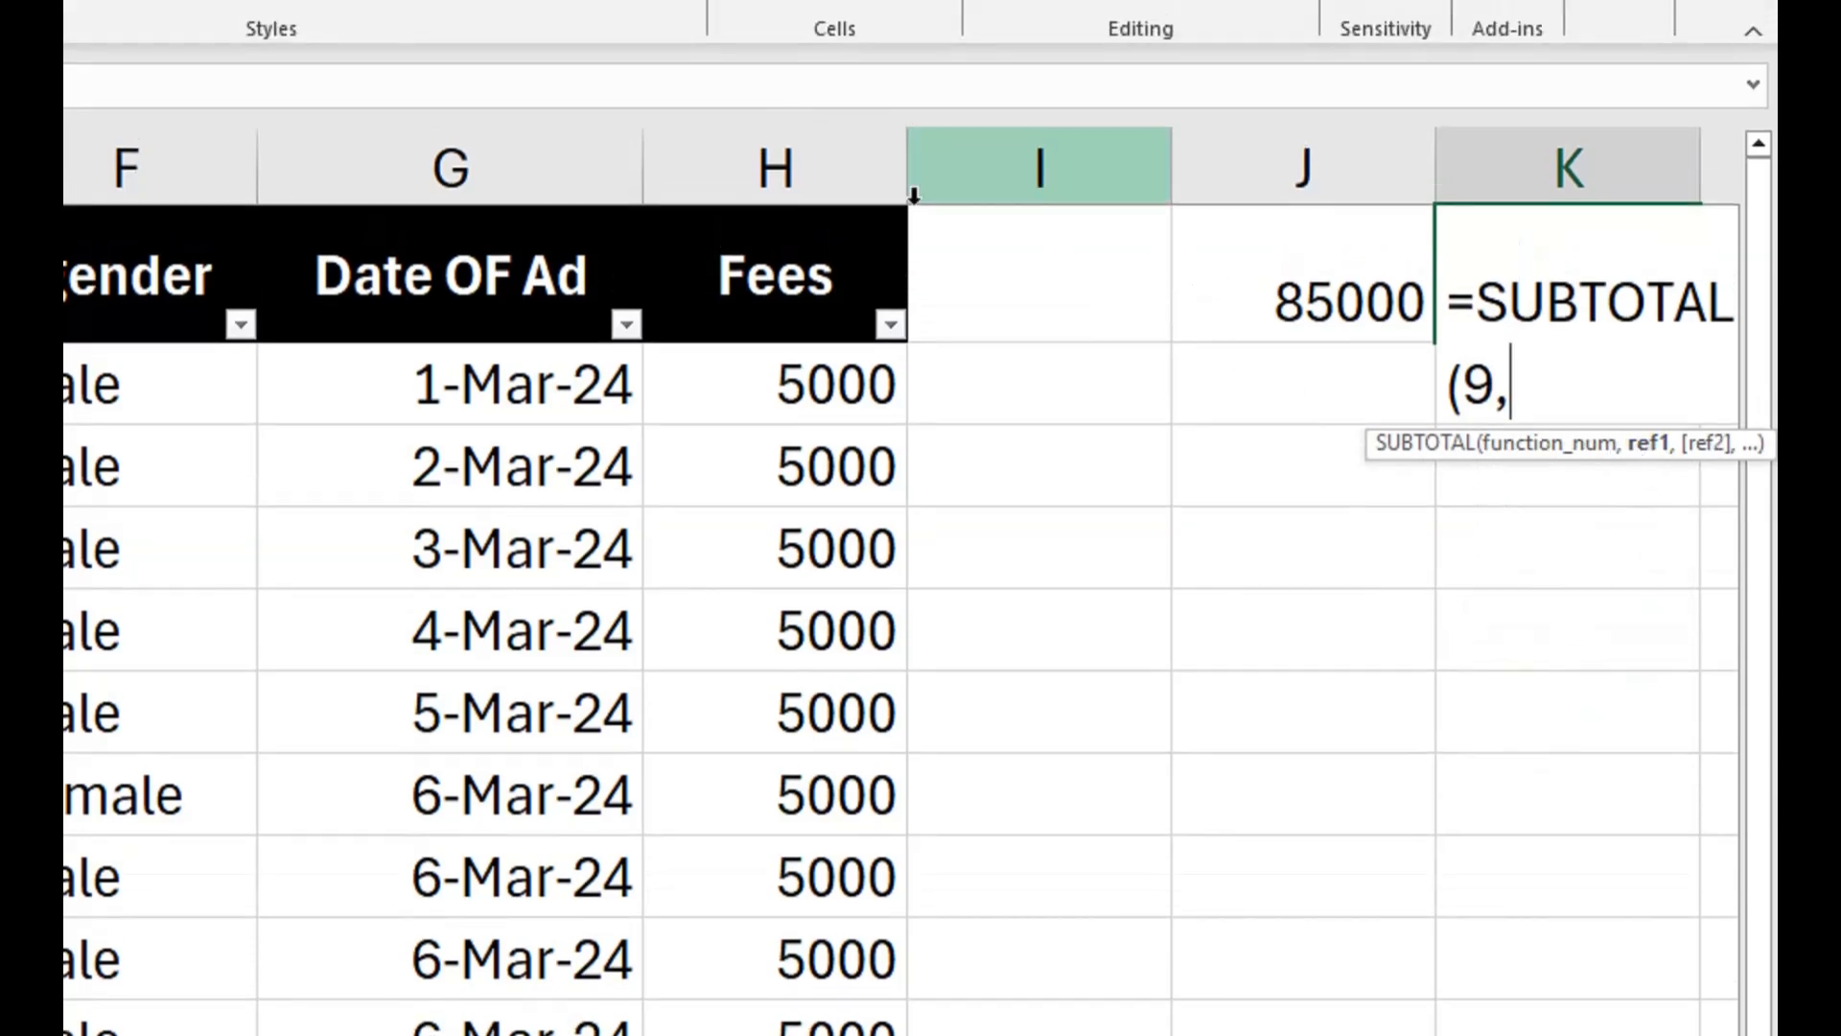
left_click(796, 115)
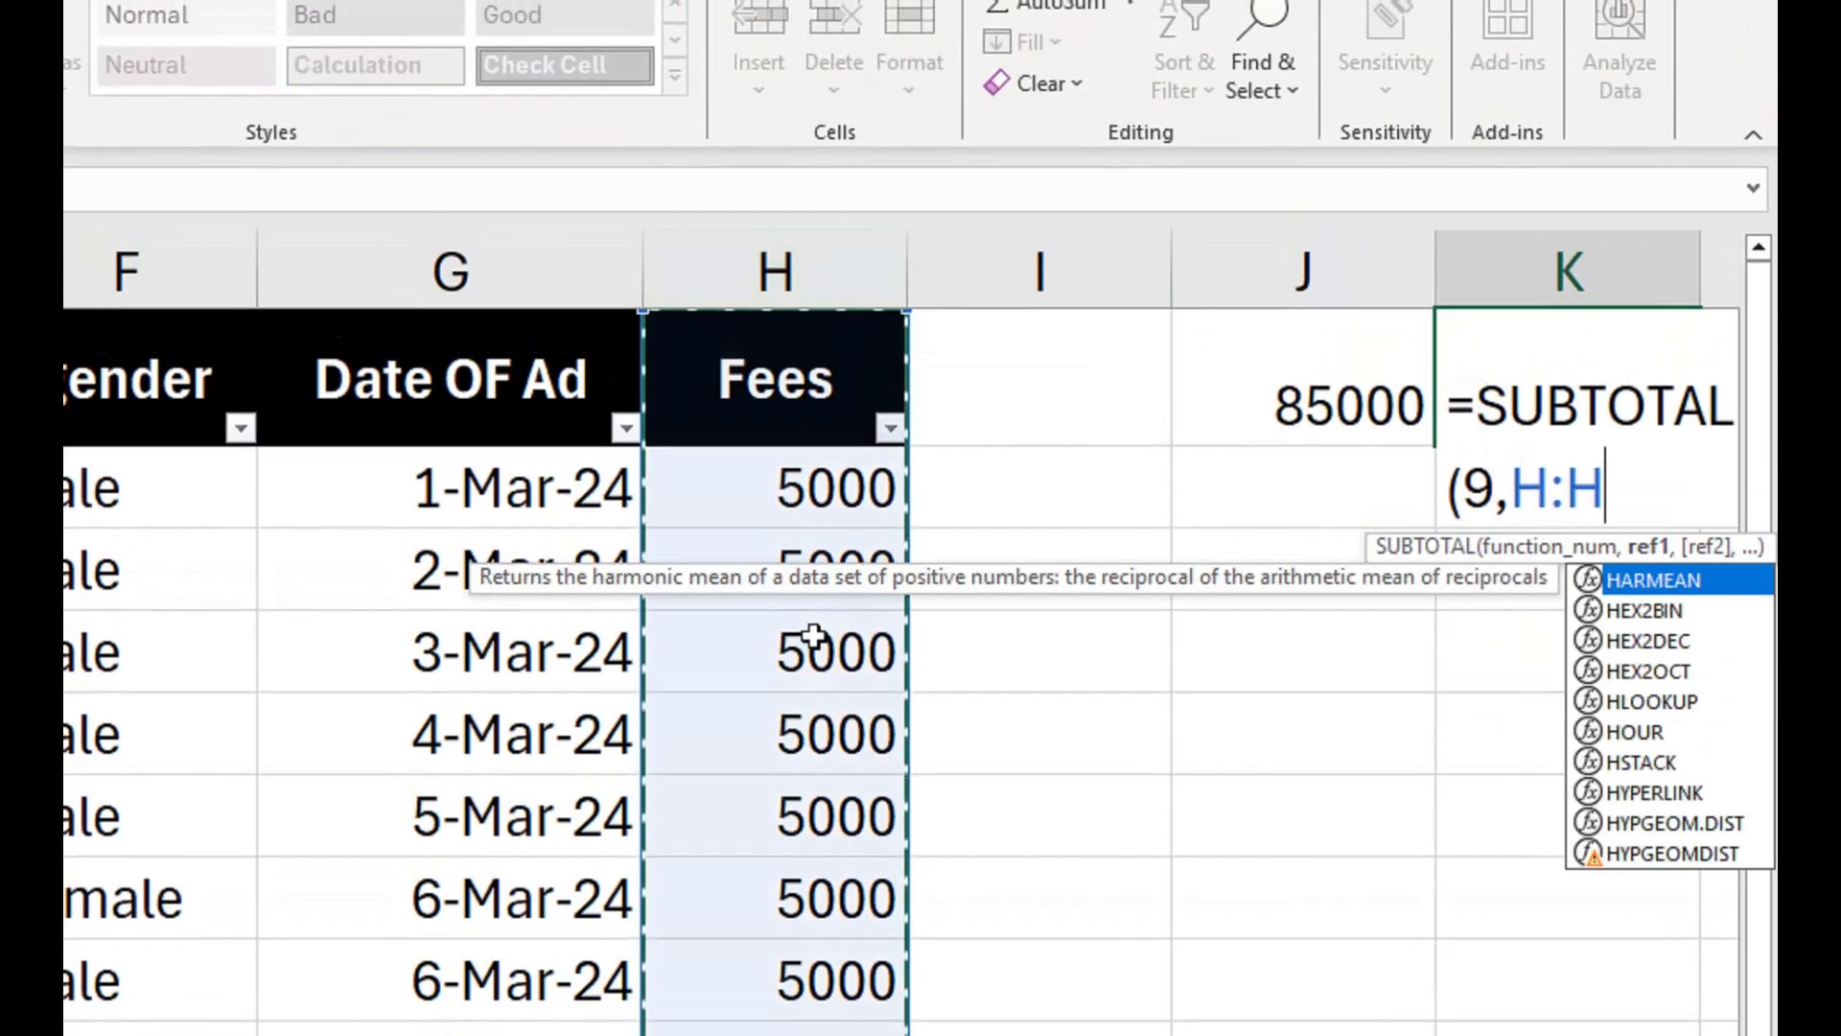
type(")")
key("Return")
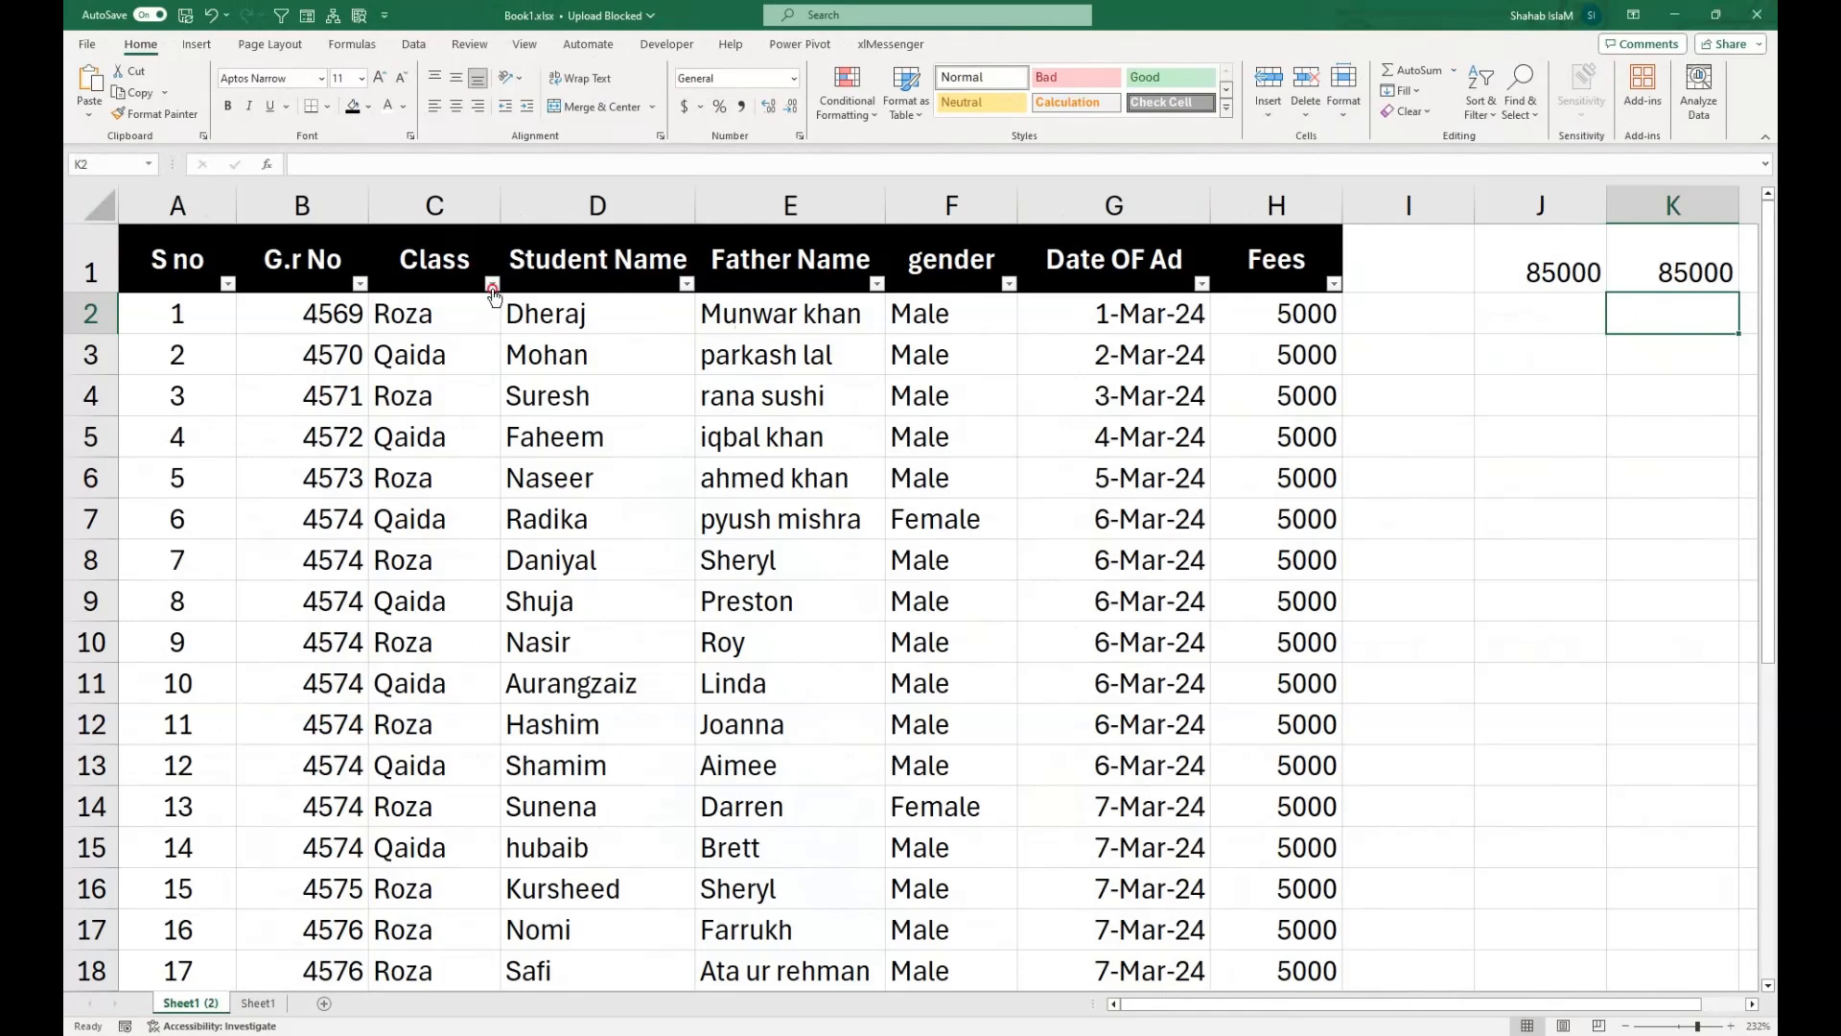
Filter the Class column to Roza only to test how the two fee totals respond.
left_click(492, 285)
left_click(314, 518)
left_click(314, 549)
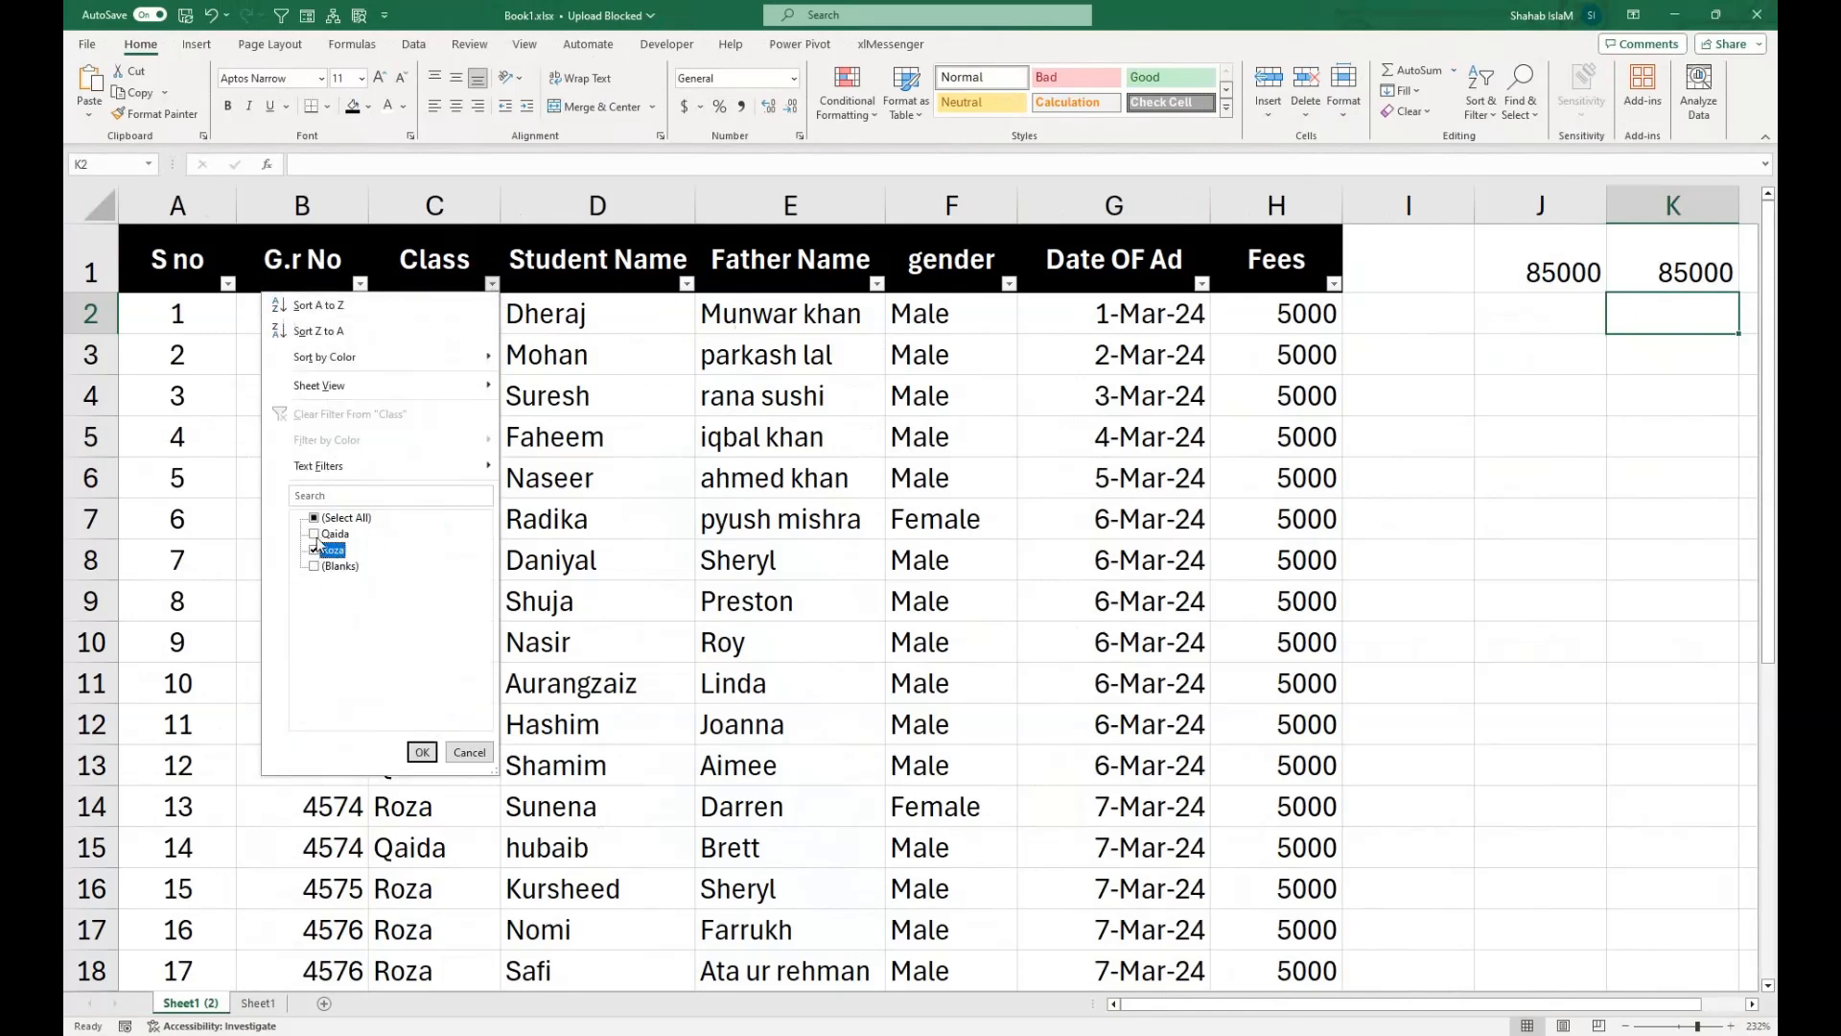
left_click(422, 752)
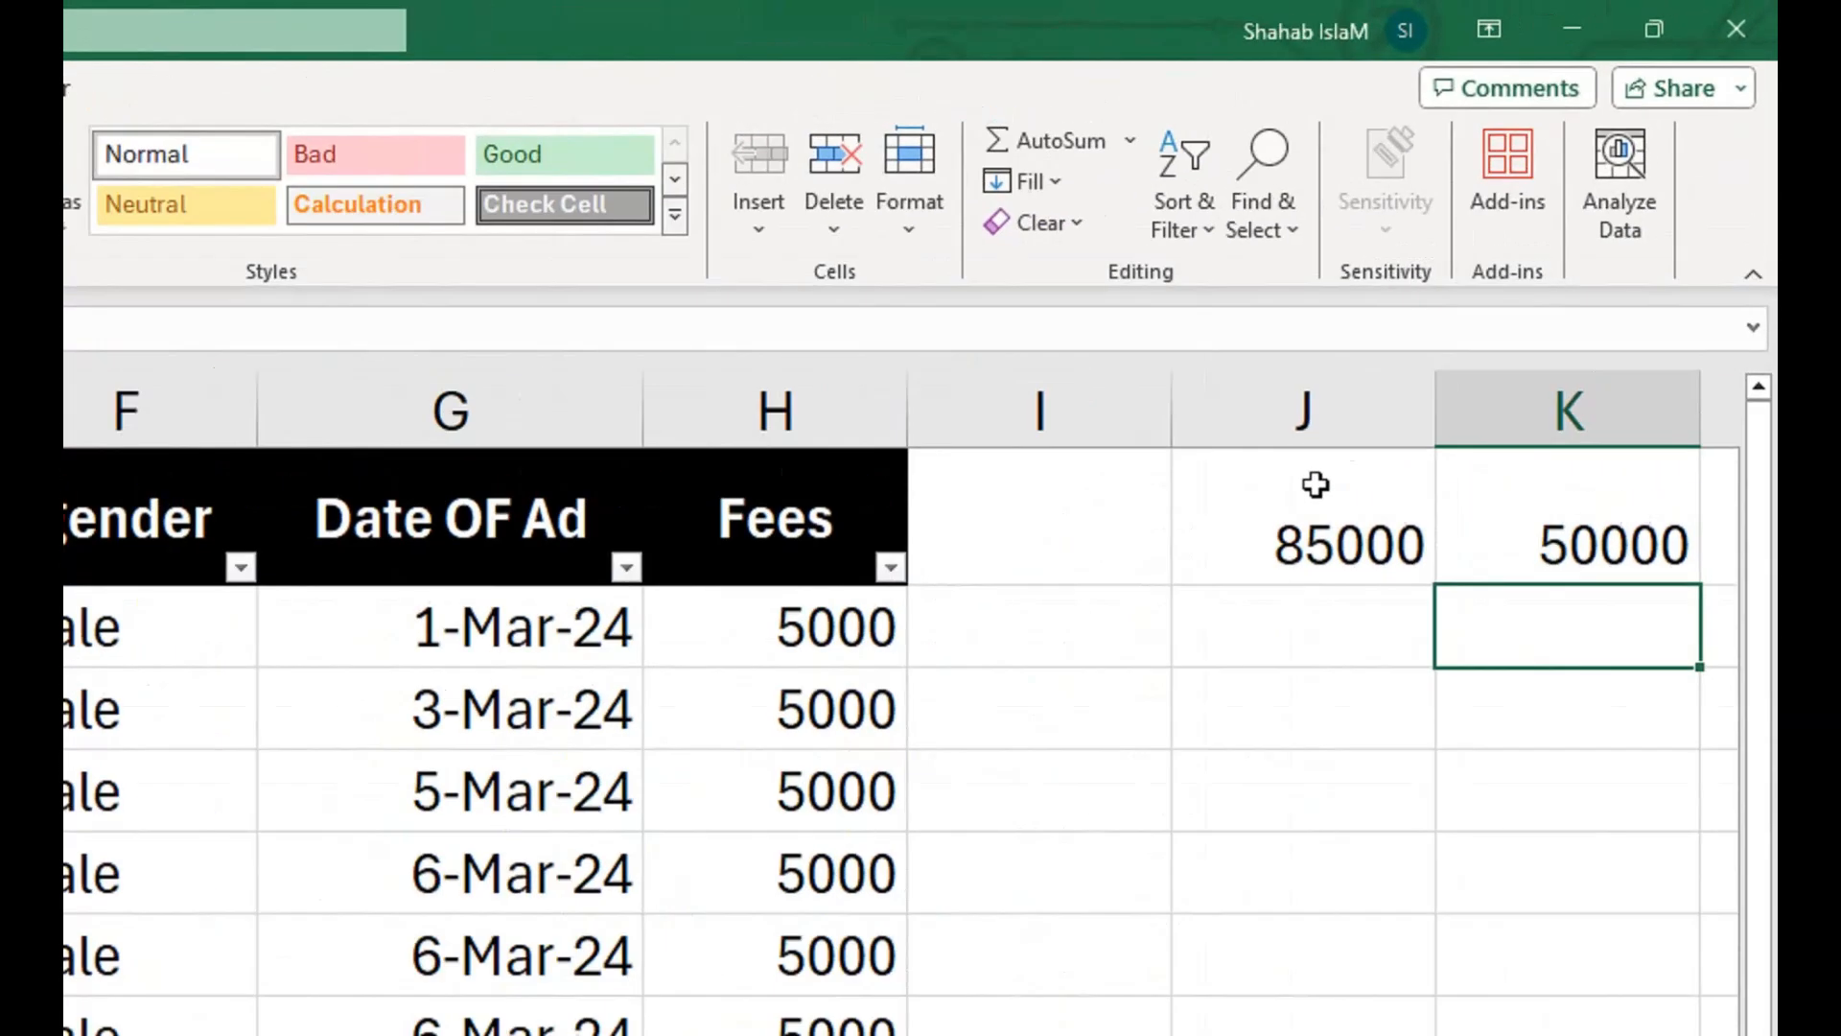
Compare the formulas in J1 and K1 and check them against the sum of the visible fees in H2:H18.
left_click(1547, 245)
double_click(1546, 245)
key("Return")
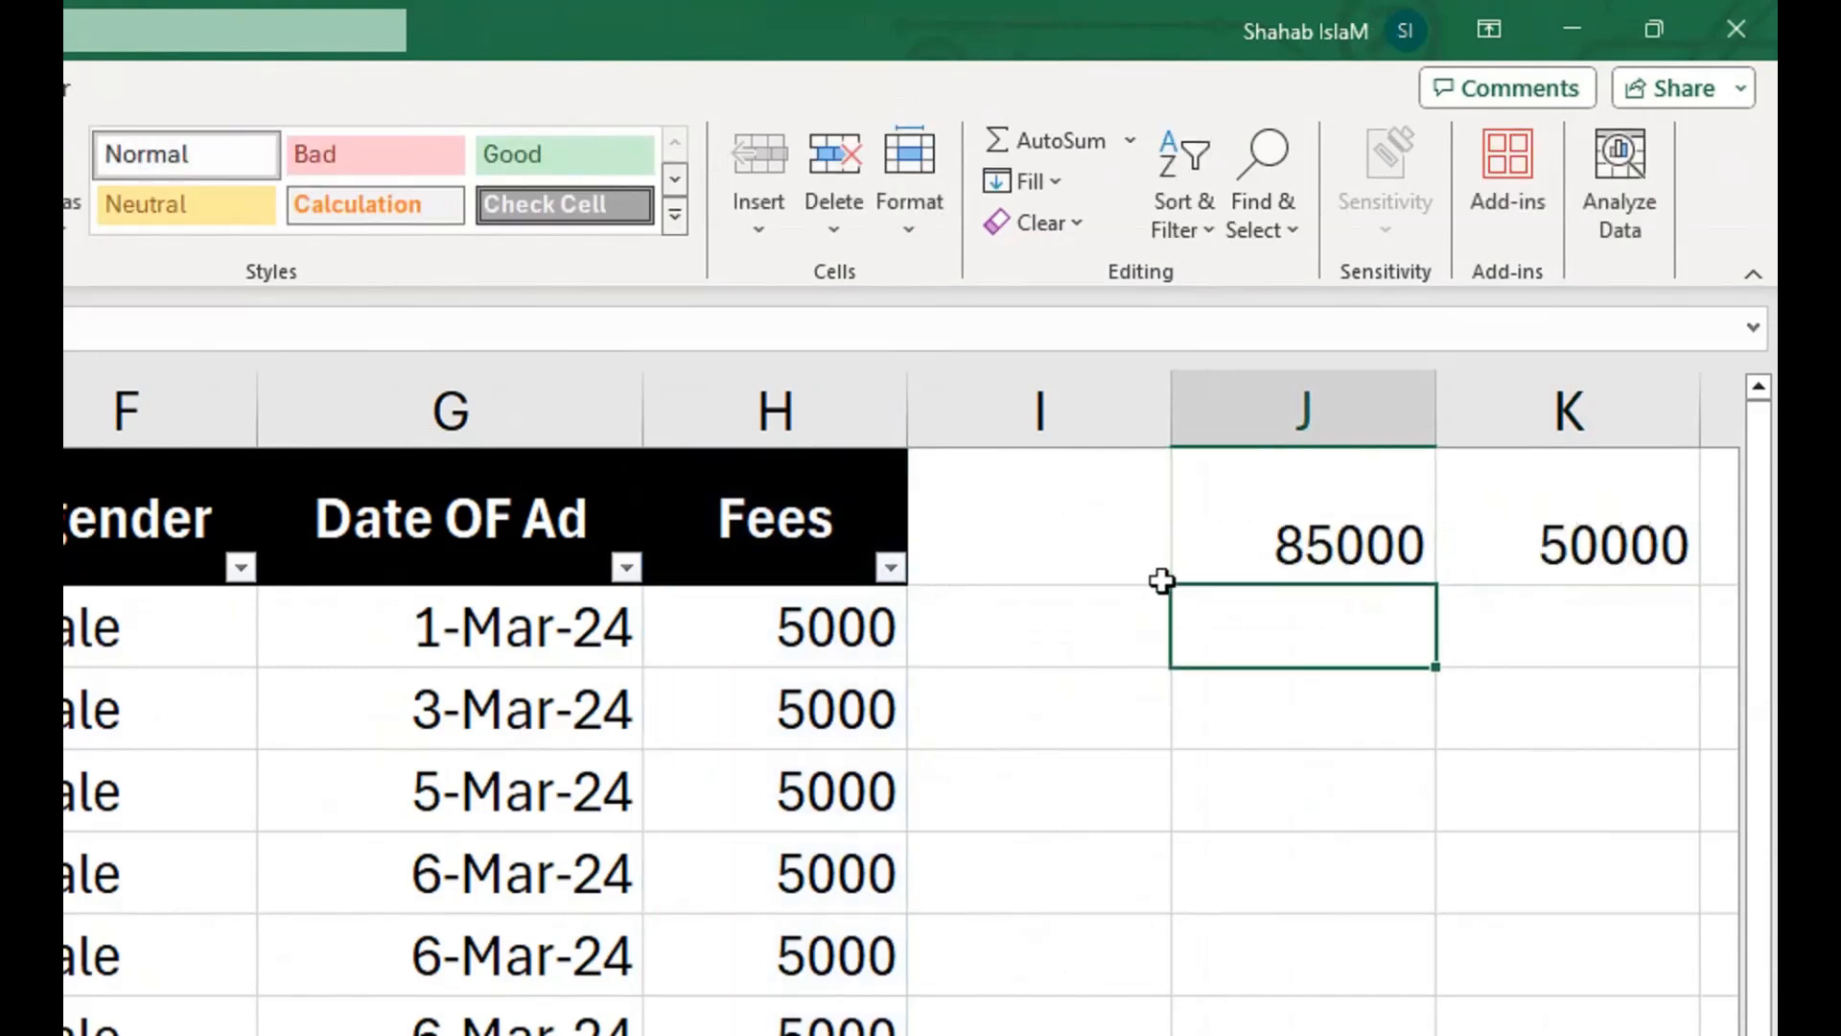
left_click(1521, 515)
double_click(1520, 515)
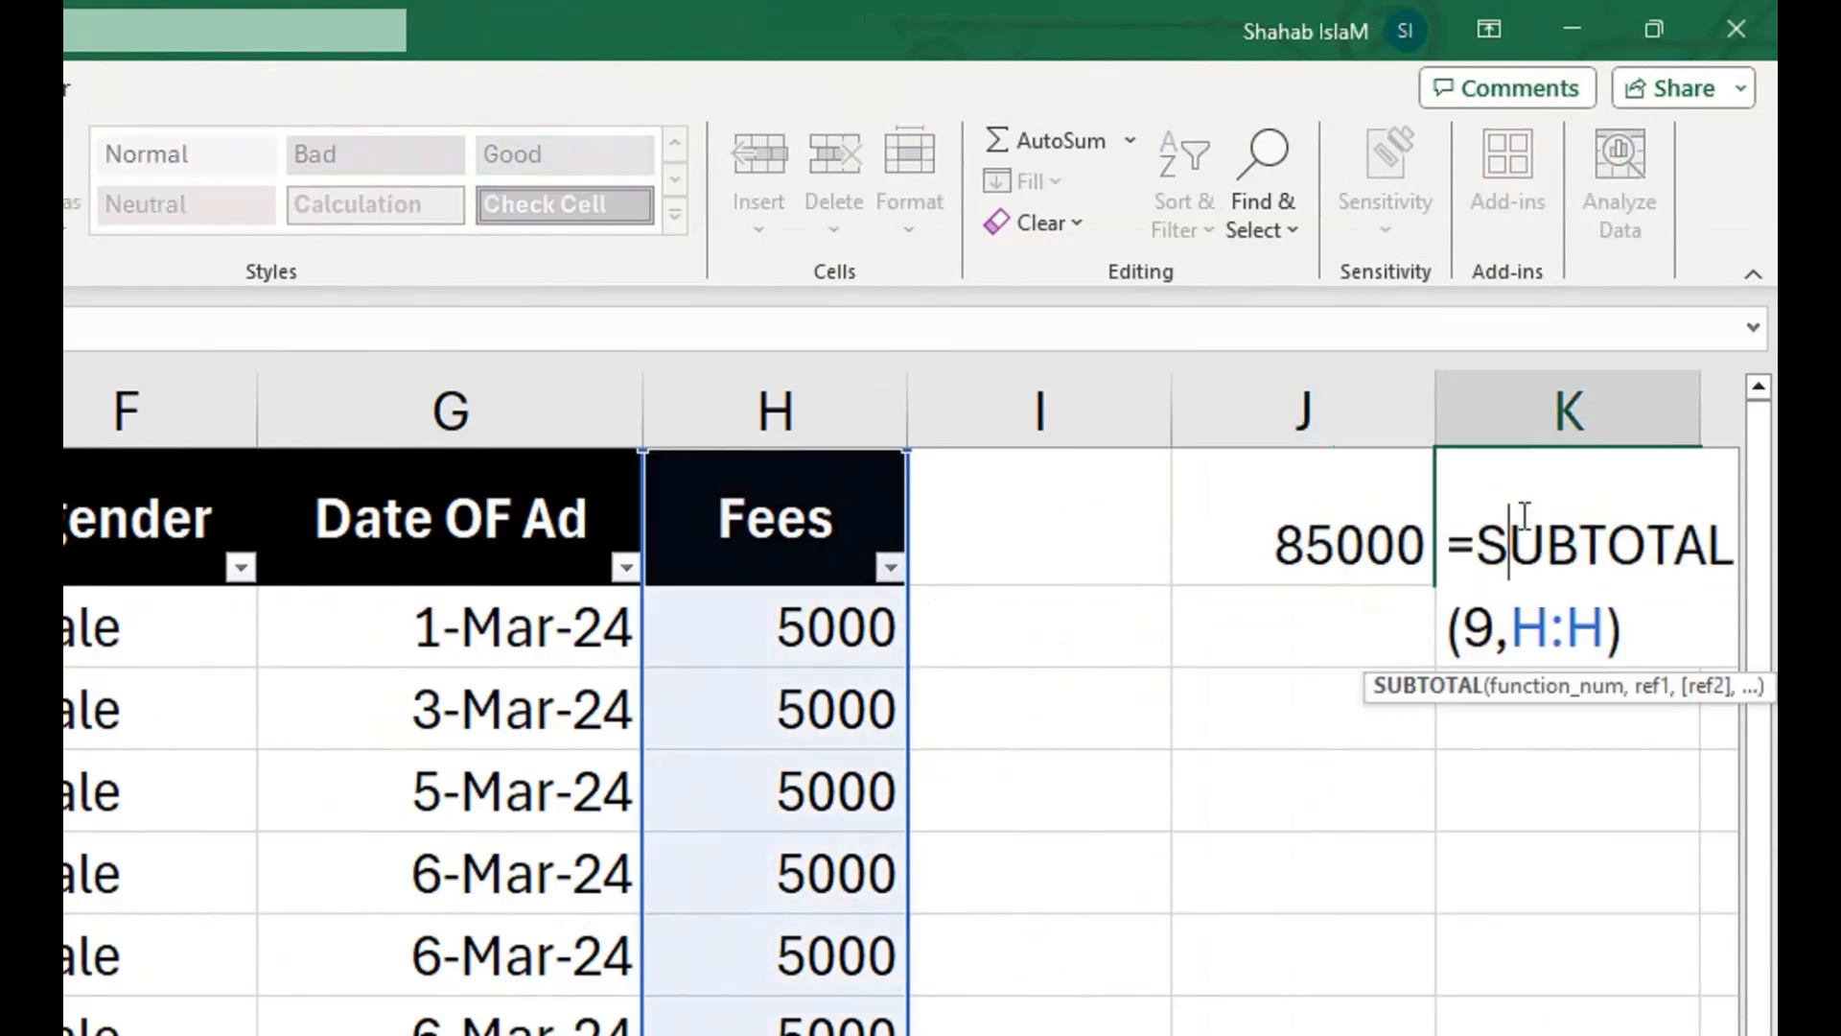
key("Return")
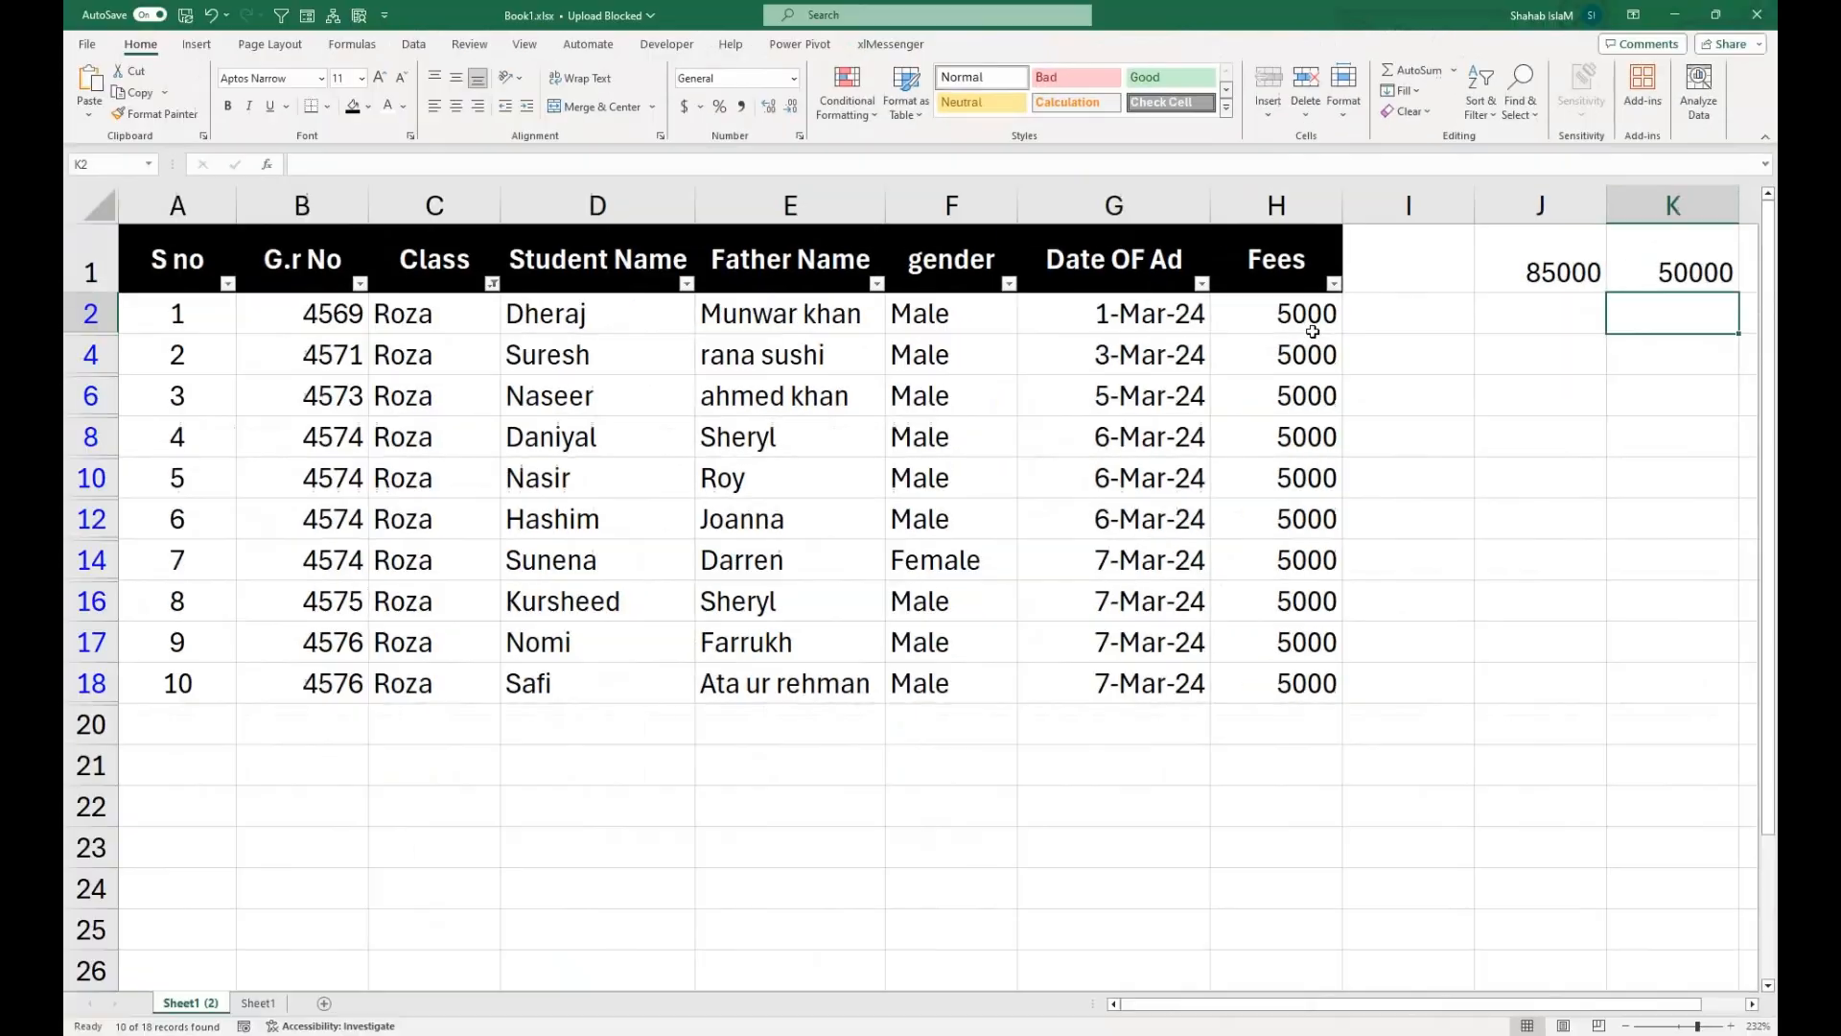
left_click_drag(1309, 316, 1278, 682)
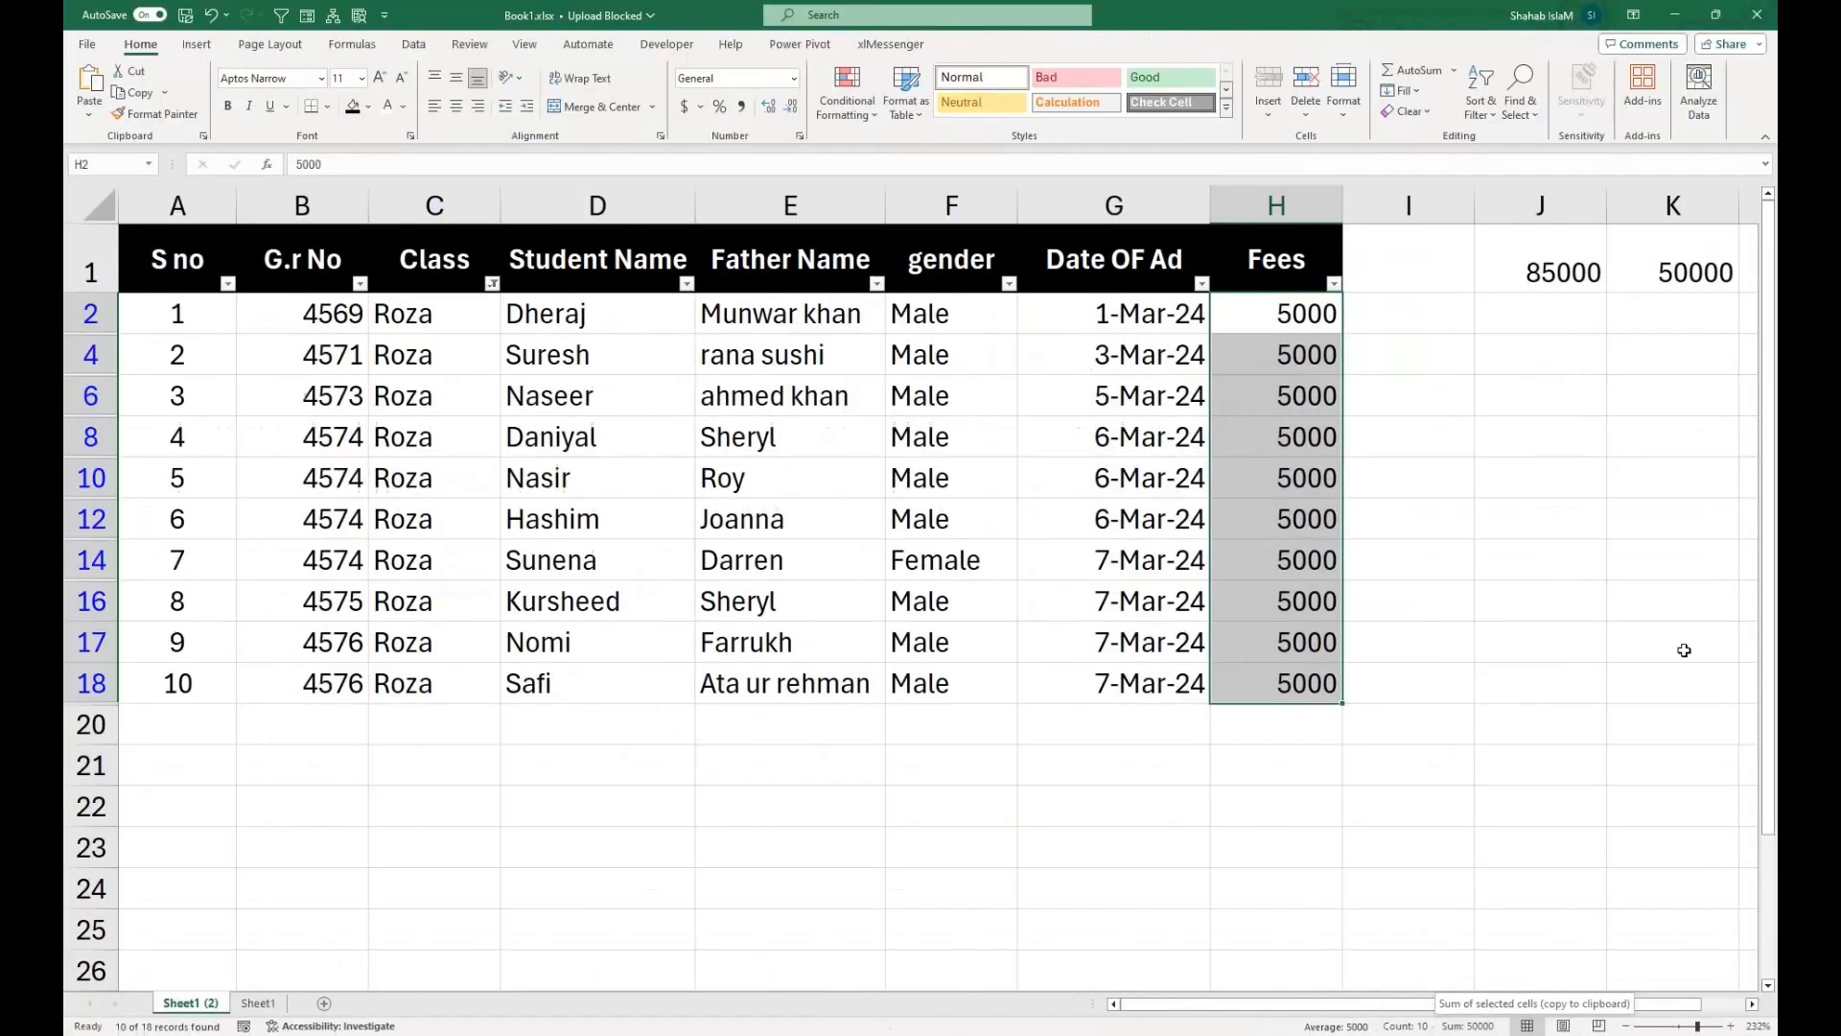
left_click(1658, 267)
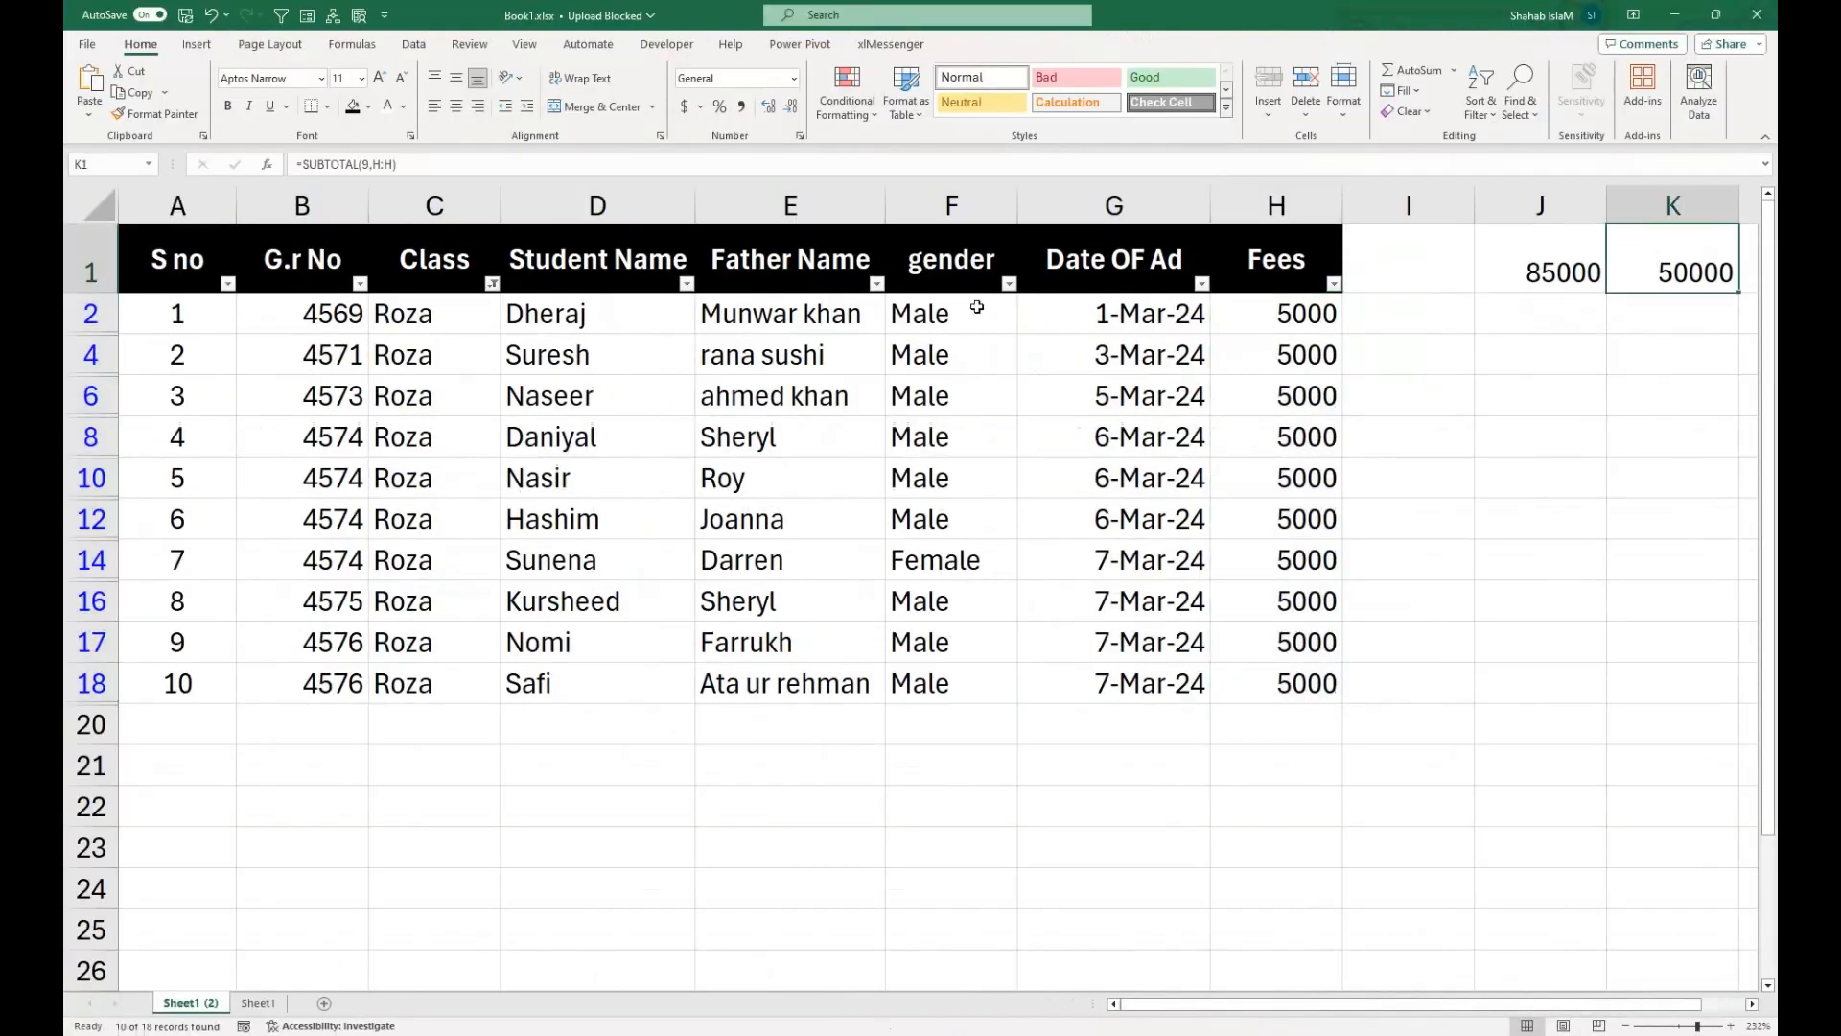
Select all values in the Class filter again so that every student record is shown.
left_click(491, 284)
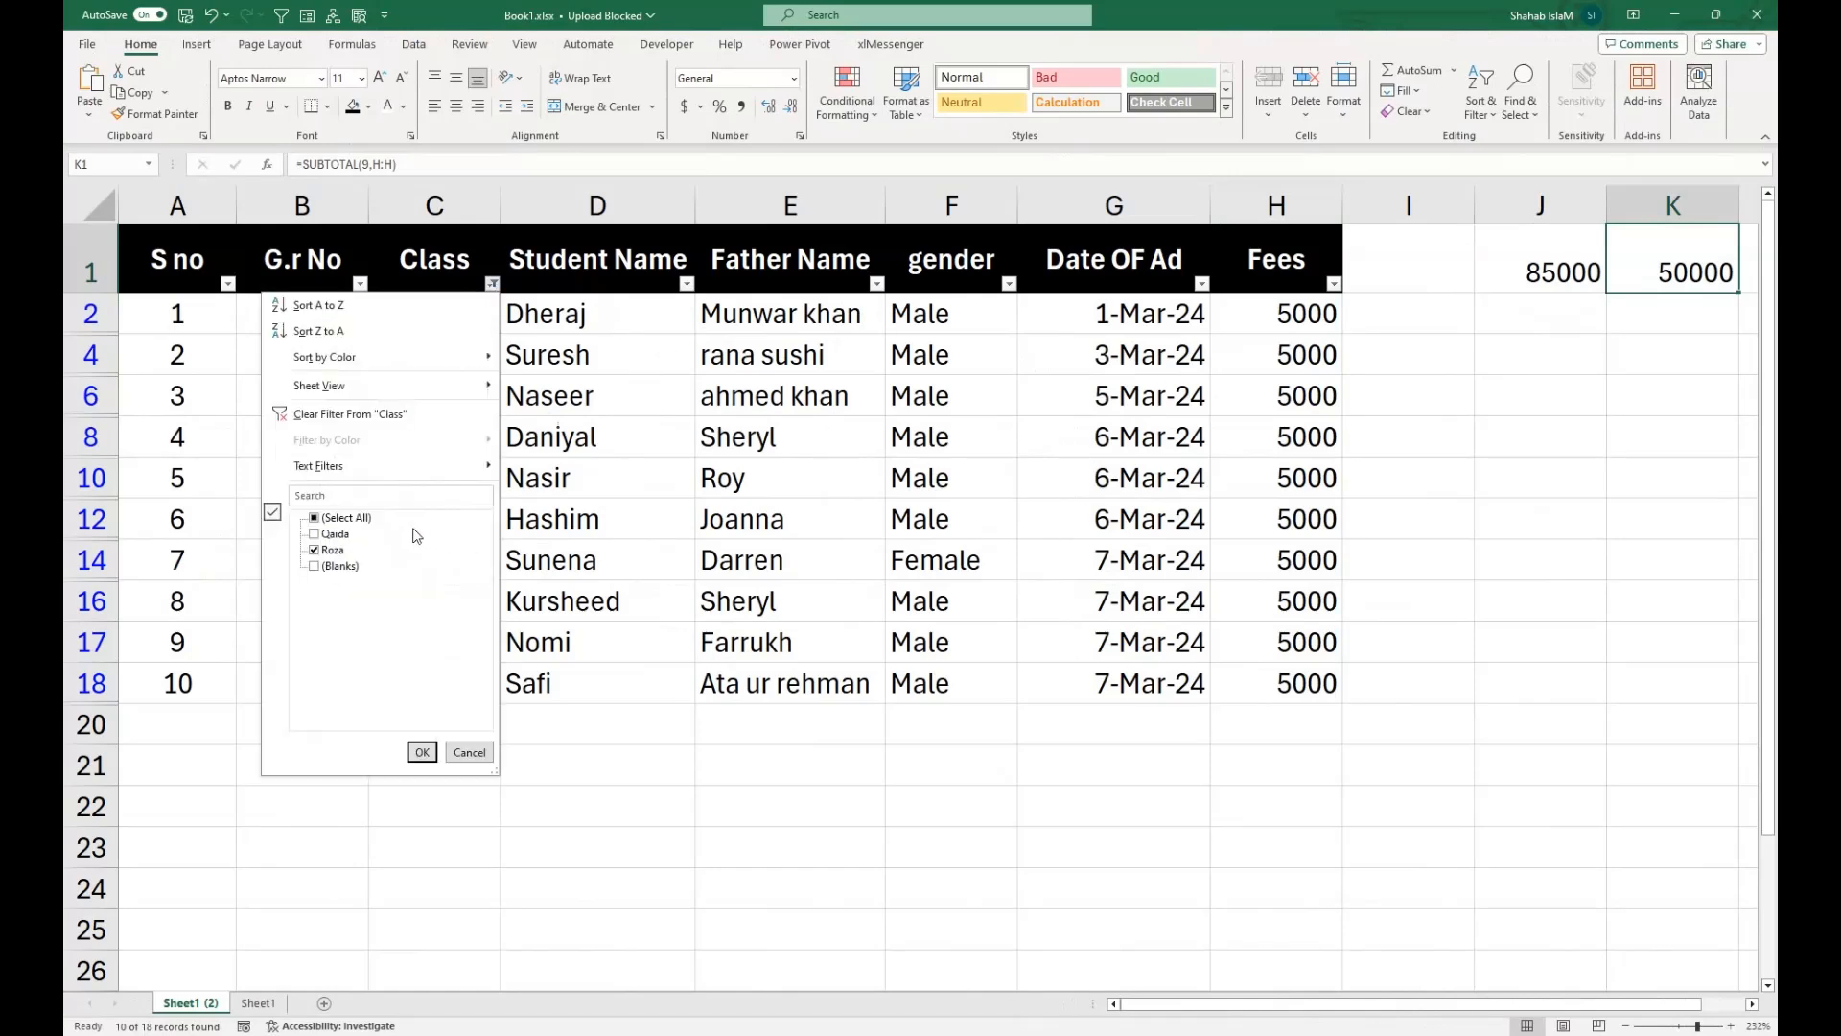
left_click(314, 517)
left_click(422, 752)
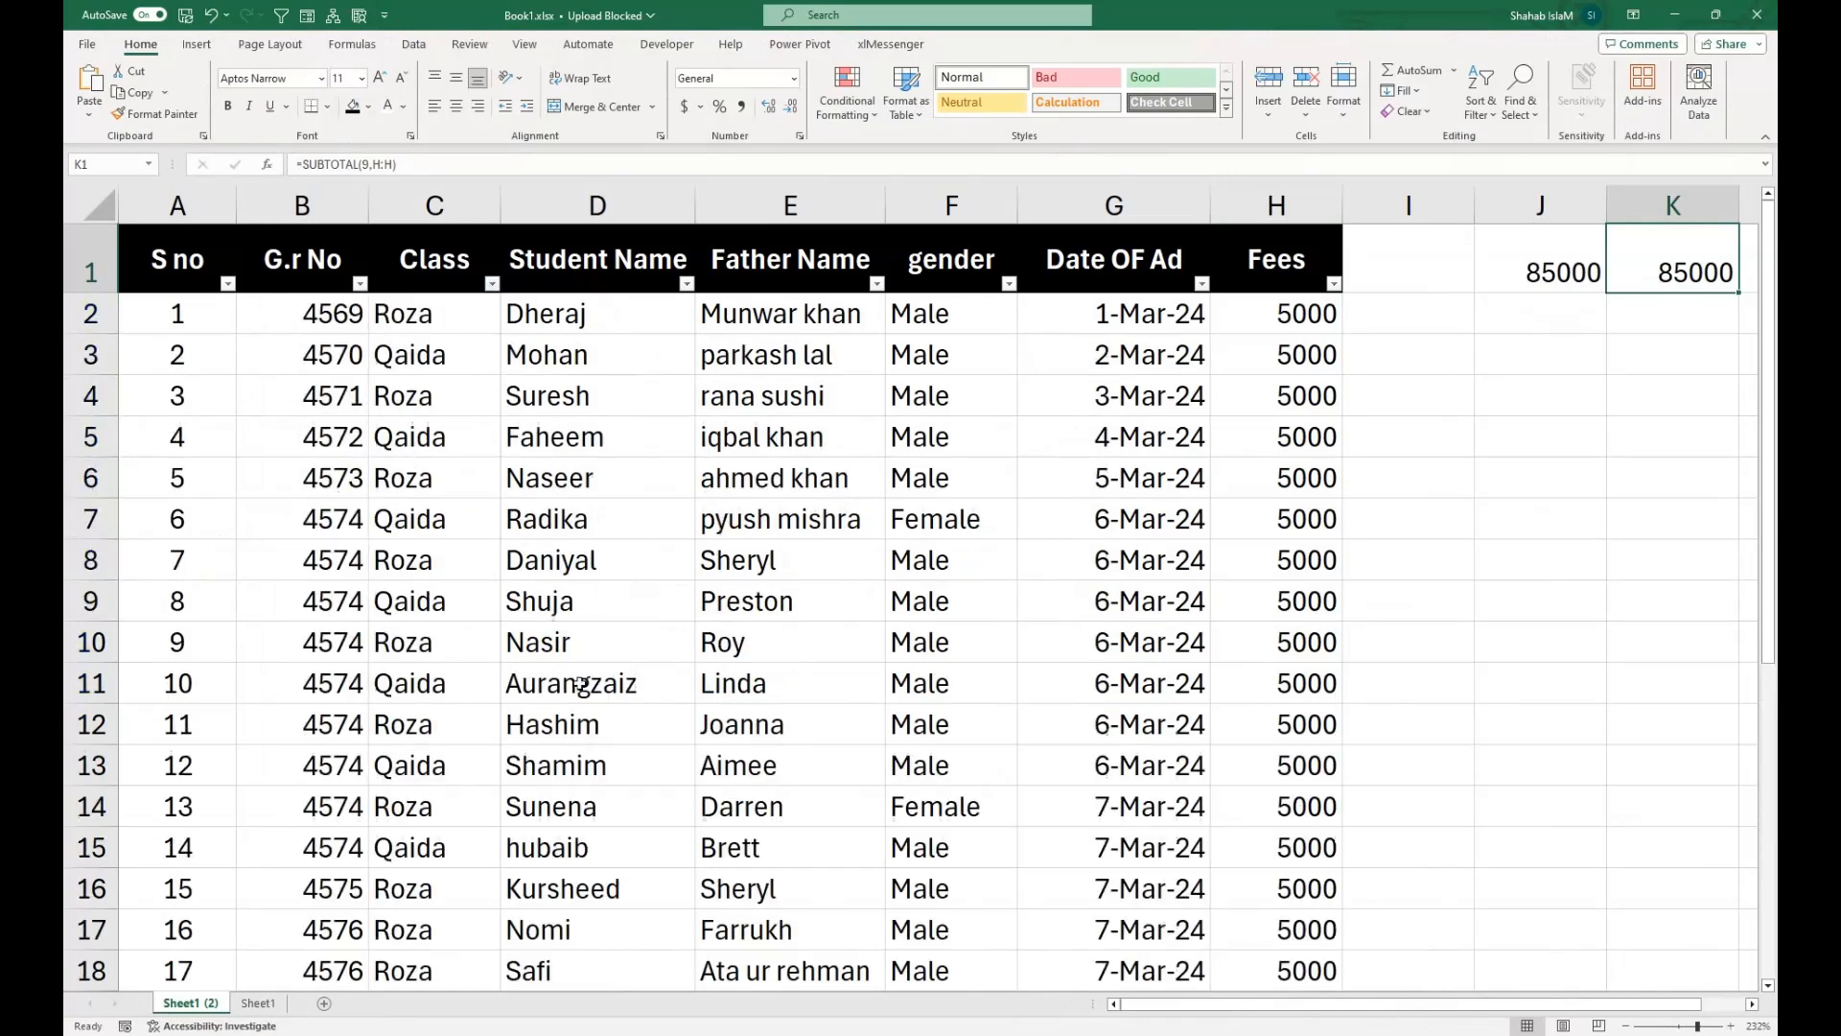
Clear the class entries in C2:C18 to test the serial number formula, and undo the deletion.
left_click(374, 423)
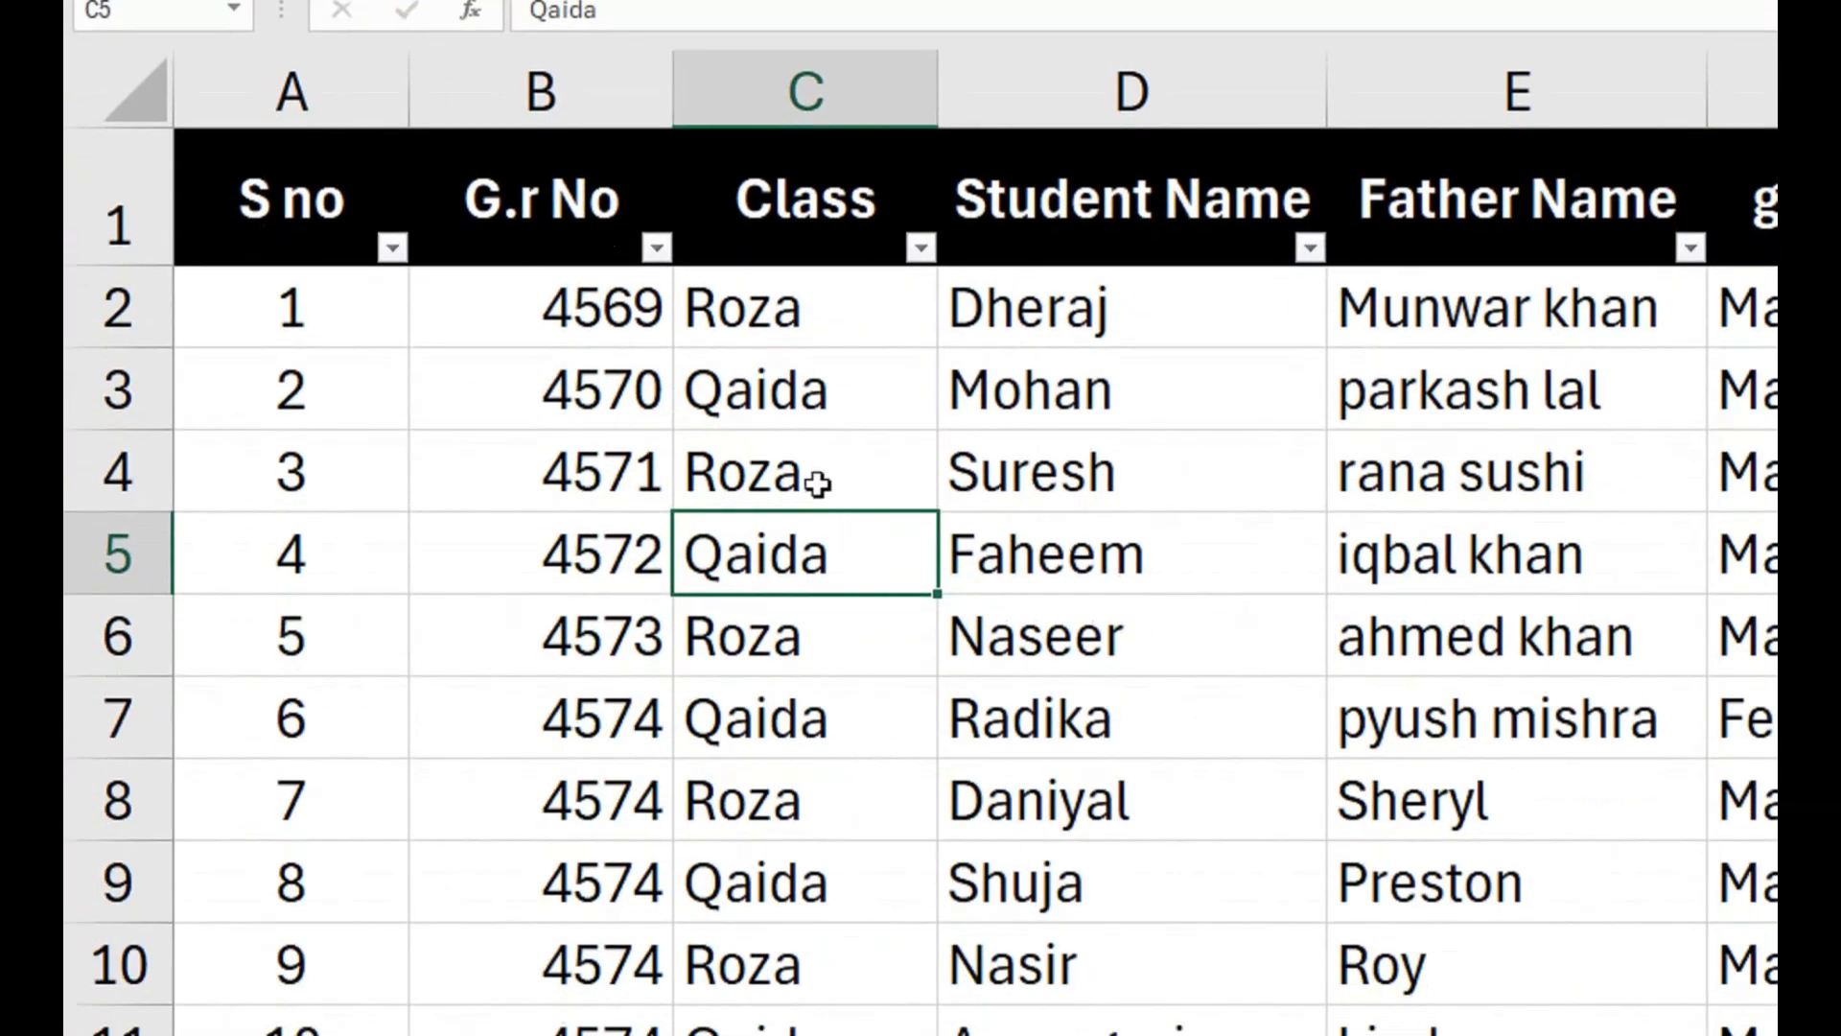
left_click_drag(793, 304, 825, 1035)
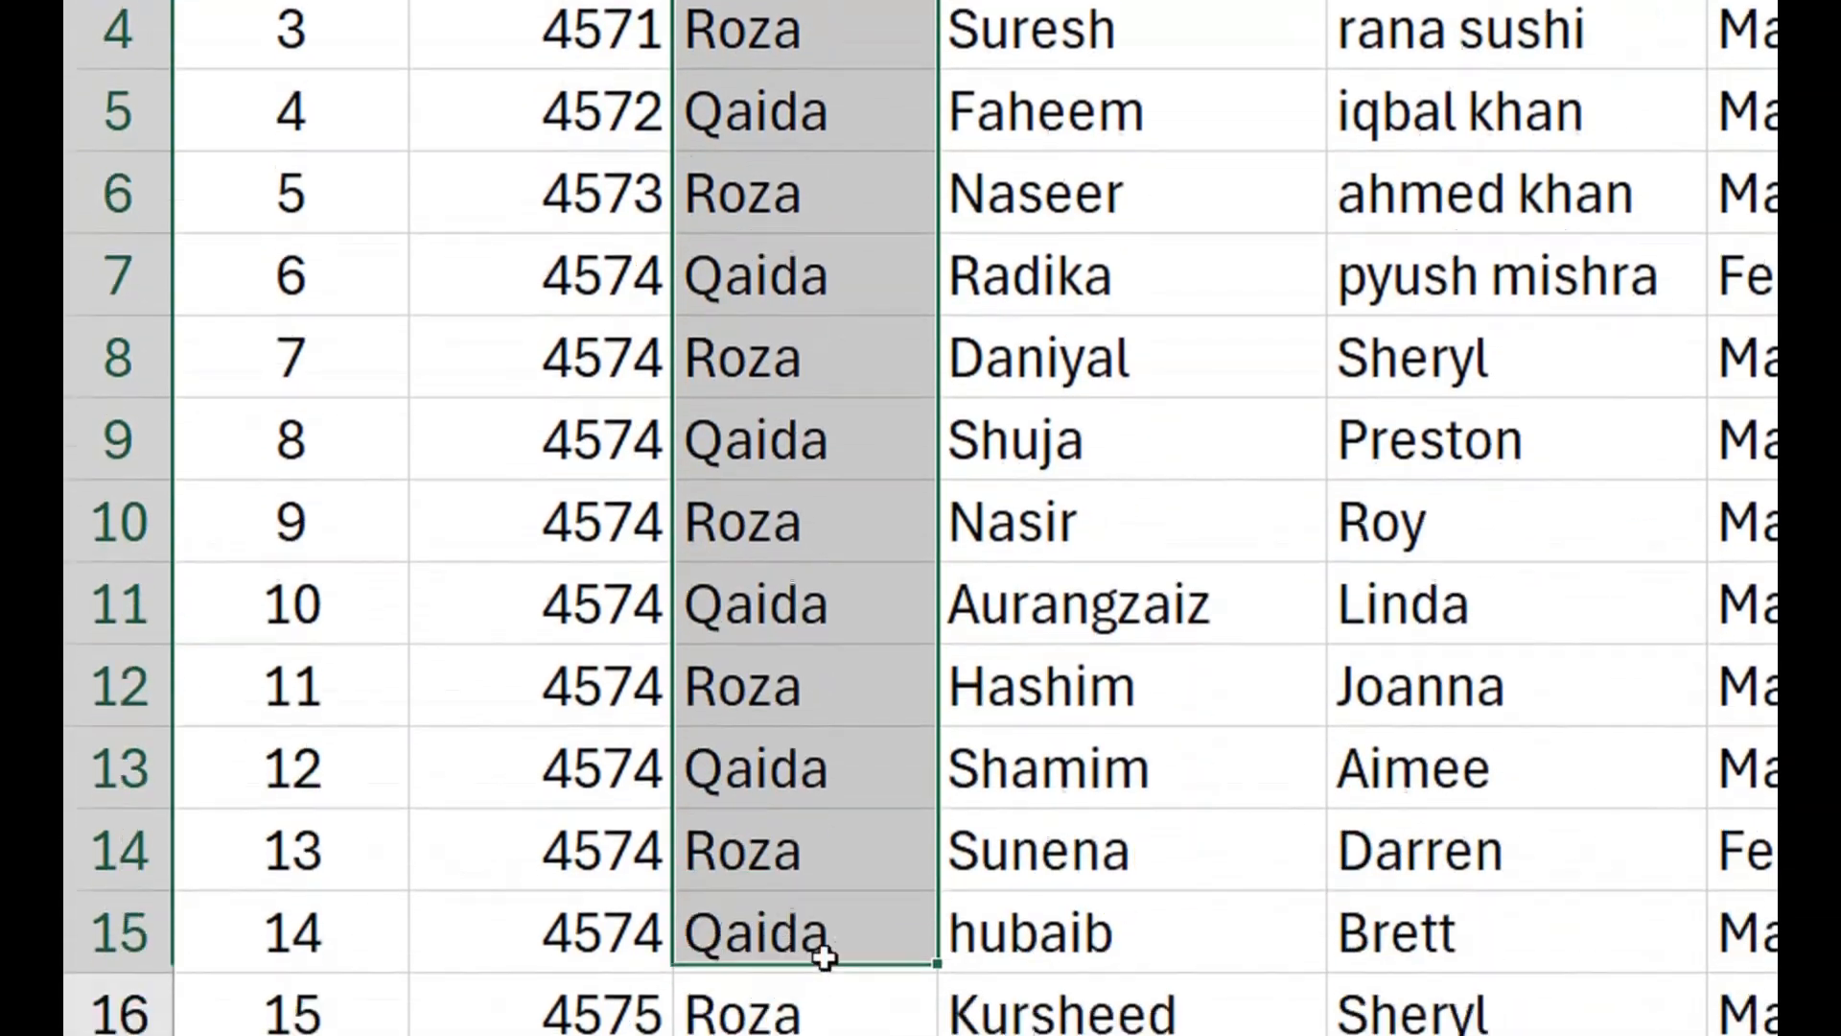
left_click_drag(824, 956, 832, 694)
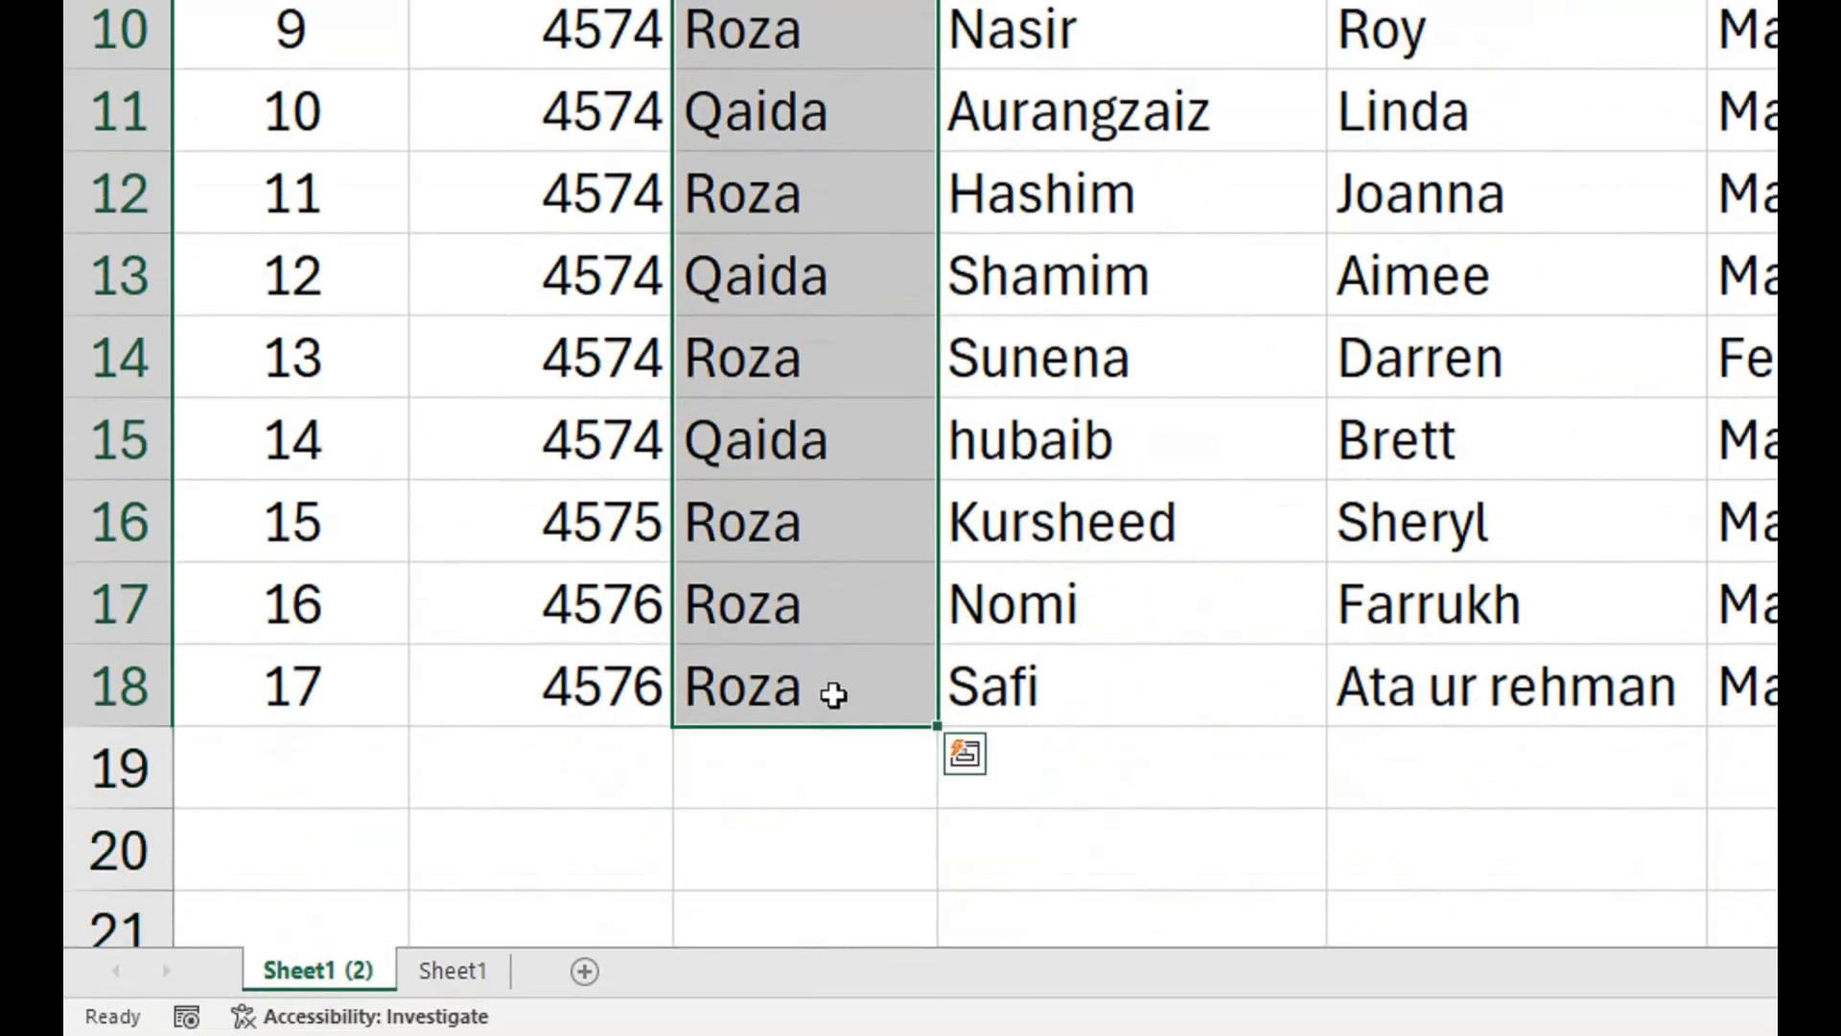
key("Delete")
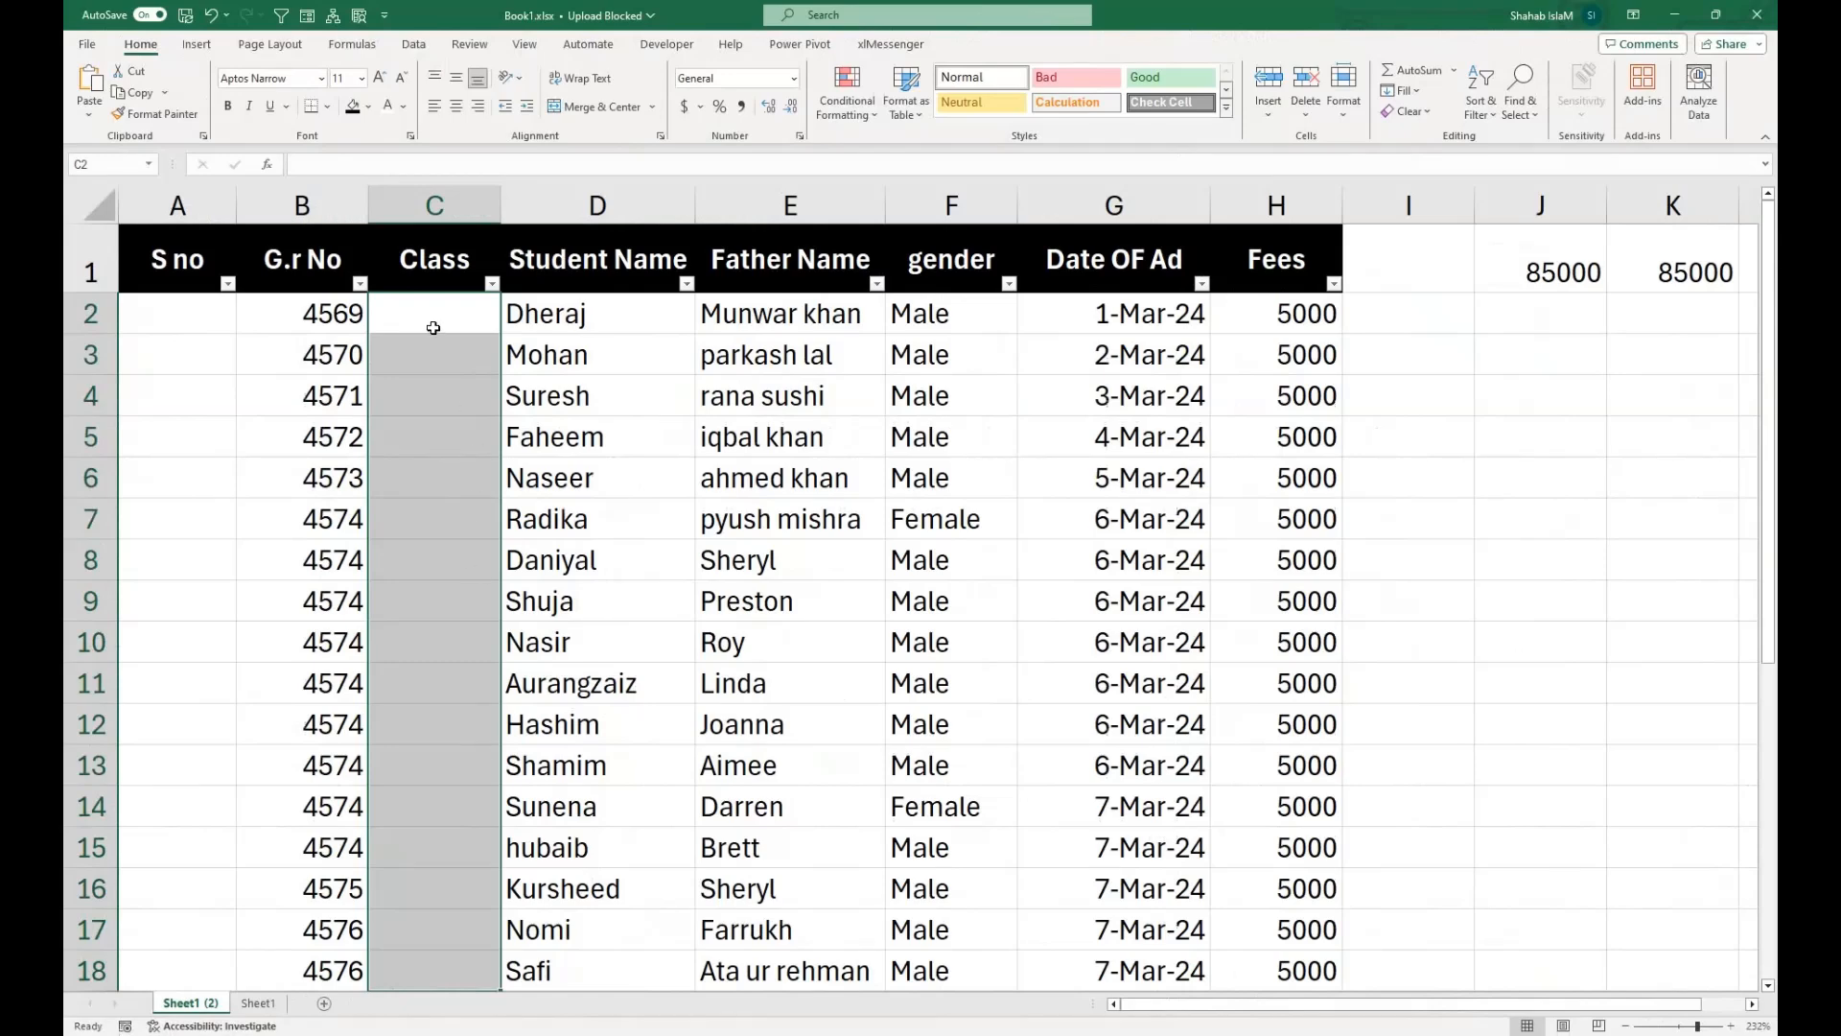
key("ctrl+z")
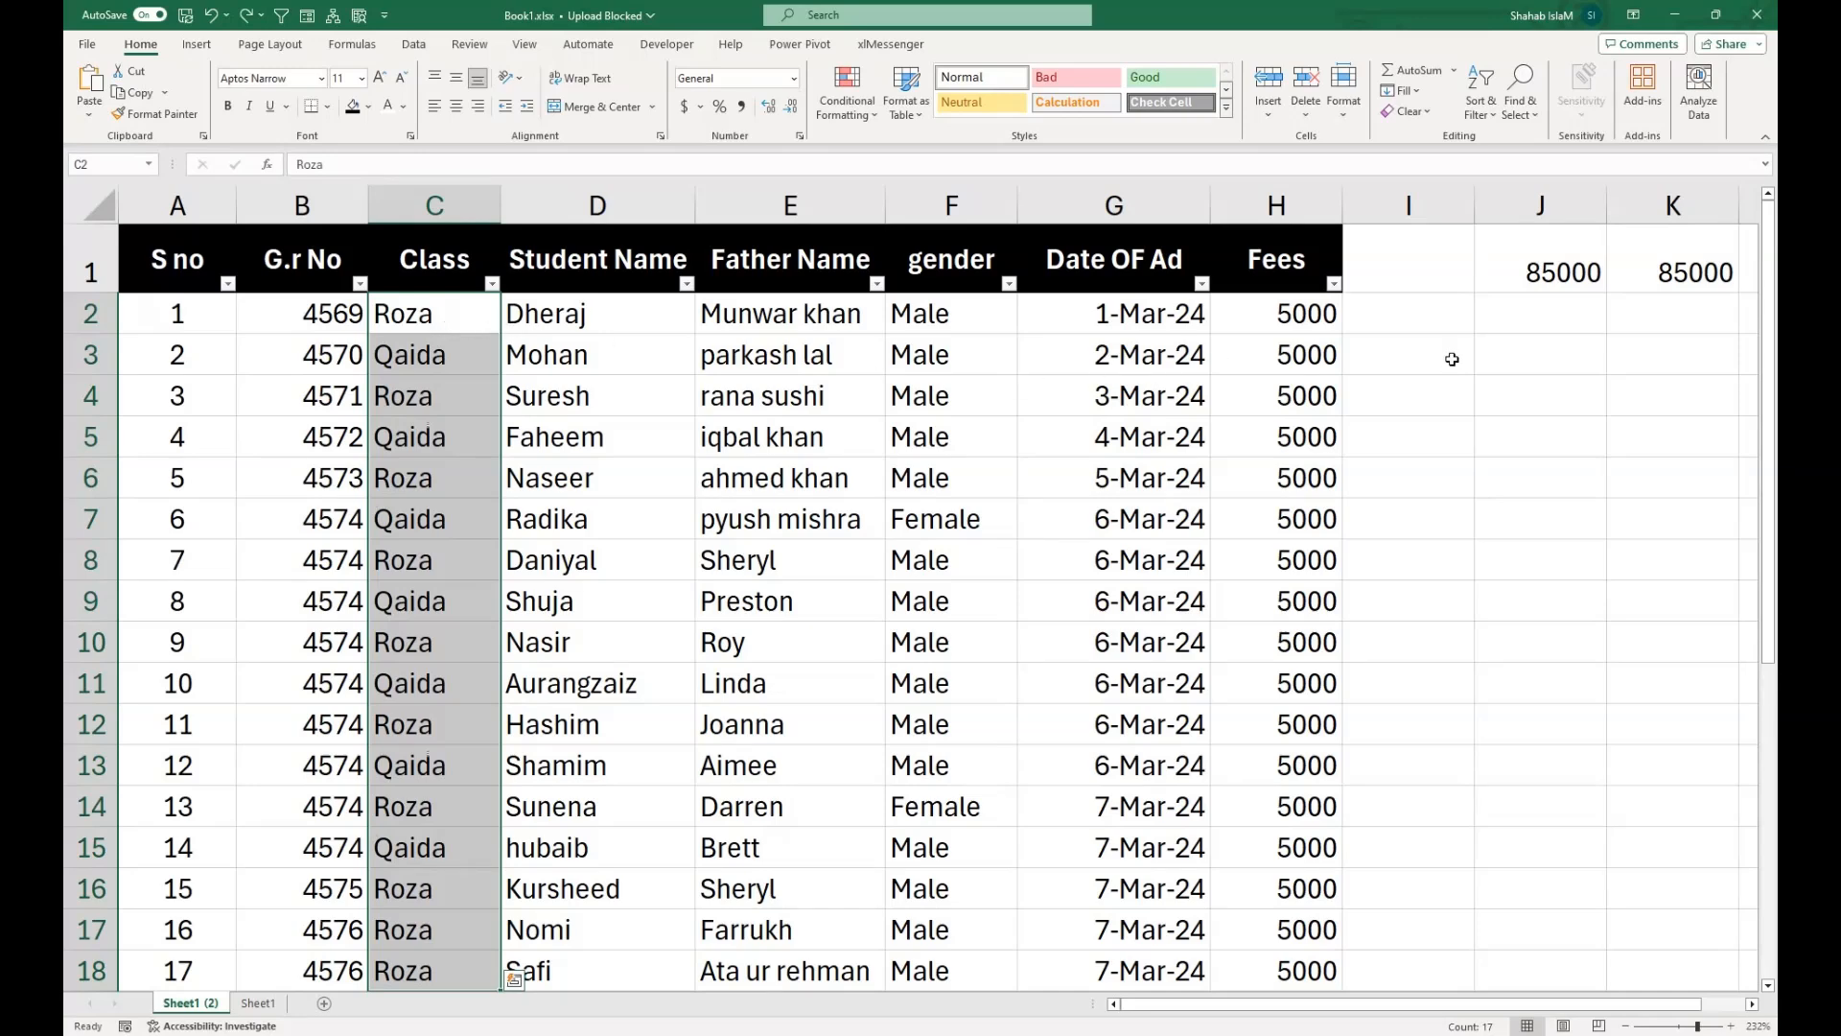
Add list data validation with the source "Roza, Qaida" to the column I cells beside the student records, starting at I2.
left_click_drag(1422, 326, 1389, 875)
scroll(1692, 637, "up", 2)
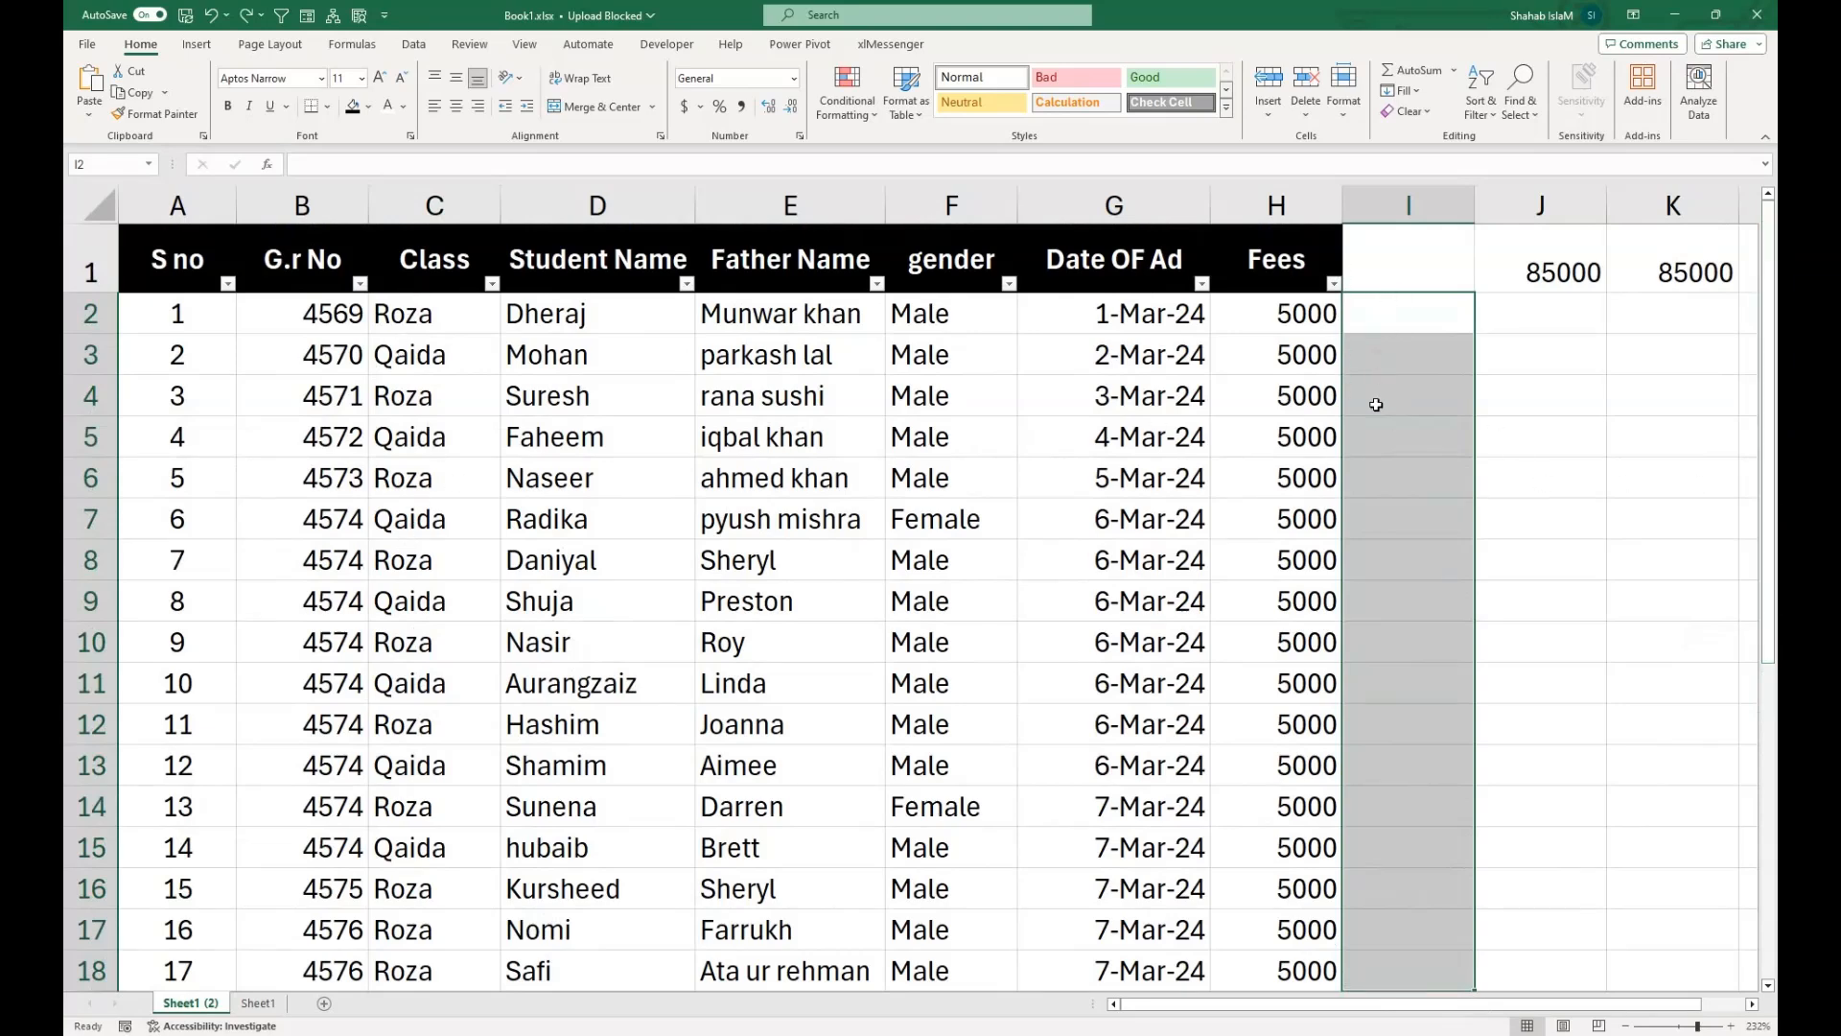
left_click(420, 48)
left_click(1233, 111)
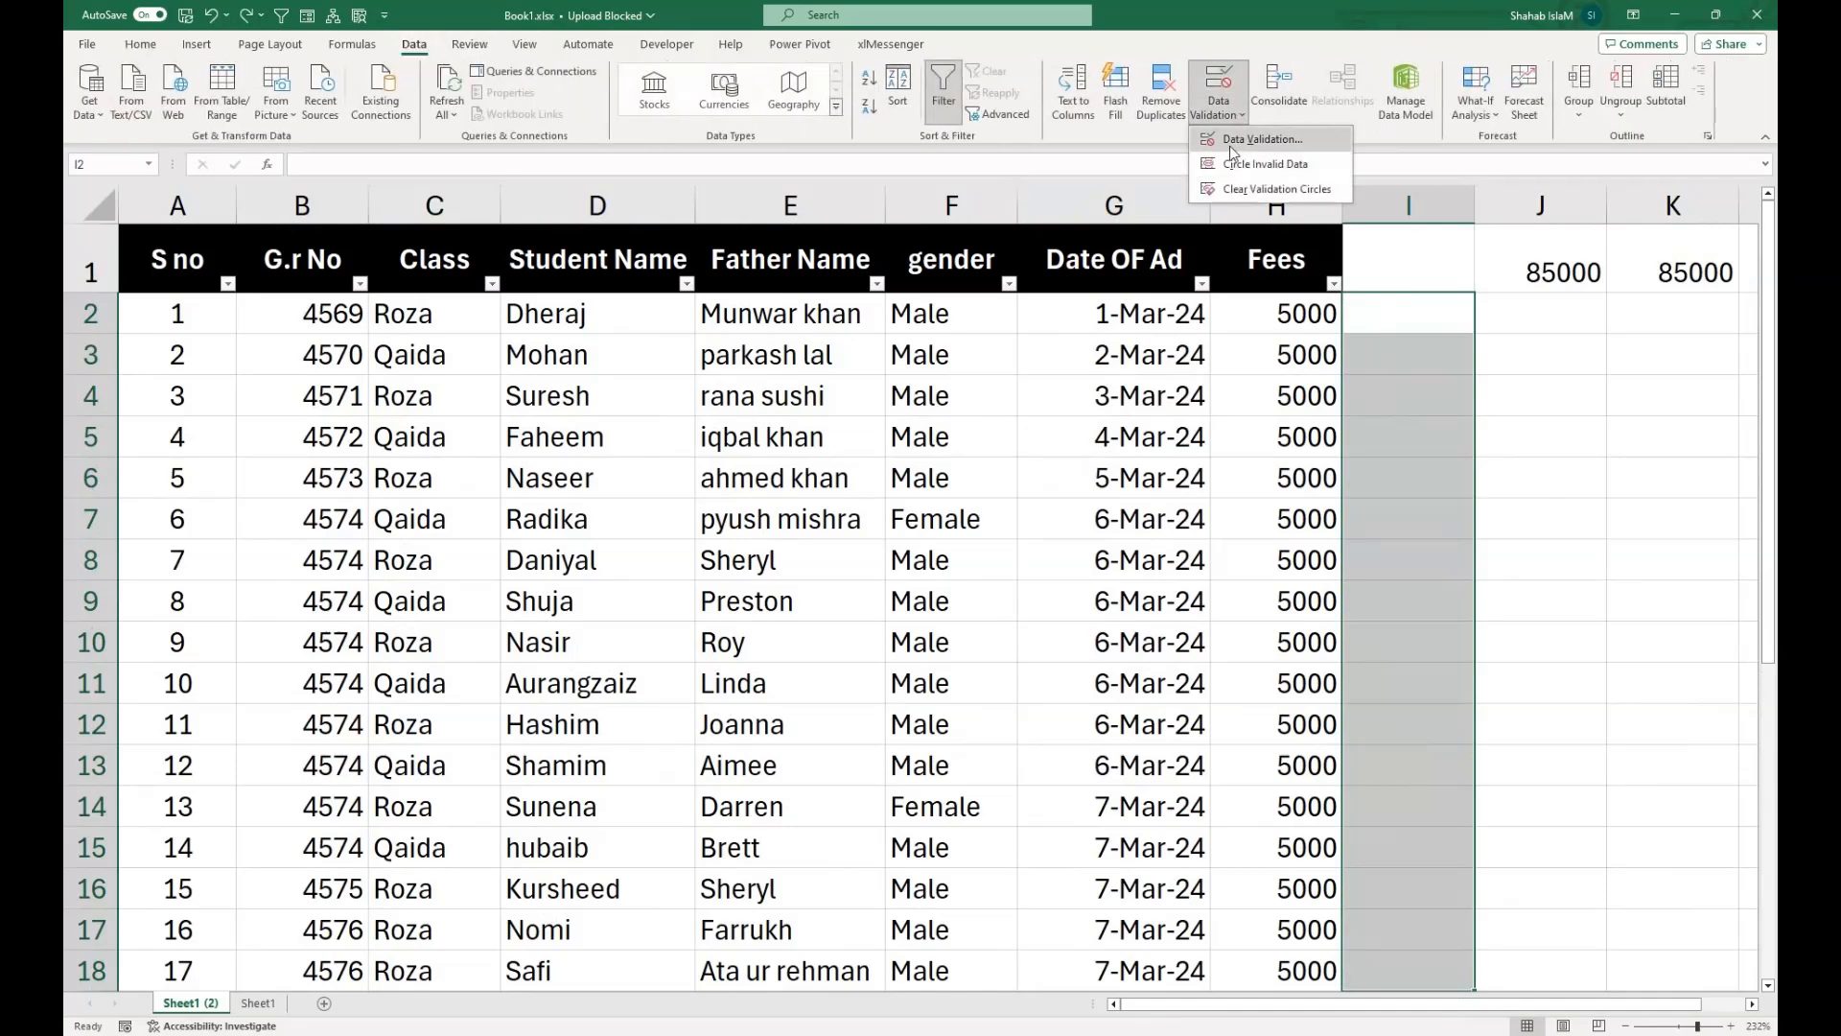
left_click(1233, 140)
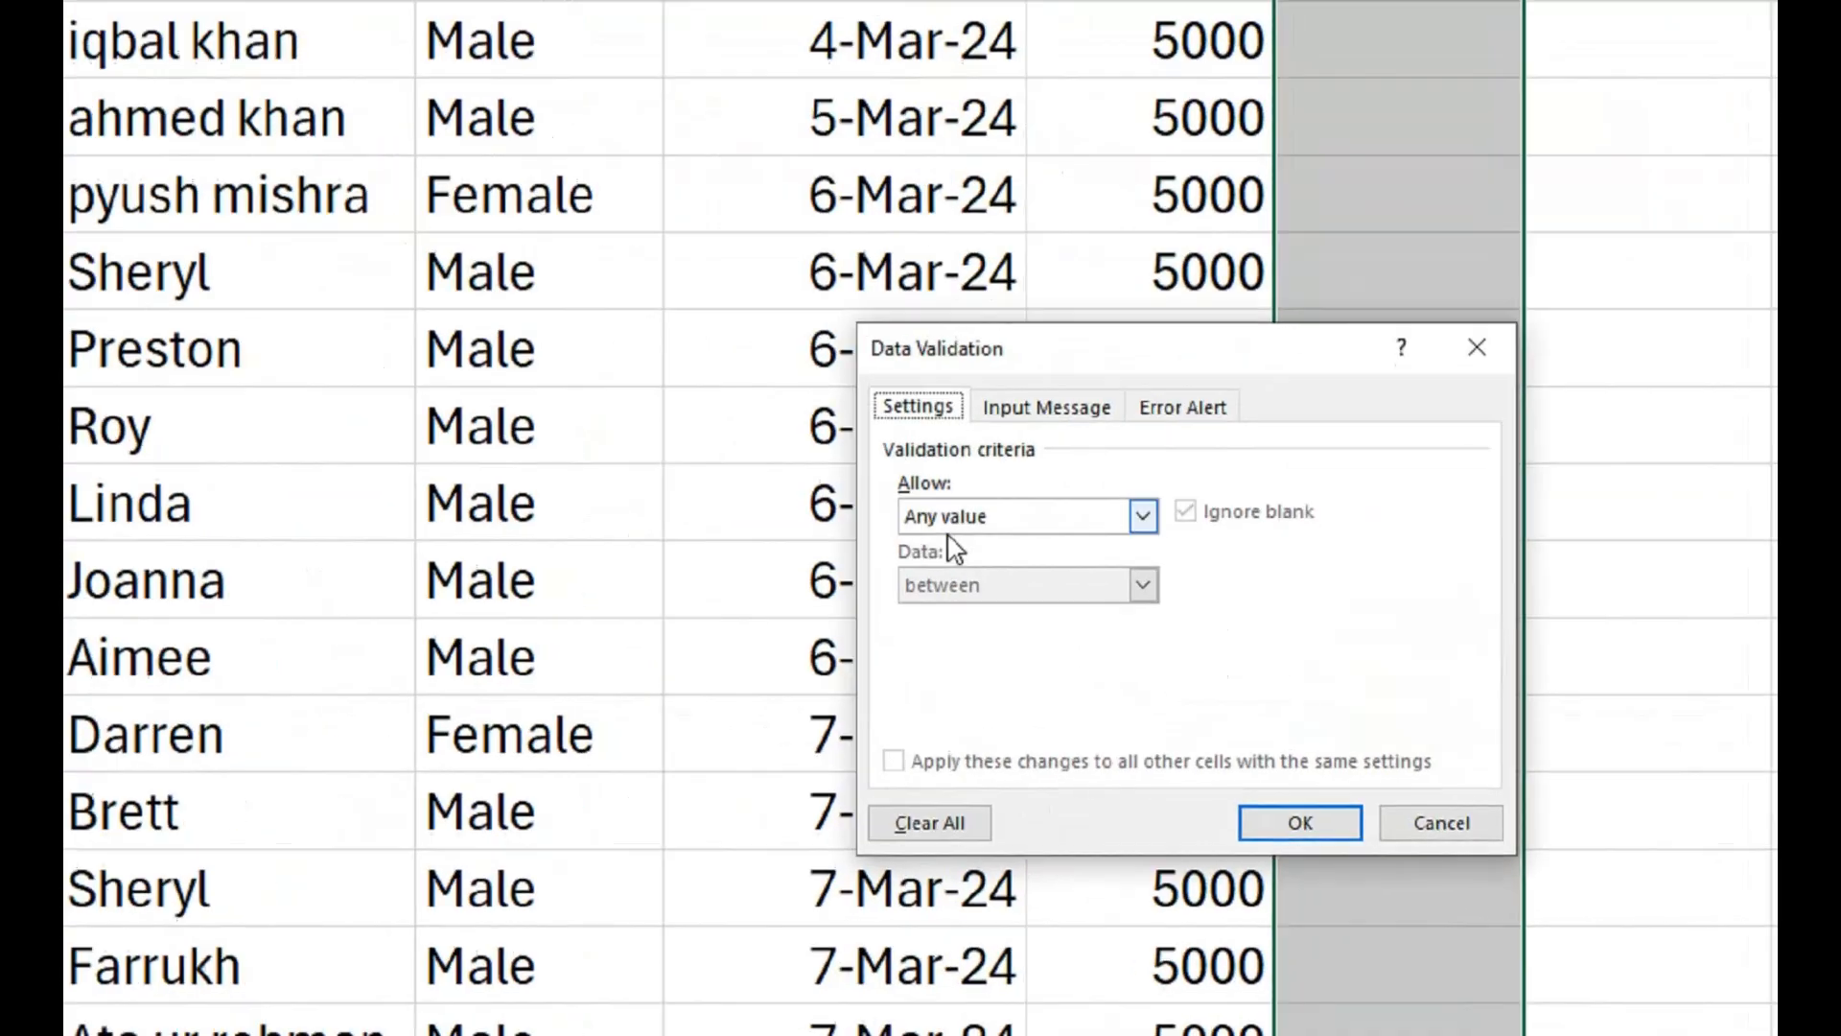
left_click(1171, 693)
left_click(1164, 750)
left_click(917, 507)
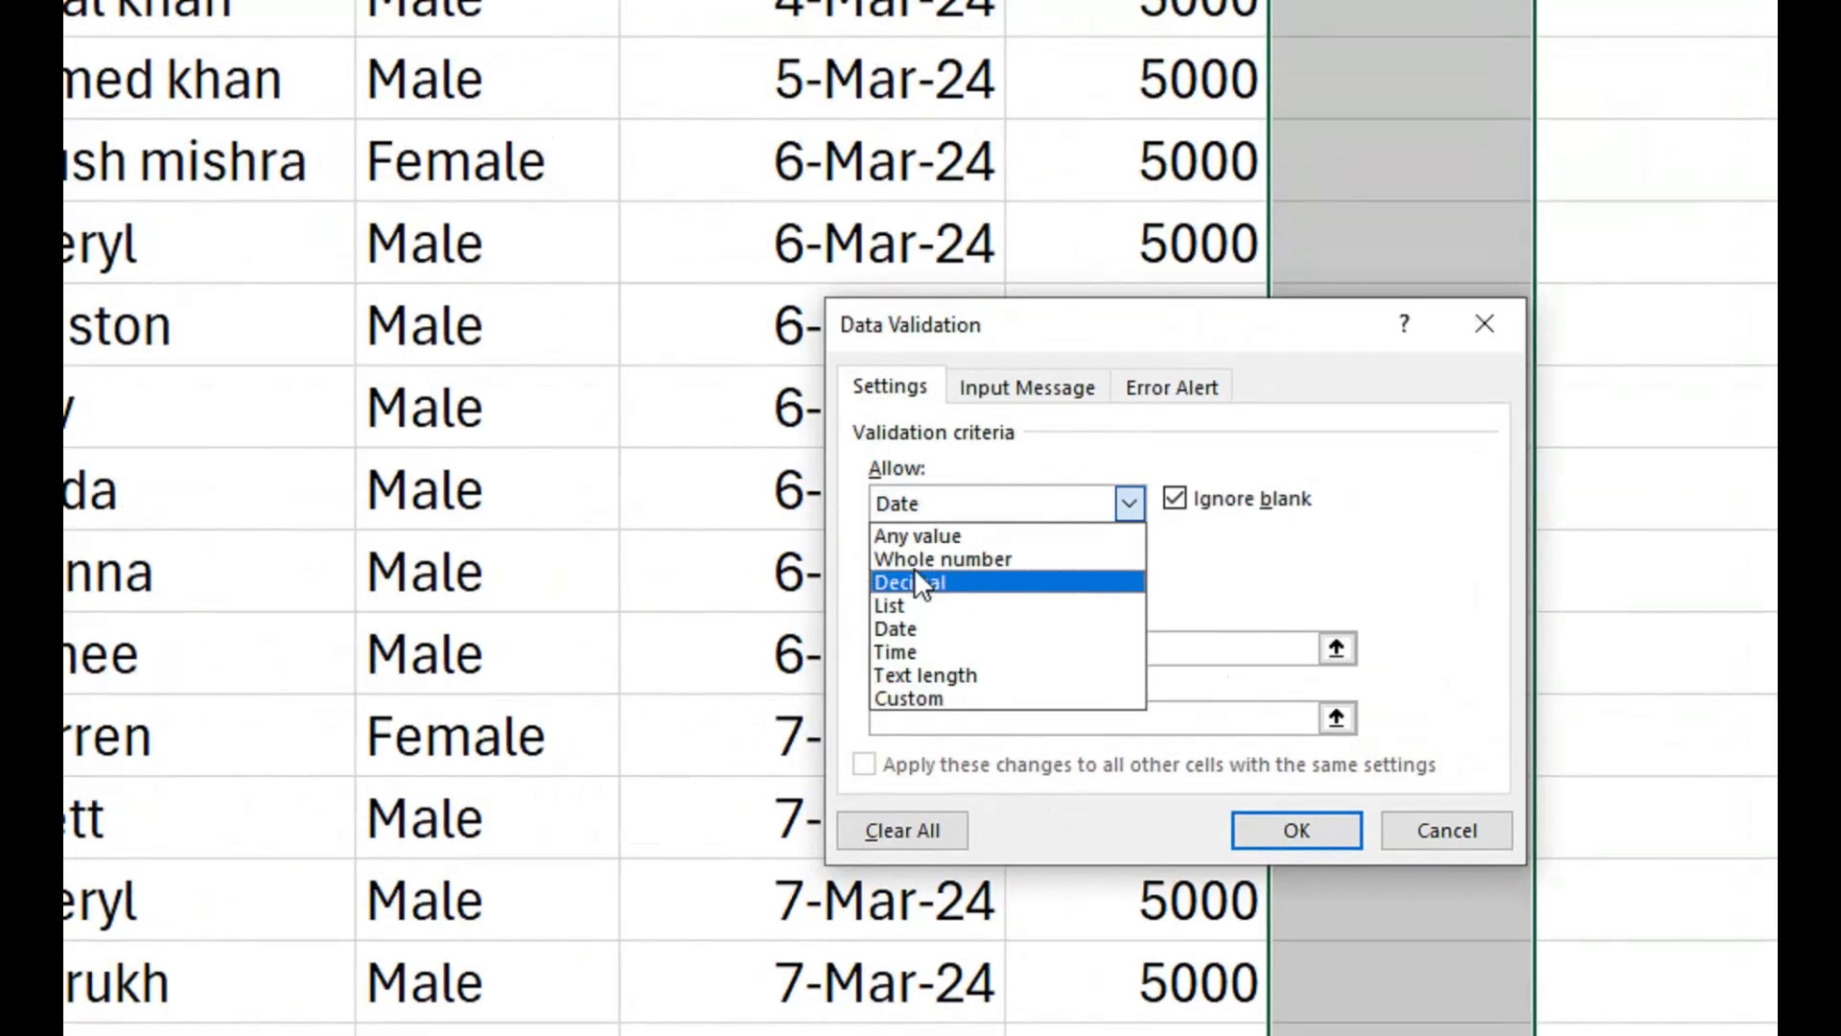
left_click(911, 604)
left_click(907, 660)
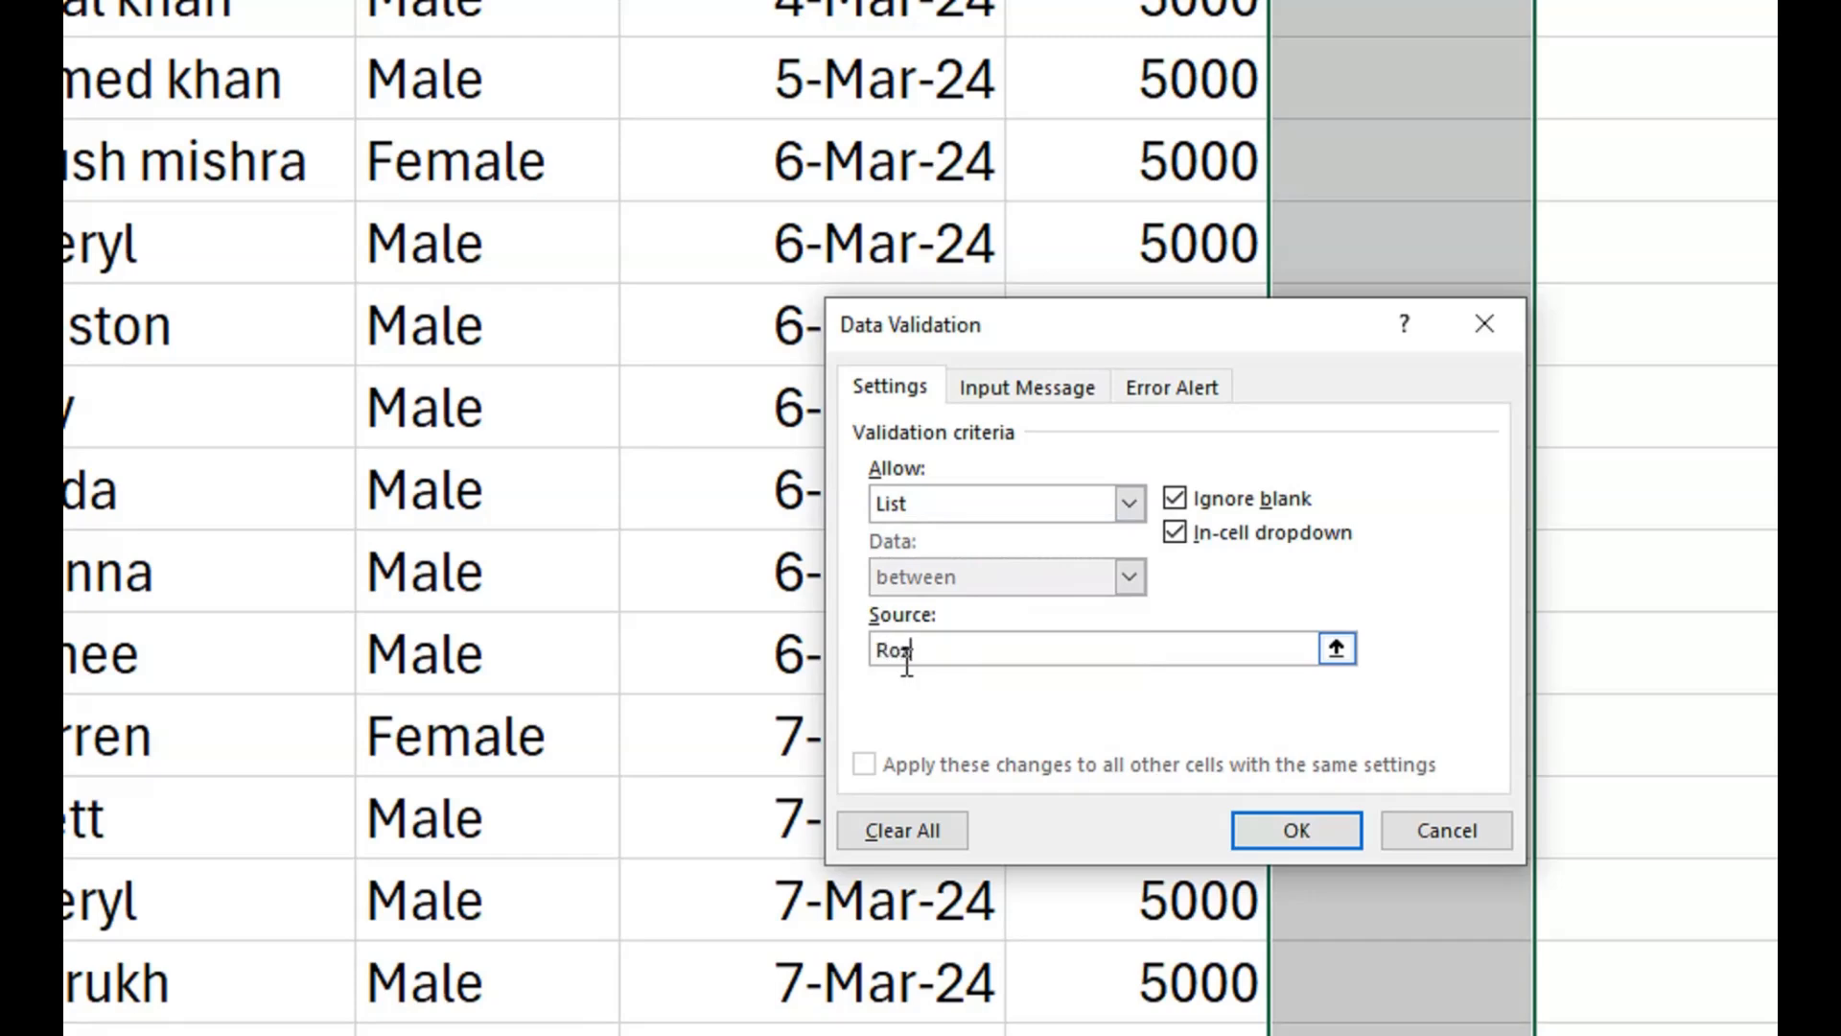
type("Roza, Qaida")
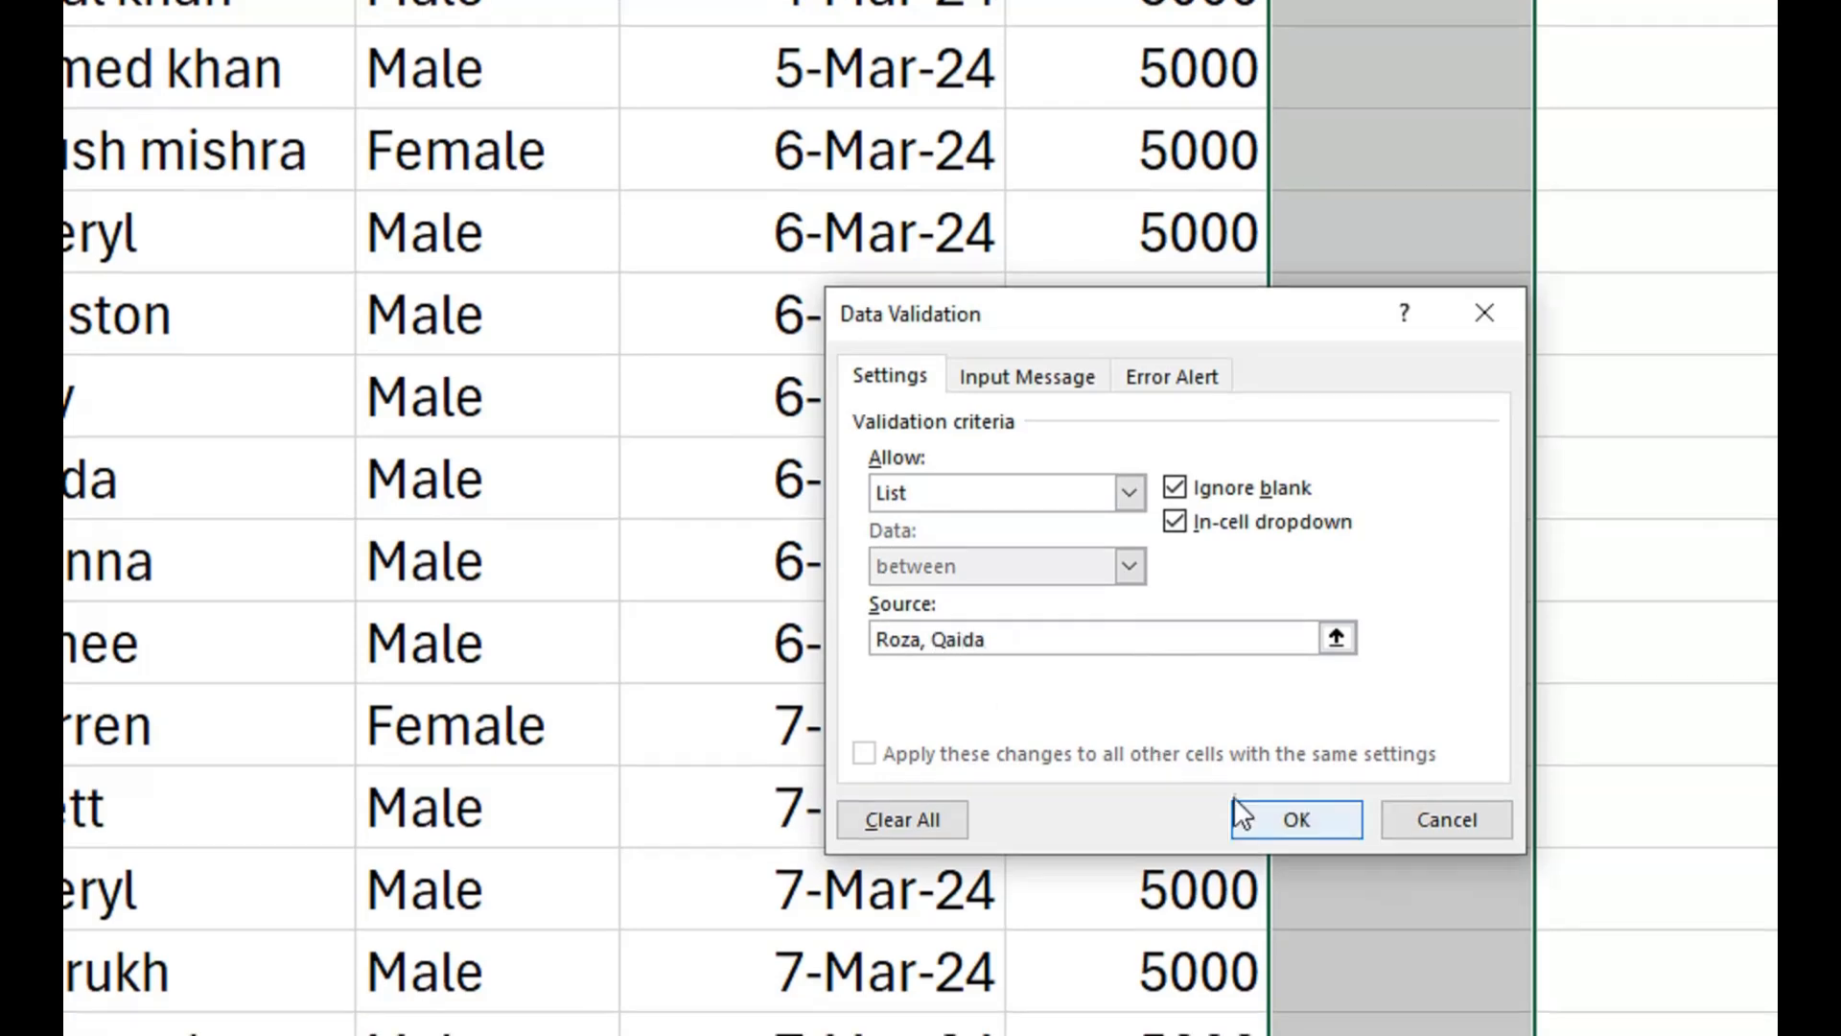
left_click(1274, 832)
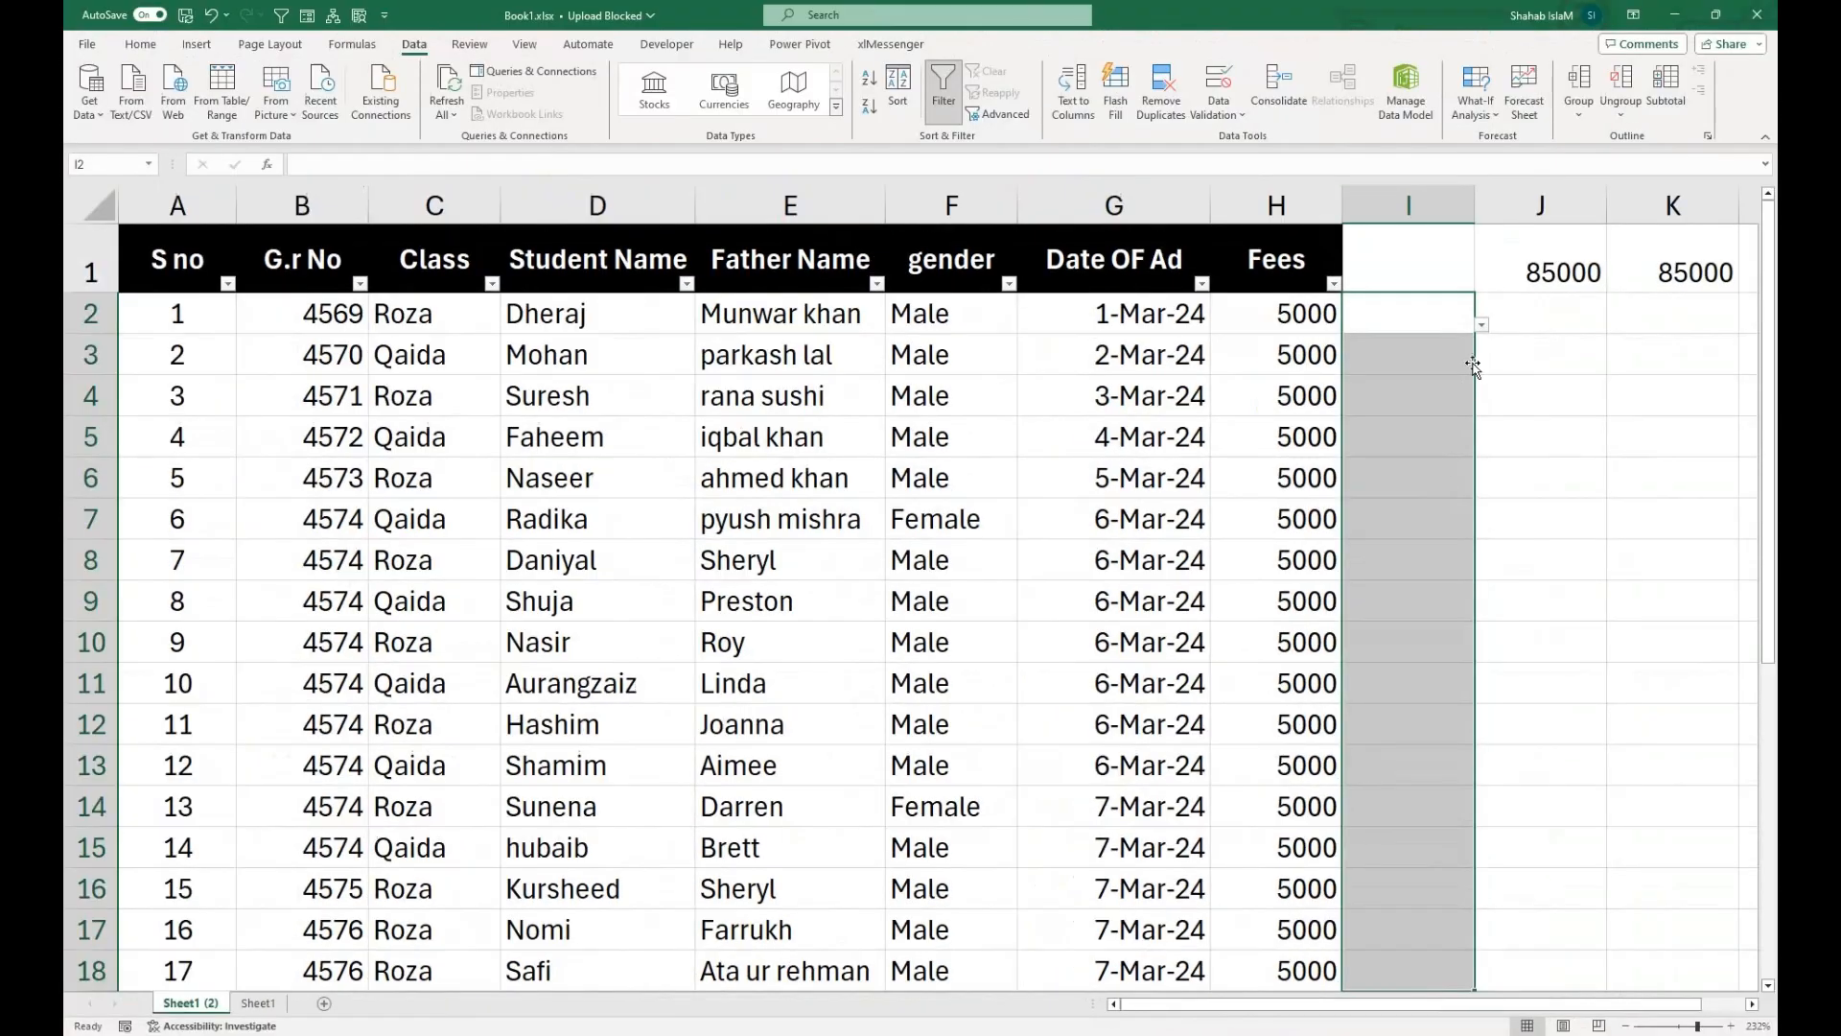
Choose Qaida for I2, Roza for I3, and Qaida for both I4 and I5 from the validation list.
left_click(1480, 330)
left_click(1443, 358)
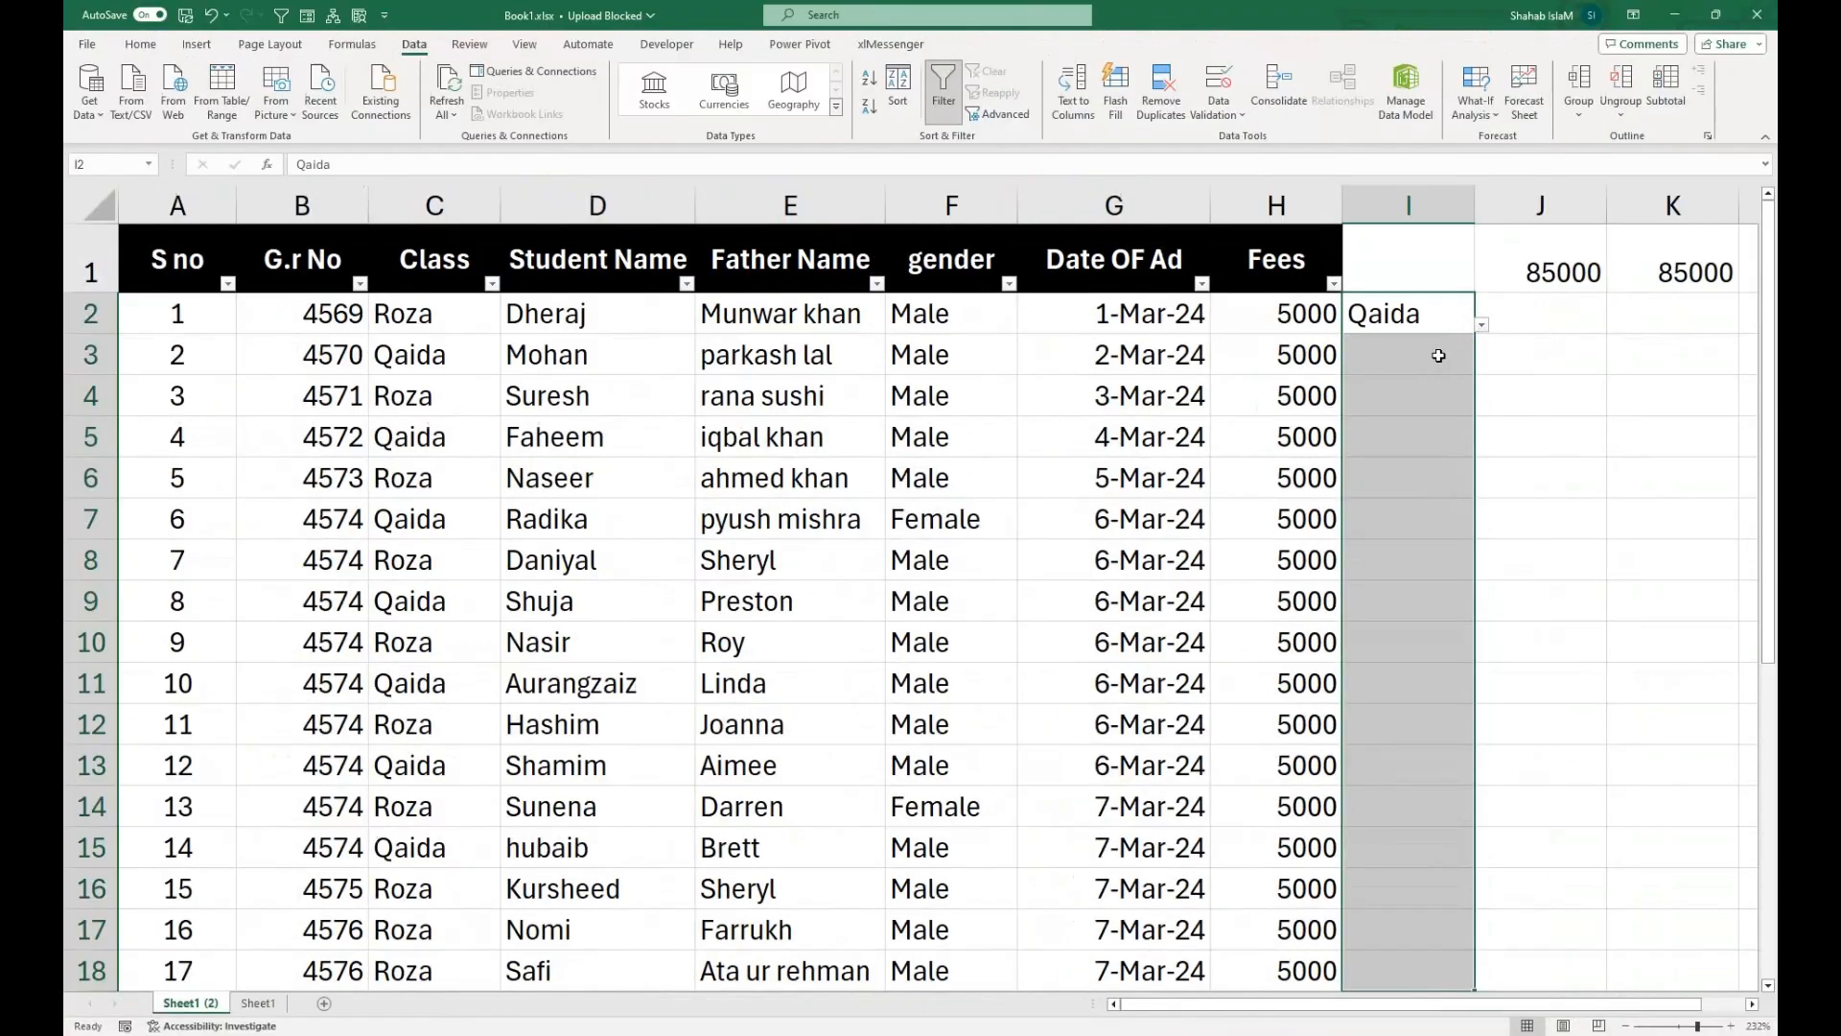
left_click(1438, 360)
left_click(1482, 365)
left_click(1455, 384)
left_click(1450, 399)
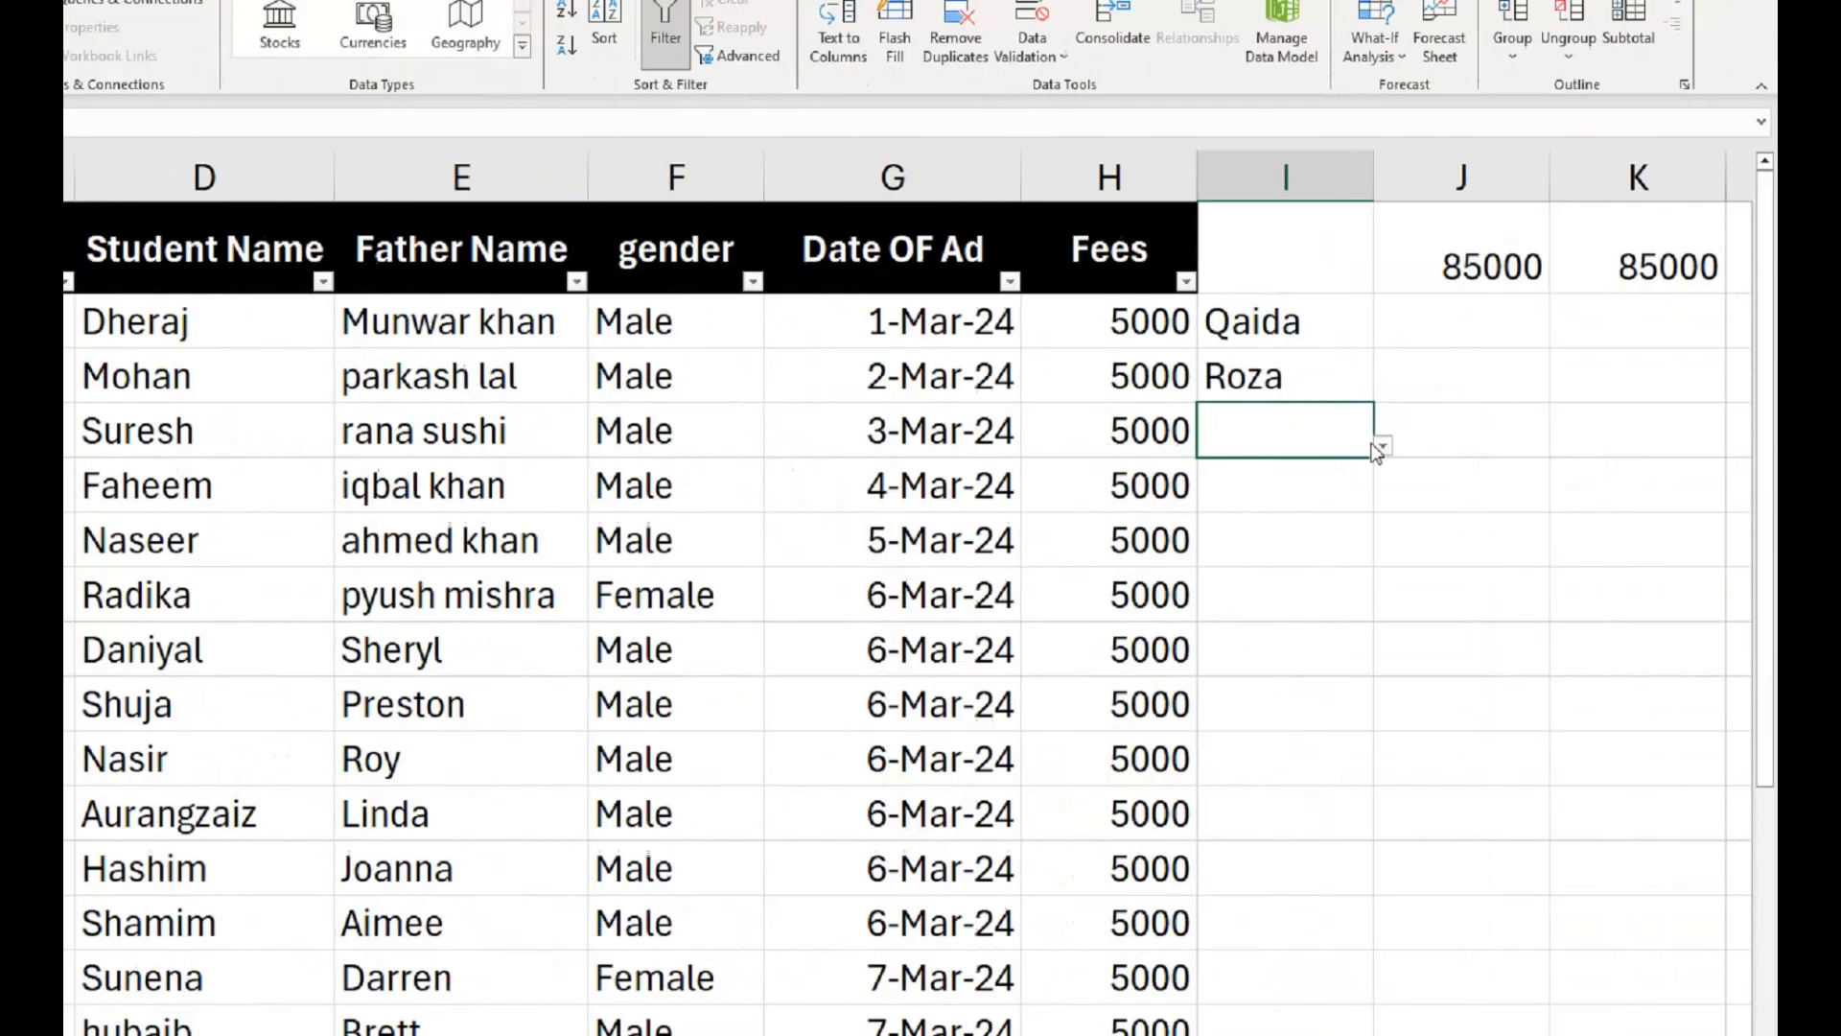
left_click(1482, 407)
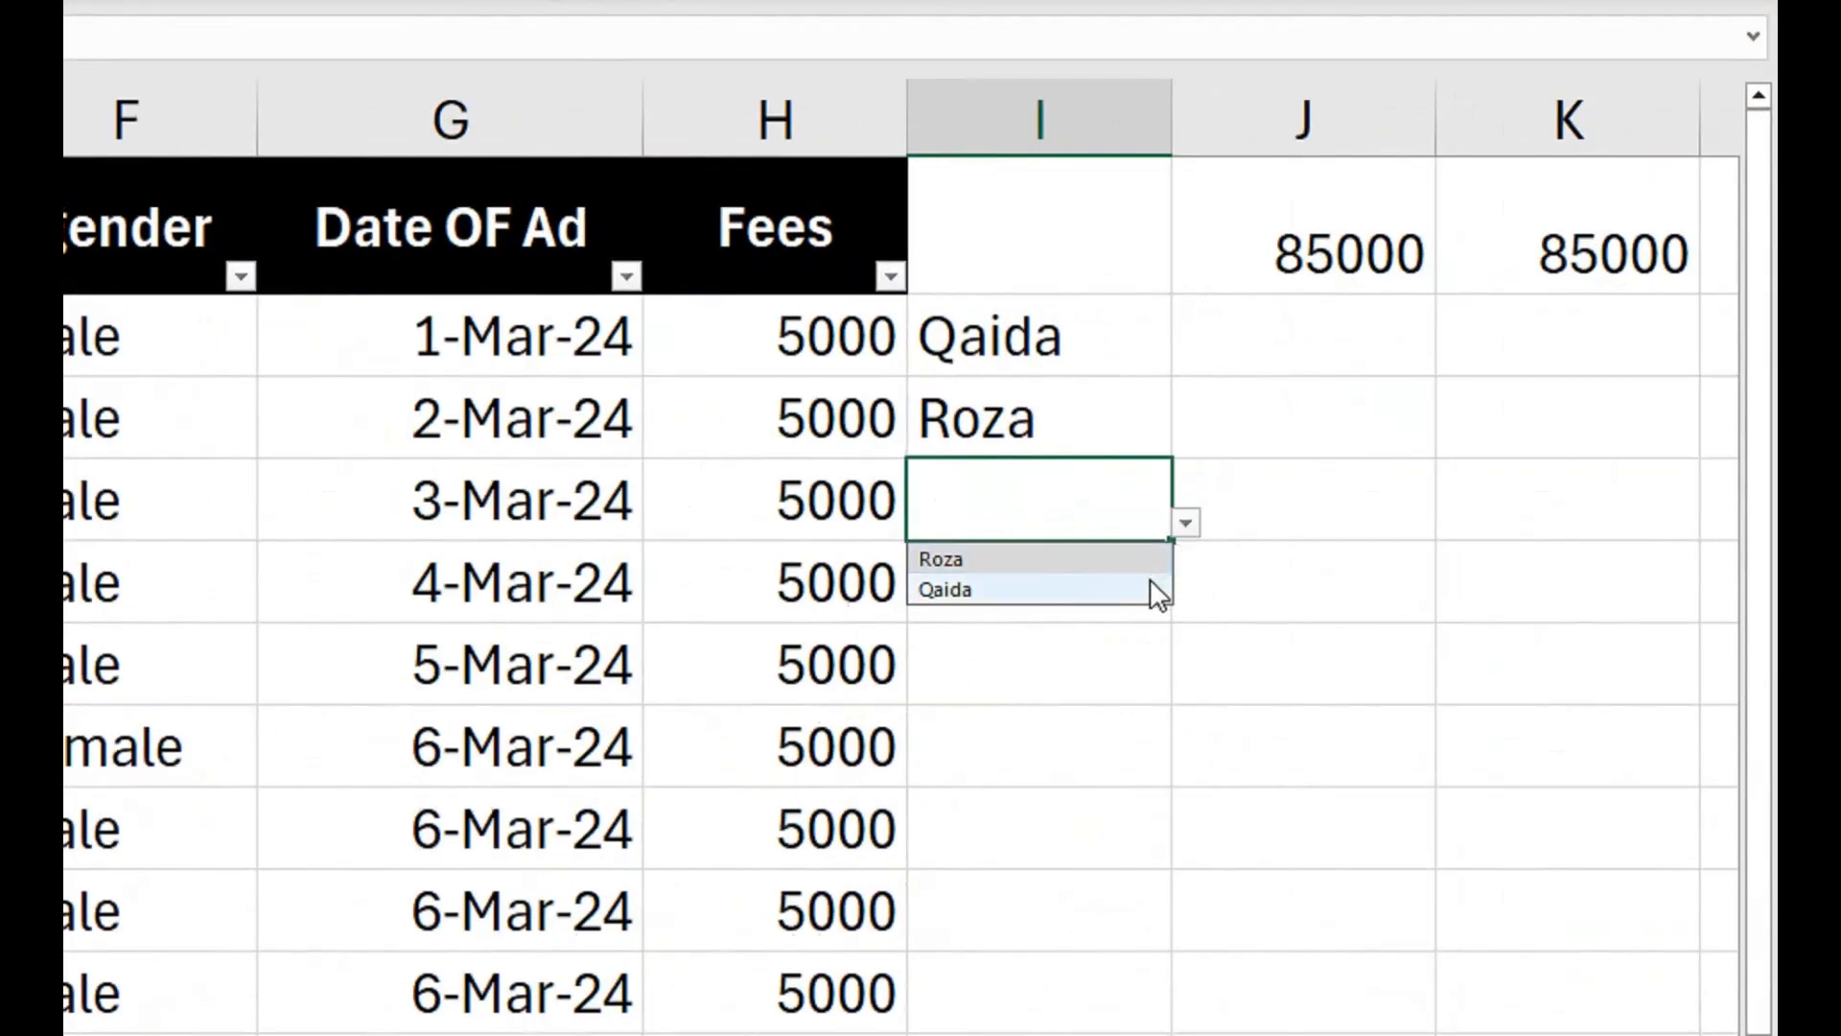
left_click(1148, 588)
left_click(1120, 593)
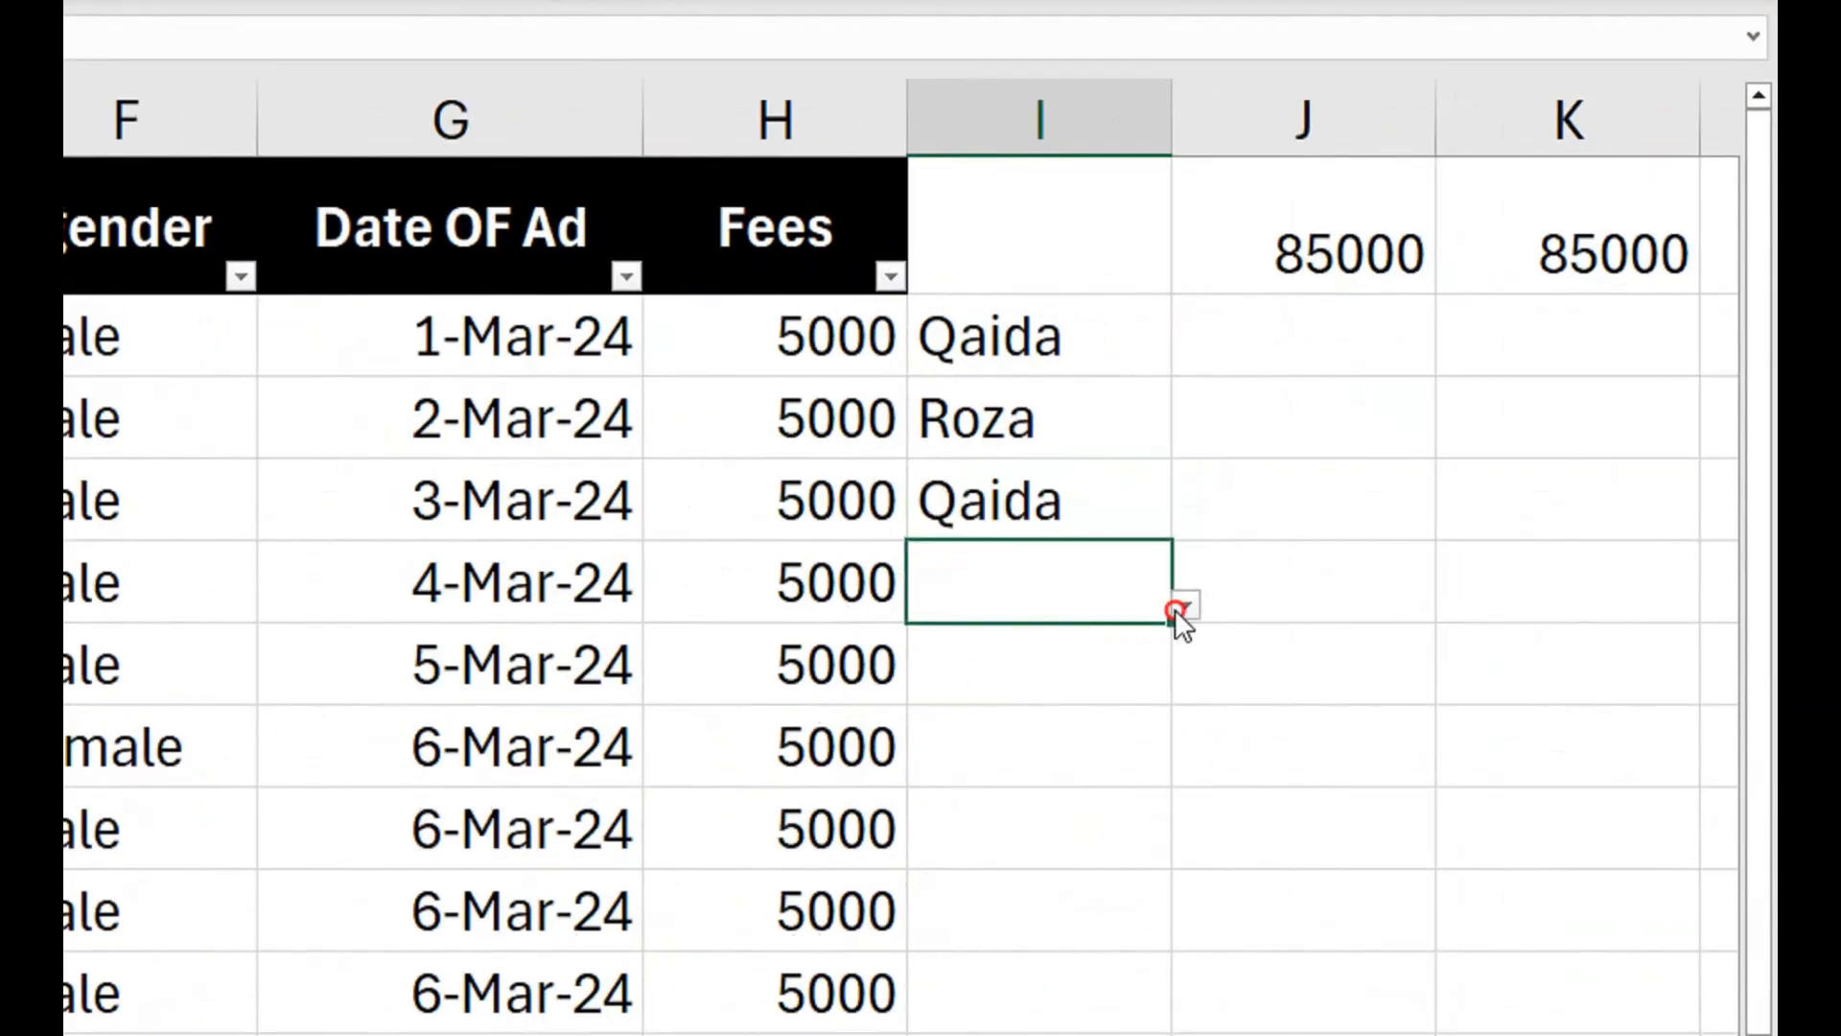
left_click(1183, 606)
left_click(1137, 669)
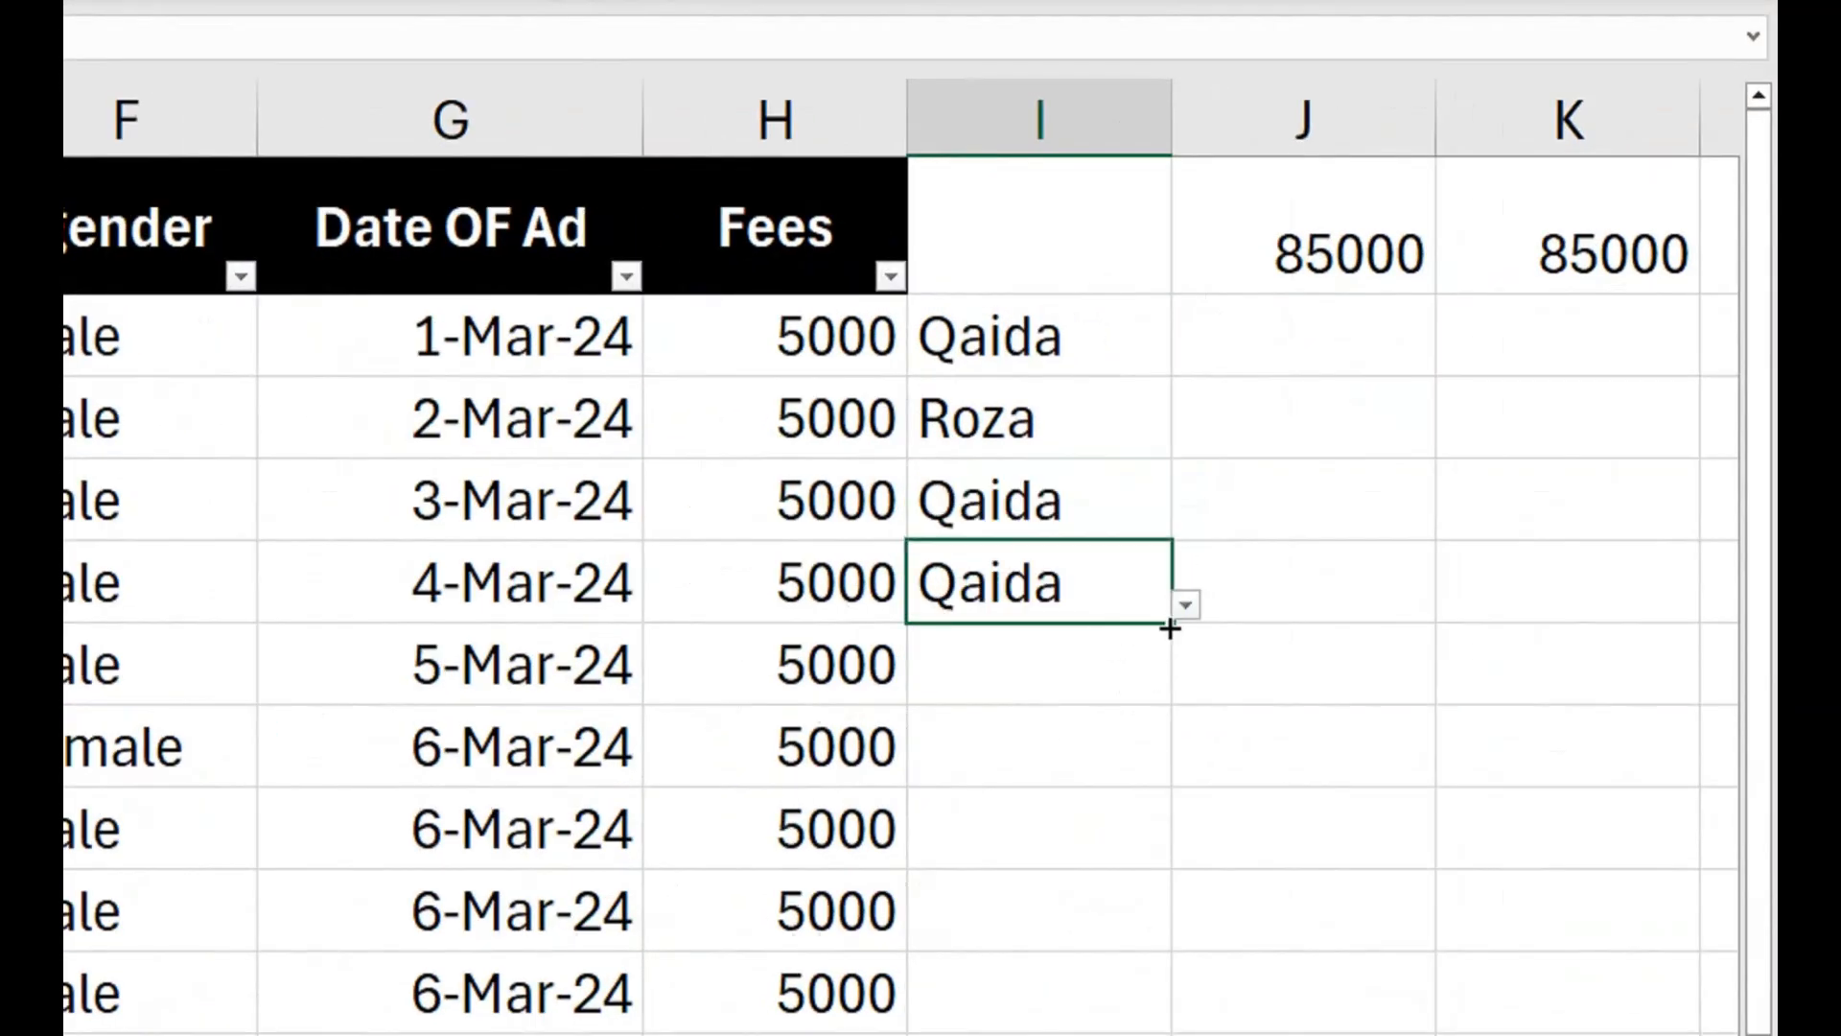
Fill Qaida down column I from I5, and choose Qaida from the validation list for the following cells through I12.
left_click_drag(1170, 629, 1140, 1005)
left_click(1083, 1001)
left_click(1077, 809)
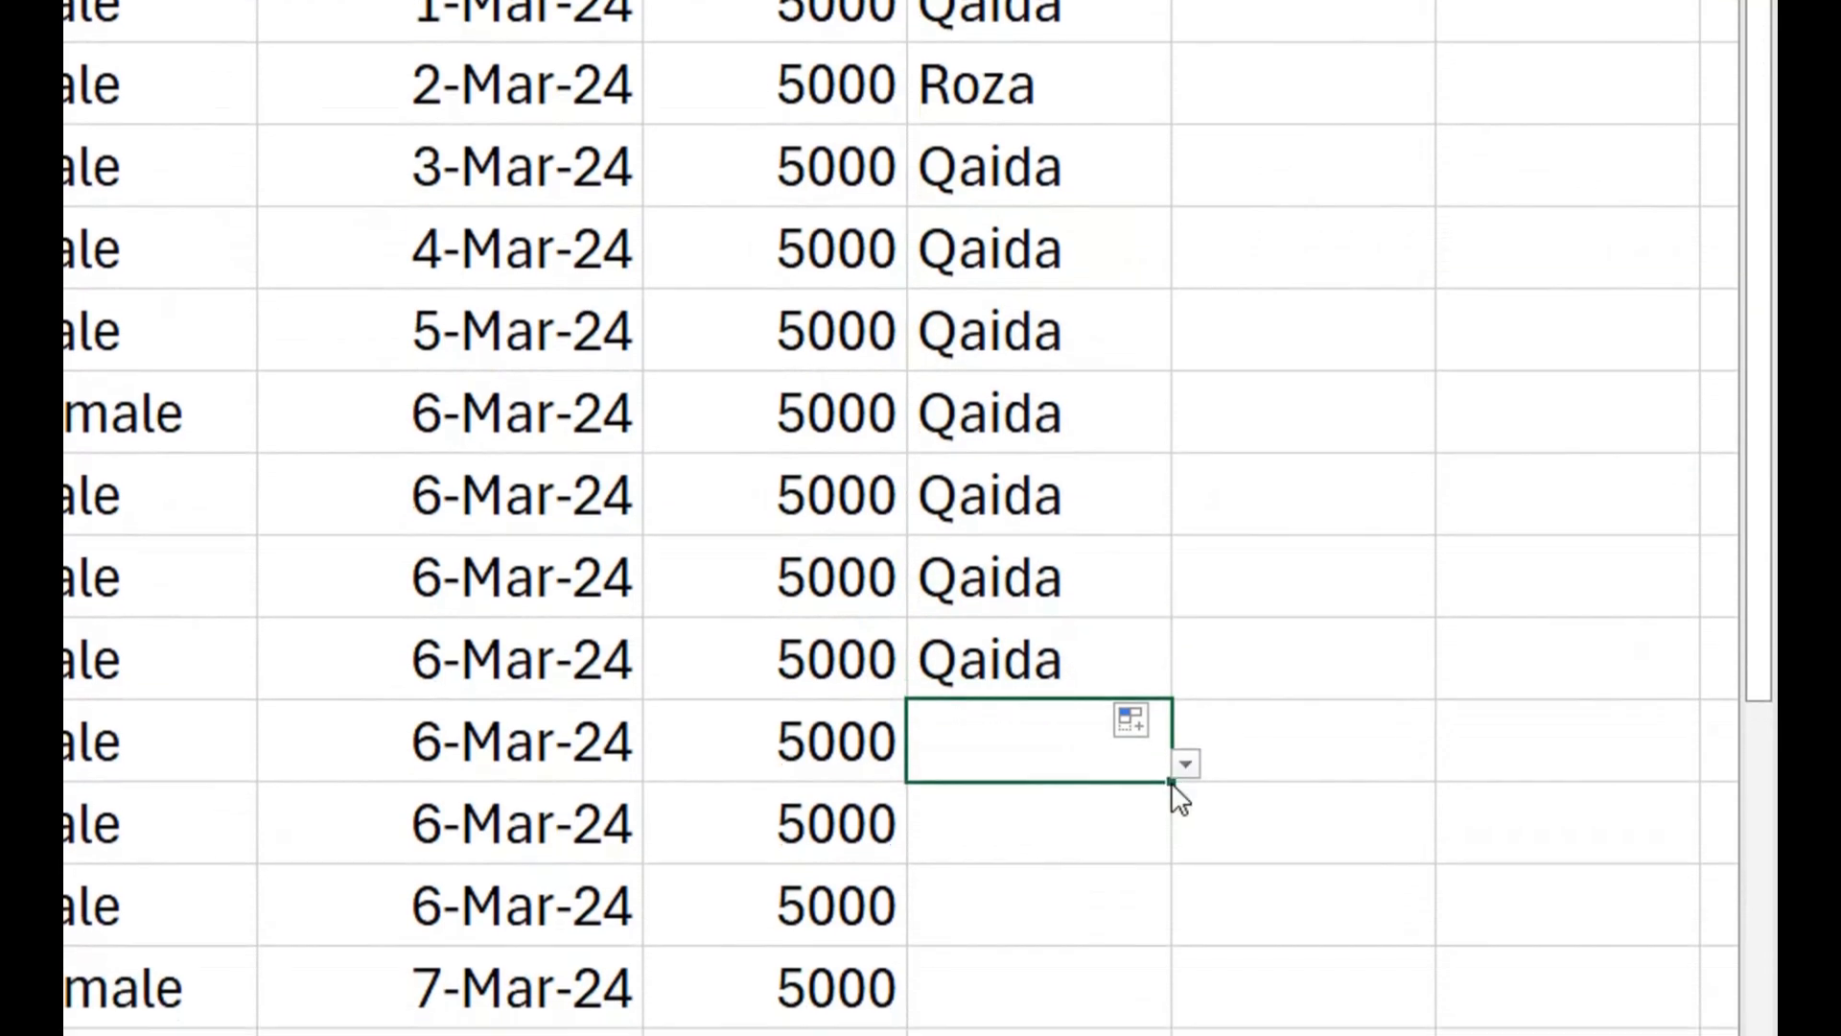
left_click(1183, 764)
left_click(1089, 834)
left_click(1112, 852)
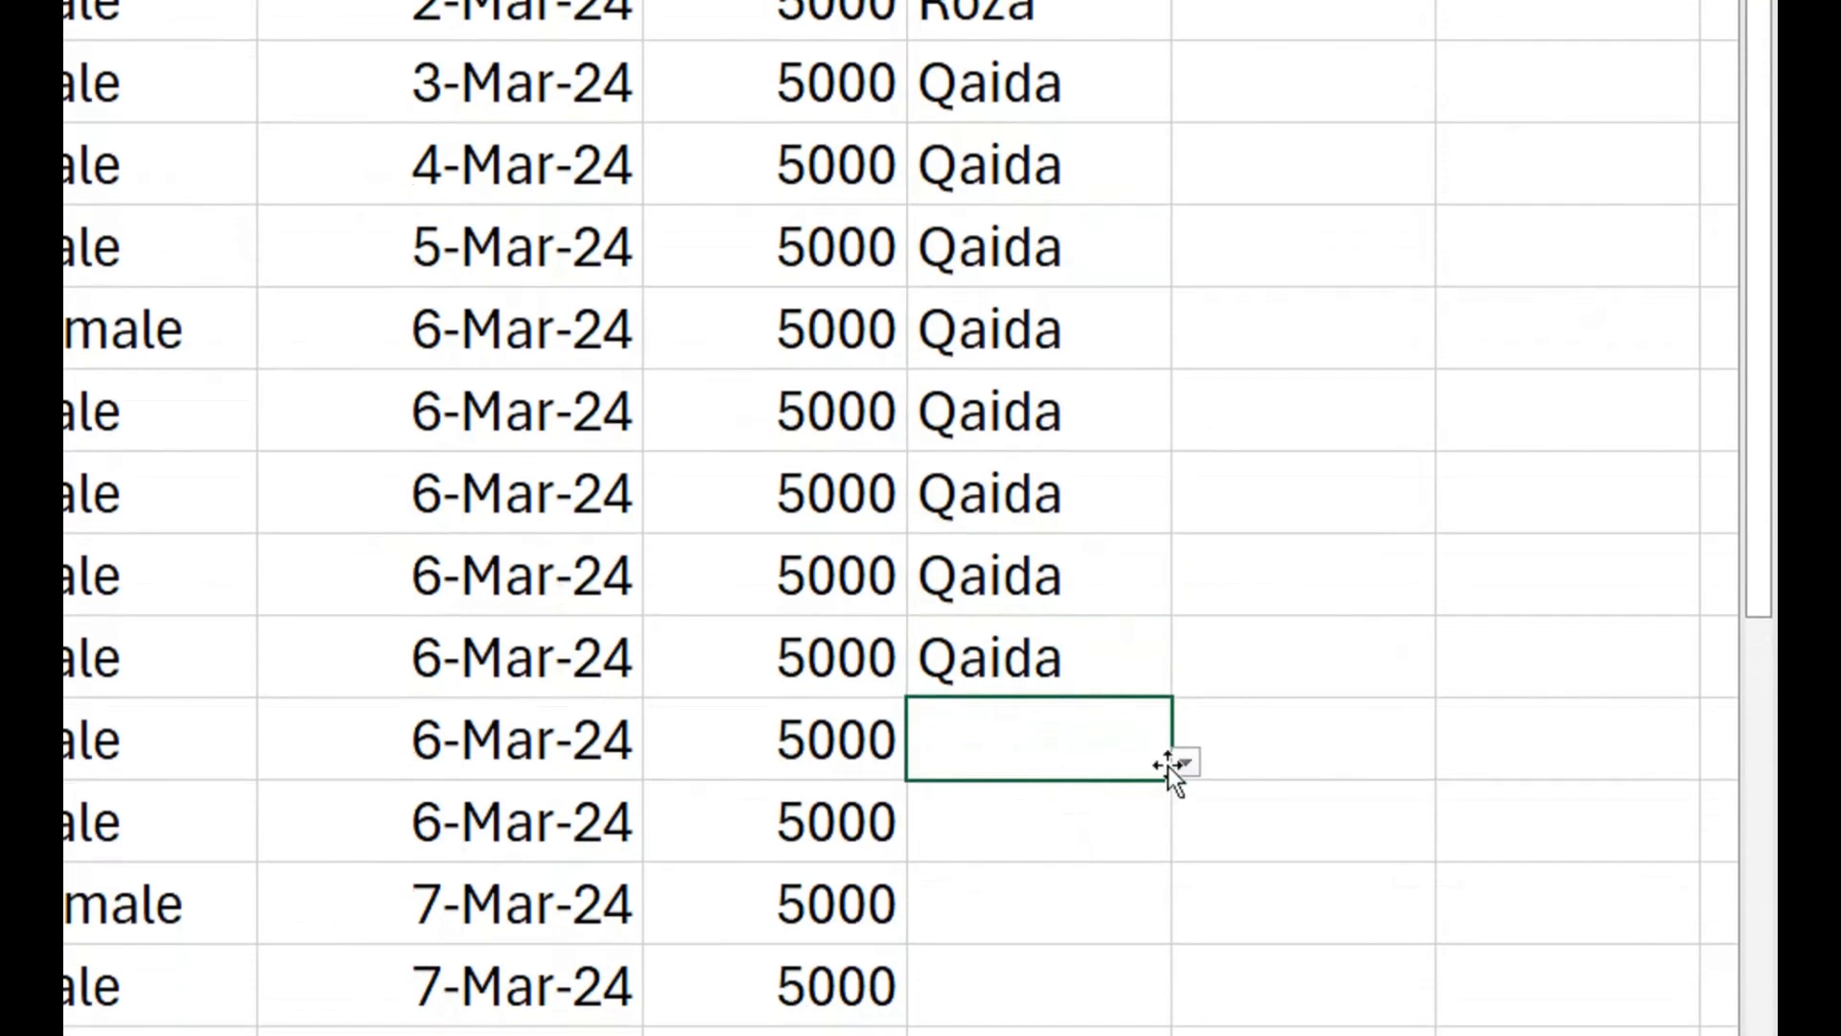
left_click(1185, 764)
left_click(1045, 831)
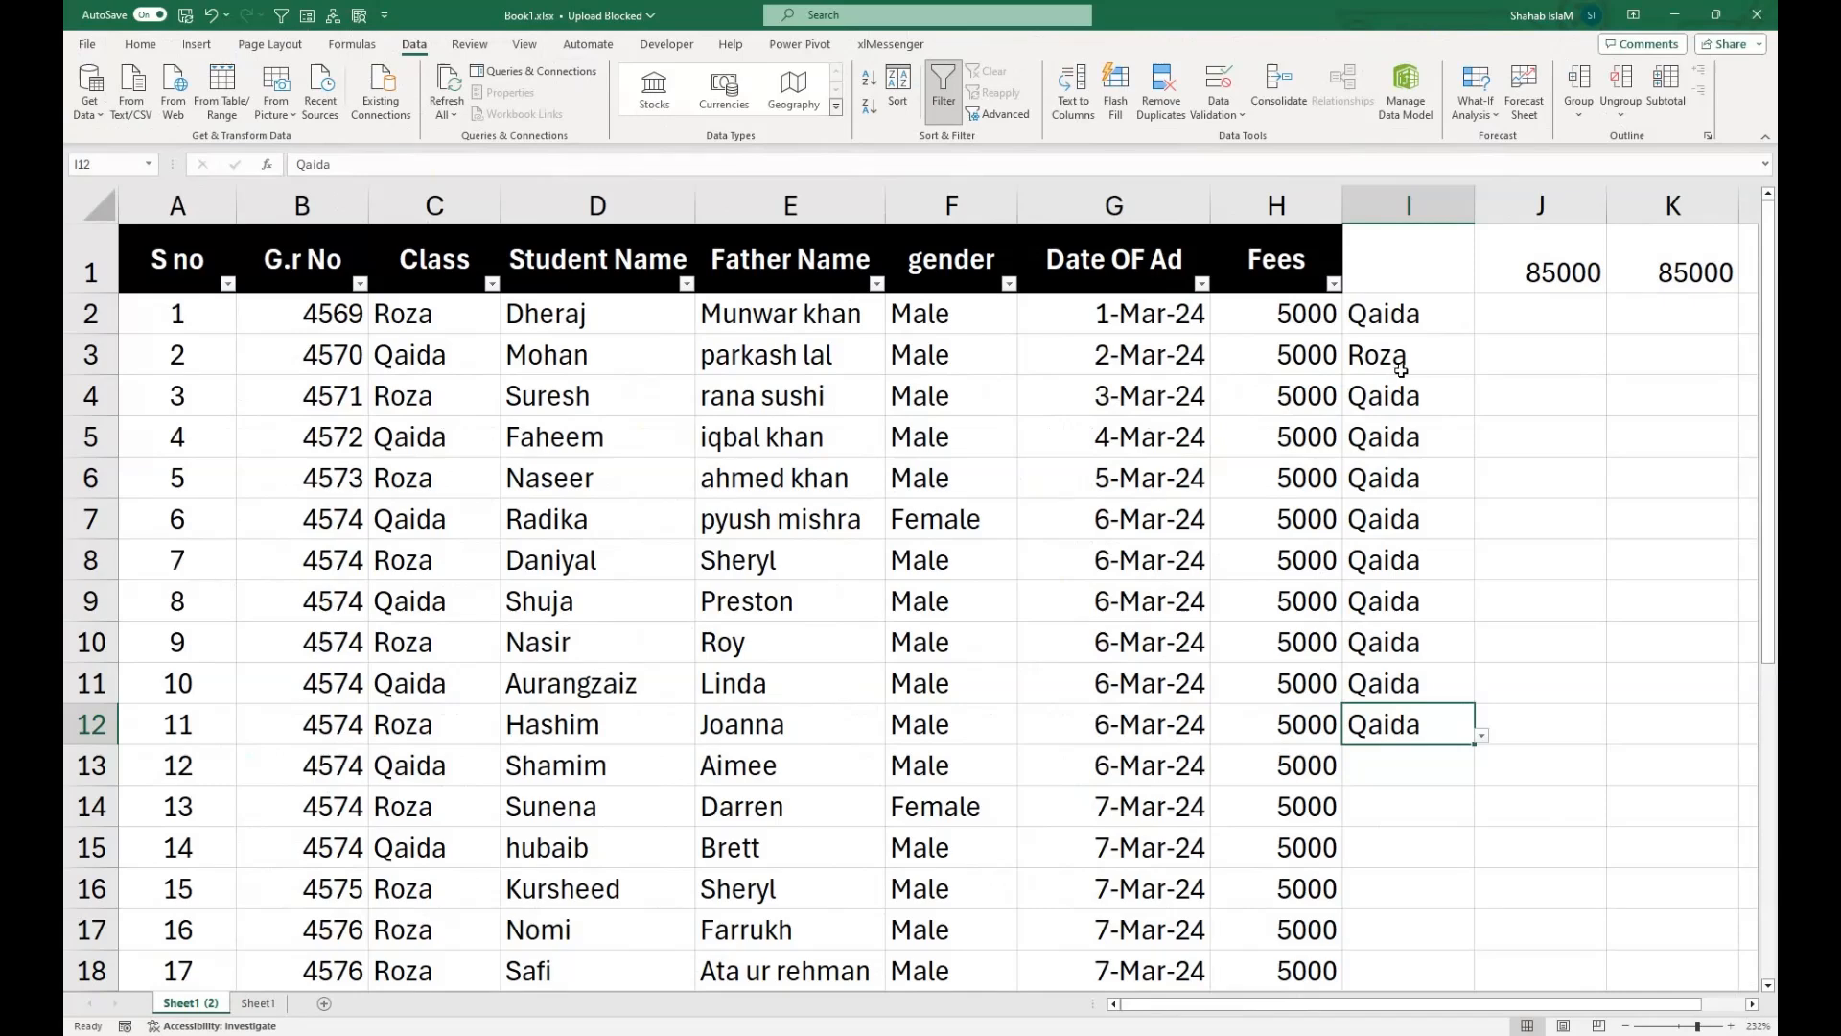
Clear everything, including the class entries and data validation, from the column I cells beside the student records.
left_click_drag(1418, 322, 1363, 958)
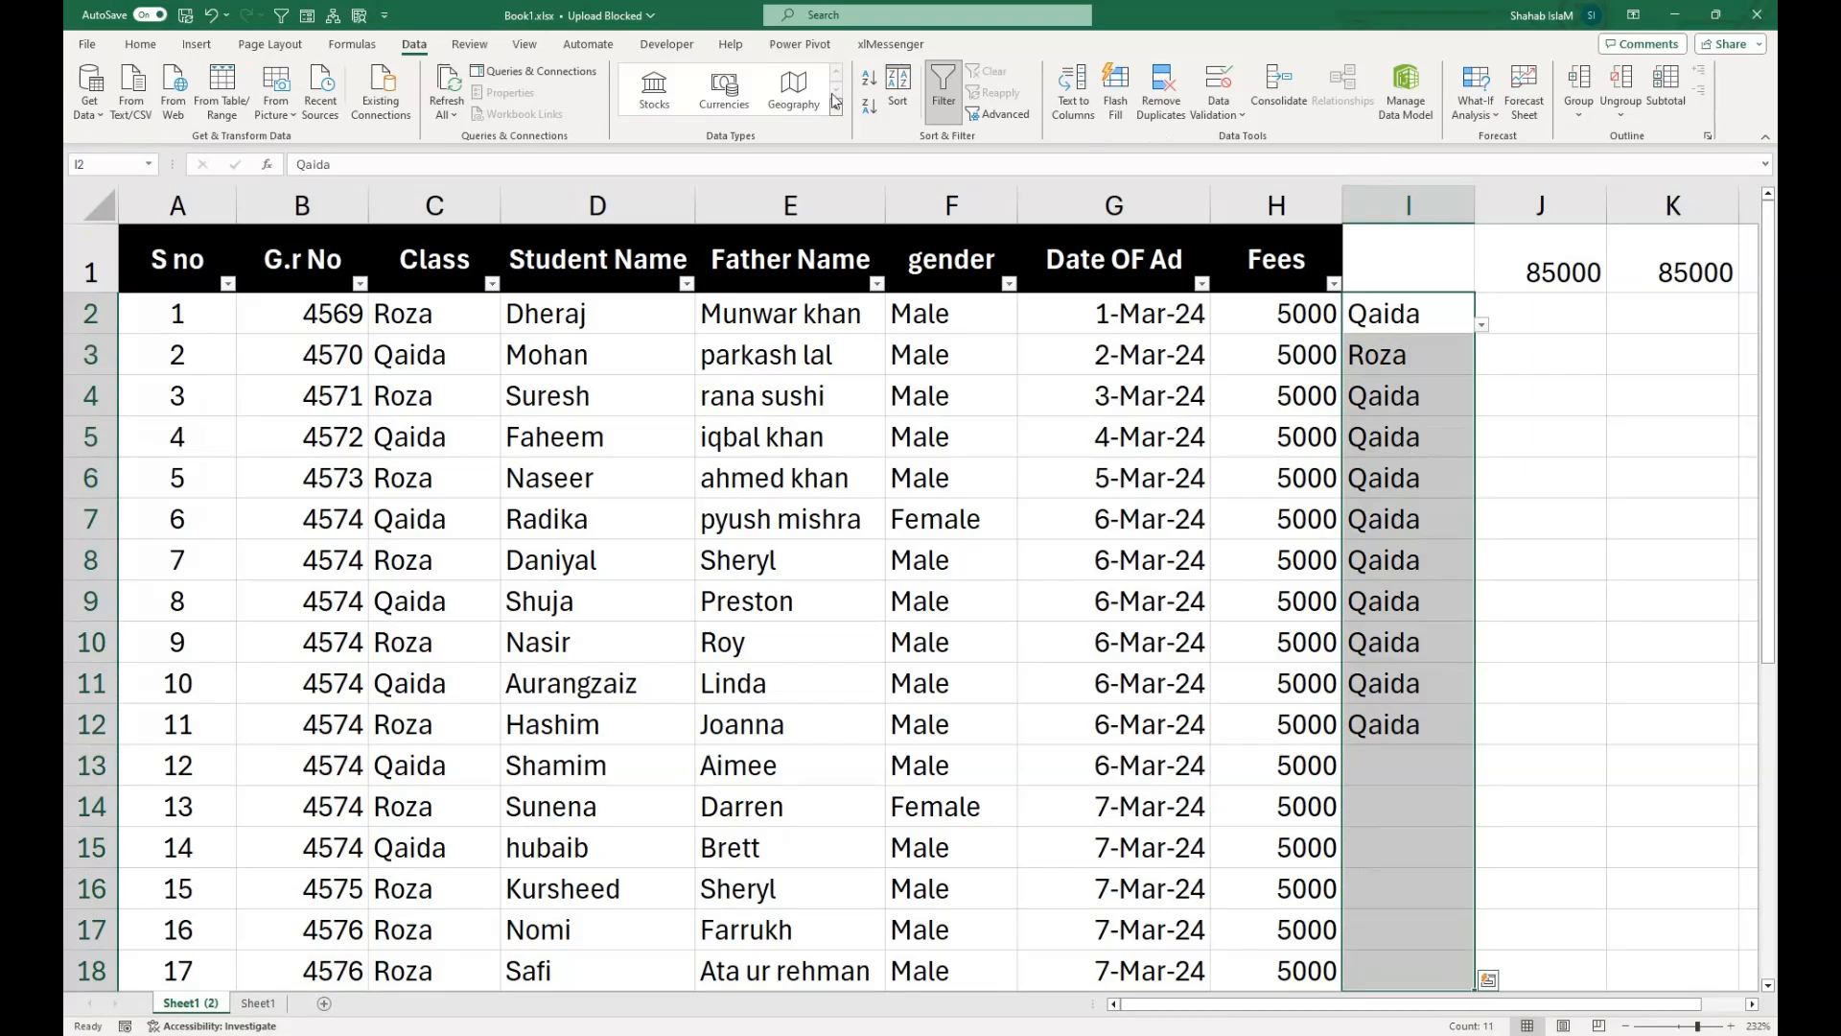
left_click(140, 44)
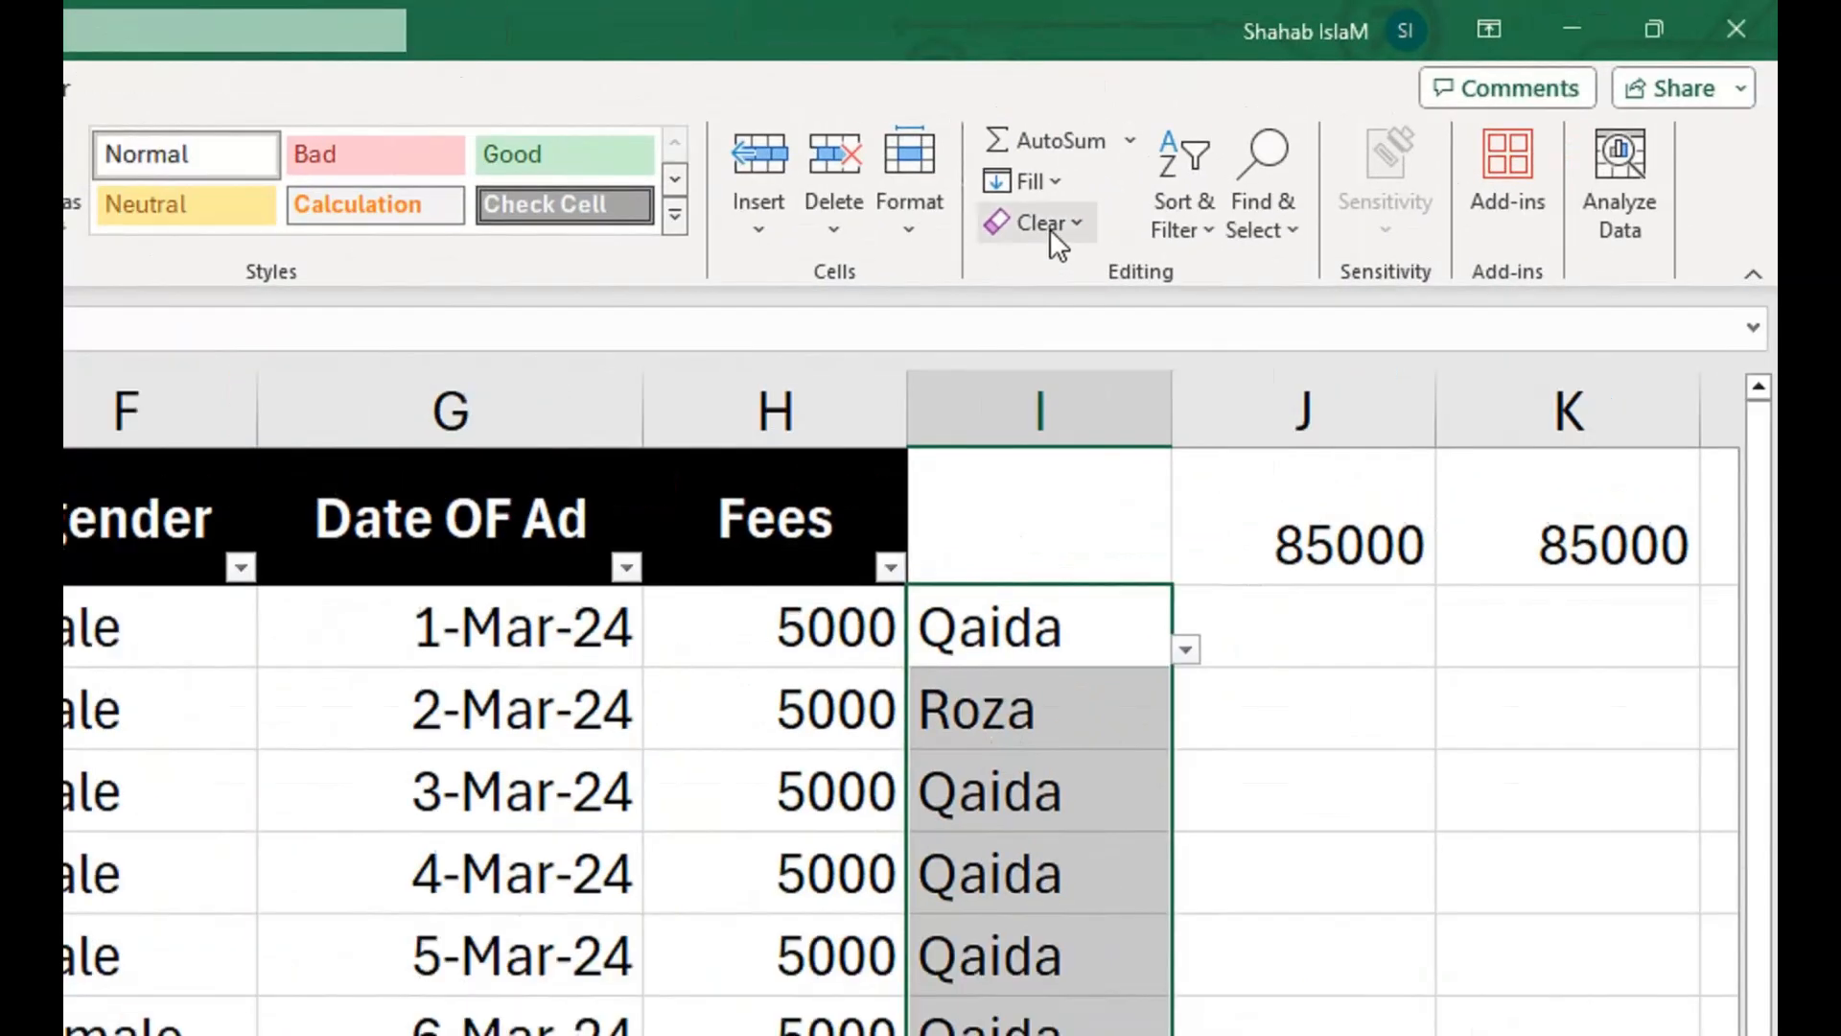
left_click(1413, 113)
left_click(1412, 141)
left_click(994, 801)
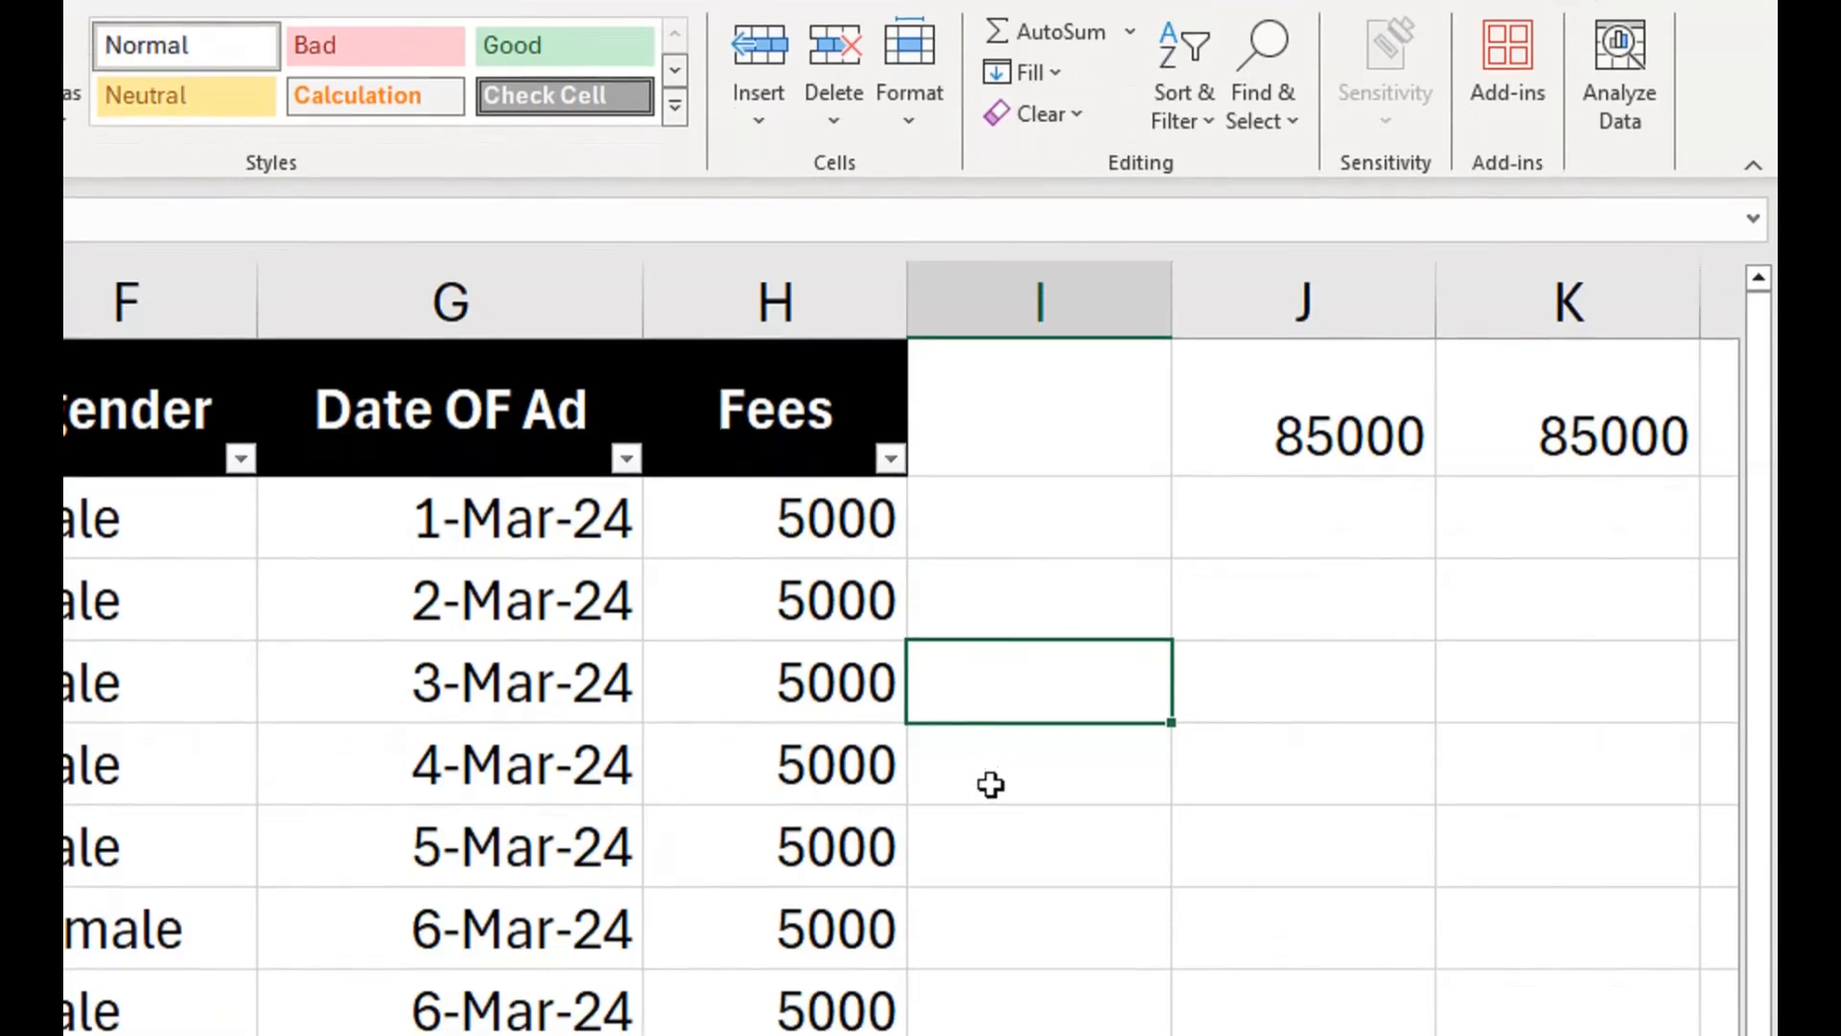
Enter the list source values roza in K5 and Qaida in K6.
left_click(1513, 770)
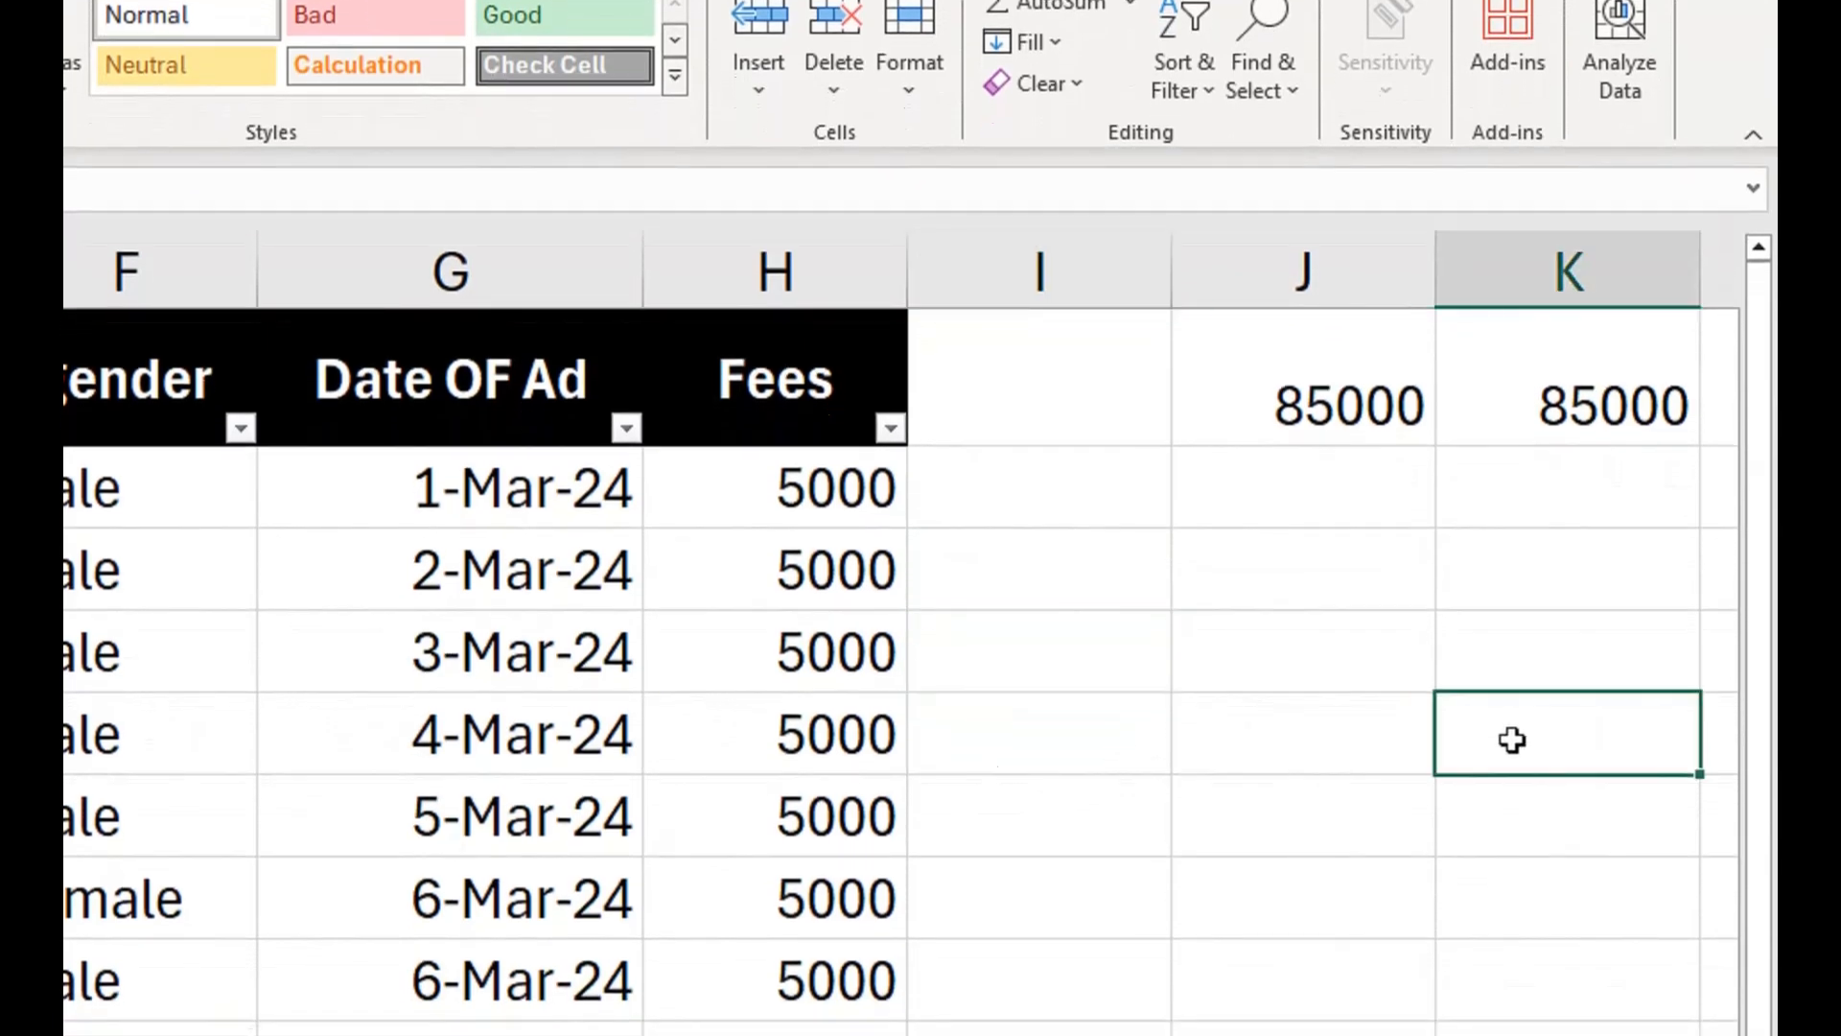
type("roza")
key("Return")
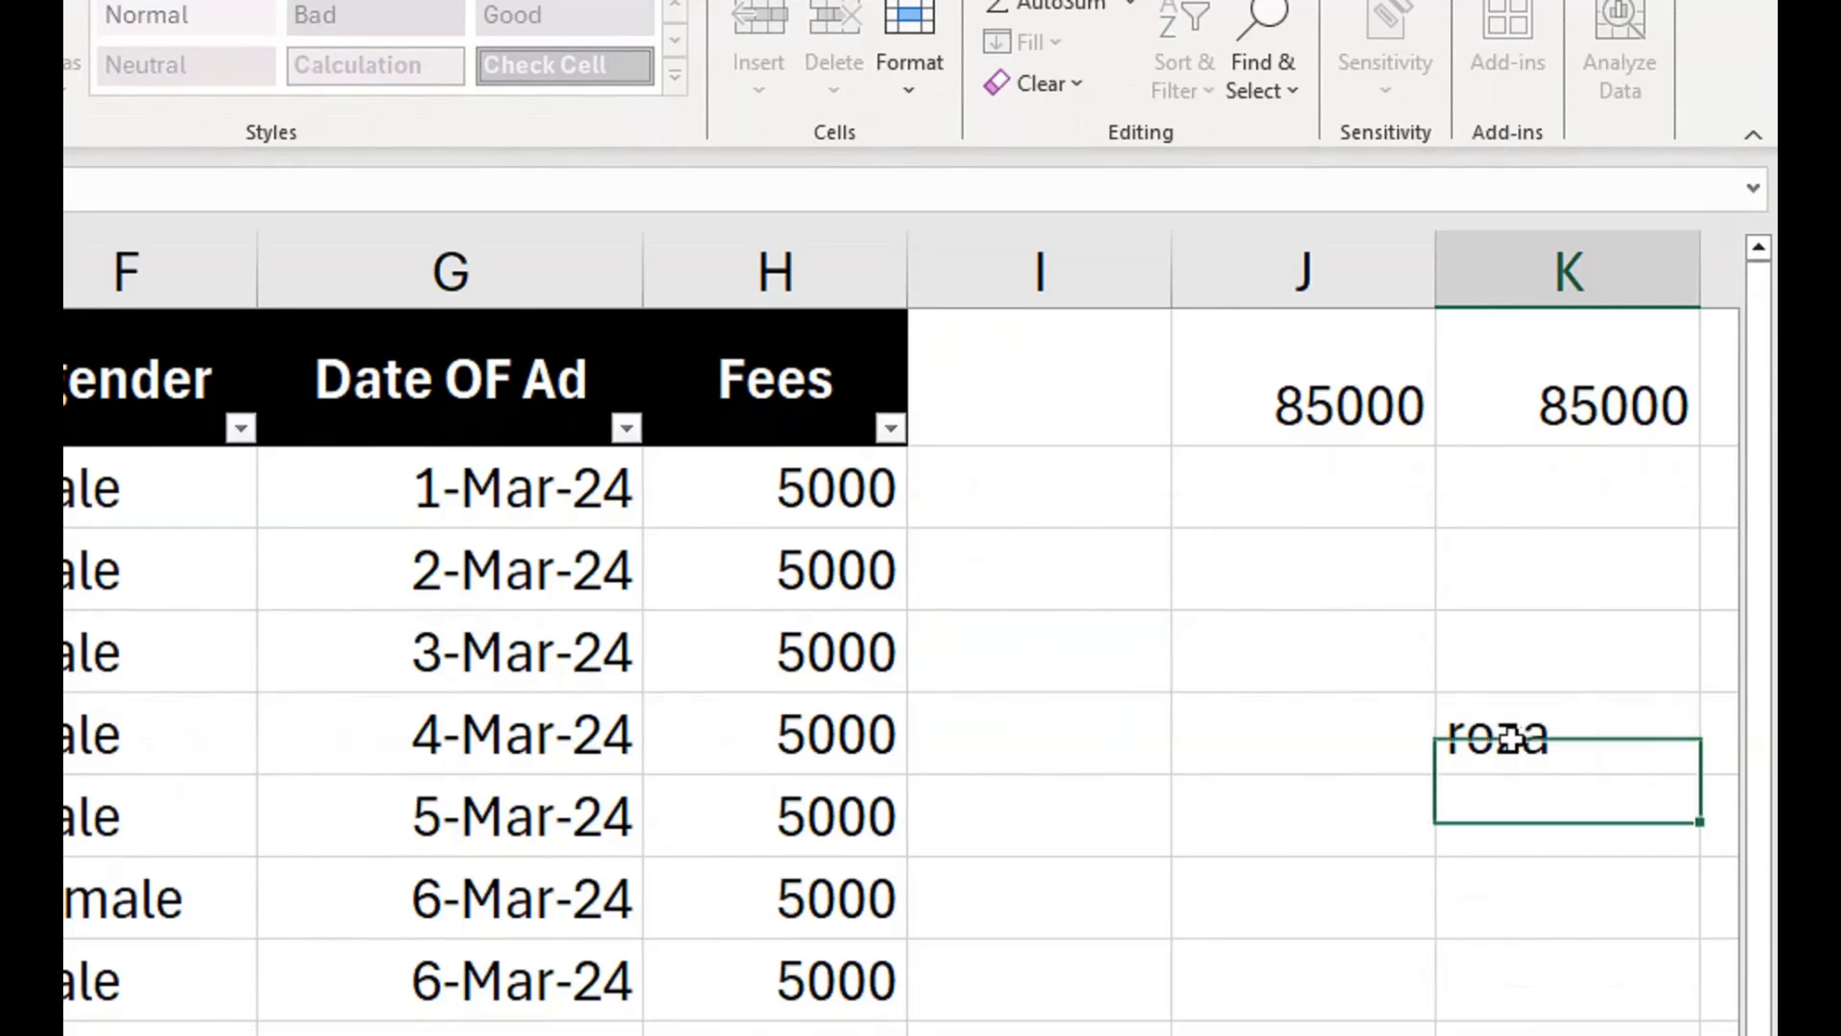
type("Qaid")
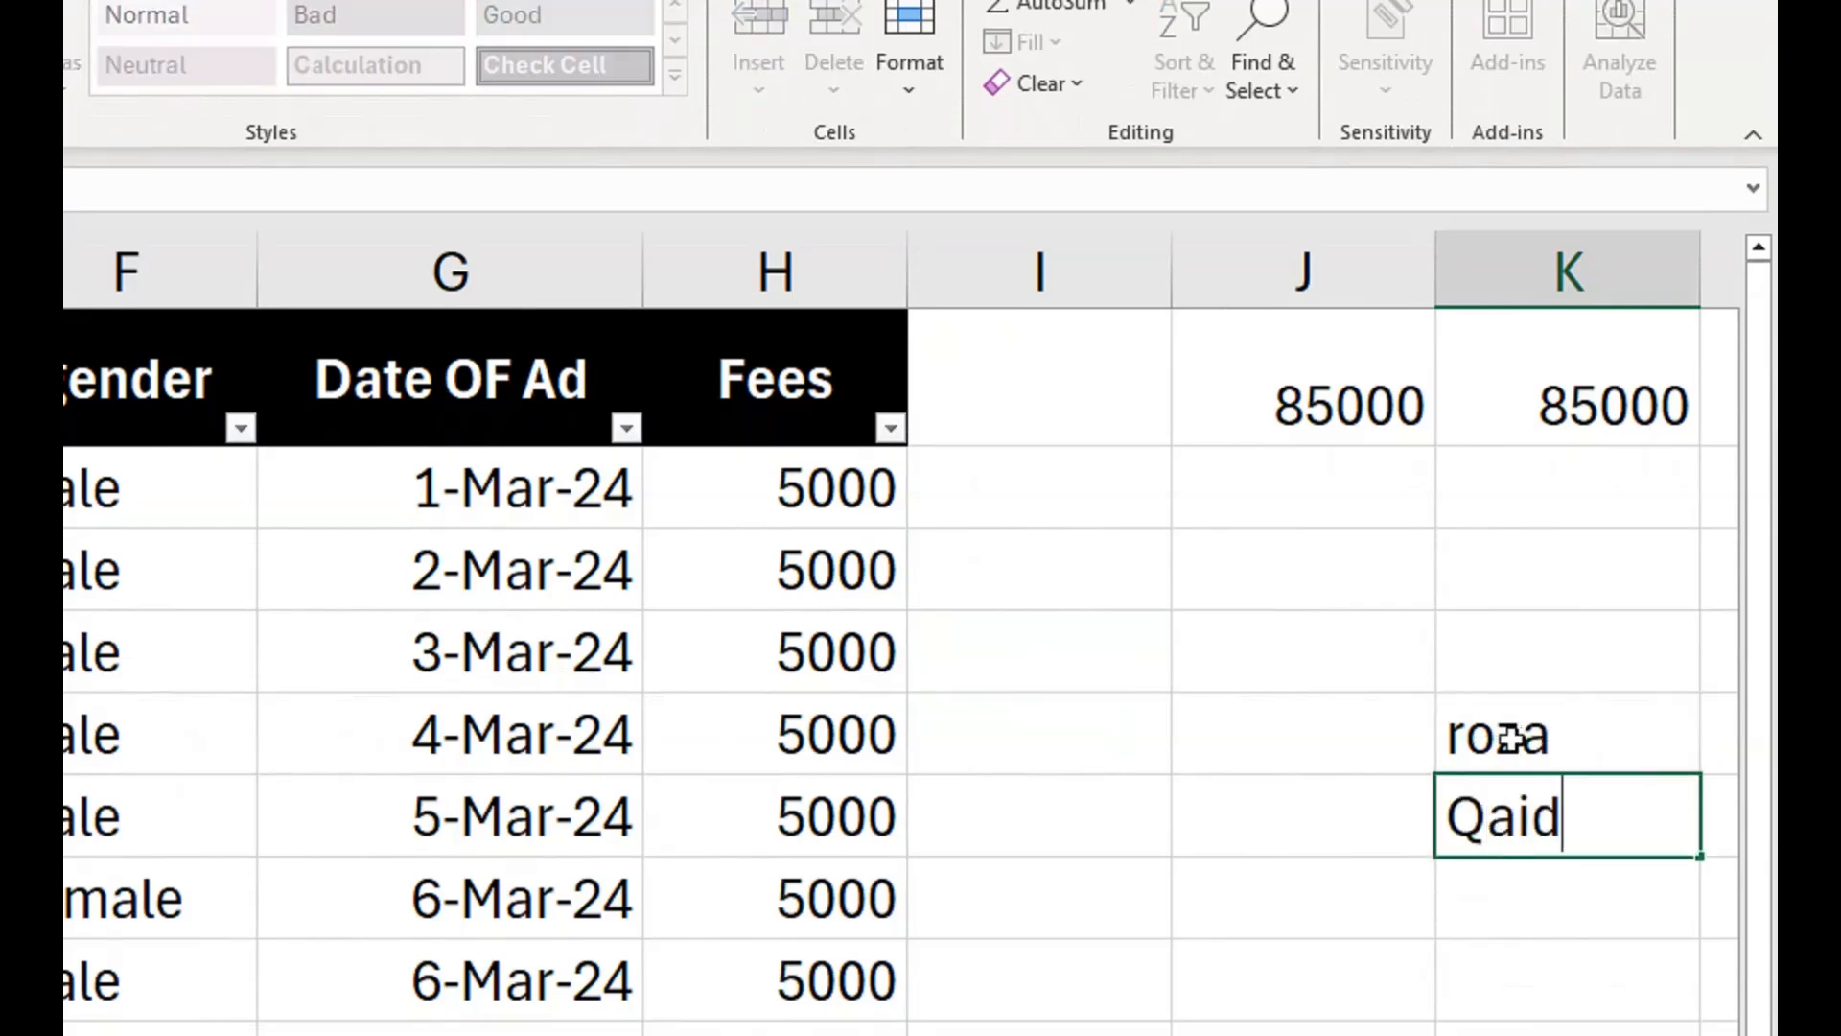
type("a")
Add list data validation to the column I cells beside the student records, using K5:K6 as the source range.
left_click_drag(1073, 522, 1033, 1034)
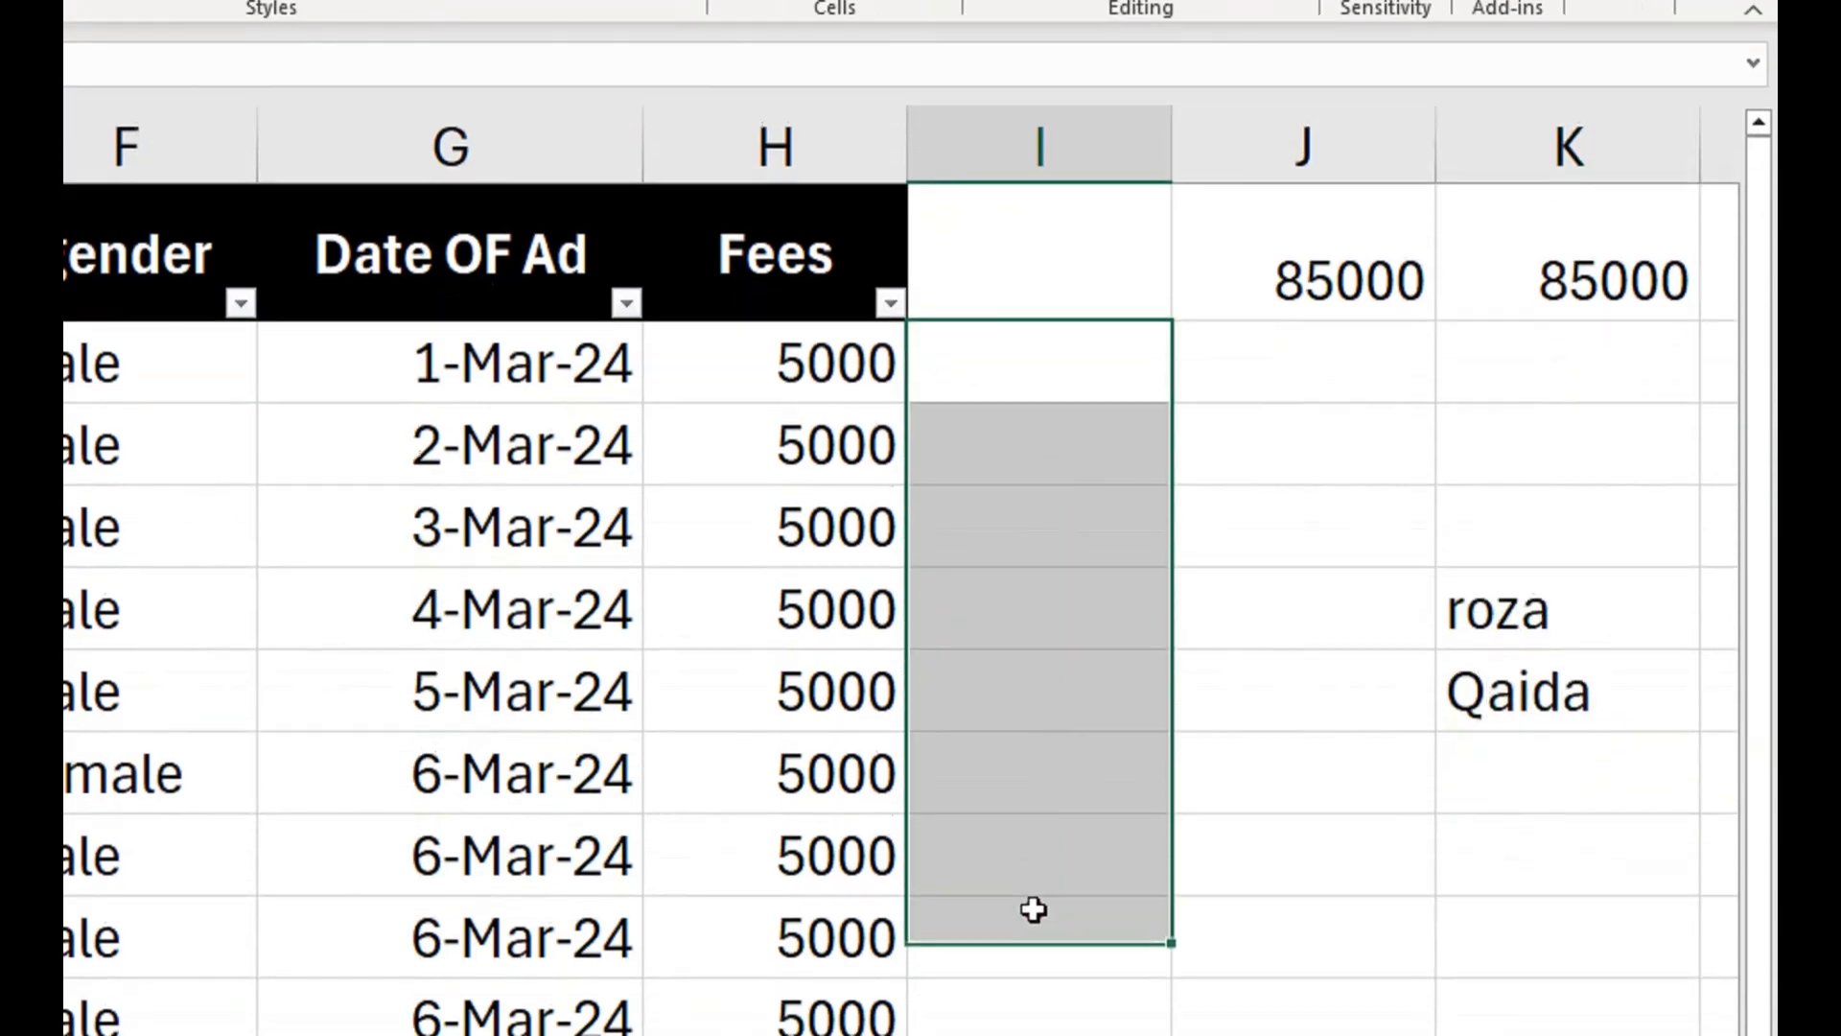
left_click_drag(1032, 909, 1028, 993)
left_click_drag(1027, 778, 950, 1035)
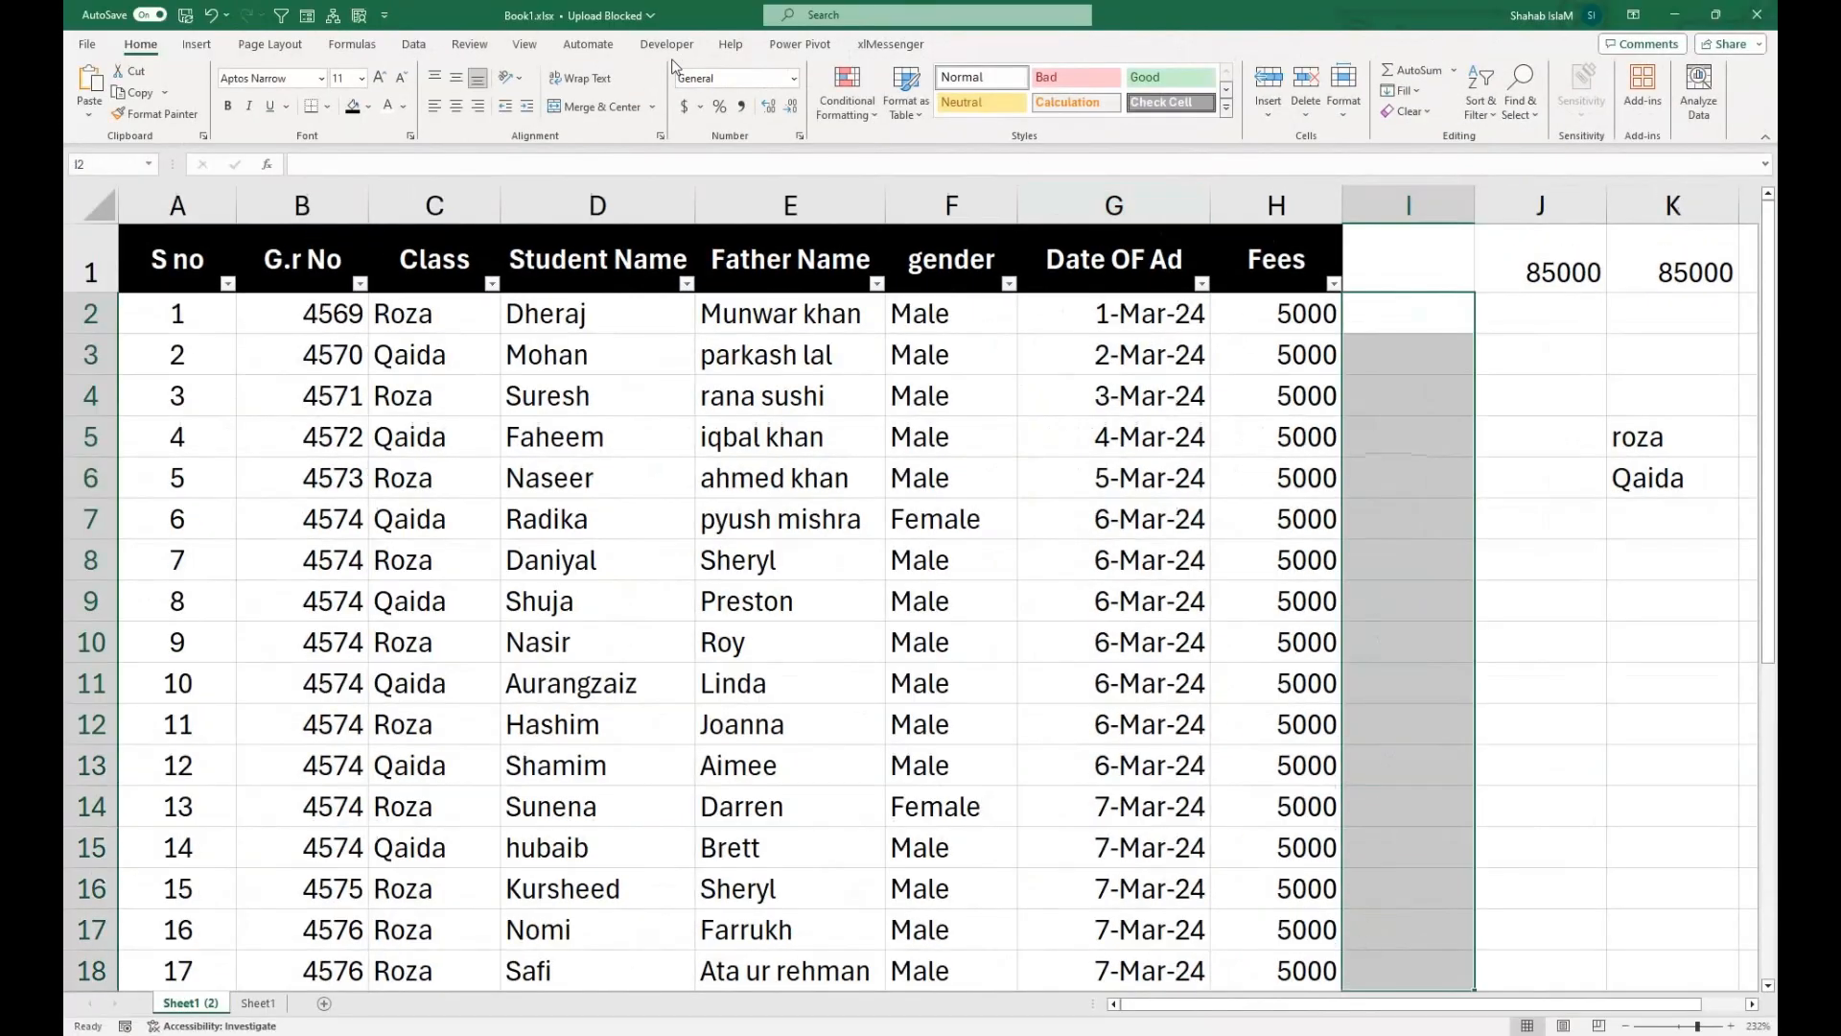
left_click(415, 46)
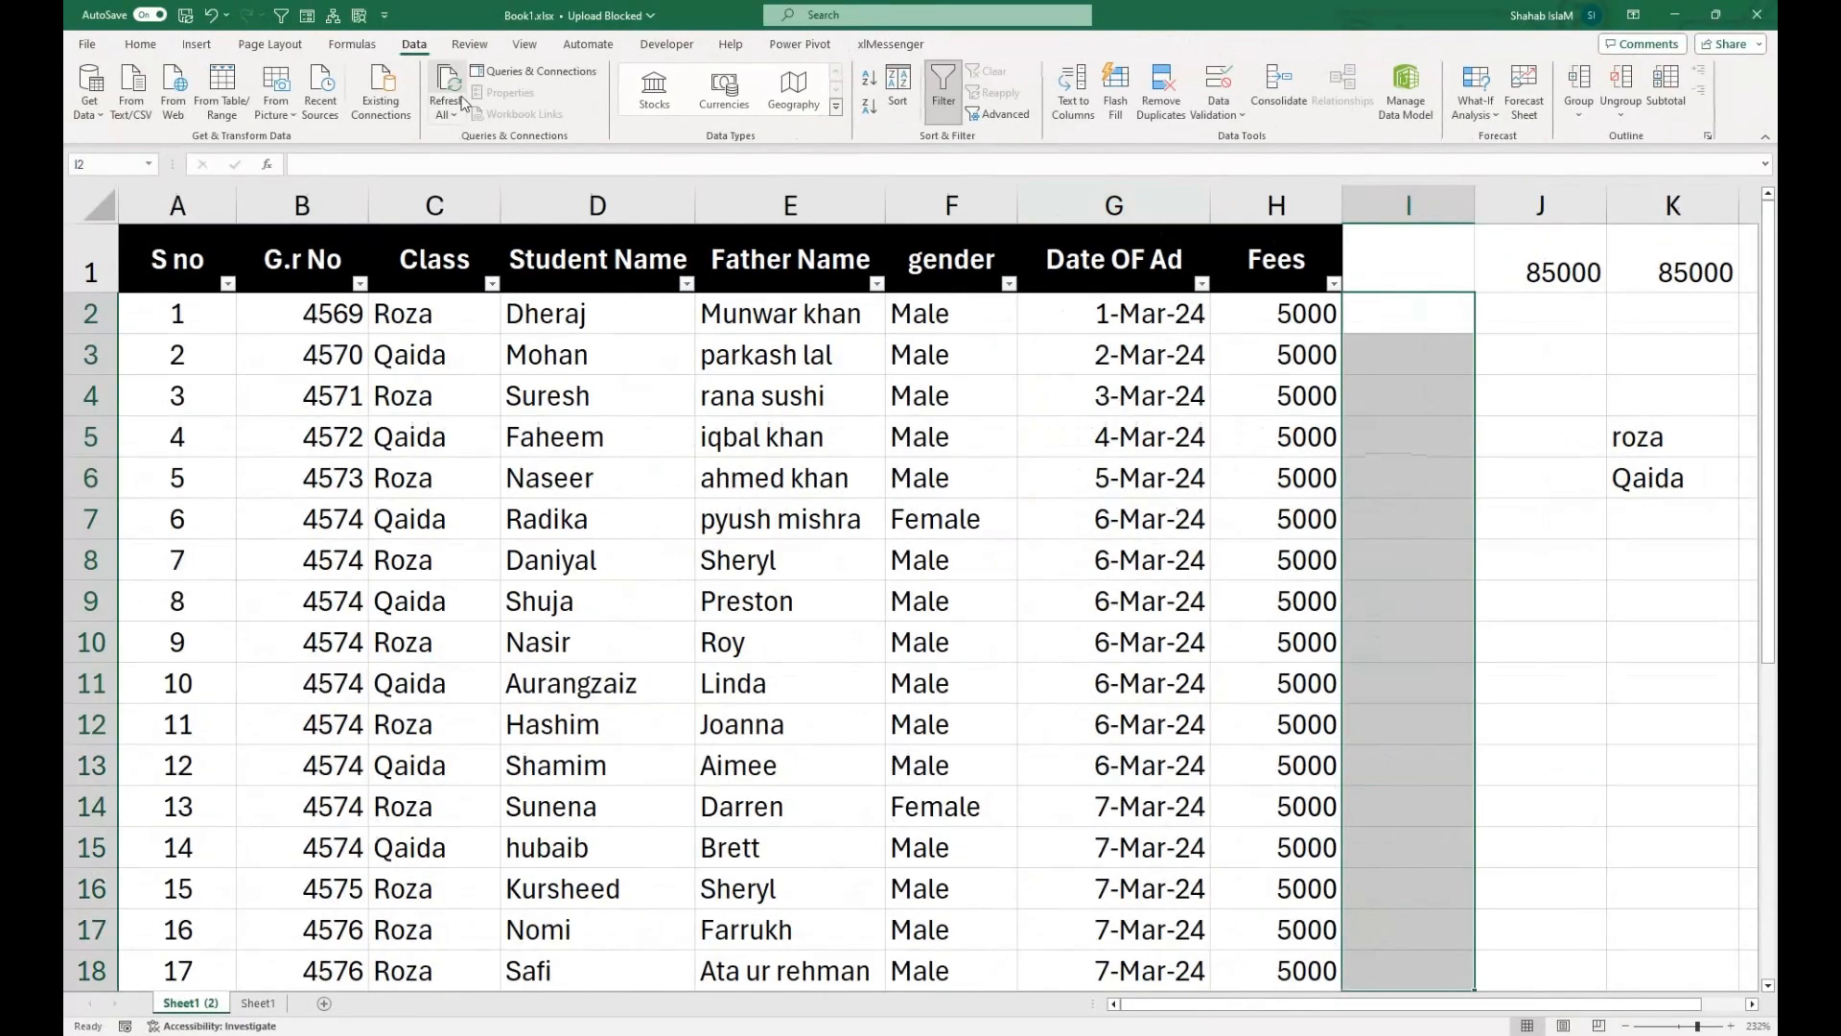
left_click(1217, 108)
left_click(1216, 140)
left_click(1272, 689)
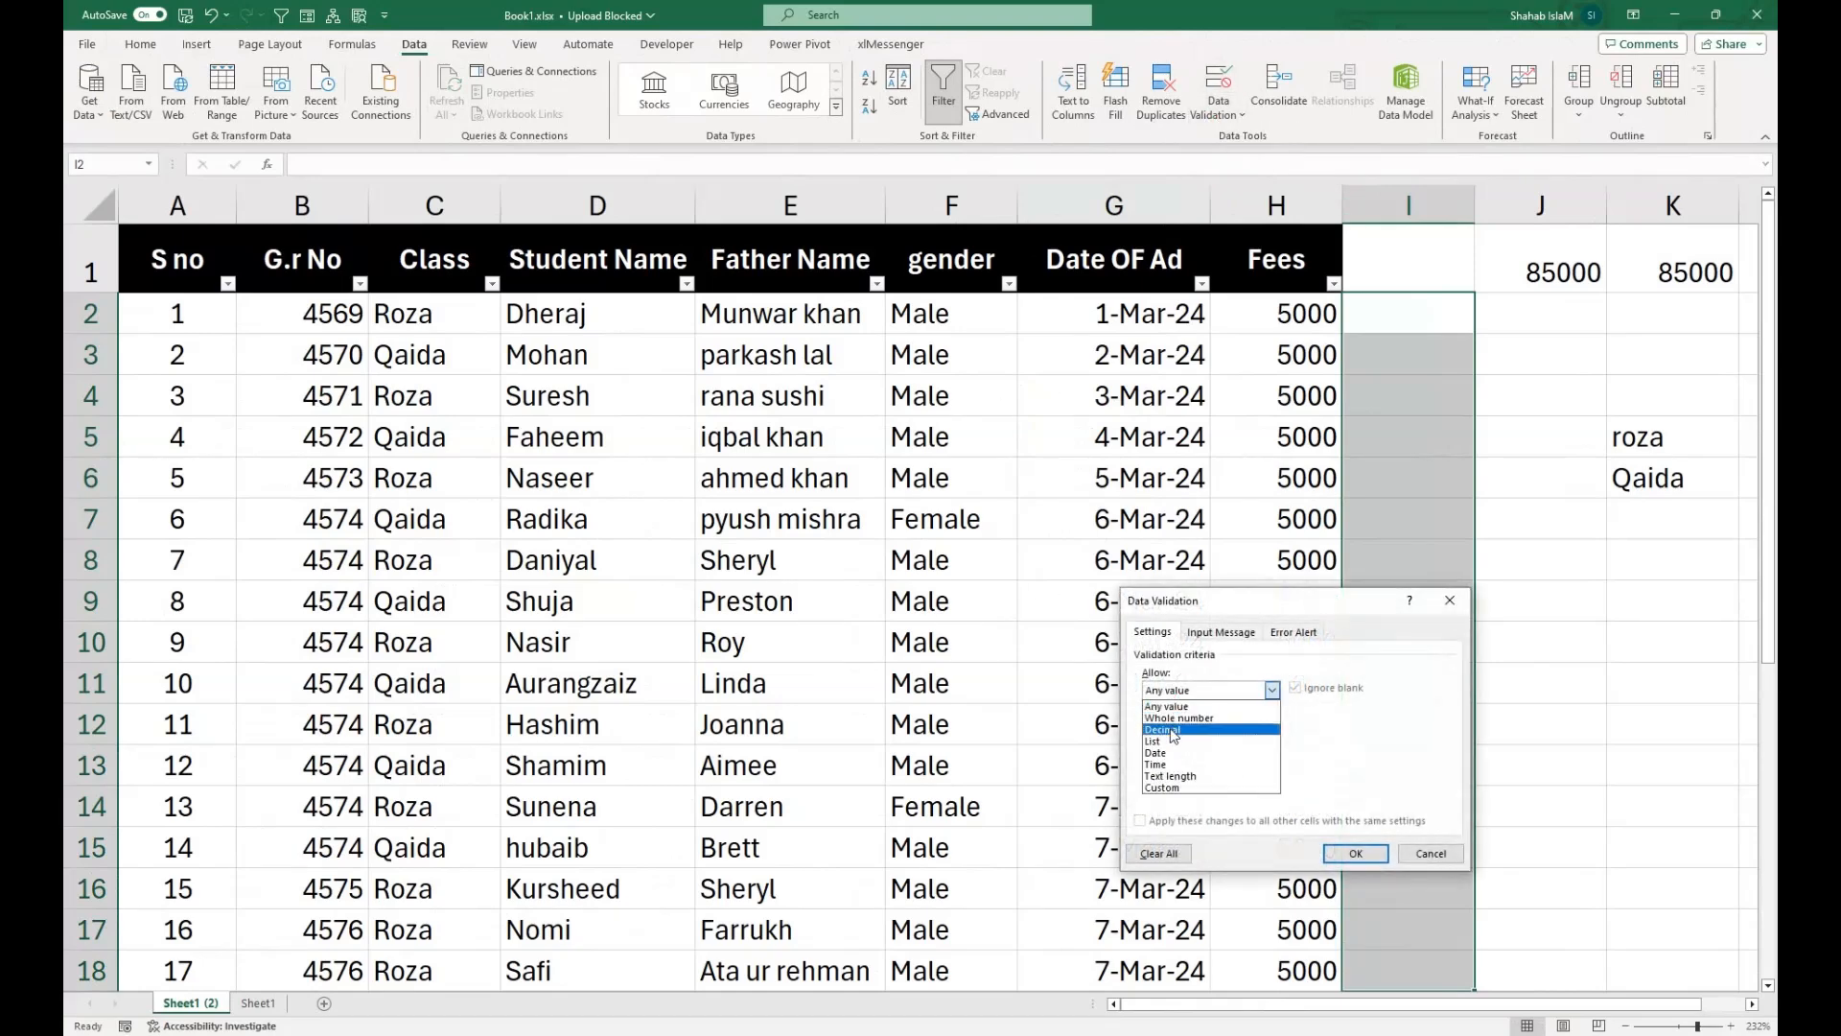
left_click(1172, 740)
left_click(1165, 759)
left_click_drag(1635, 441, 1648, 481)
left_click(1355, 852)
Choose Qaida for I2 and roza for I3 from the validation list.
left_click(1478, 332)
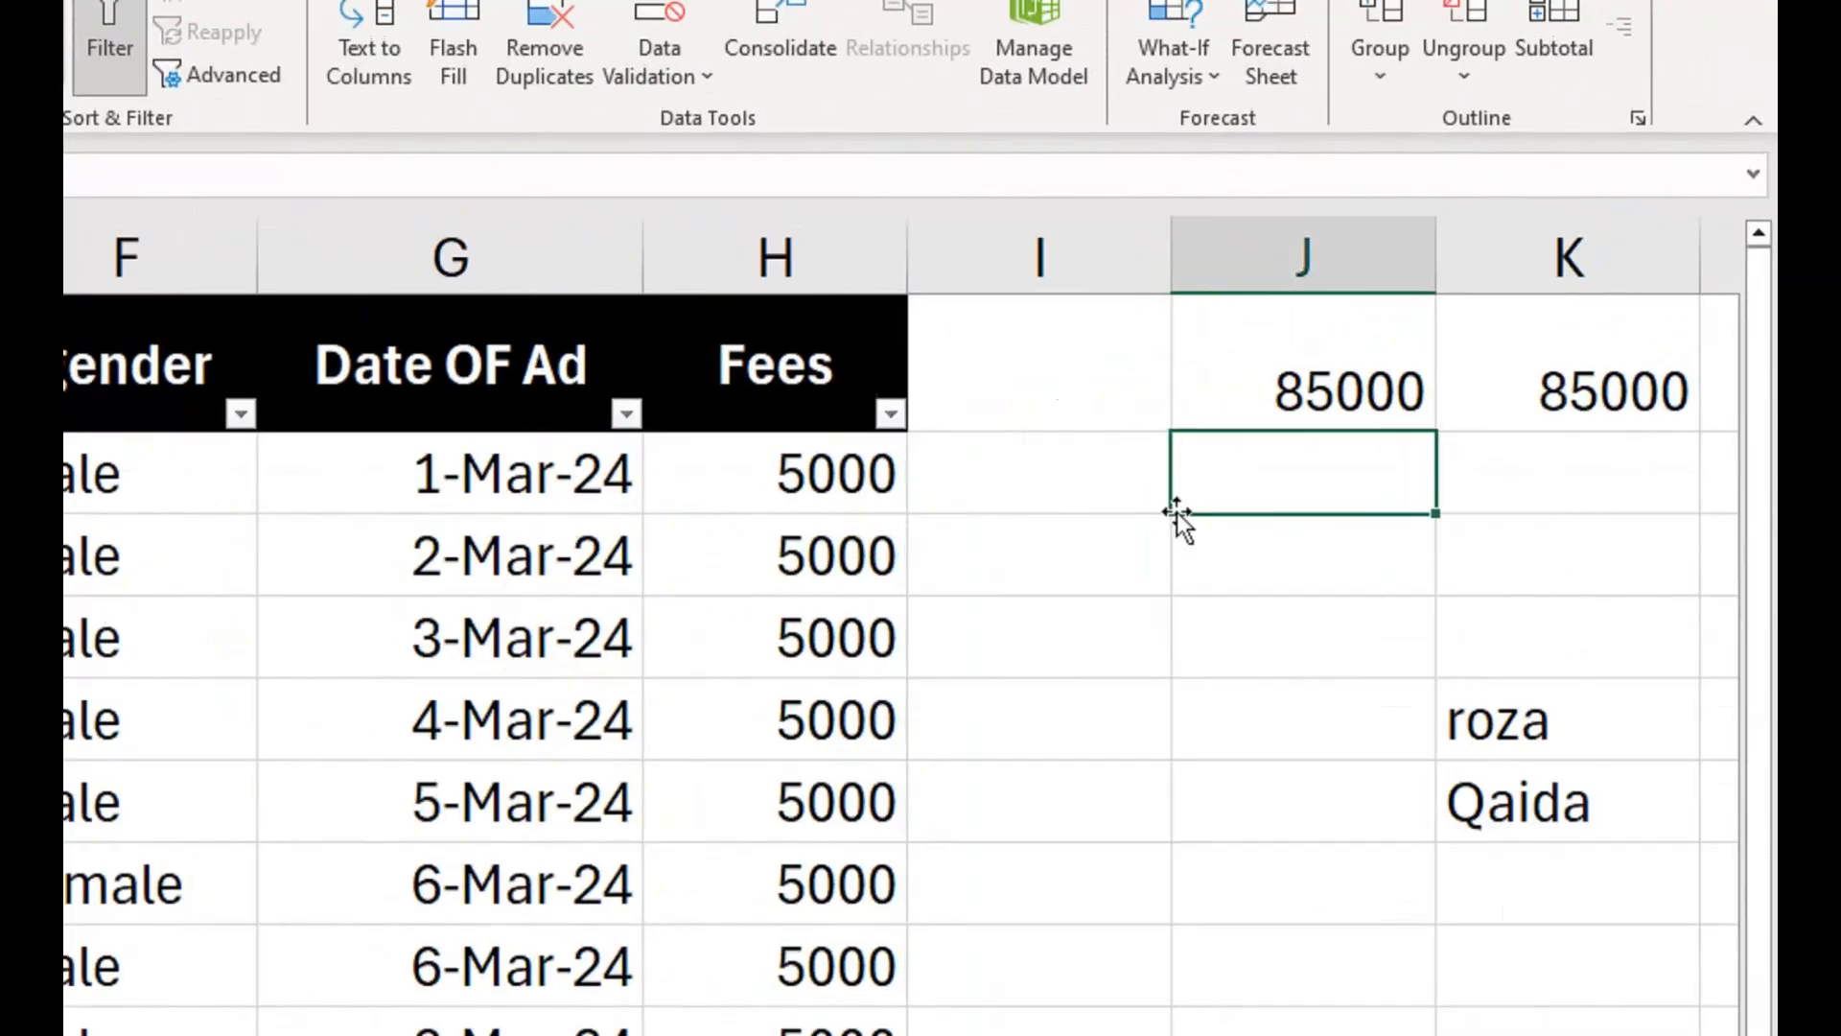
left_click(1467, 331)
left_click(1186, 495)
left_click(1009, 566)
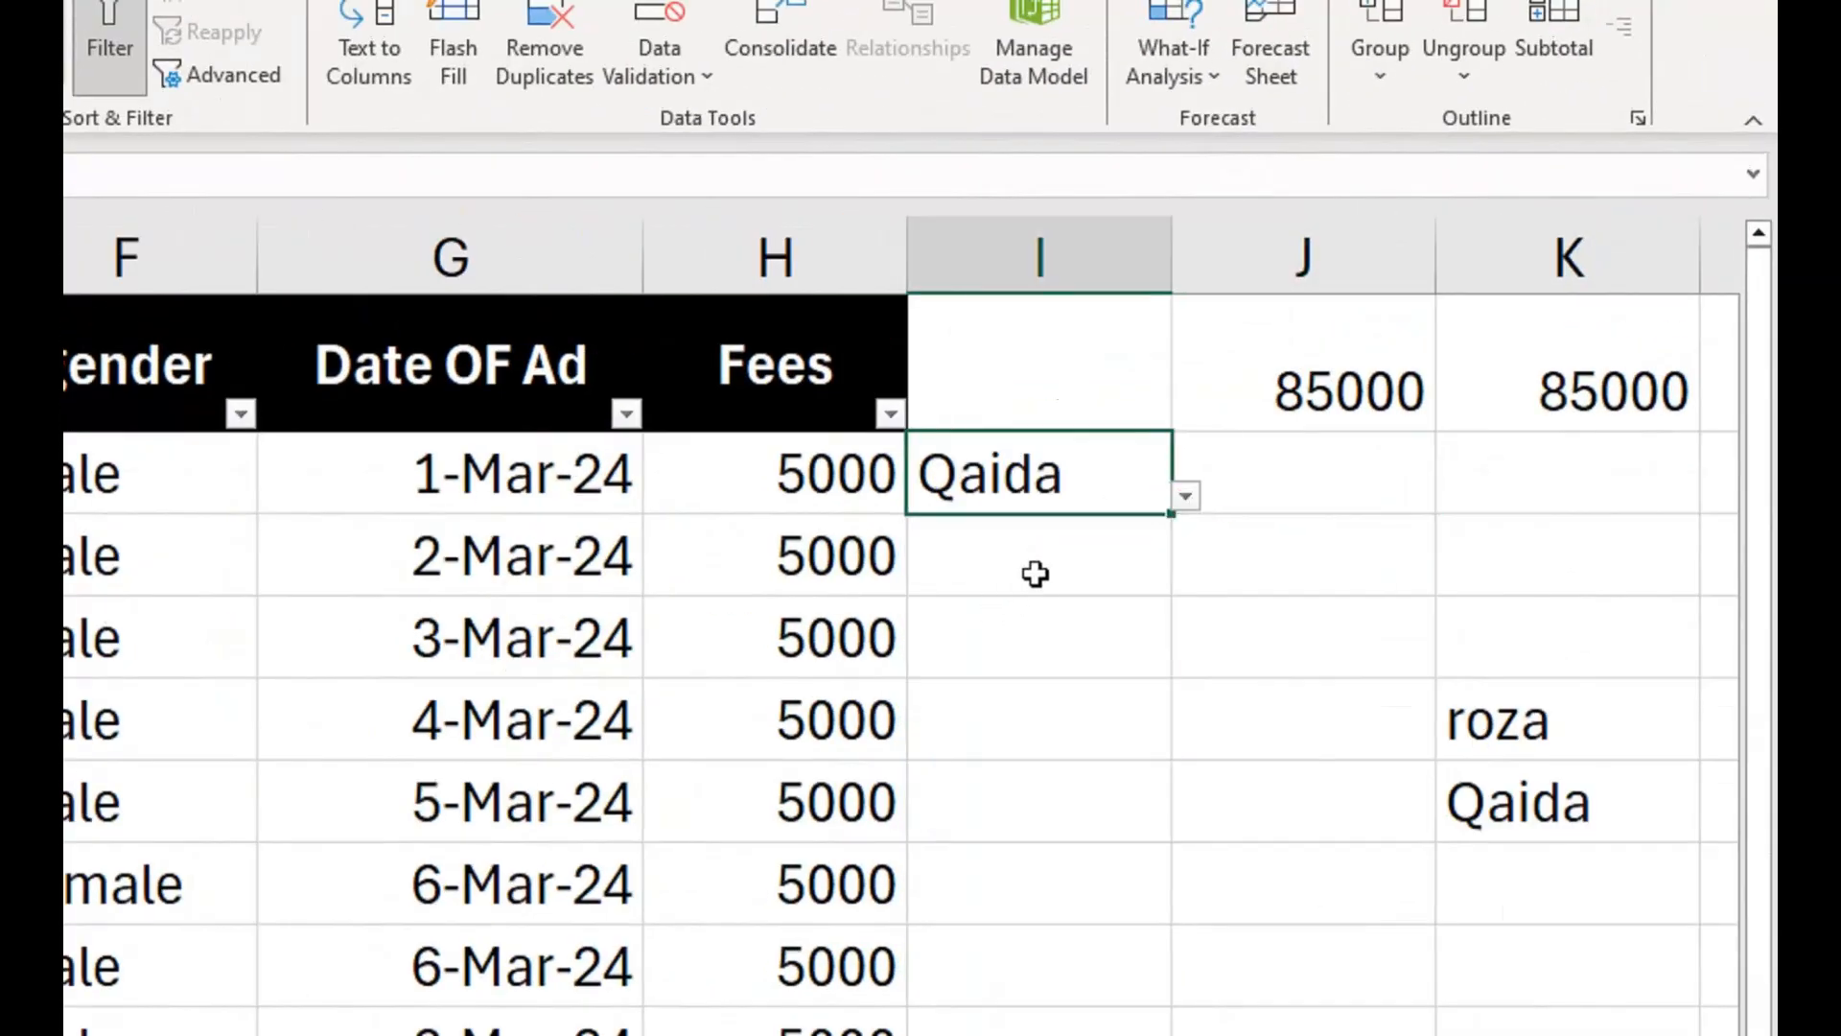
left_click(1155, 571)
left_click(1187, 577)
left_click(1069, 614)
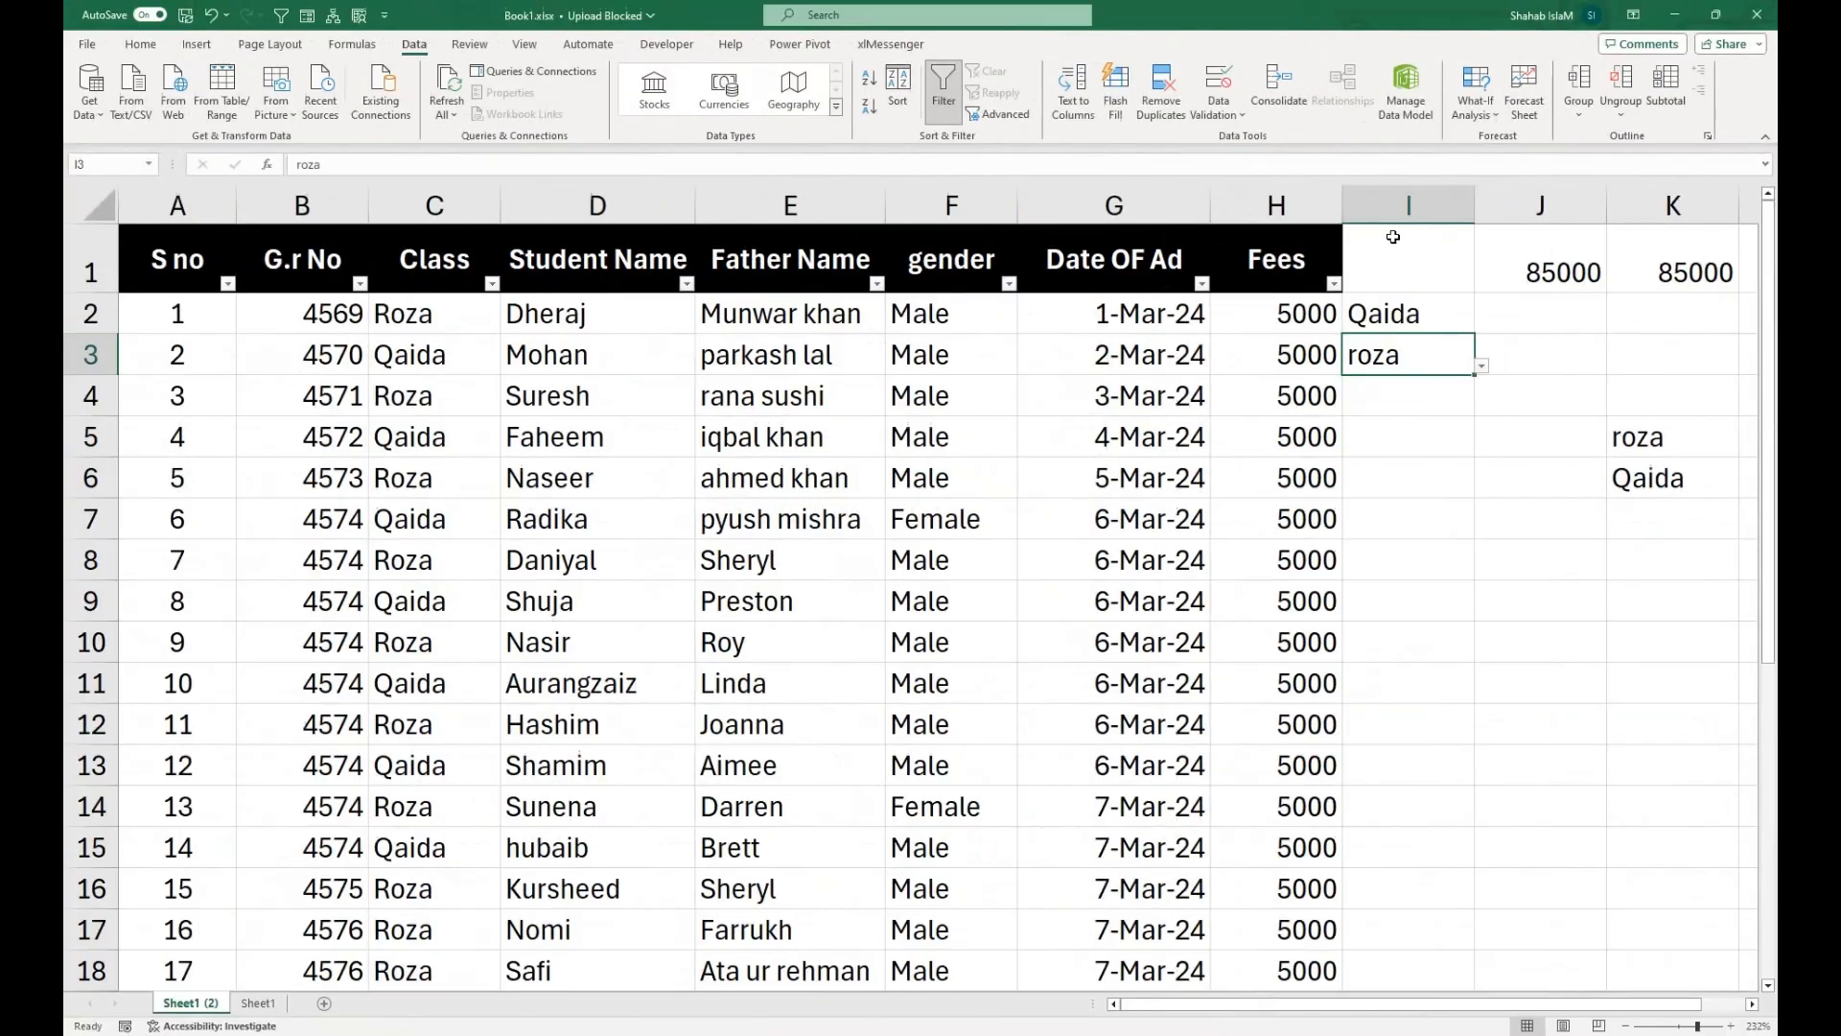
Clear the contents of column I and of the list source cells K5:K6.
right_click(1038, 255)
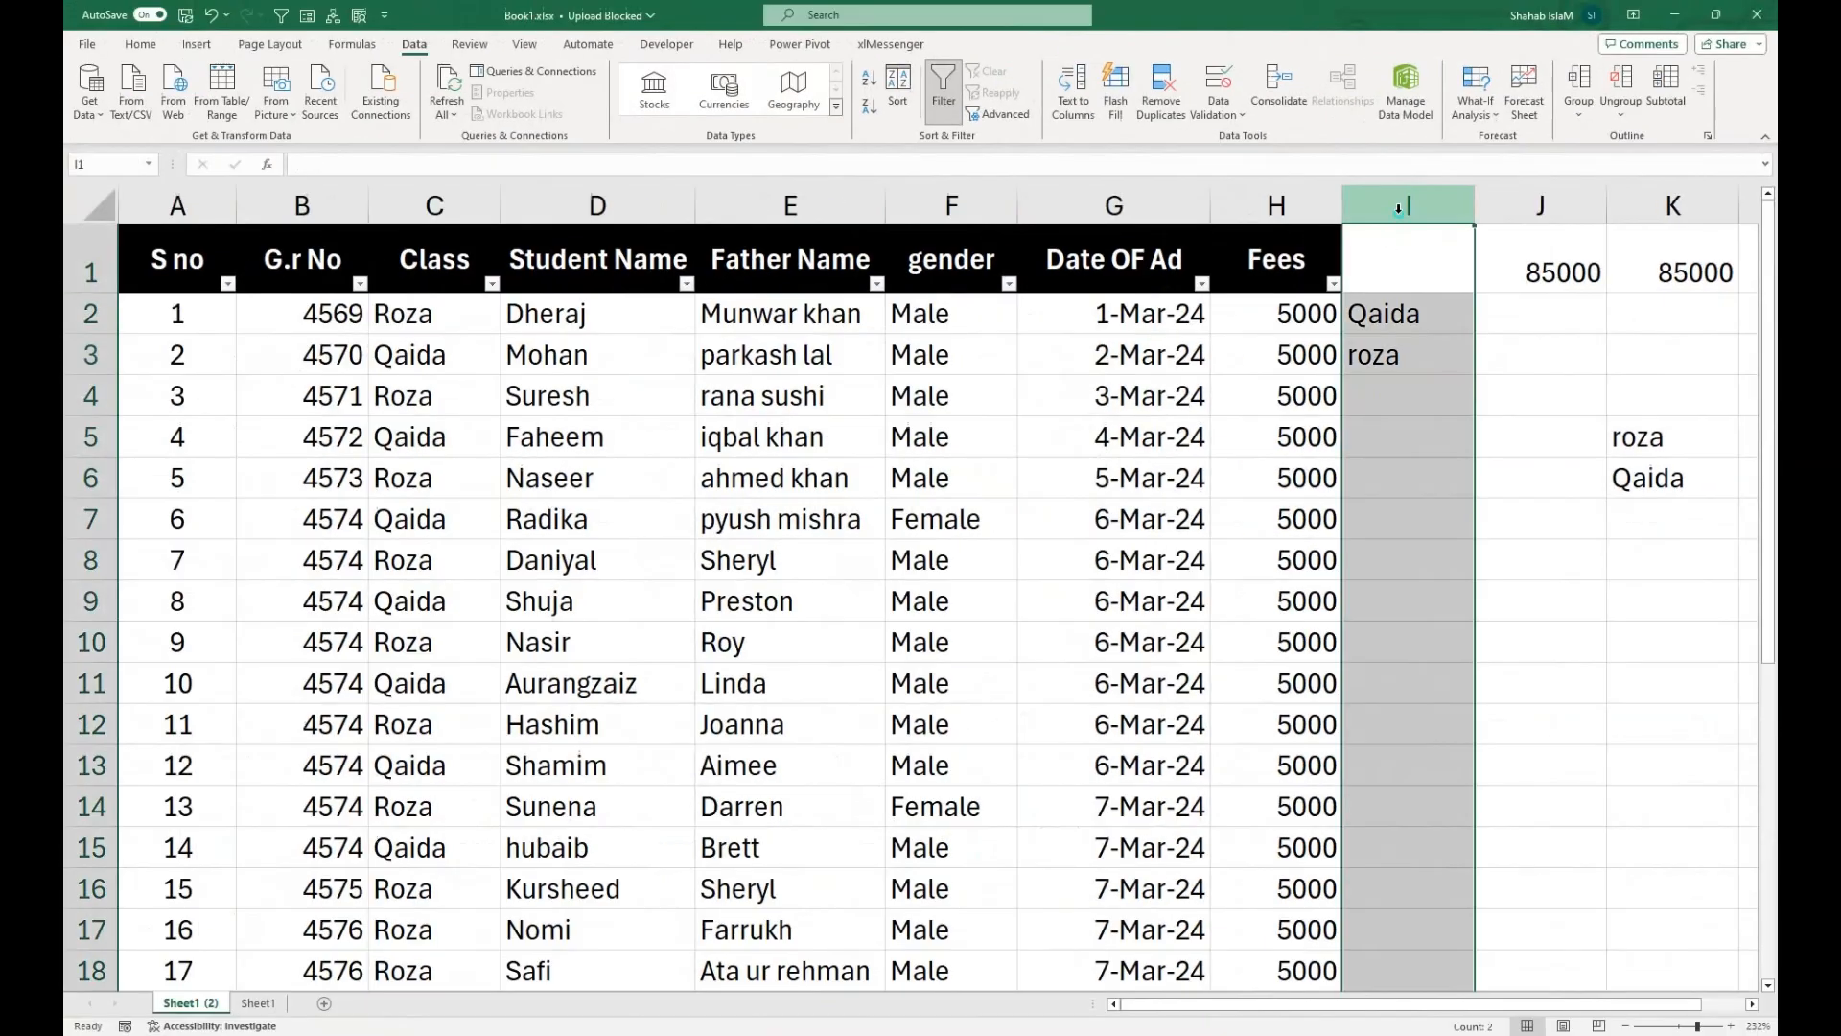
left_click(1468, 438)
left_click_drag(1611, 432, 1627, 482)
right_click(1627, 483)
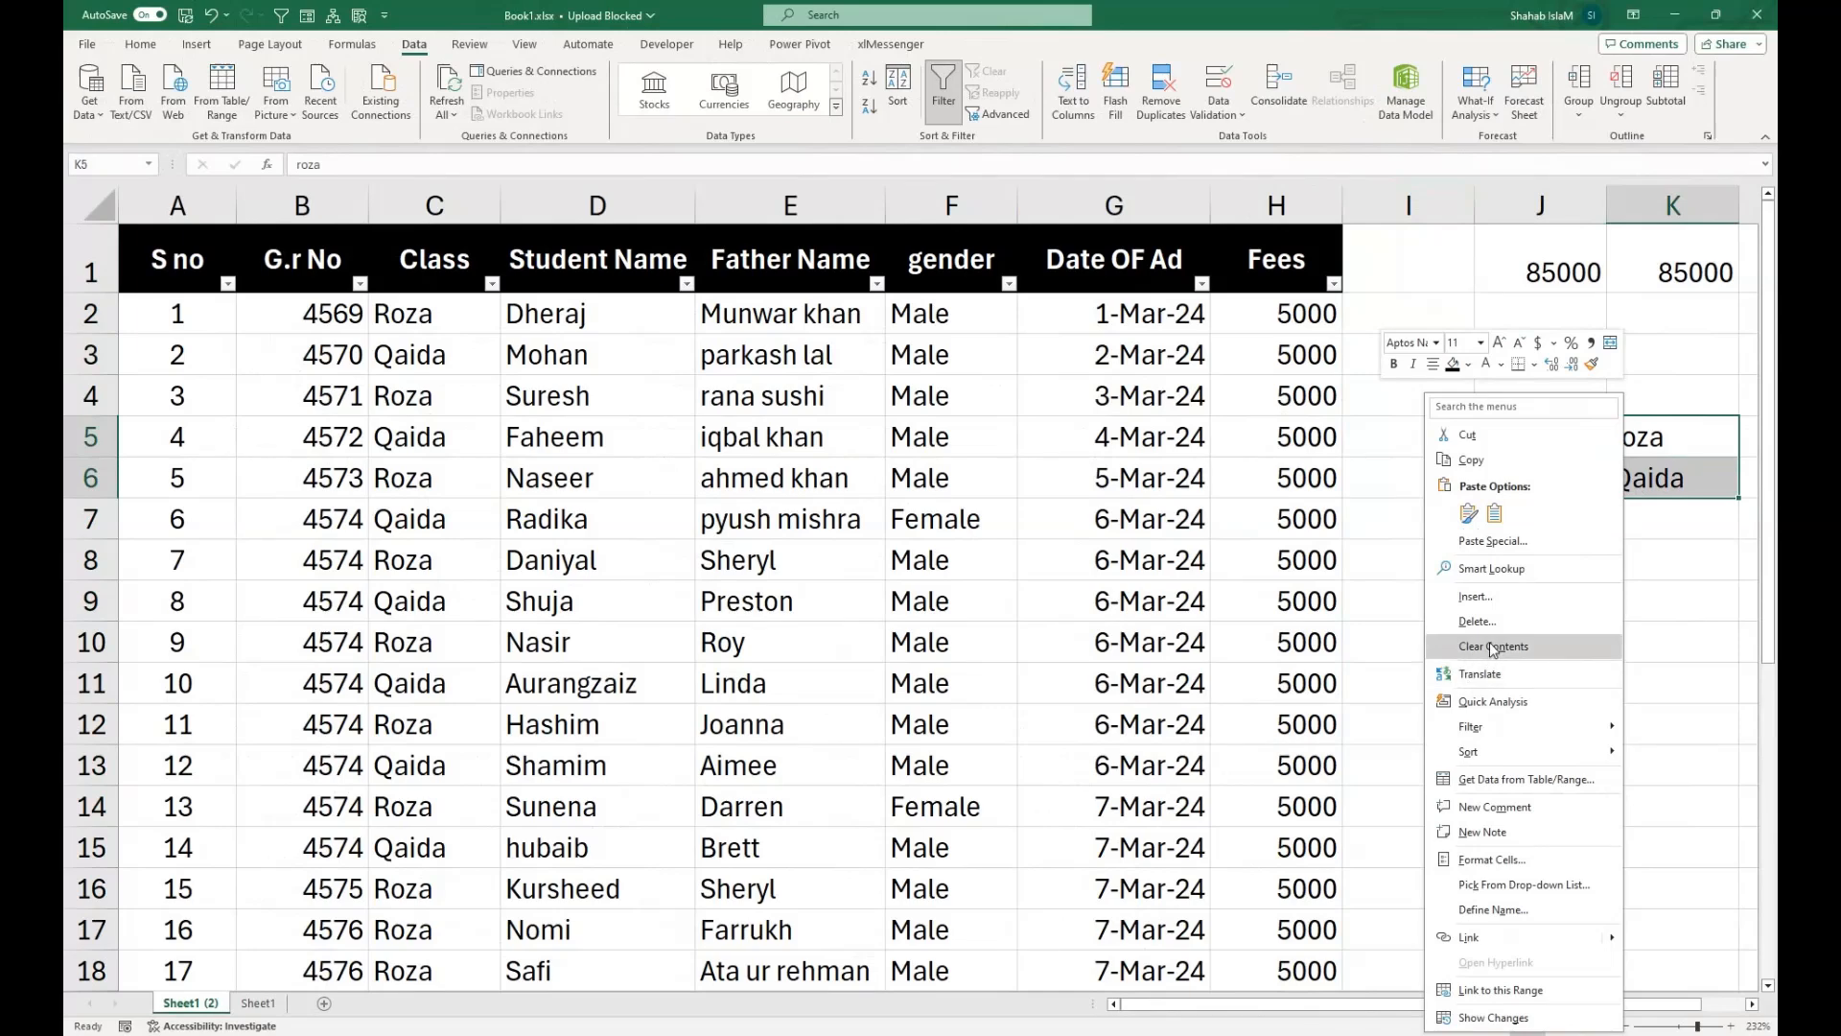
left_click(1496, 656)
left_click(1059, 607)
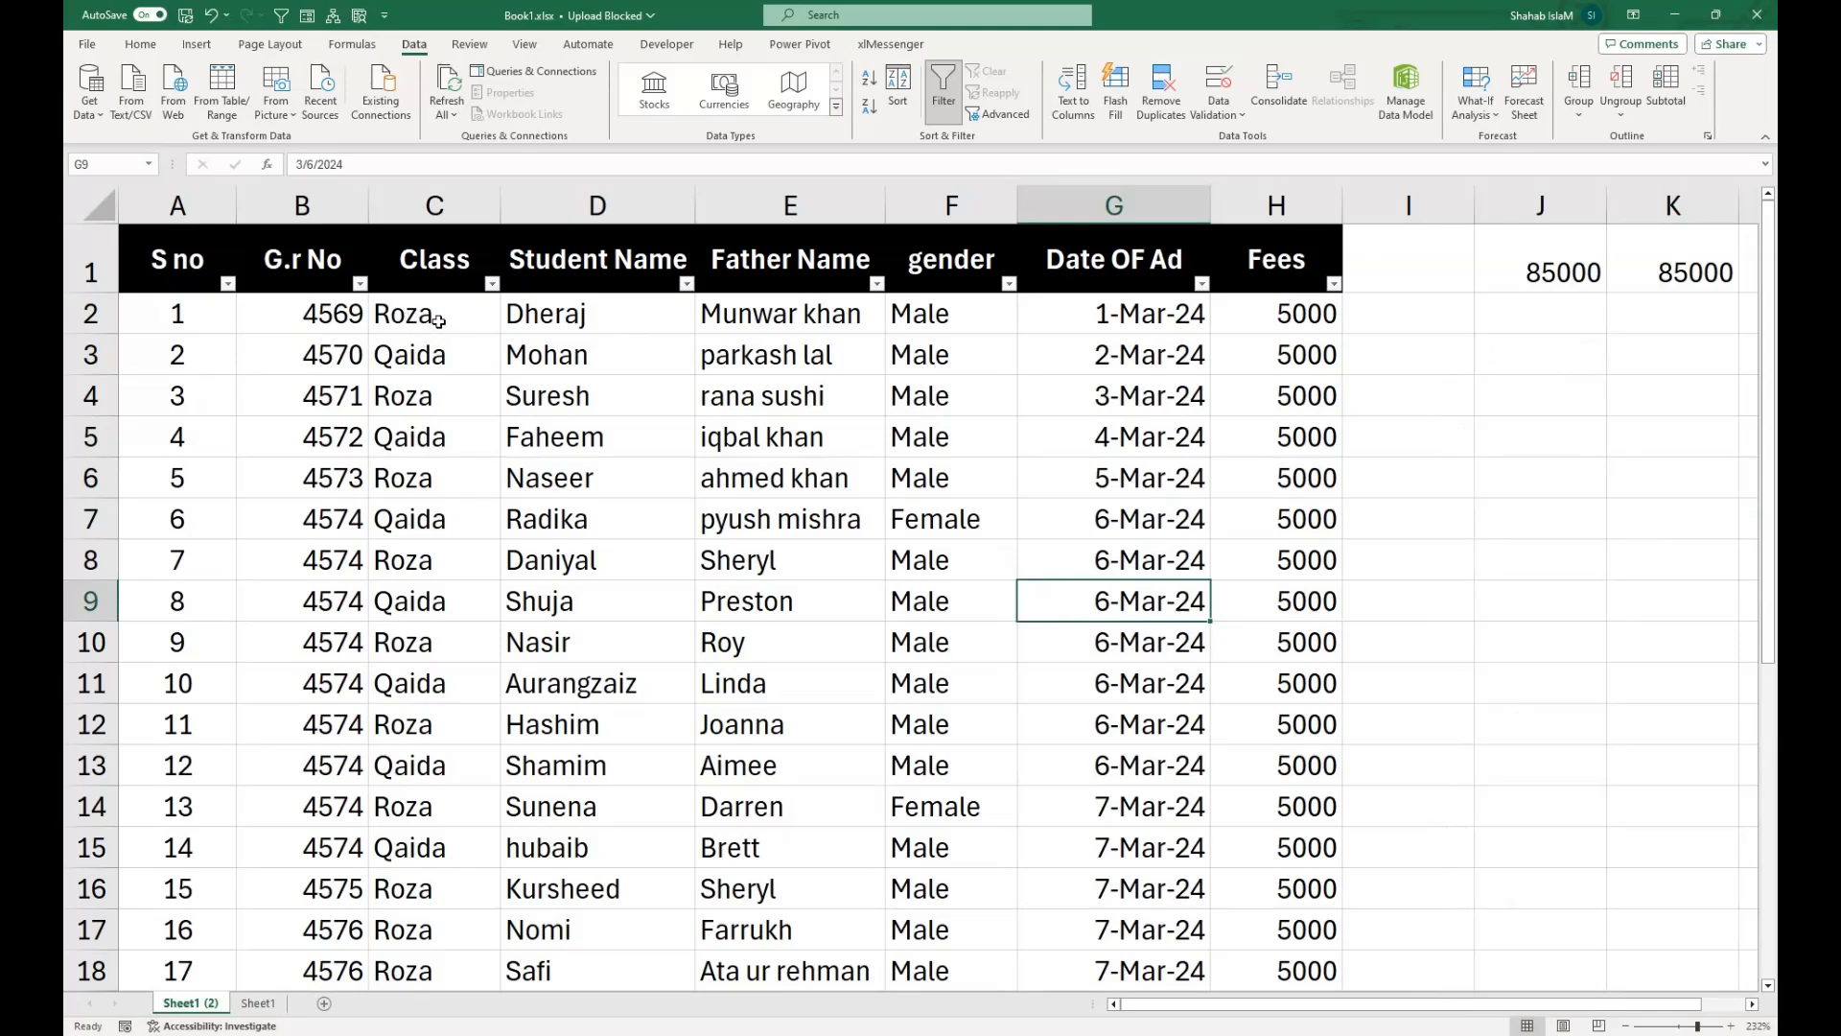
Set up an Equal To conditional formatting rule for the value Roza on the class entries in C2:C18.
left_click_drag(438, 321, 422, 863)
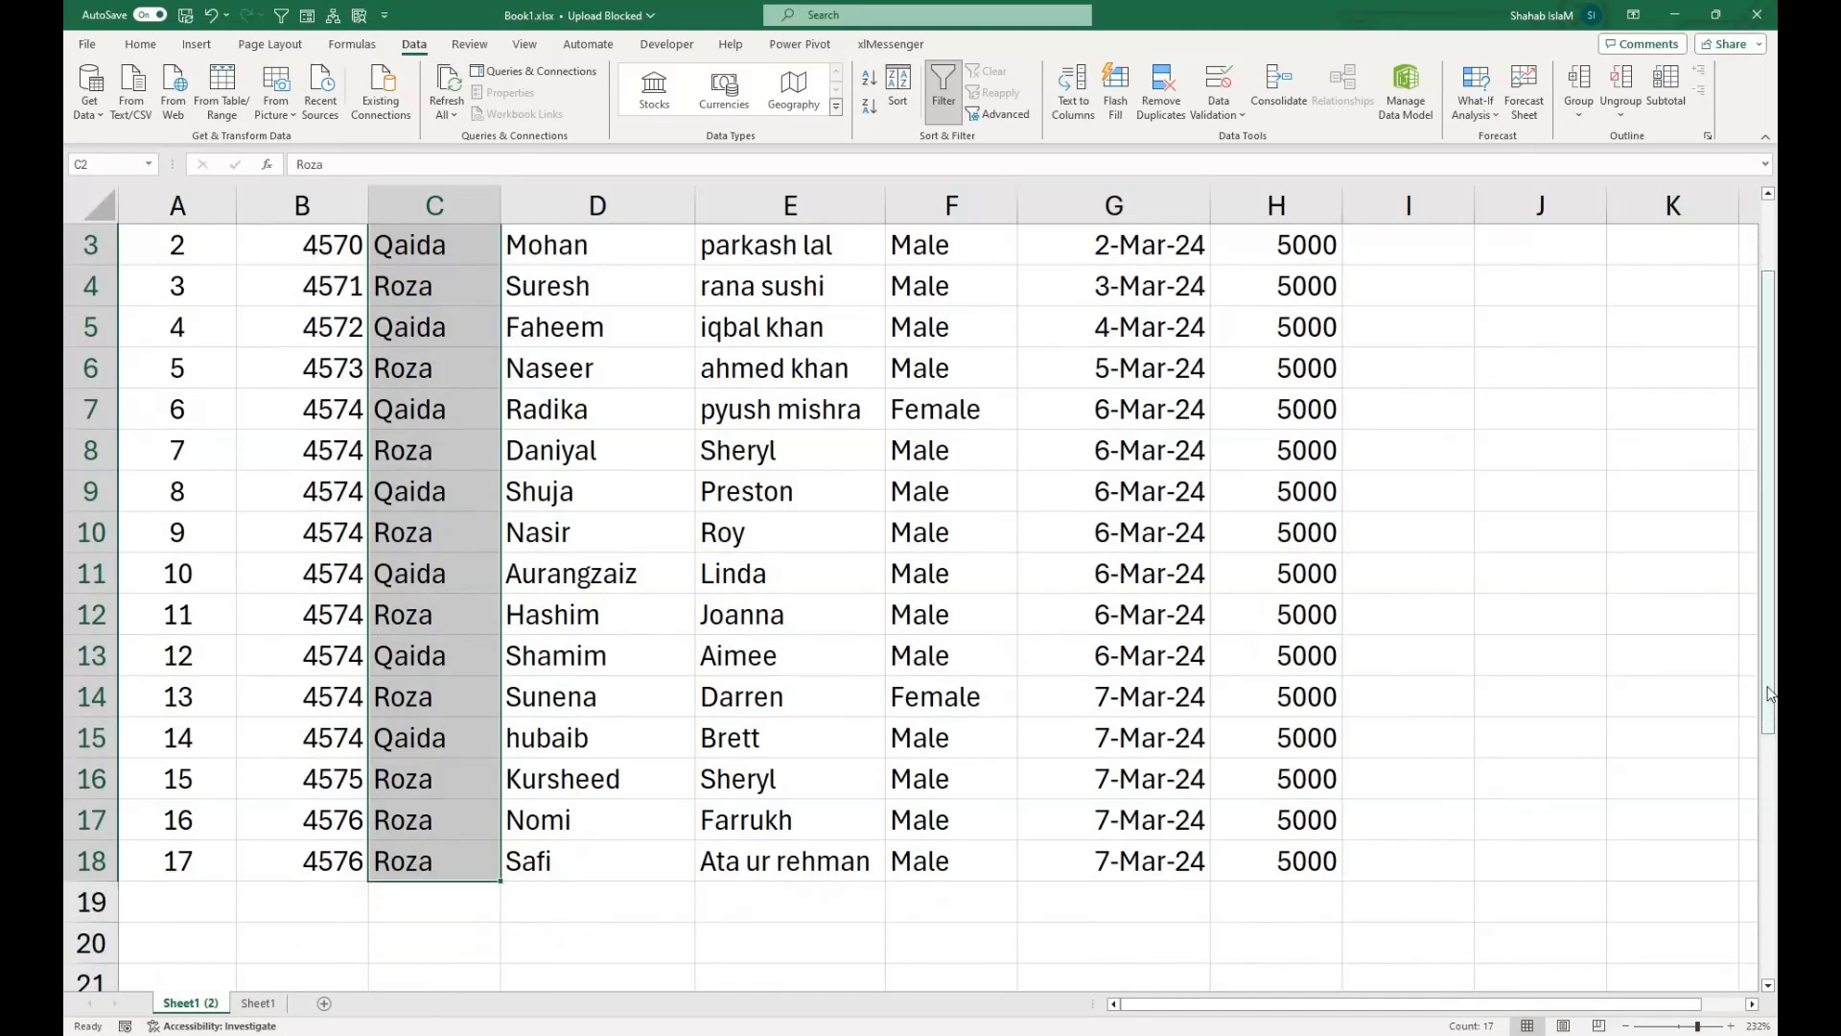
left_click_drag(1769, 692, 1769, 619)
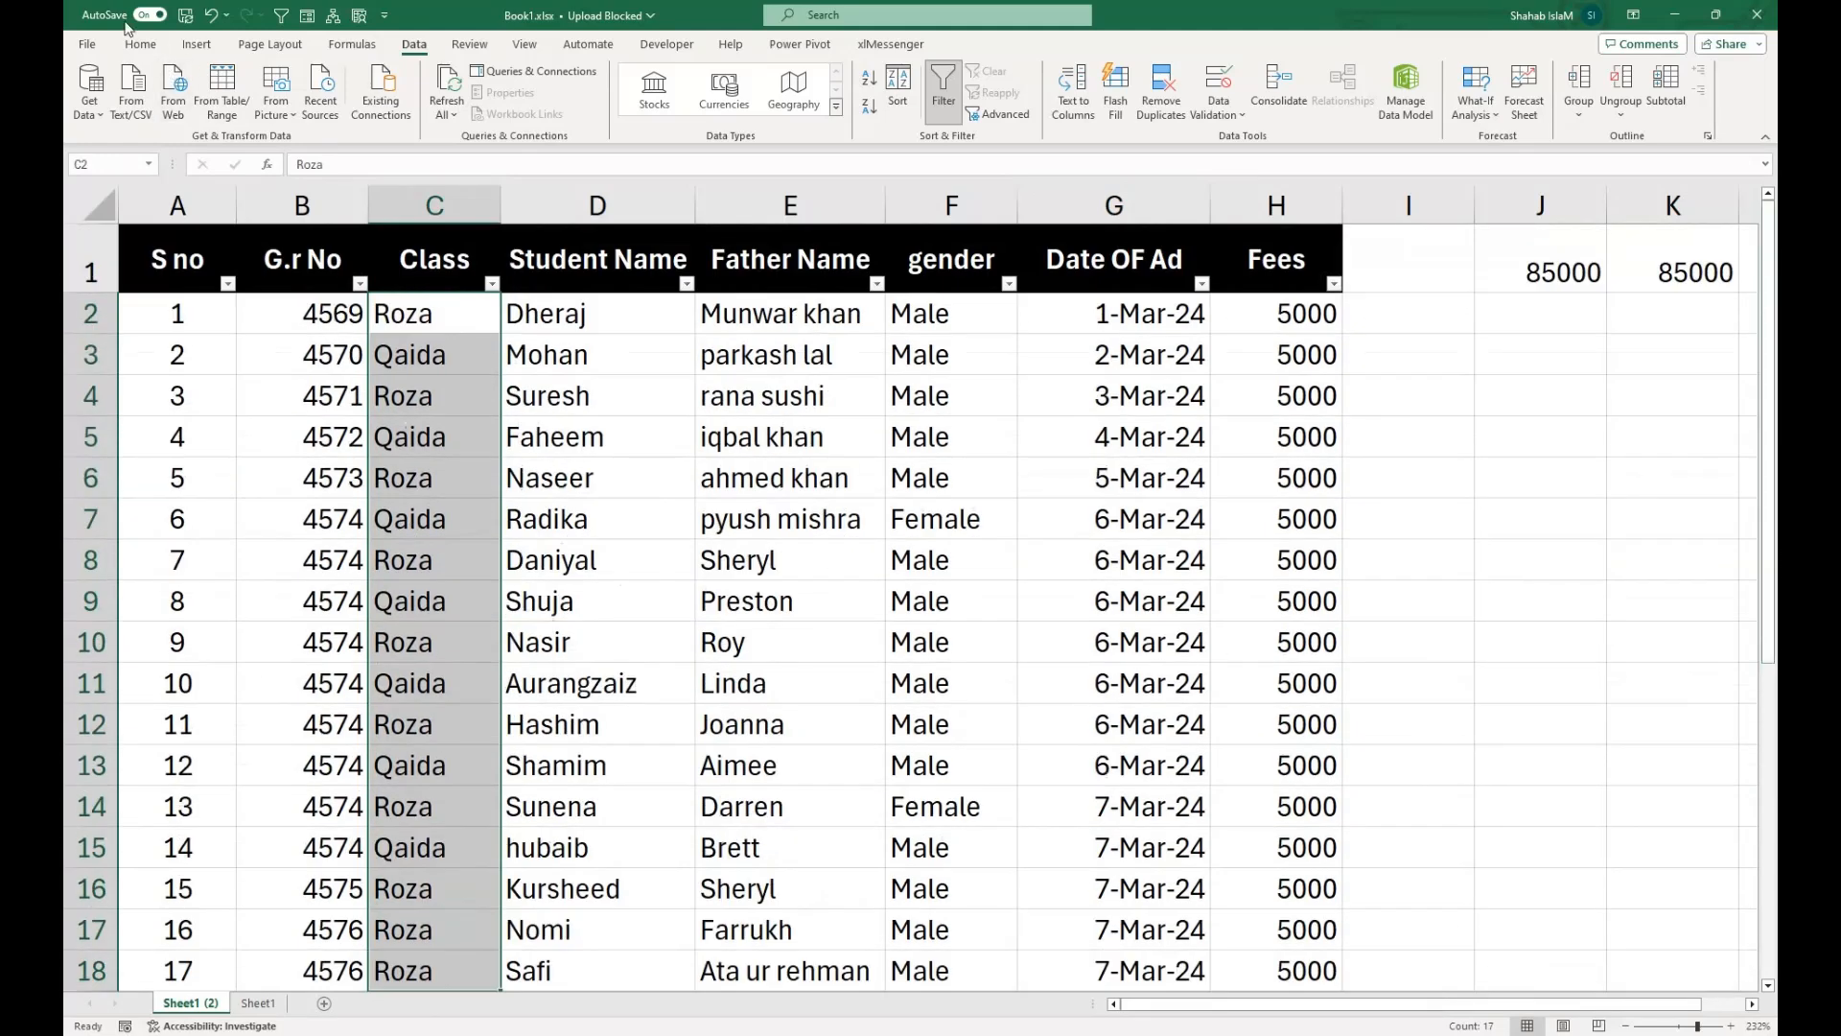
left_click(140, 44)
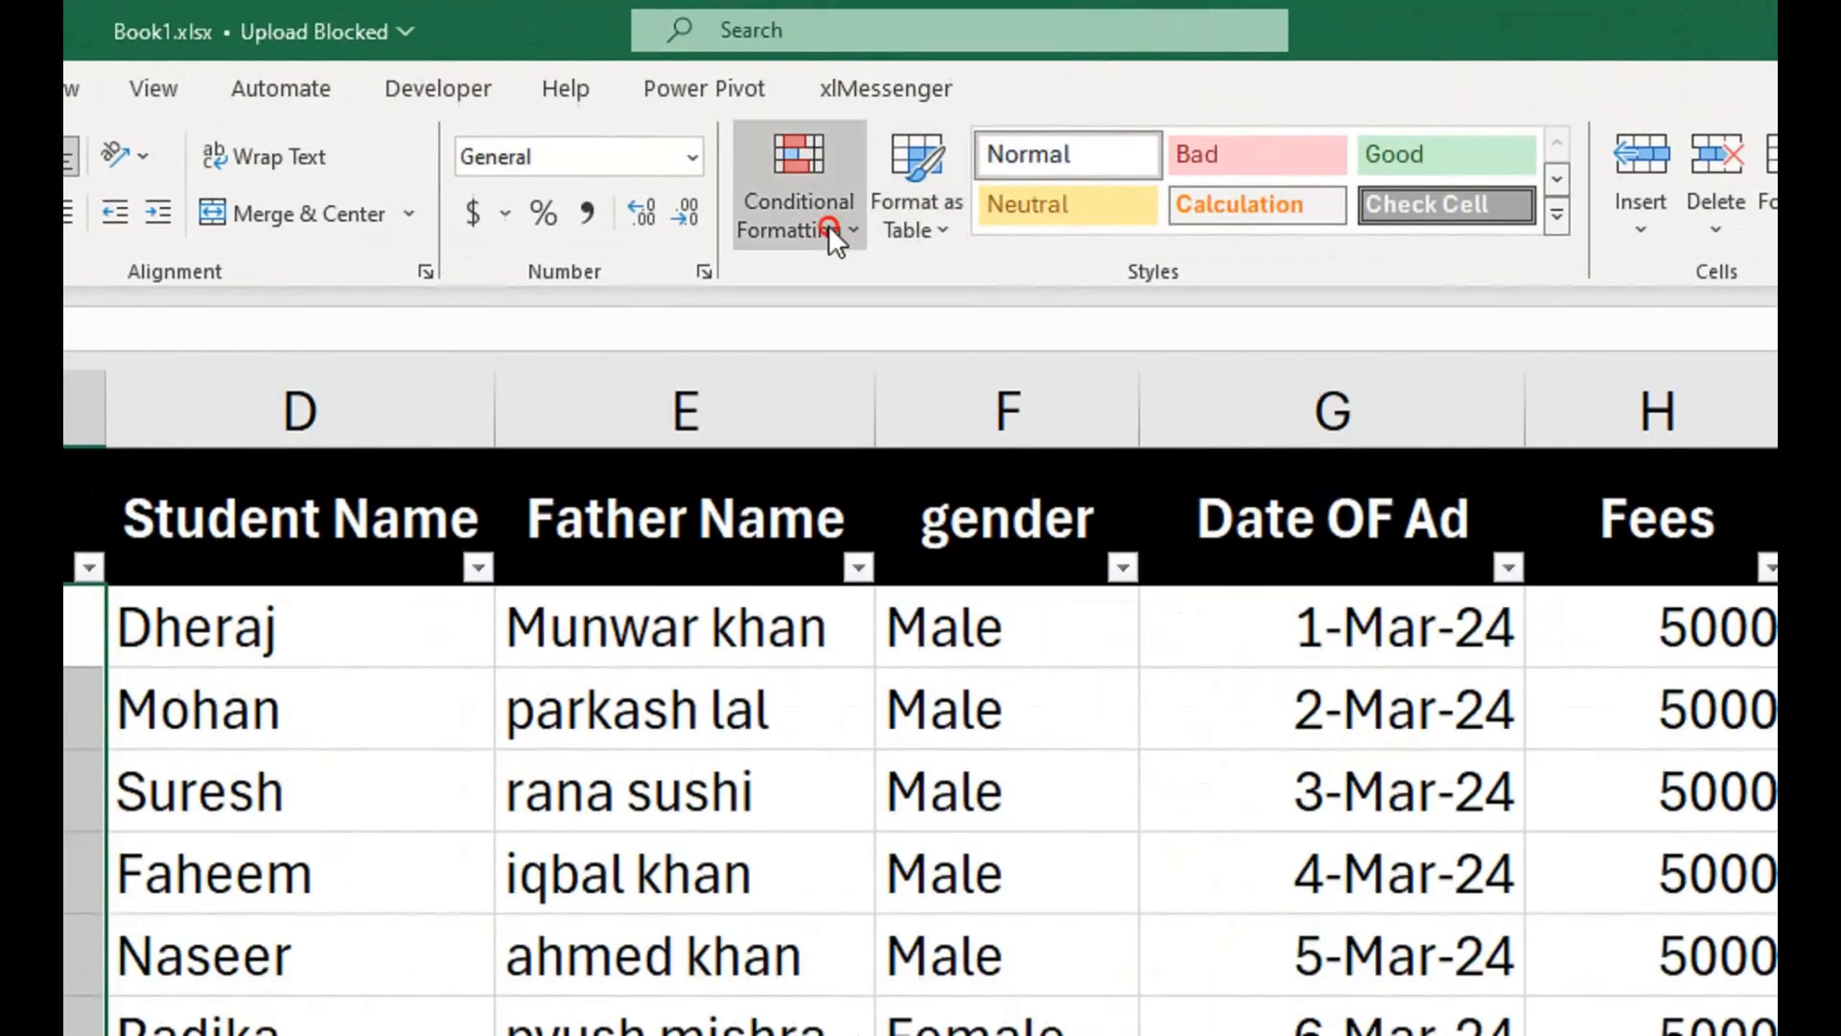
left_click(860, 112)
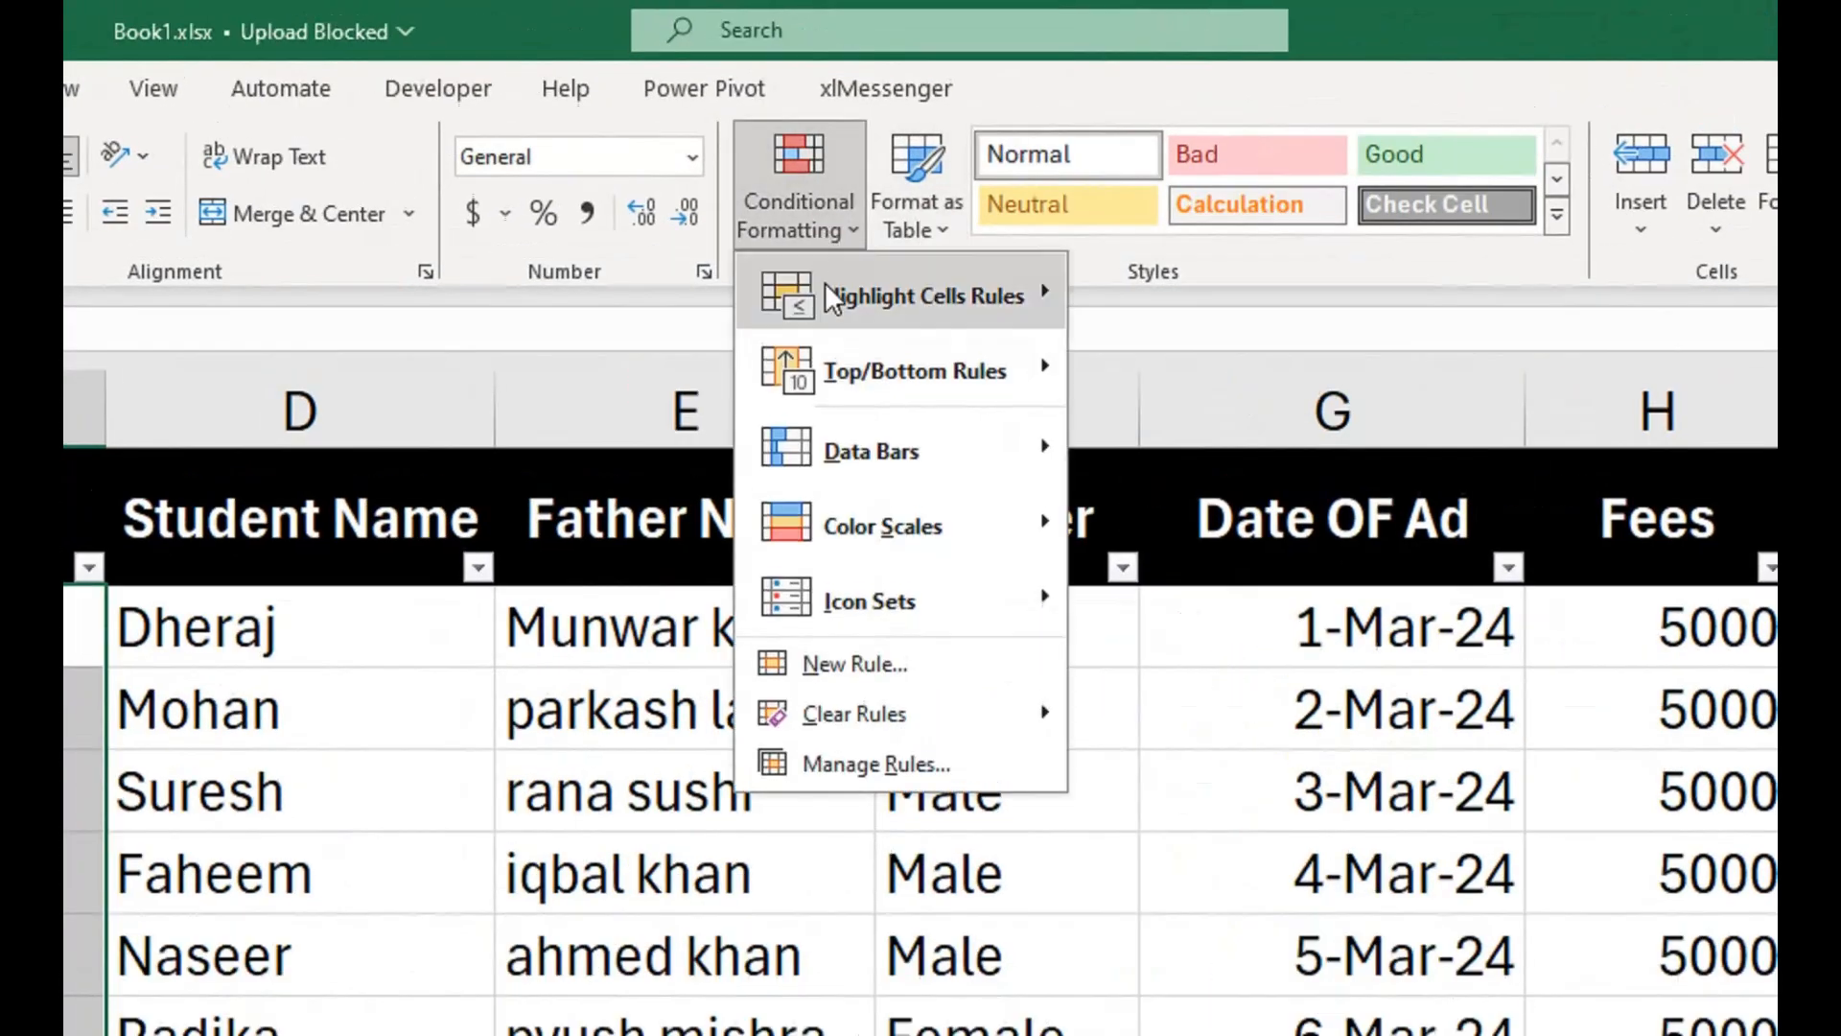
mouse_move(832, 299)
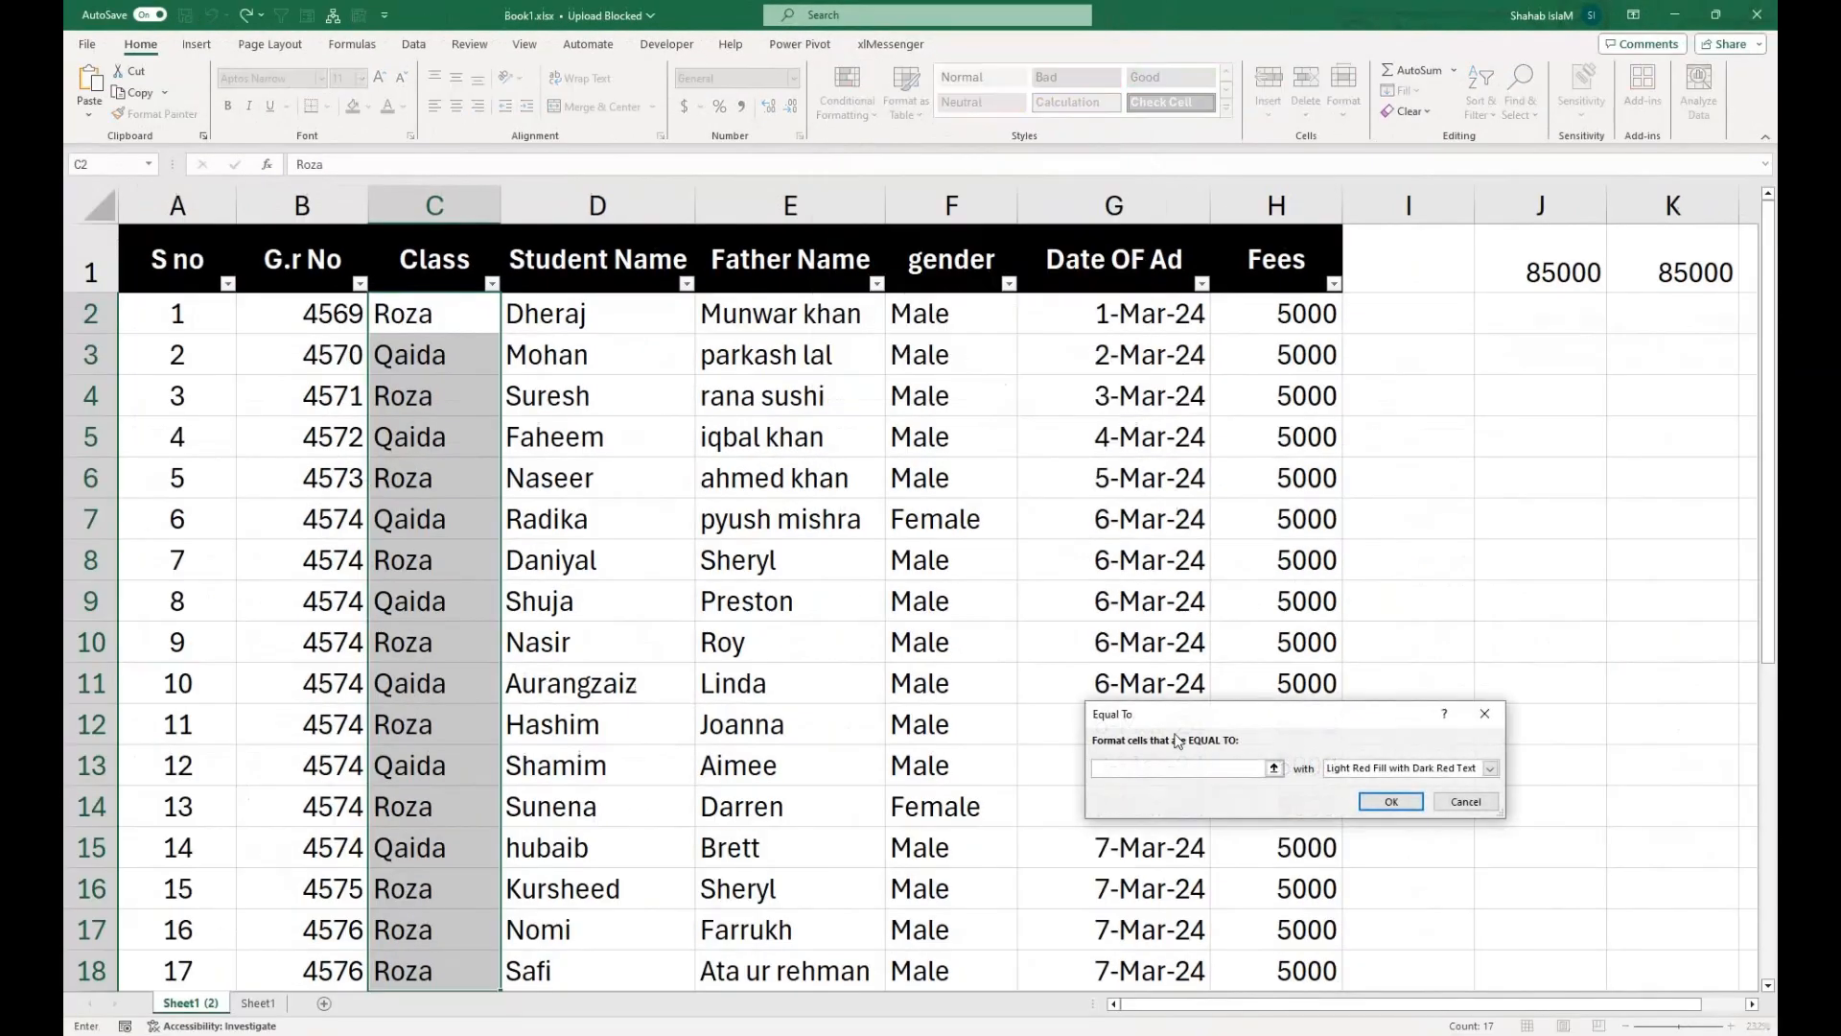
left_click_drag(1182, 726, 683, 384)
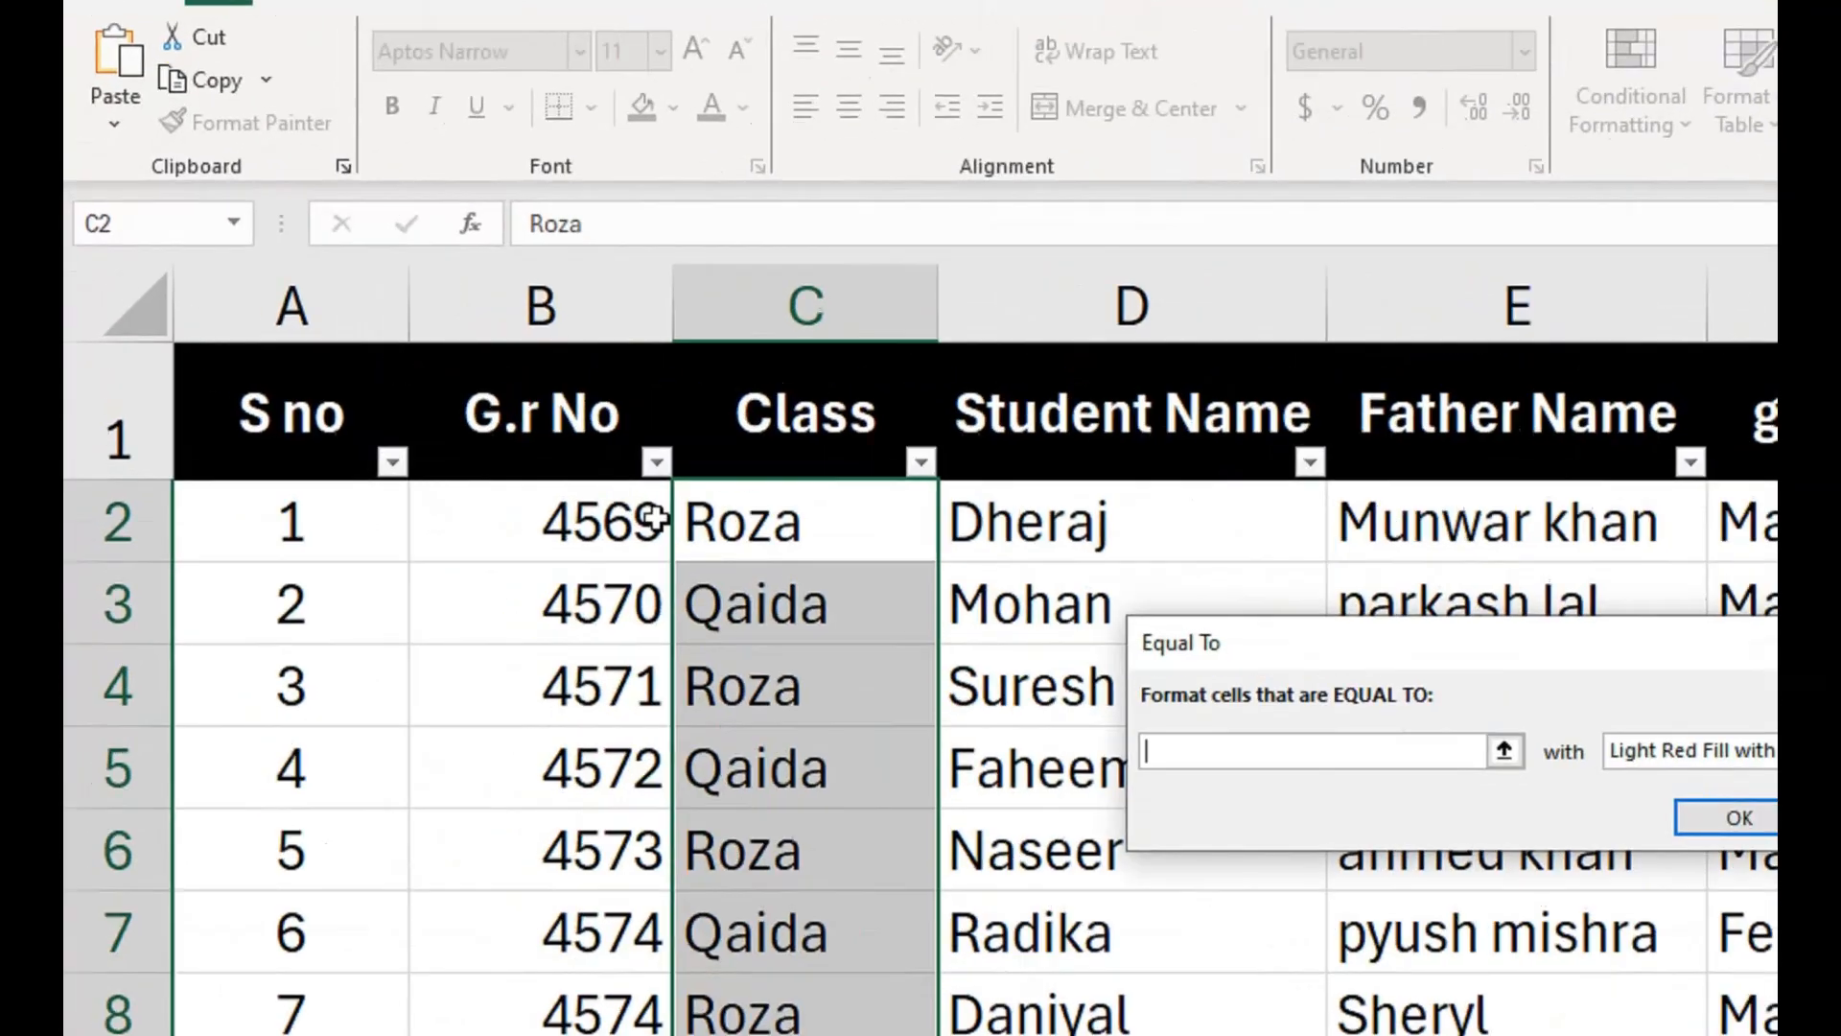
left_click(1144, 760)
type("Roza")
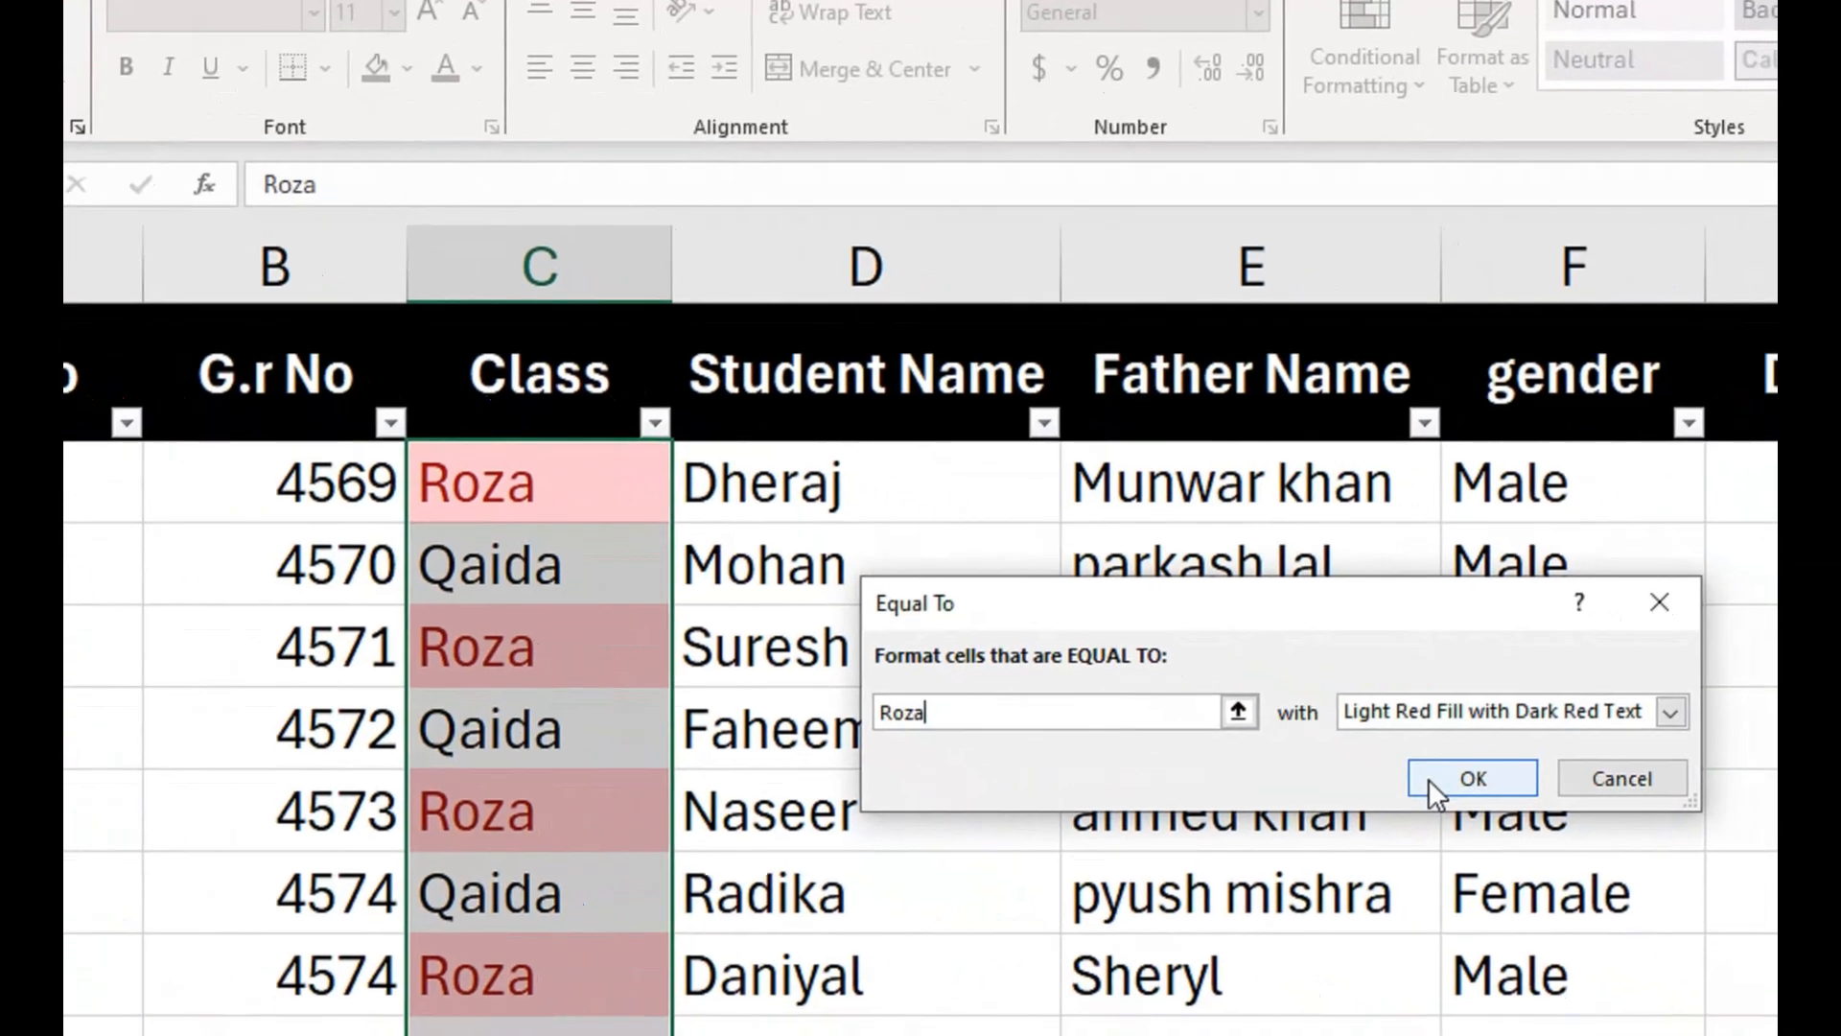
Apply Green Fill with Dark Green Text as the format of the Roza rule.
left_click(1423, 726)
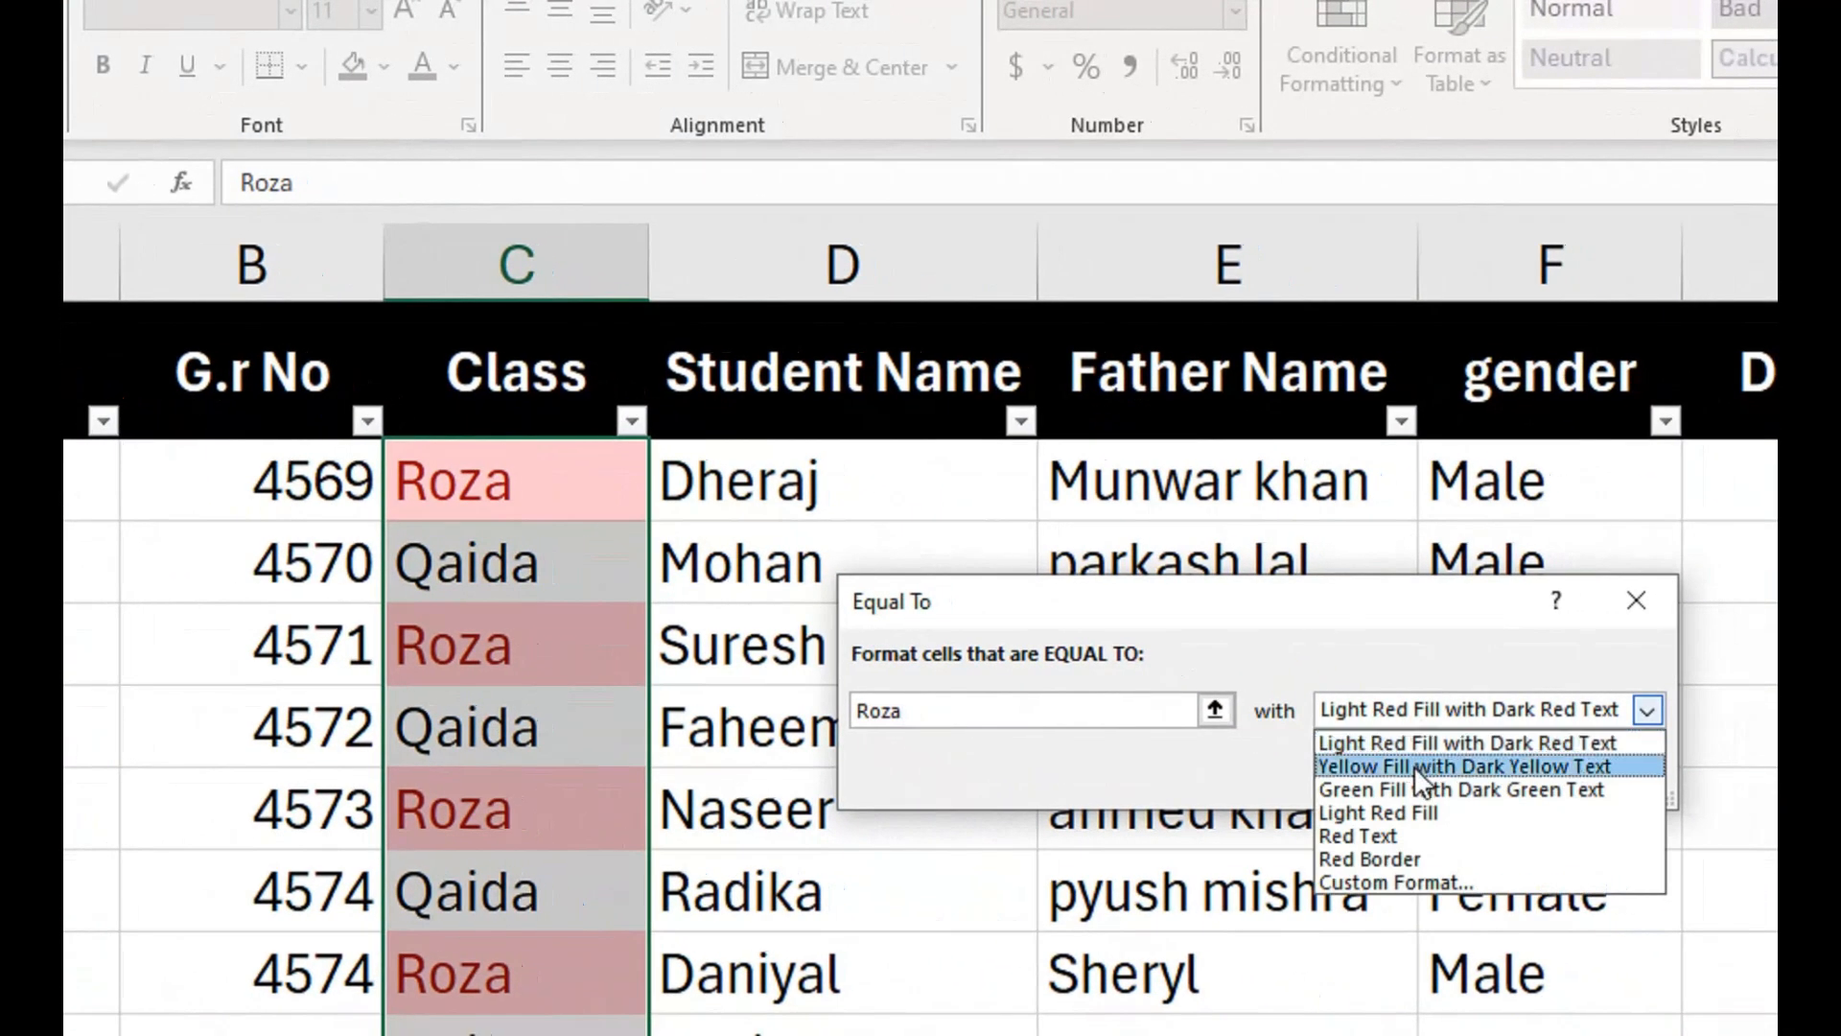
left_click(1413, 765)
left_click(1406, 716)
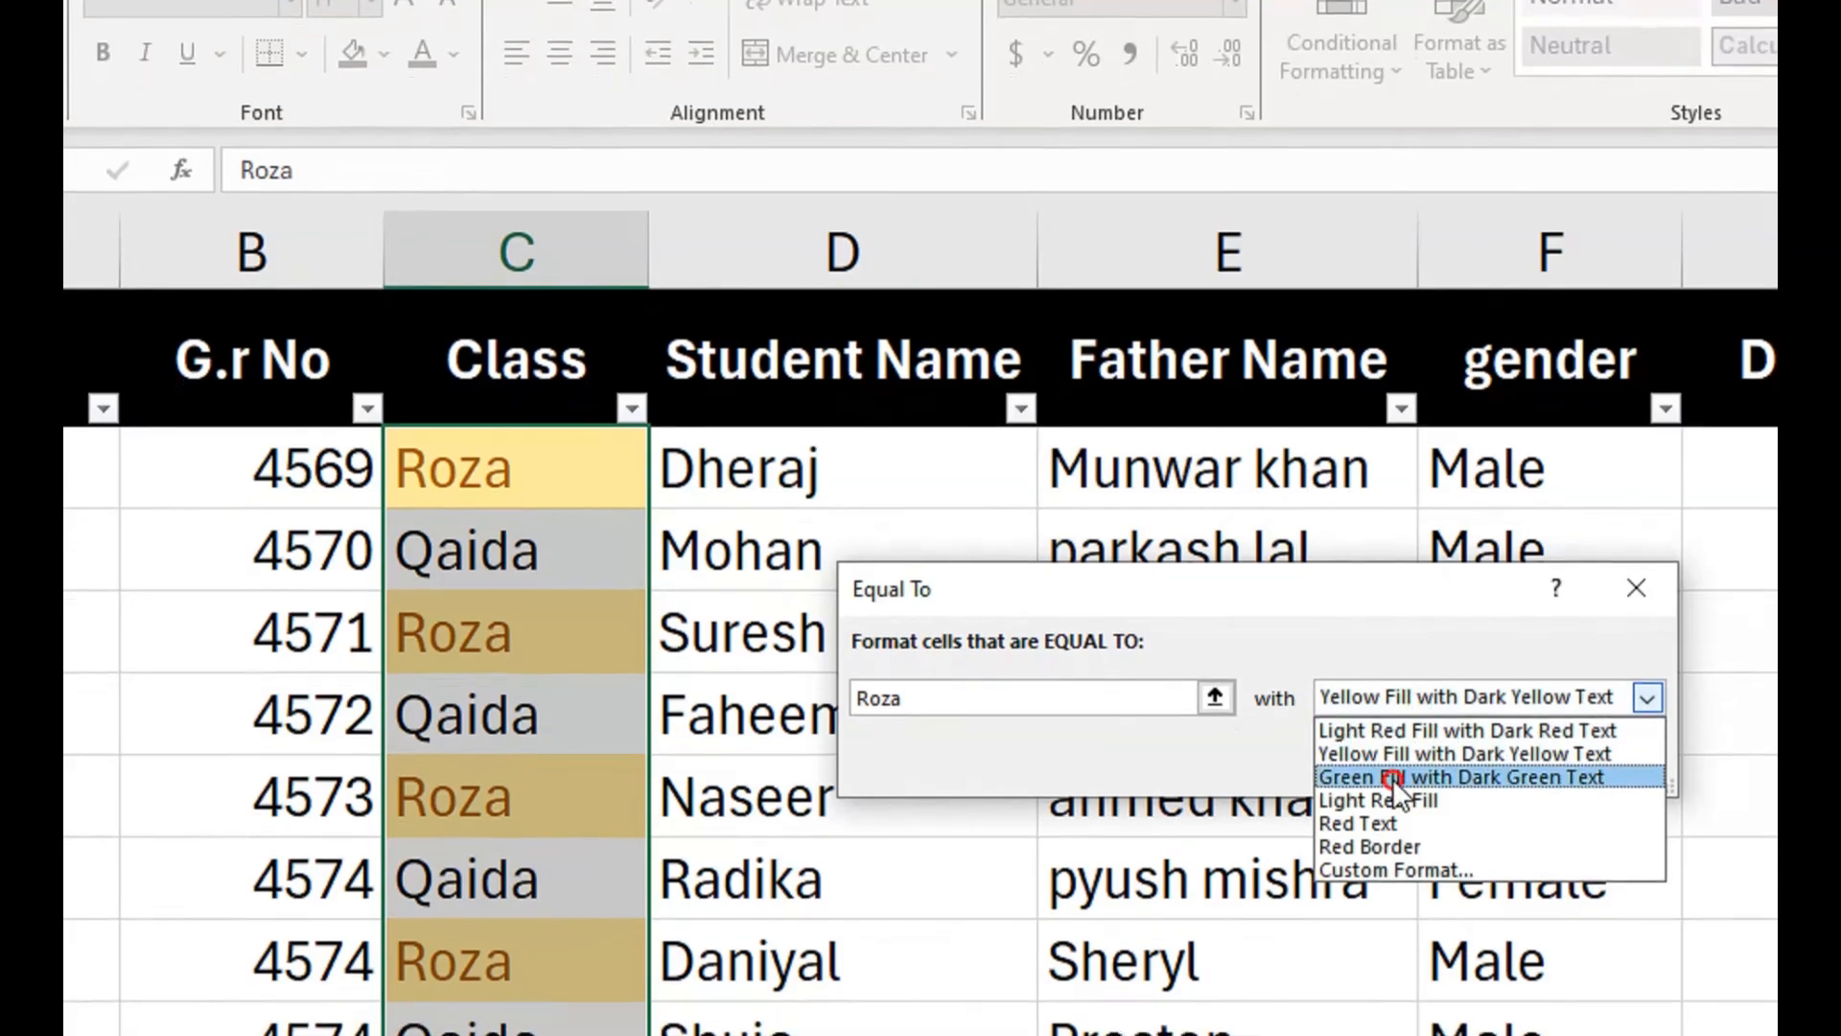
left_click(1393, 782)
left_click(1447, 764)
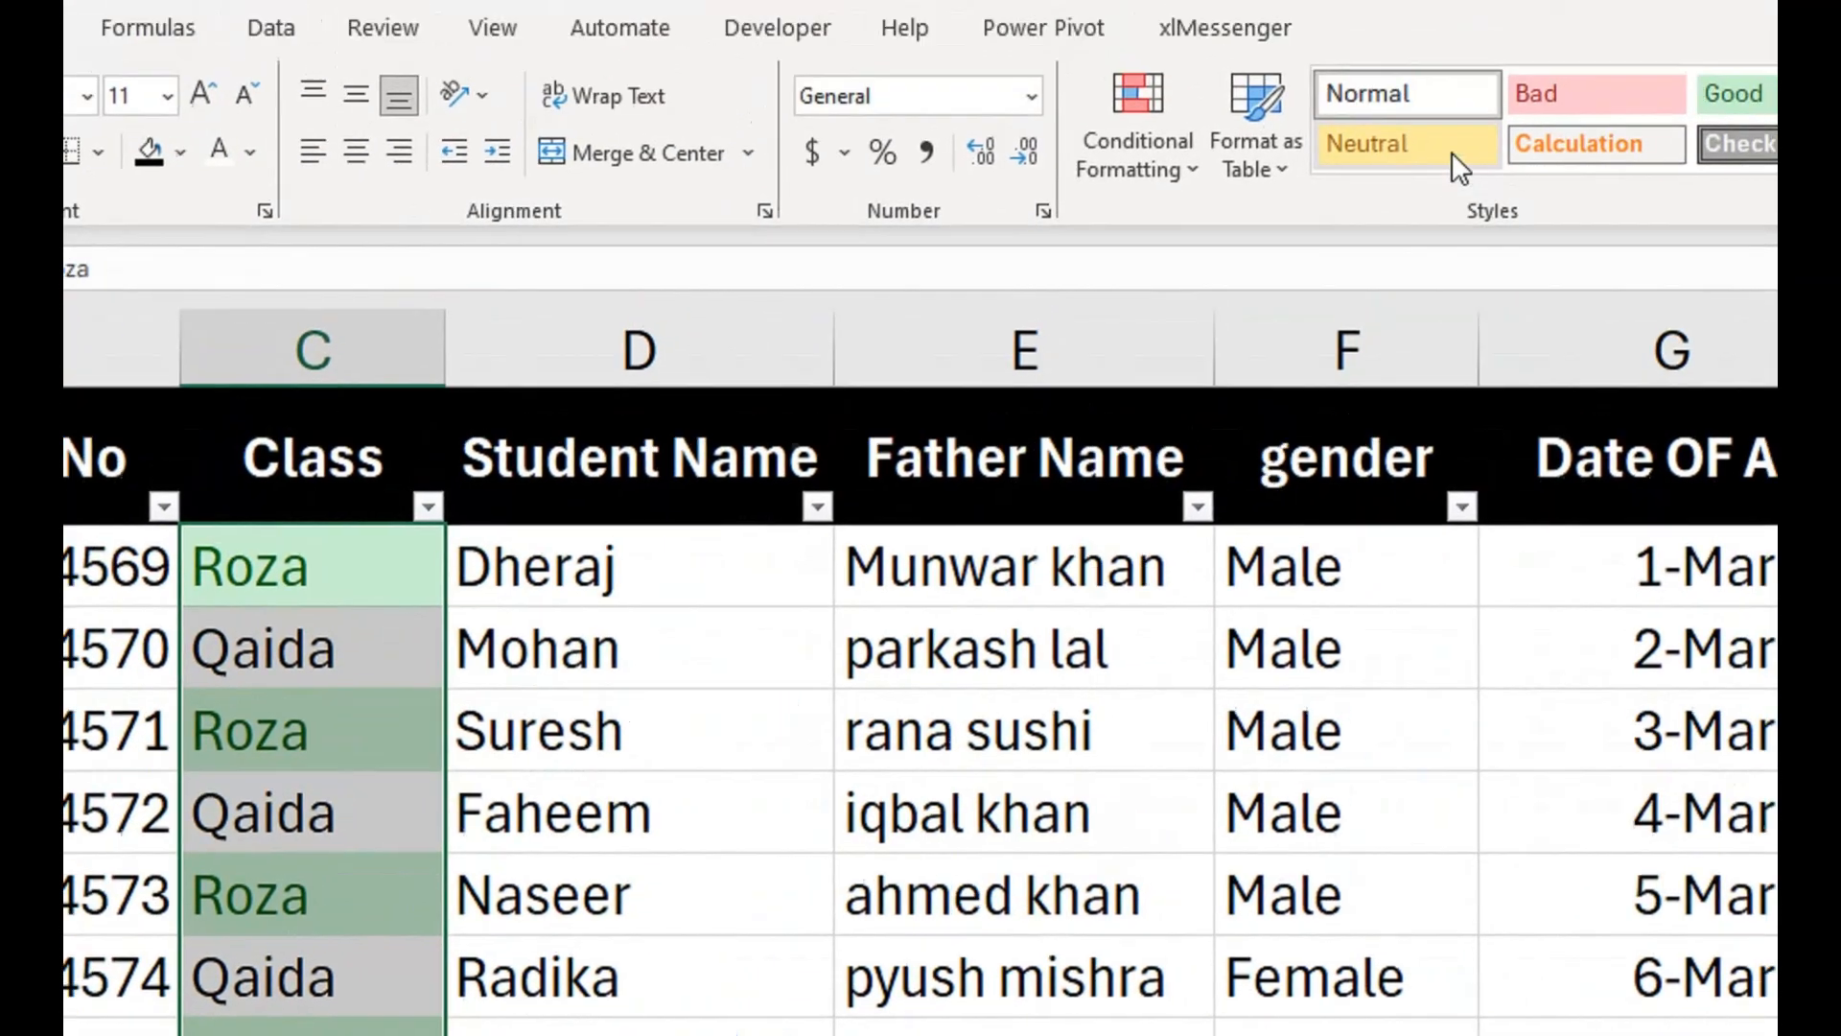
Add an Equal To conditional formatting rule to C2:C18 that shows Qaida in Light Red Fill with Dark Red Text.
left_click(1286, 53)
mouse_move(1525, 192)
left_click(1424, 544)
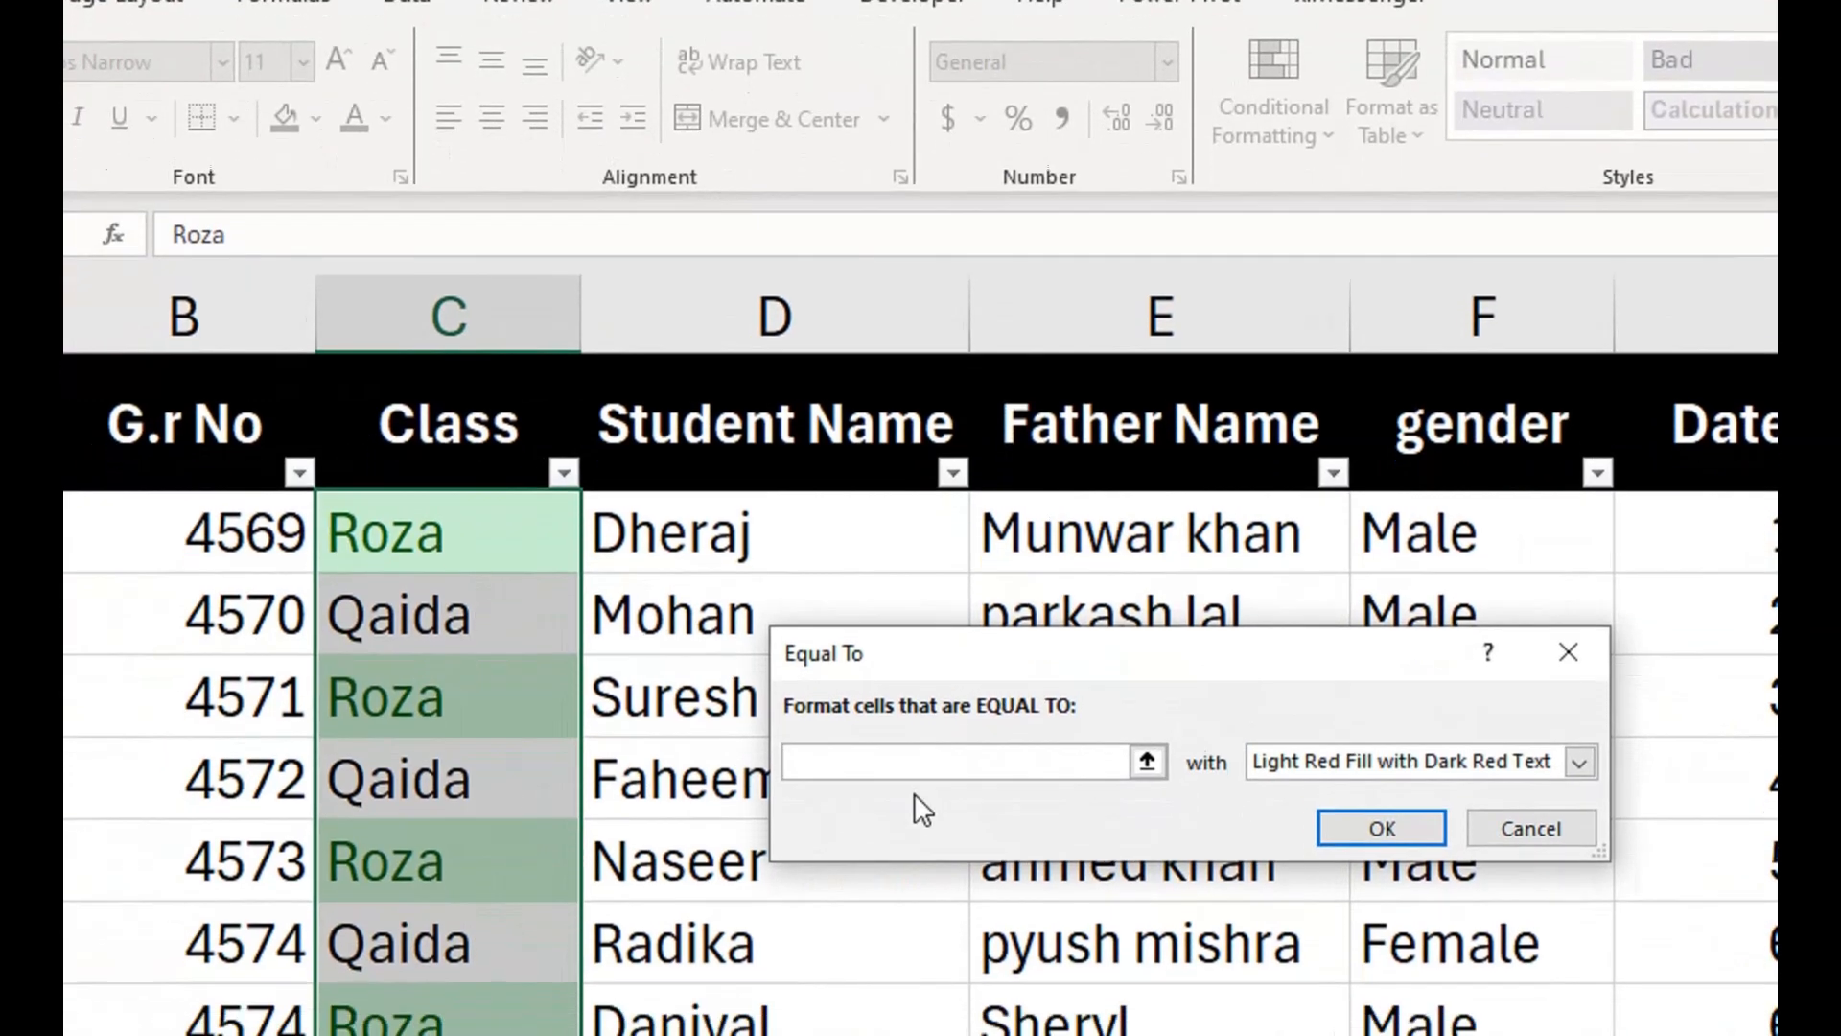
left_click(919, 773)
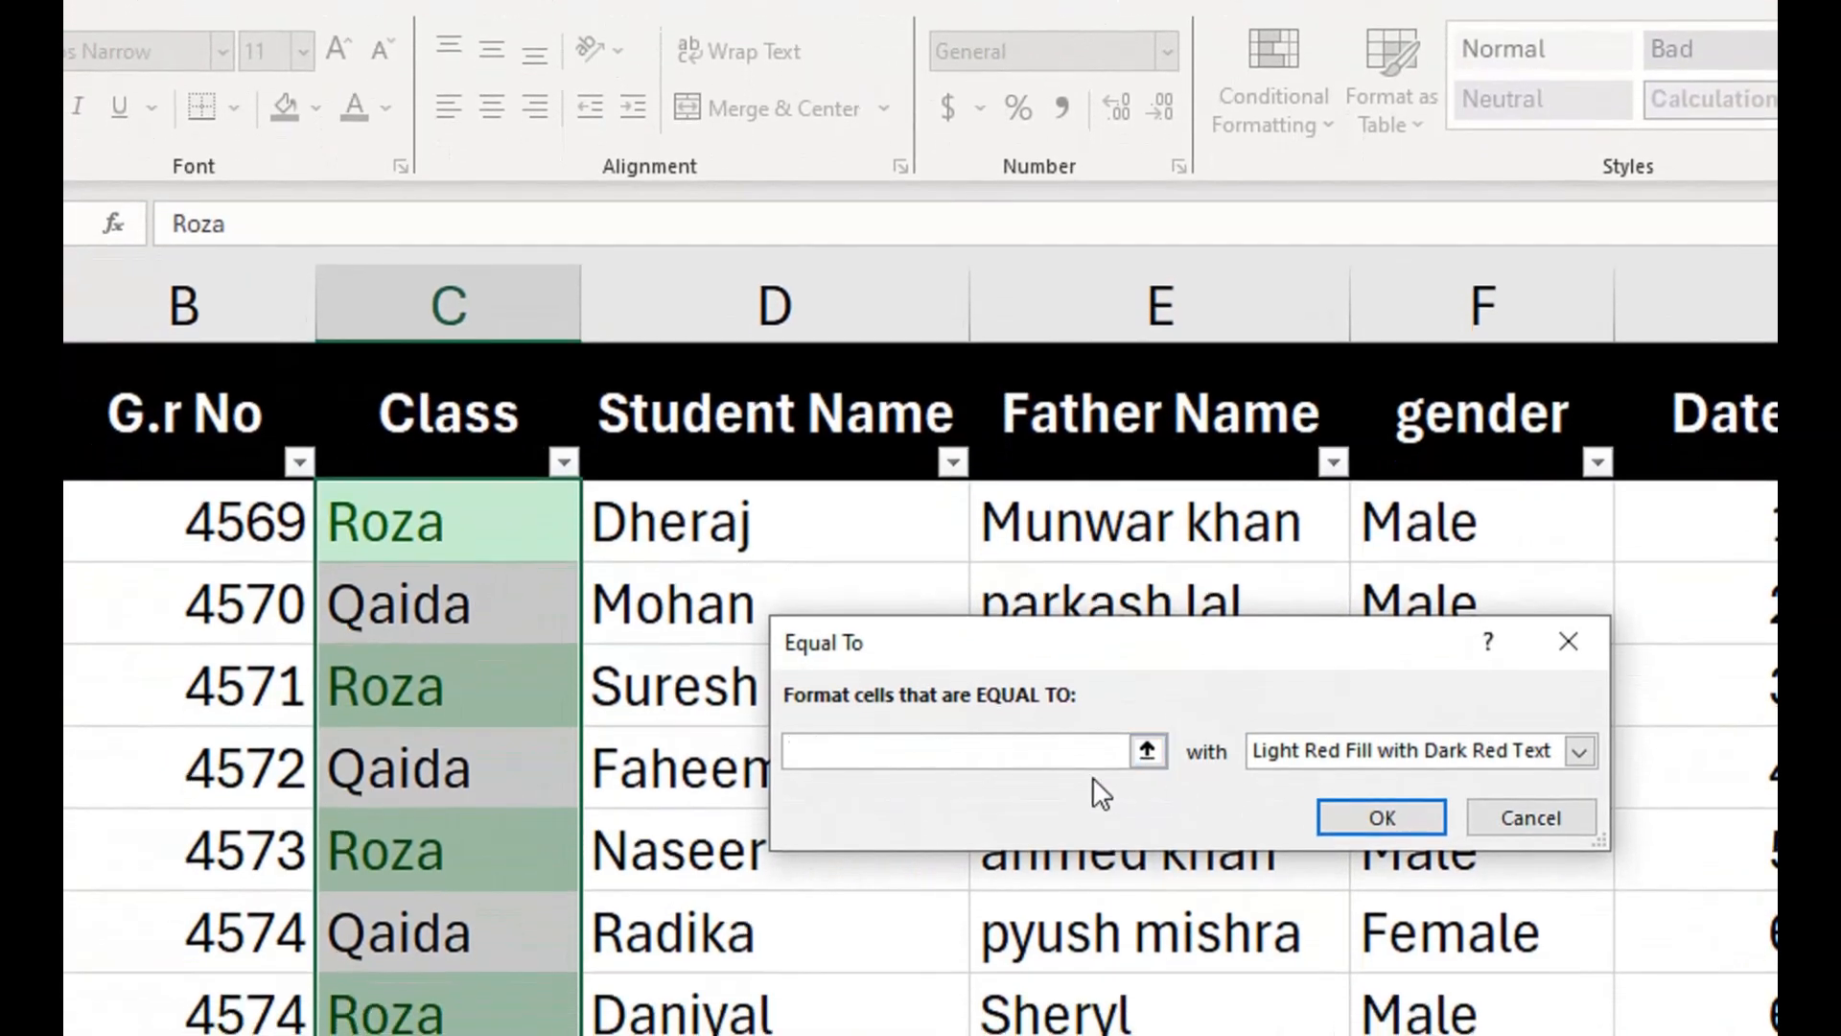
type("Qaida")
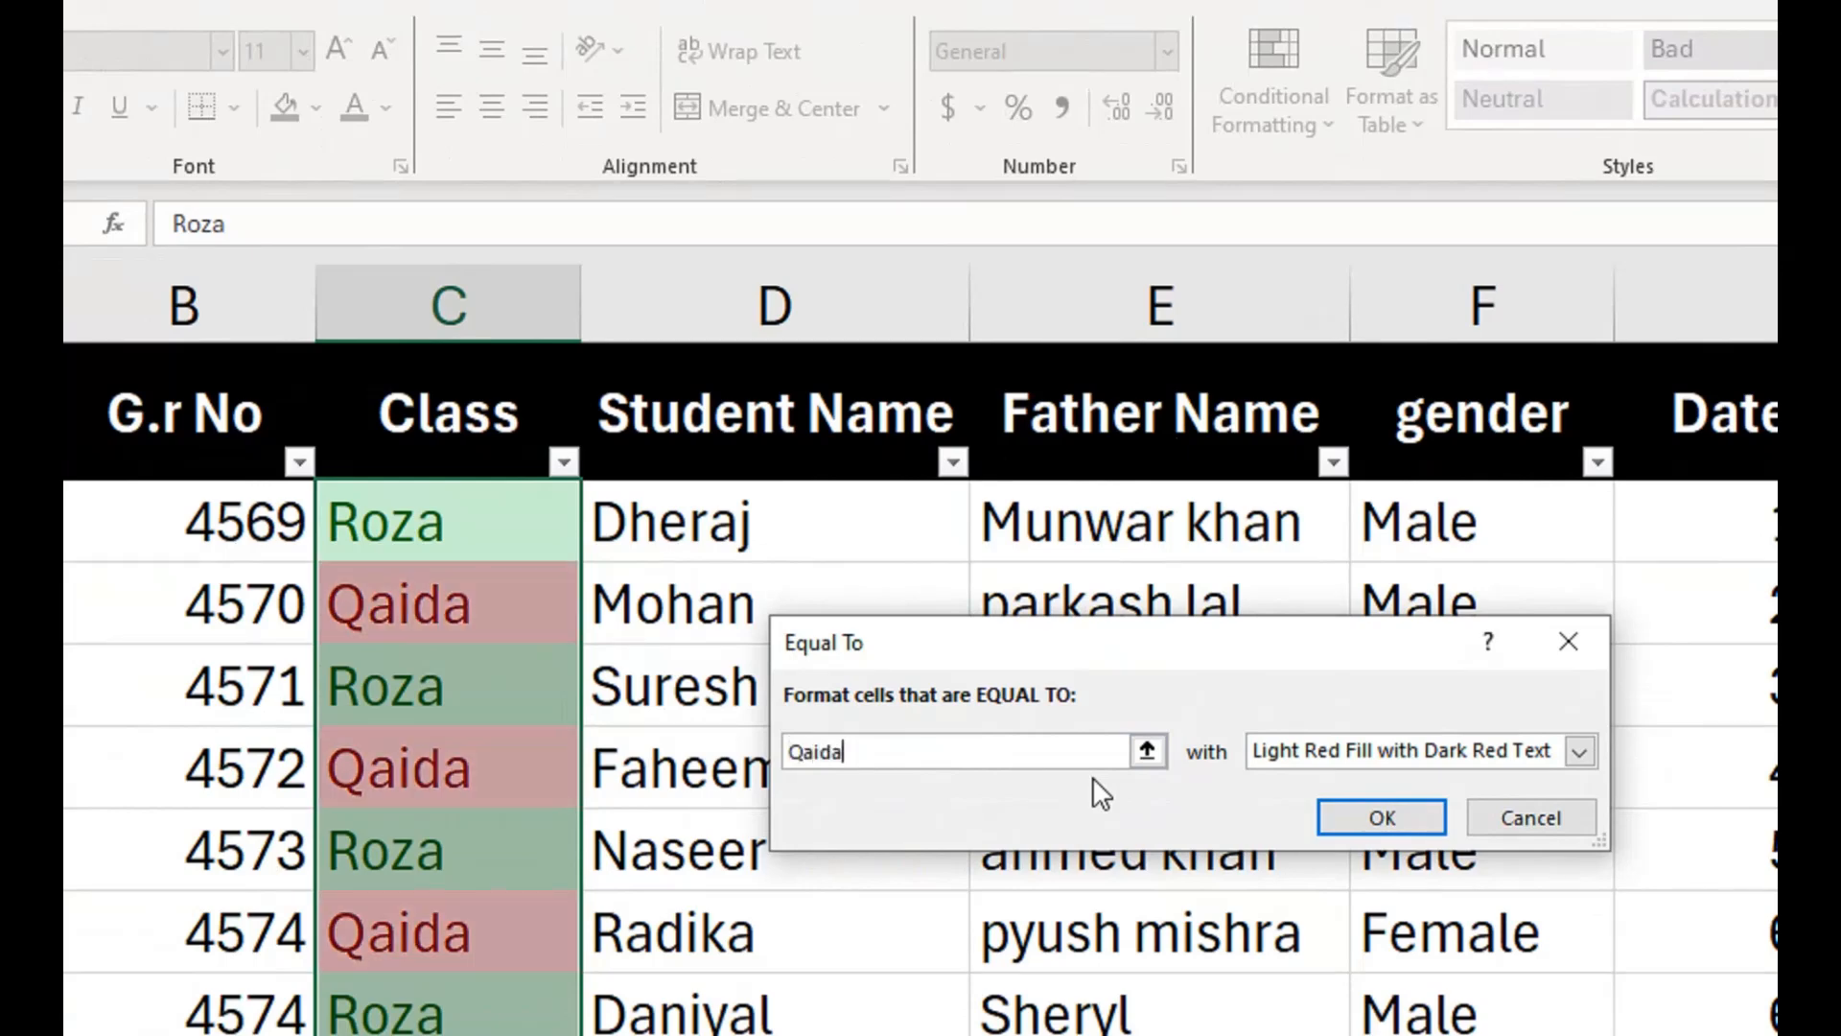
left_click(1290, 752)
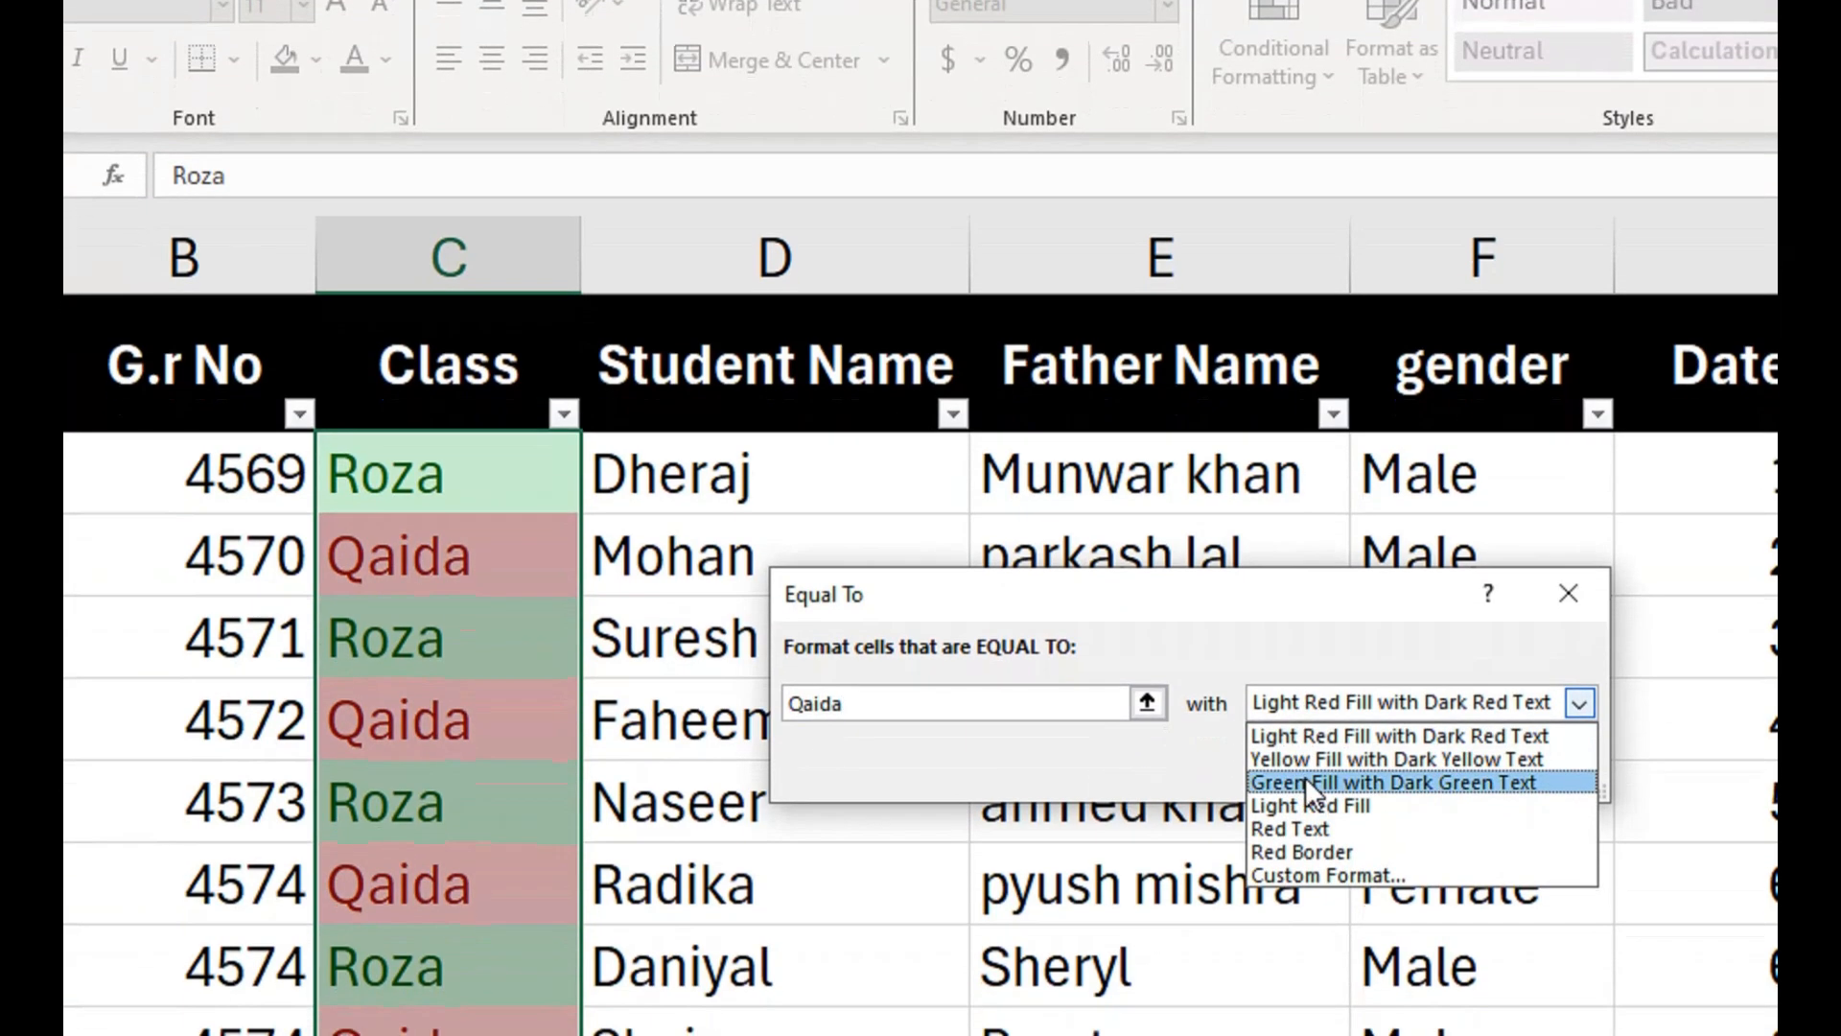
left_click(1312, 767)
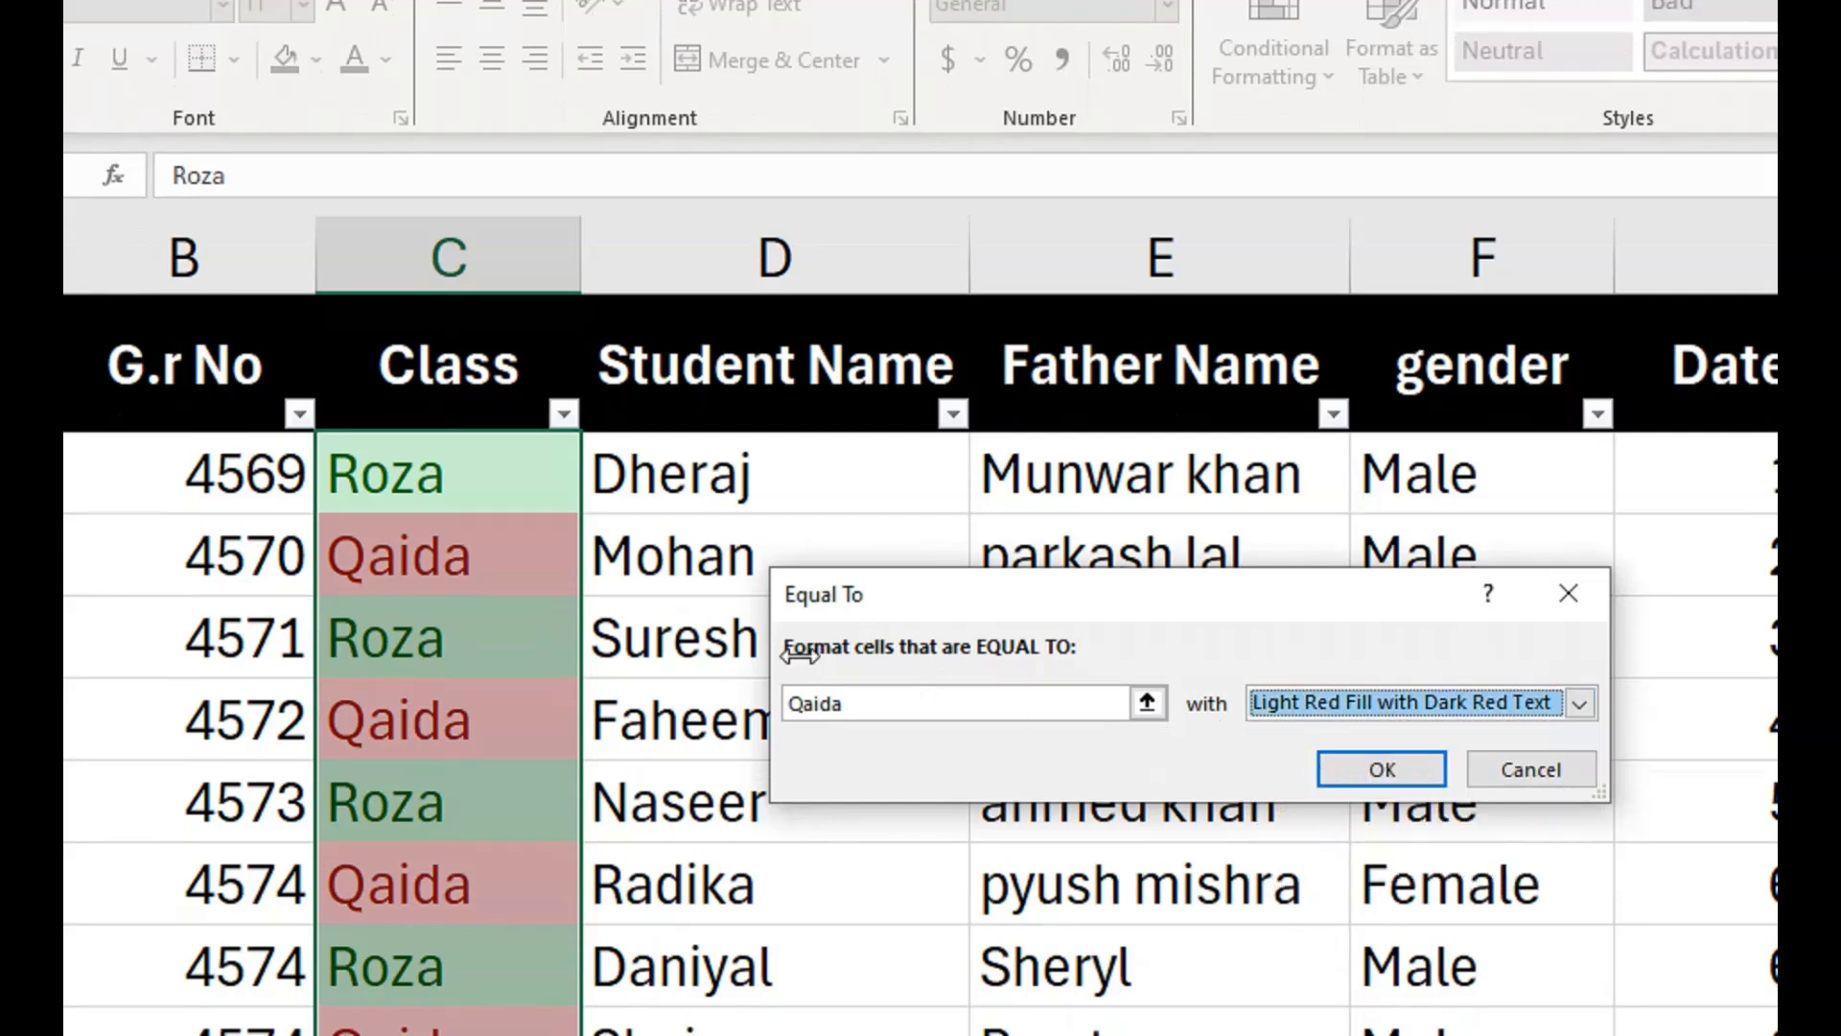
left_click(1386, 770)
Change the class entry in C2 to Qaida to test the conditional formatting rules.
left_click(486, 477)
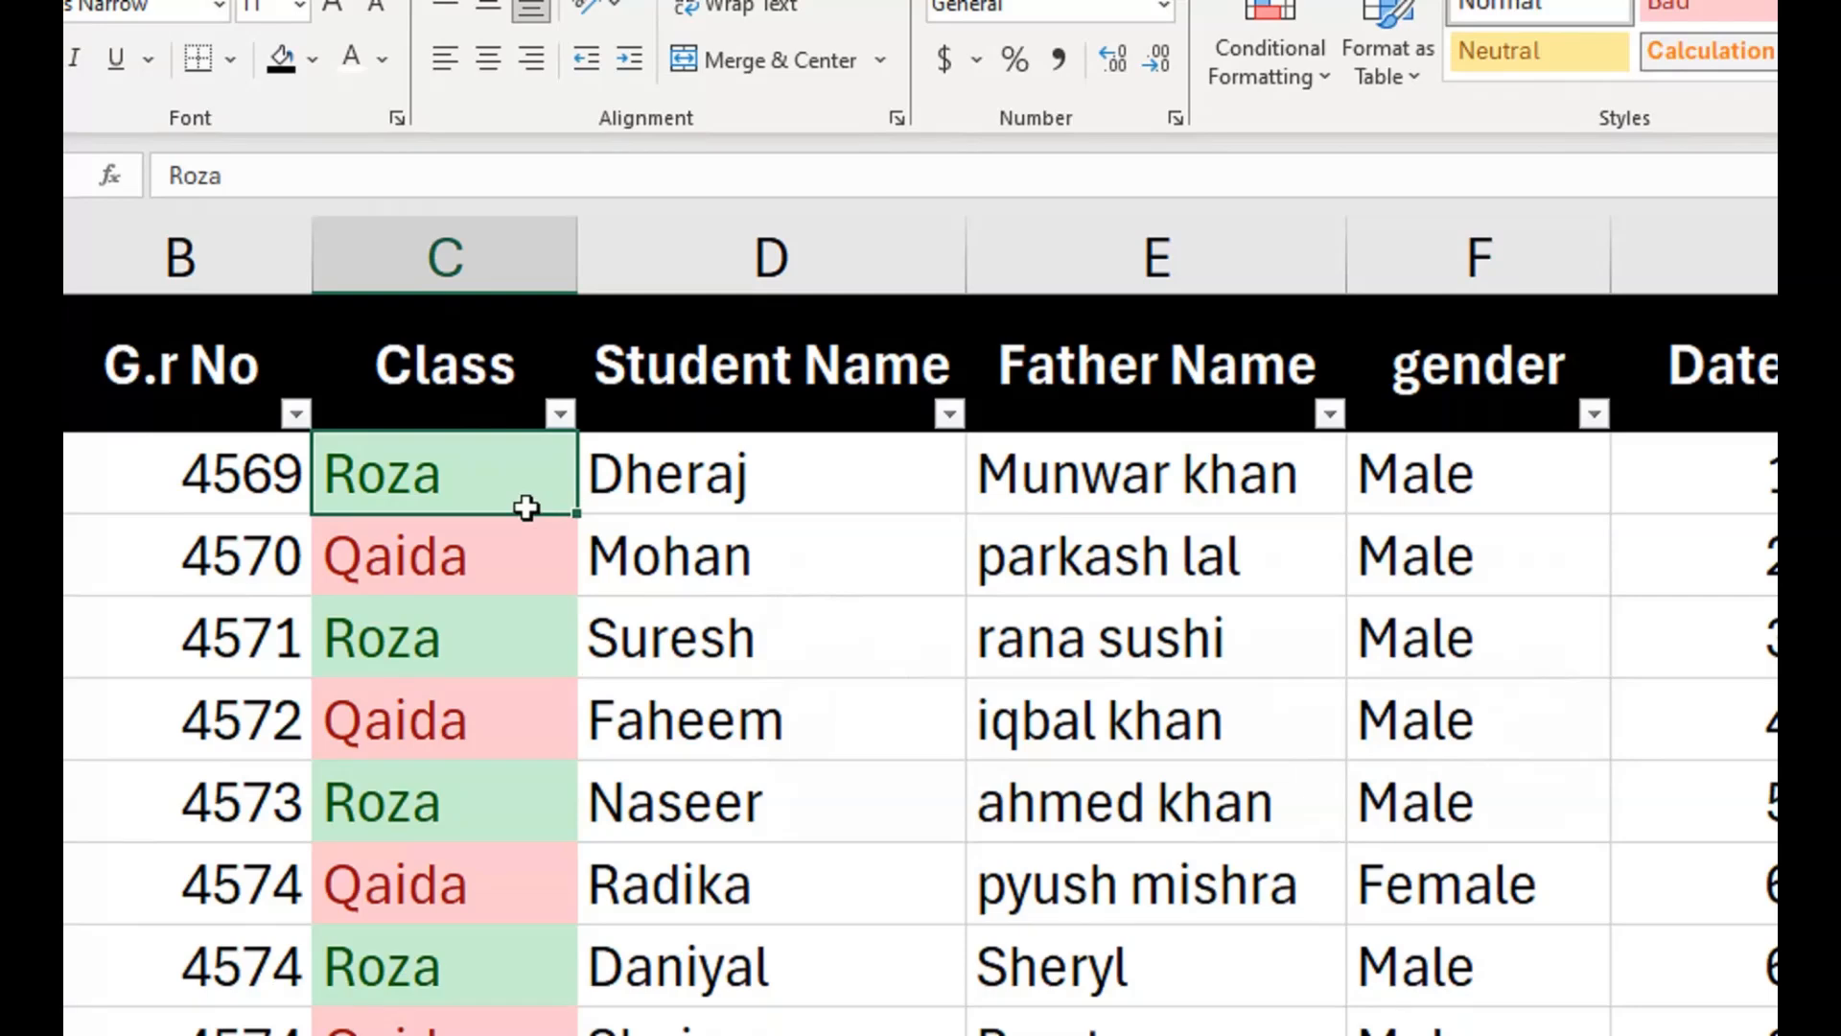
double_click(527, 507)
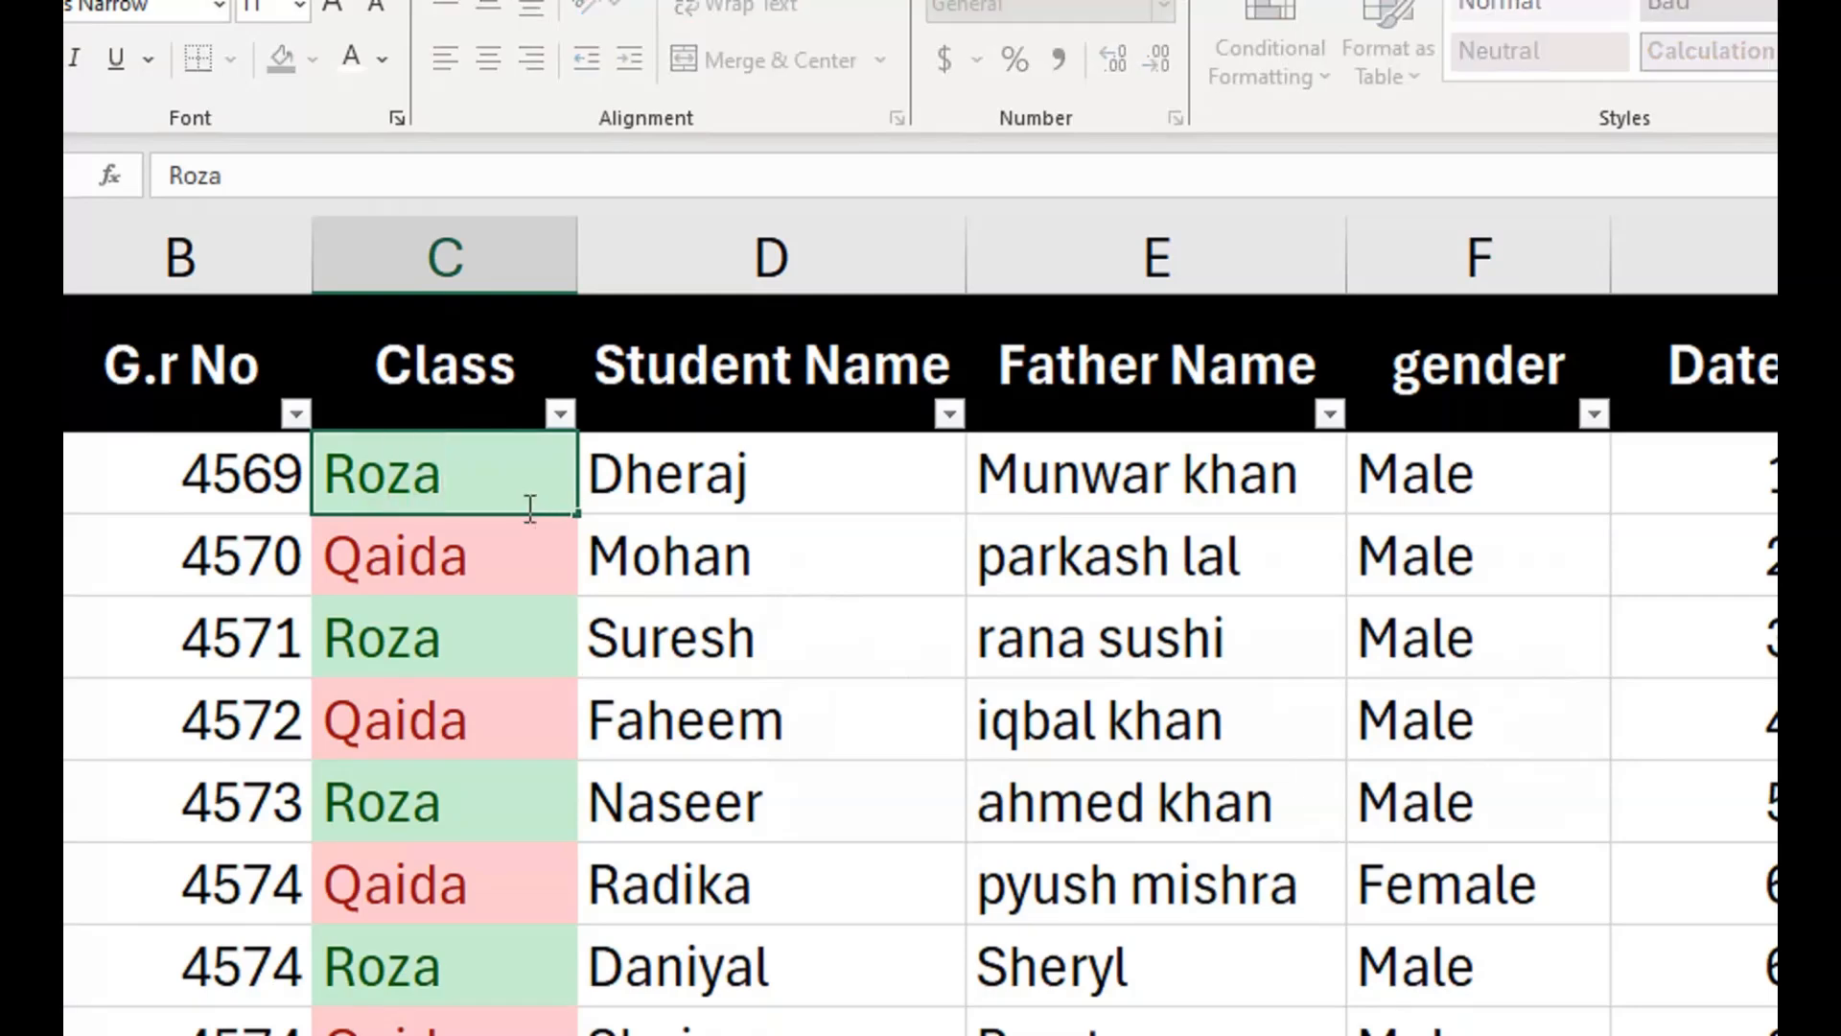
key("BackSpace")
key("BackSpace")
key("BackSpace")
key("BackSpace")
type("Qaida")
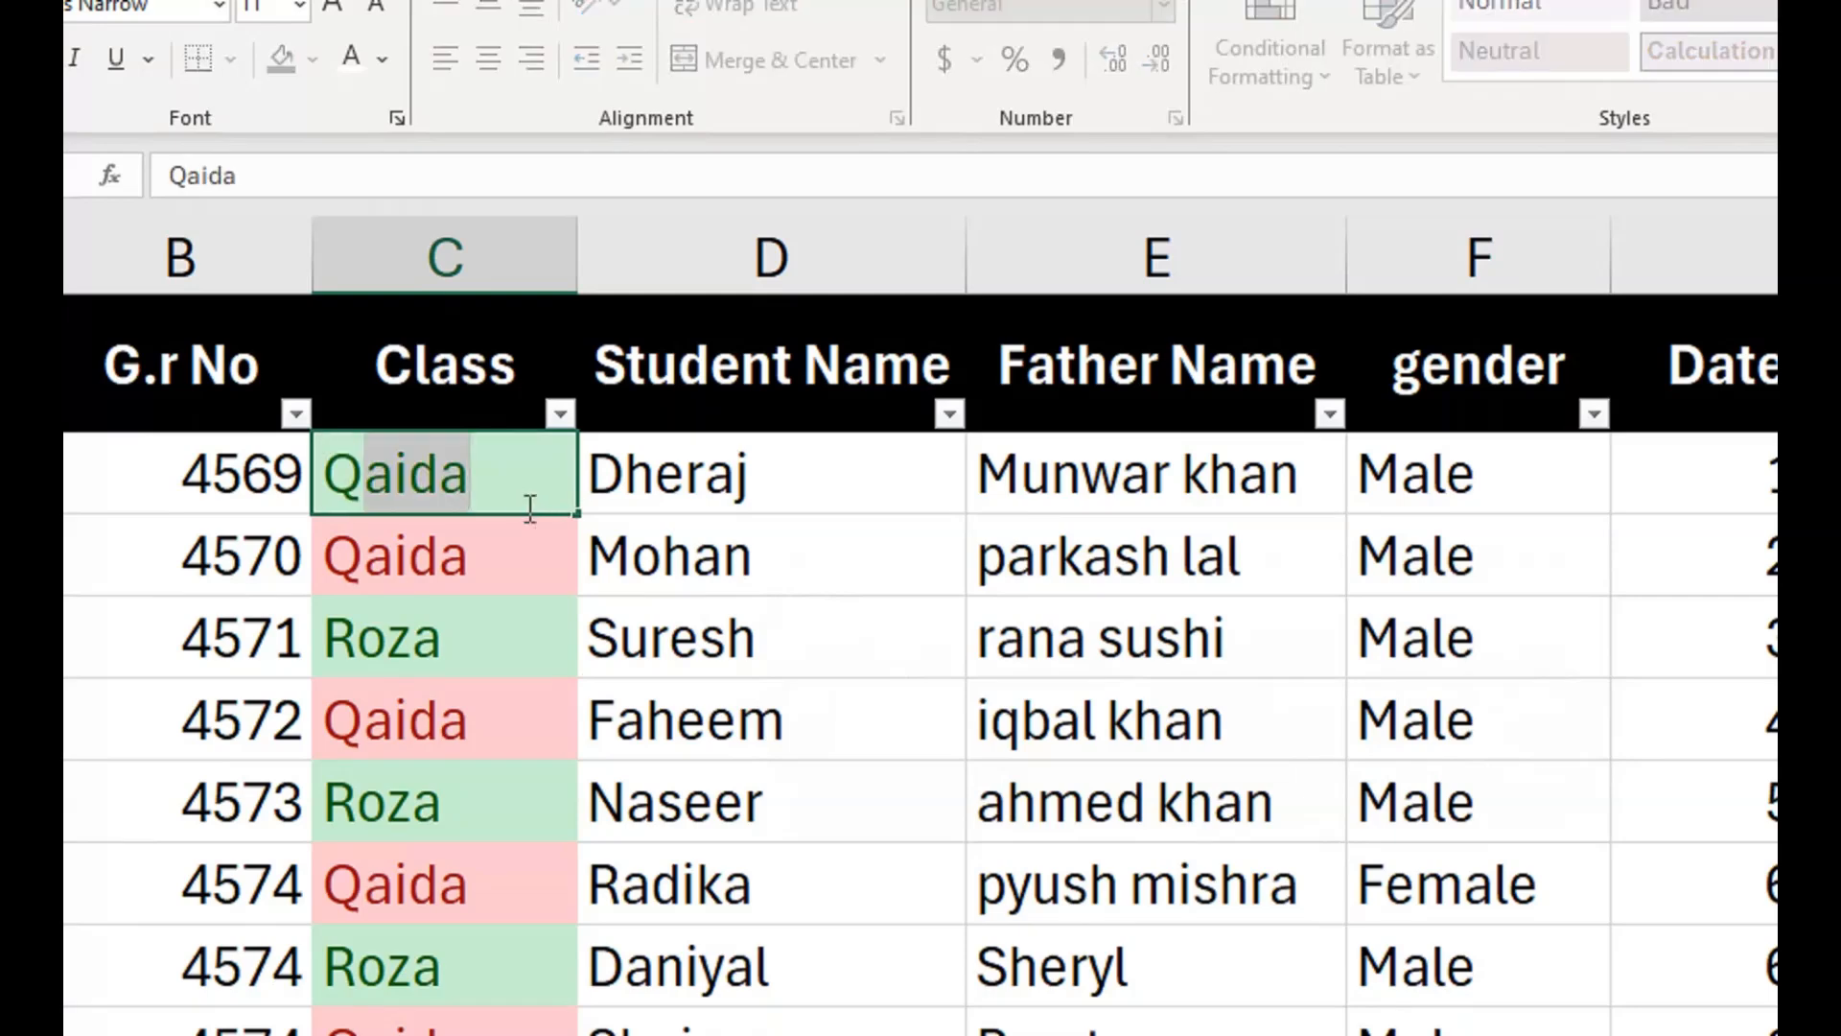
key("Return")
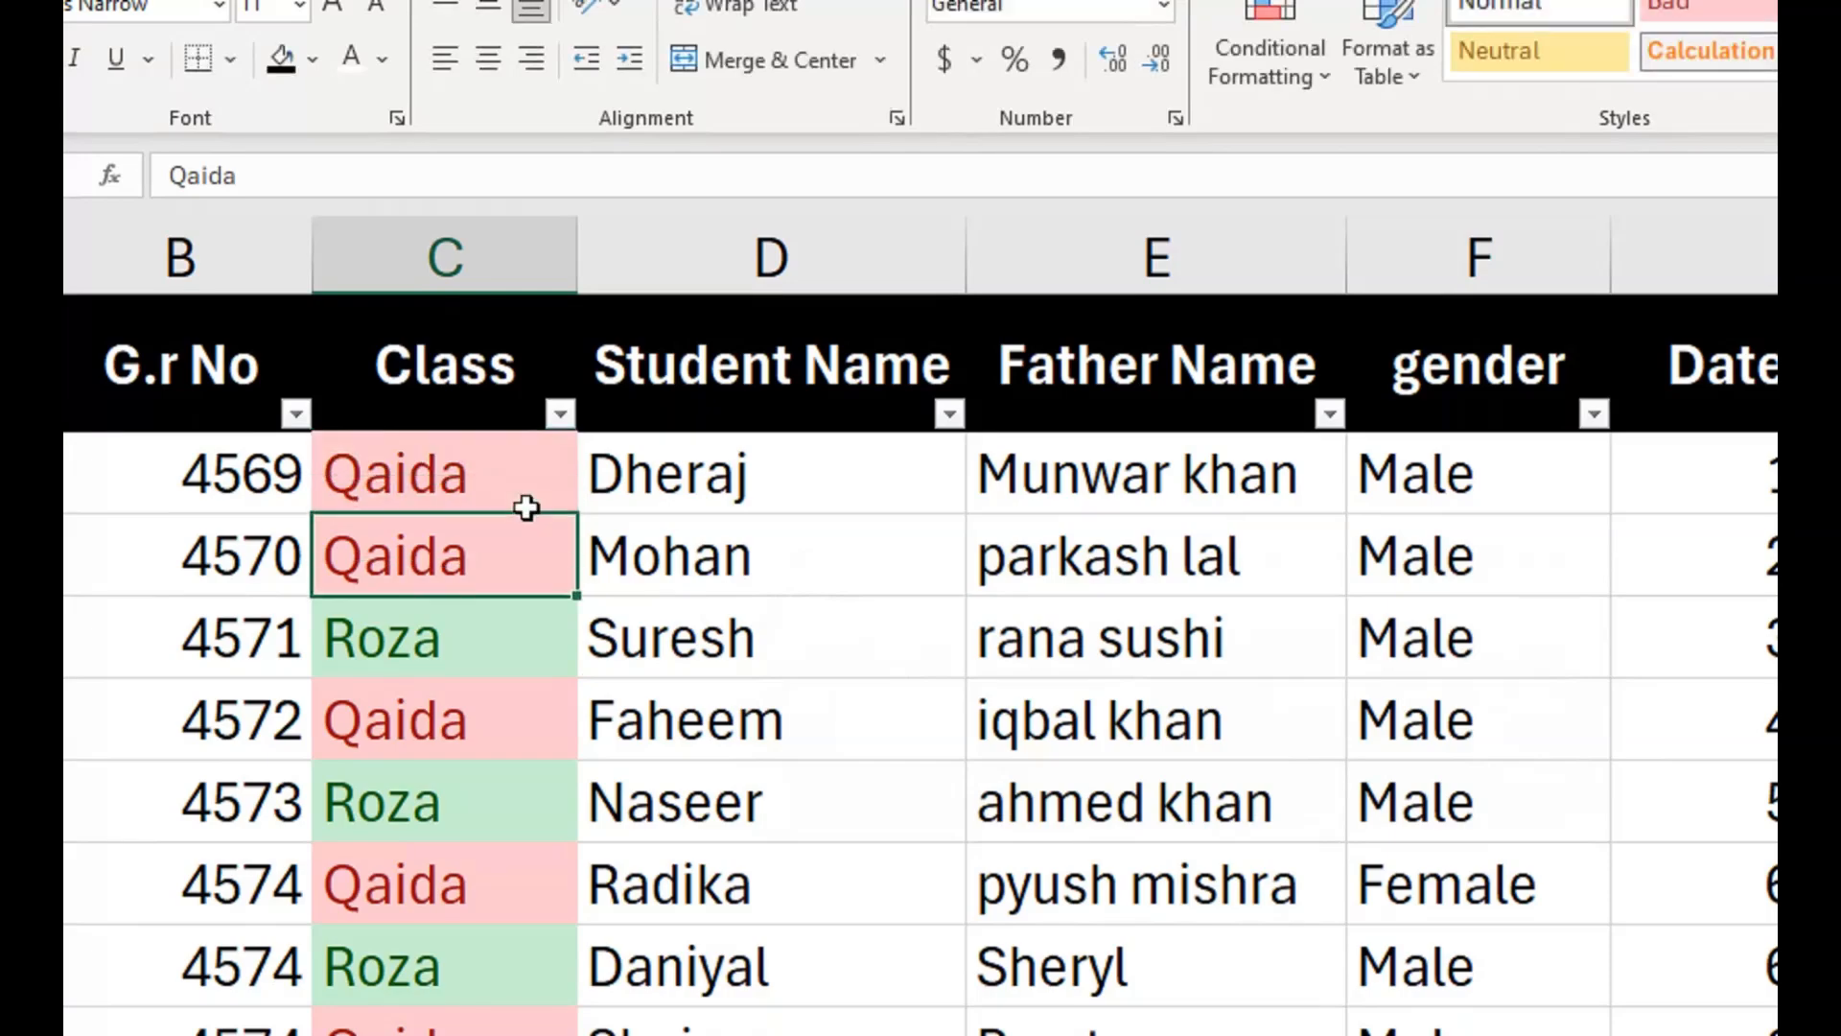
left_click(526, 498)
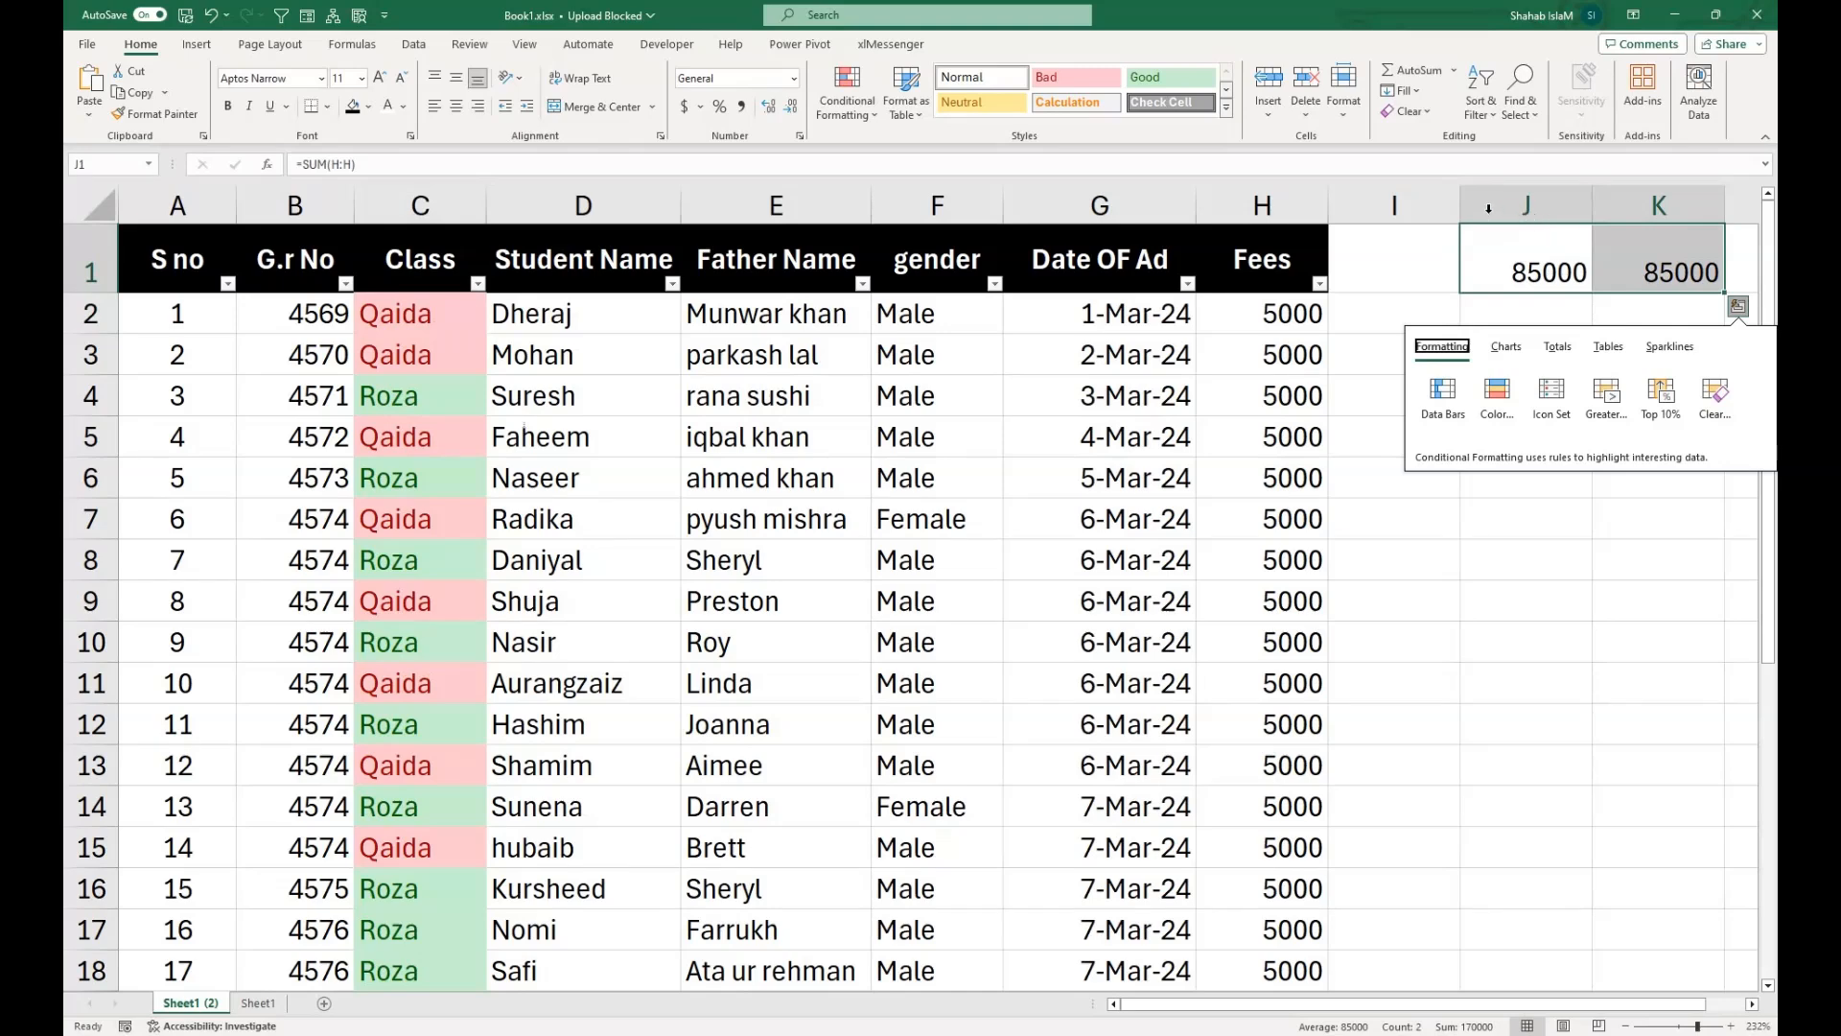
Insert a new column I after the Fees column and enter Phone as its header in I1.
right_click(1393, 206)
left_click(1424, 386)
left_click(1398, 274)
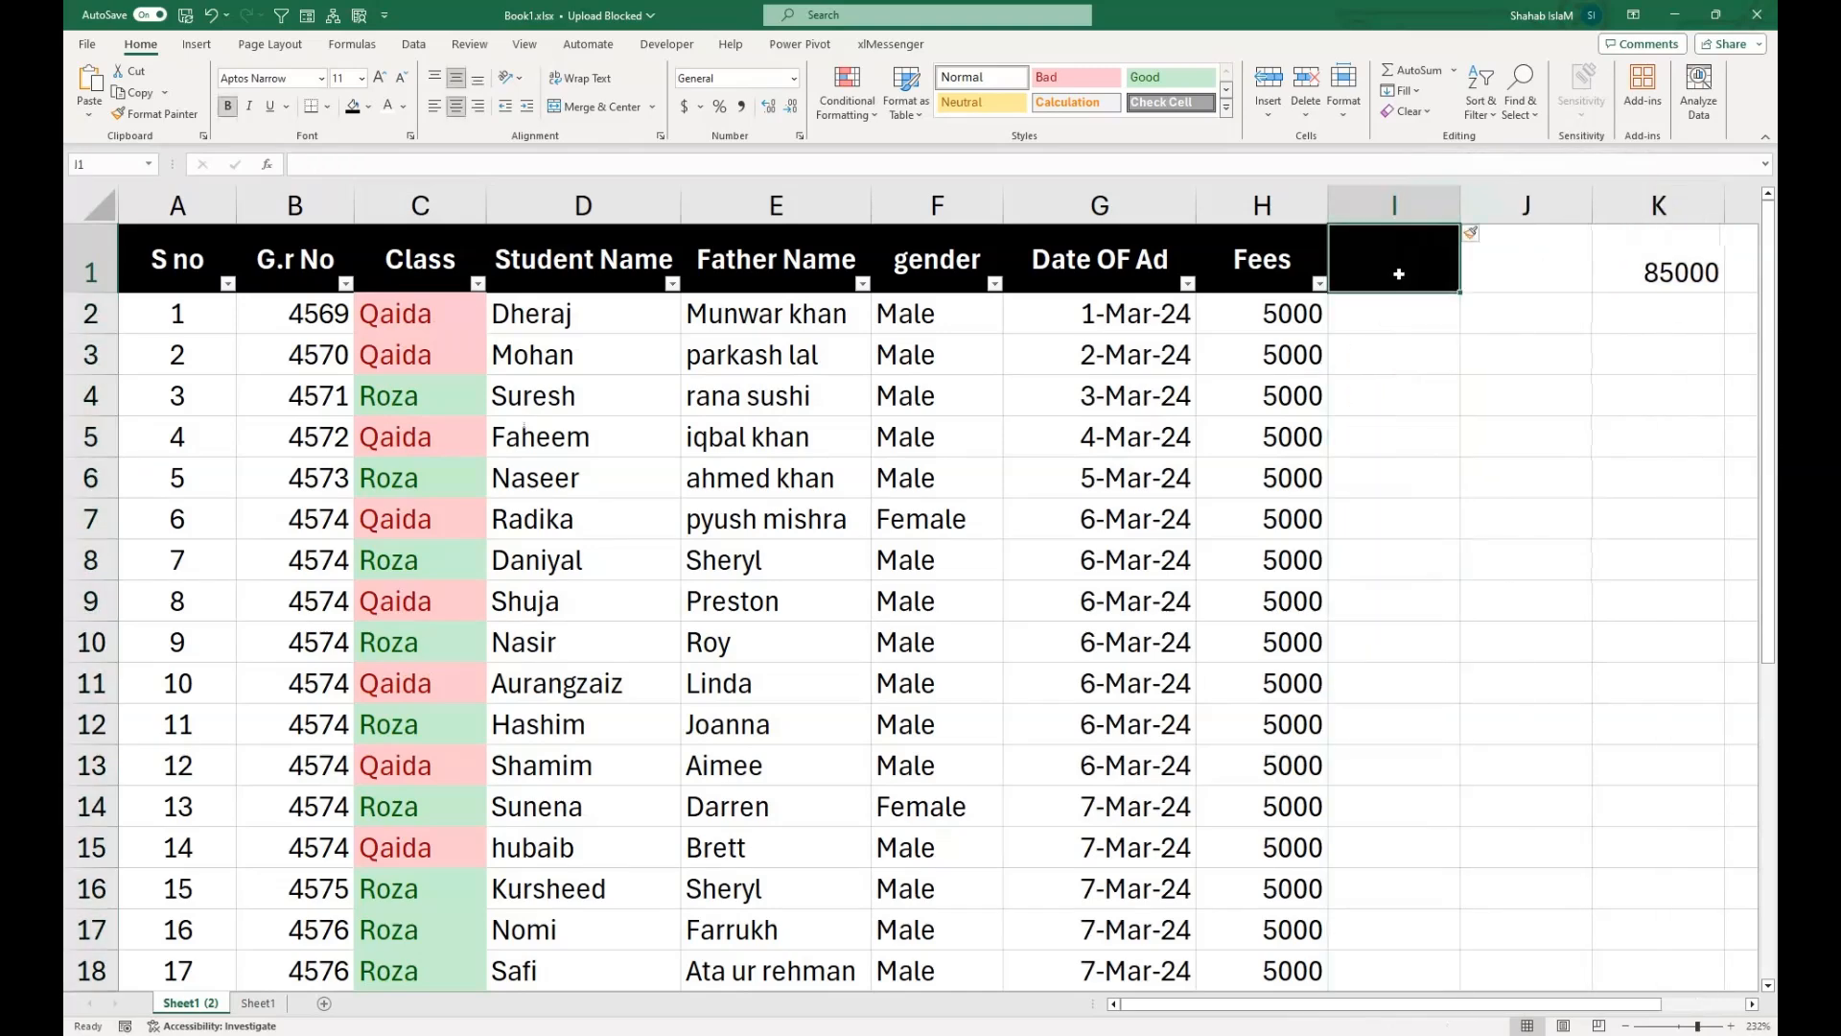
type("Phone")
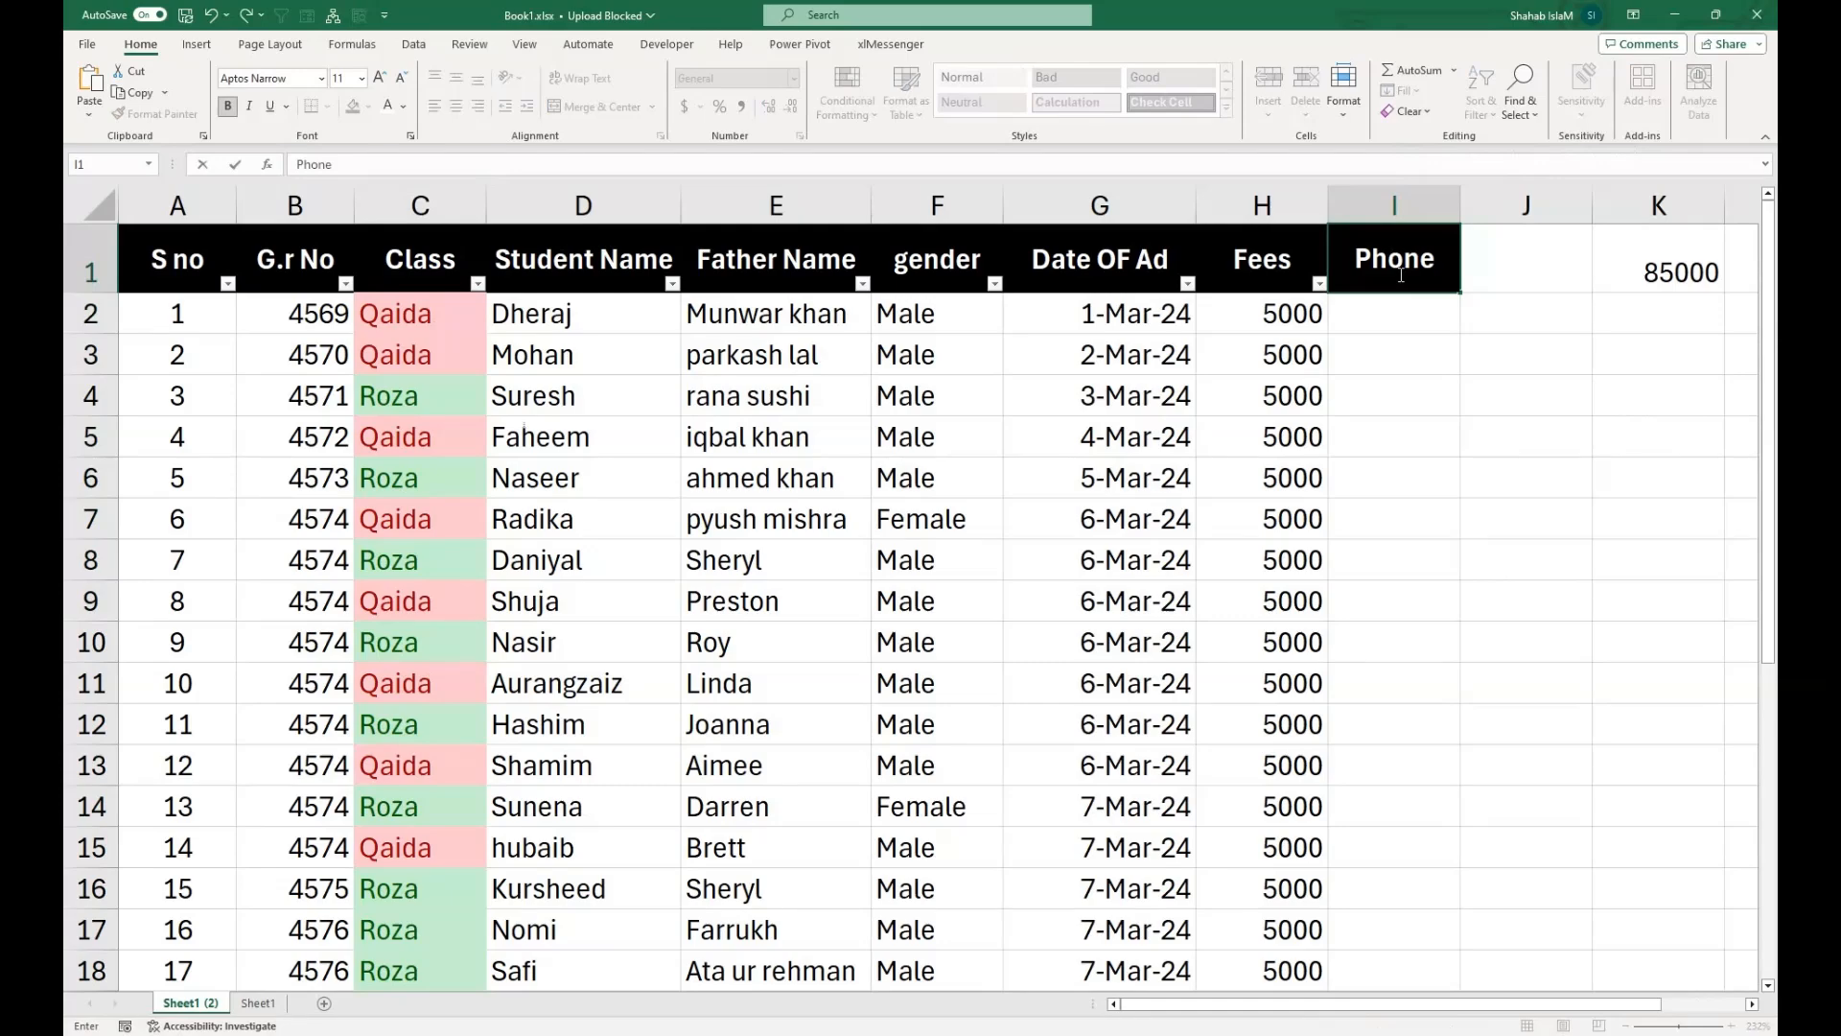
key("Return")
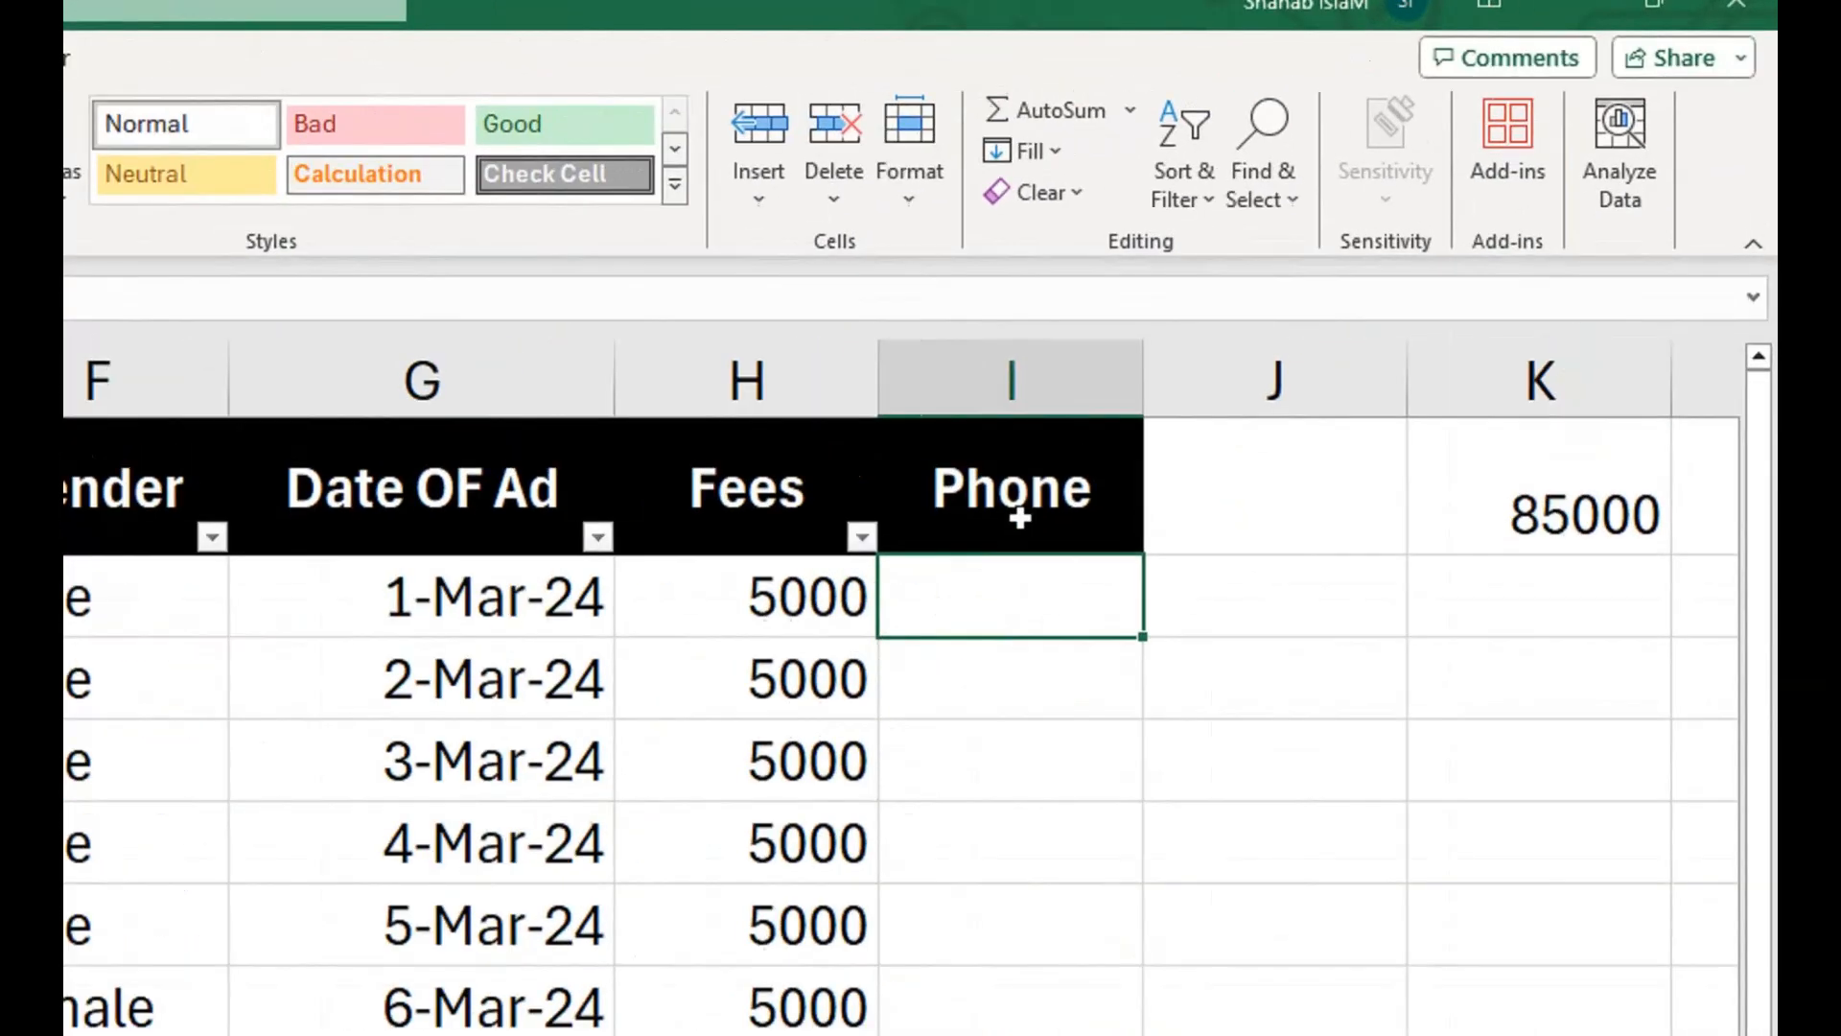
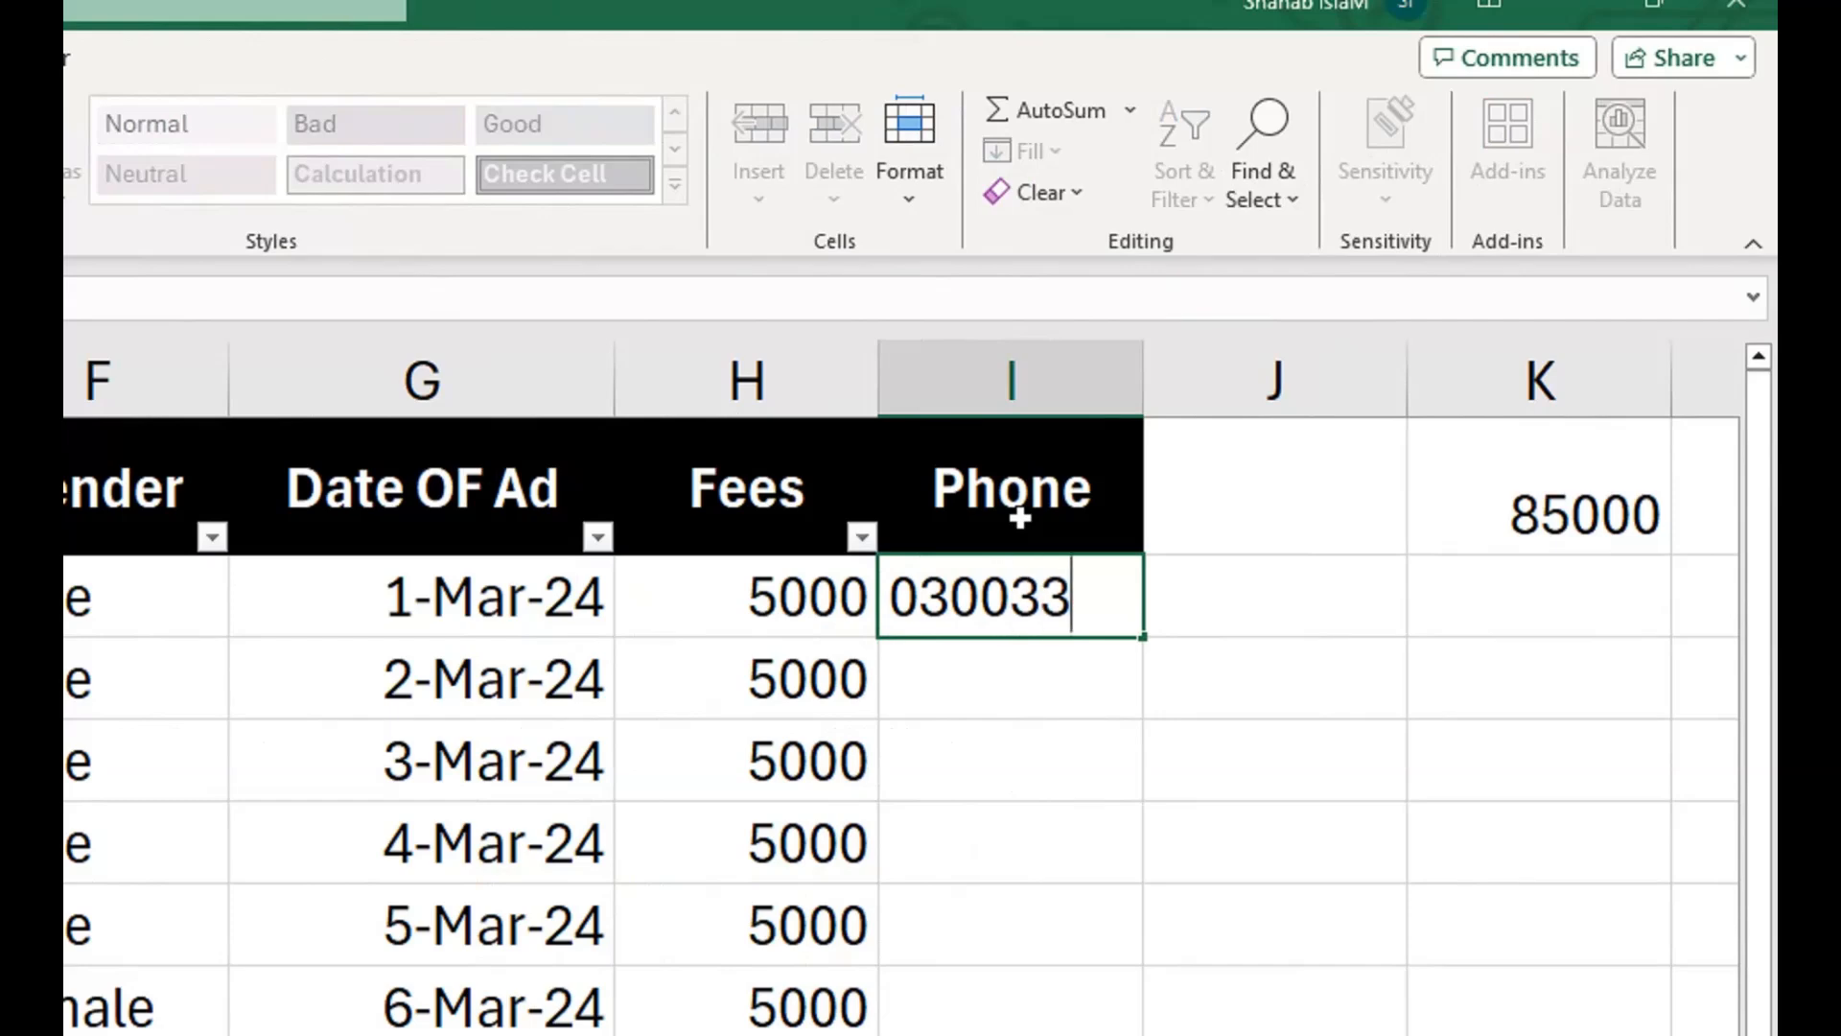
Enter a phone number with a leading zero in I2 and fill it down the student rows.
key("Return")
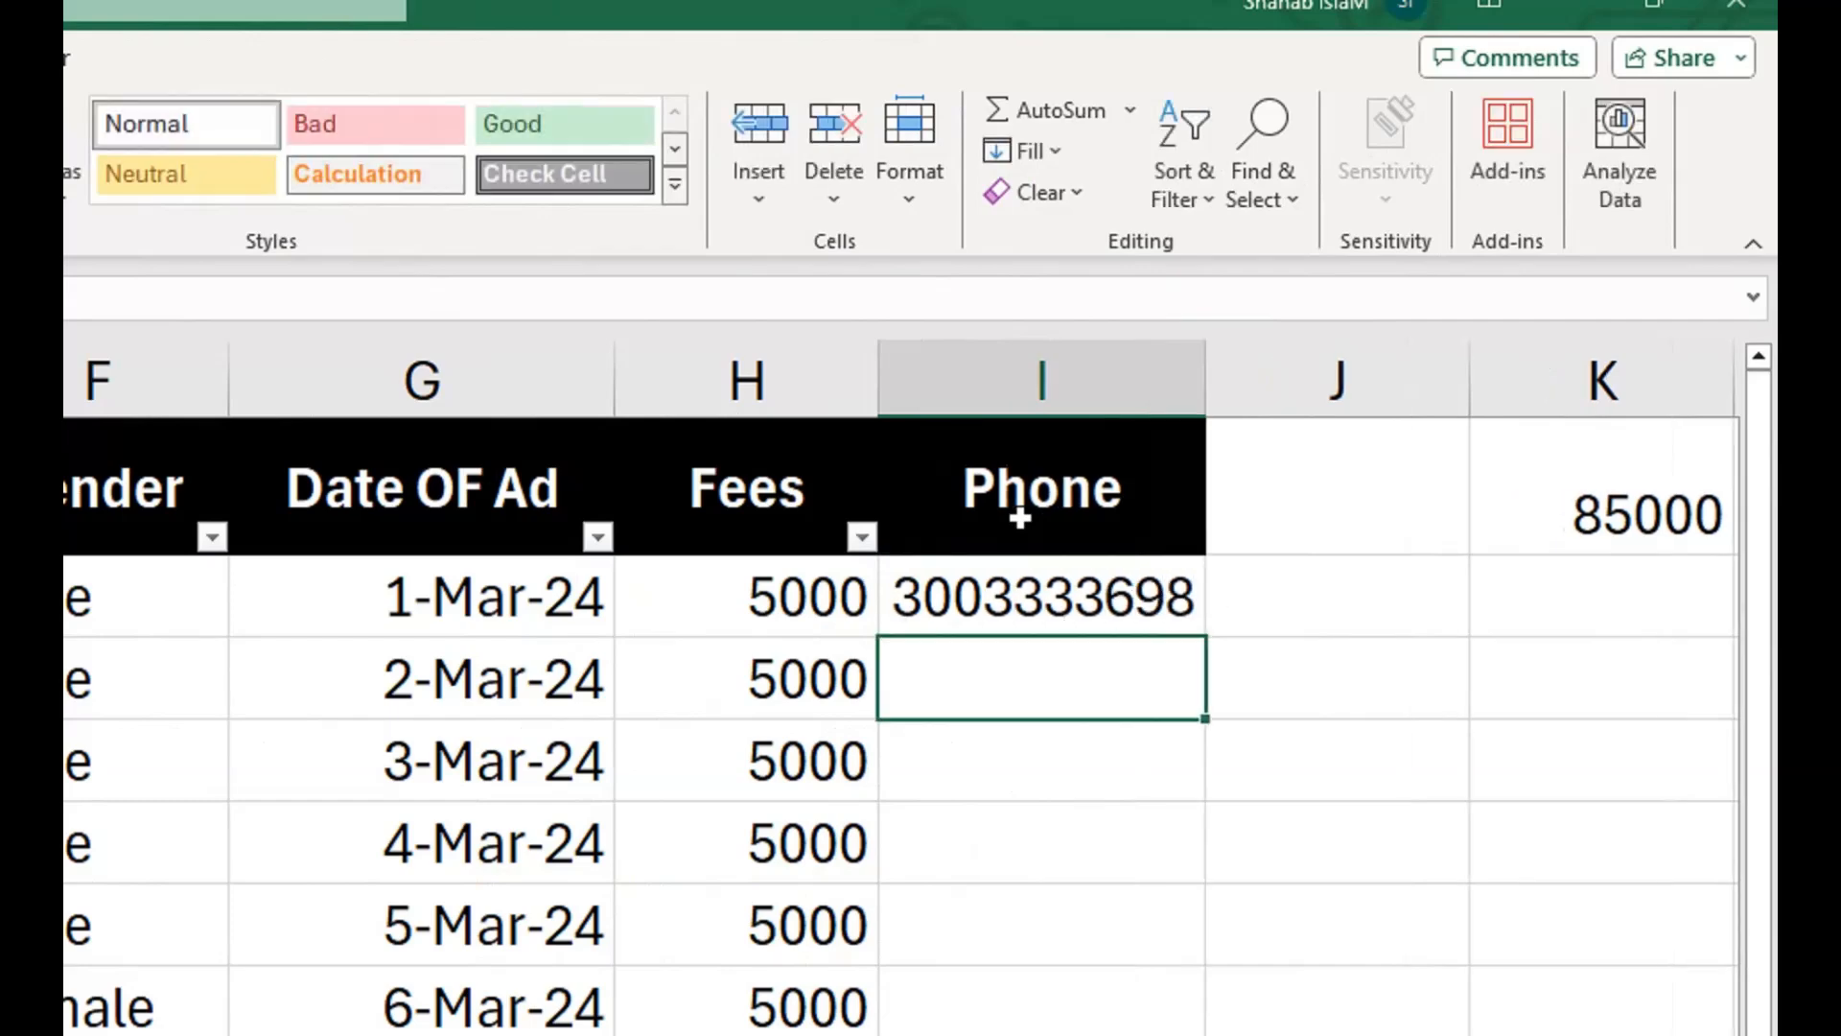
left_click(1022, 608)
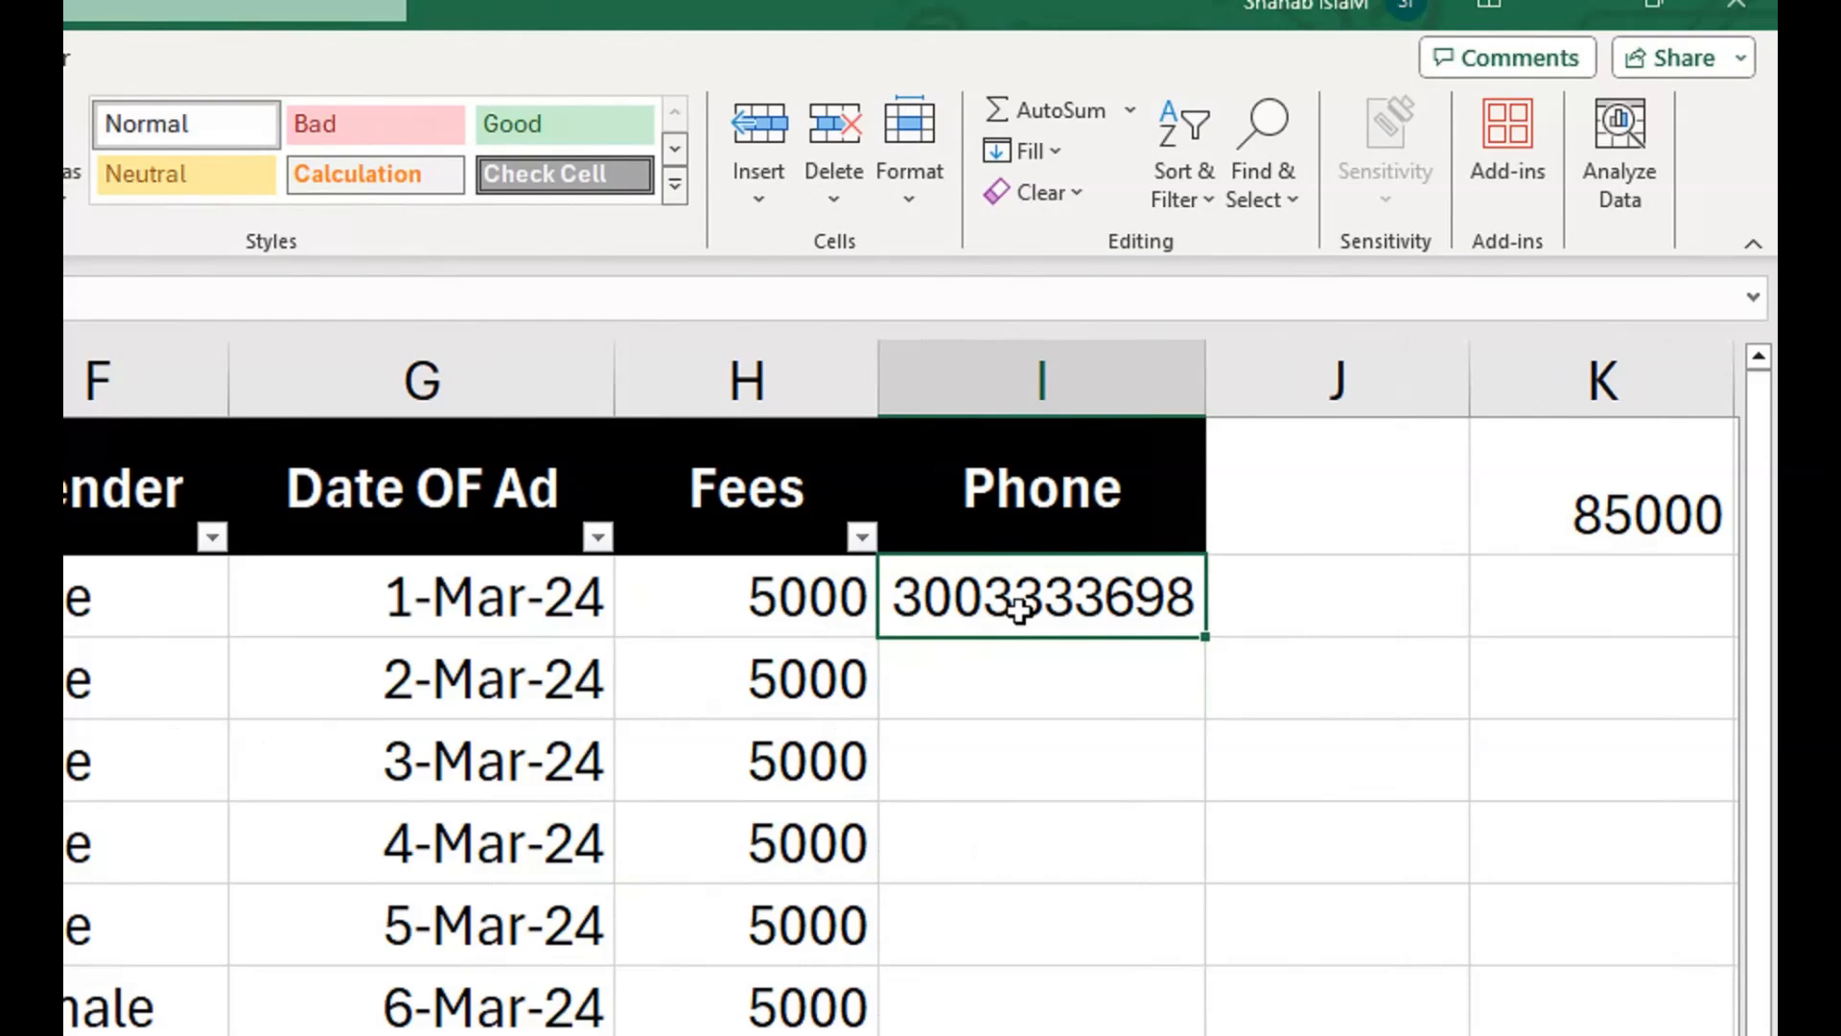
double_click(1205, 637)
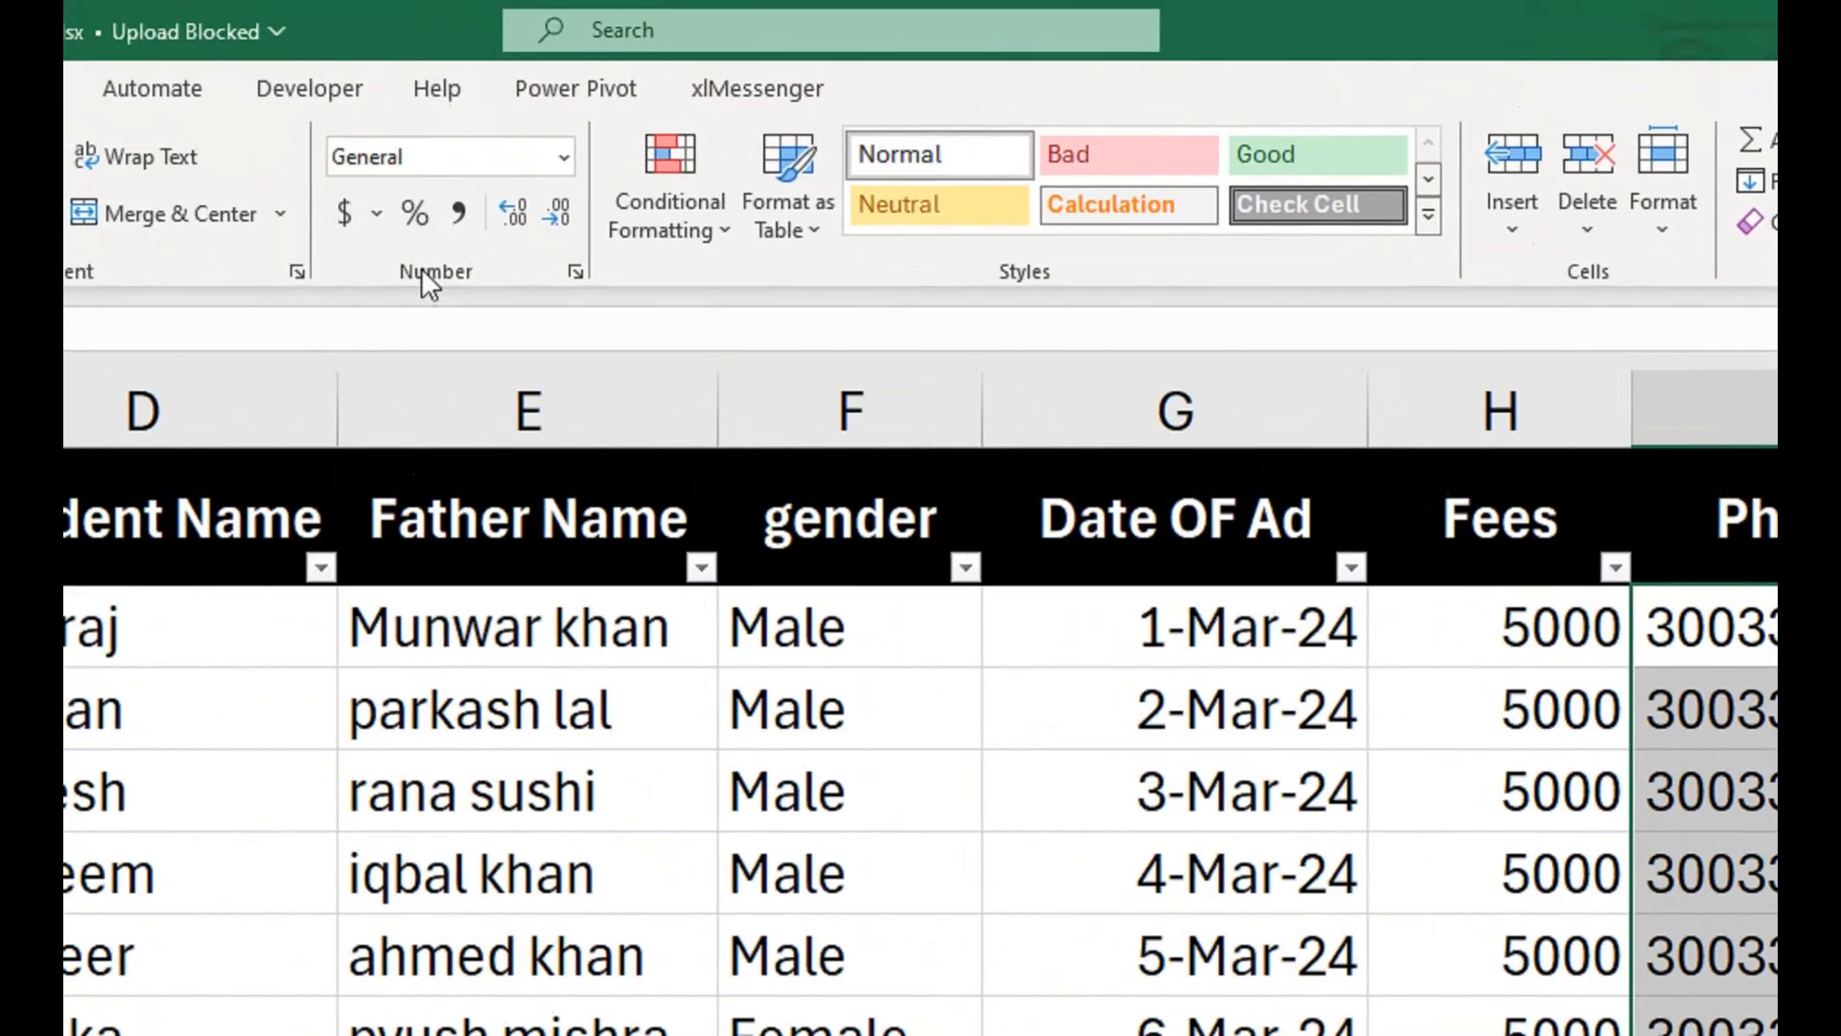
Apply the custom number format "0"## to the phone numbers in column I.
left_click(576, 273)
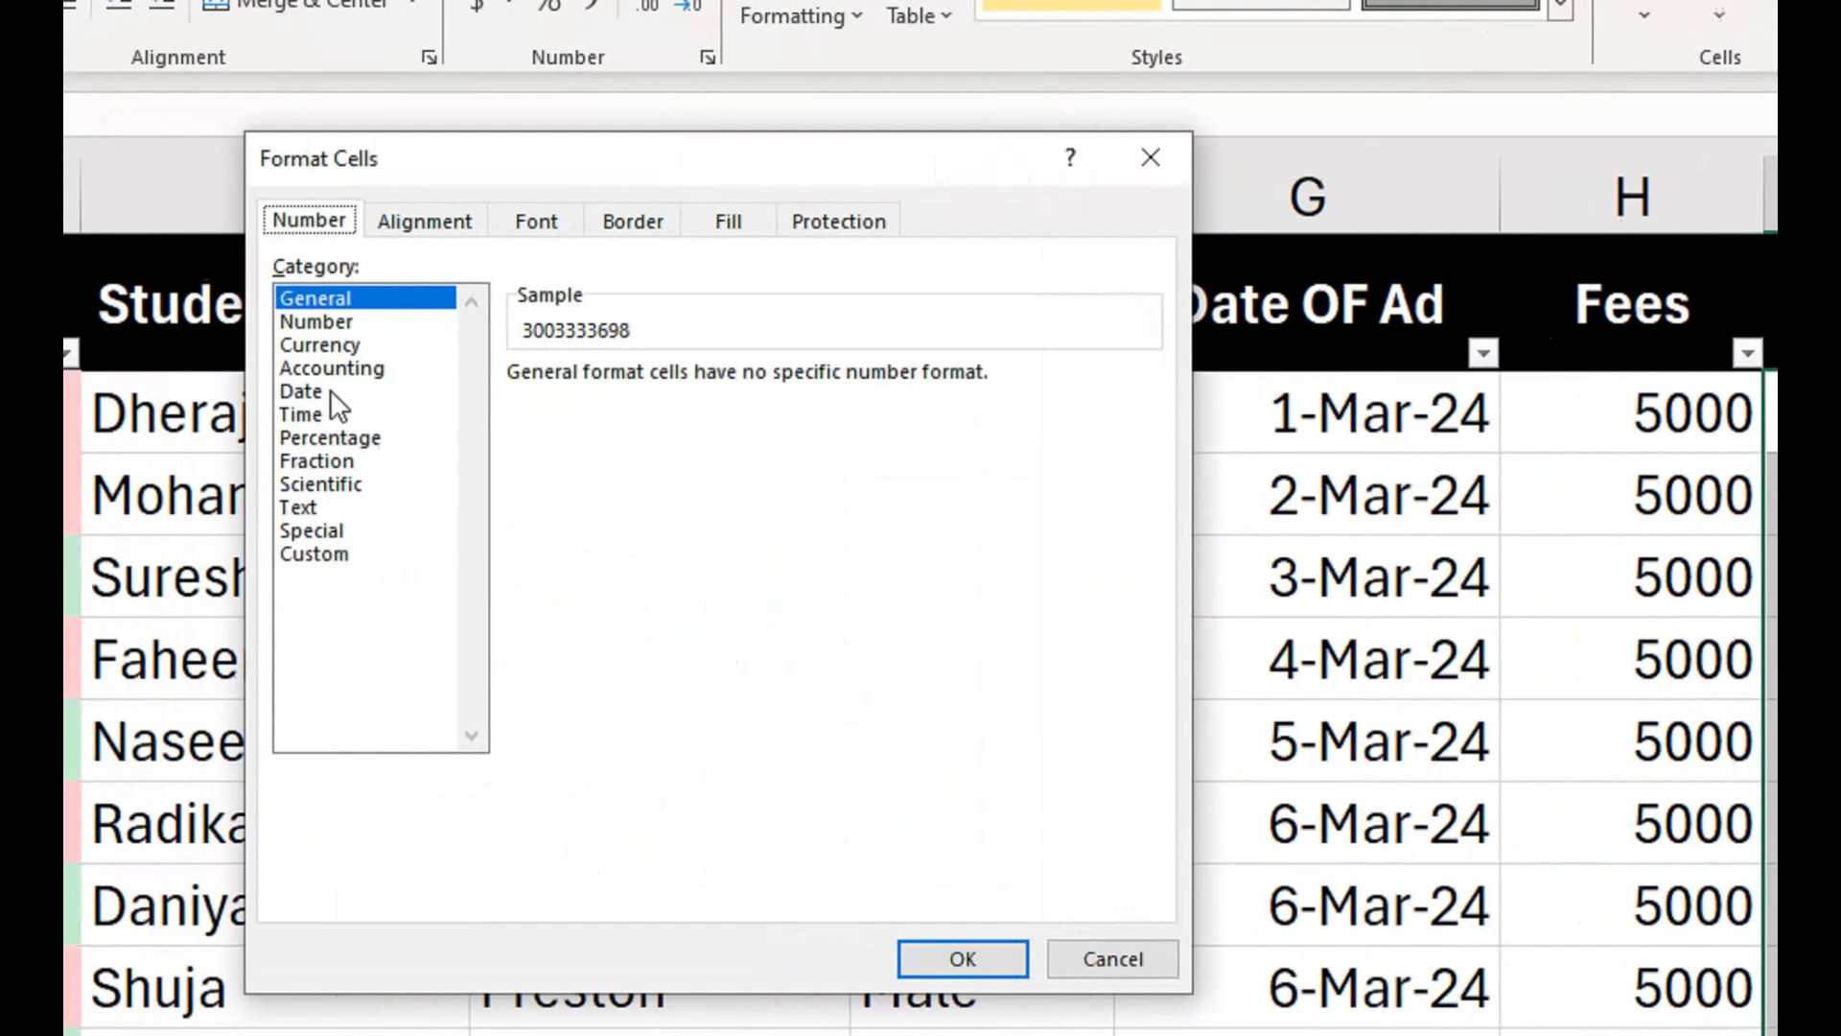
left_click(422, 551)
double_click(727, 408)
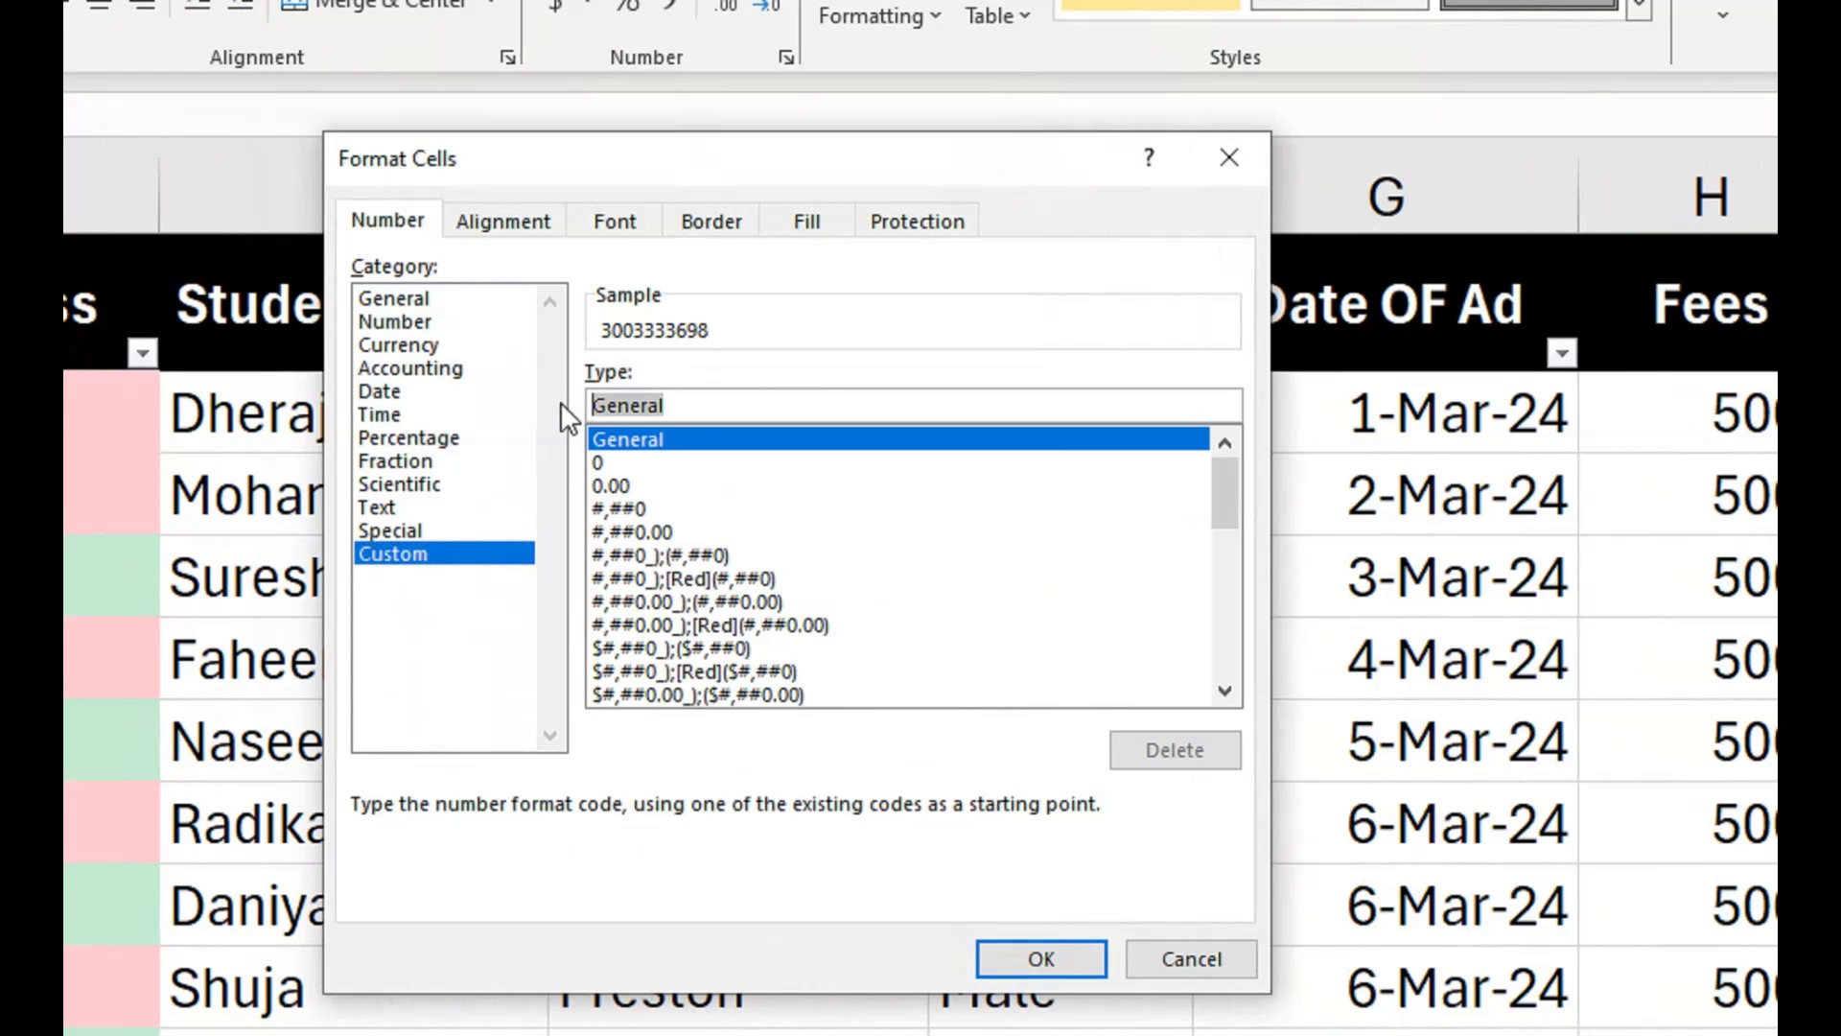
left_click_drag(635, 169, 1273, 374)
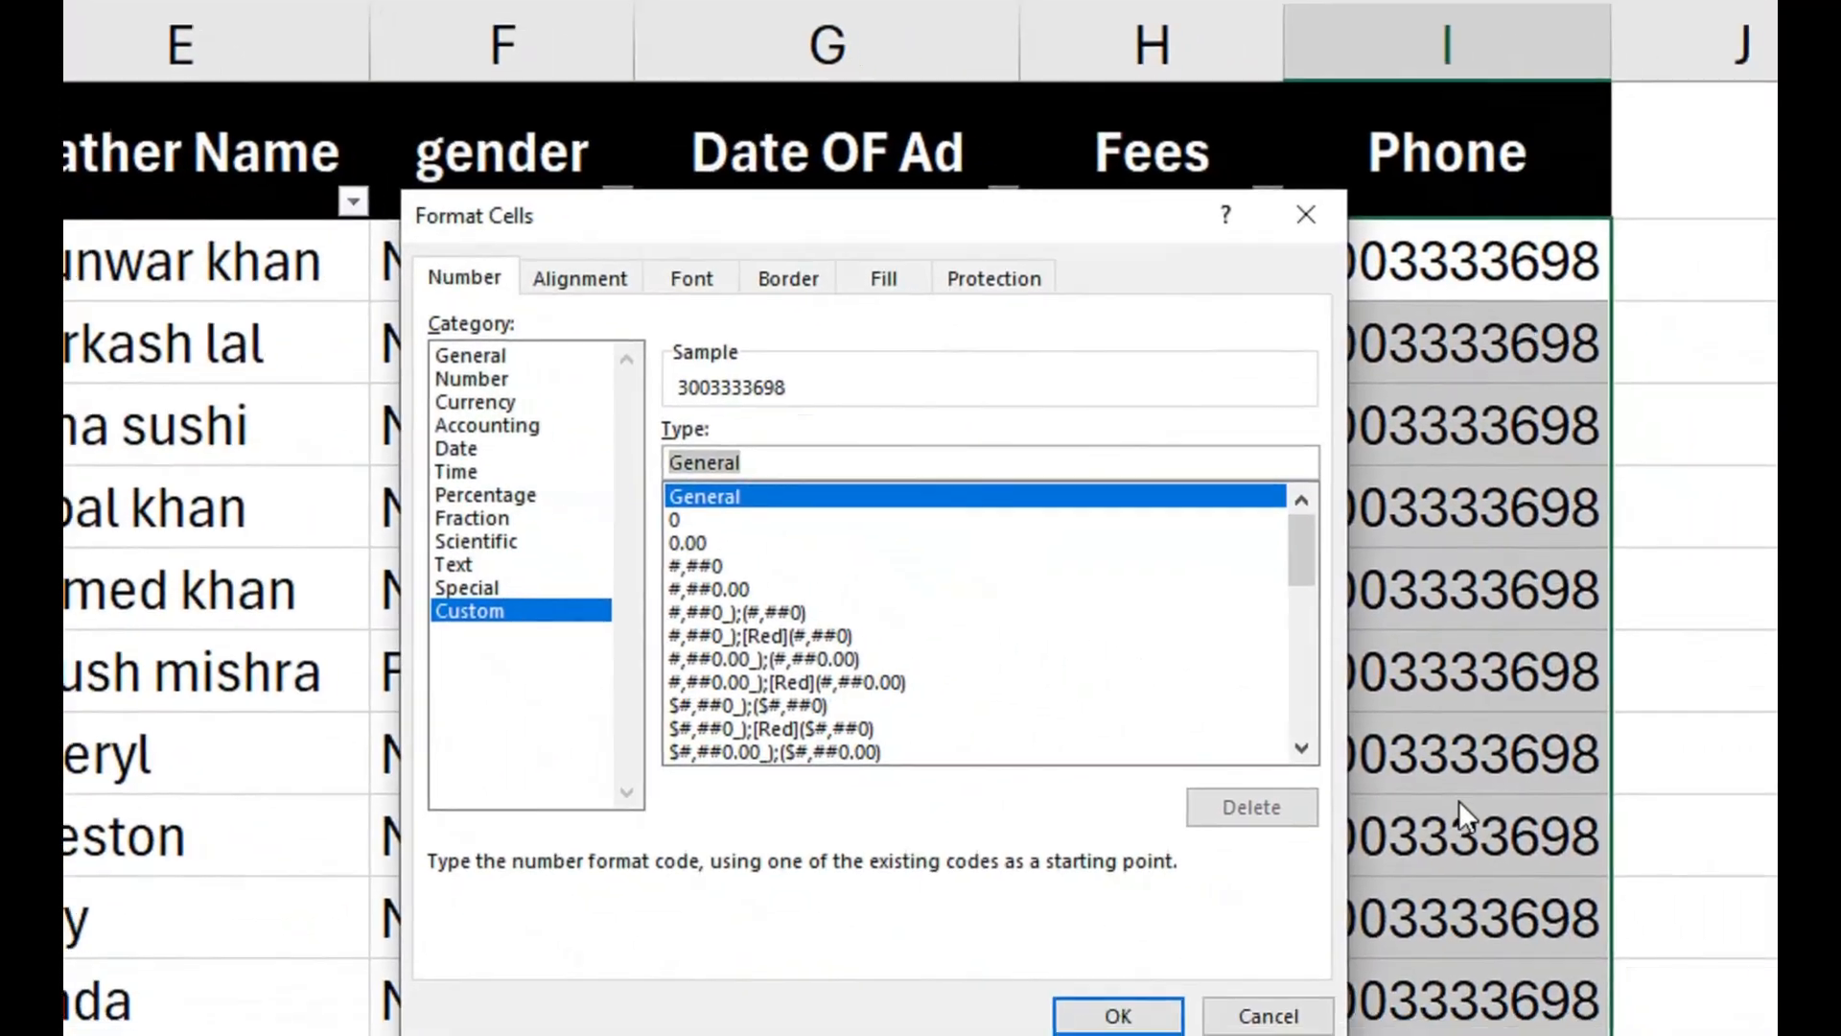
type("\"")
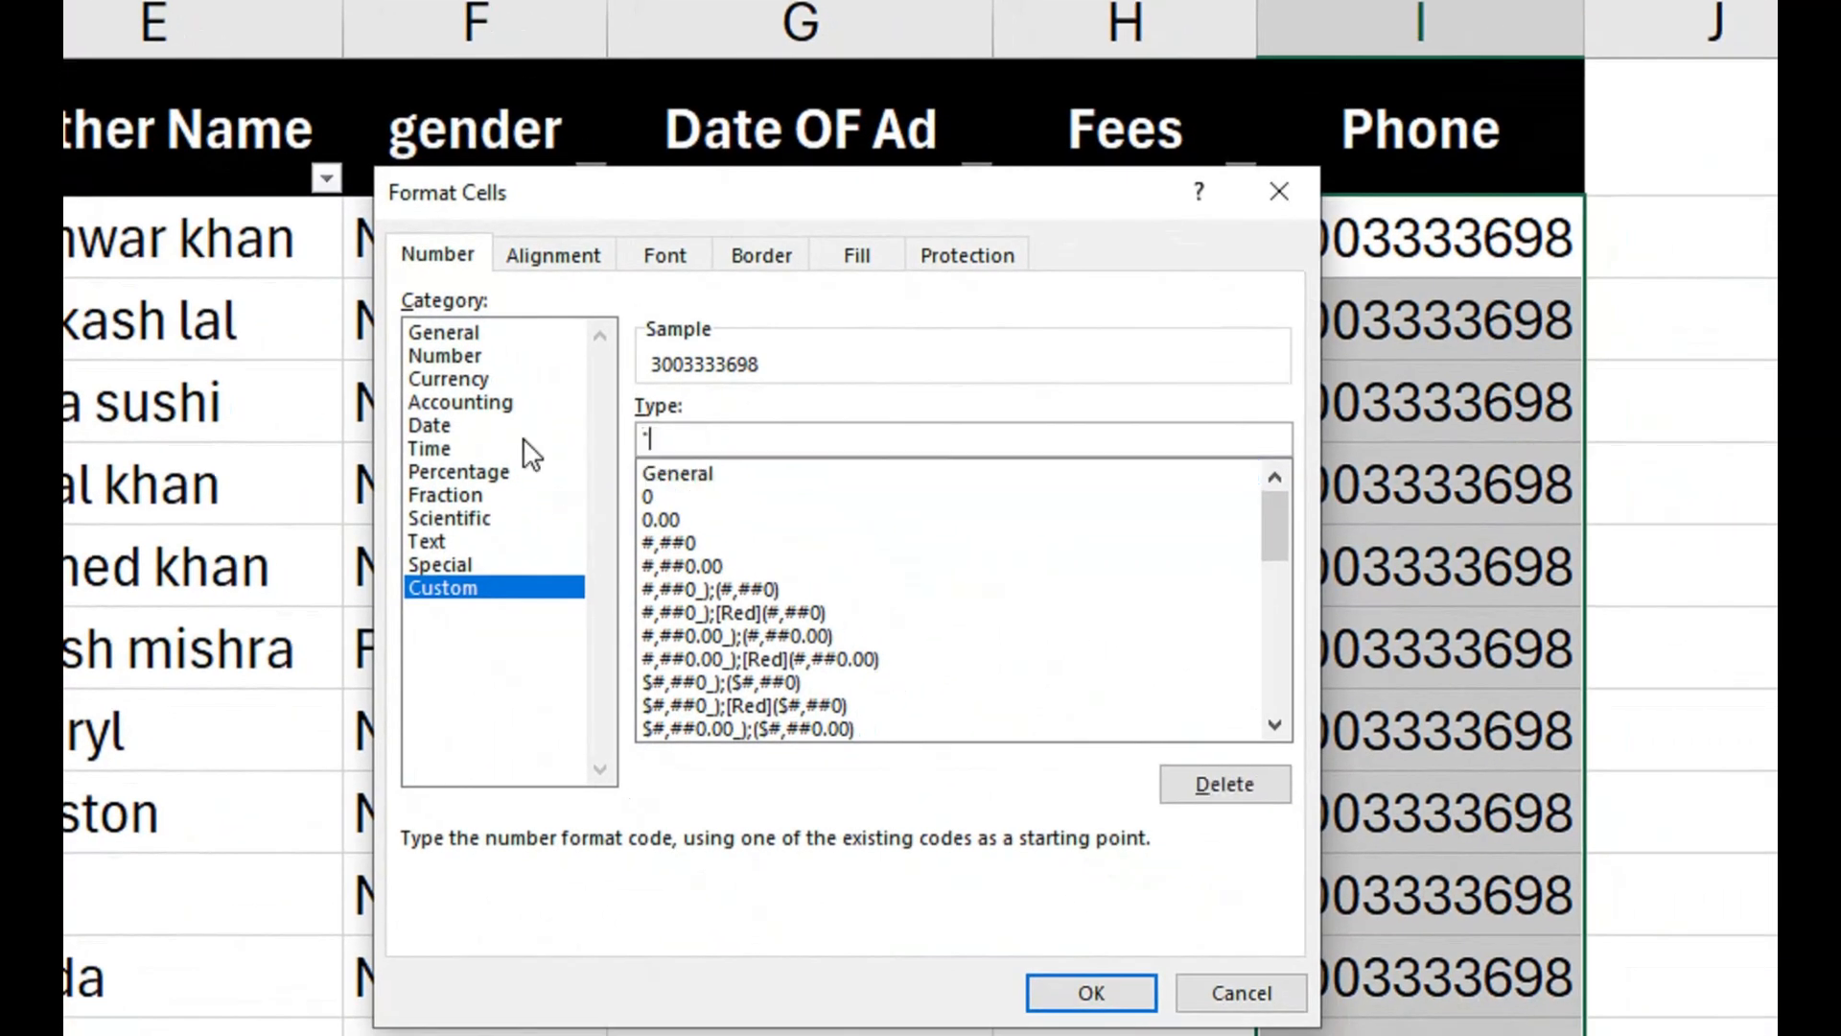
type("0\"")
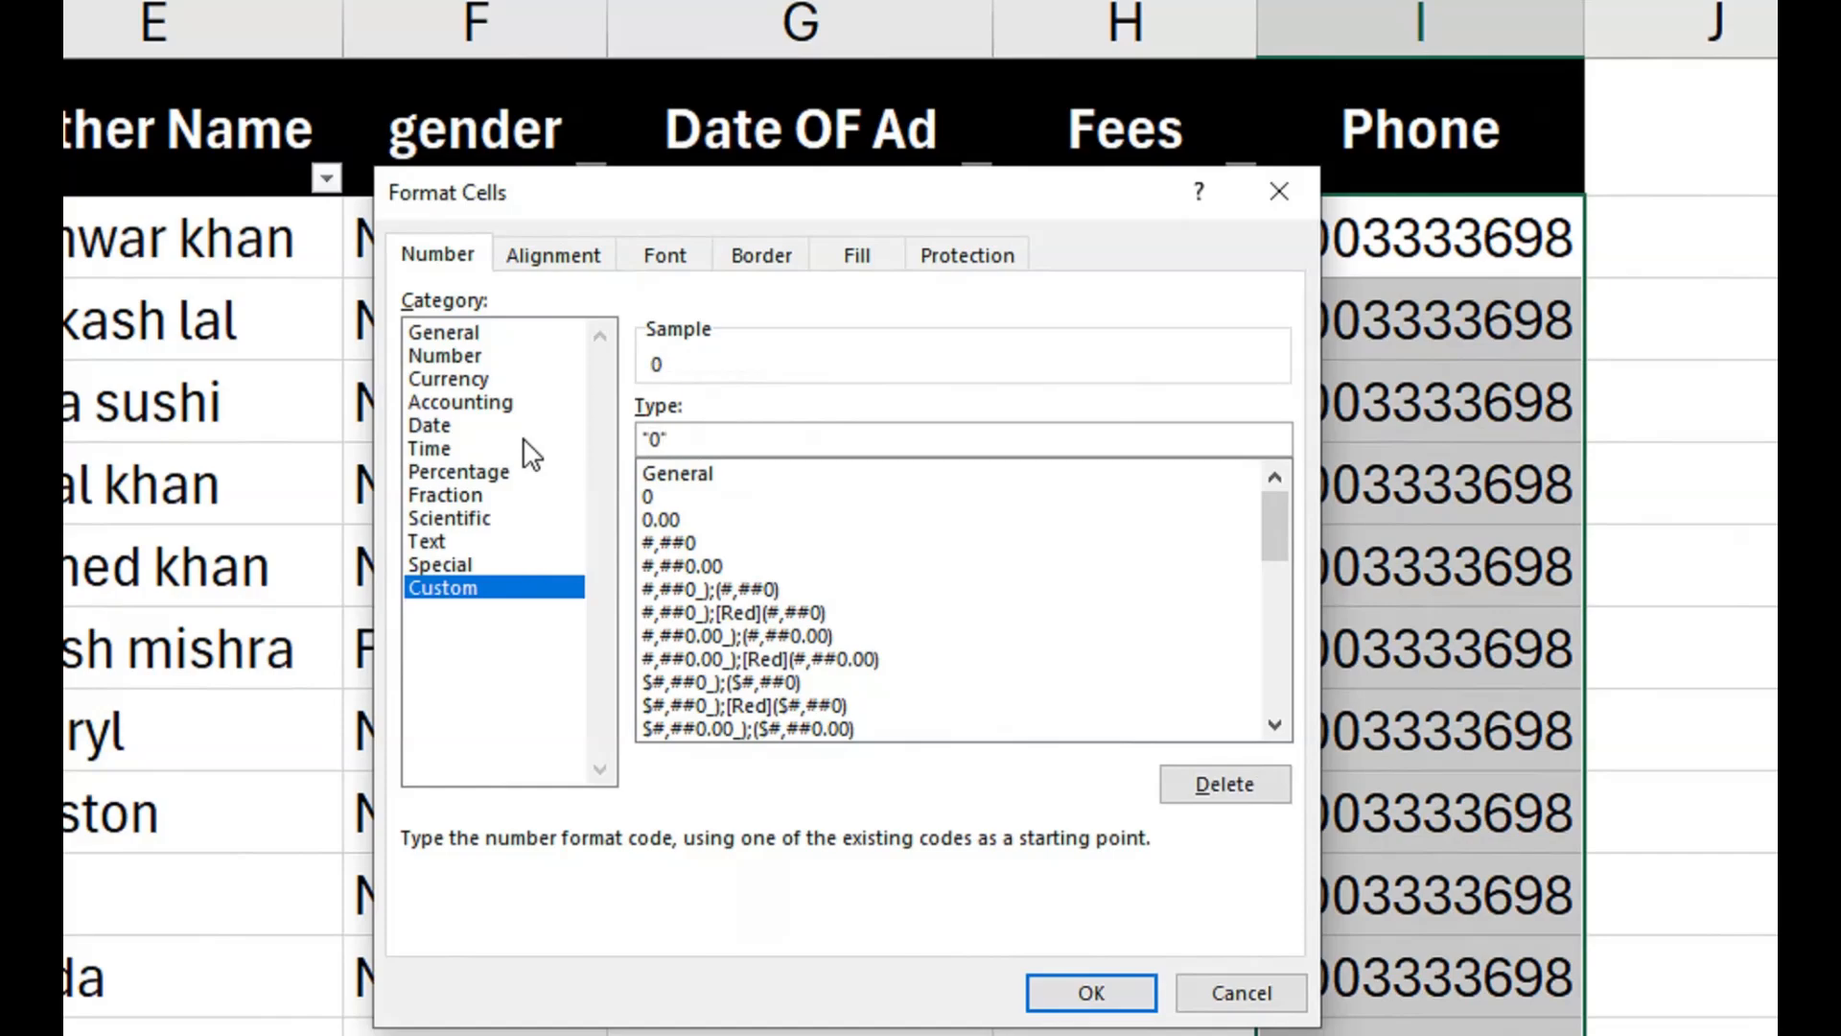
type("##")
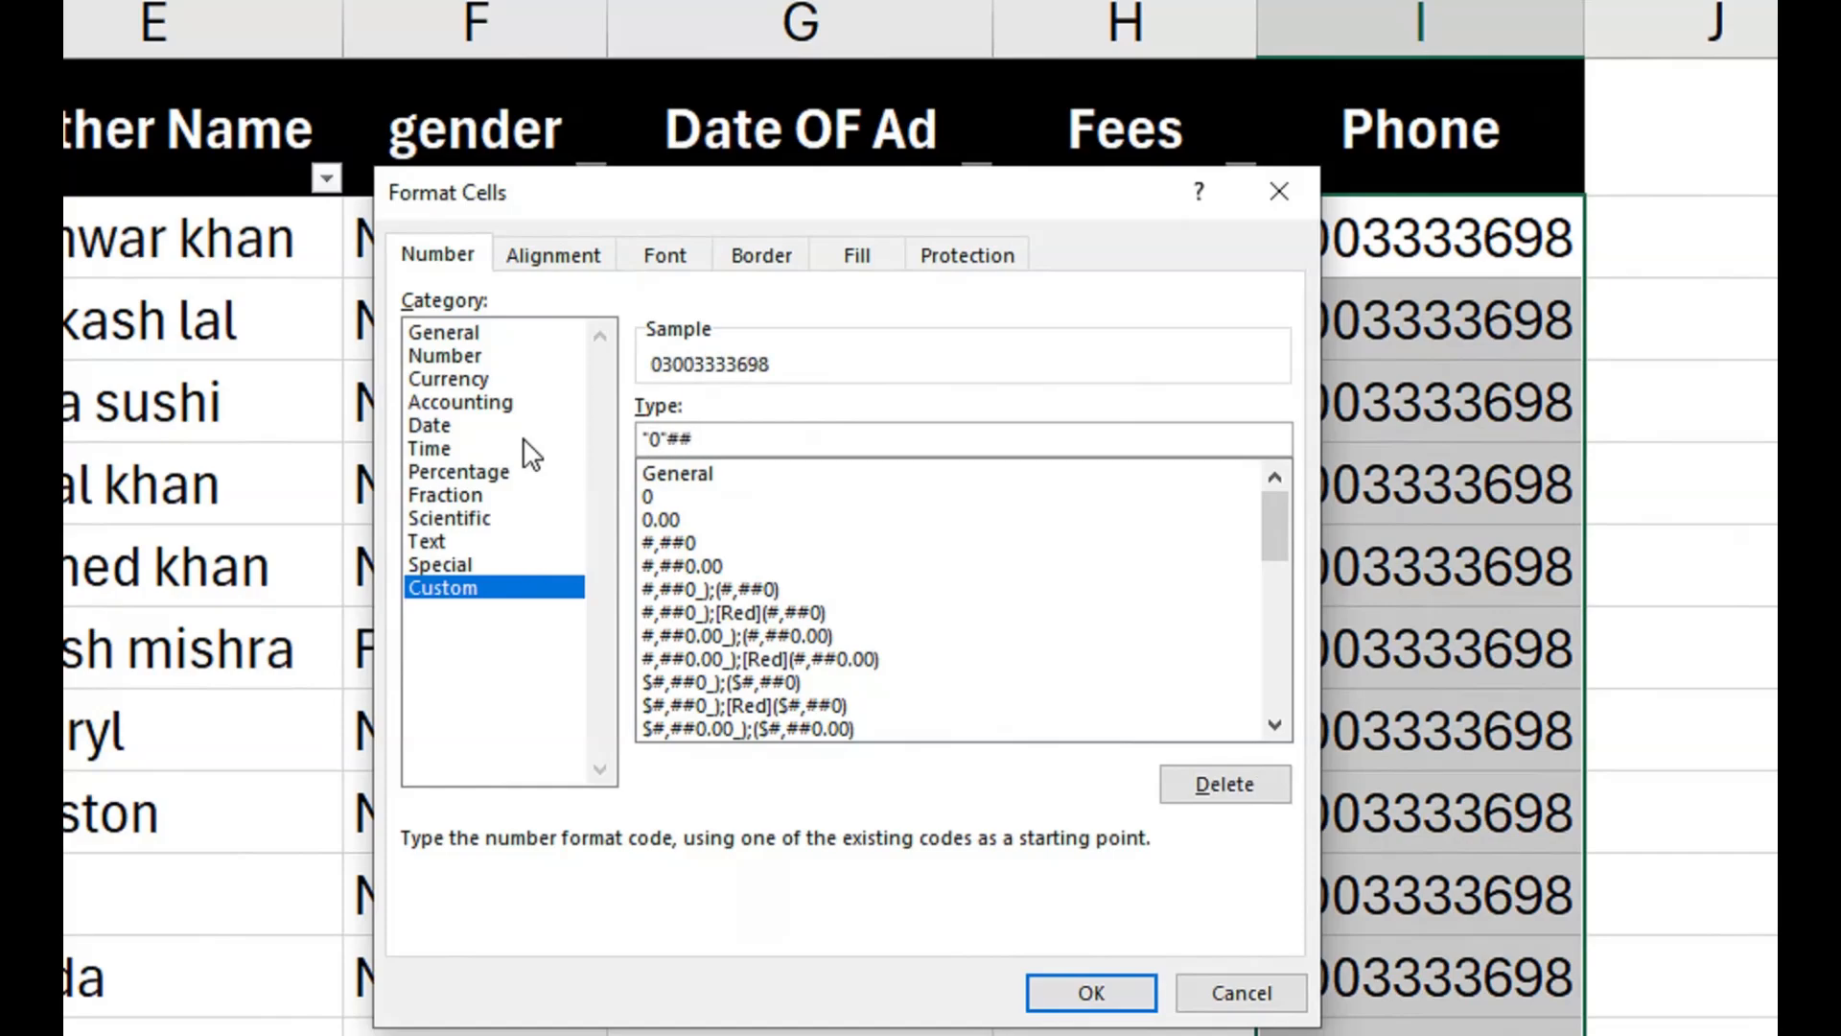
left_click(1091, 992)
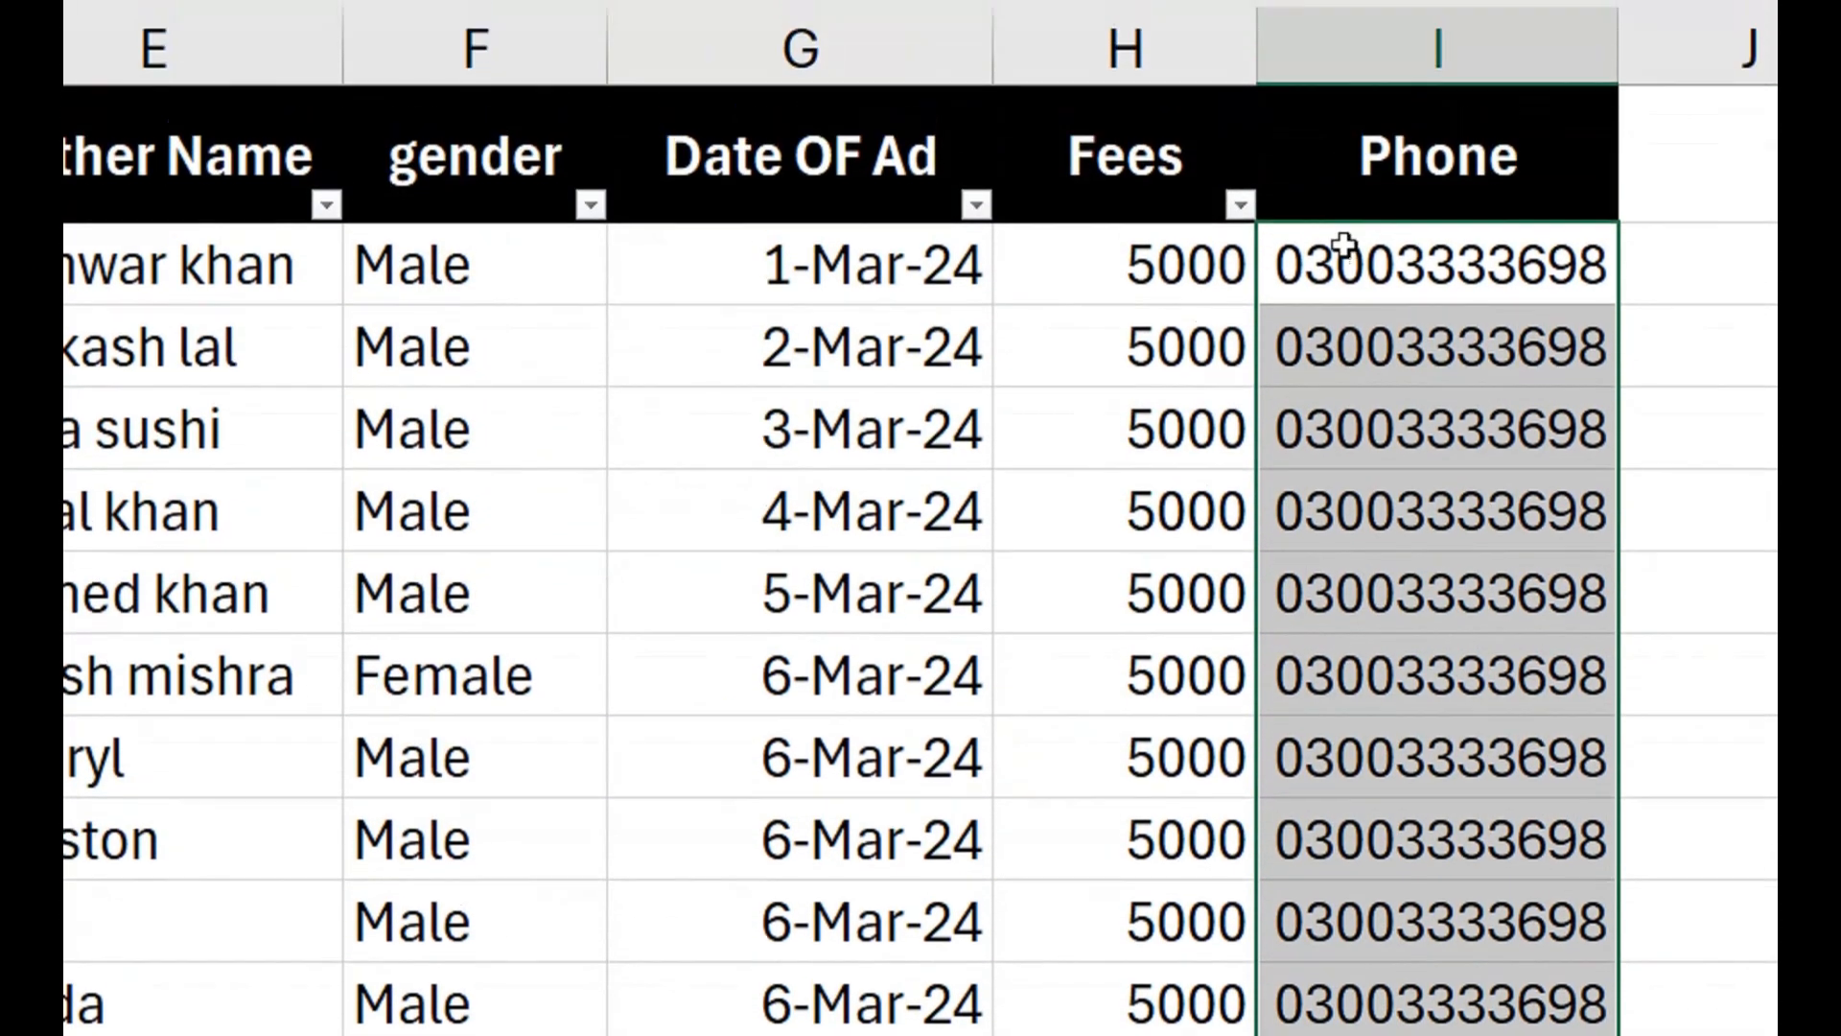